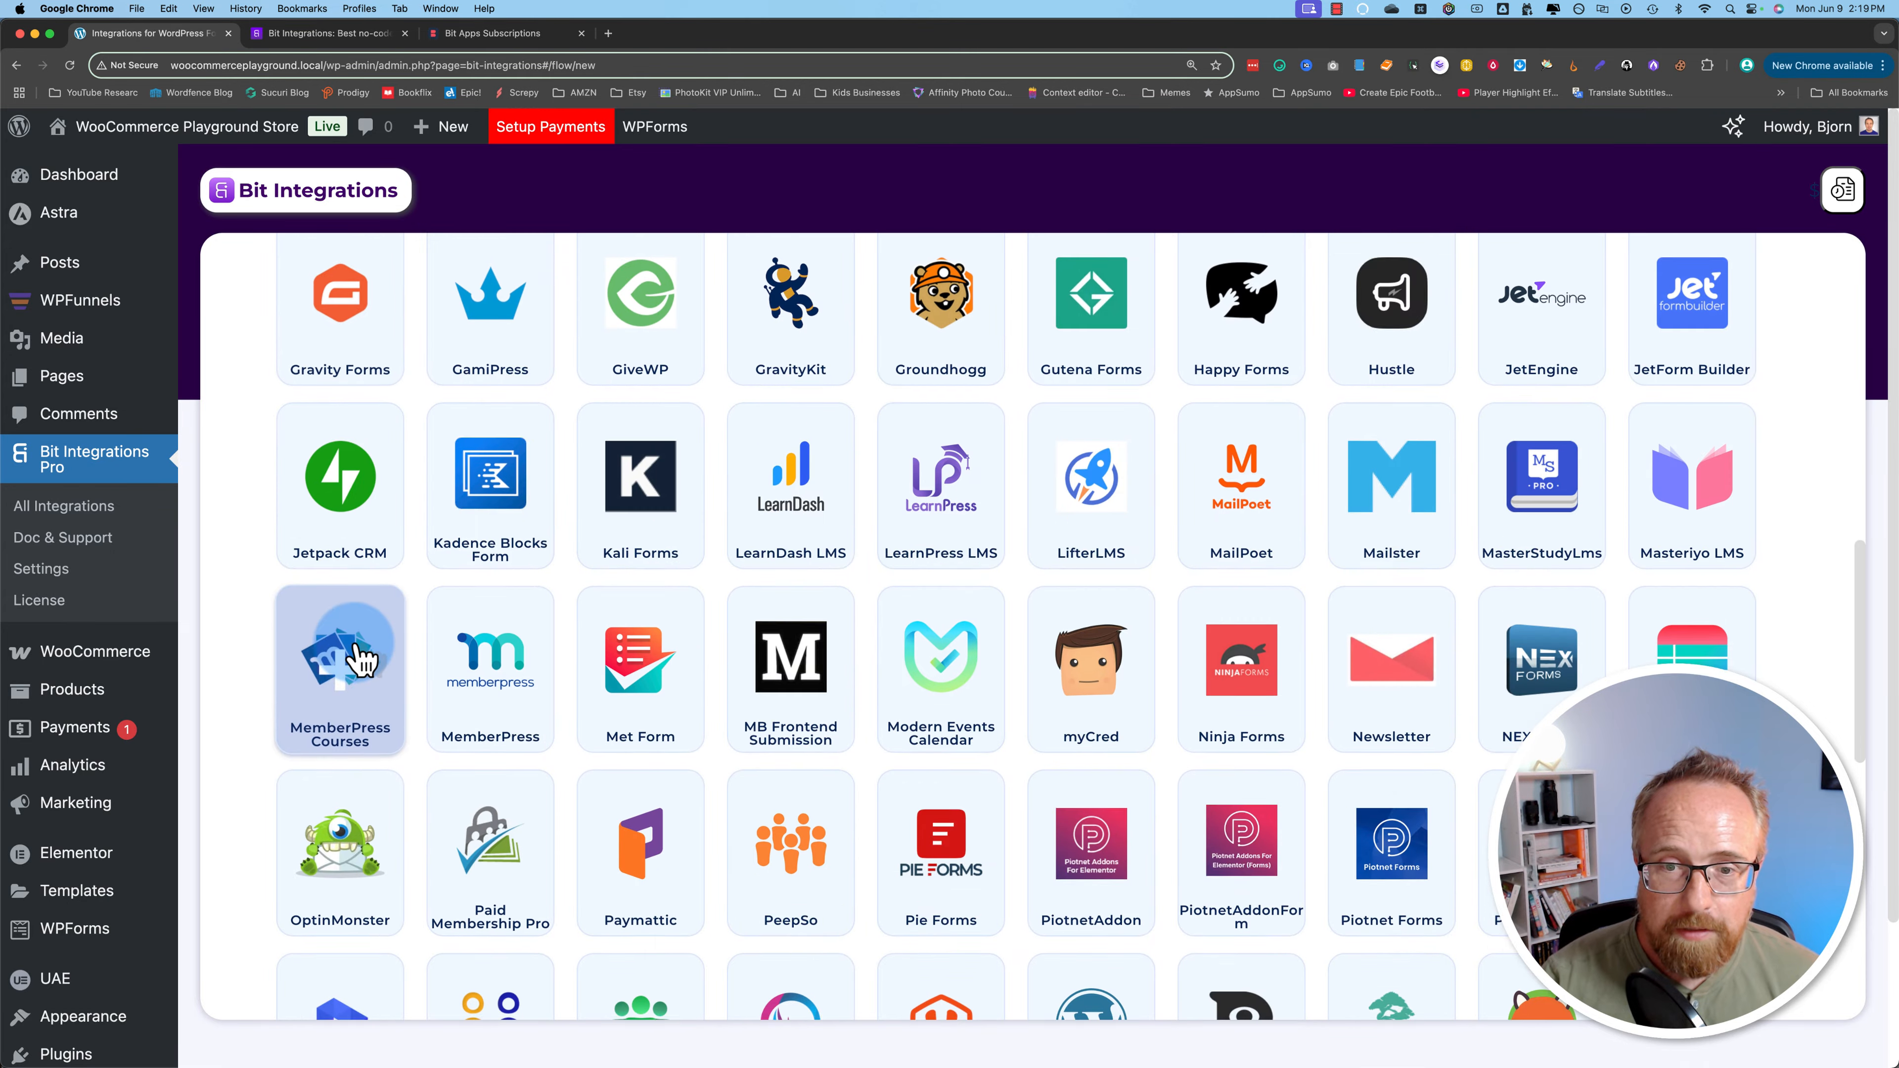
# Step: Search the trigger list for 'elem' and pick Elementor as the trigger
pyautogui.scroll(17, 360, 659)
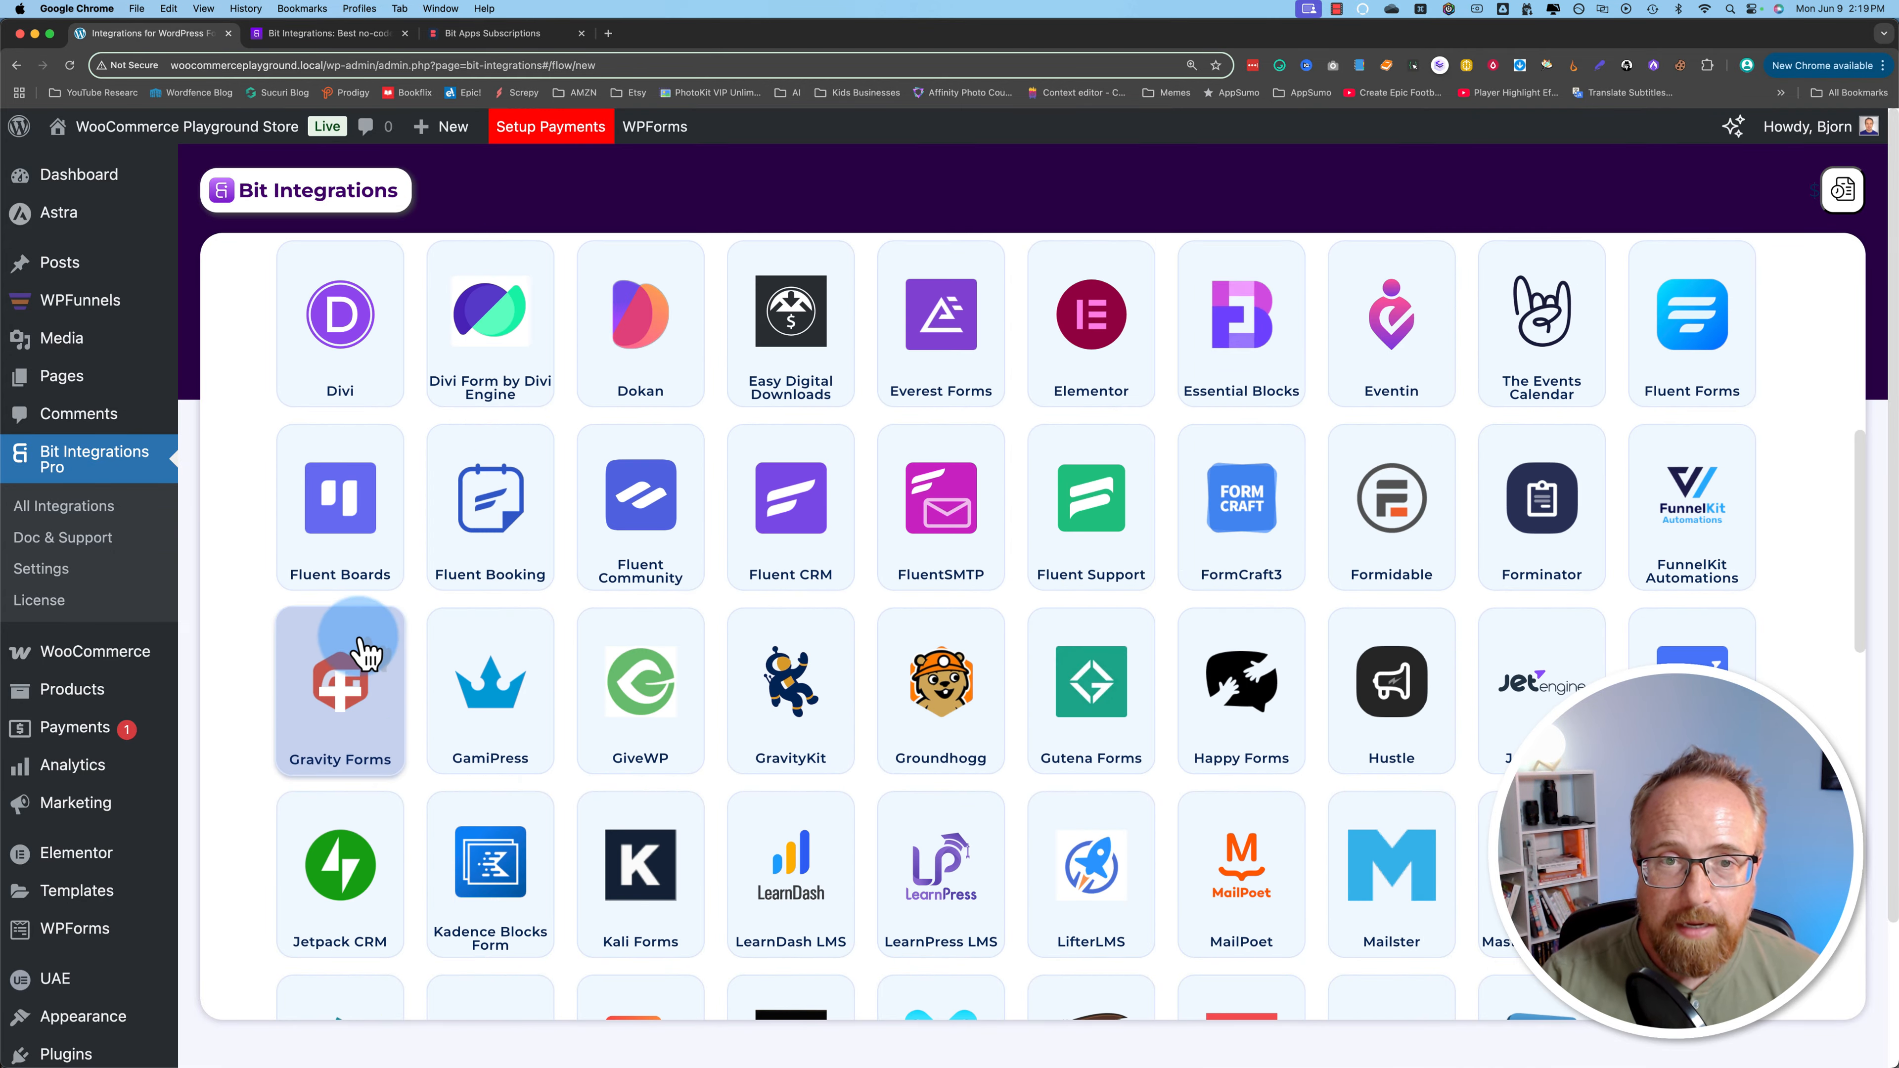
pyautogui.scroll(-9, 363, 657)
pyautogui.scroll(-9, 362, 657)
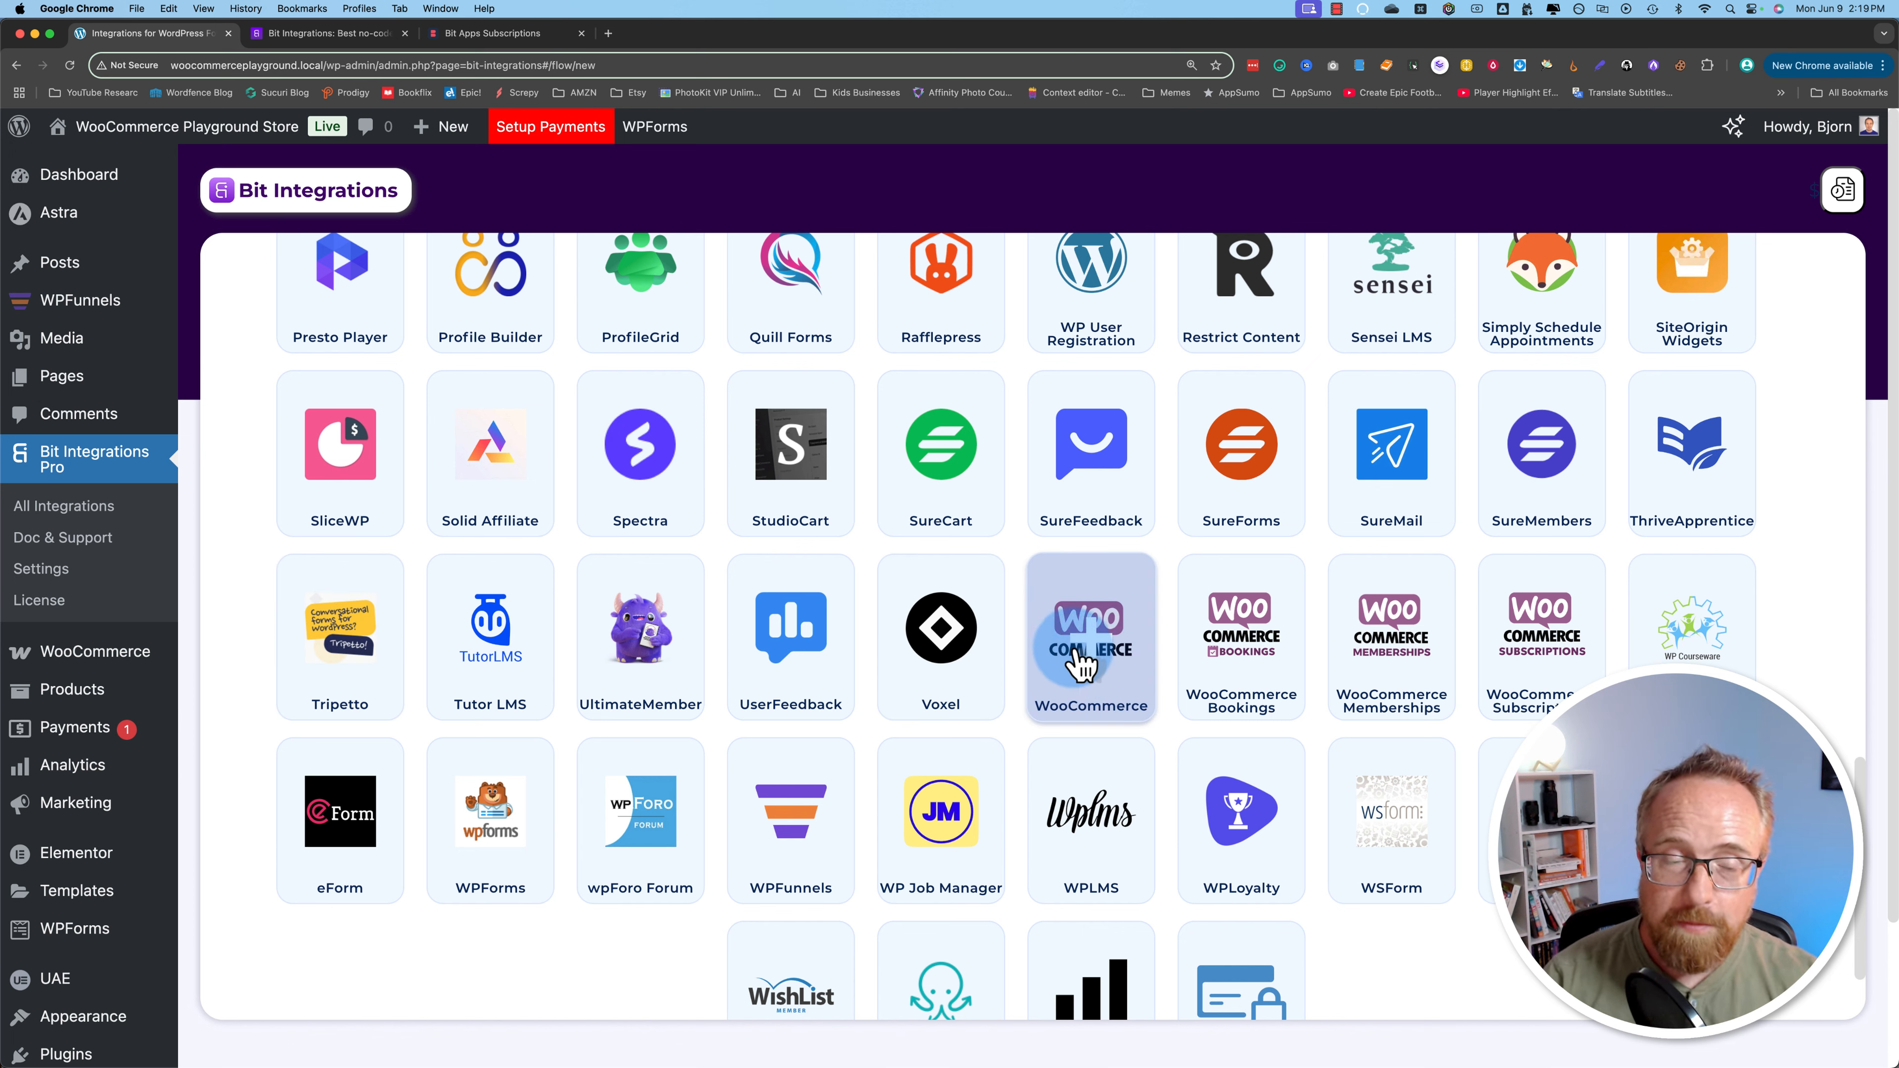
pyautogui.click(1084, 658)
pyautogui.click(781, 336)
pyautogui.write('ele')
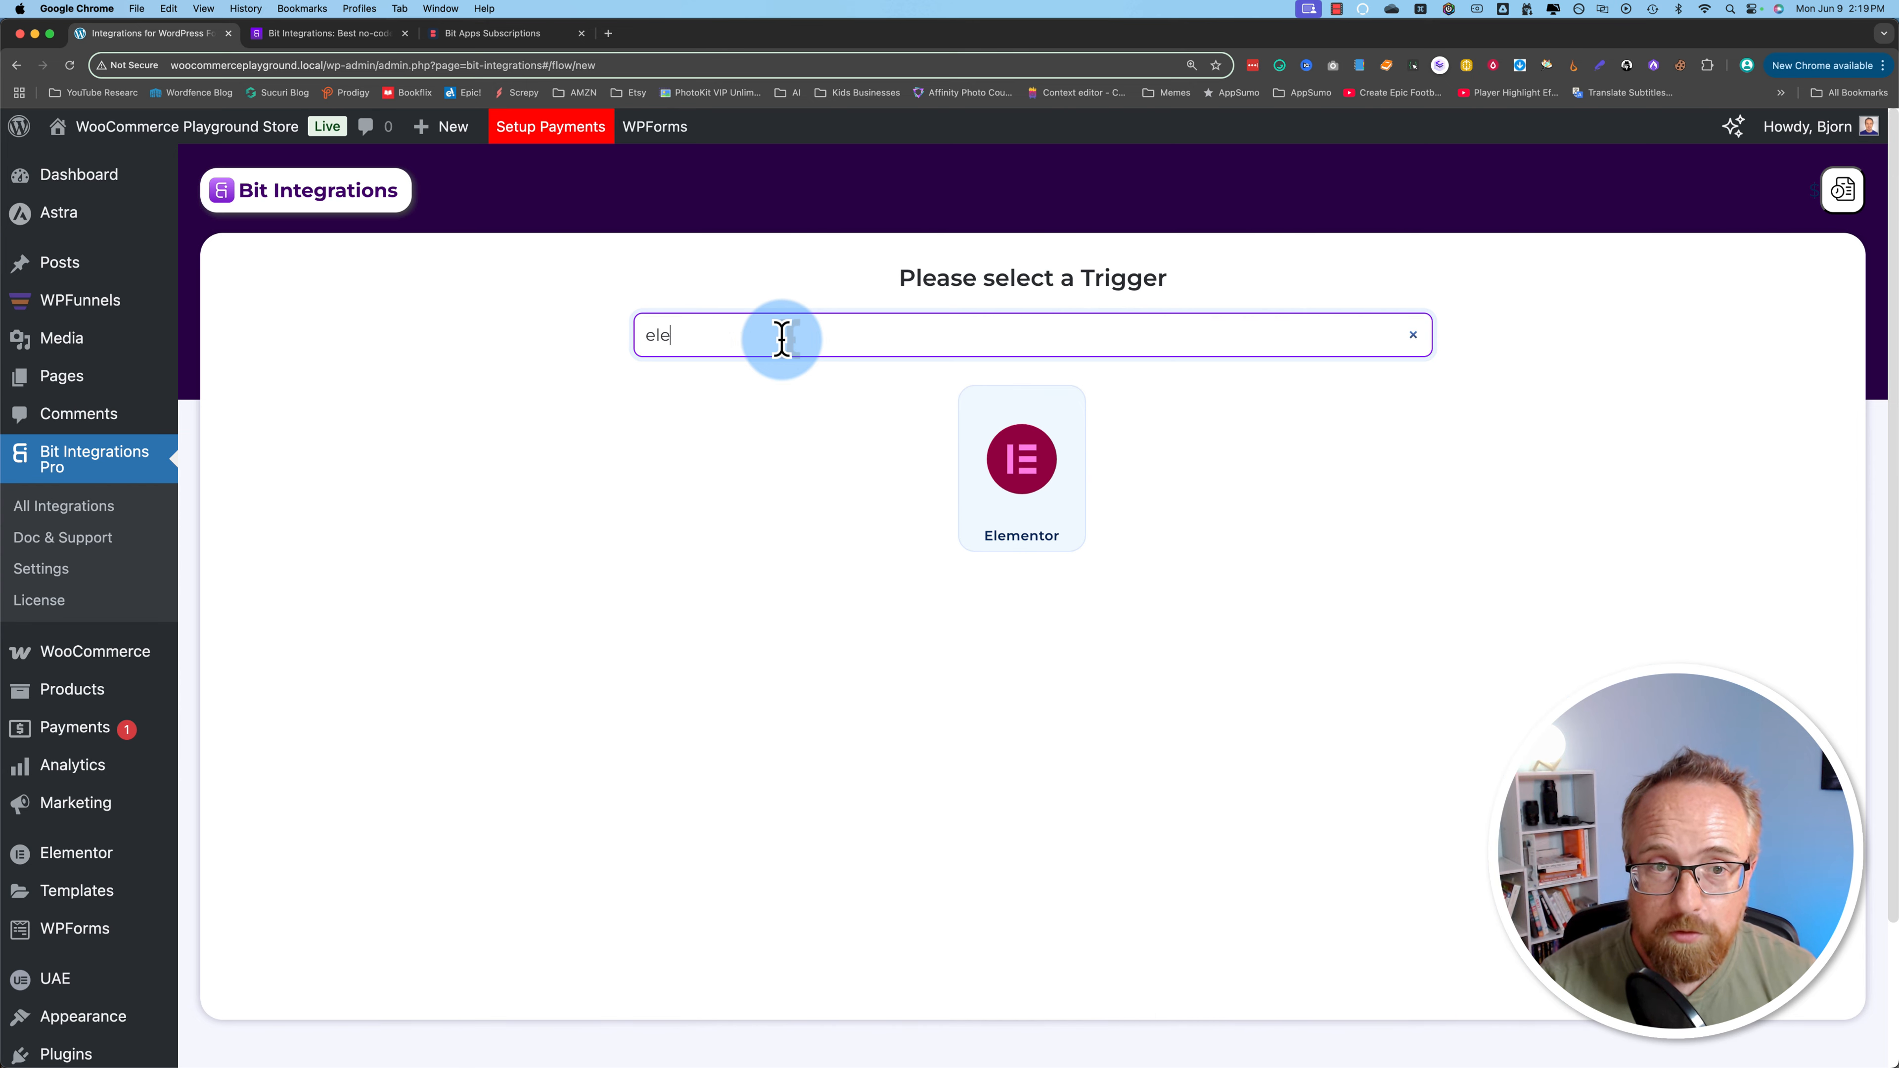
pyautogui.write('m')
pyautogui.click(961, 441)
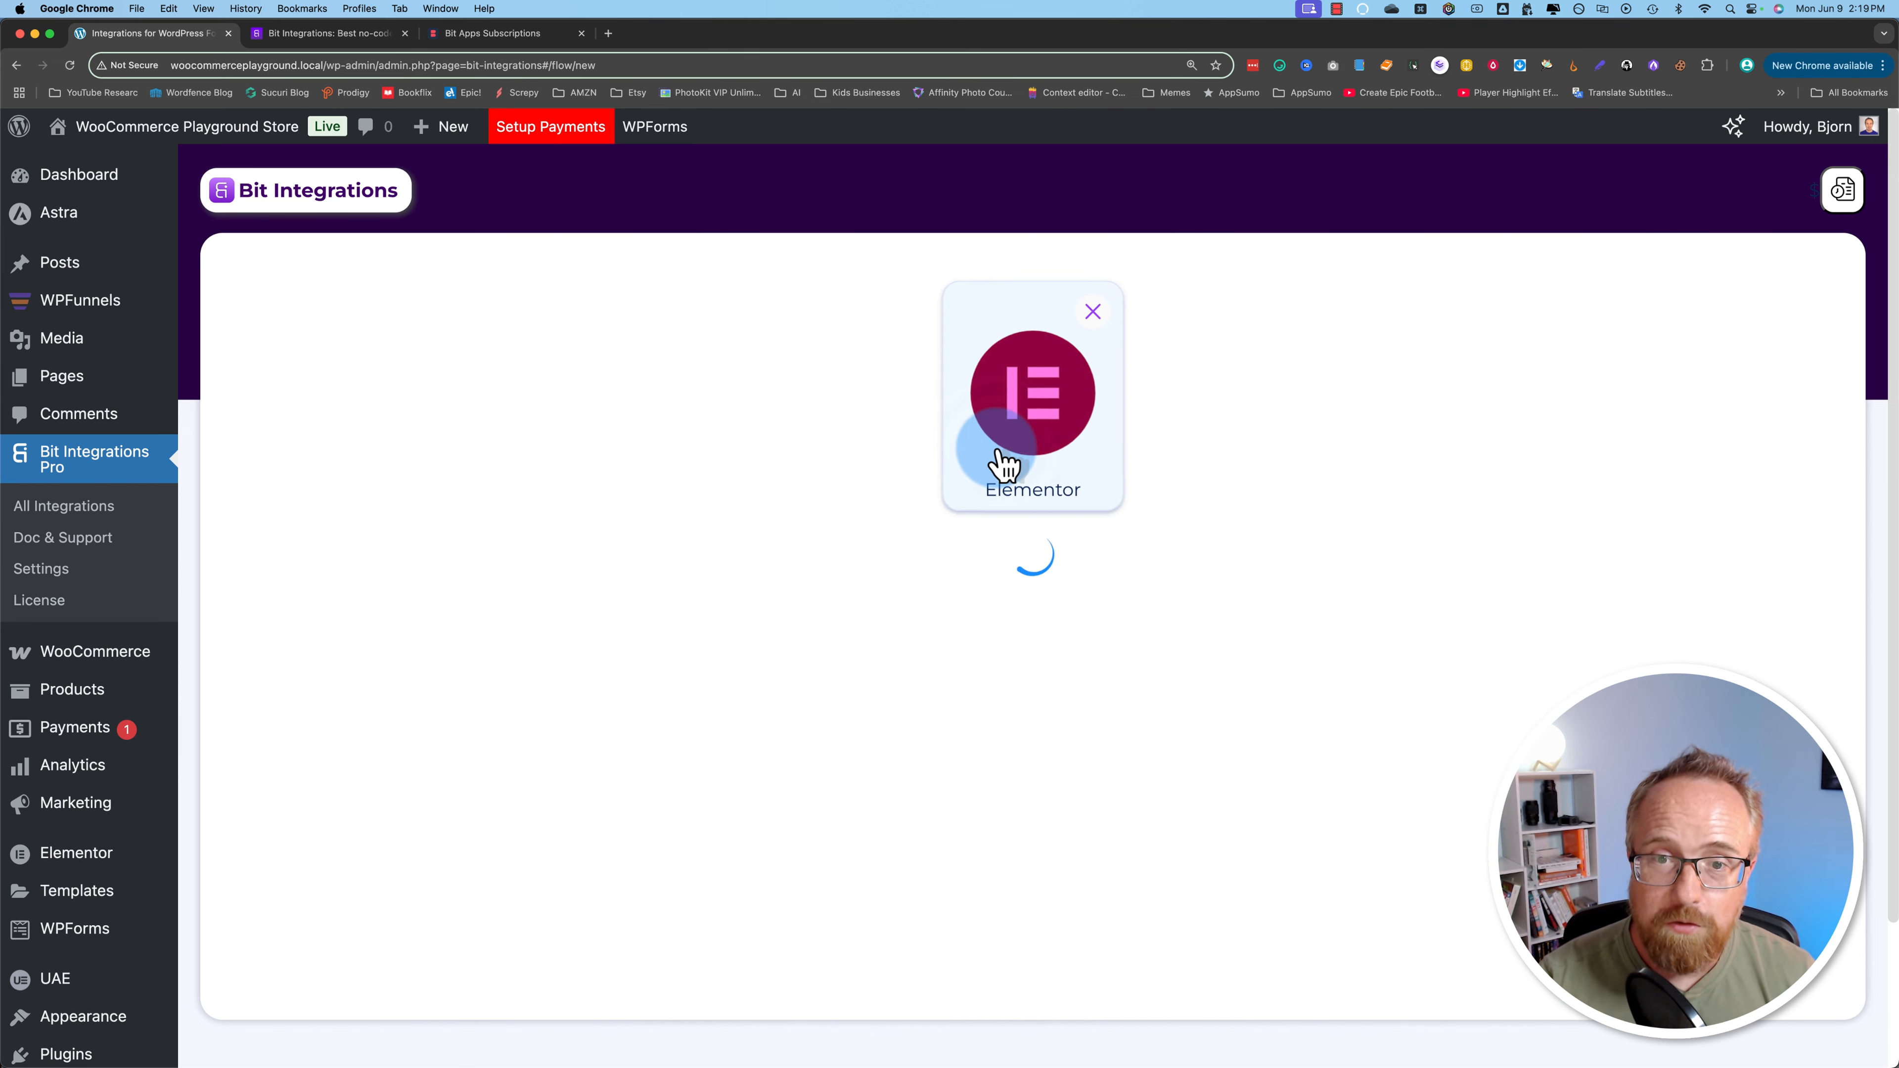
# Step: Choose Form Submission as the Elementor task and start fetching a test submission
pyautogui.click(818, 595)
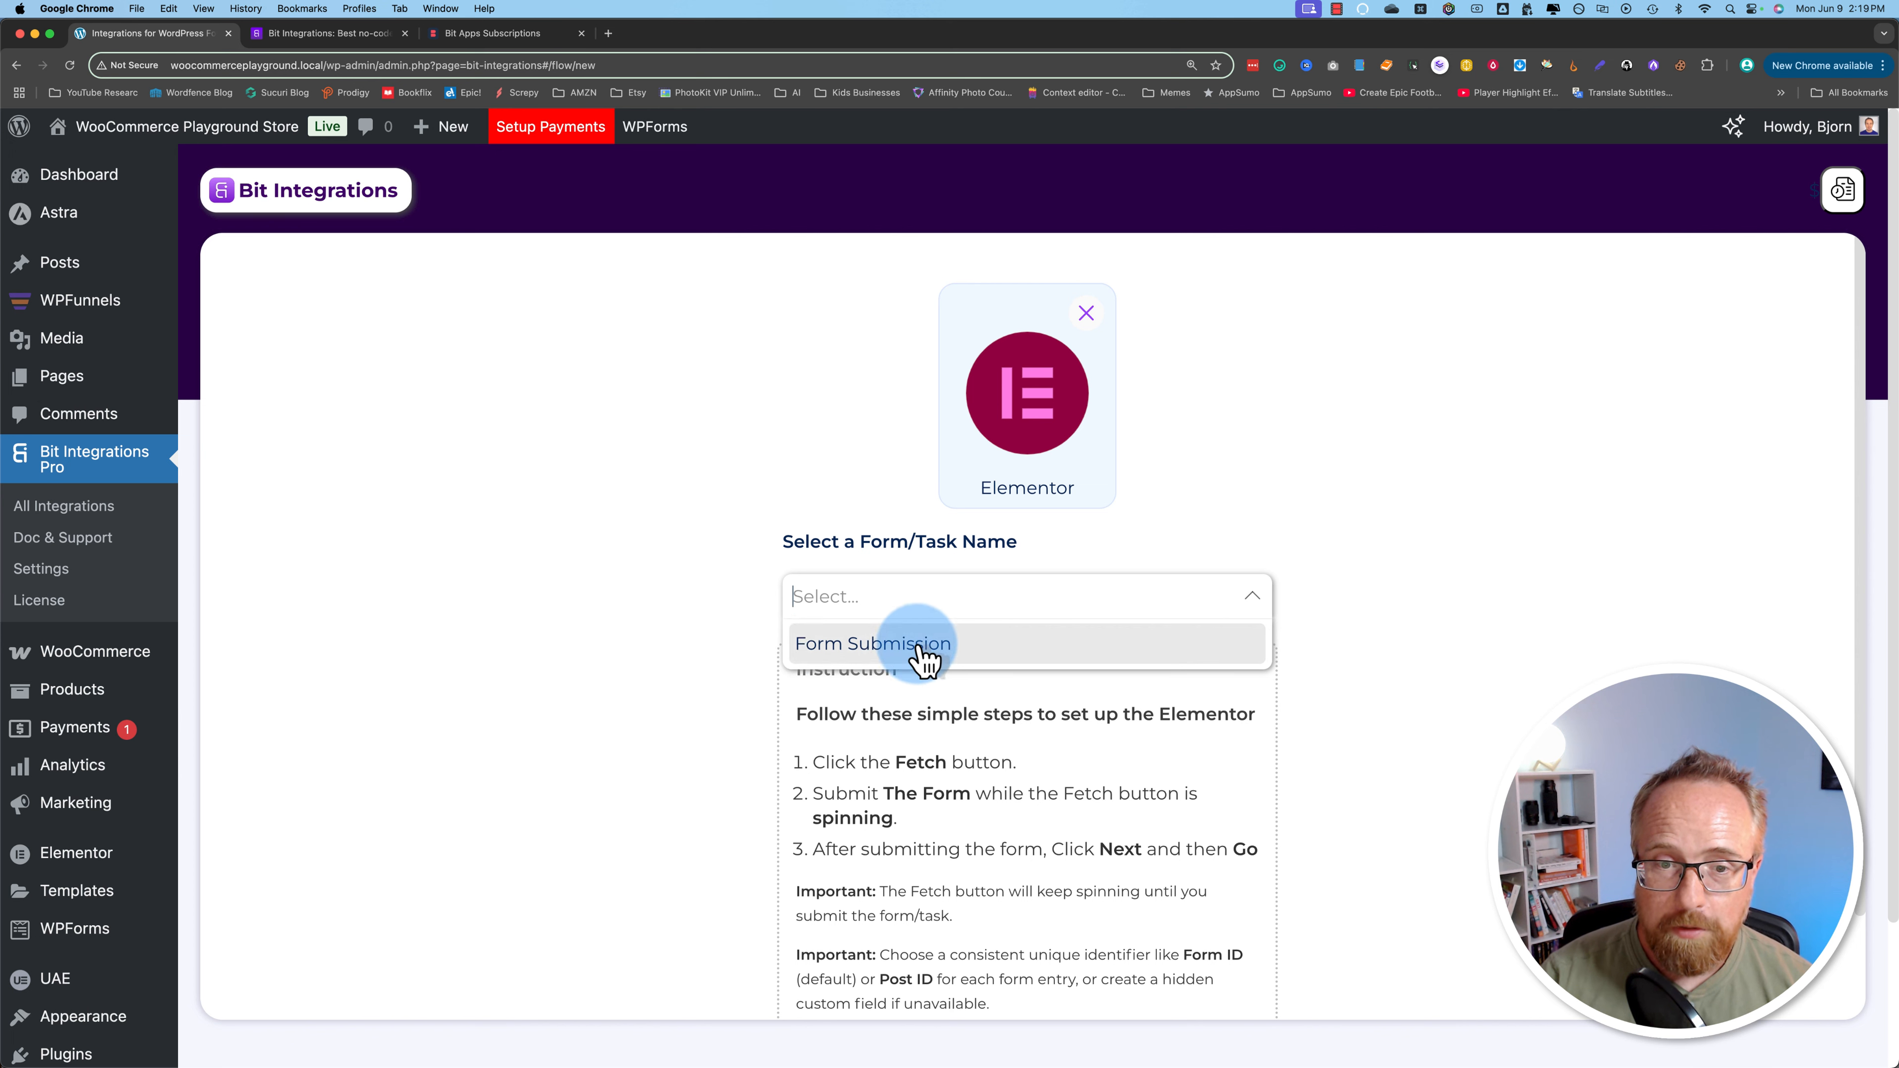
pyautogui.click(876, 648)
pyautogui.click(1029, 665)
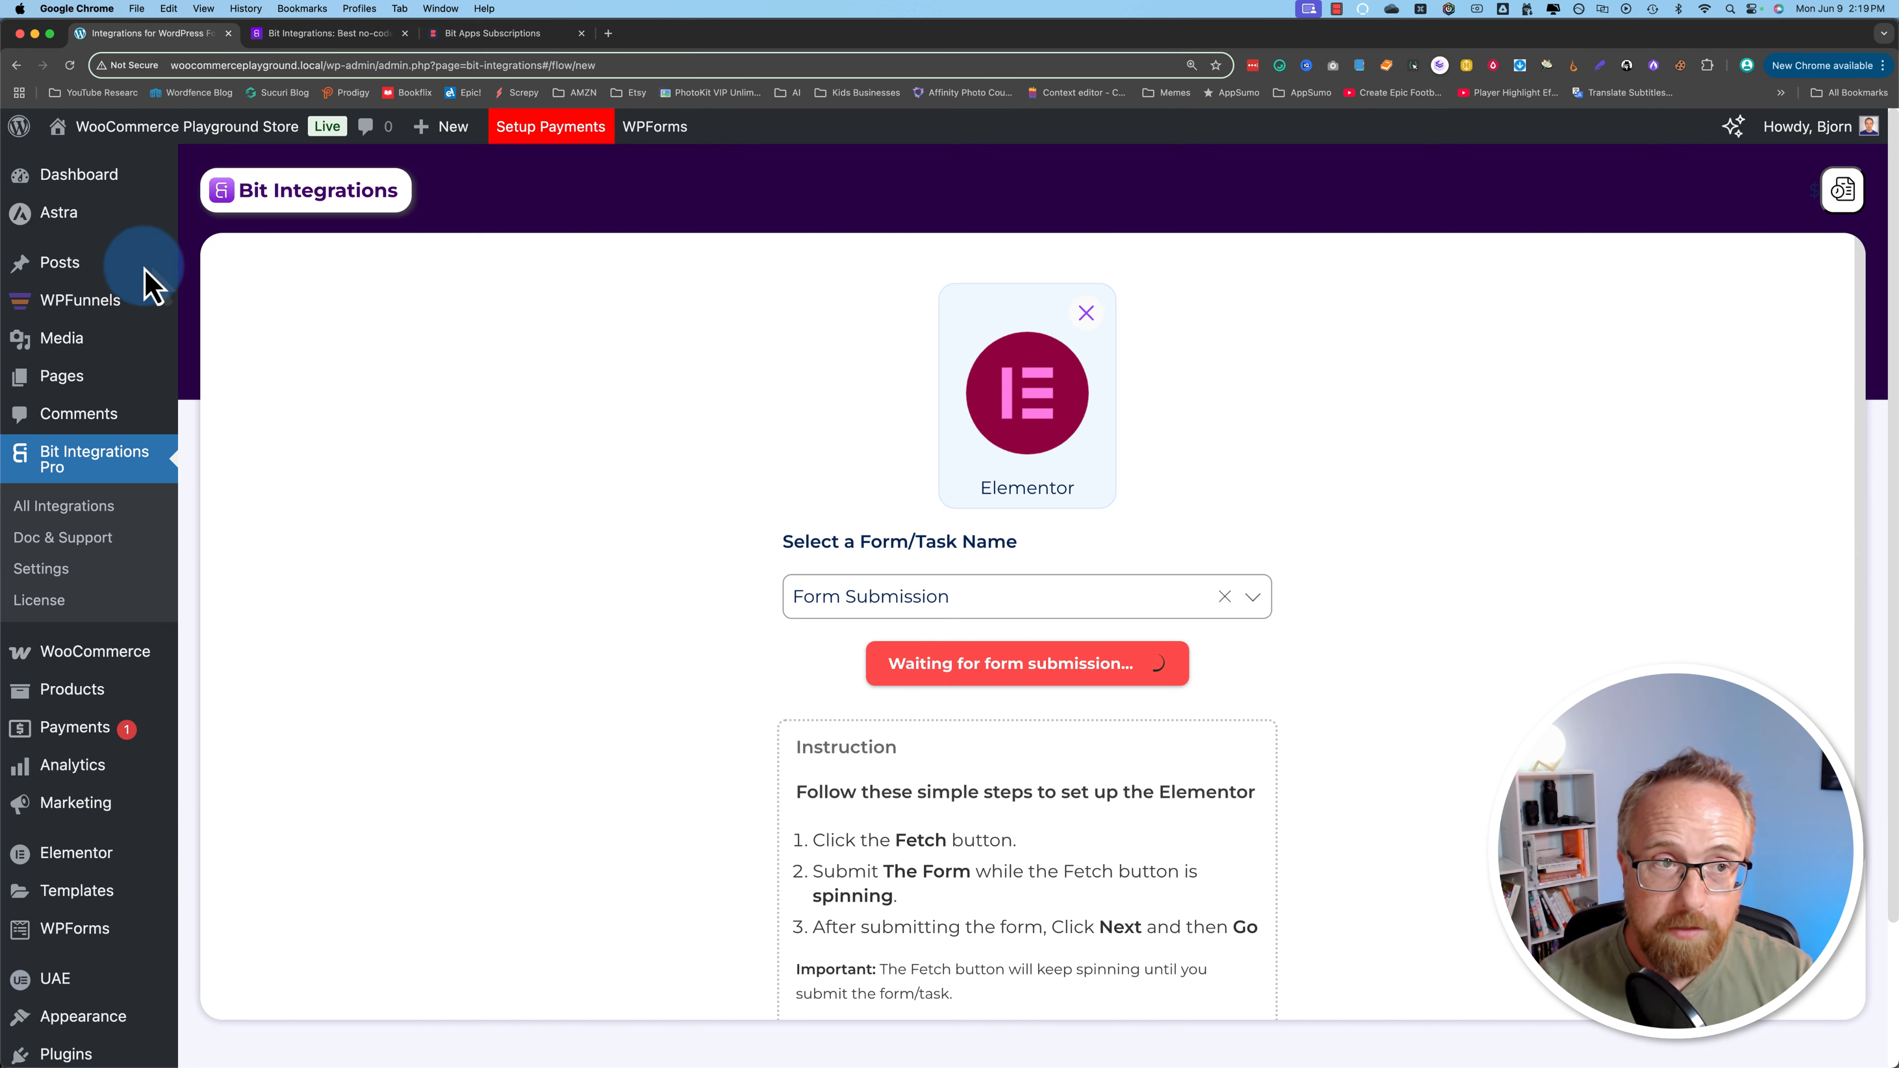
# Step: Open the live WordPress site in a new tab and go to the Contact page
pyautogui.keyDown('super'); pyautogui.click(92, 166); pyautogui.keyUp('super')
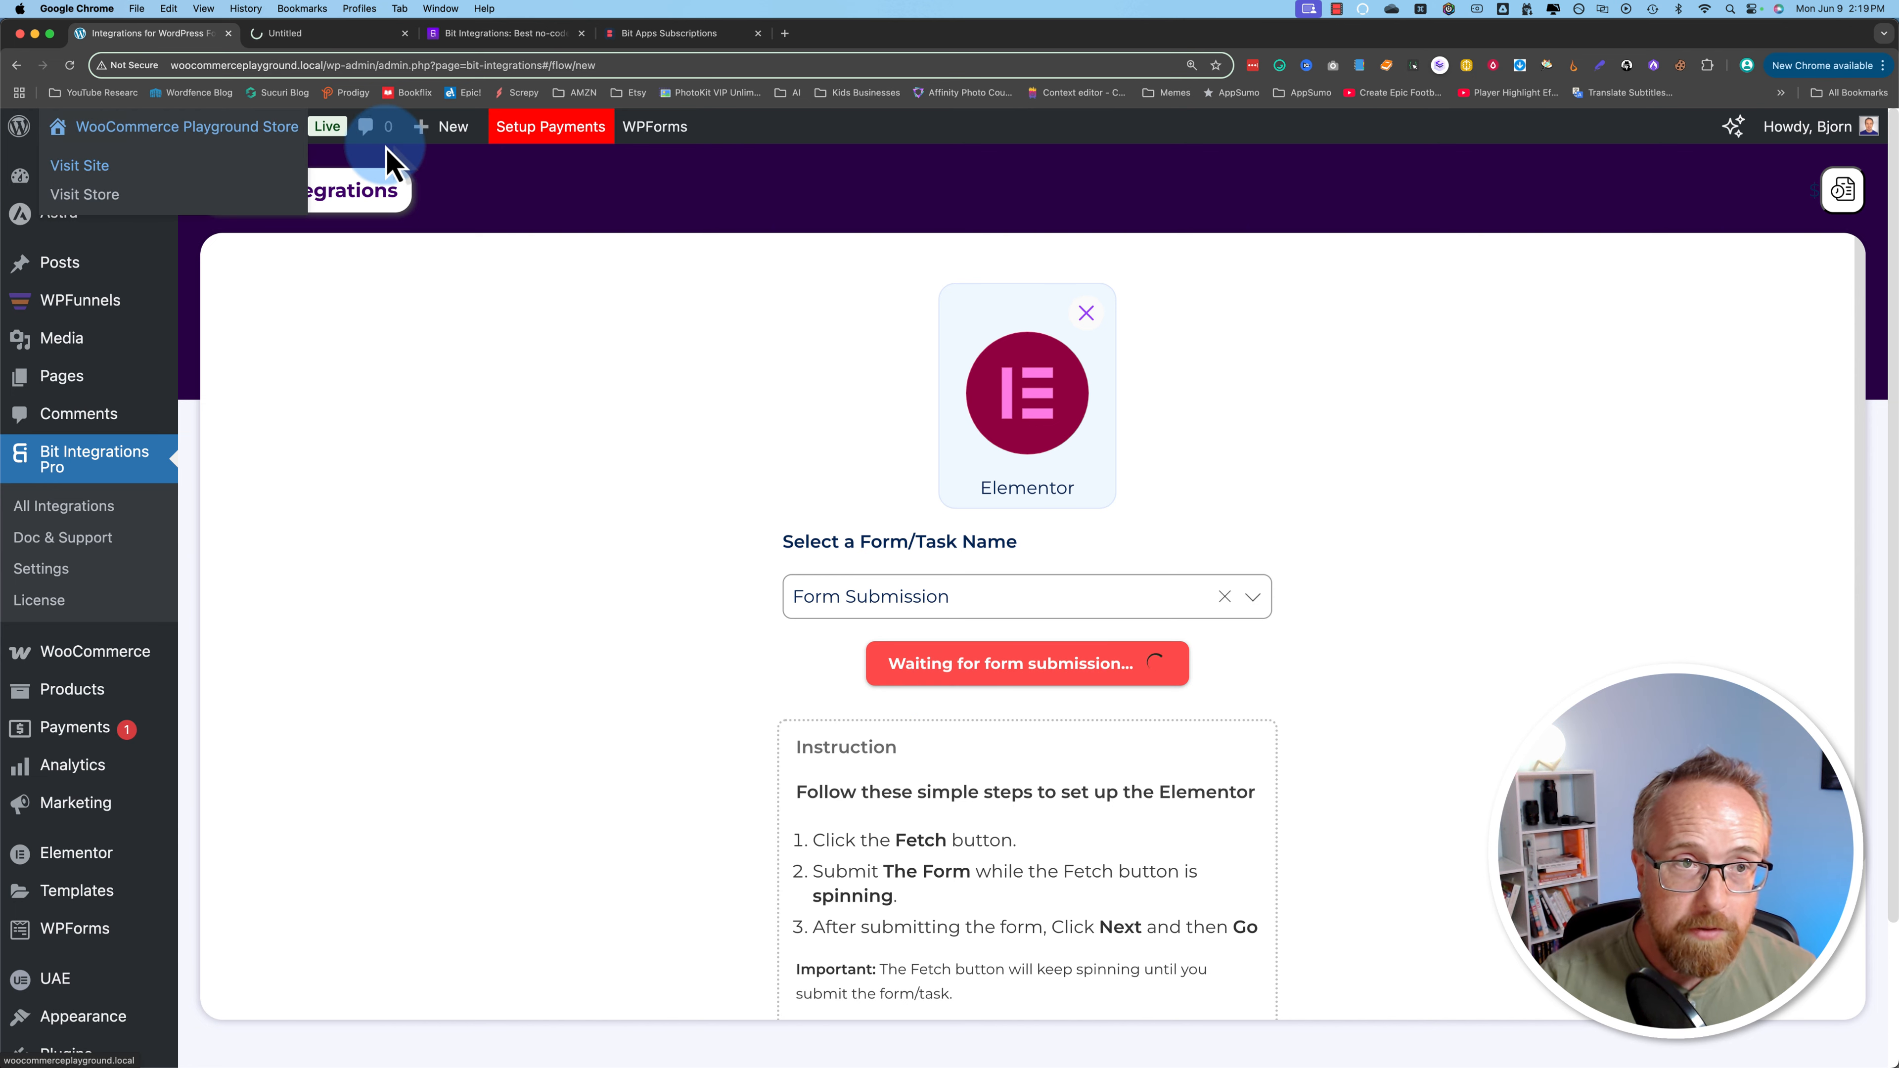
pyautogui.click(295, 38)
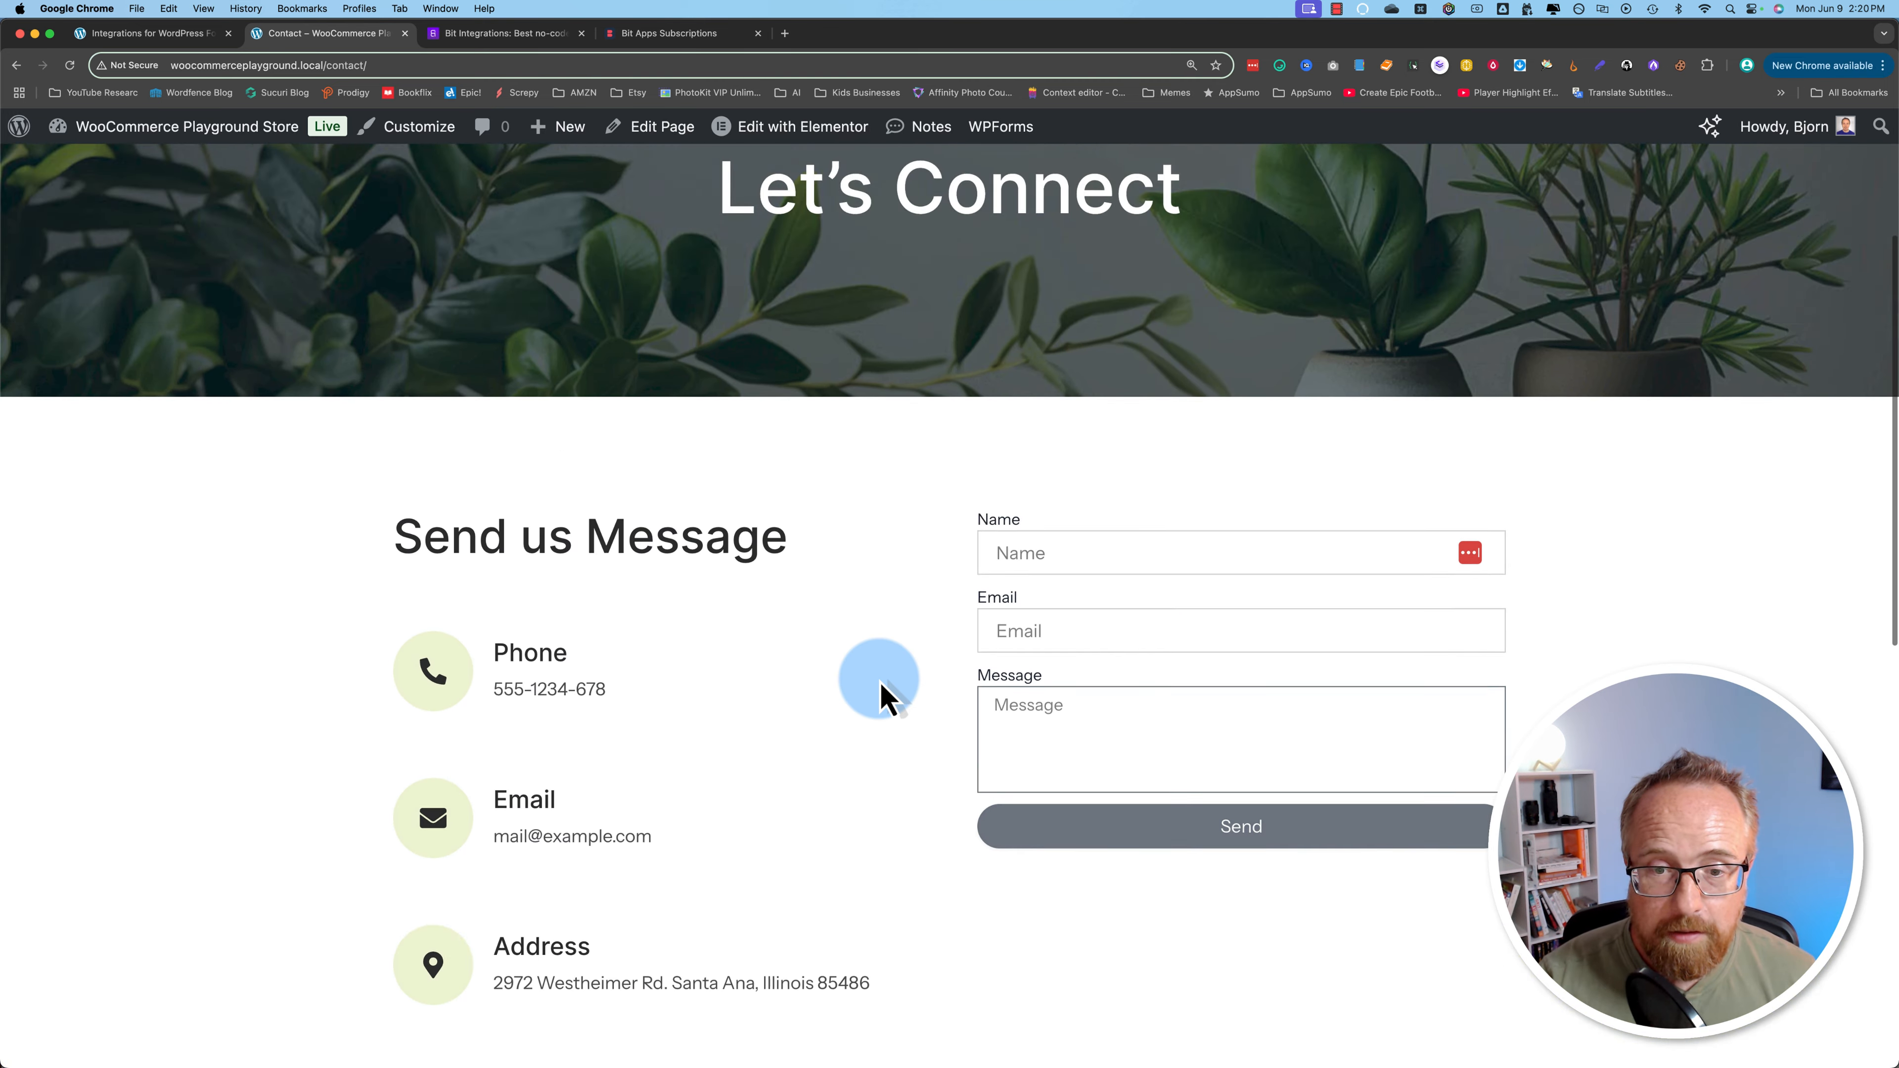
pyautogui.scroll(-3, 878, 679)
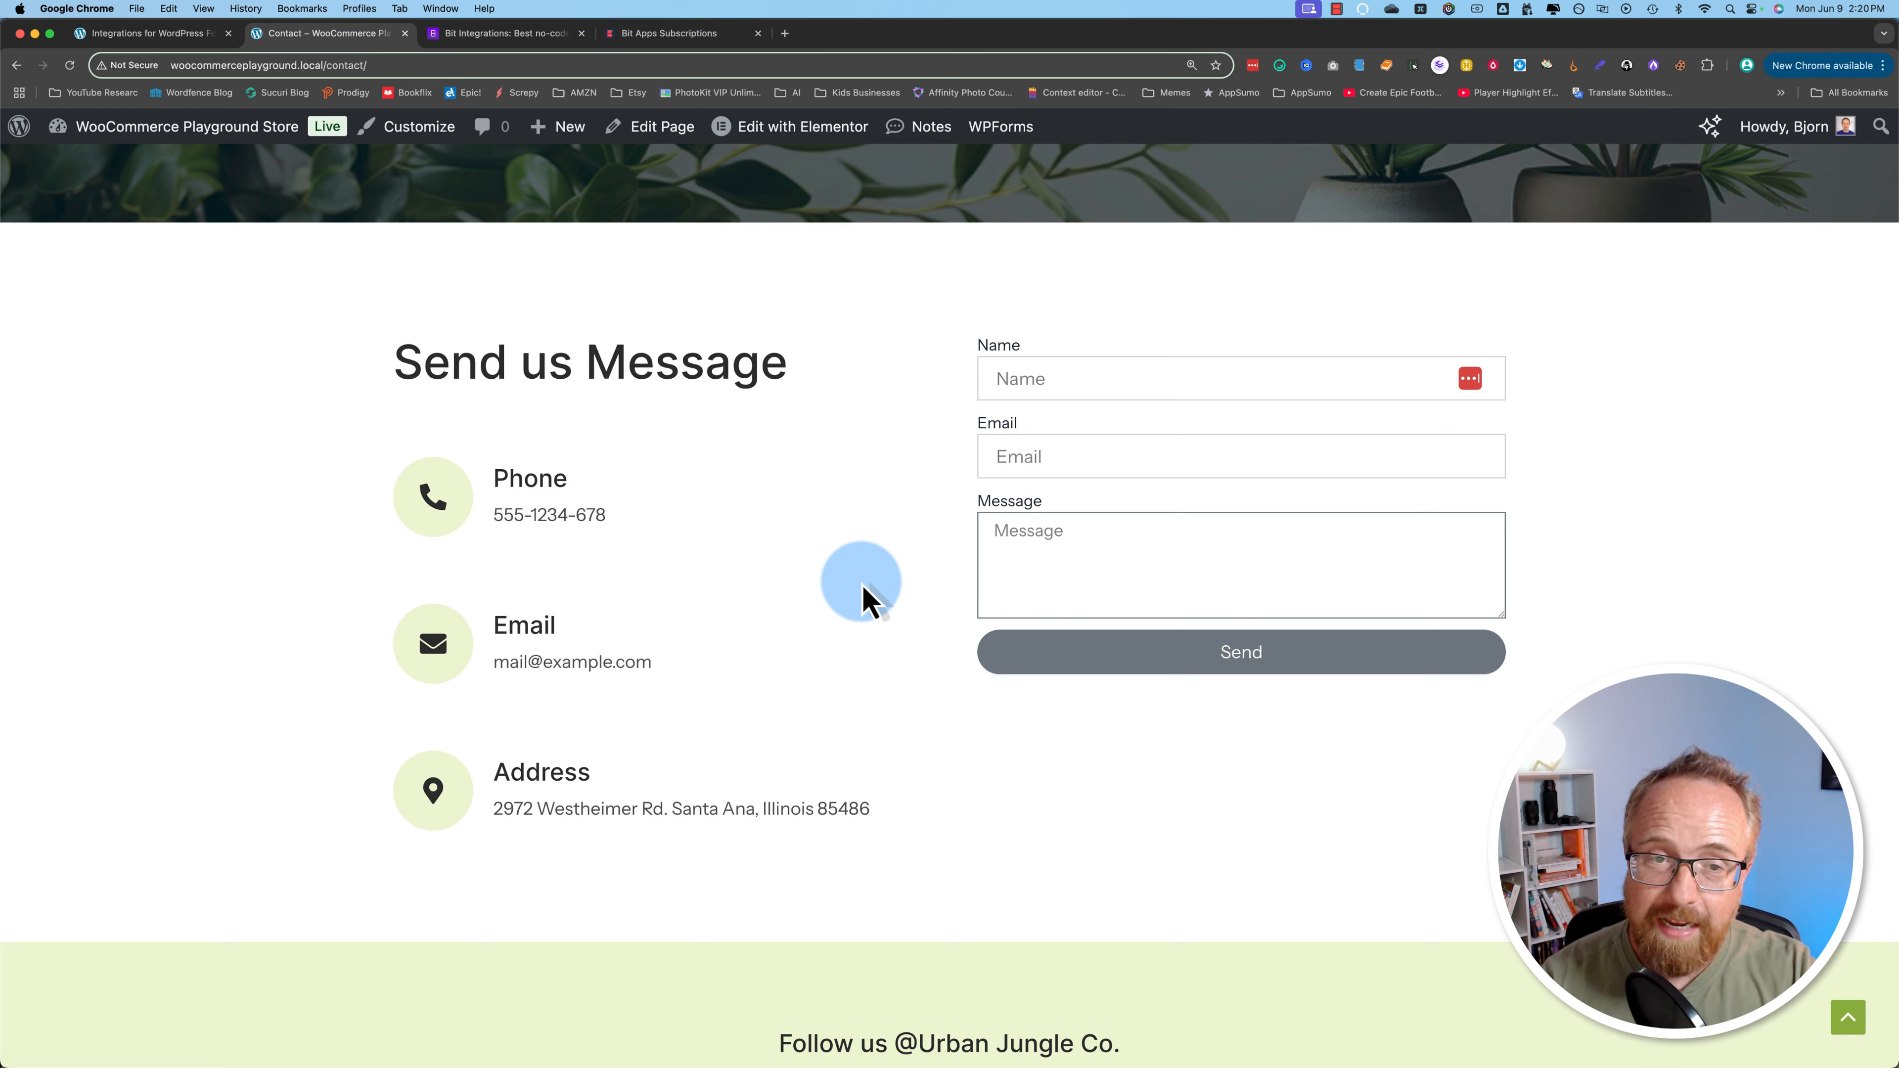
# Step: Fill the form with the saved name and e-mail, message 'This is a great form!', and send it
pyautogui.click(1081, 369)
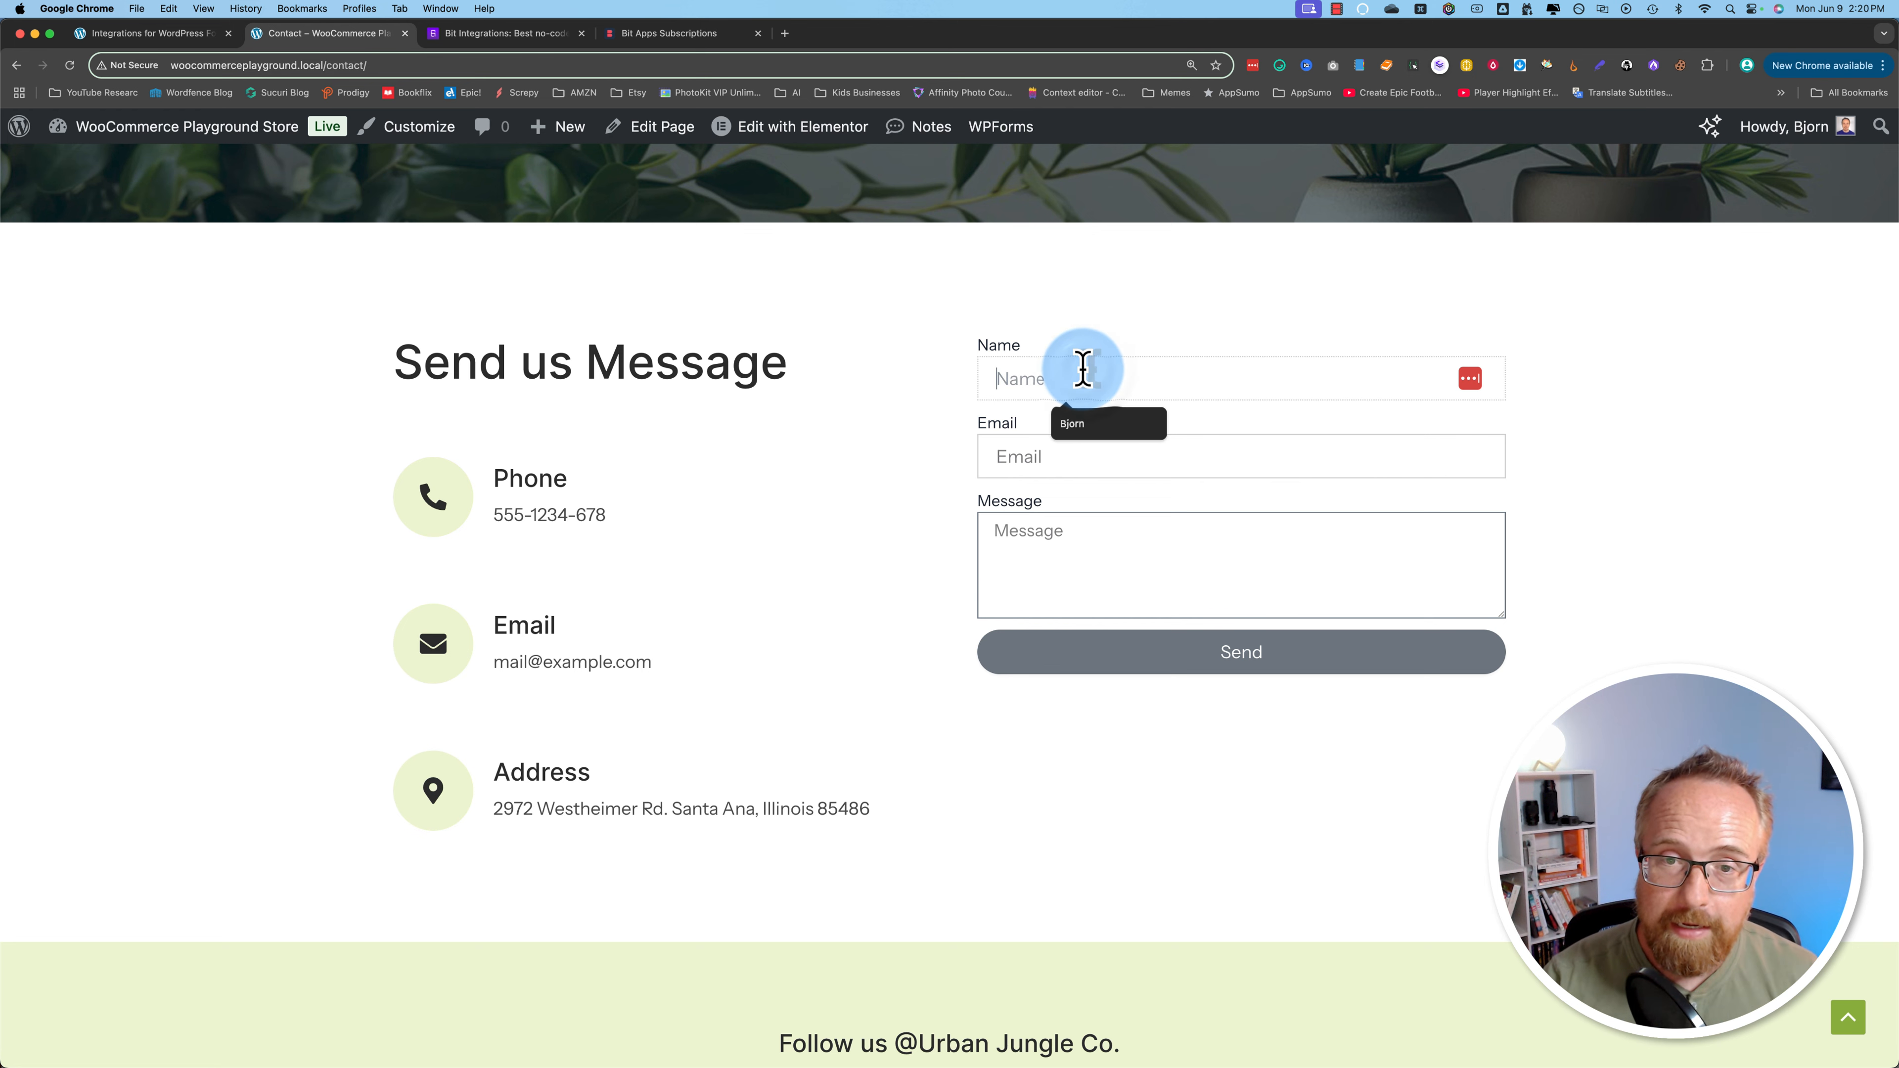
pyautogui.click(1084, 421)
pyautogui.click(1062, 449)
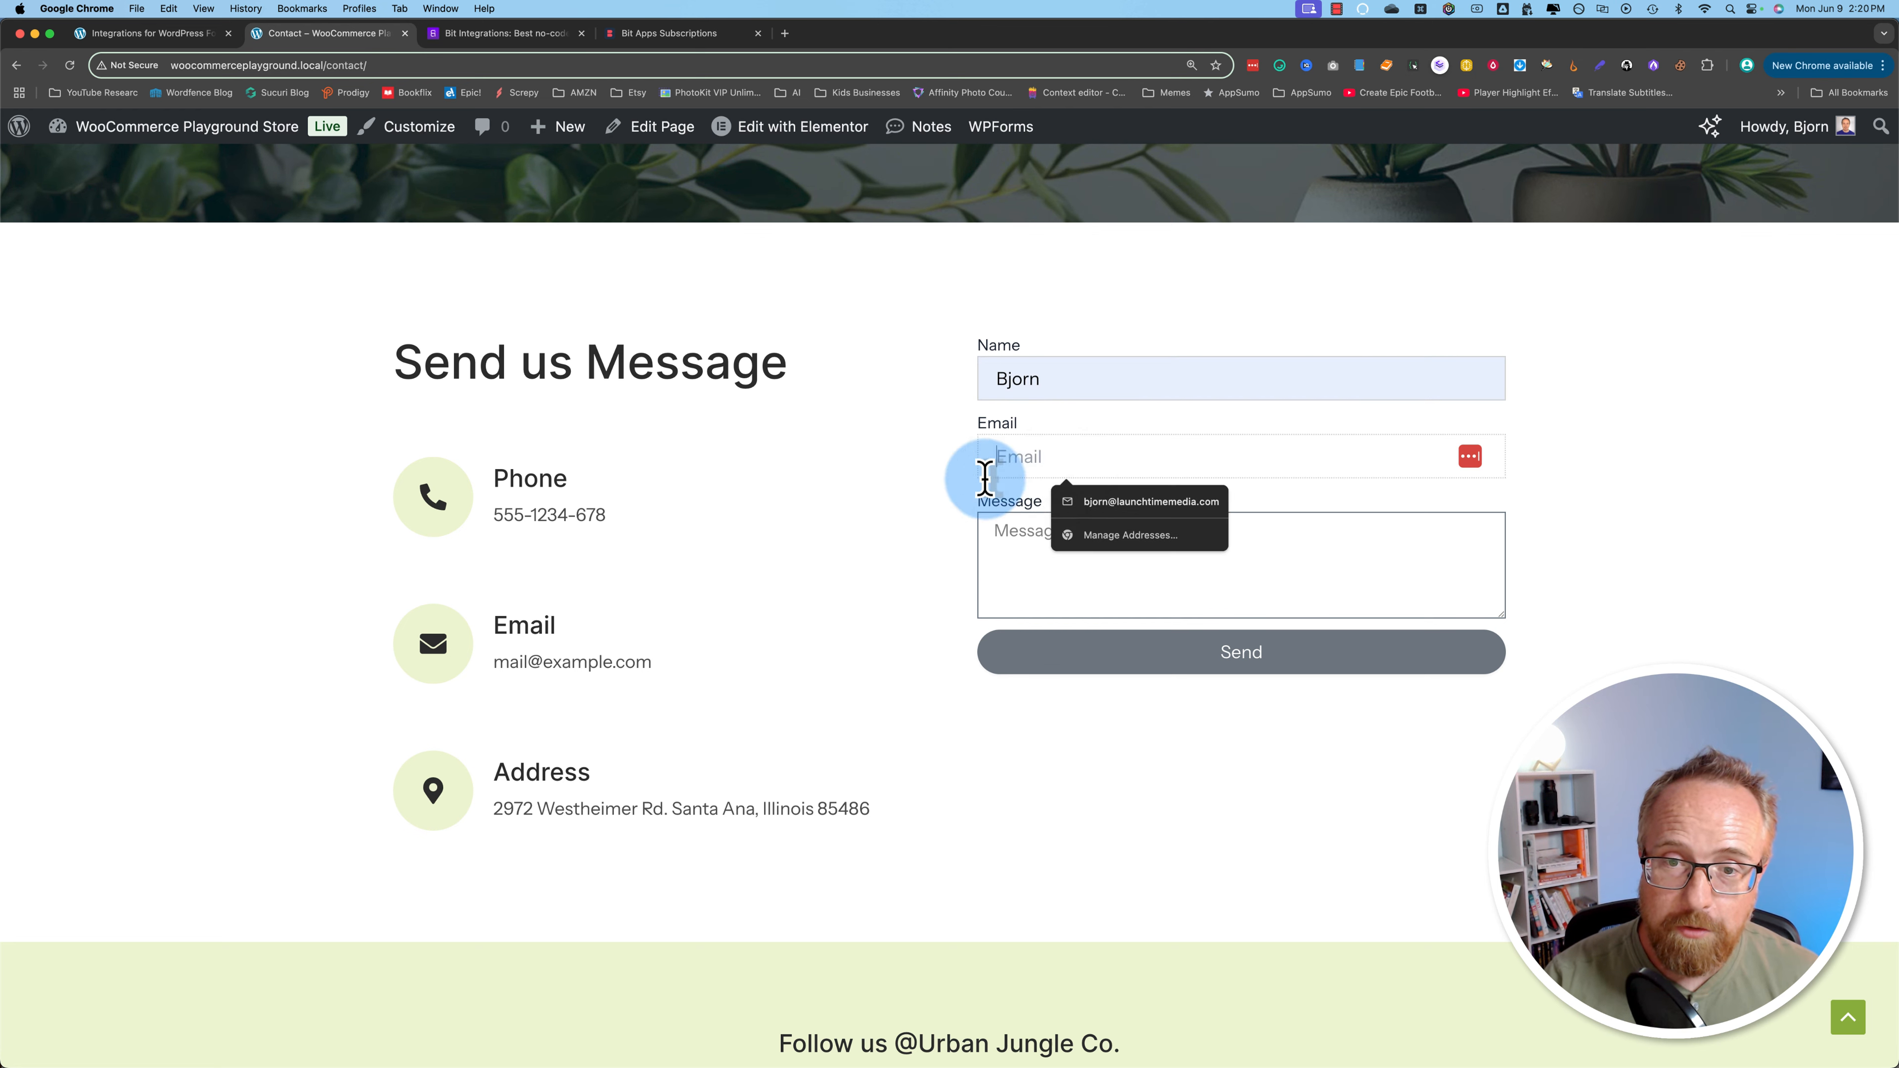
pyautogui.click(1077, 502)
pyautogui.click(1065, 536)
pyautogui.write('This is a great form!')
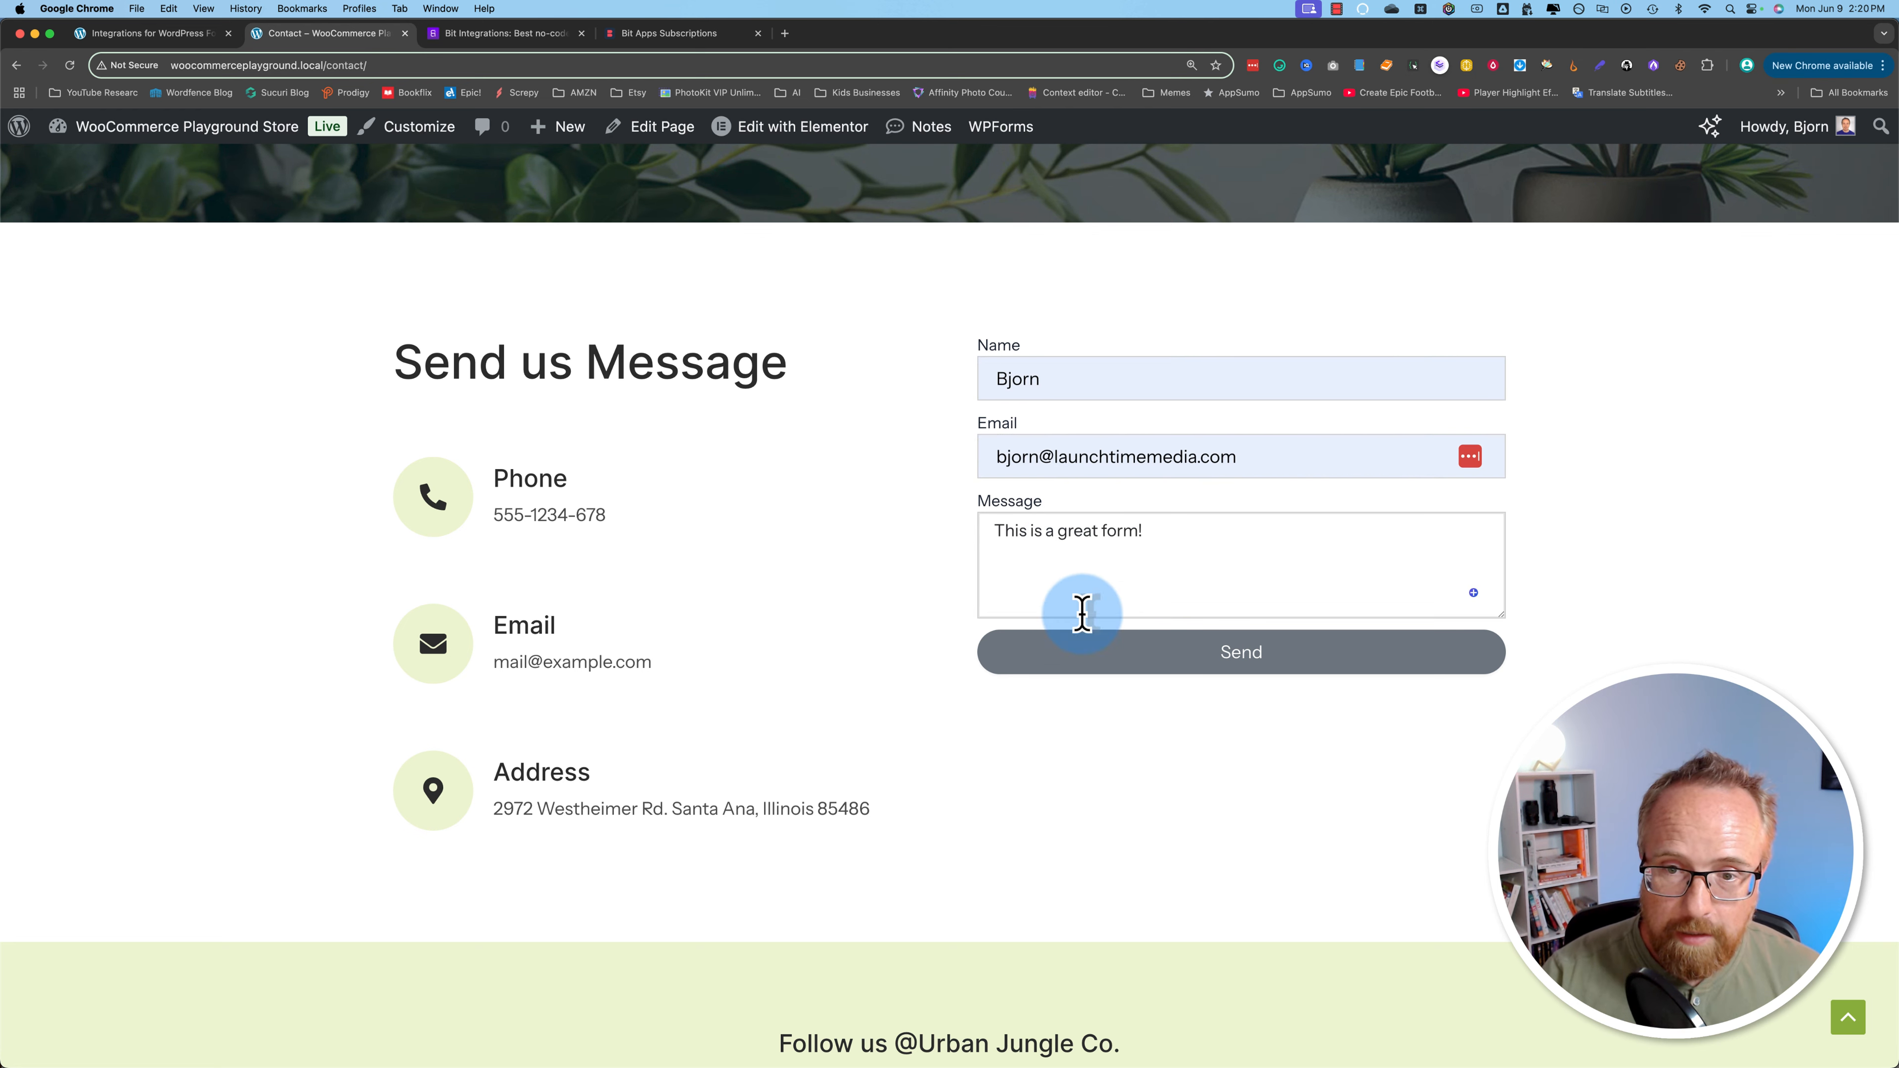
pyautogui.click(1238, 662)
# Step: Back in Bit Integrations, review the captured name and message values in the fetched field table
pyautogui.click(198, 38)
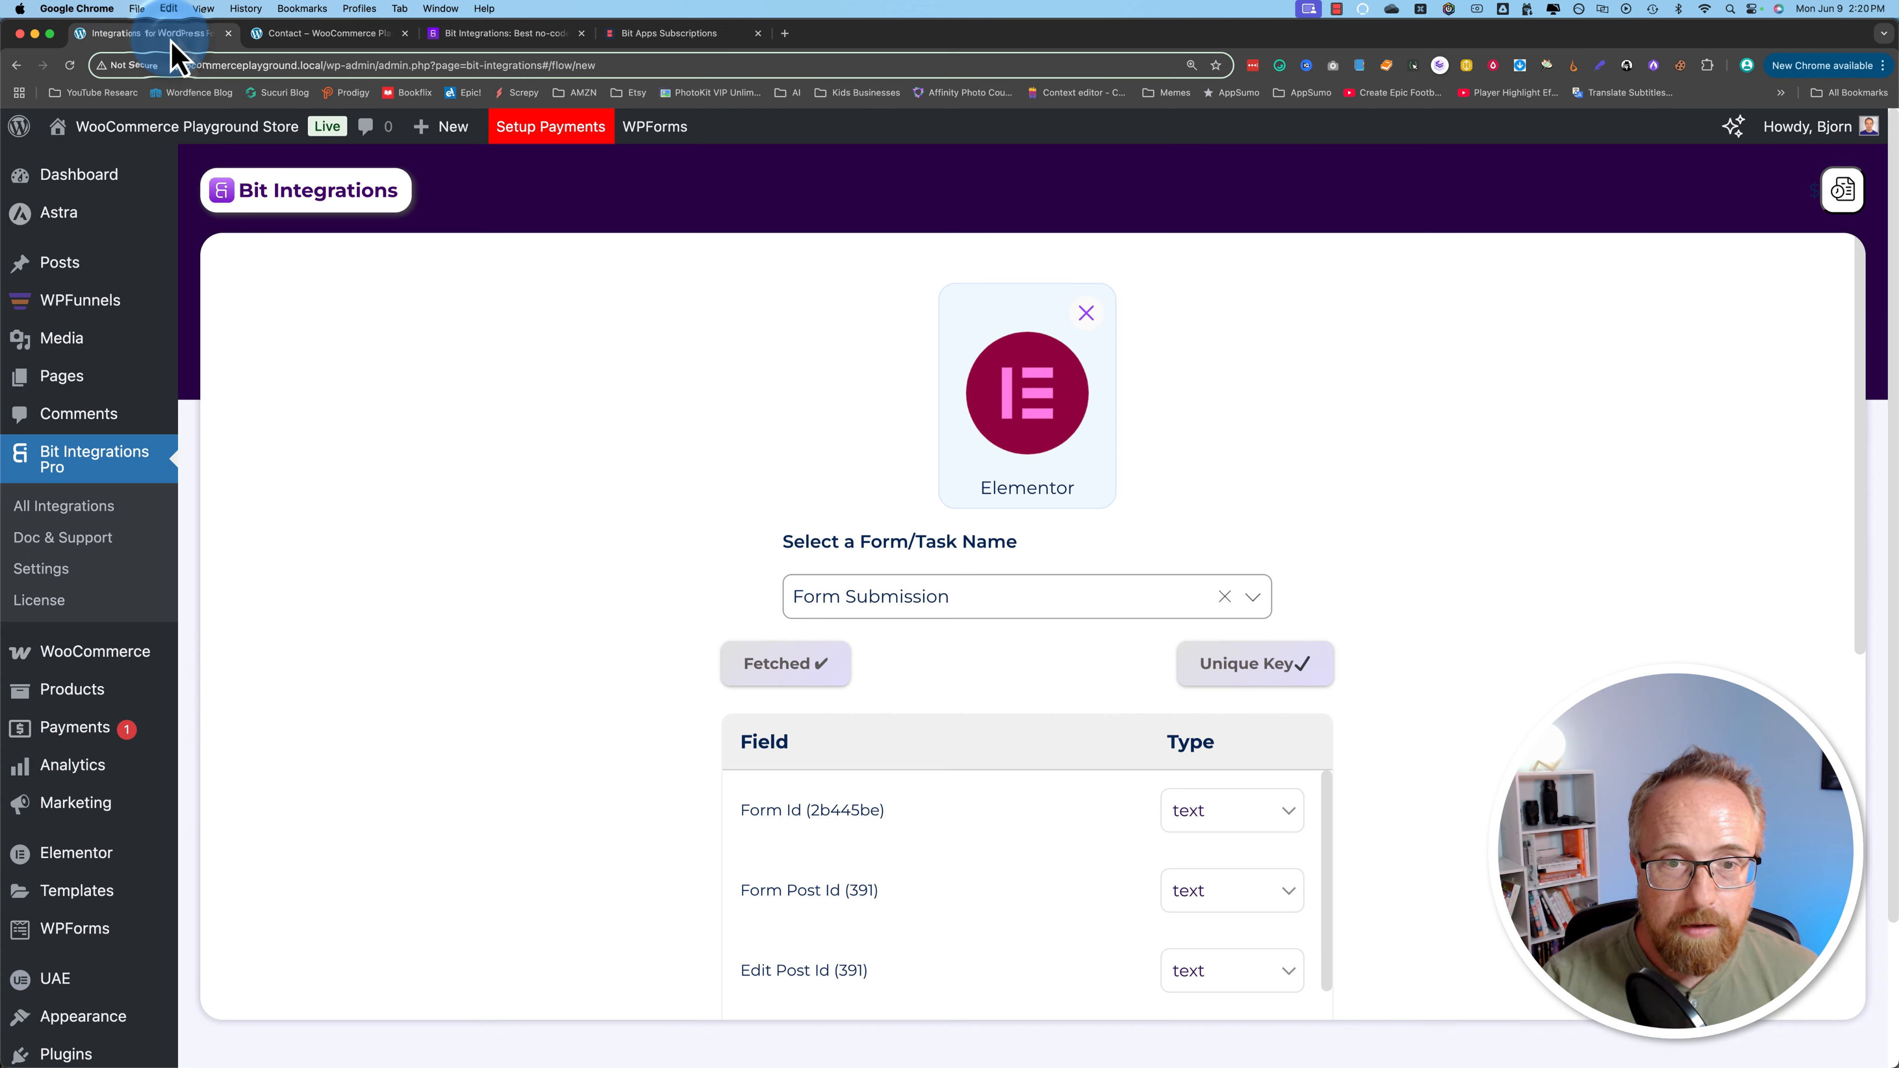
pyautogui.scroll(-2, 554, 618)
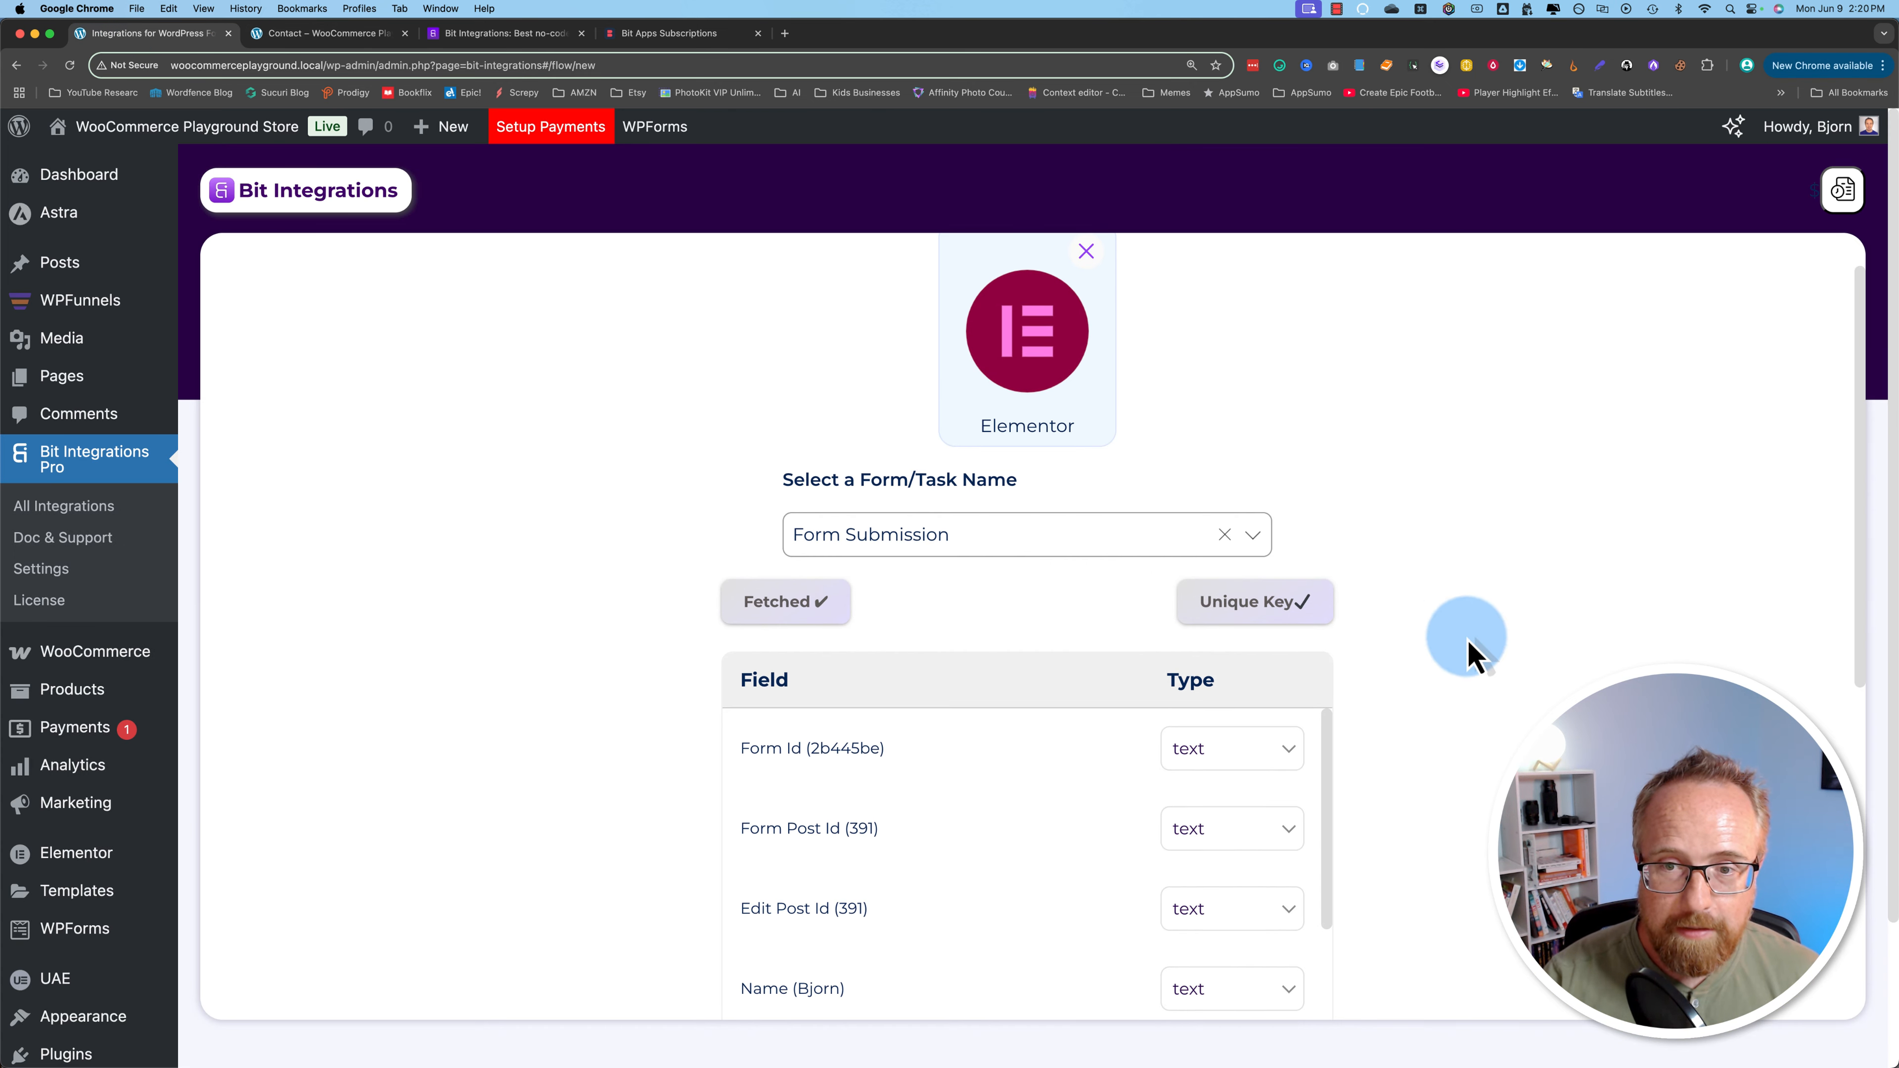
pyautogui.scroll(-2, 731, 721)
pyautogui.scroll(-5, 731, 720)
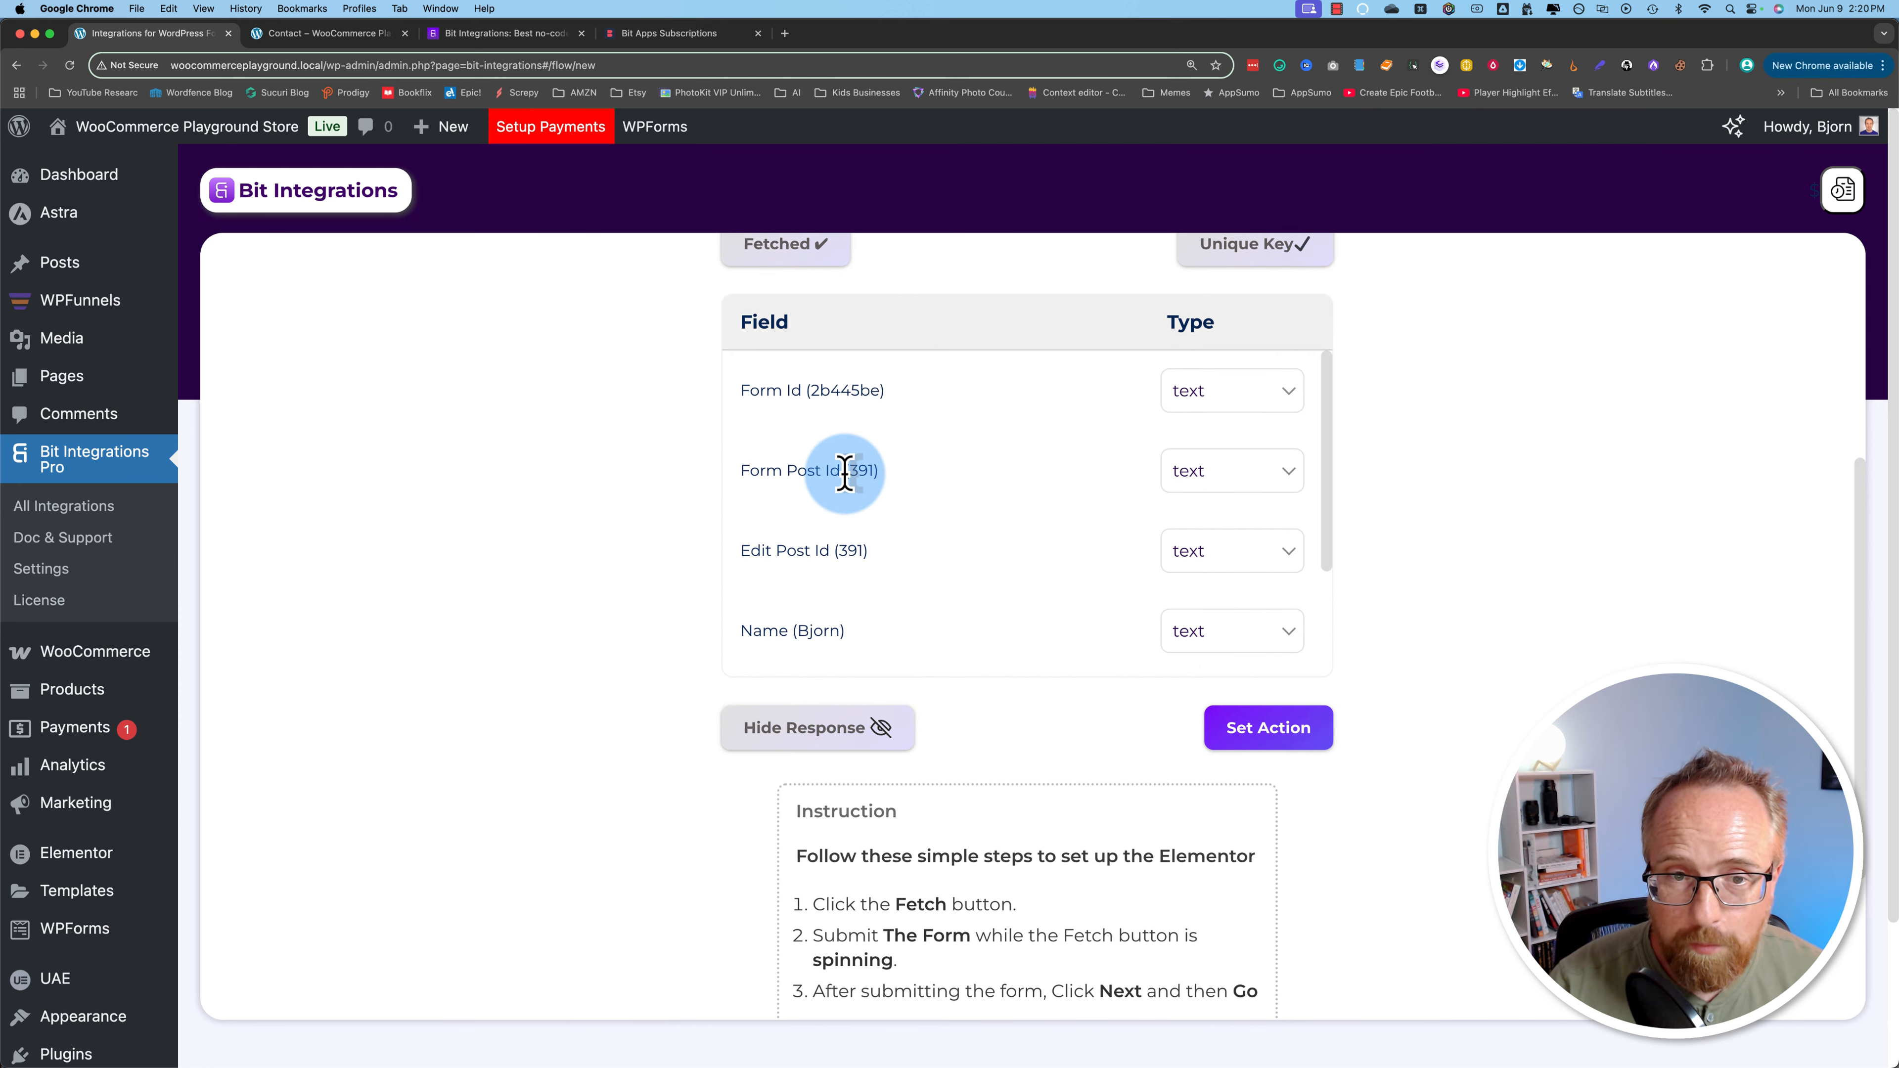
pyautogui.scroll(-1, 823, 472)
pyautogui.scroll(-1, 774, 538)
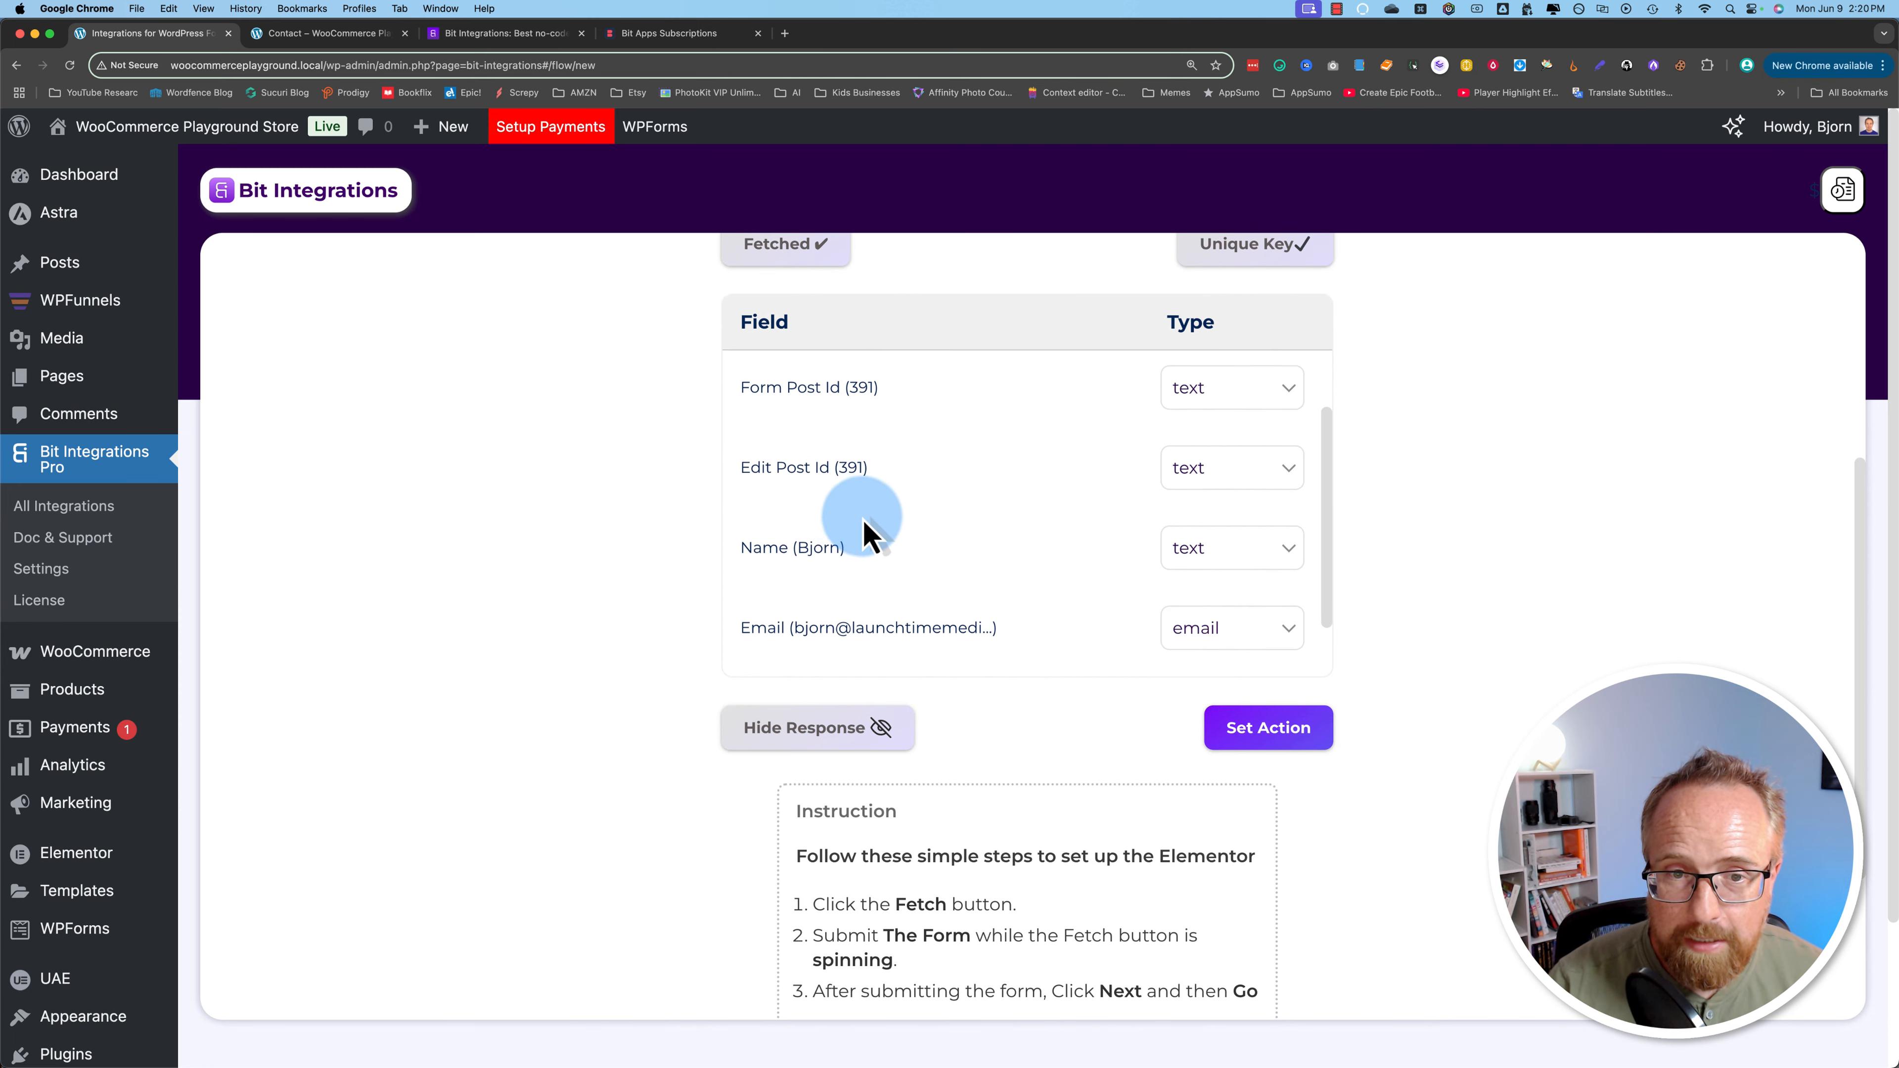
pyautogui.doubleClick(832, 539)
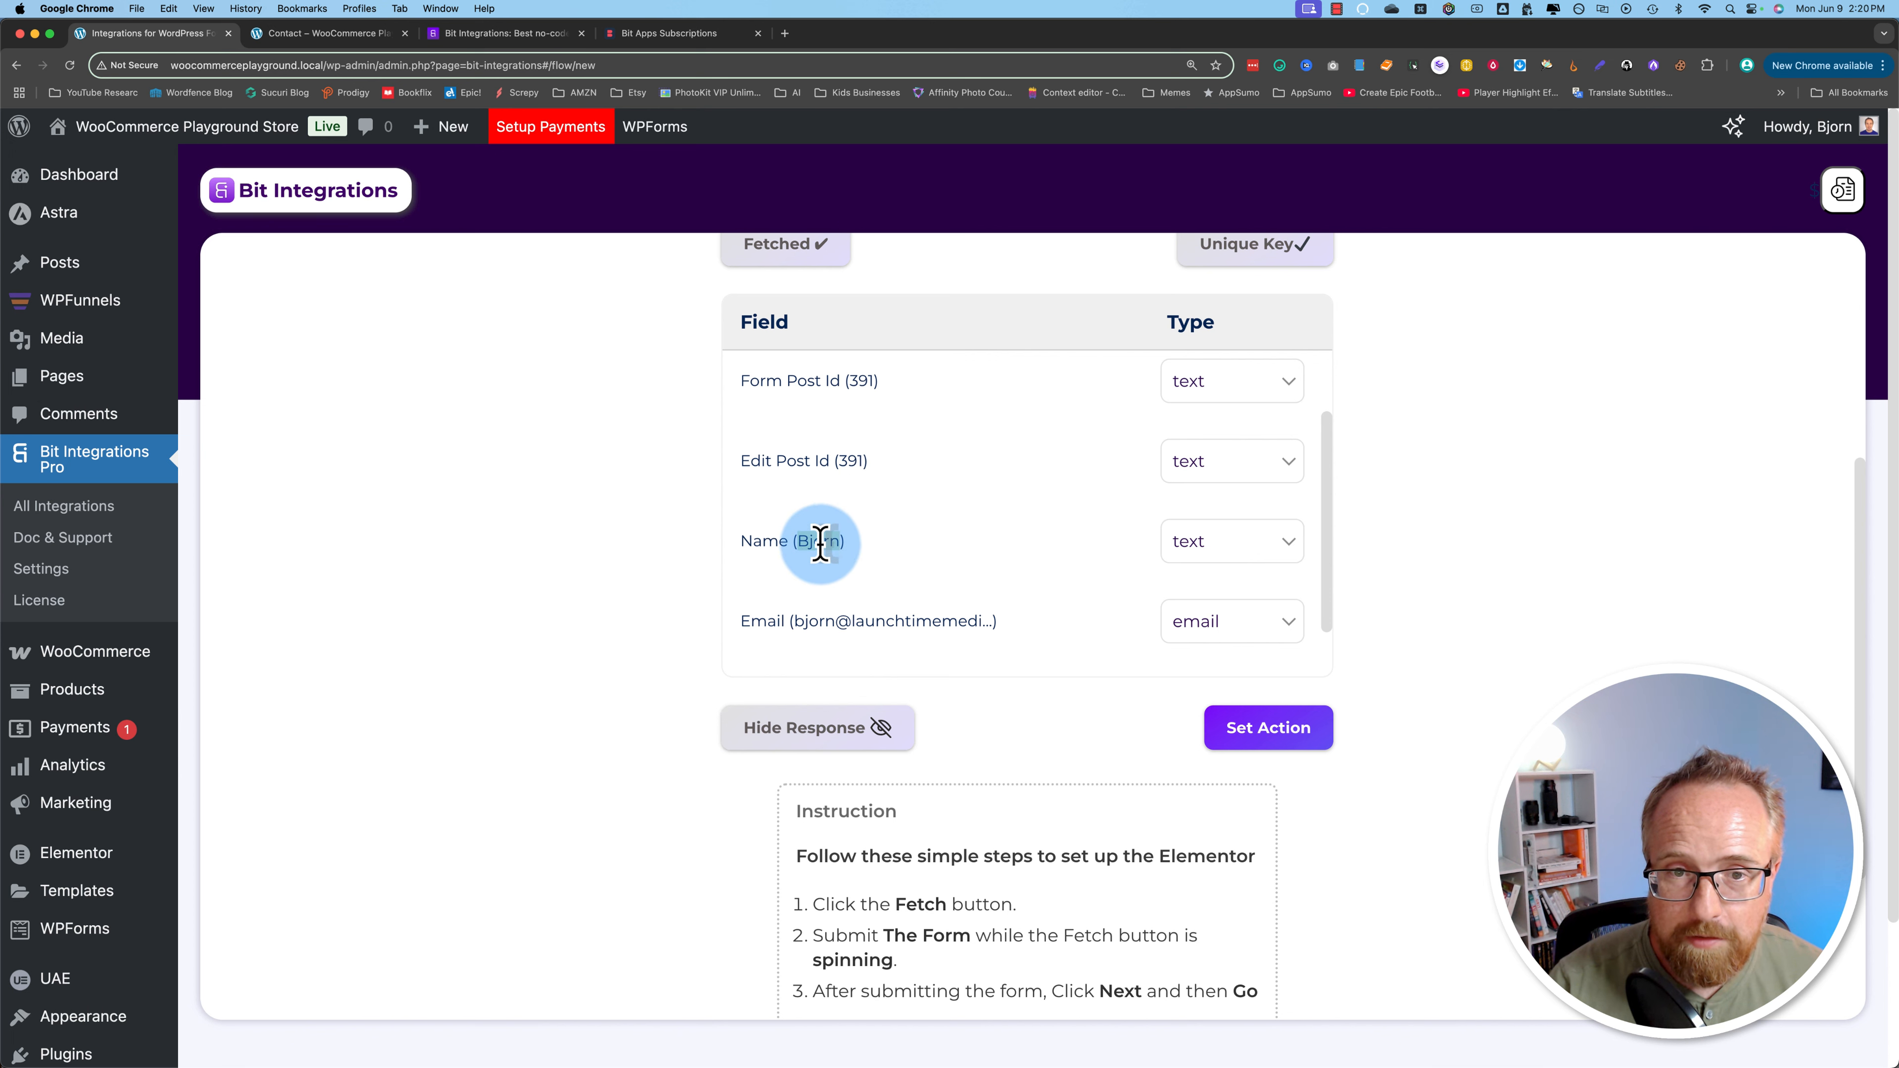
pyautogui.scroll(-1, 823, 546)
pyautogui.moveTo(794, 557); pyautogui.dragTo(998, 557)
pyautogui.scroll(-1, 905, 553)
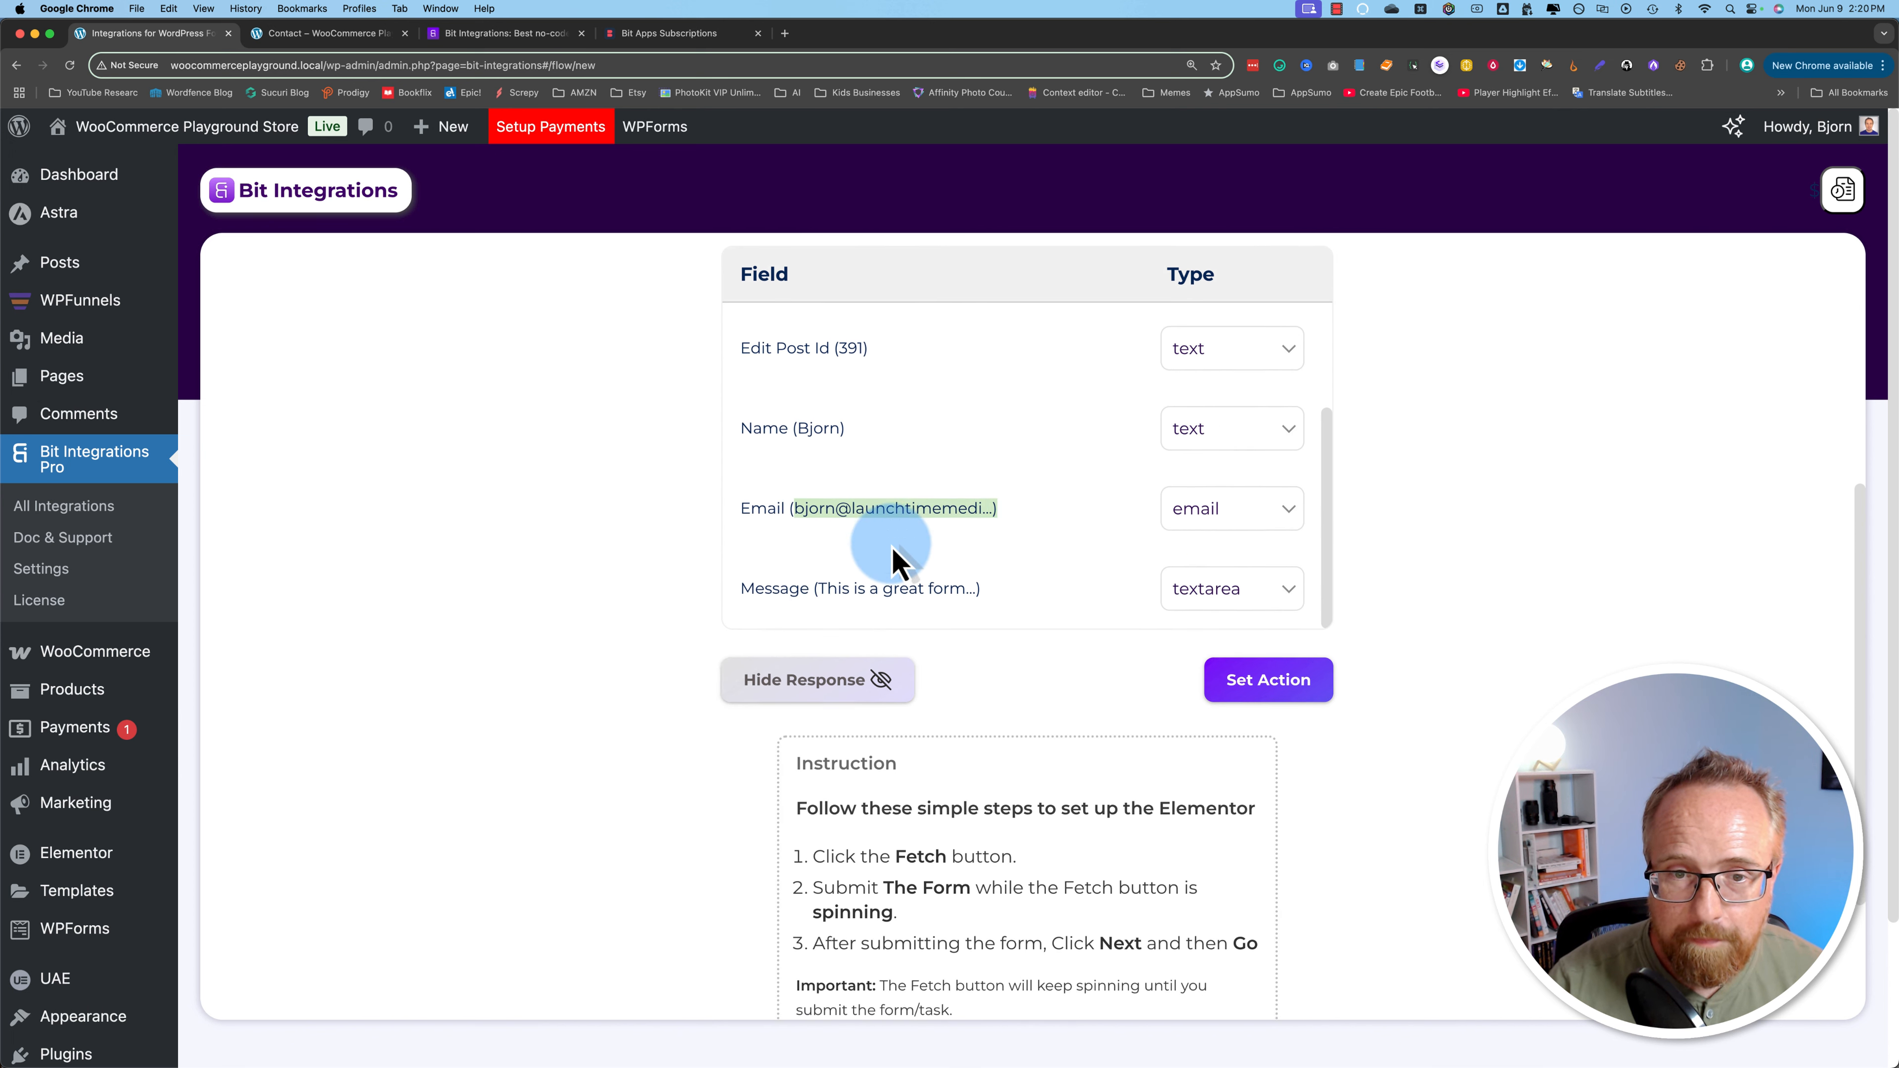
pyautogui.moveTo(823, 572); pyautogui.dragTo(946, 567)
pyautogui.scroll(4, 1081, 560)
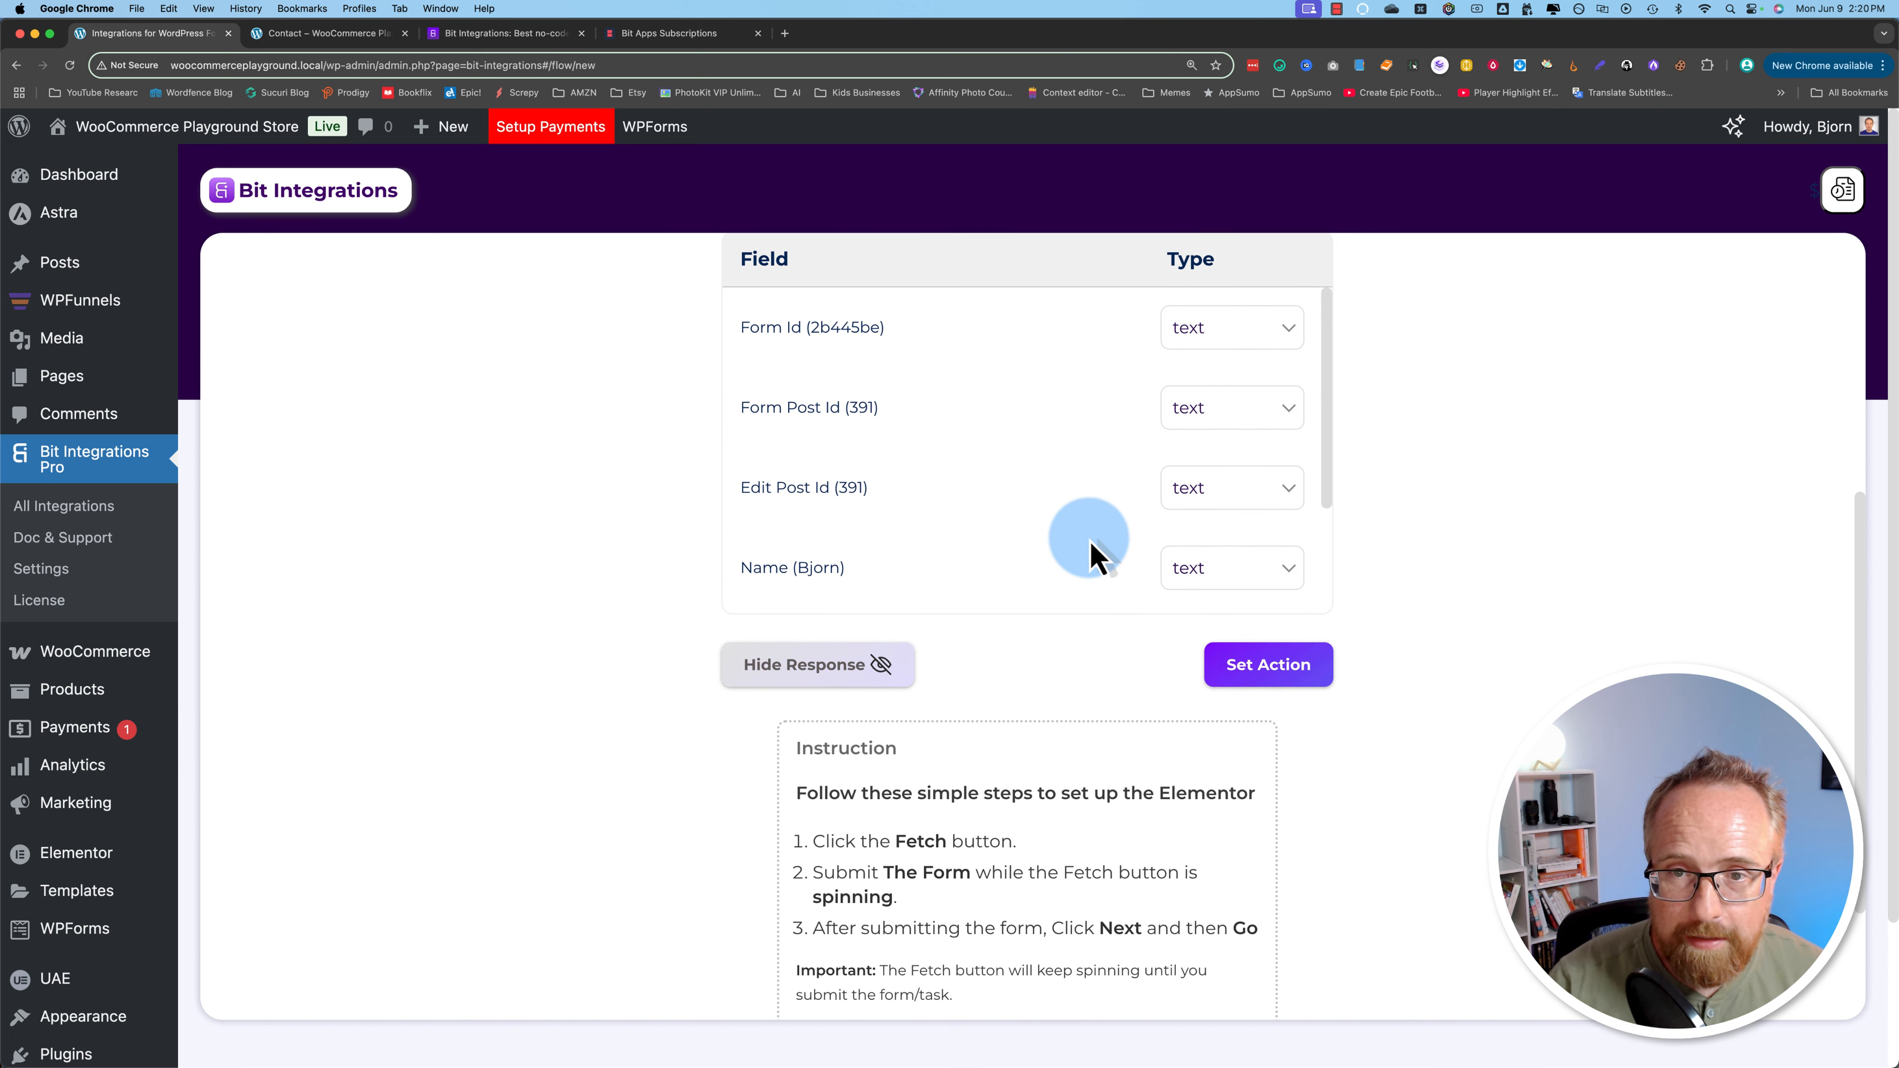
# Step: Keep Form Id and Edit Post Id typed as text and proceed to Set Action
pyautogui.click(1230, 337)
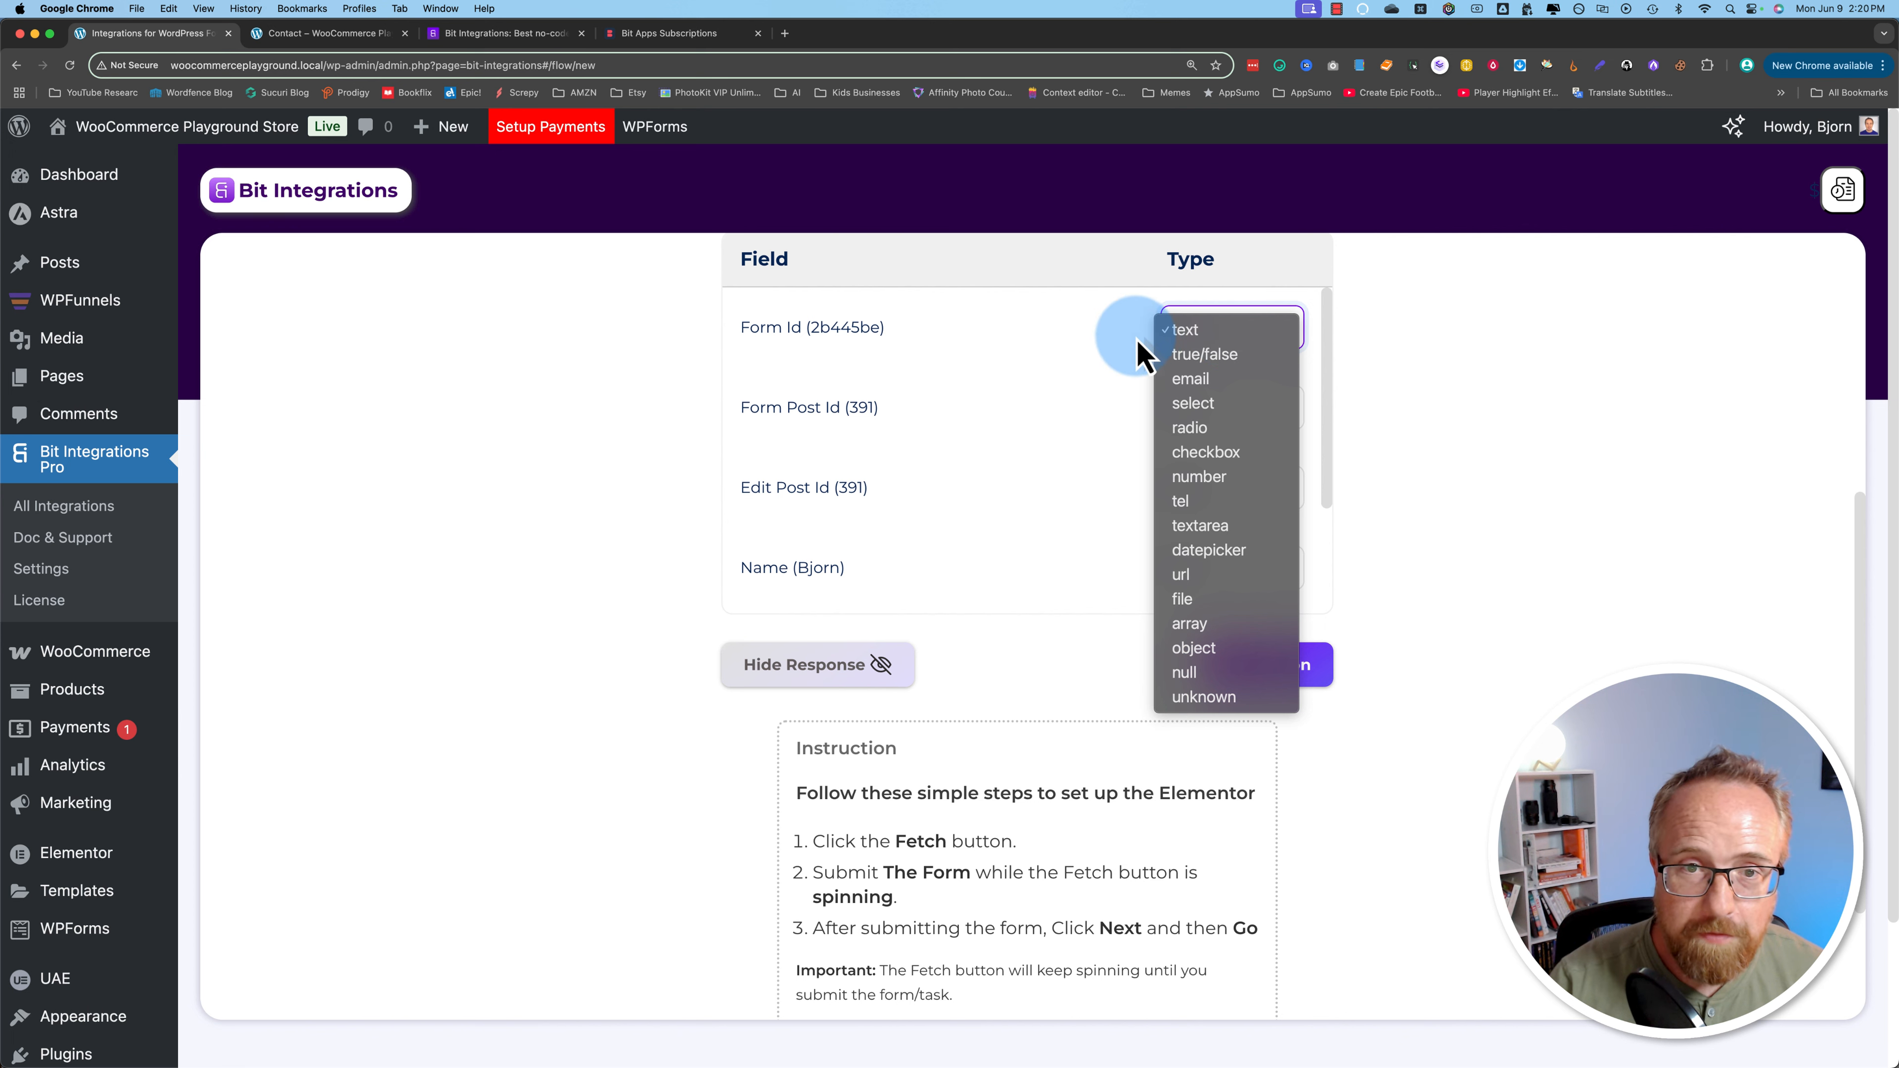
pyautogui.click(1191, 337)
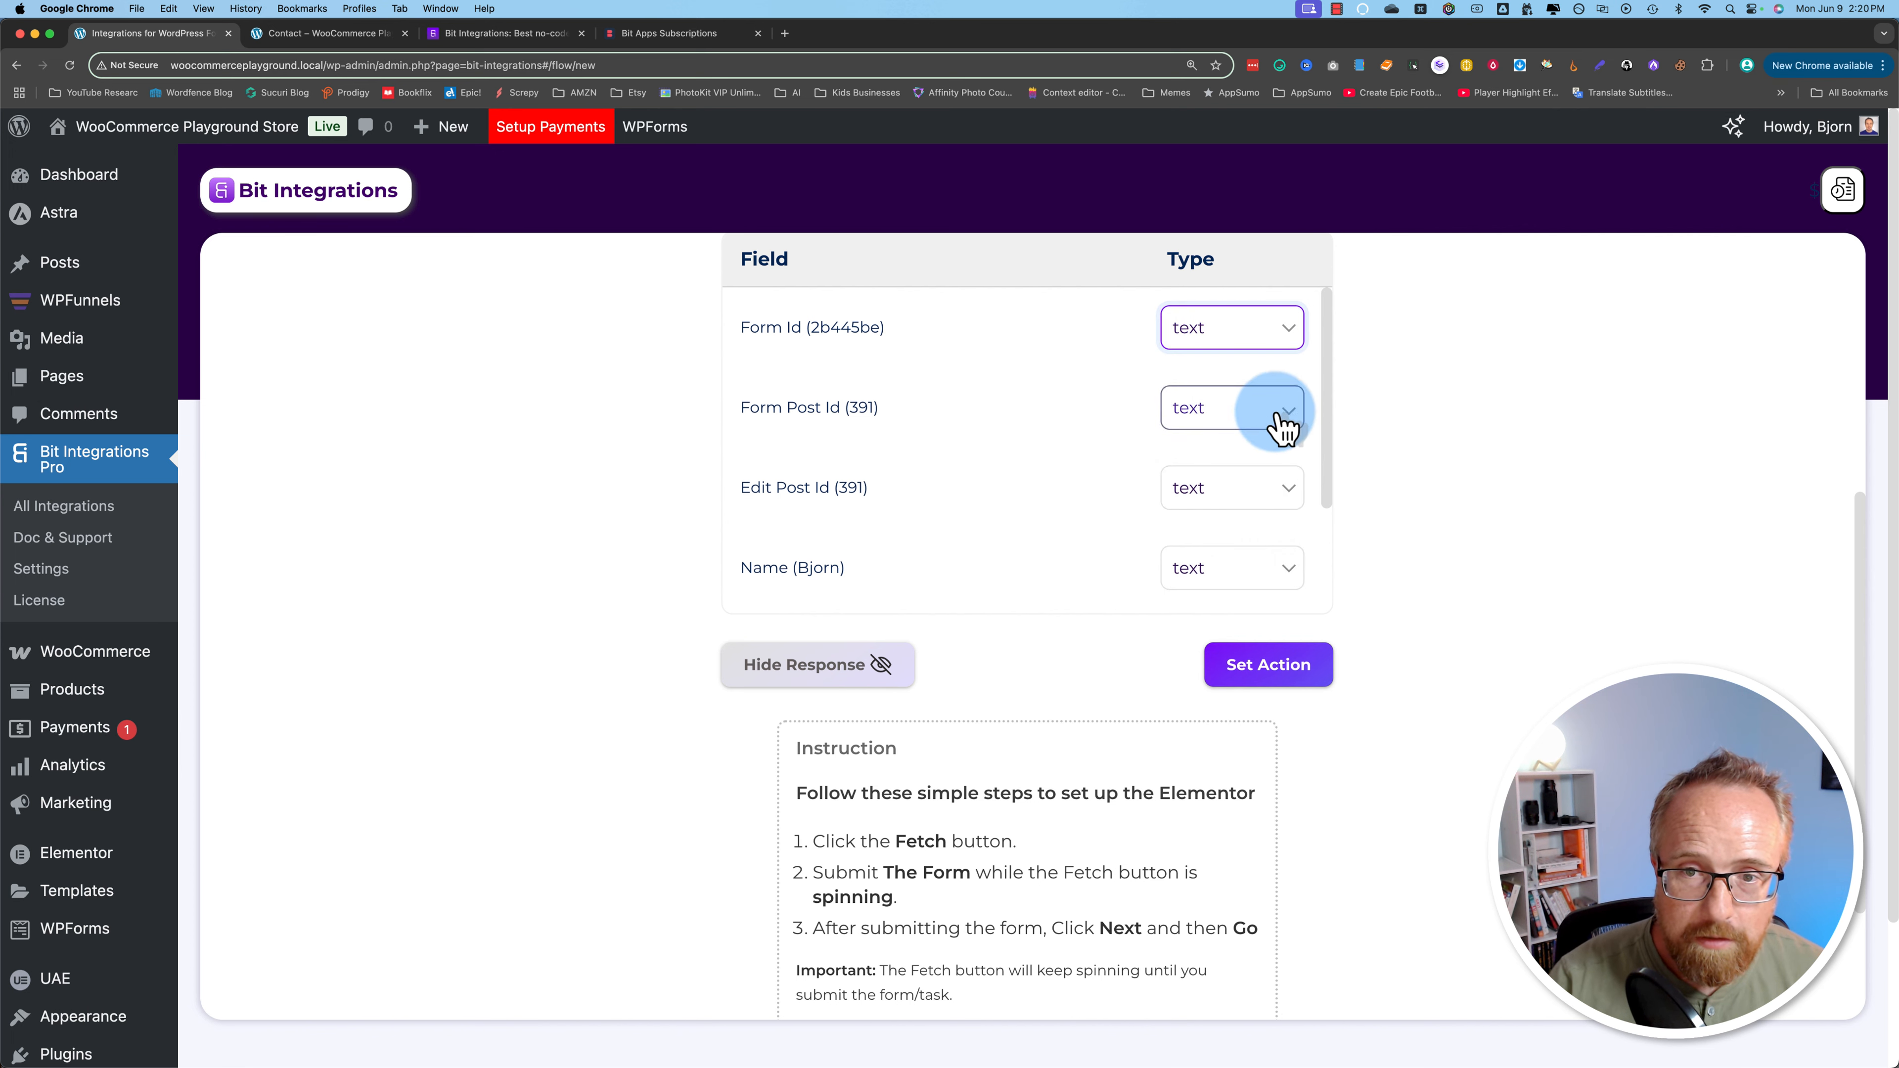
pyautogui.scroll(-2, 1115, 513)
pyautogui.scroll(-1, 1109, 512)
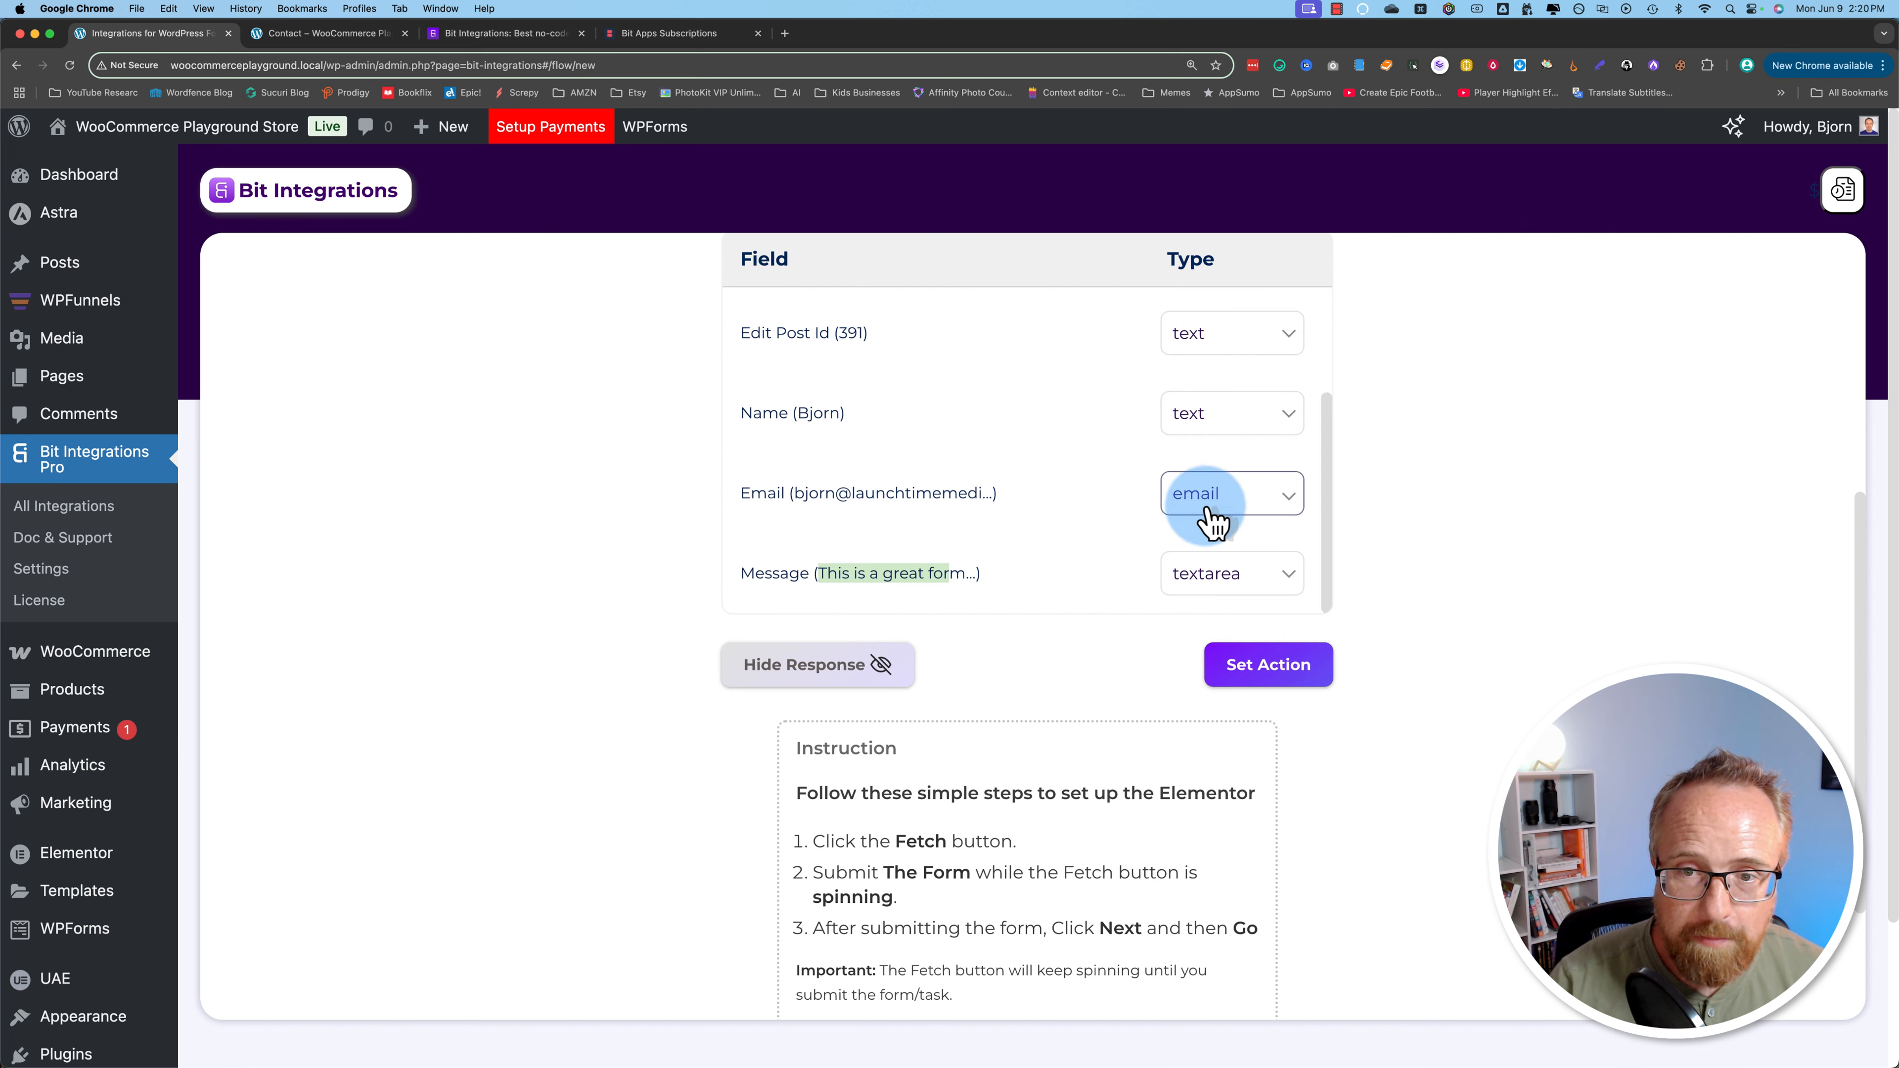
pyautogui.scroll(2, 1125, 566)
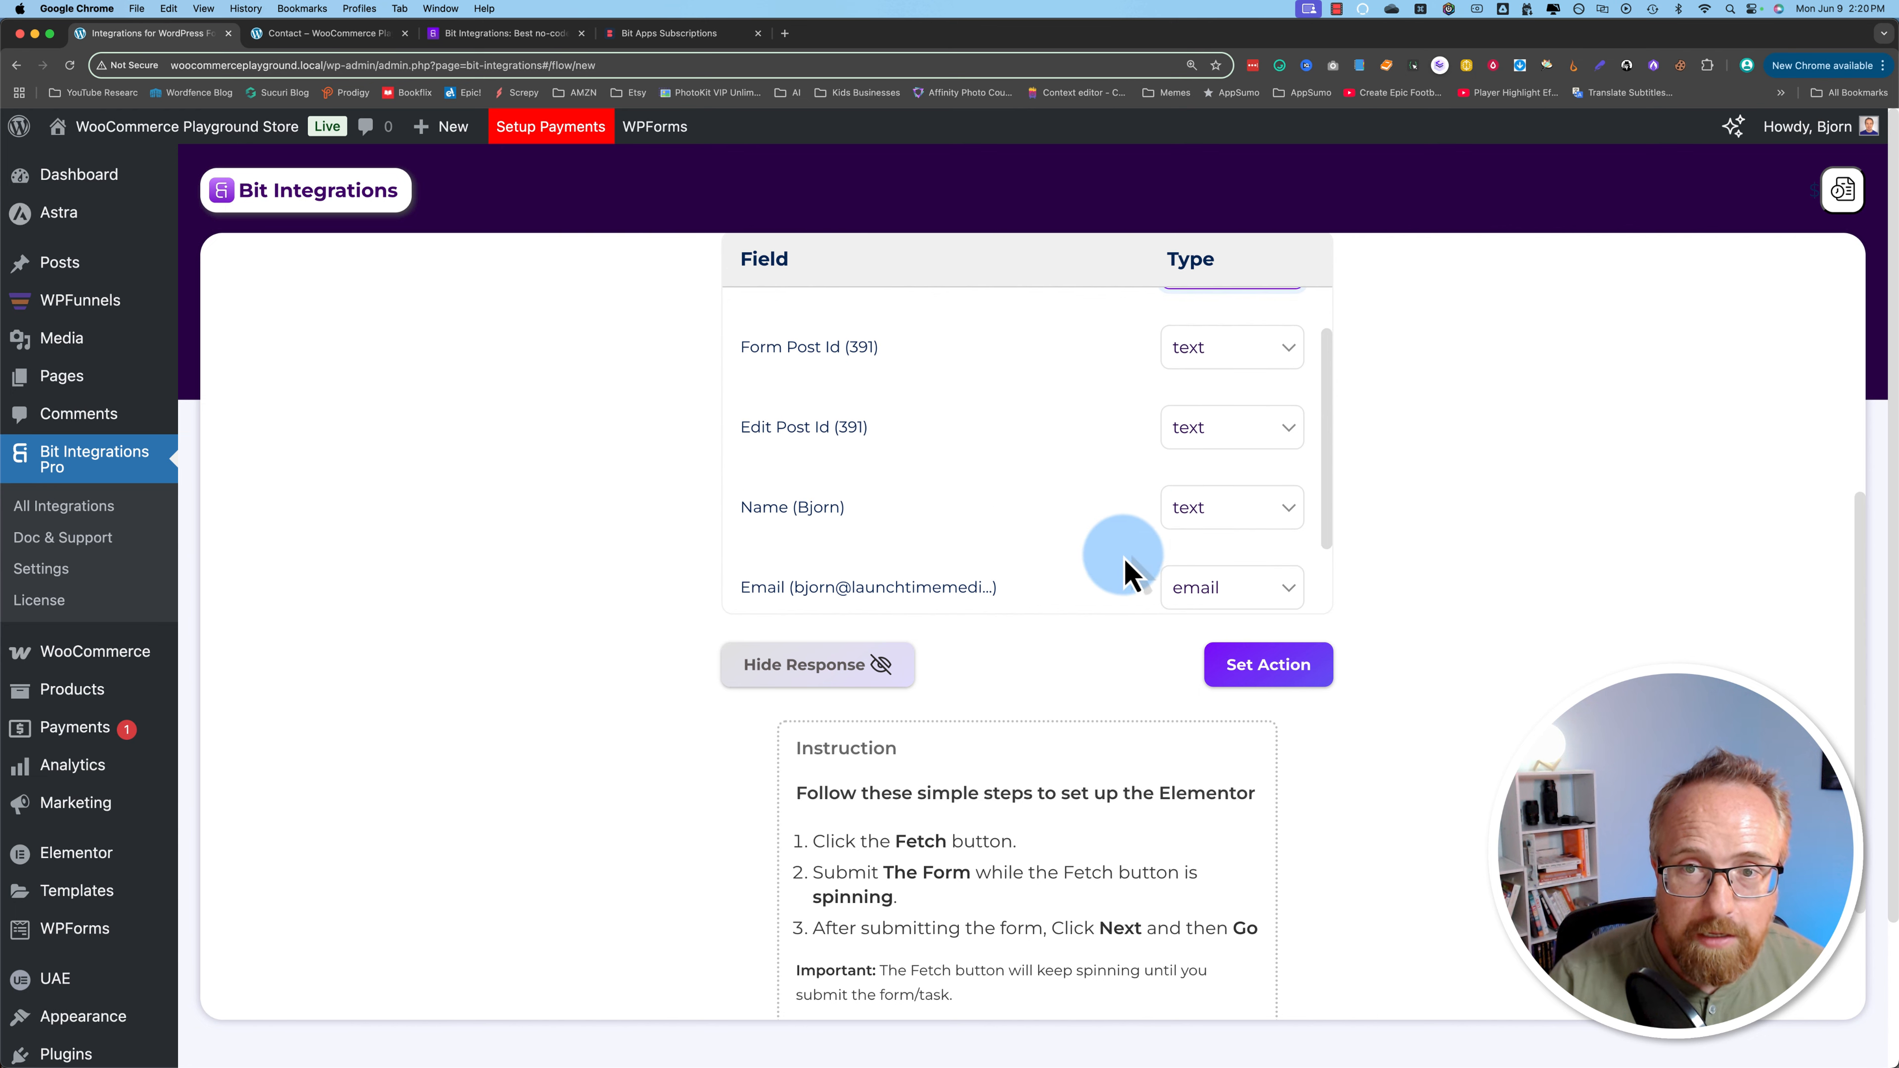
pyautogui.click(1212, 442)
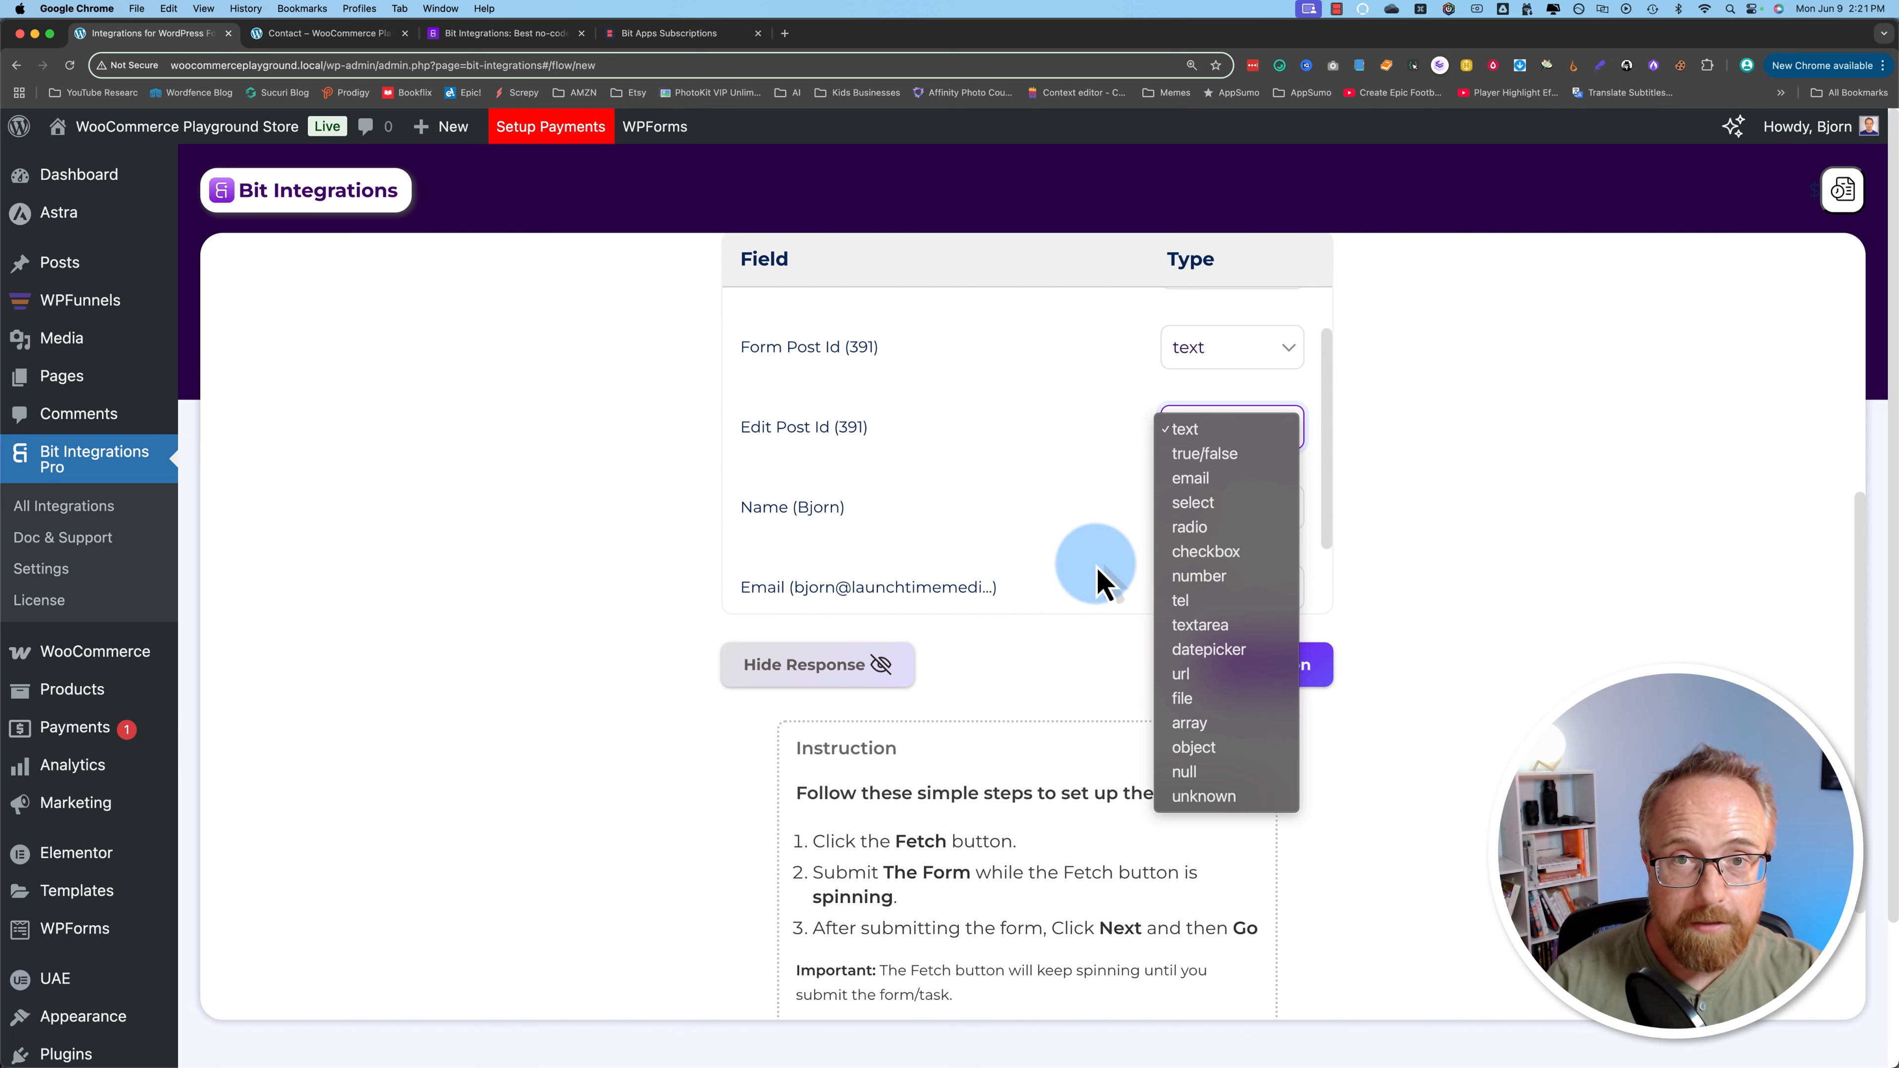
pyautogui.click(1099, 511)
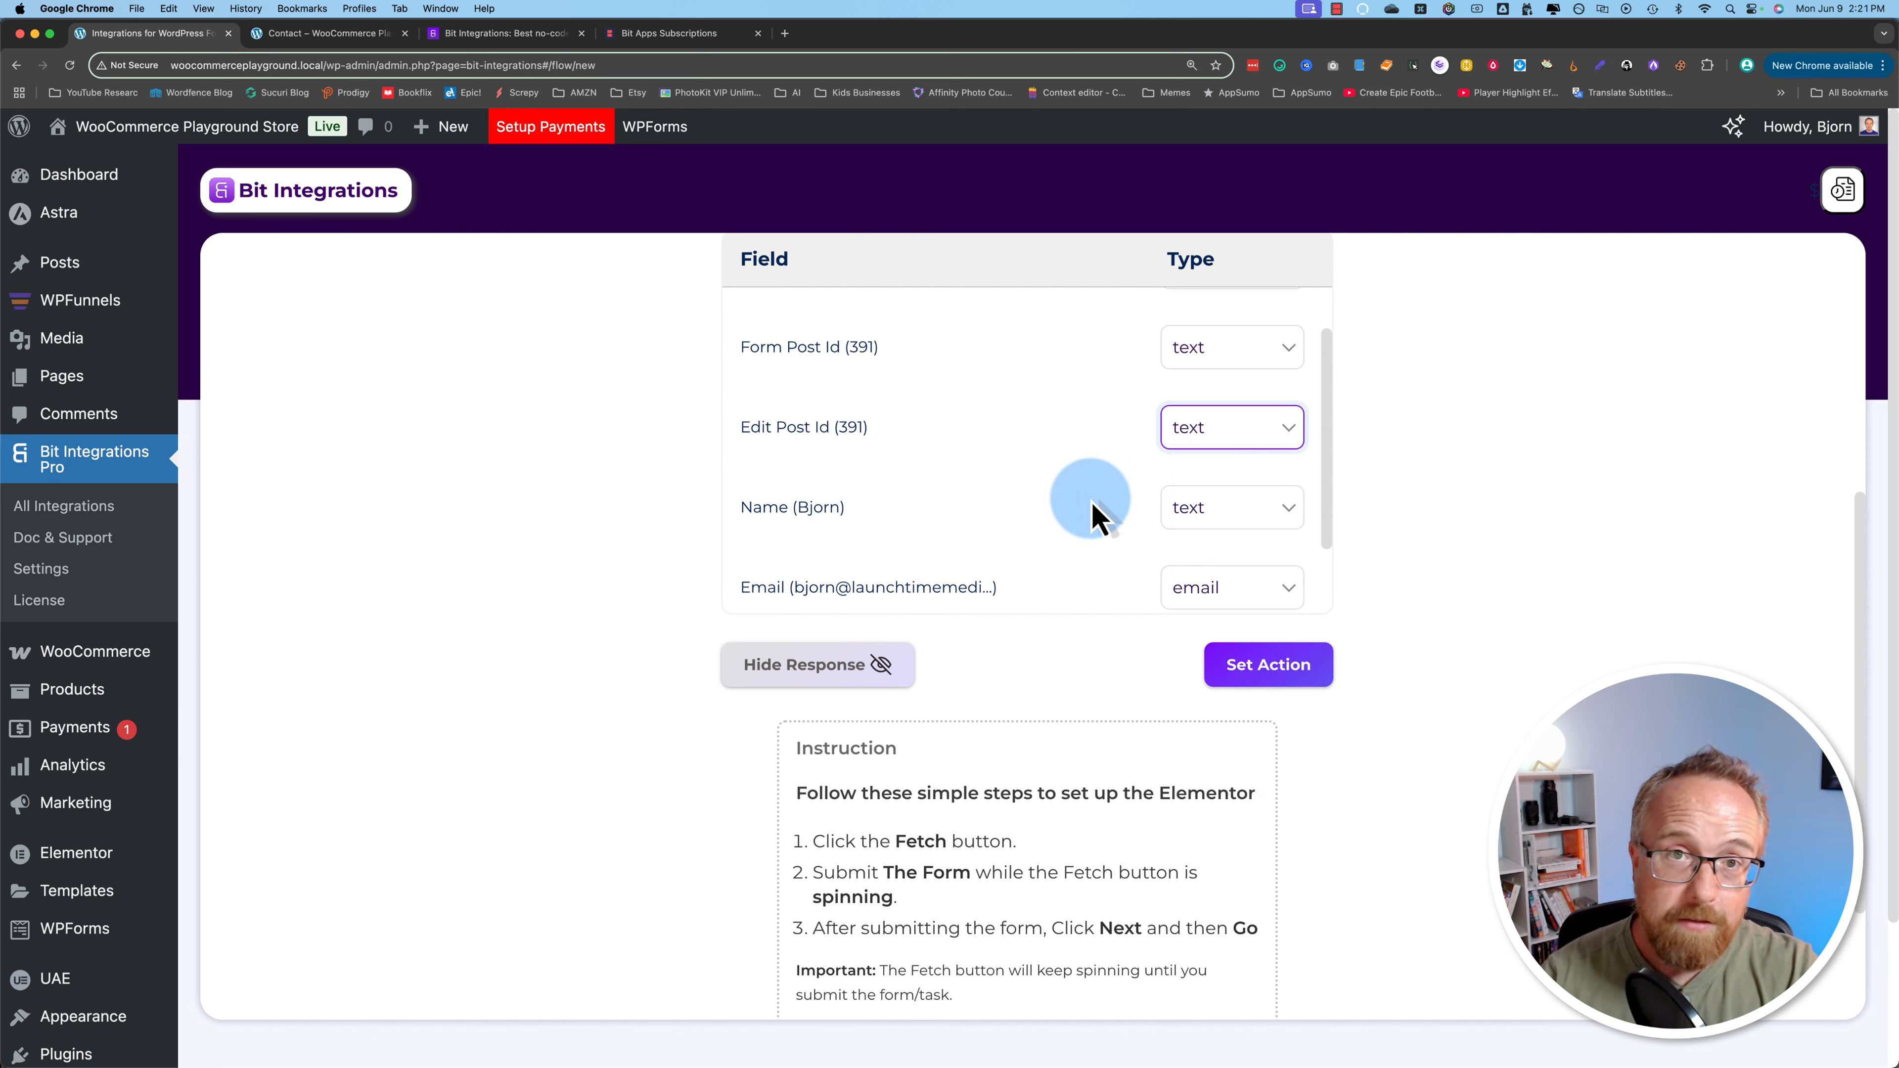
pyautogui.click(1165, 724)
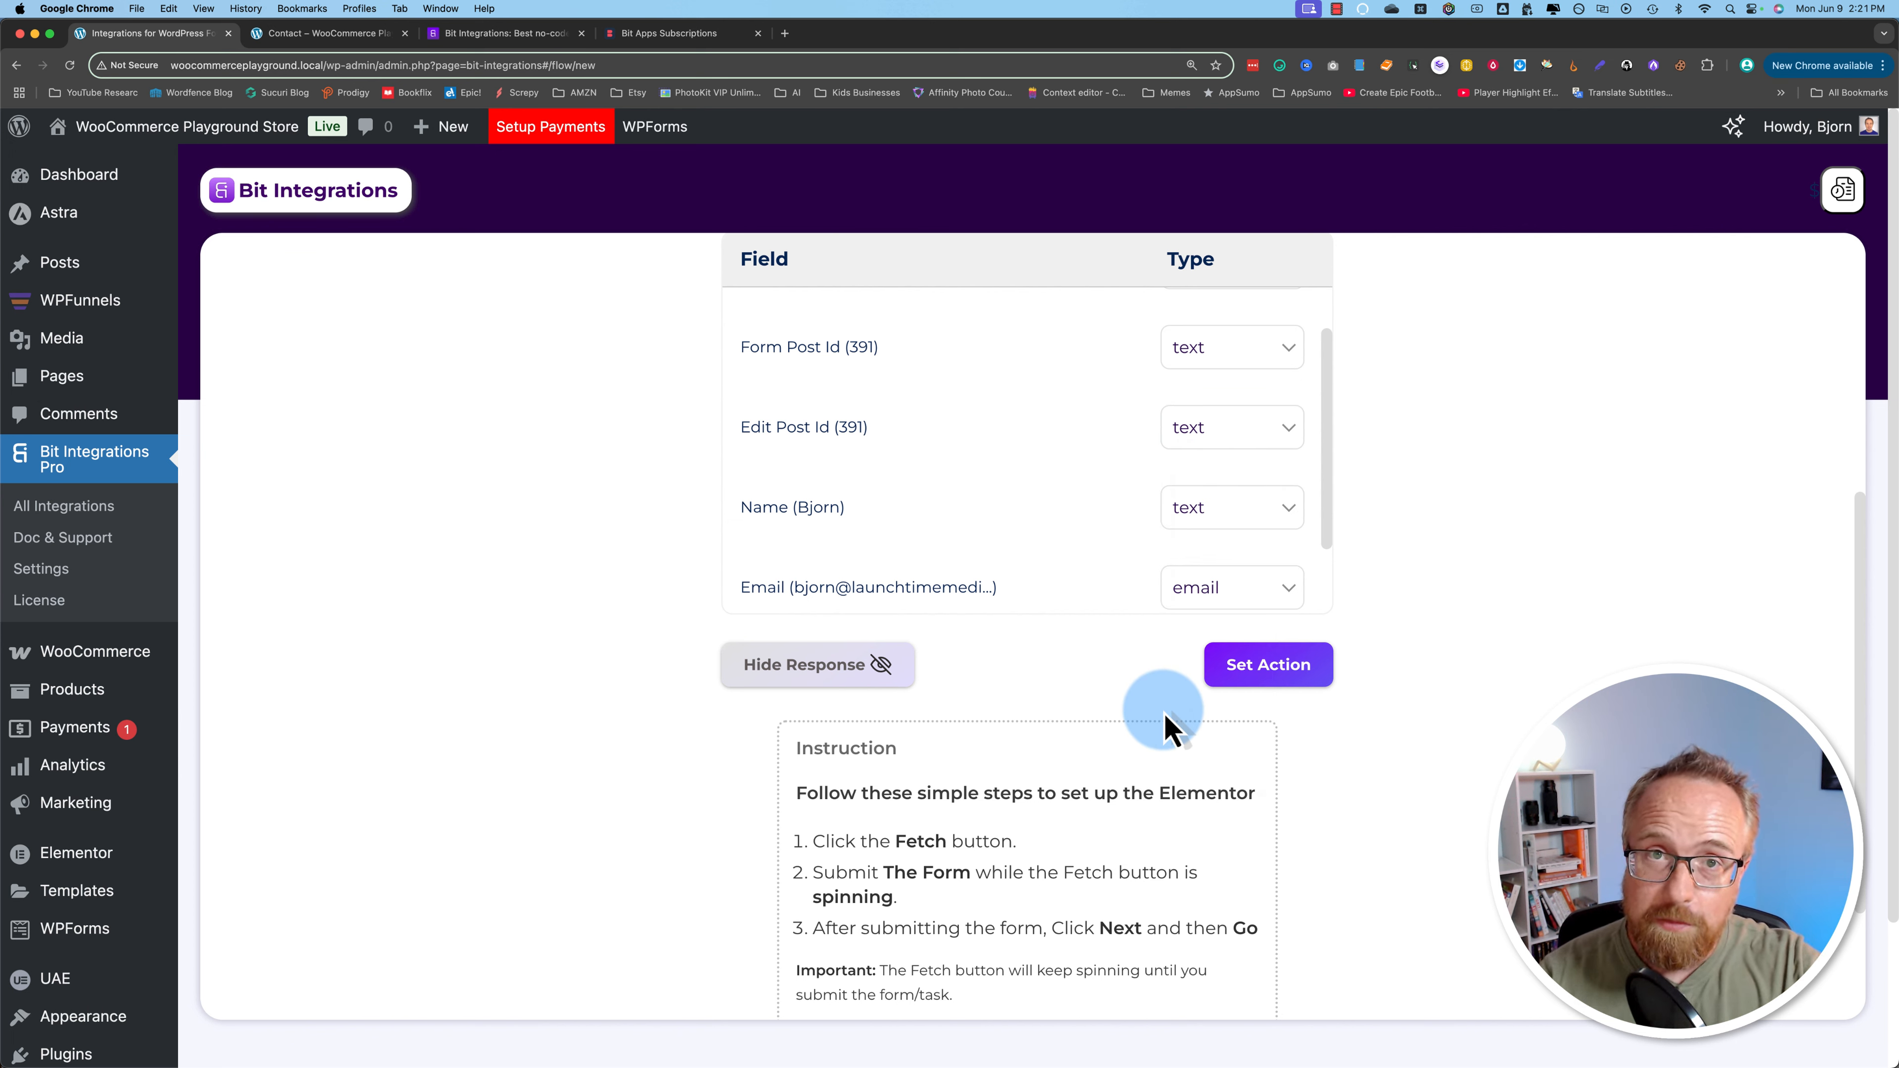
pyautogui.click(1293, 678)
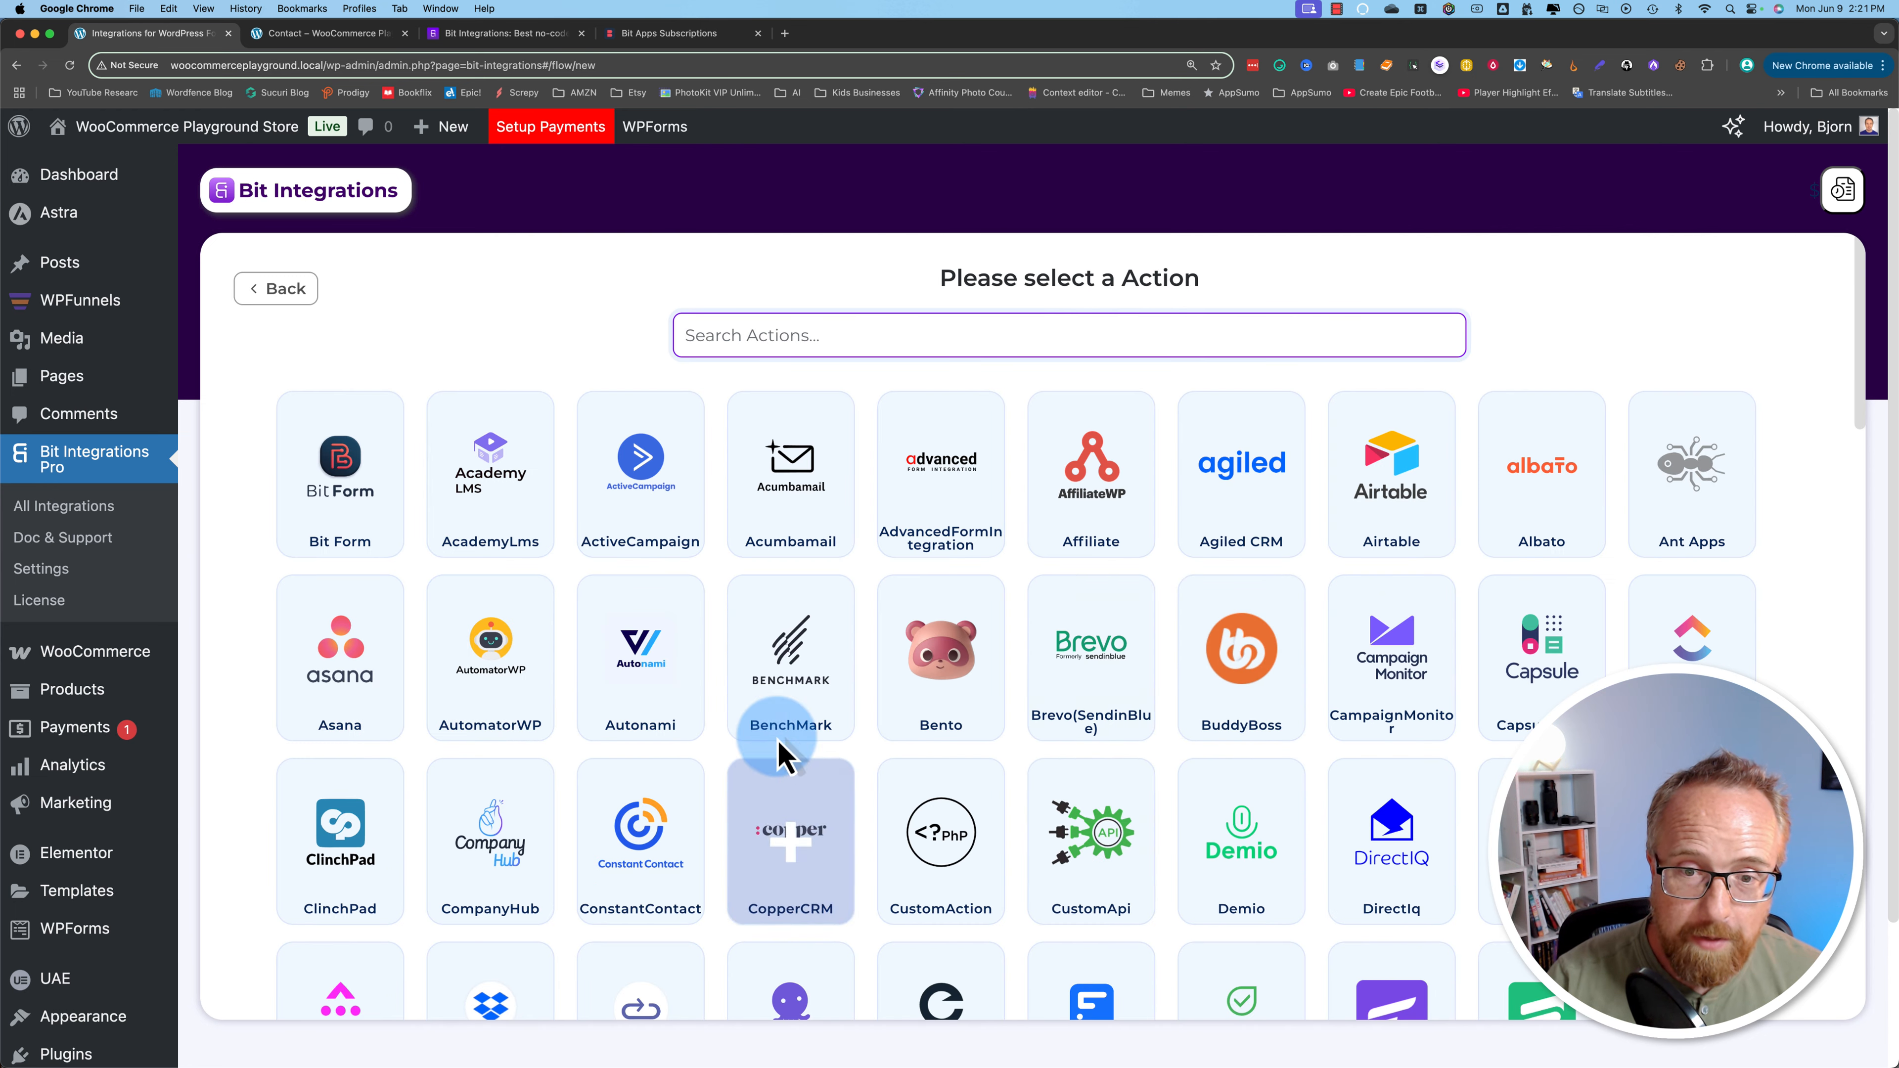
# Step: Search the actions for 'google' and pick Google Sheet
pyautogui.moveTo(964, 275); pyautogui.dragTo(1246, 280)
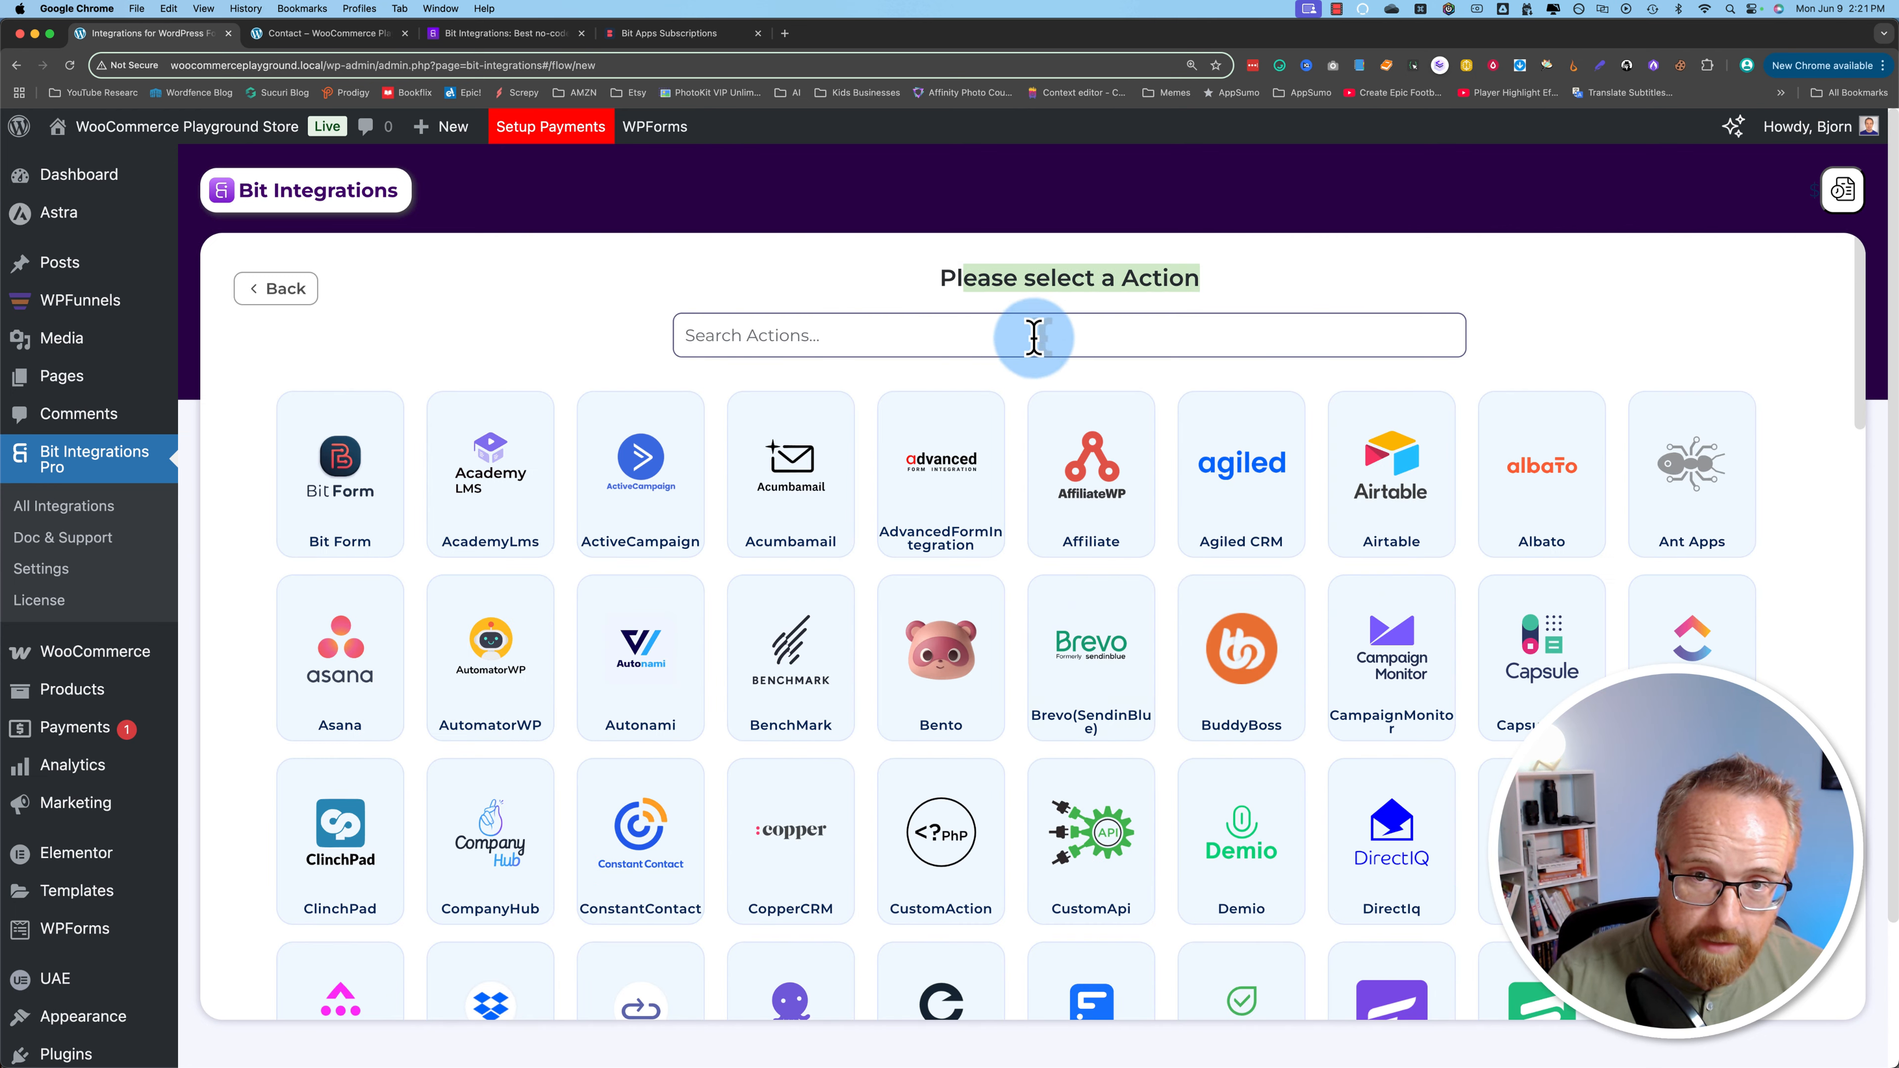
pyautogui.click(989, 335)
pyautogui.write('google')
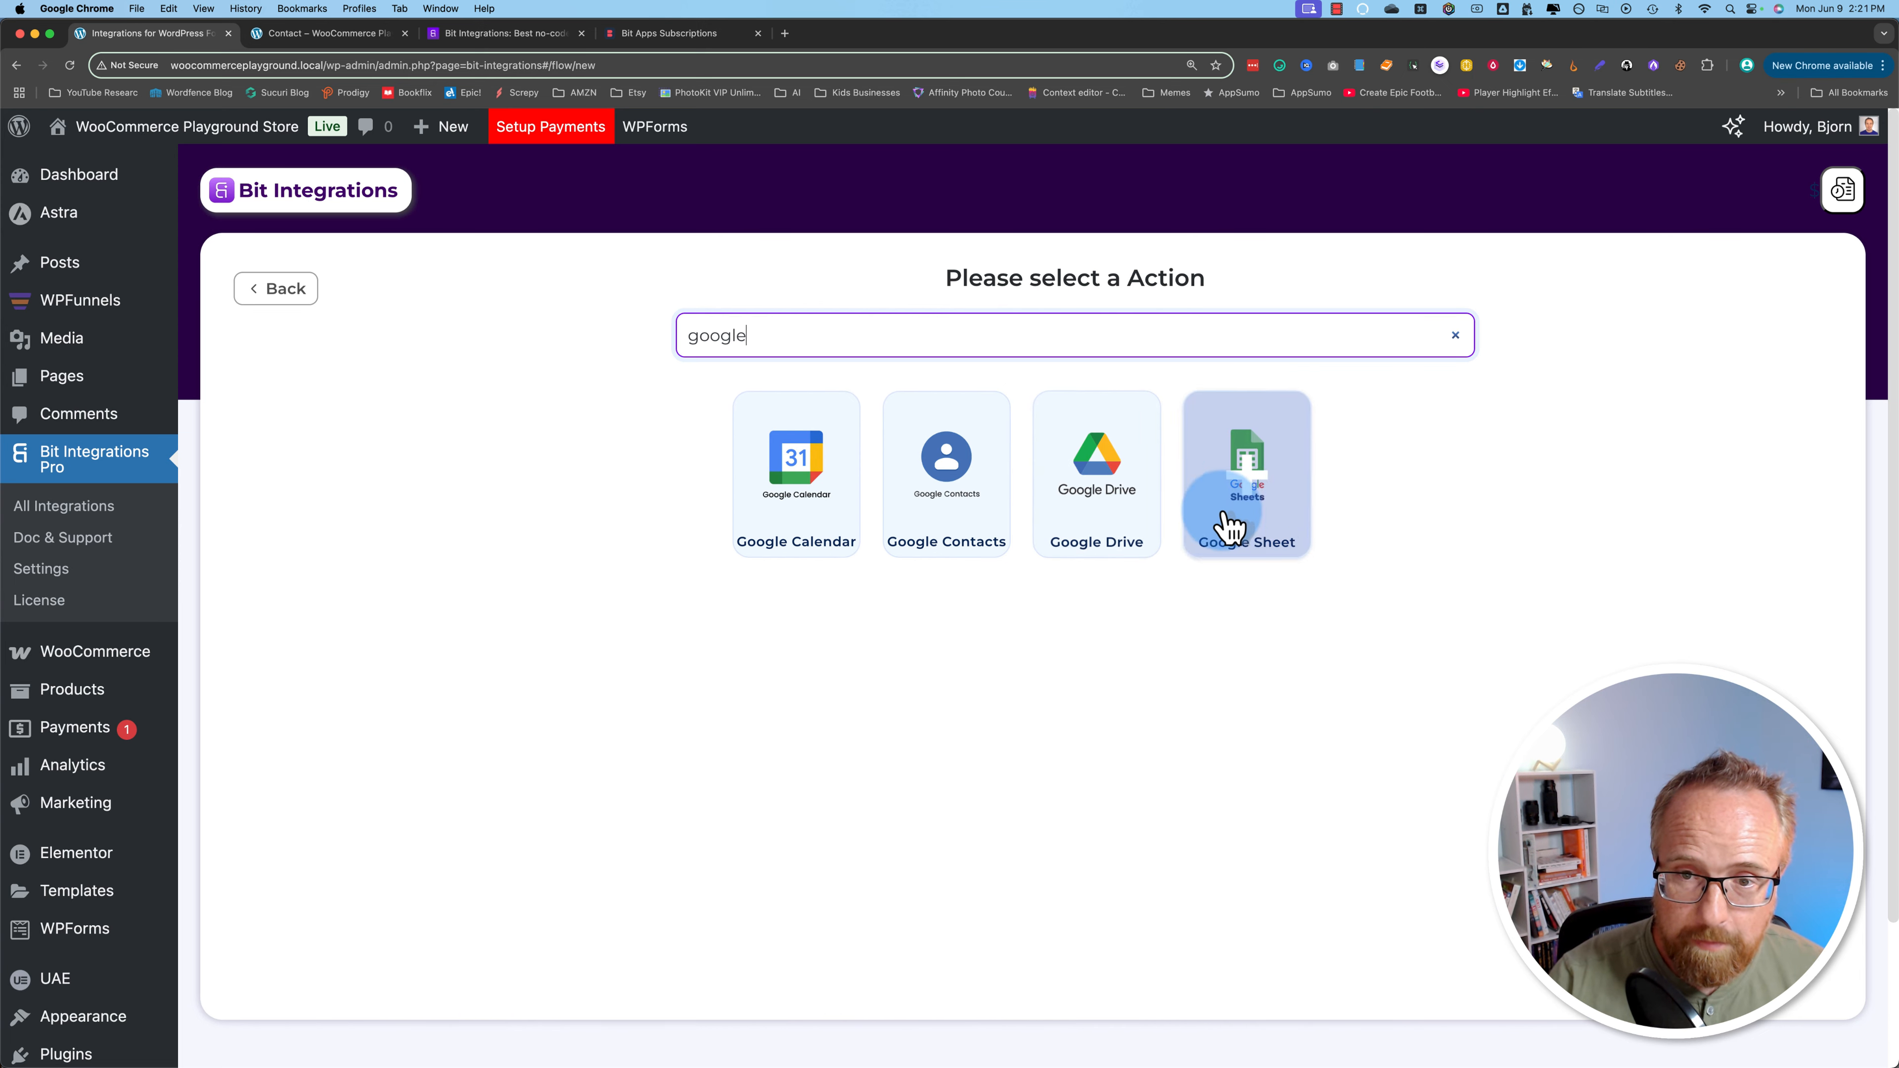
pyautogui.click(1264, 486)
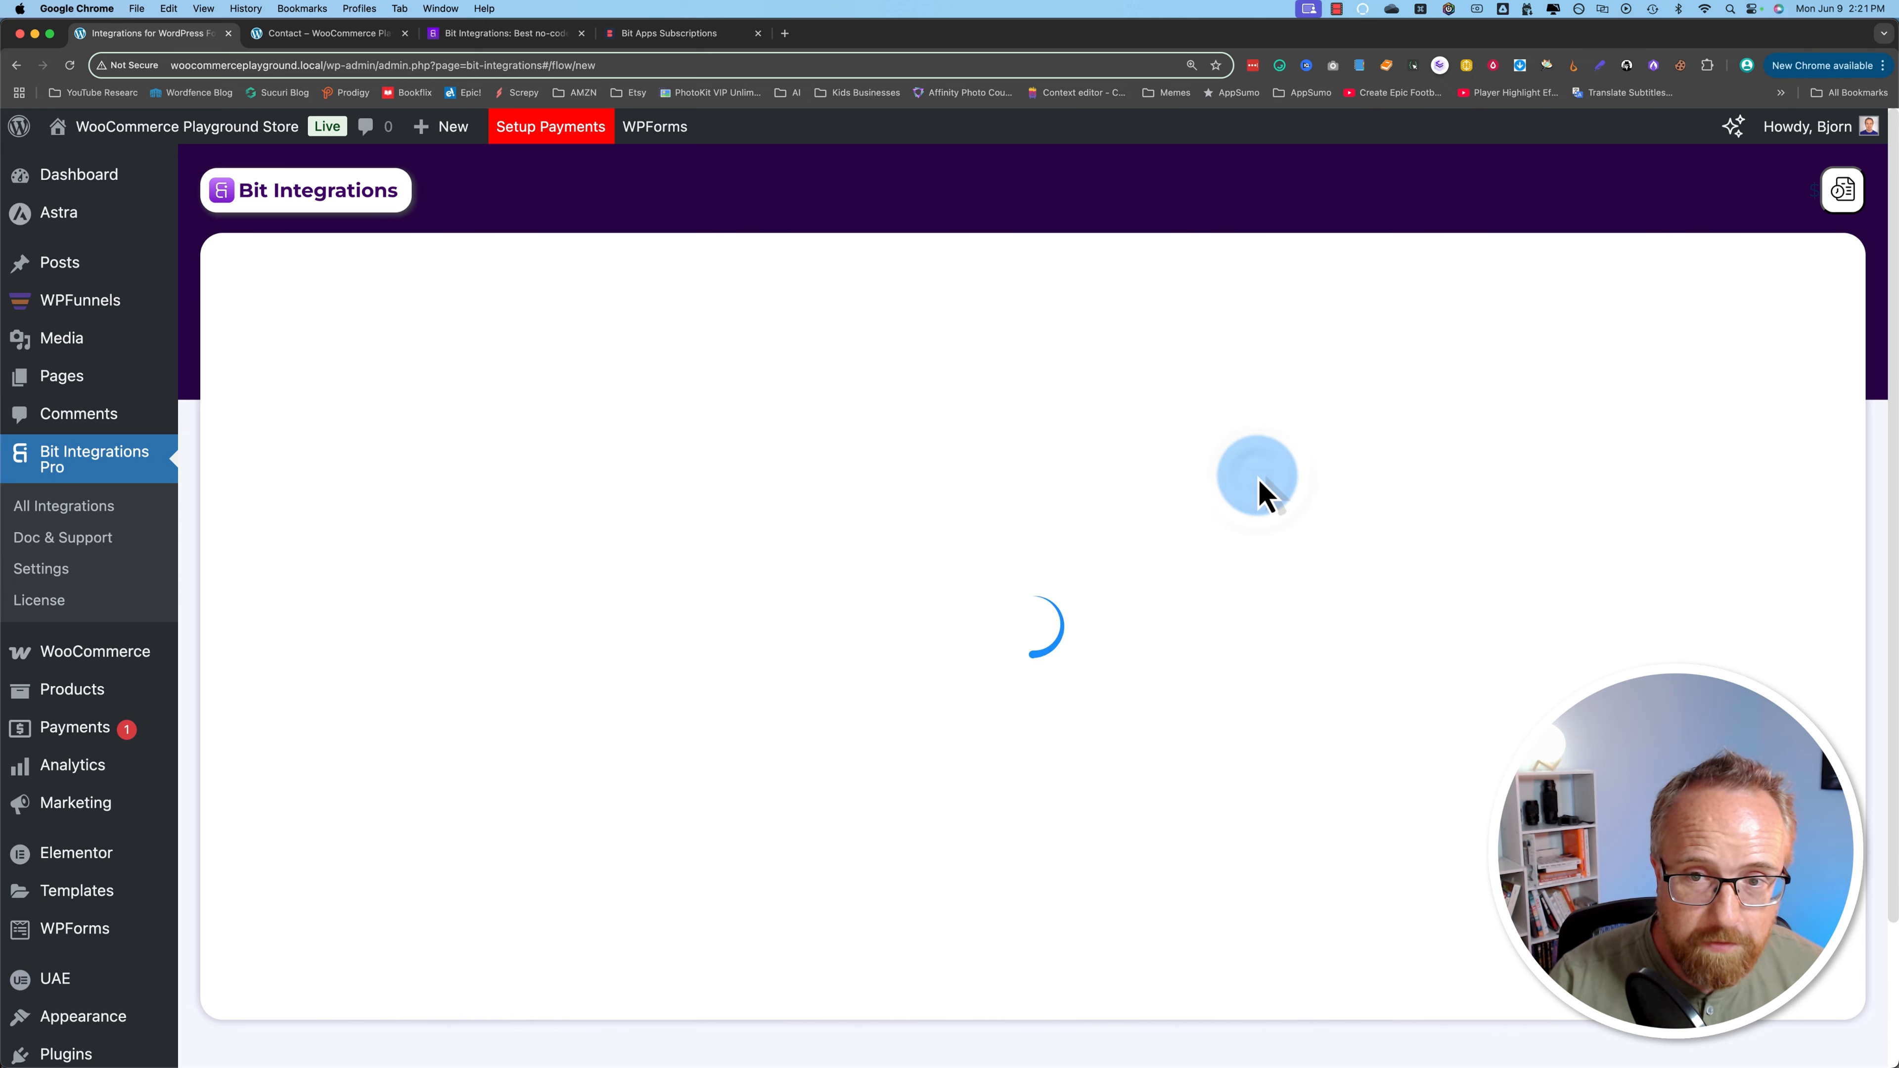
# Step: Review the Google Sheet integration name, Authorized Redirect URIs and Client secret fields
pyautogui.scroll(-3, 589, 395)
pyautogui.scroll(1, 589, 396)
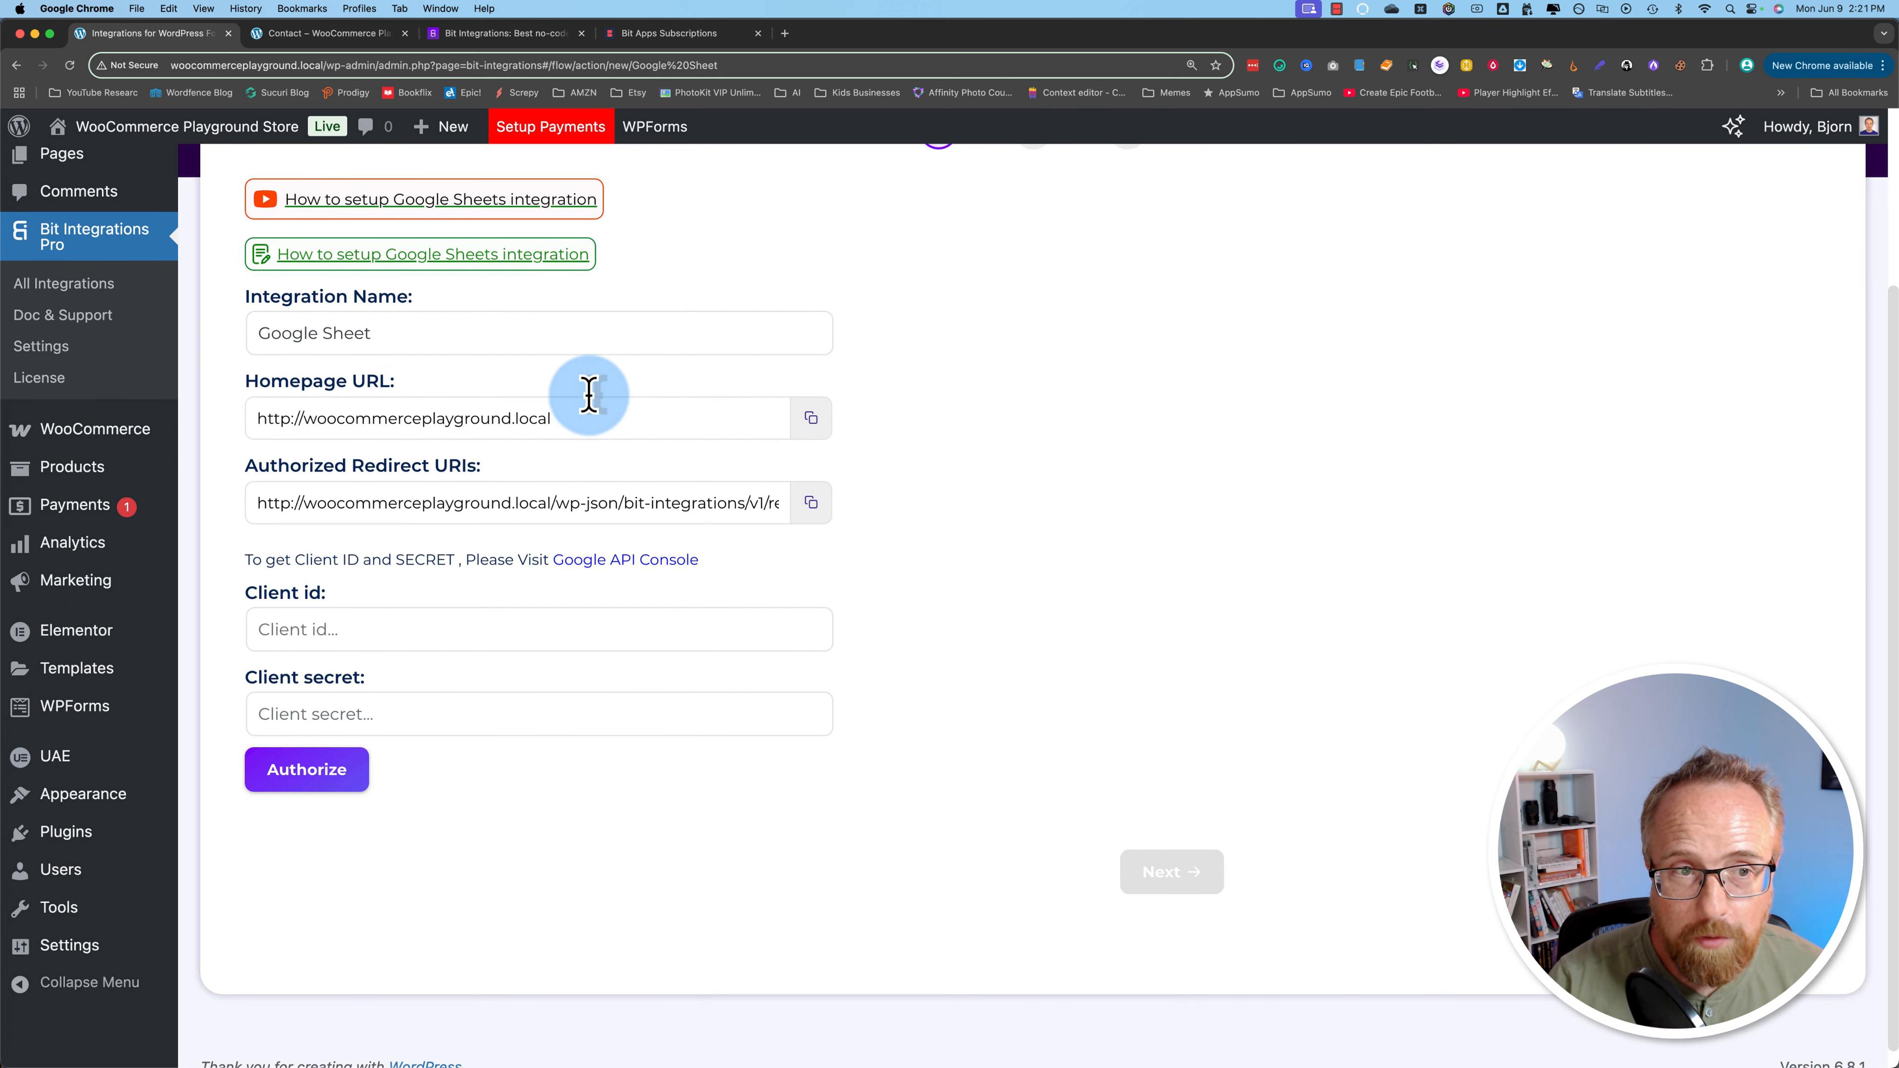
pyautogui.moveTo(397, 394); pyautogui.dragTo(254, 380)
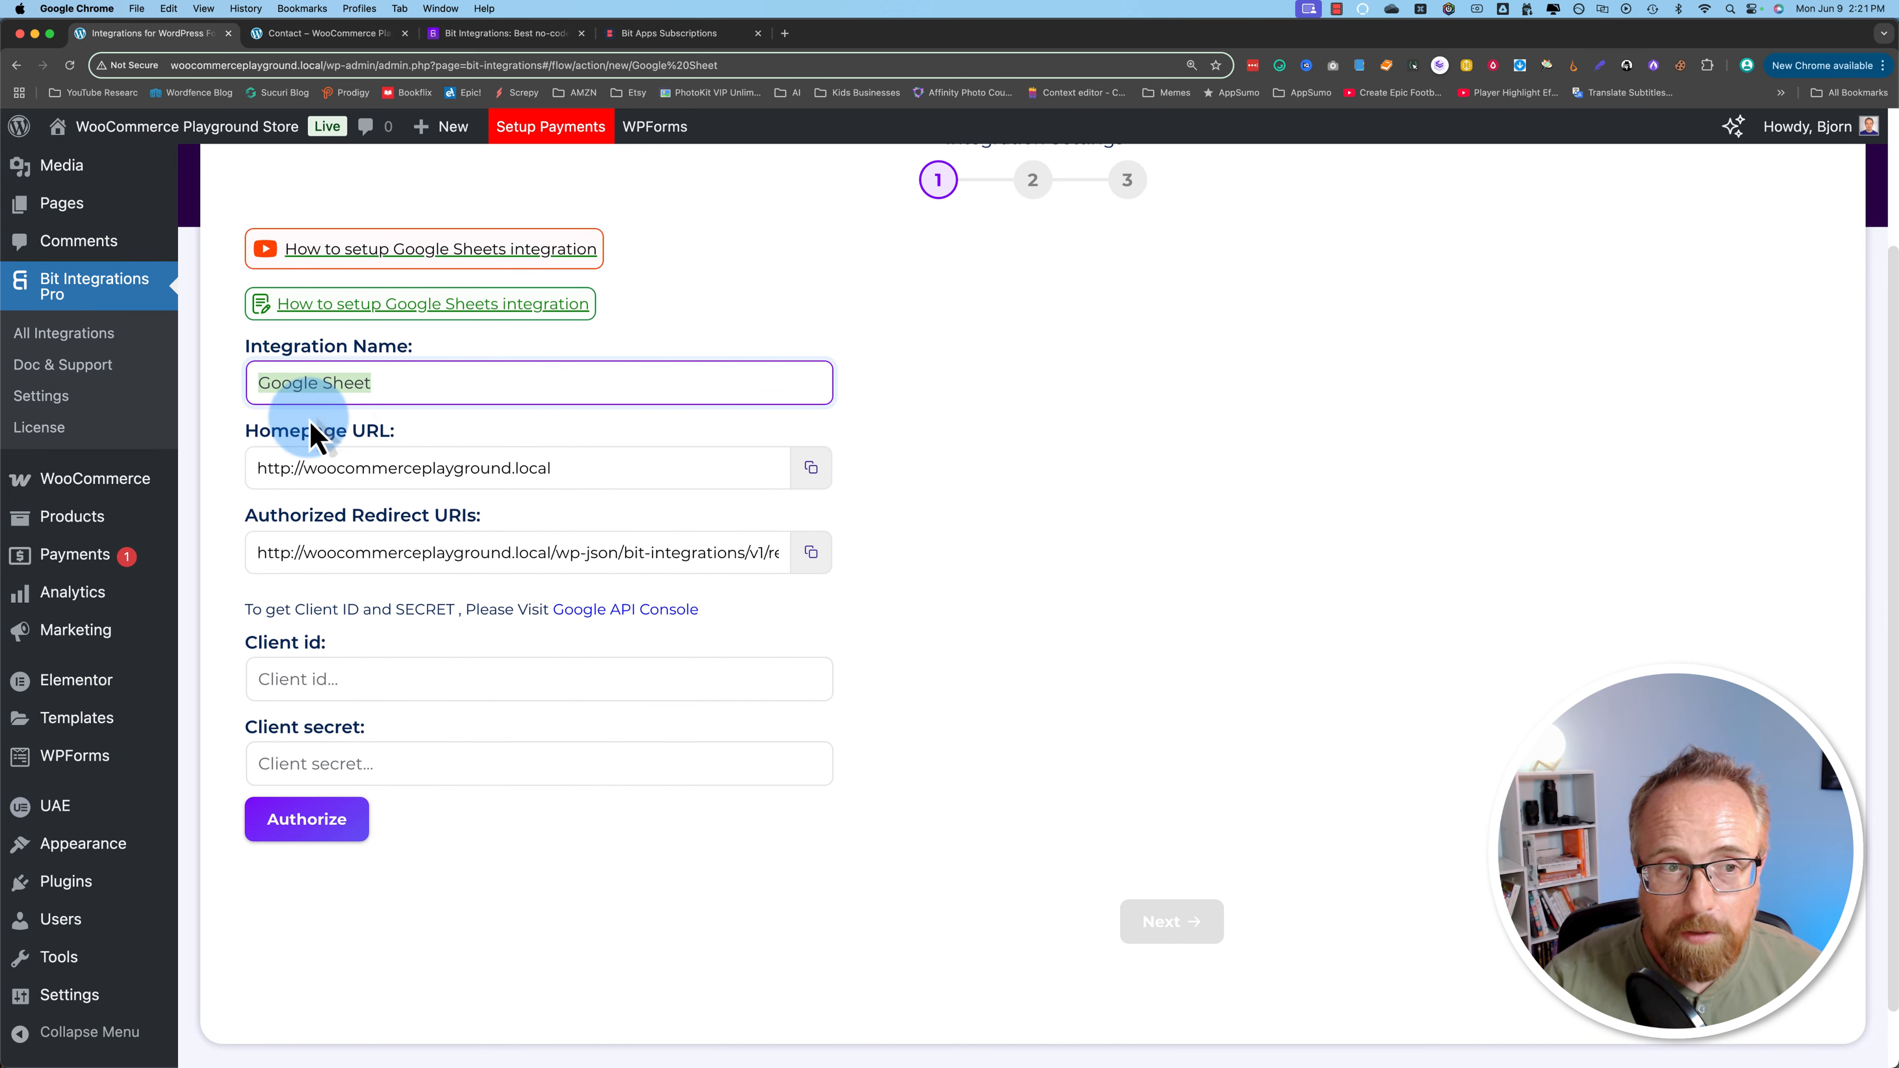
pyautogui.moveTo(247, 515); pyautogui.dragTo(490, 535)
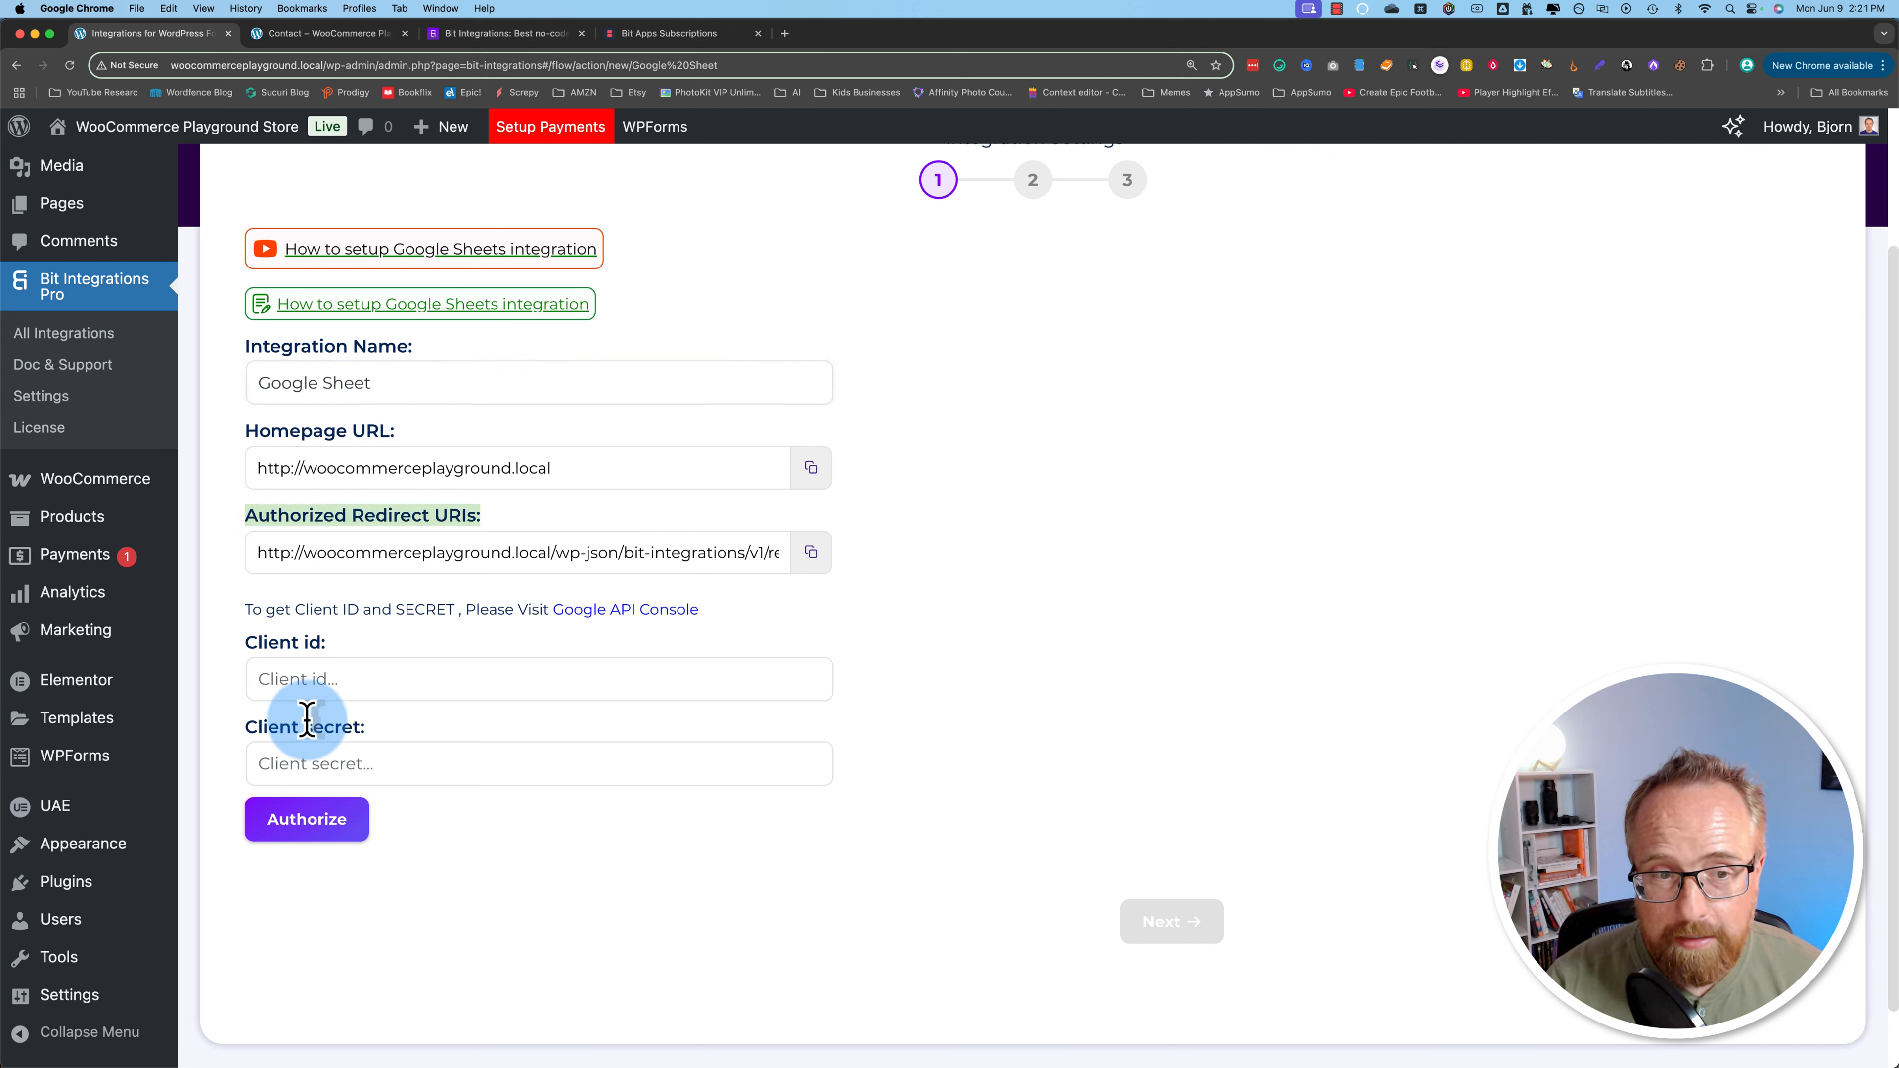
pyautogui.click(292, 750)
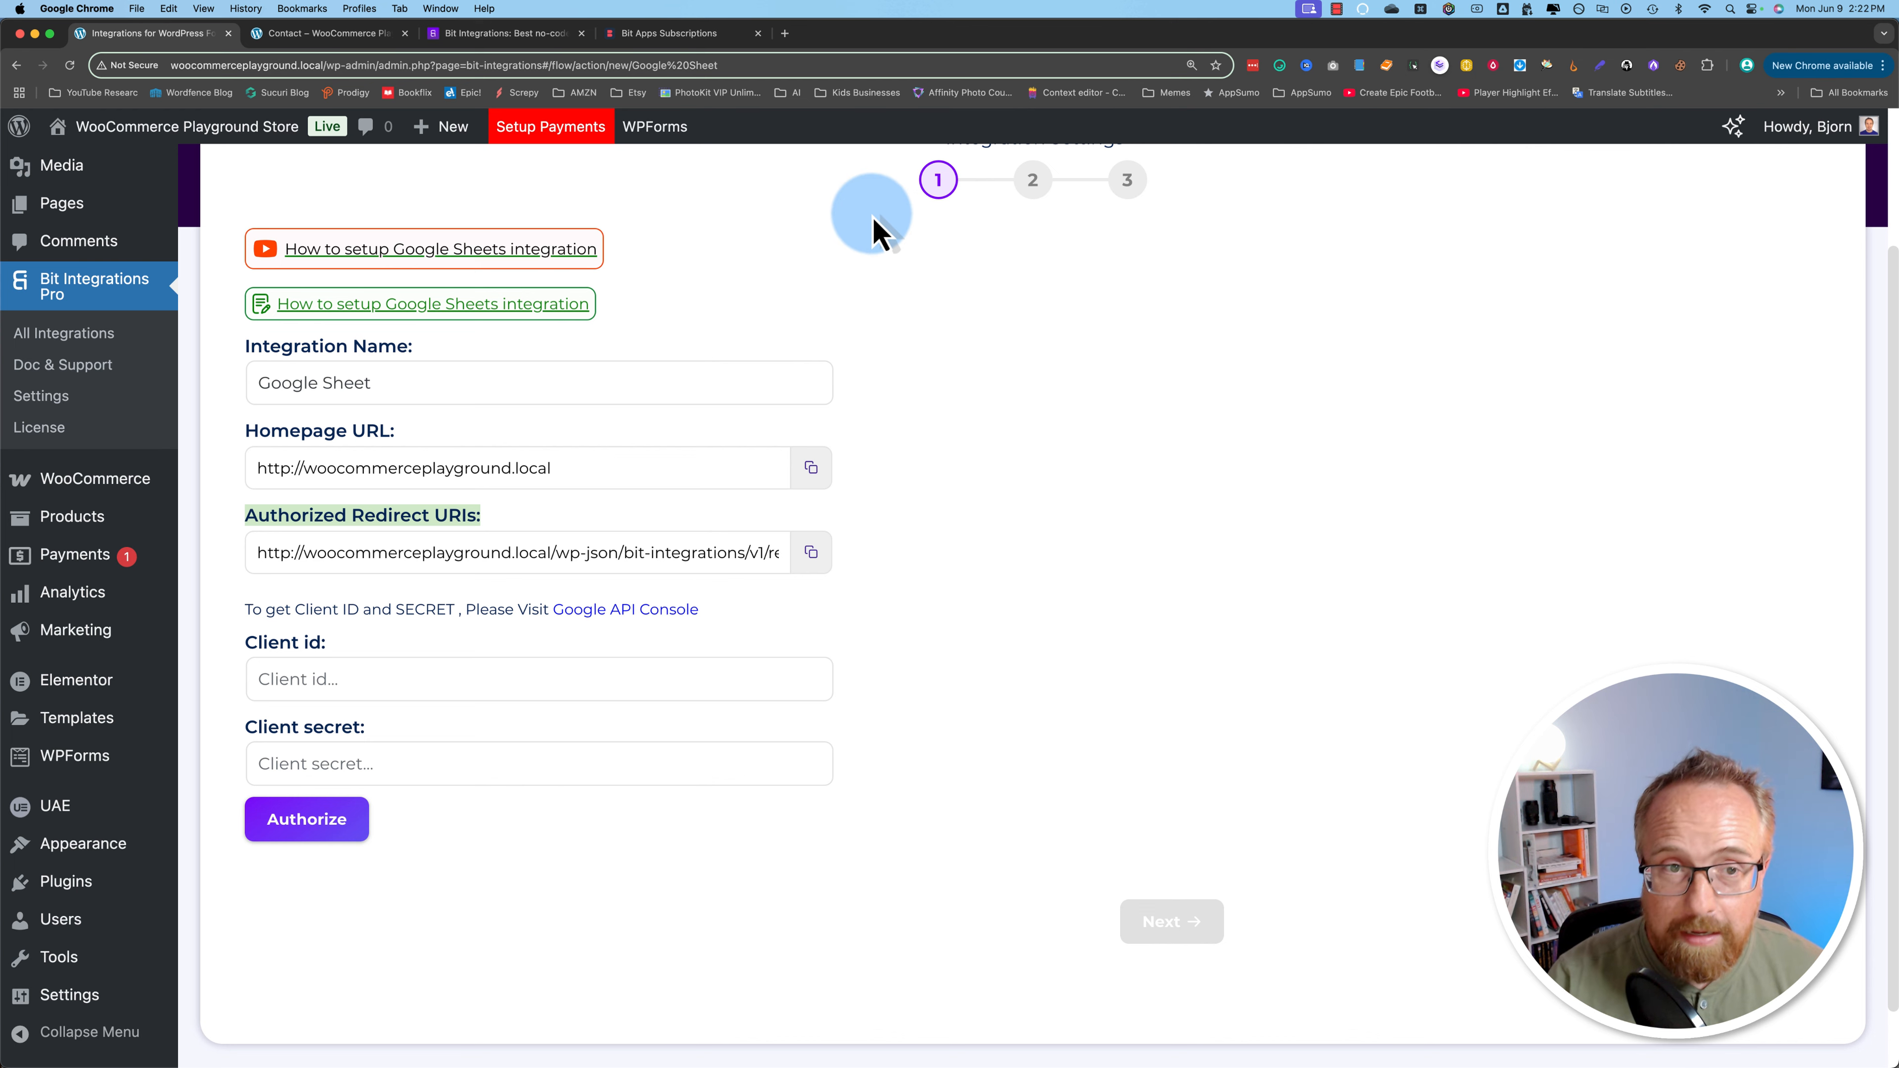
# Step: Open the 'How to setup Google Sheets integration' guide and read its Authorization section
pyautogui.click(500, 310)
pyautogui.click(487, 39)
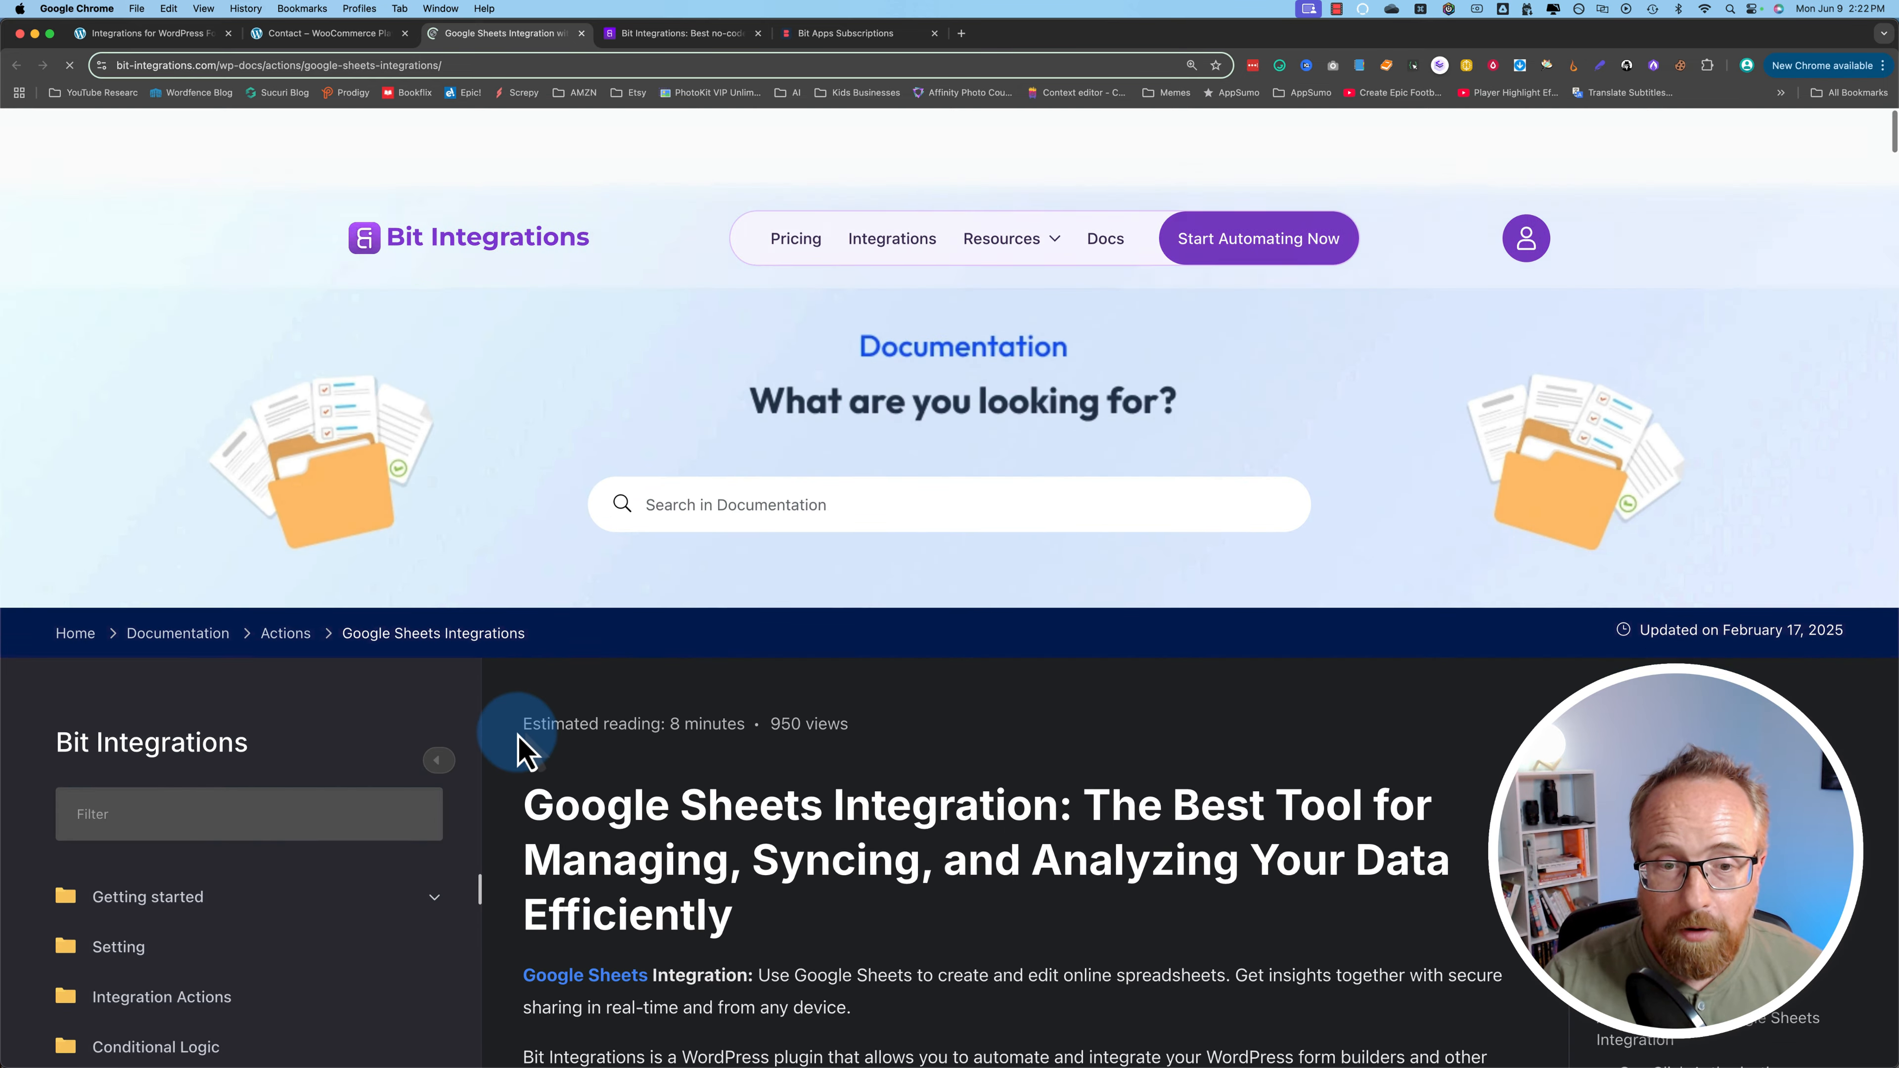
pyautogui.scroll(-7, 519, 737)
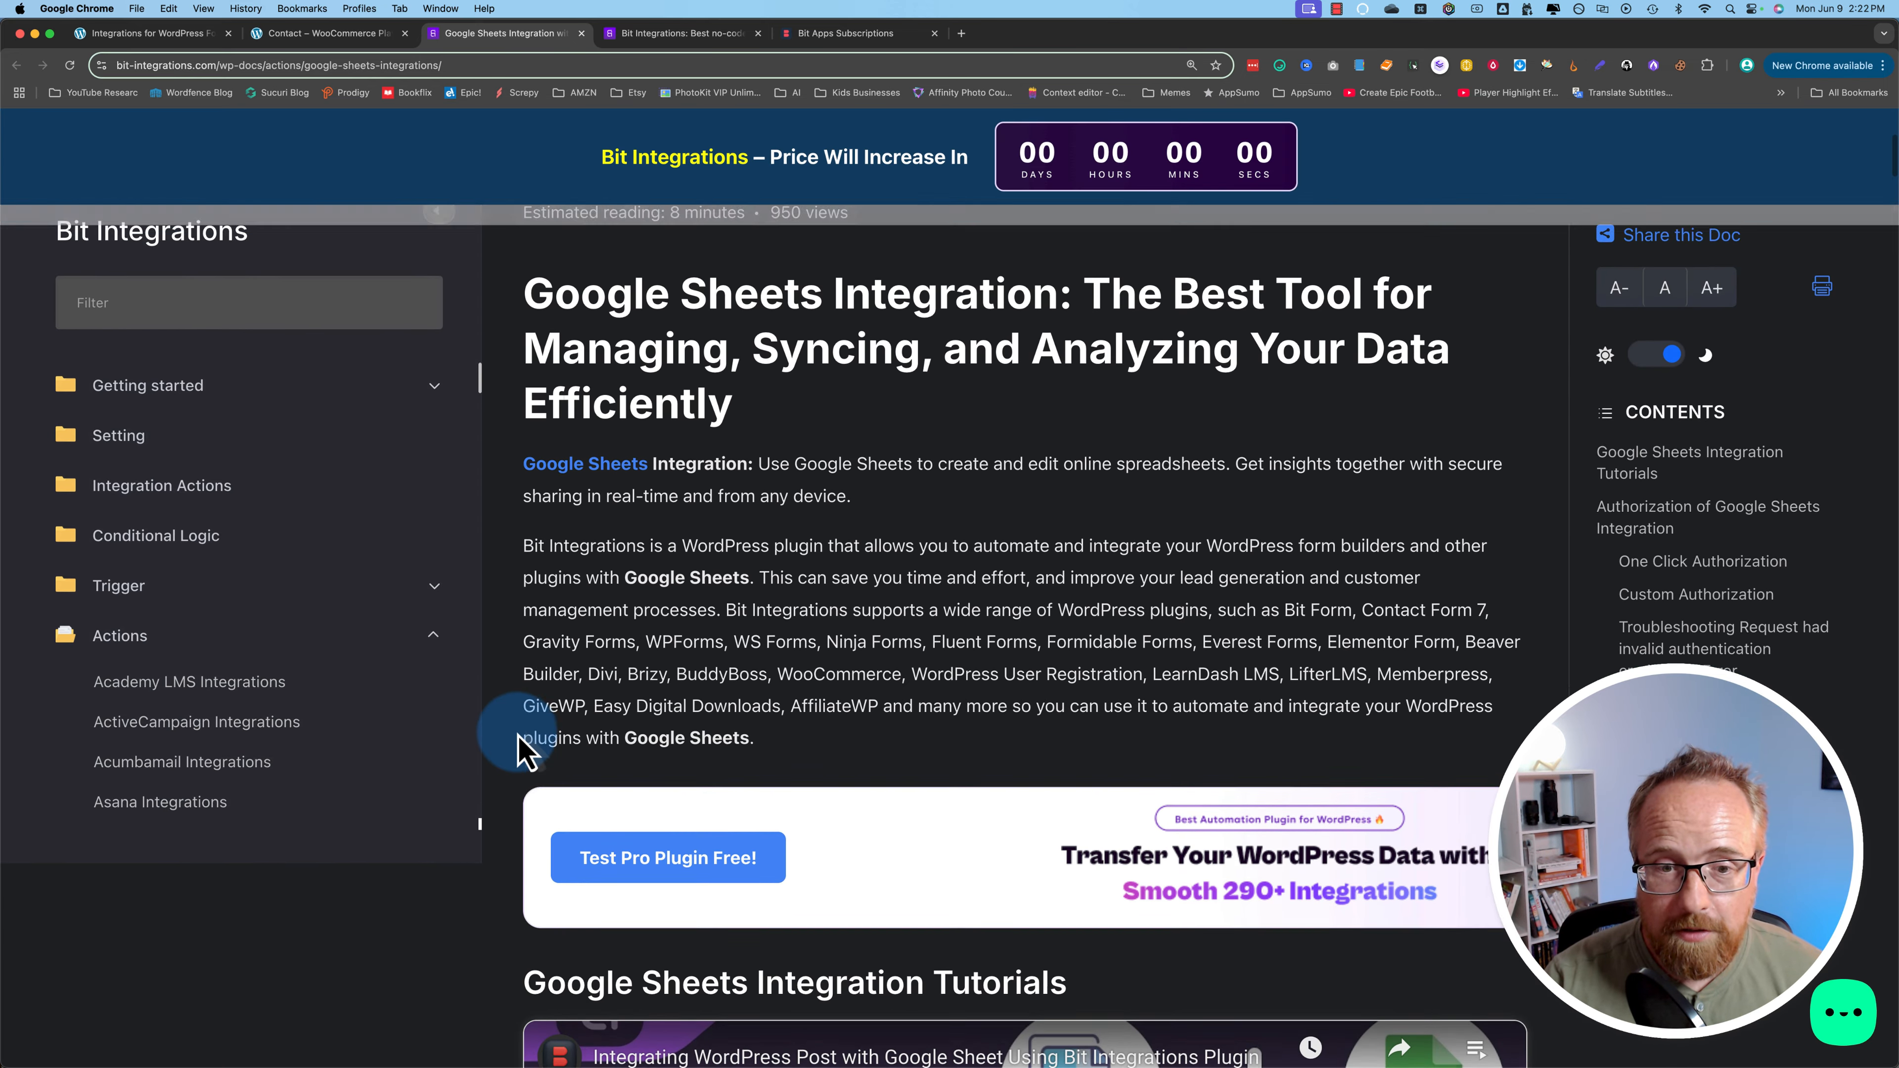
pyautogui.scroll(-13, 518, 737)
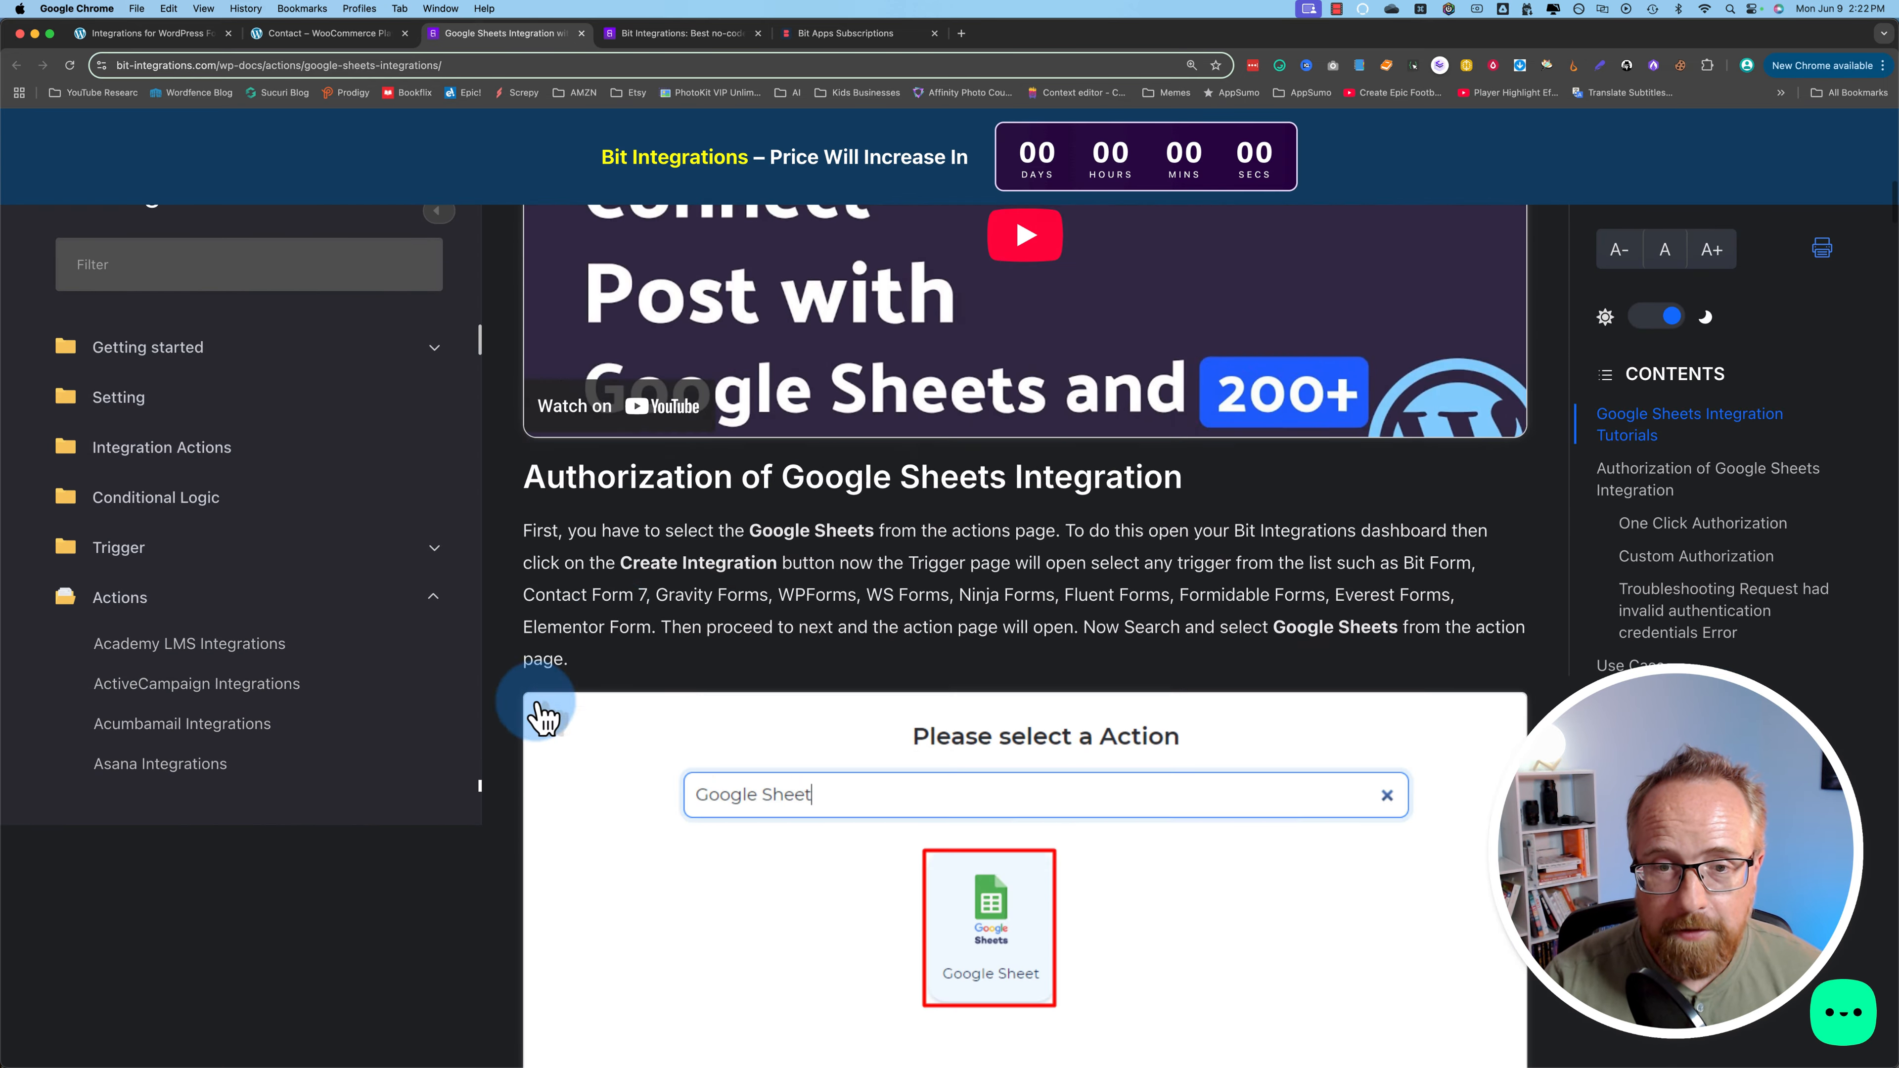
# Step: Go to the Trigger docs page and browse its integration articles
pyautogui.click(118, 549)
pyautogui.scroll(-20, 200, 569)
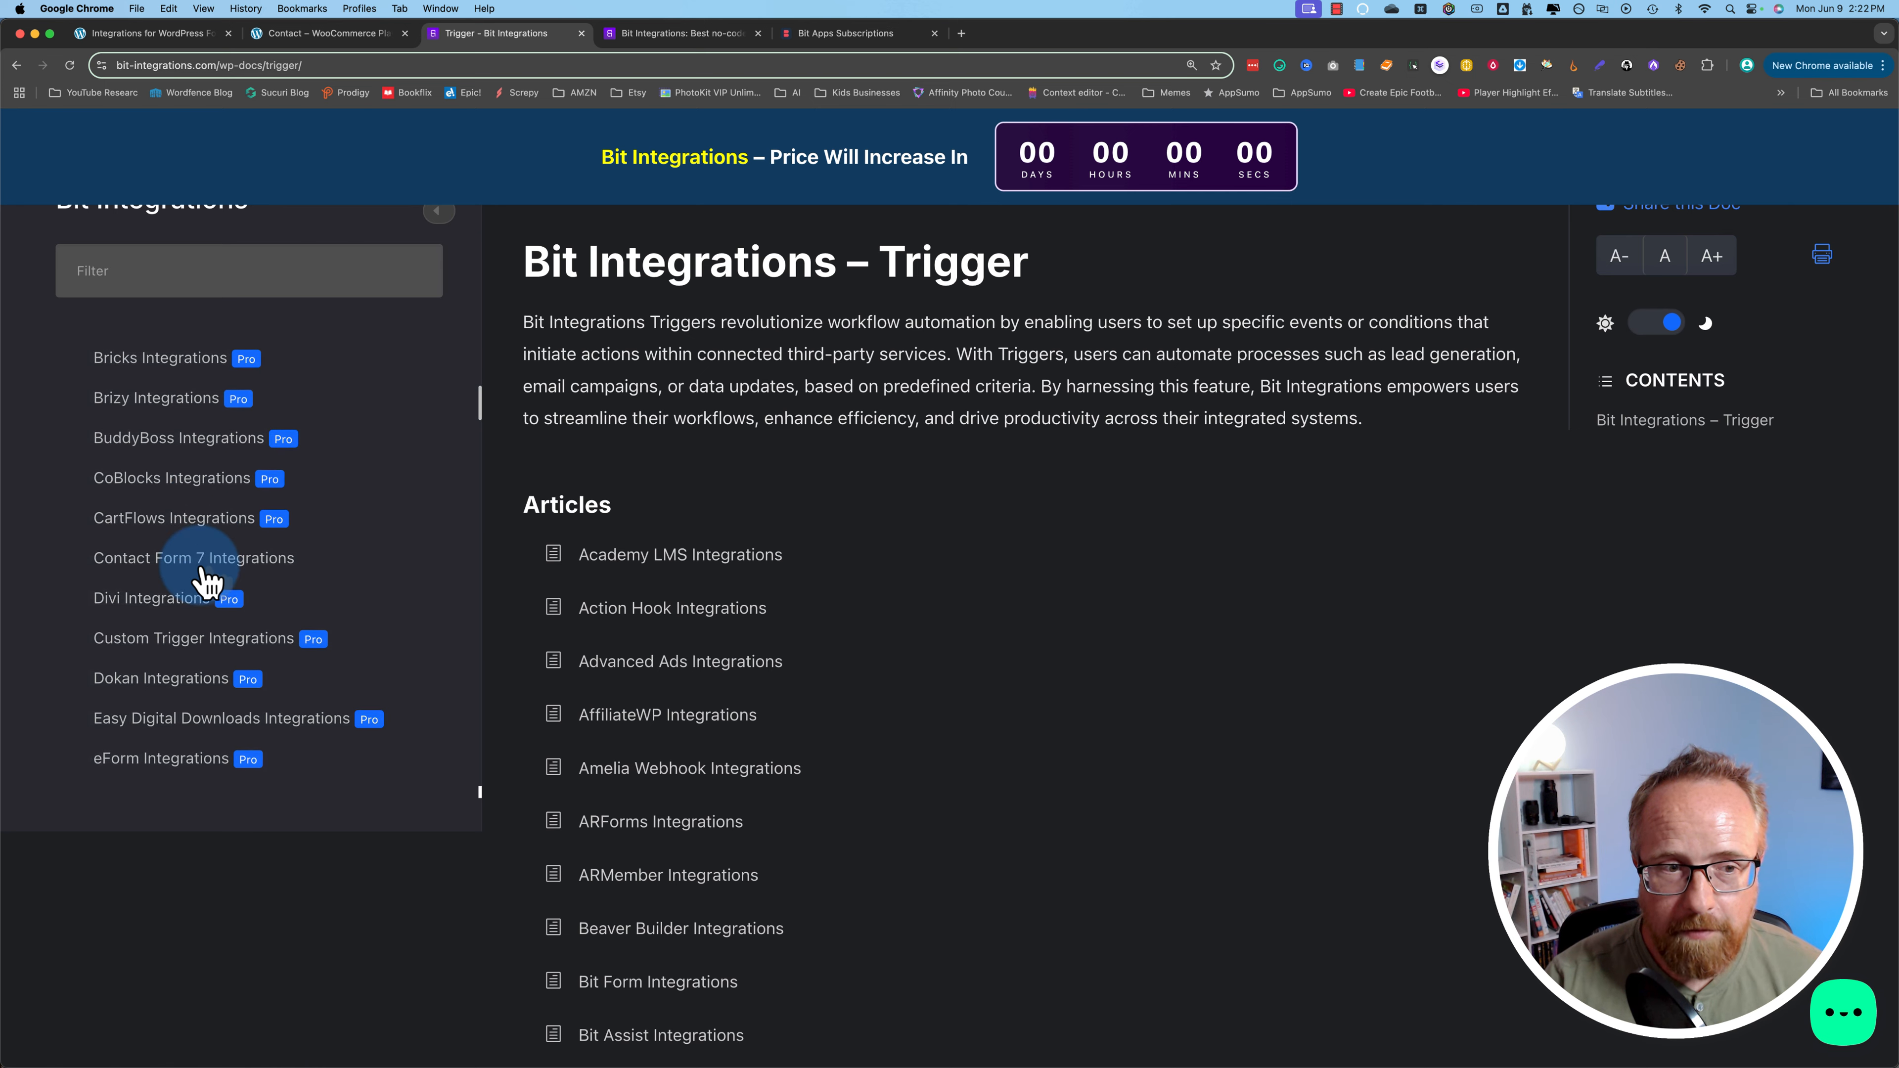
pyautogui.scroll(-2, 207, 582)
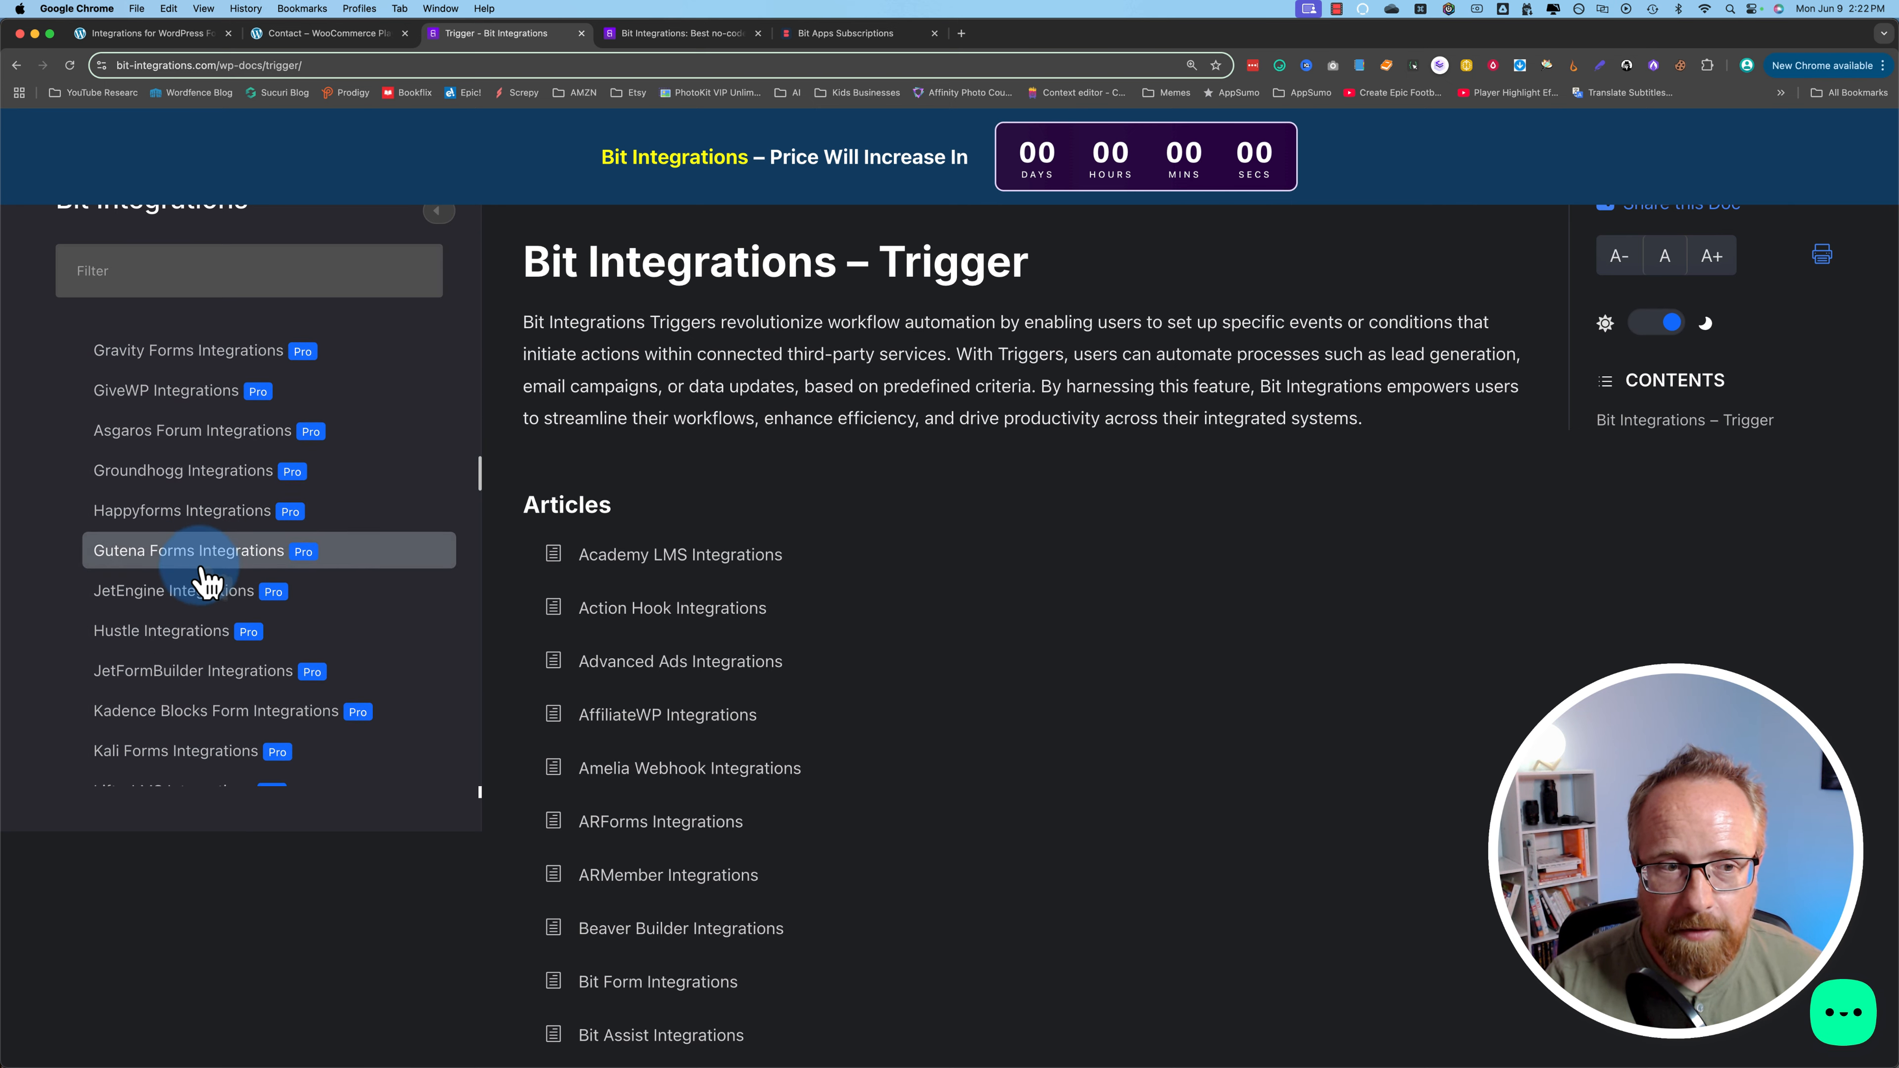
# Step: Return from the docs to the Google Sheets setup form in the Integrations for WordPress tab
pyautogui.click(300, 33)
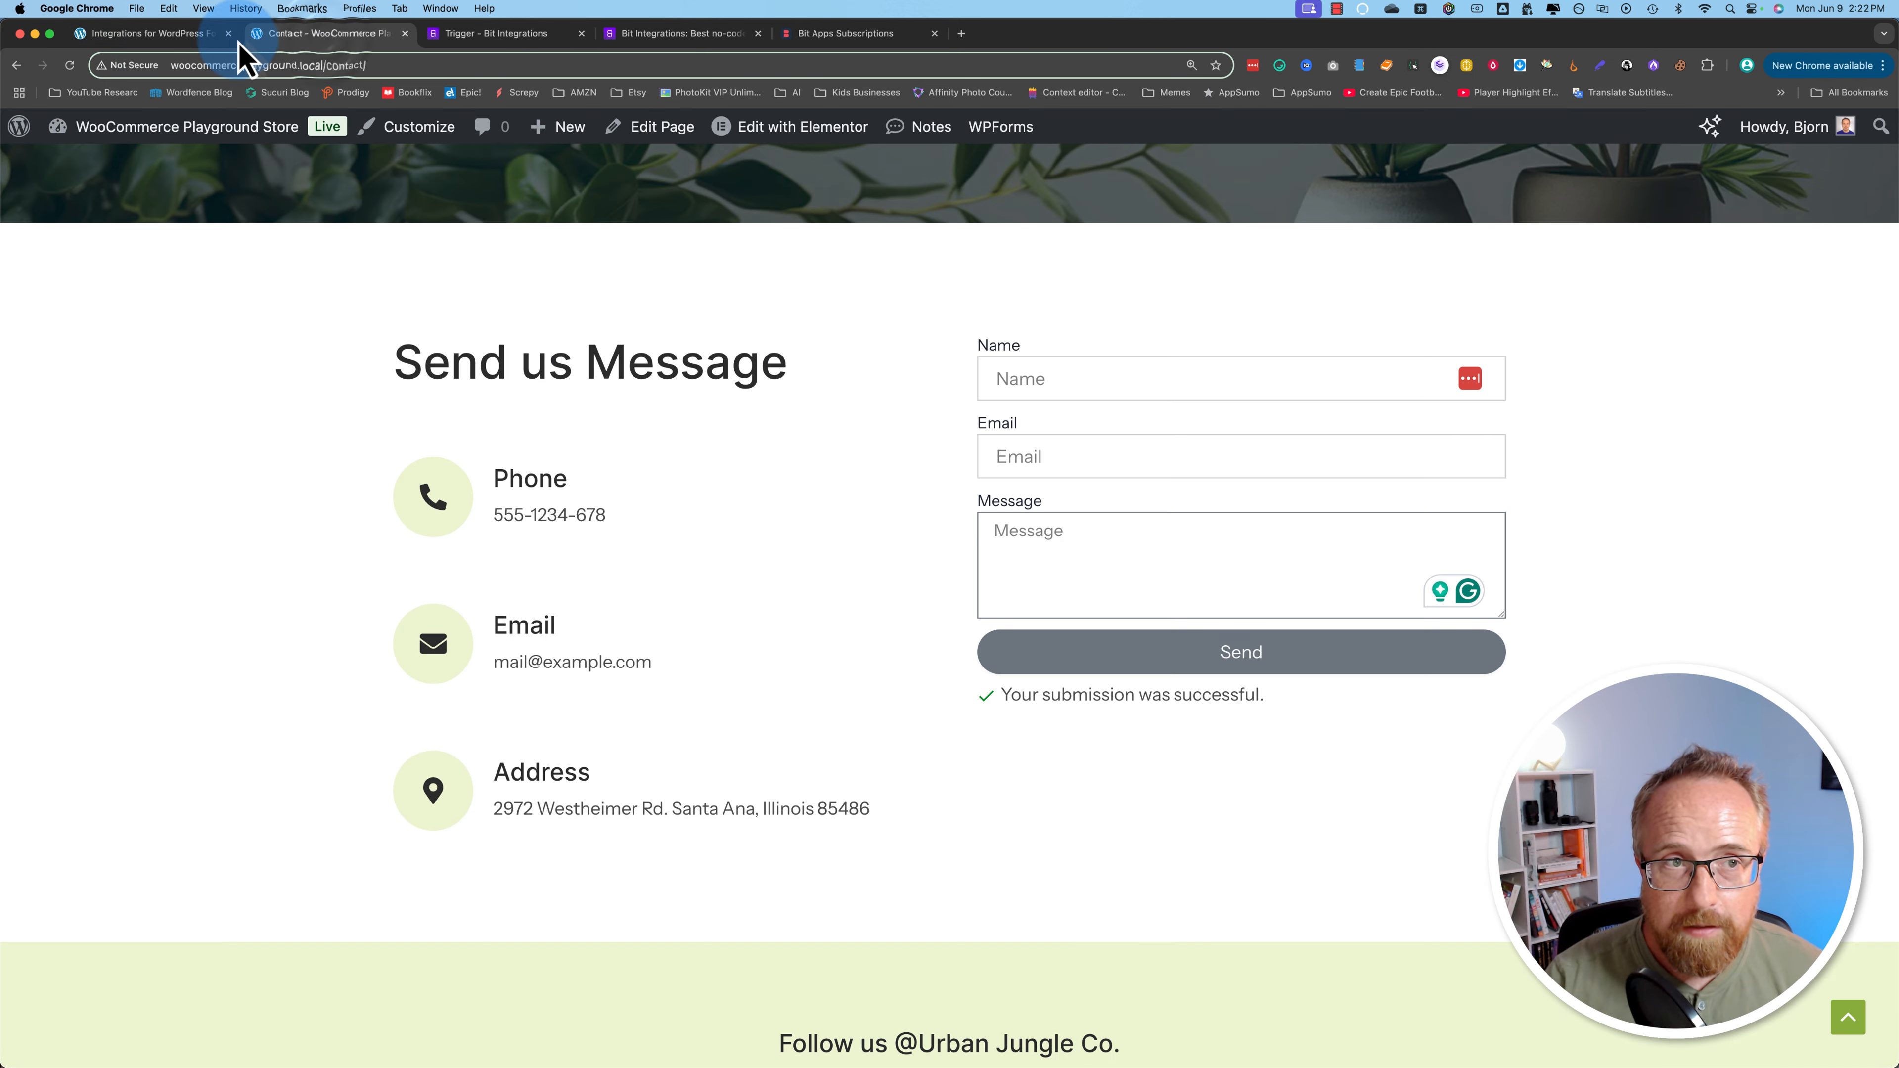
pyautogui.click(149, 33)
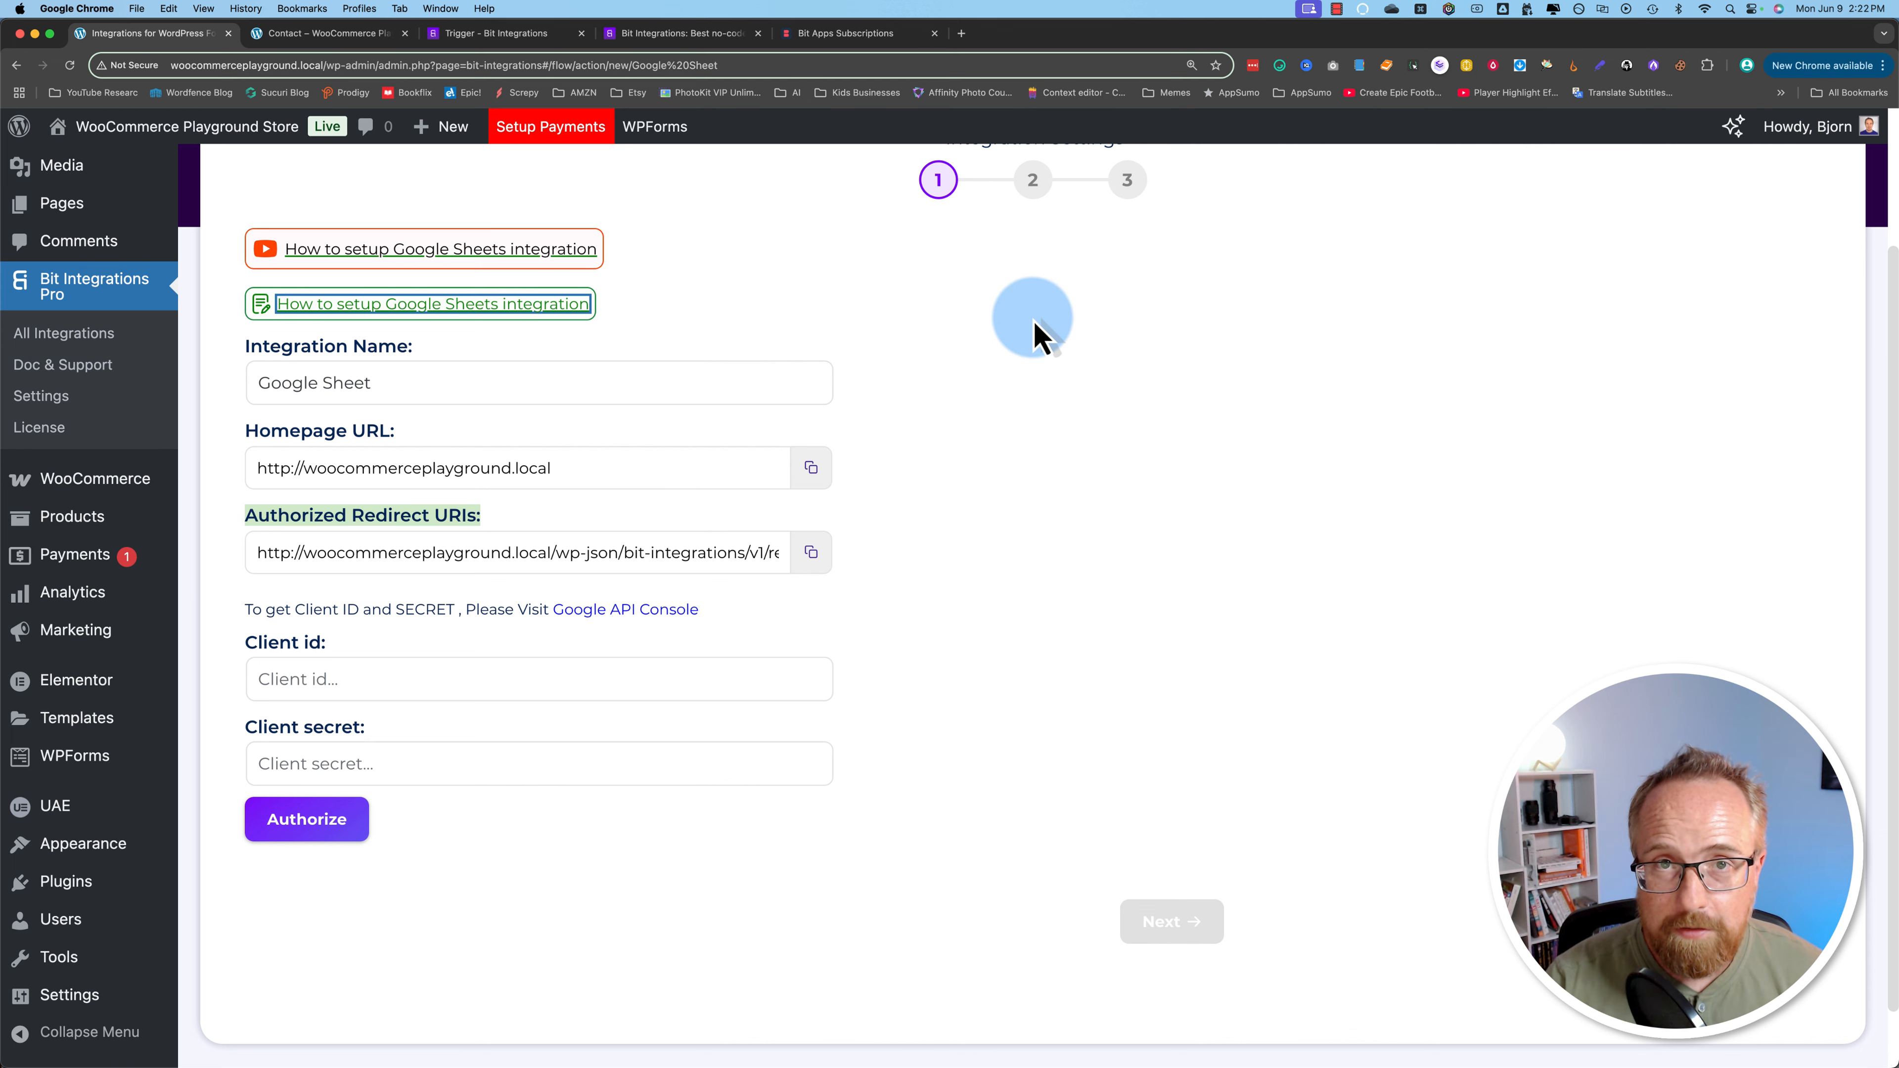
pyautogui.click(994, 372)
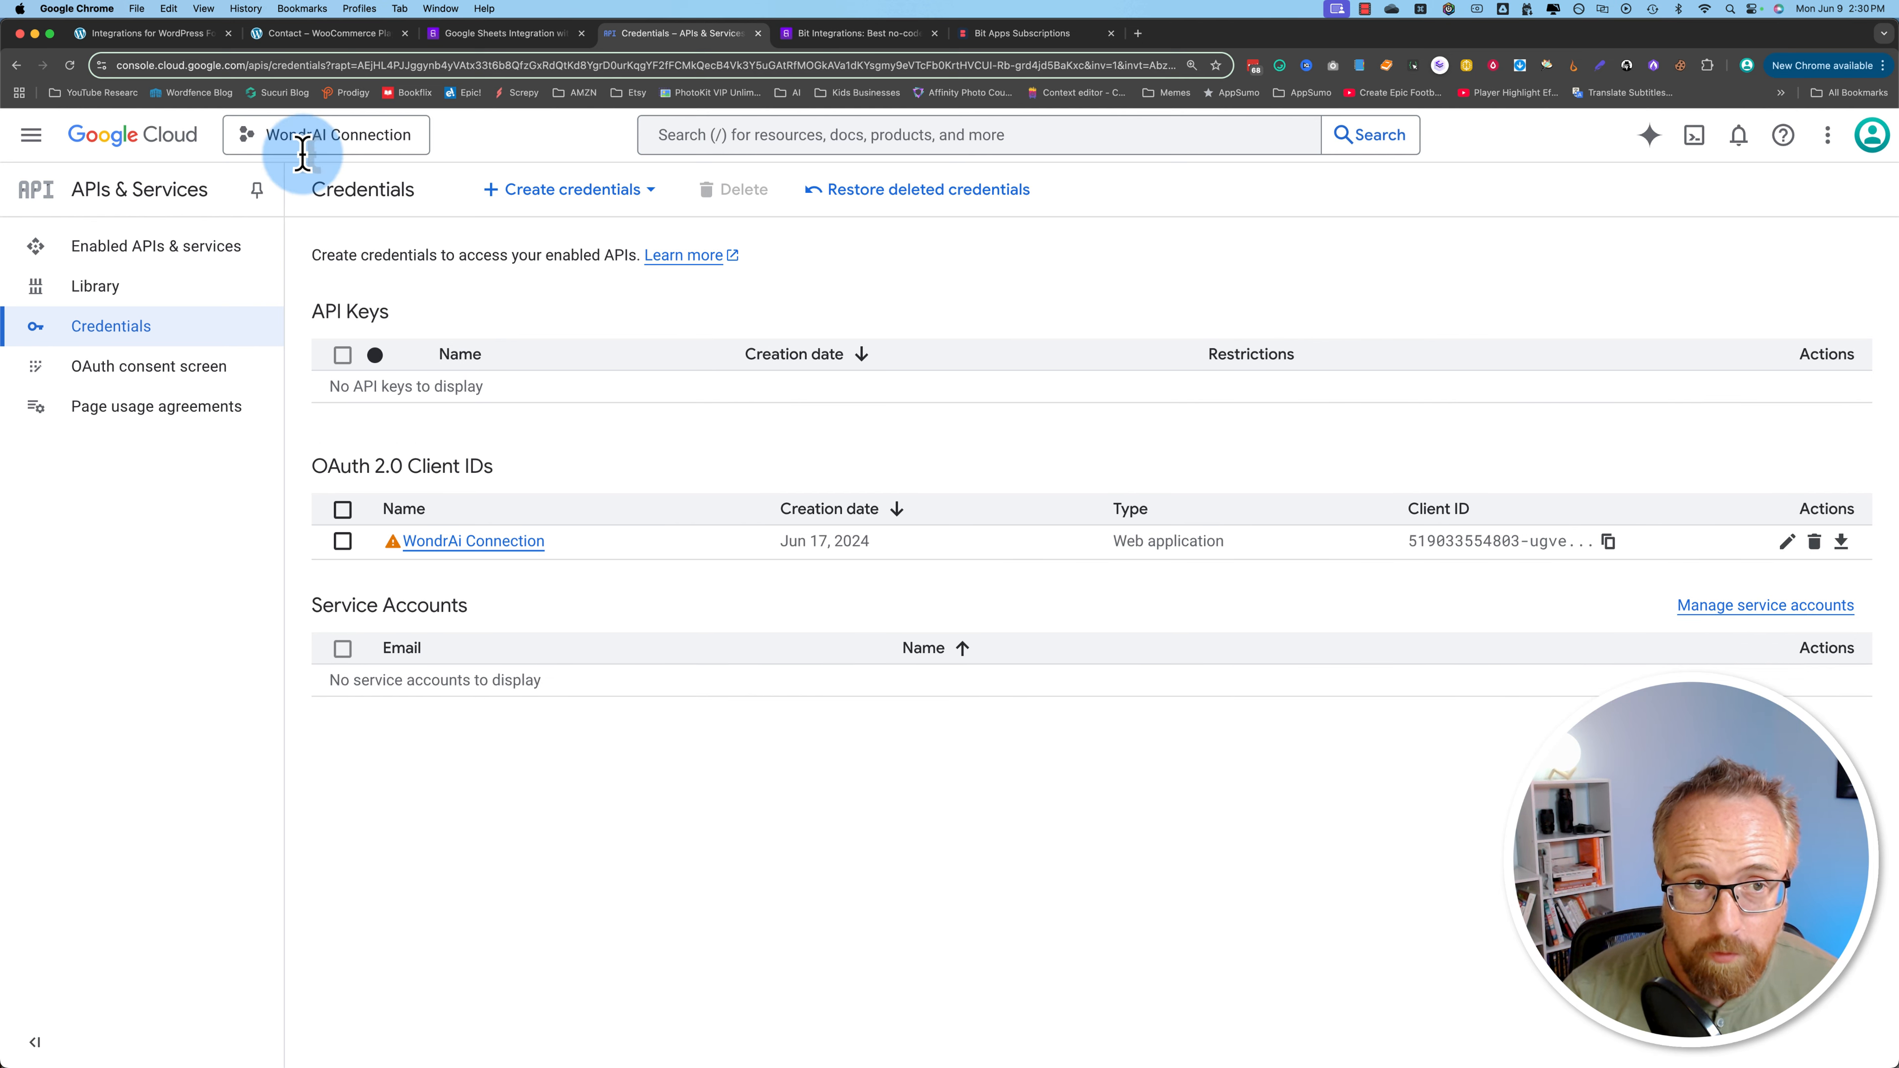
# Step: Create a Google Cloud project named 'Bit Integration' and switch to it
pyautogui.click(373, 138)
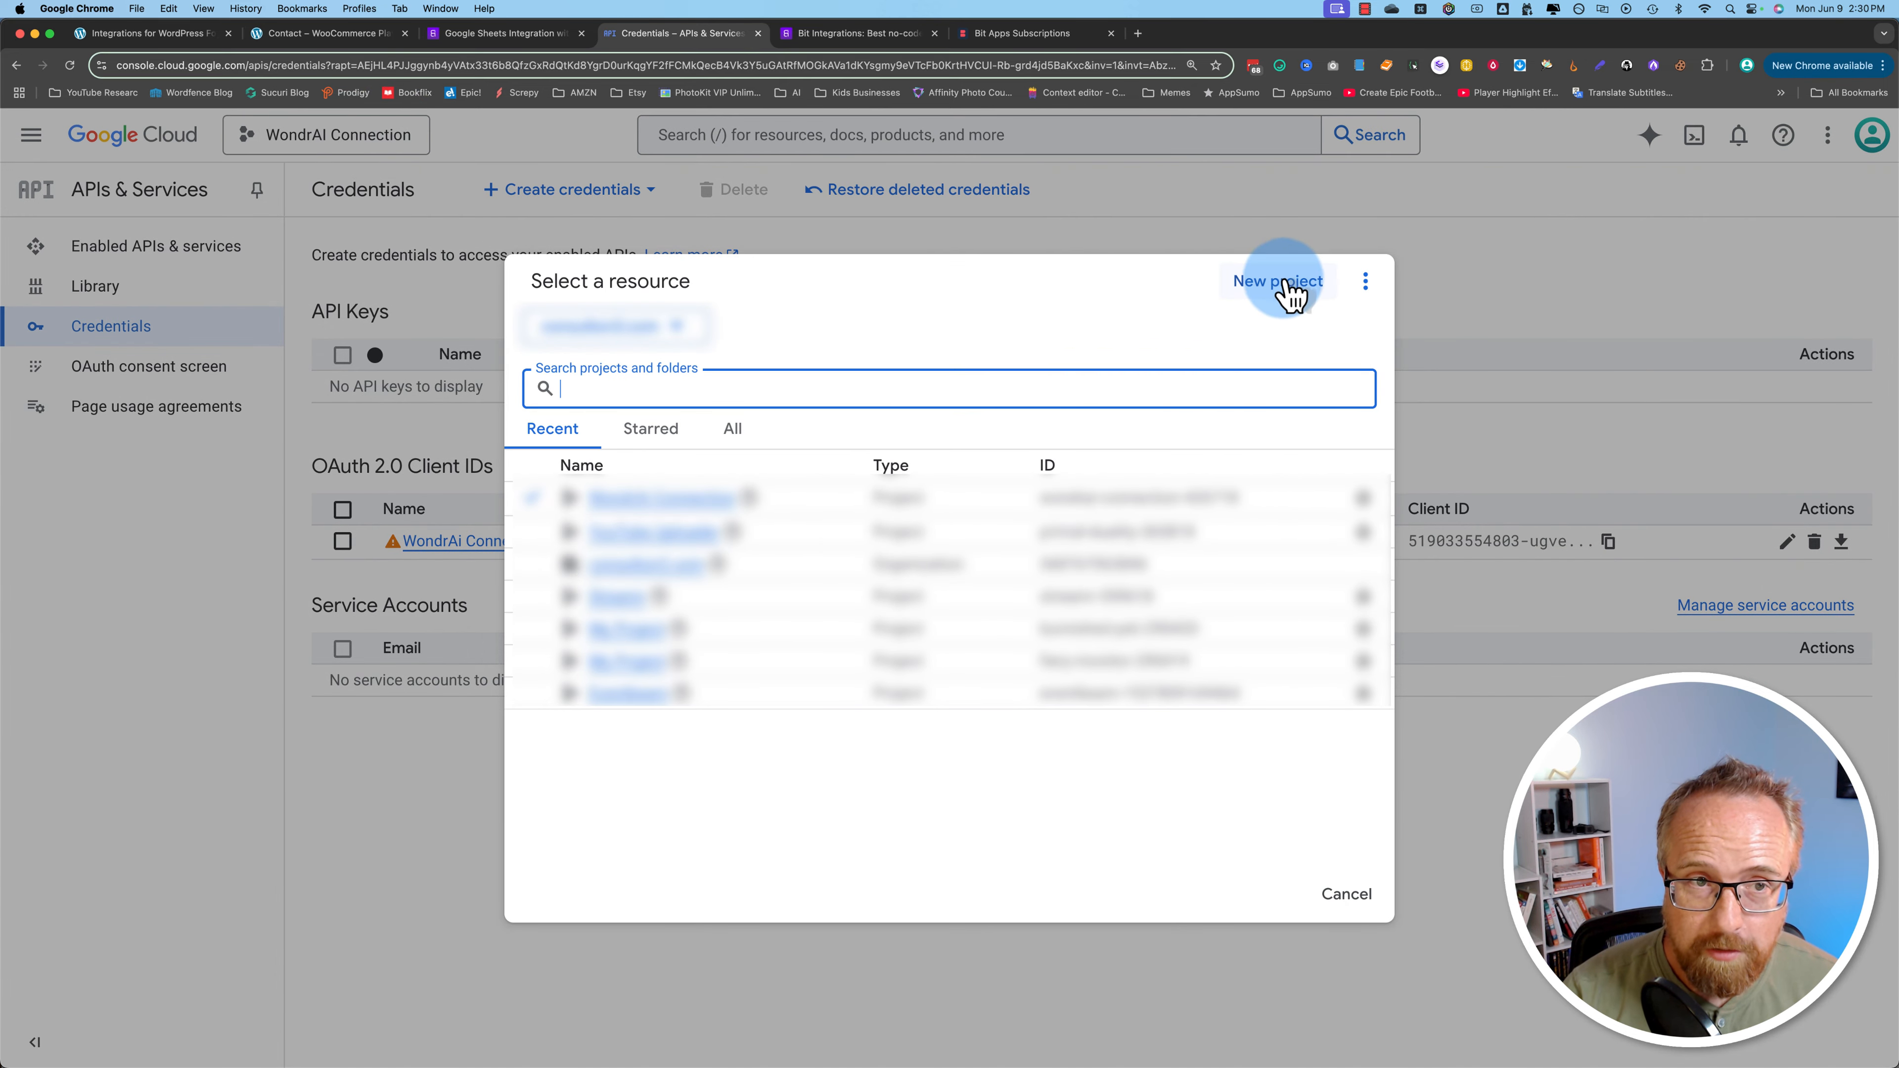
pyautogui.tripleClick(171, 283)
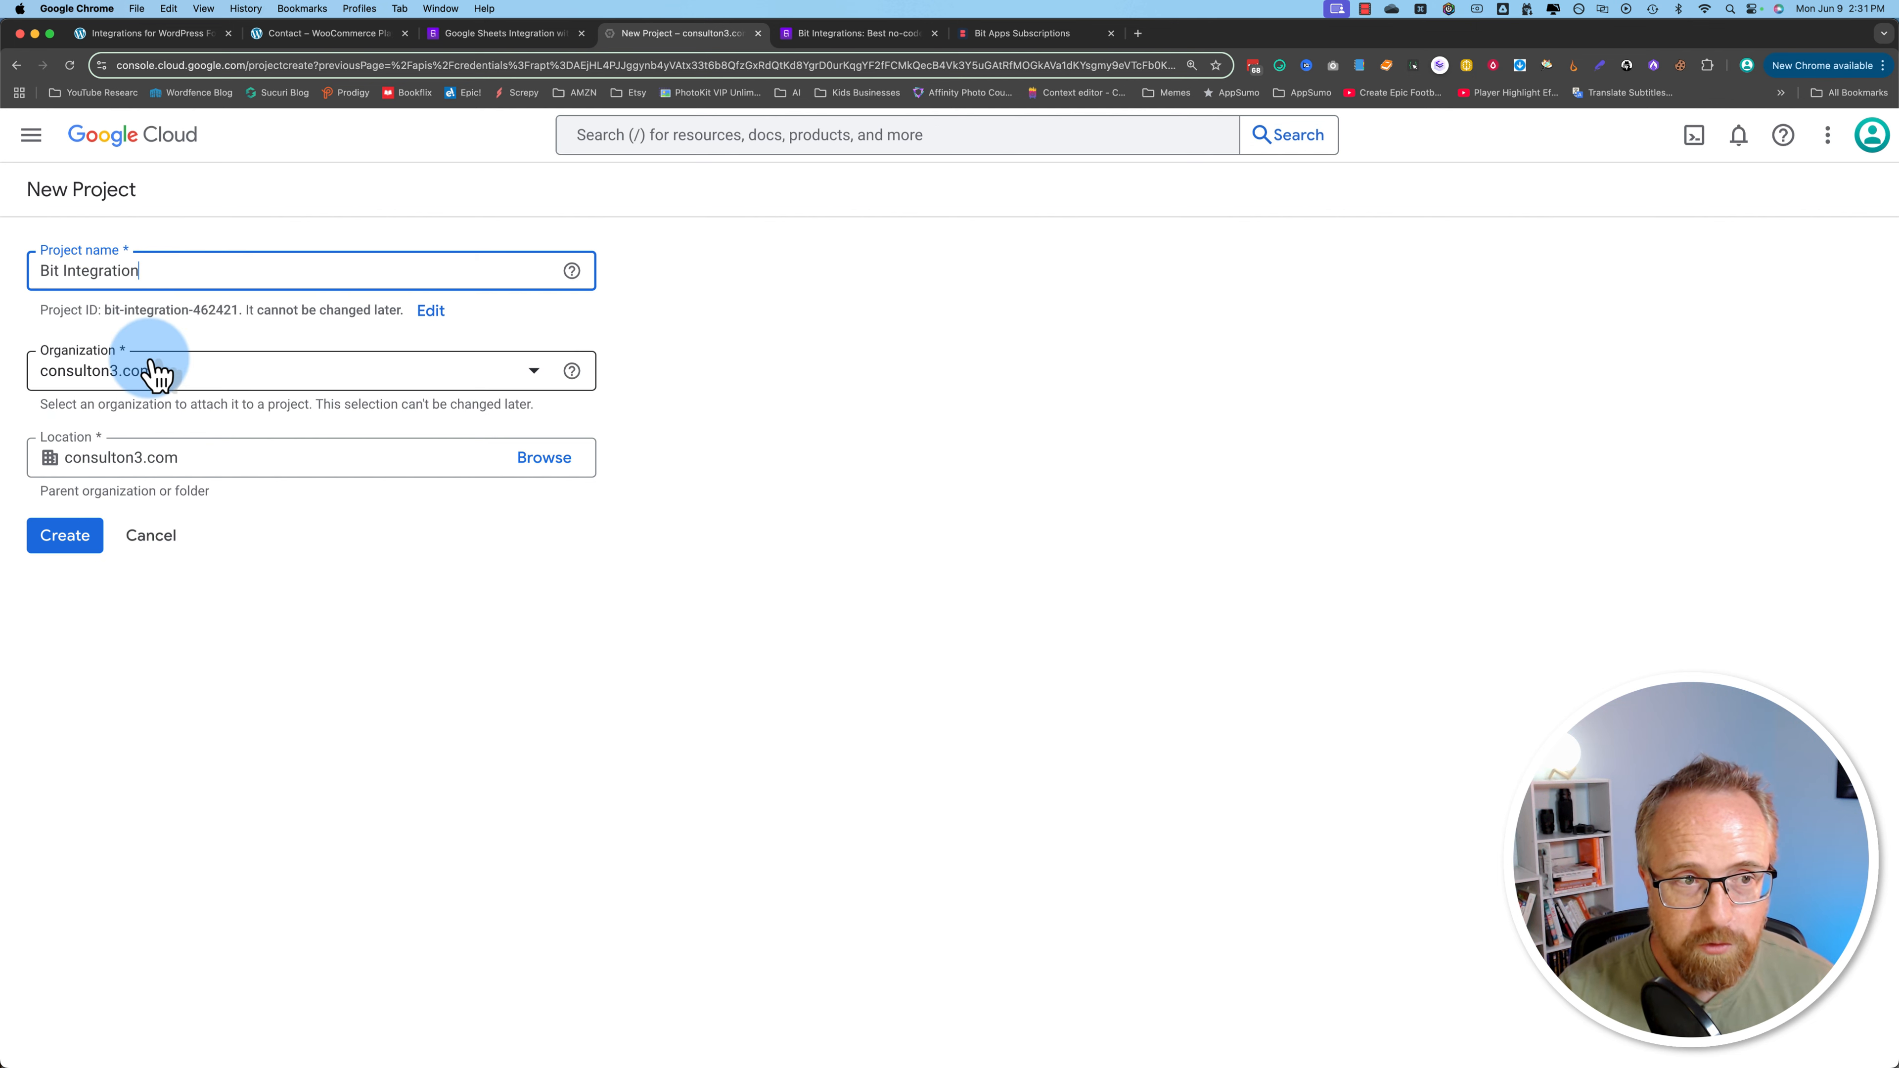
pyautogui.click(67, 536)
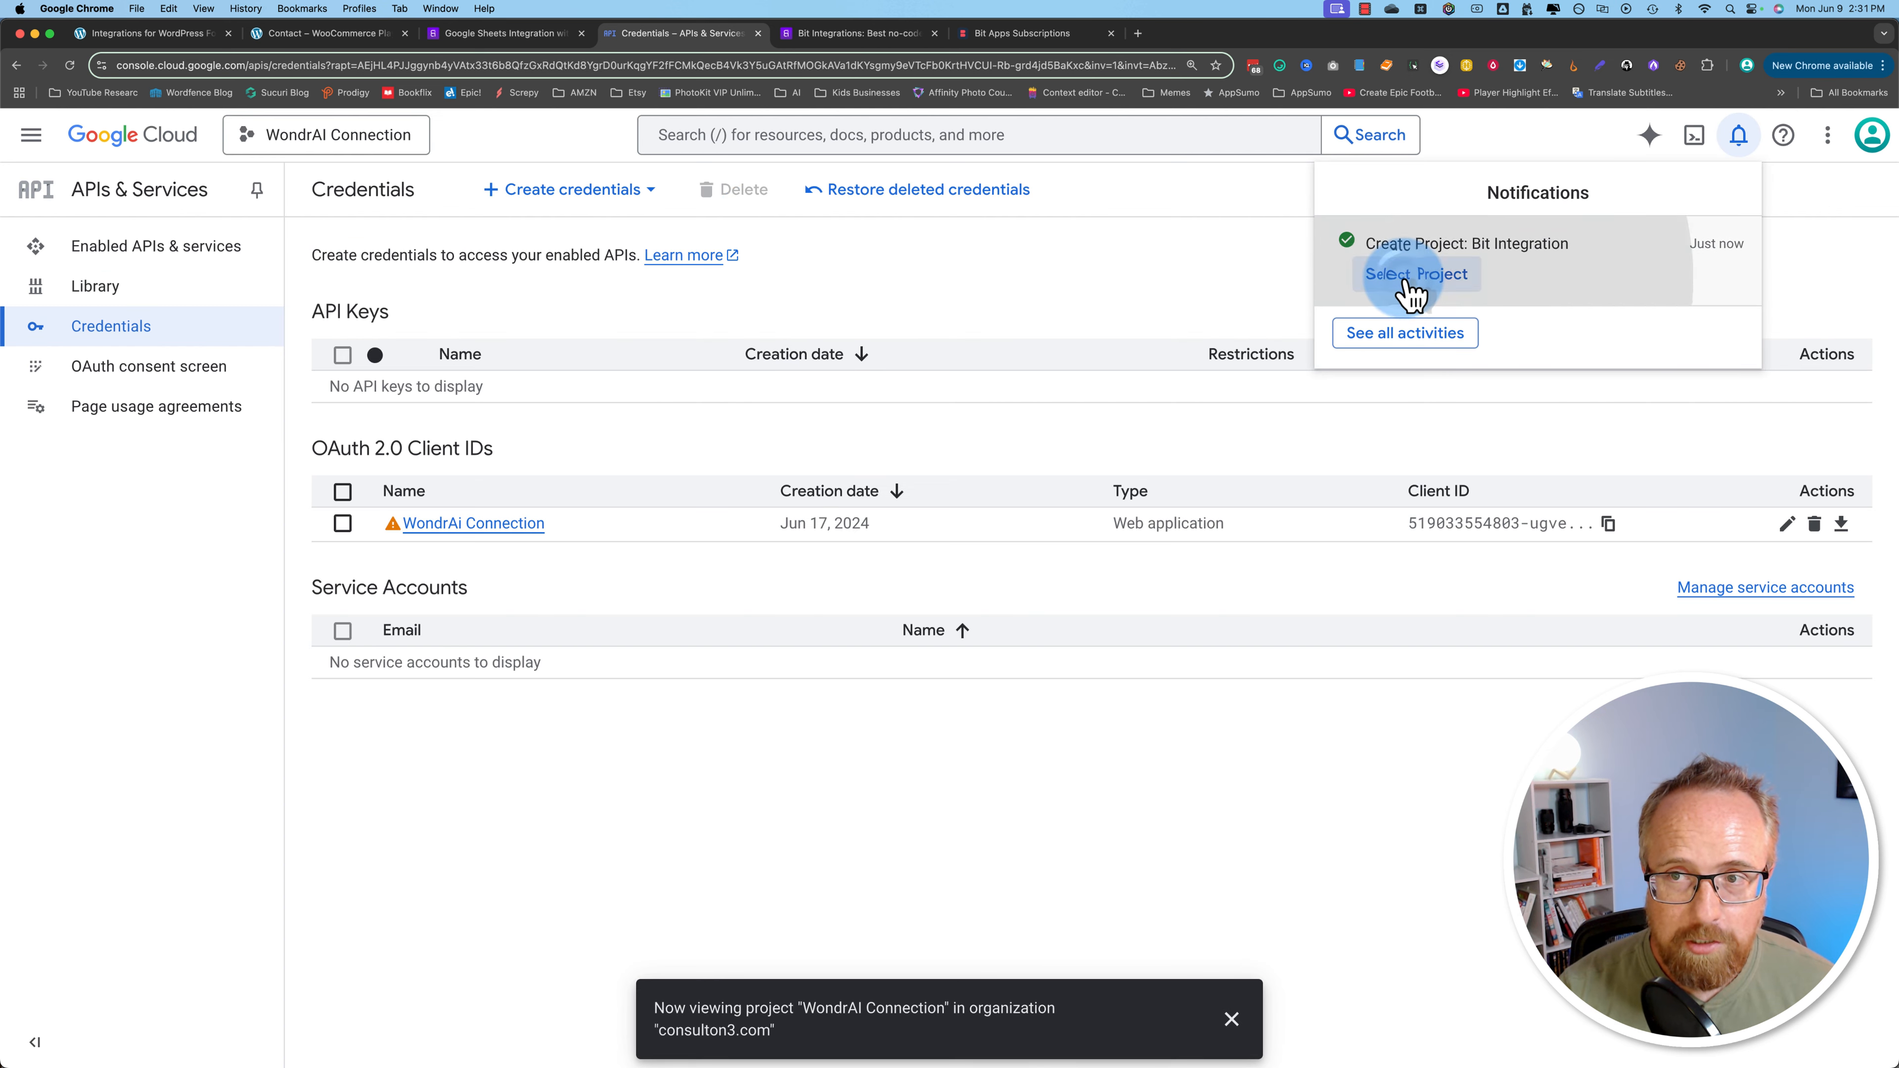
pyautogui.click(1413, 292)
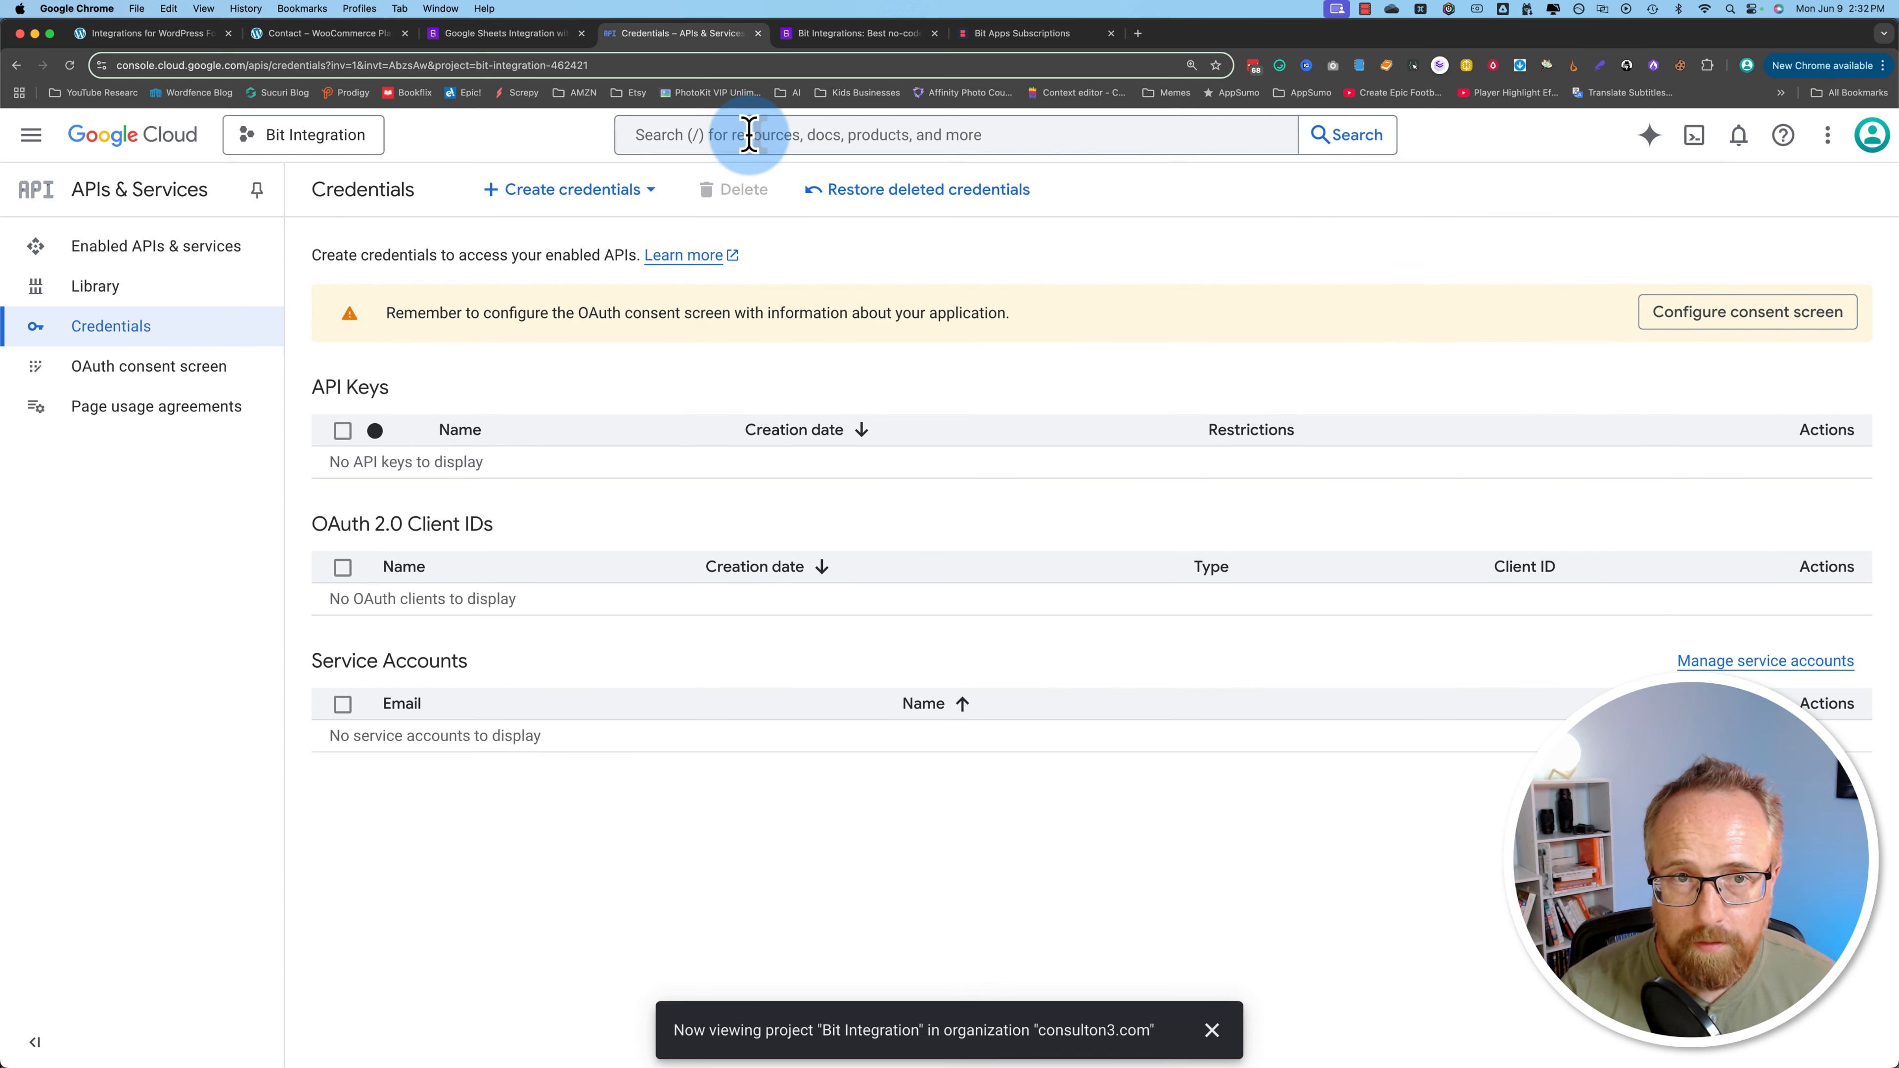
# Step: Search for 'google drive' and enable the Google Drive API
pyautogui.click(693, 137)
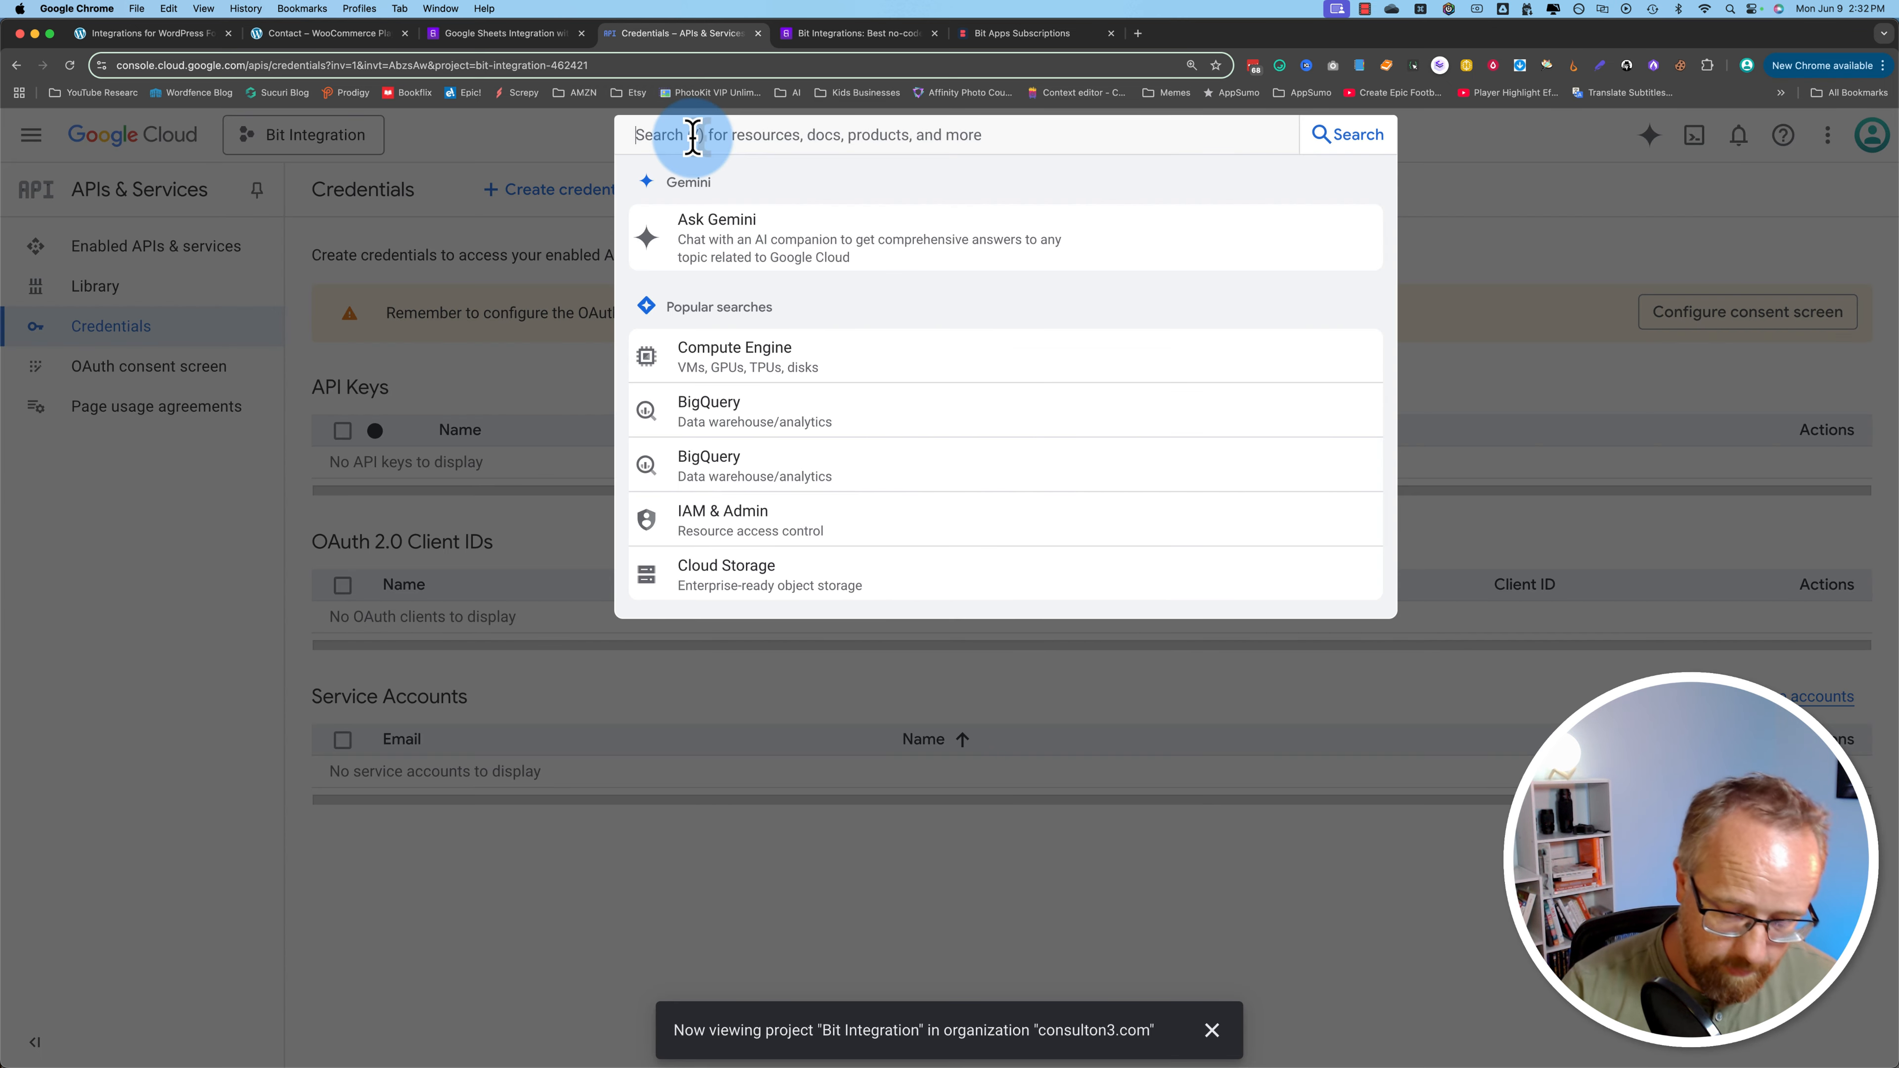
pyautogui.write('goog')
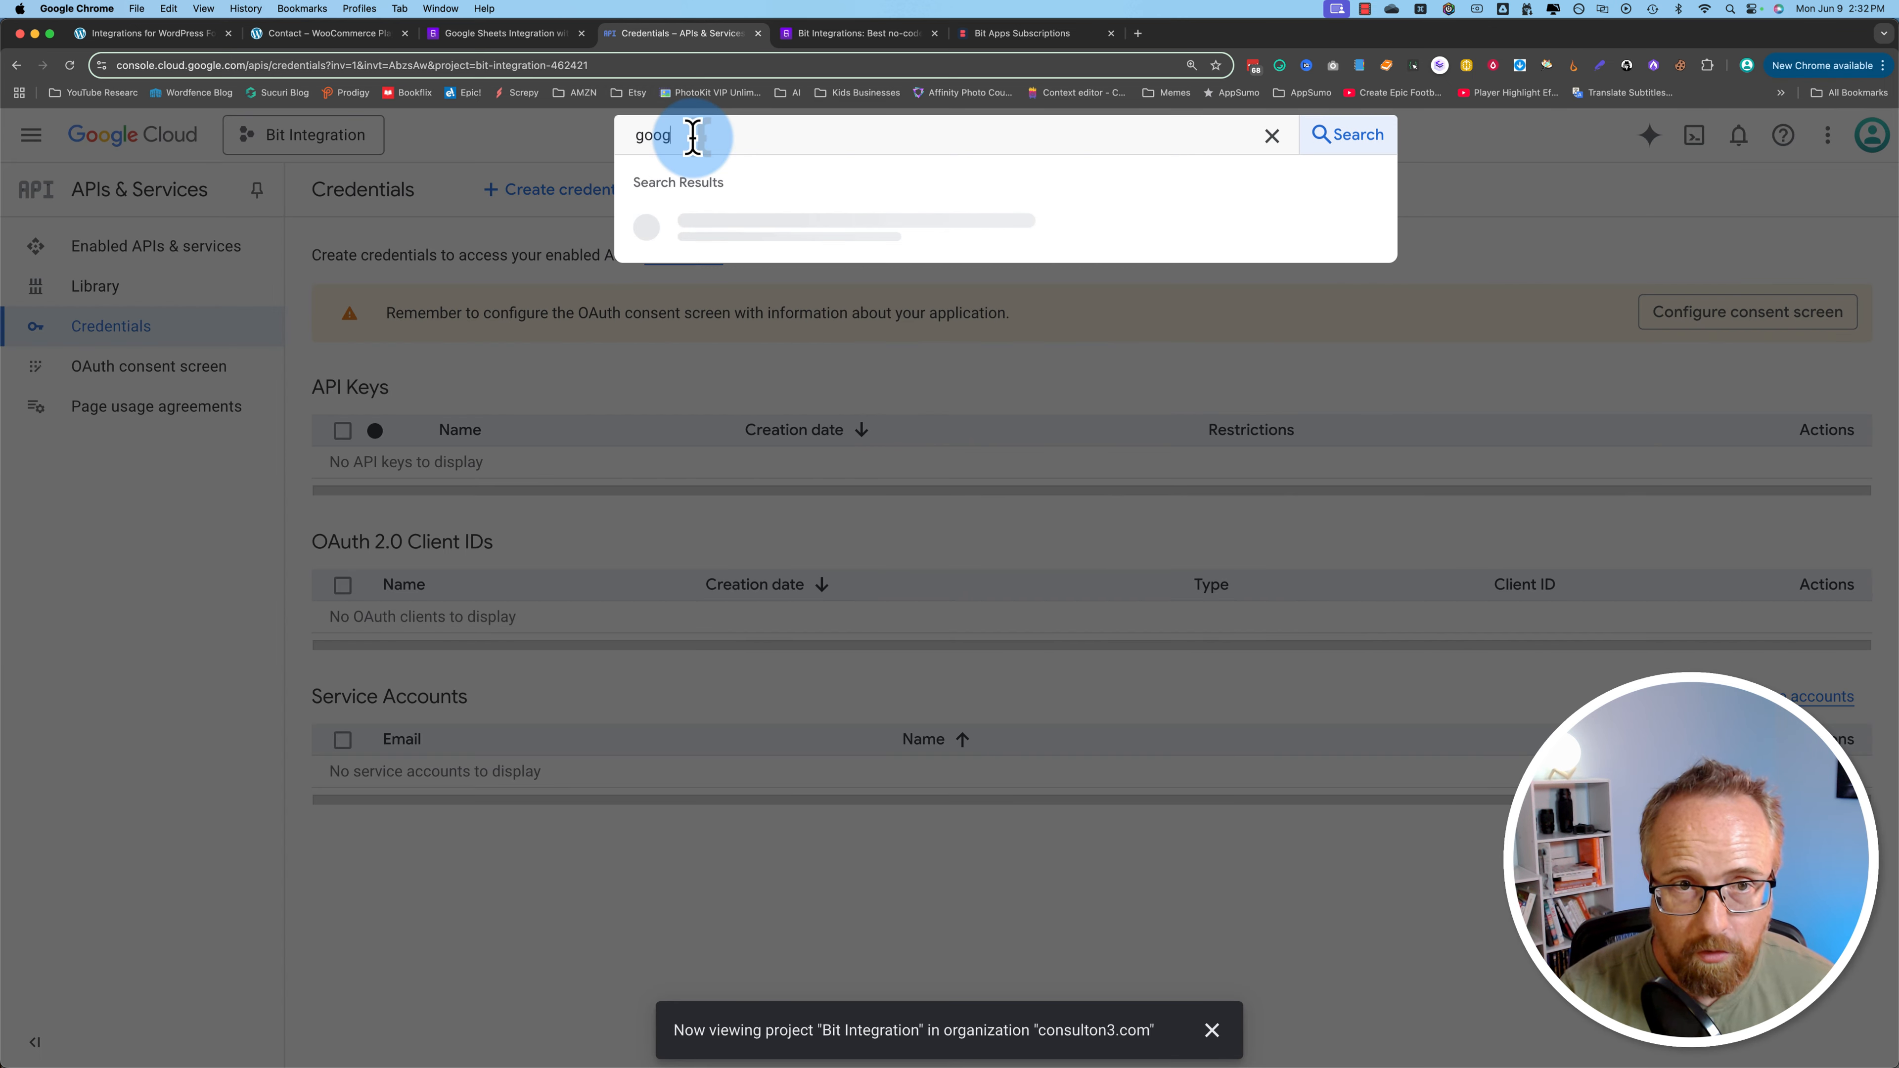
pyautogui.write('le drive')
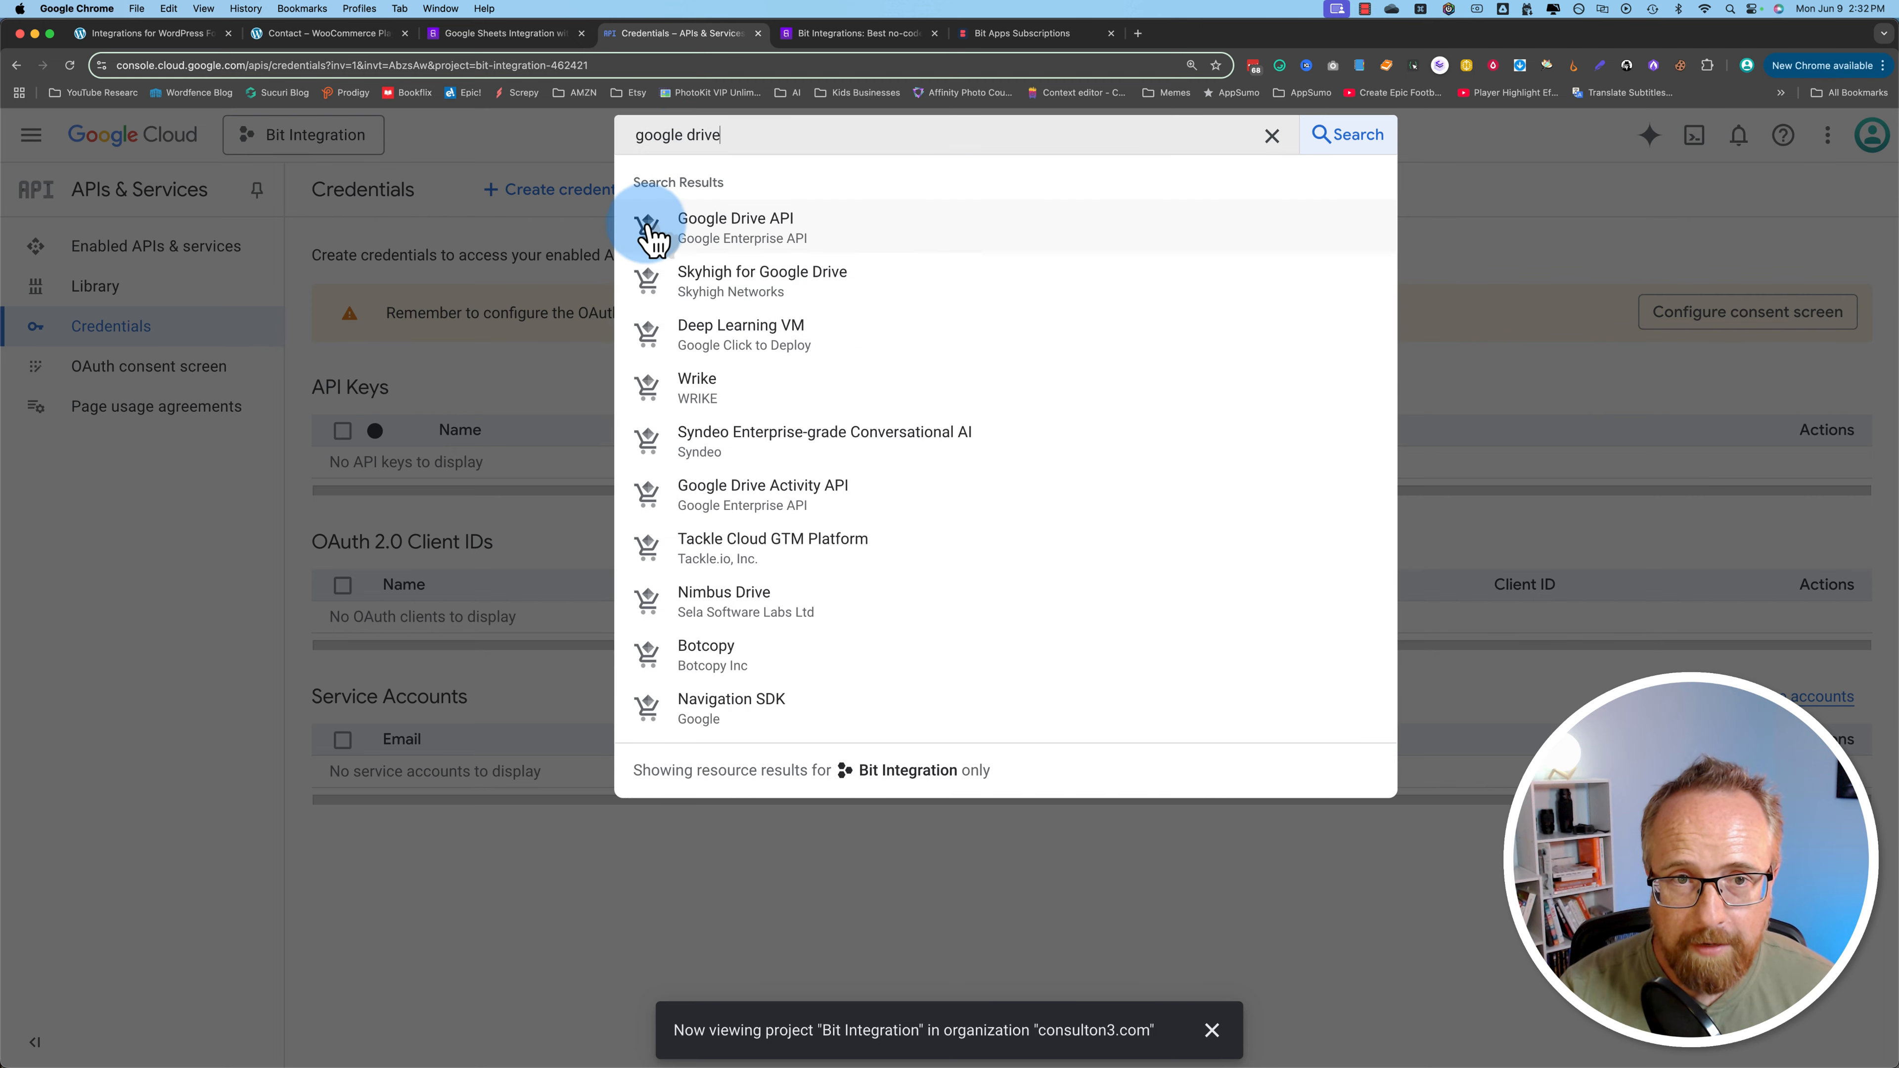
pyautogui.click(771, 232)
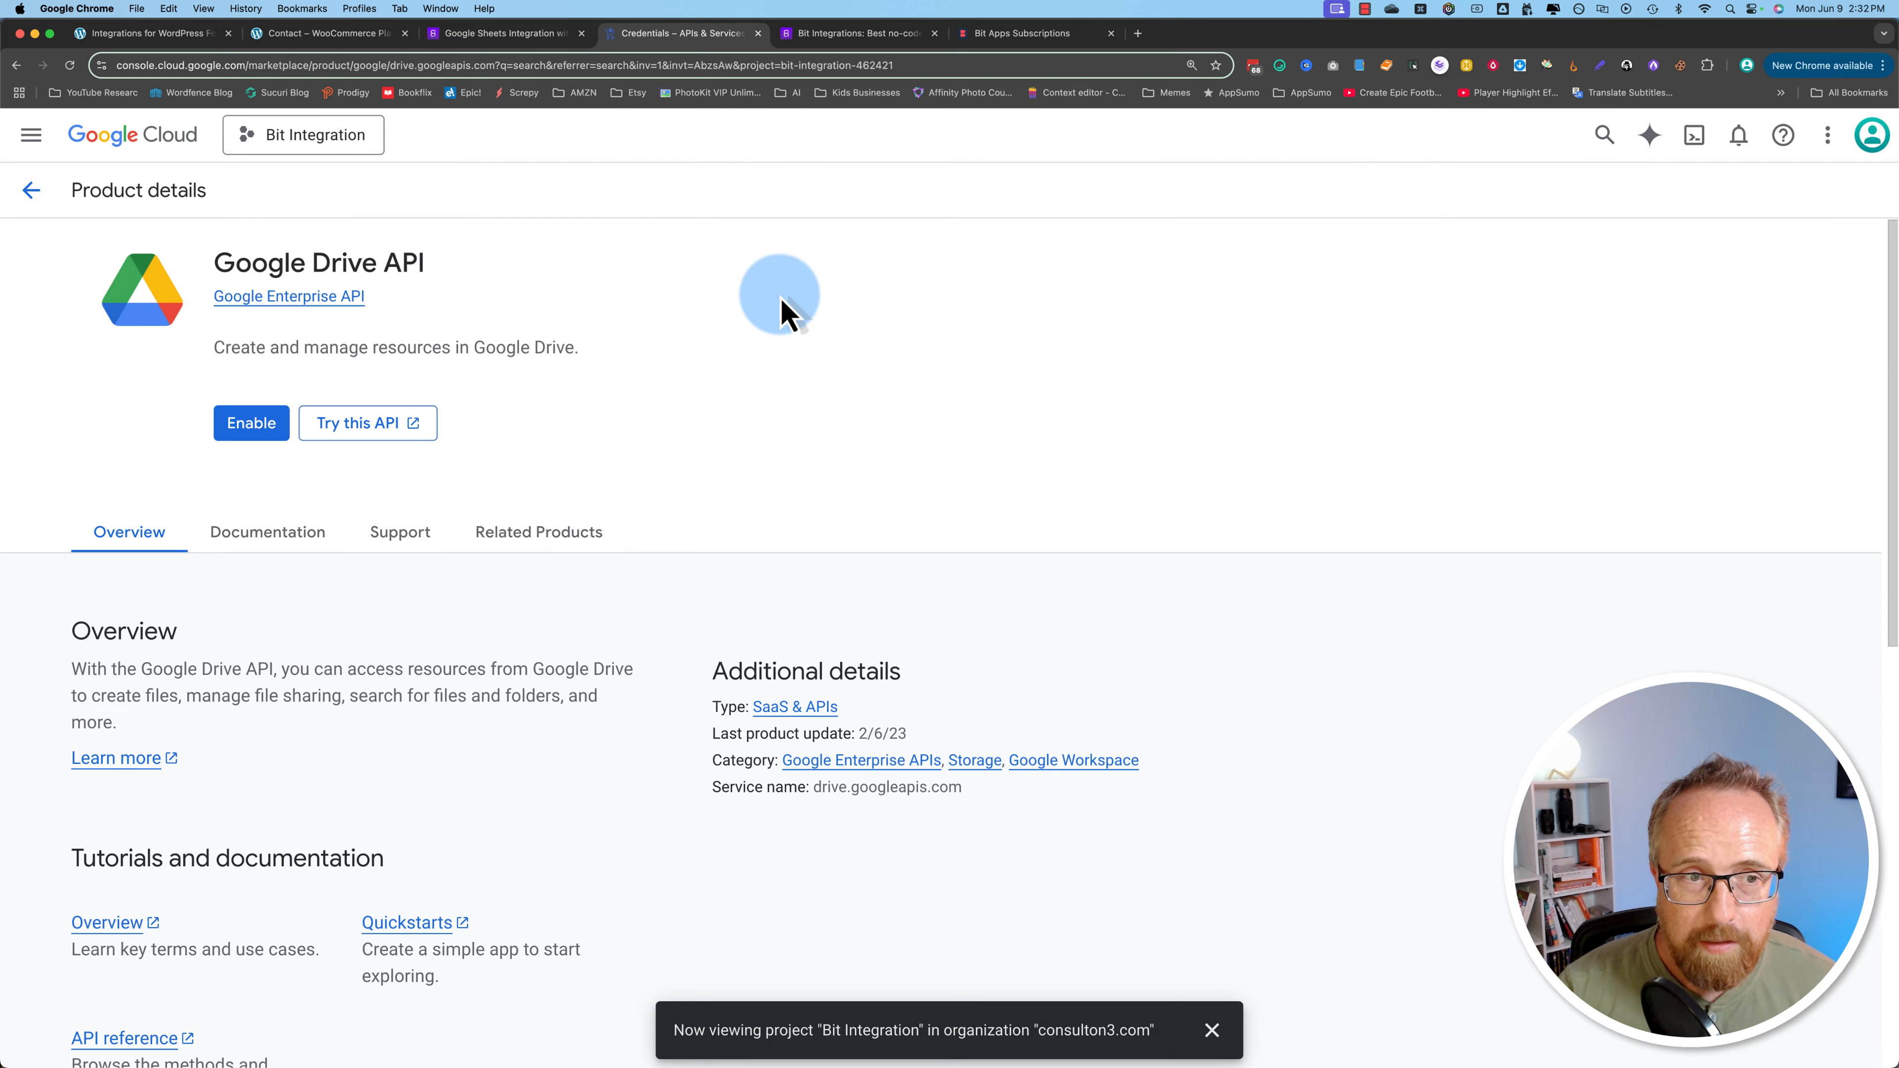
pyautogui.click(247, 423)
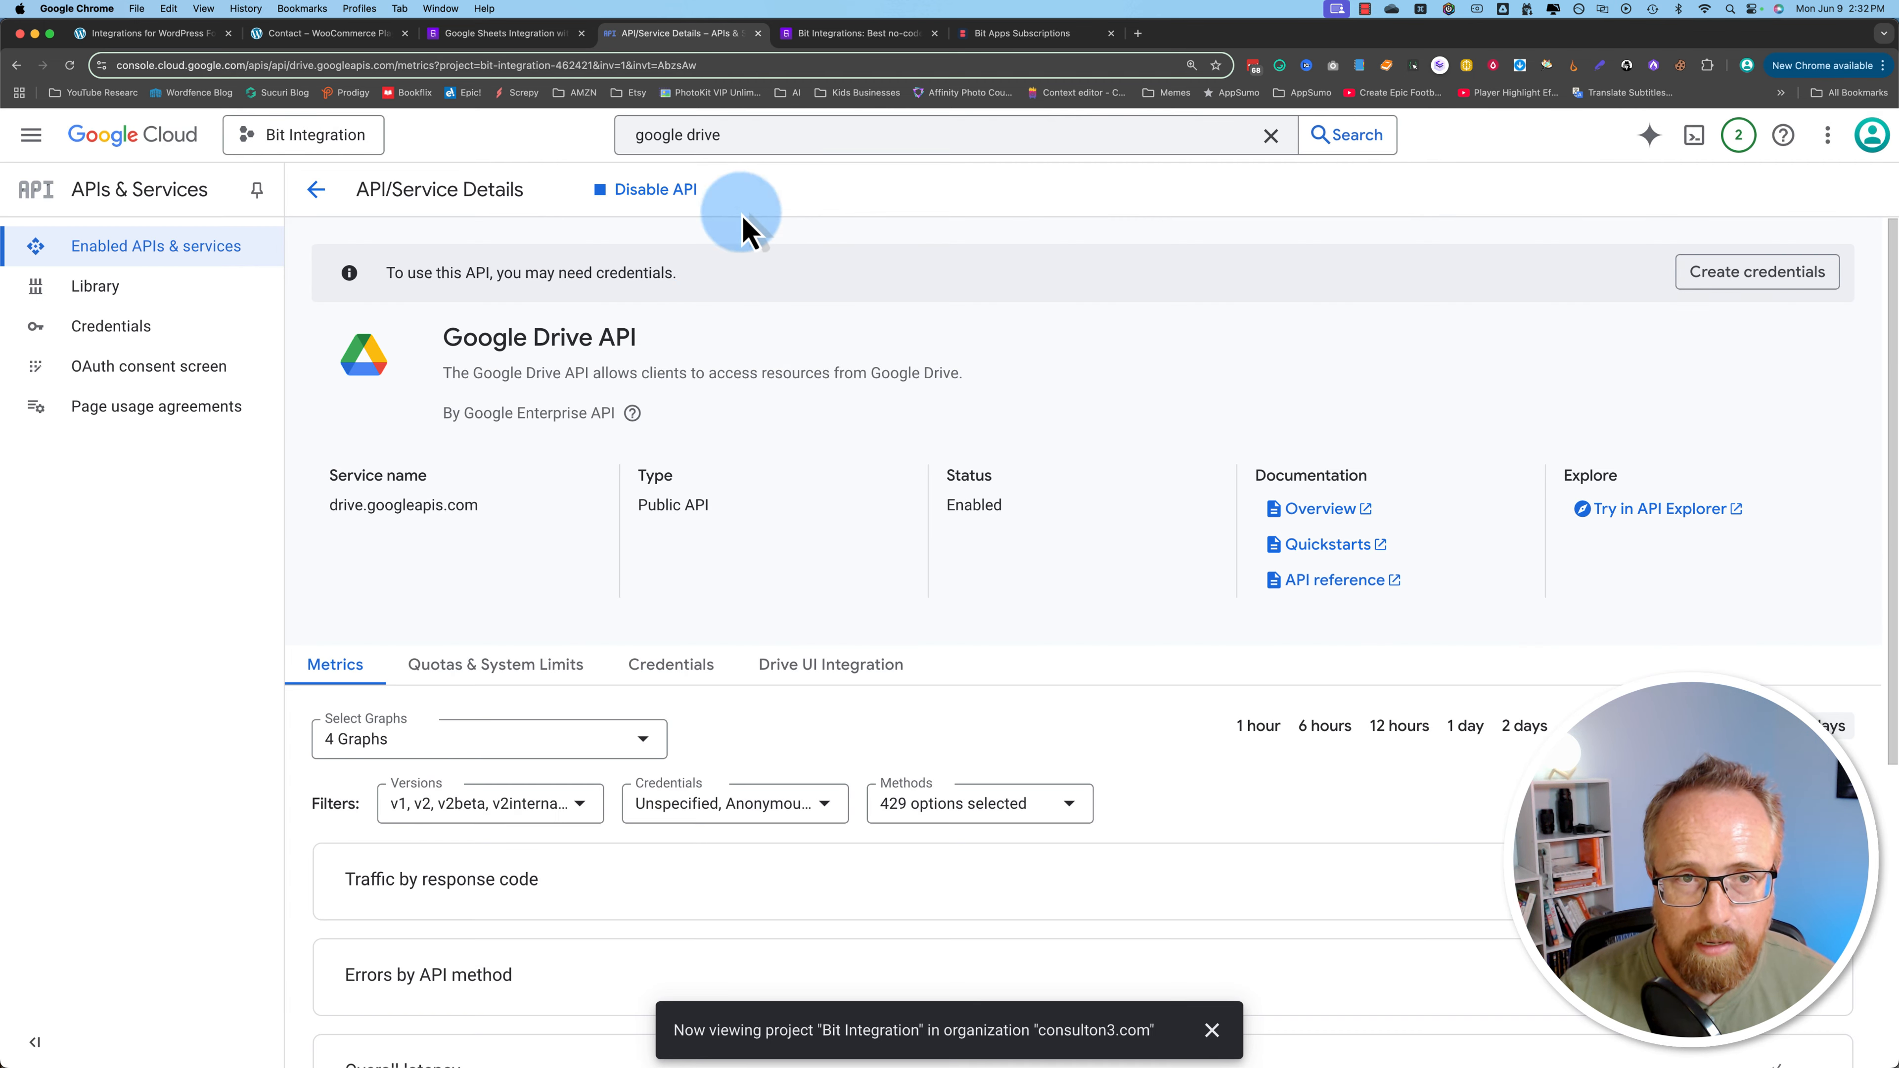
# Step: Enable the Google Sheets API too, then go to the OAuth consent screen
pyautogui.click(681, 133)
pyautogui.write('sheets')
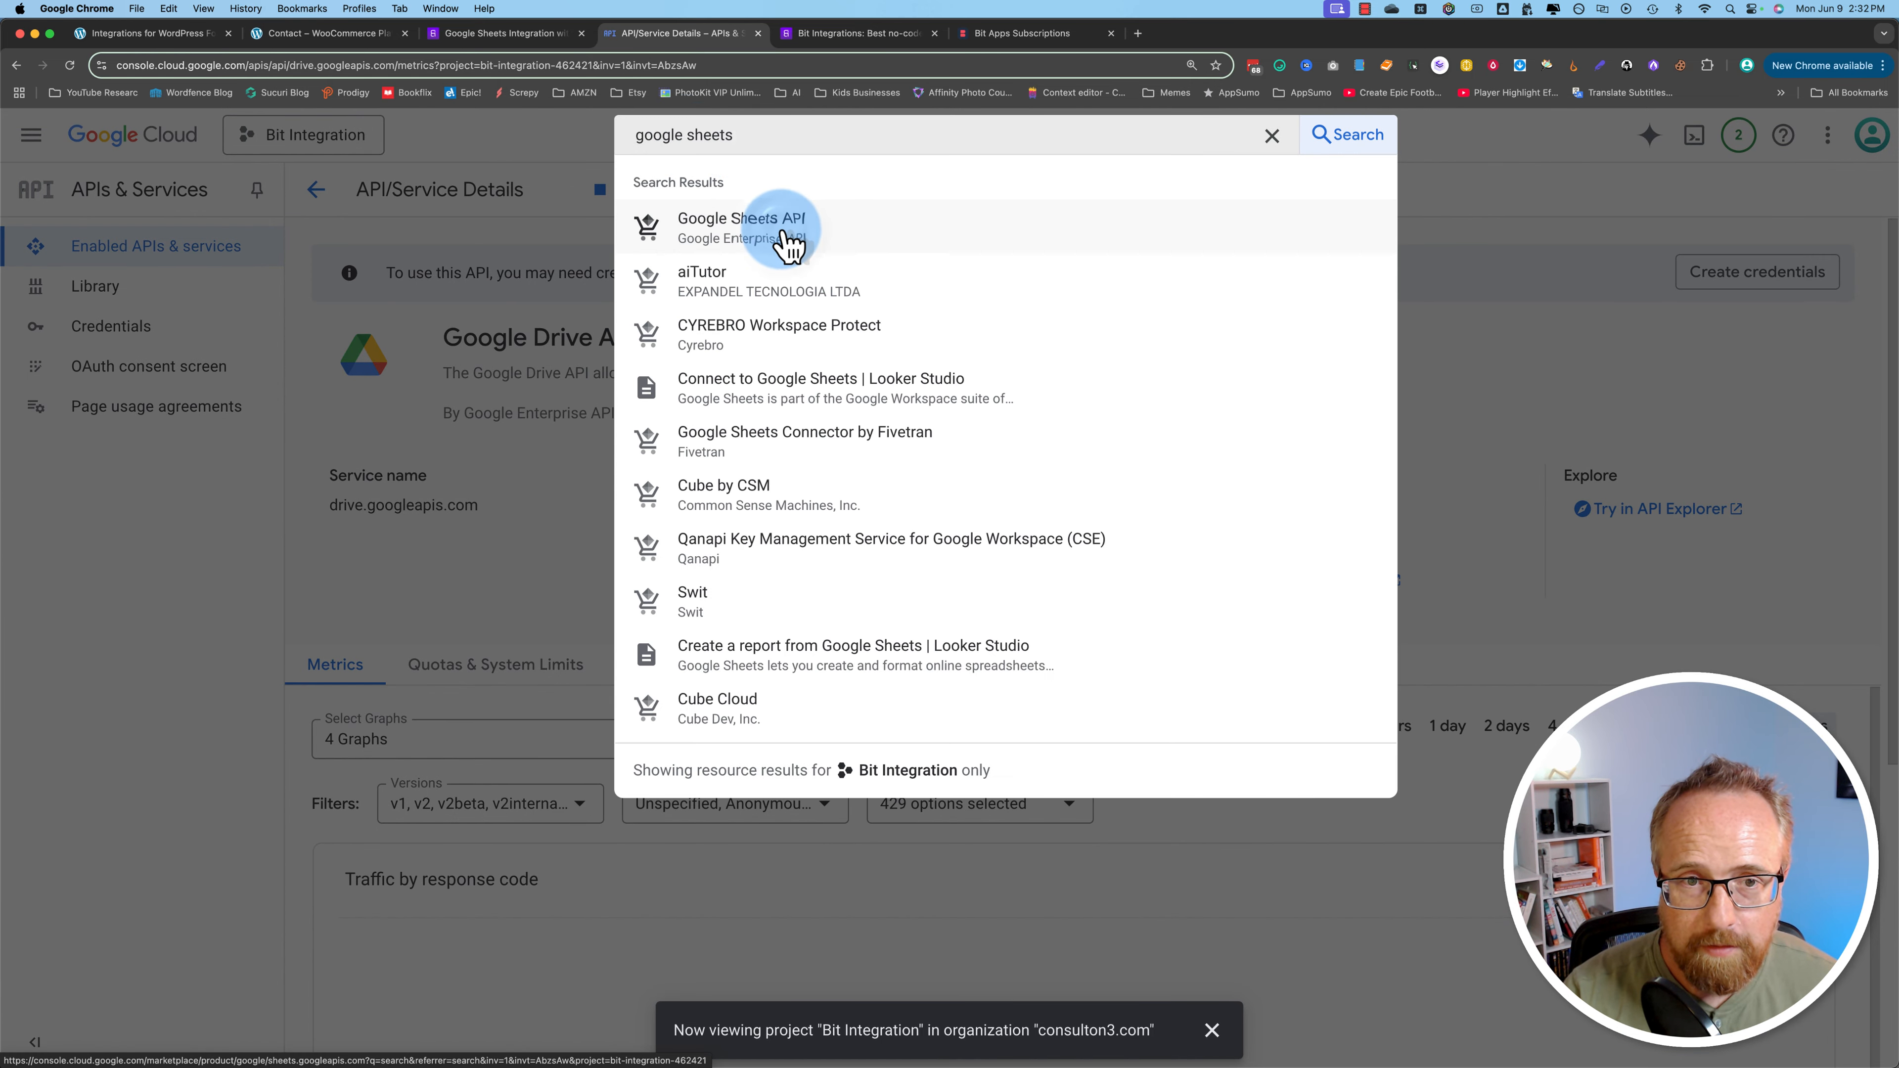
pyautogui.click(788, 244)
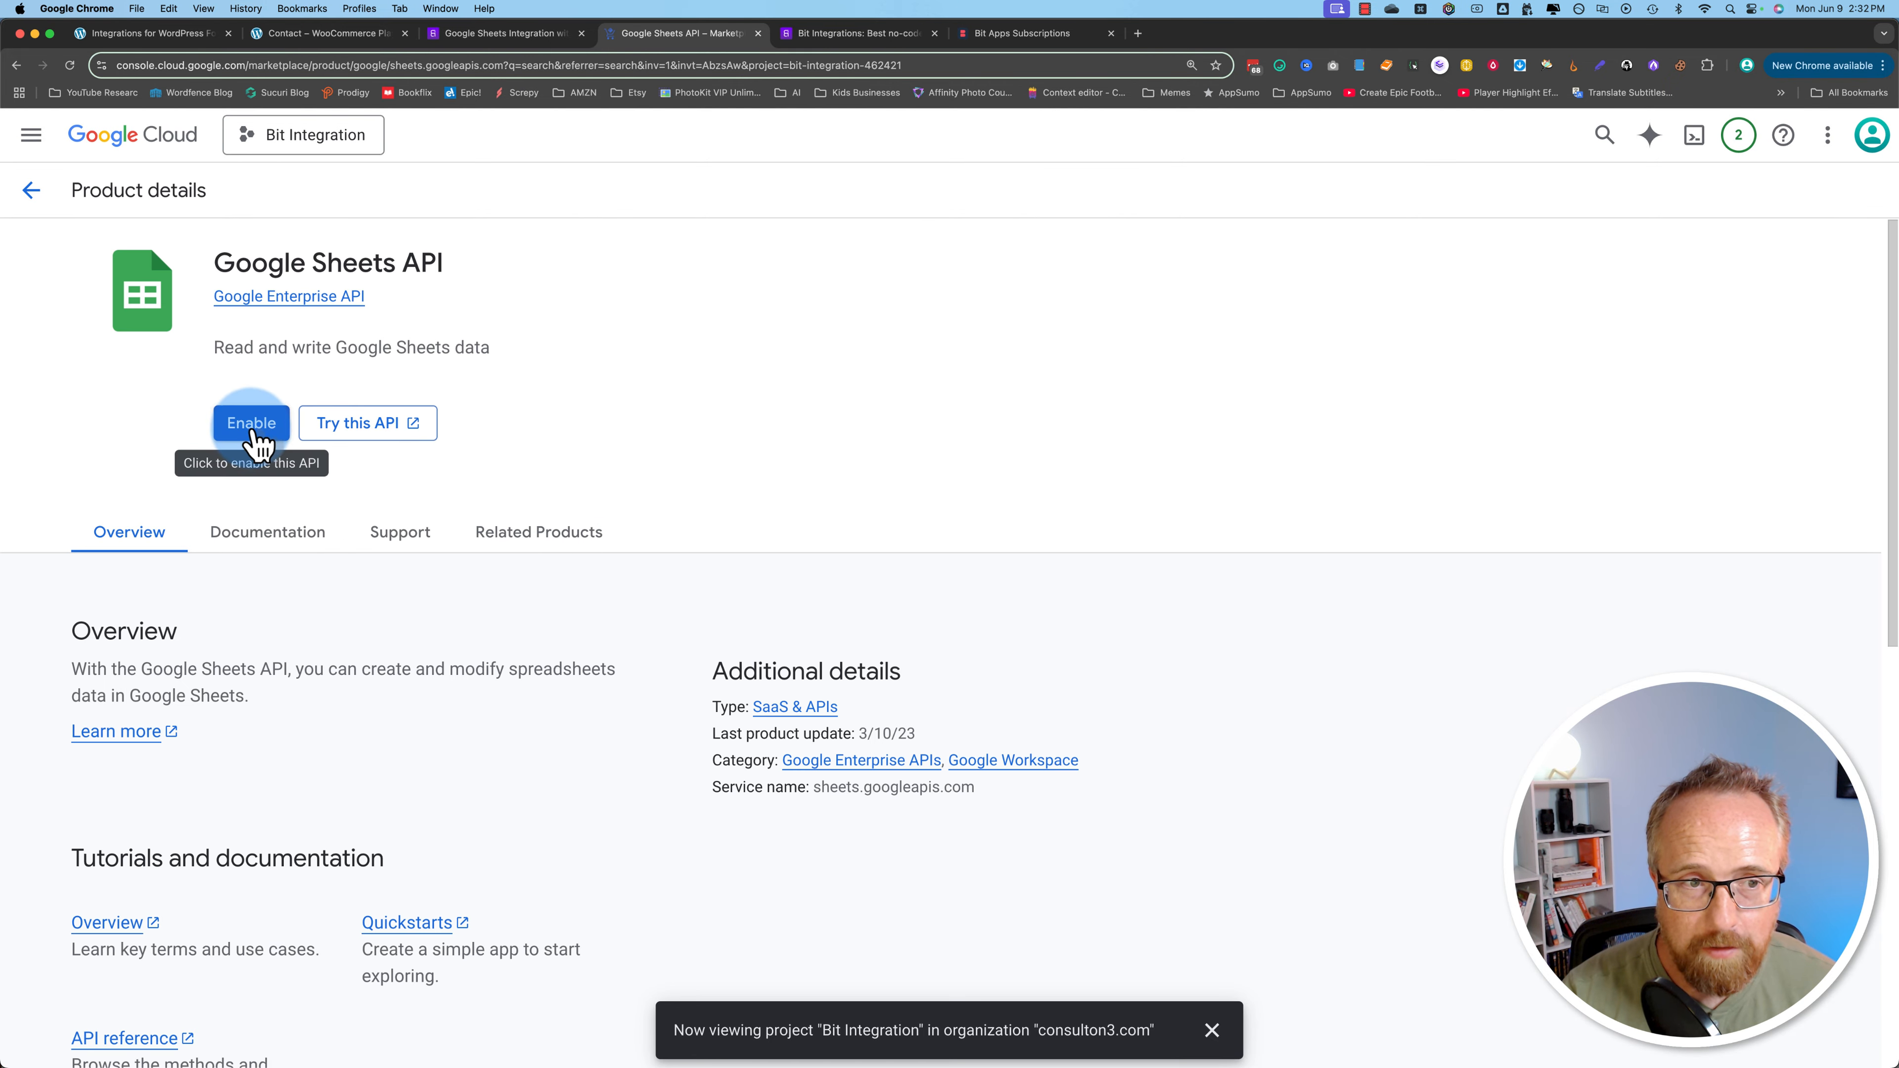
pyautogui.click(255, 434)
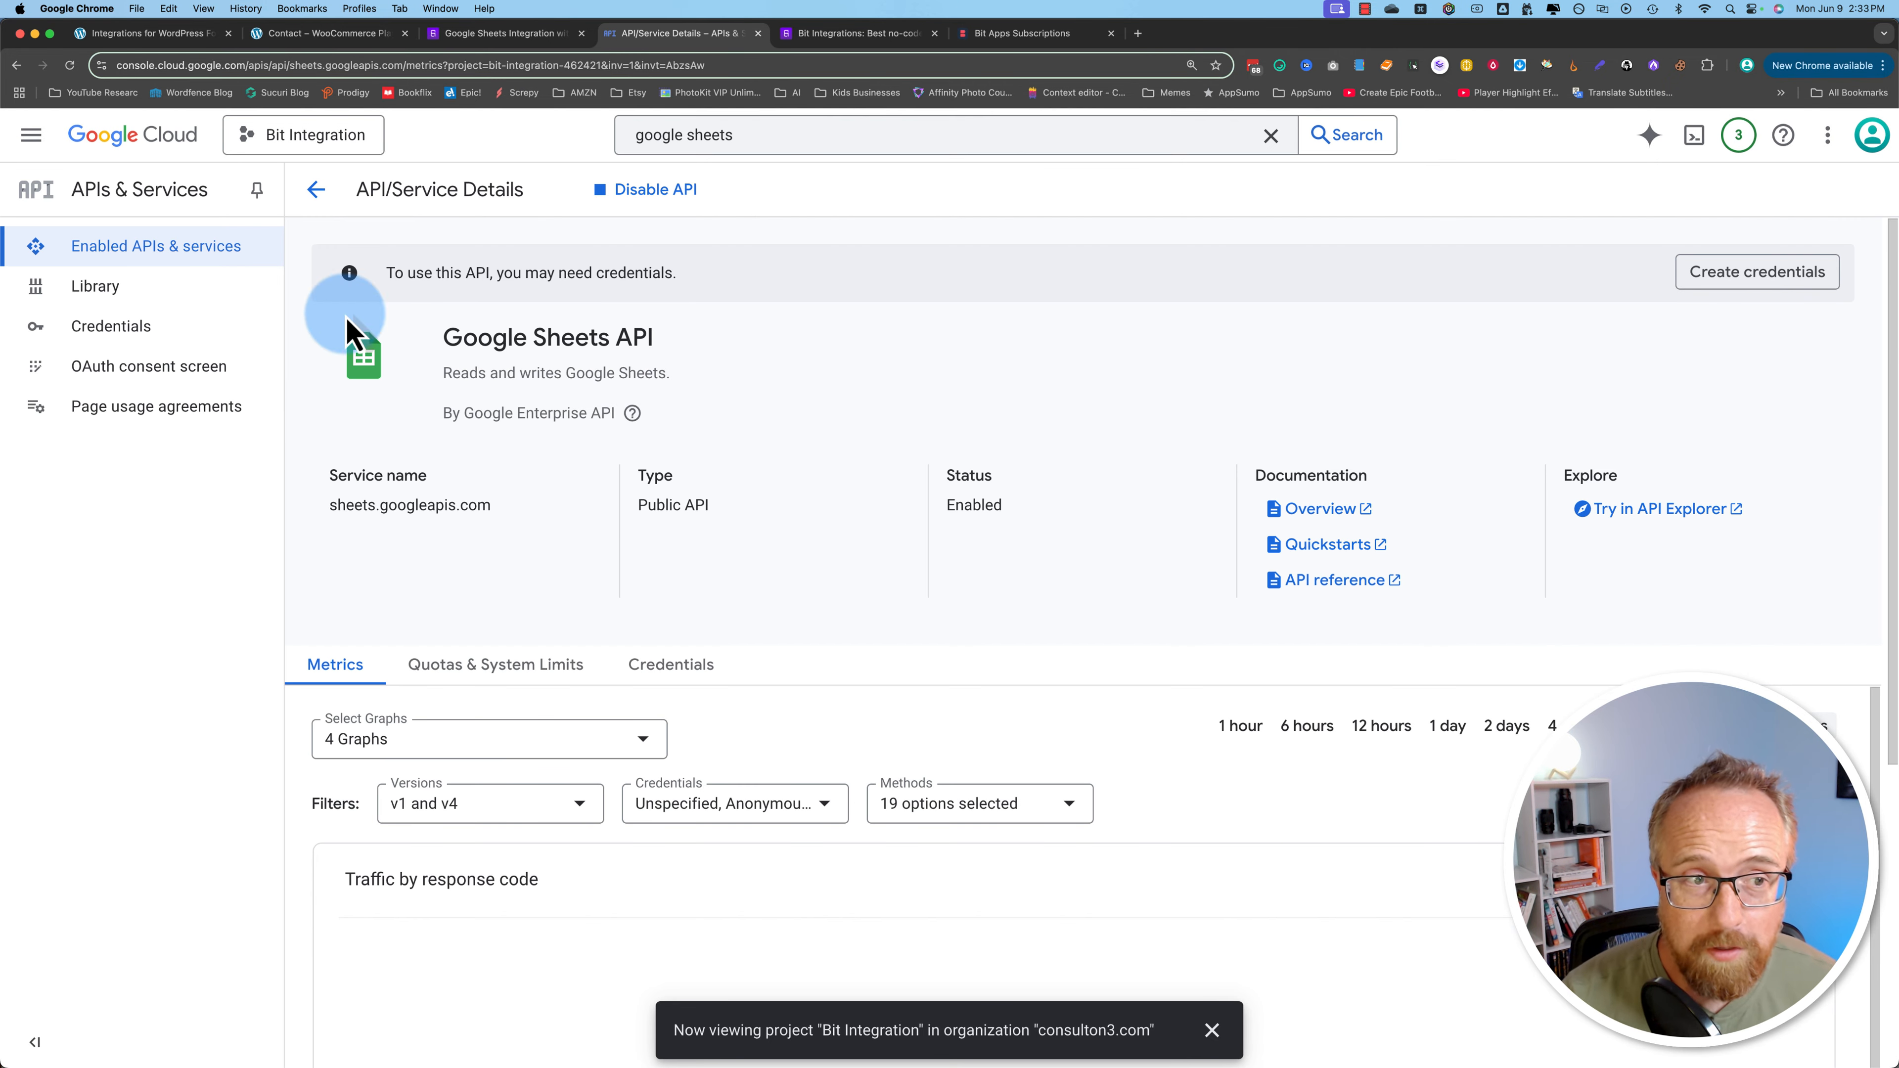
pyautogui.click(131, 382)
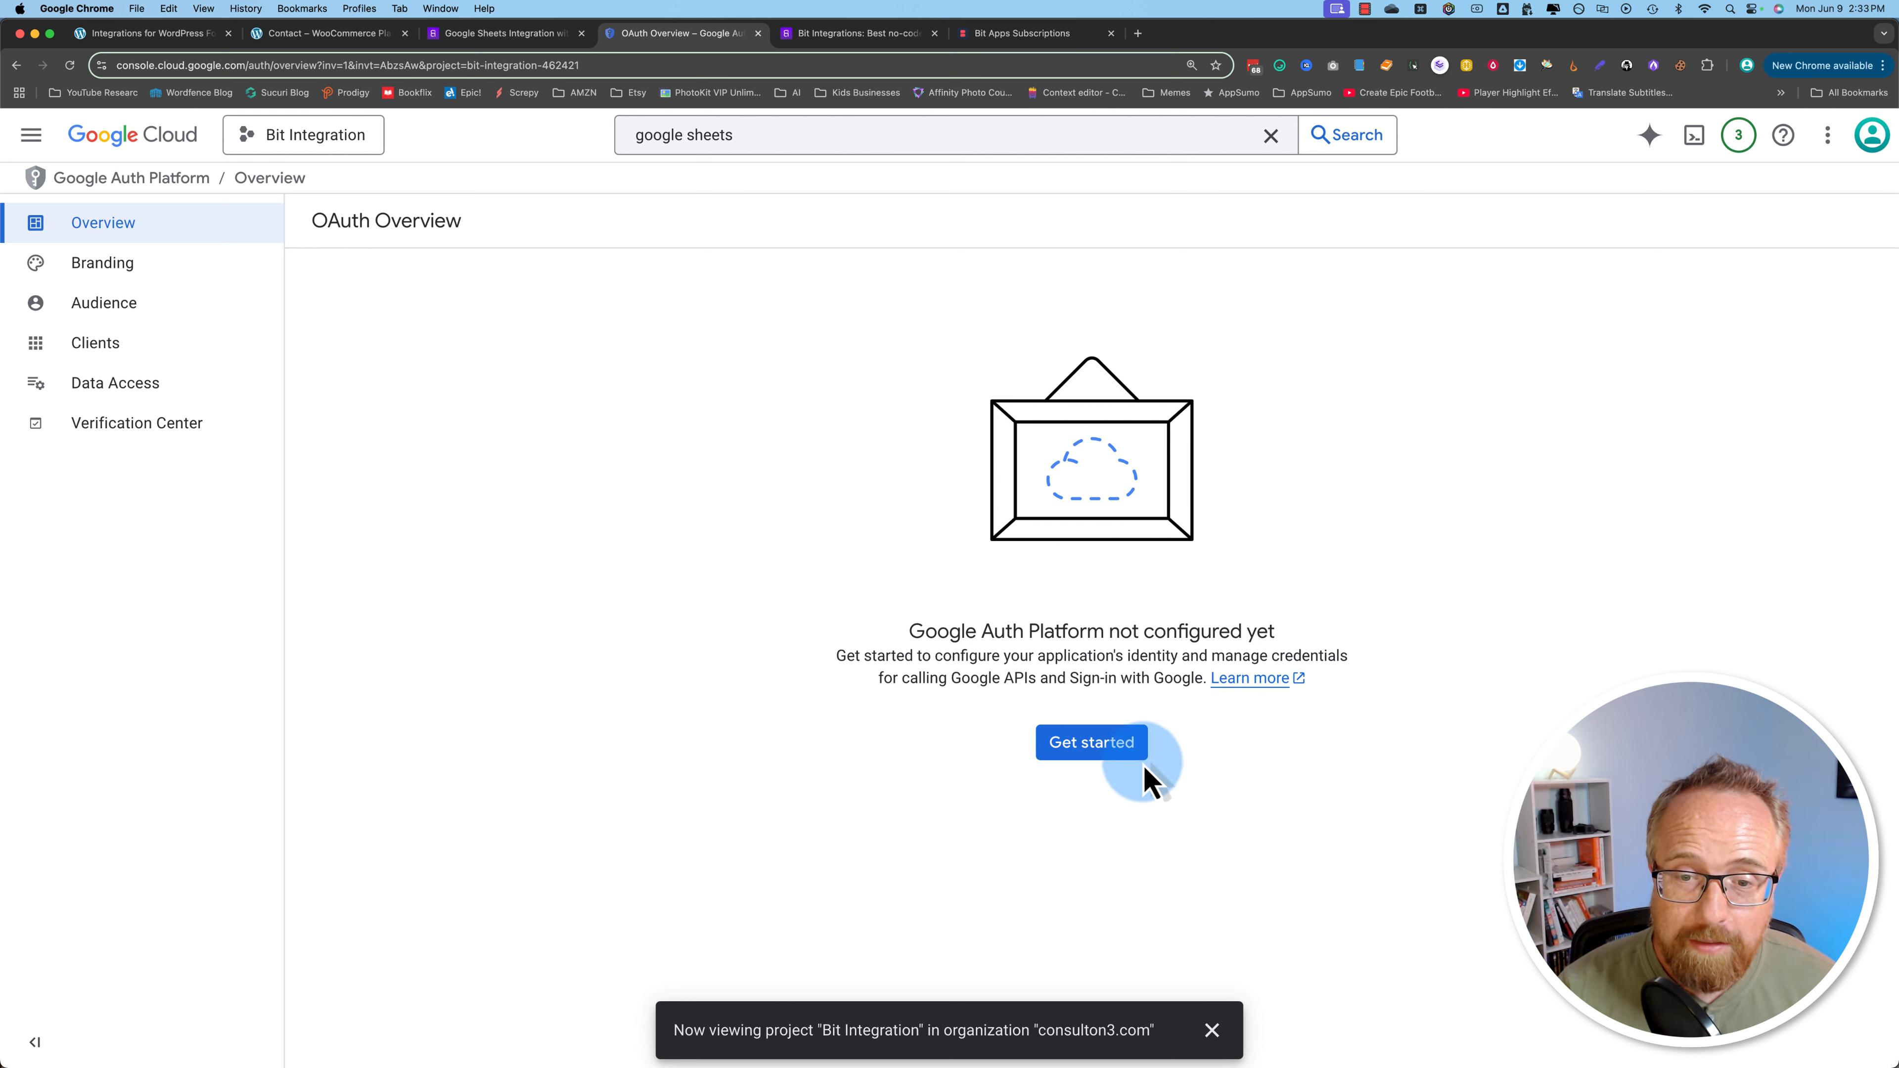
# Step: Start the OAuth configuration with the app name and the account's address as support email
pyautogui.click(1113, 751)
pyautogui.click(403, 371)
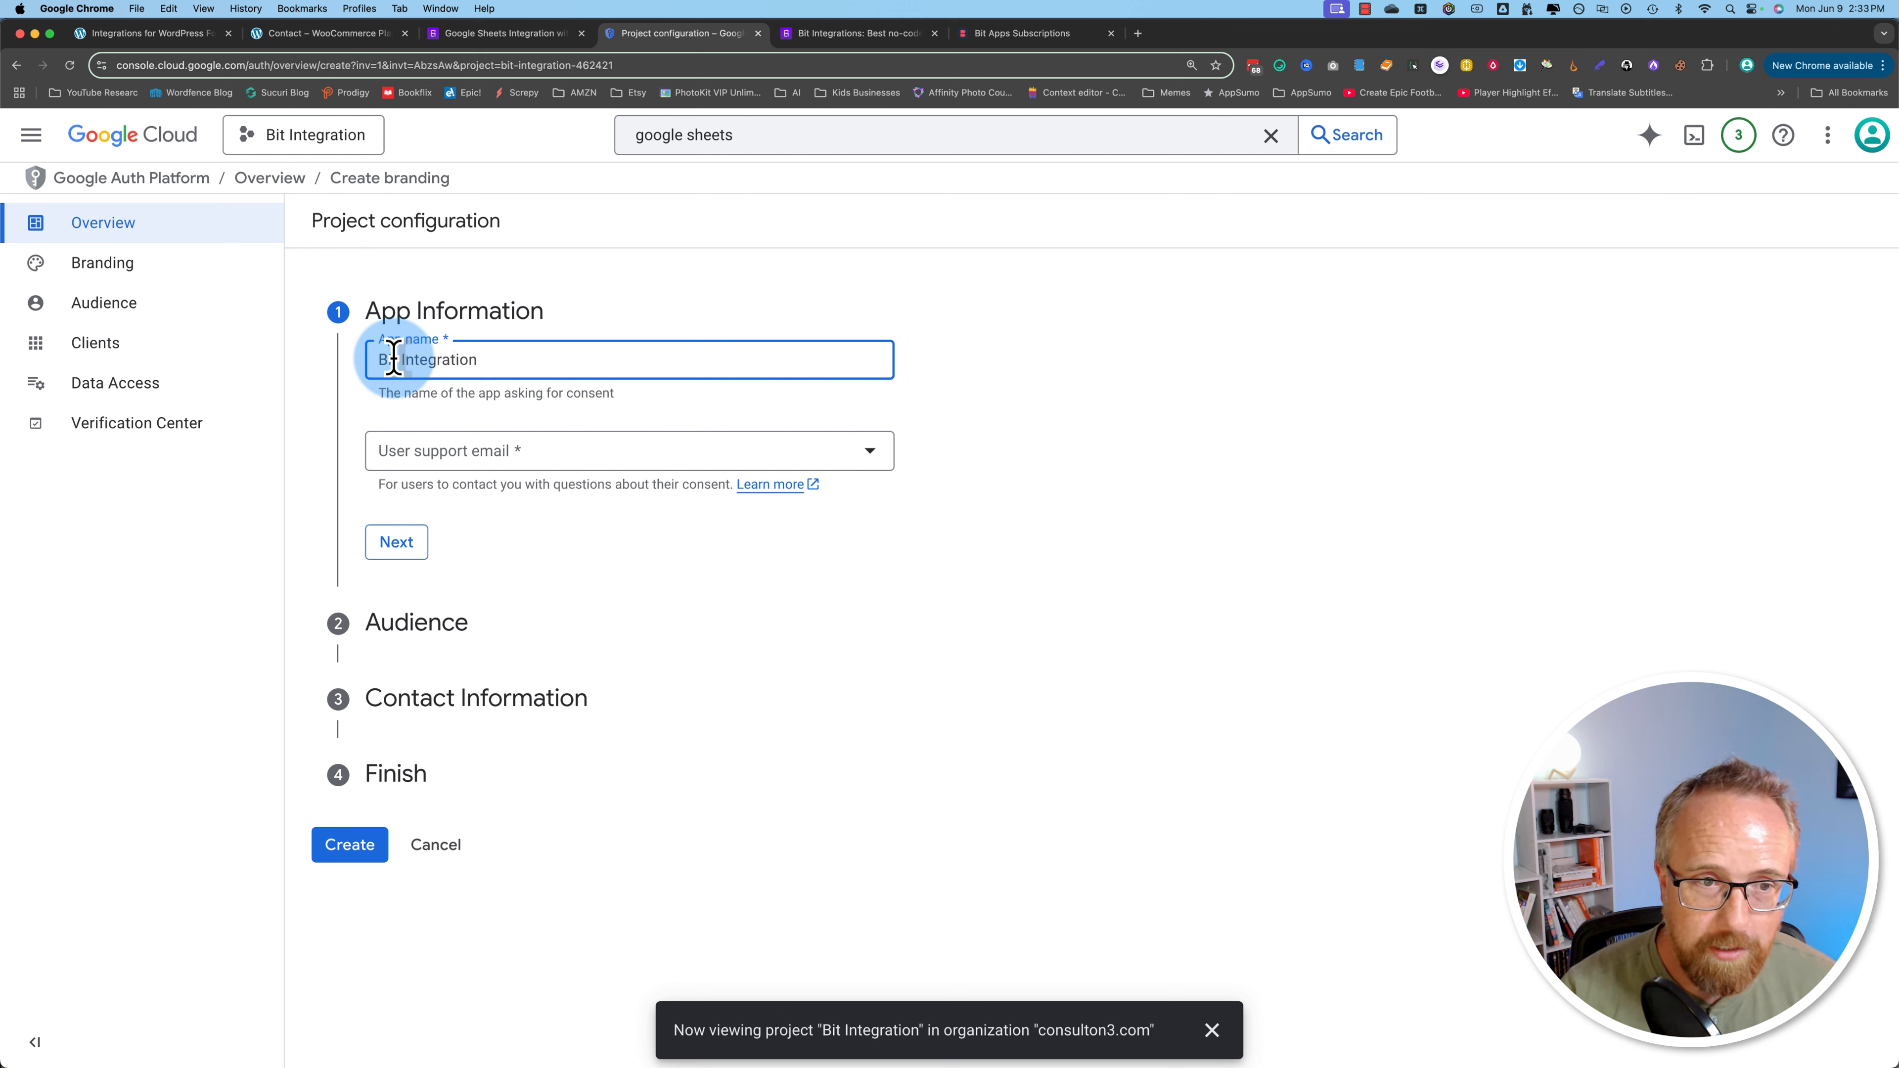
pyautogui.click(538, 453)
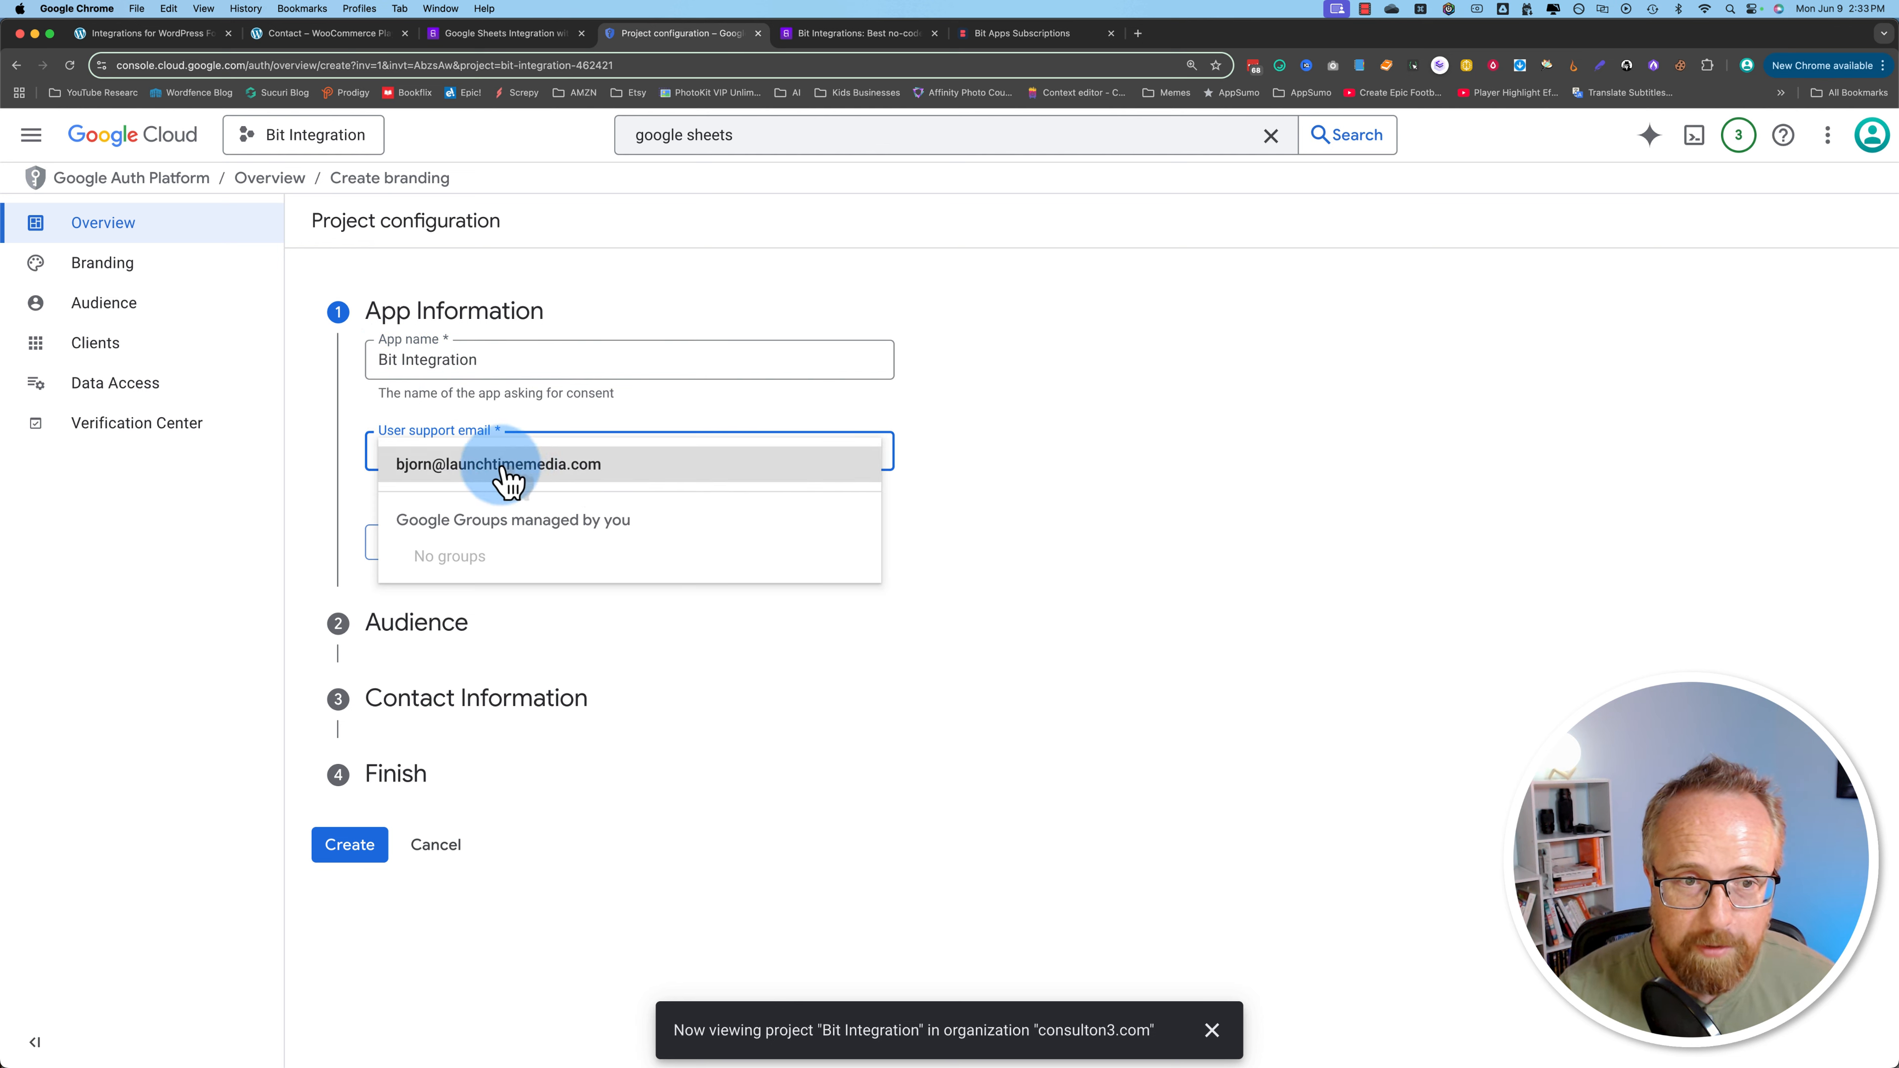
pyautogui.click(485, 468)
pyautogui.click(397, 540)
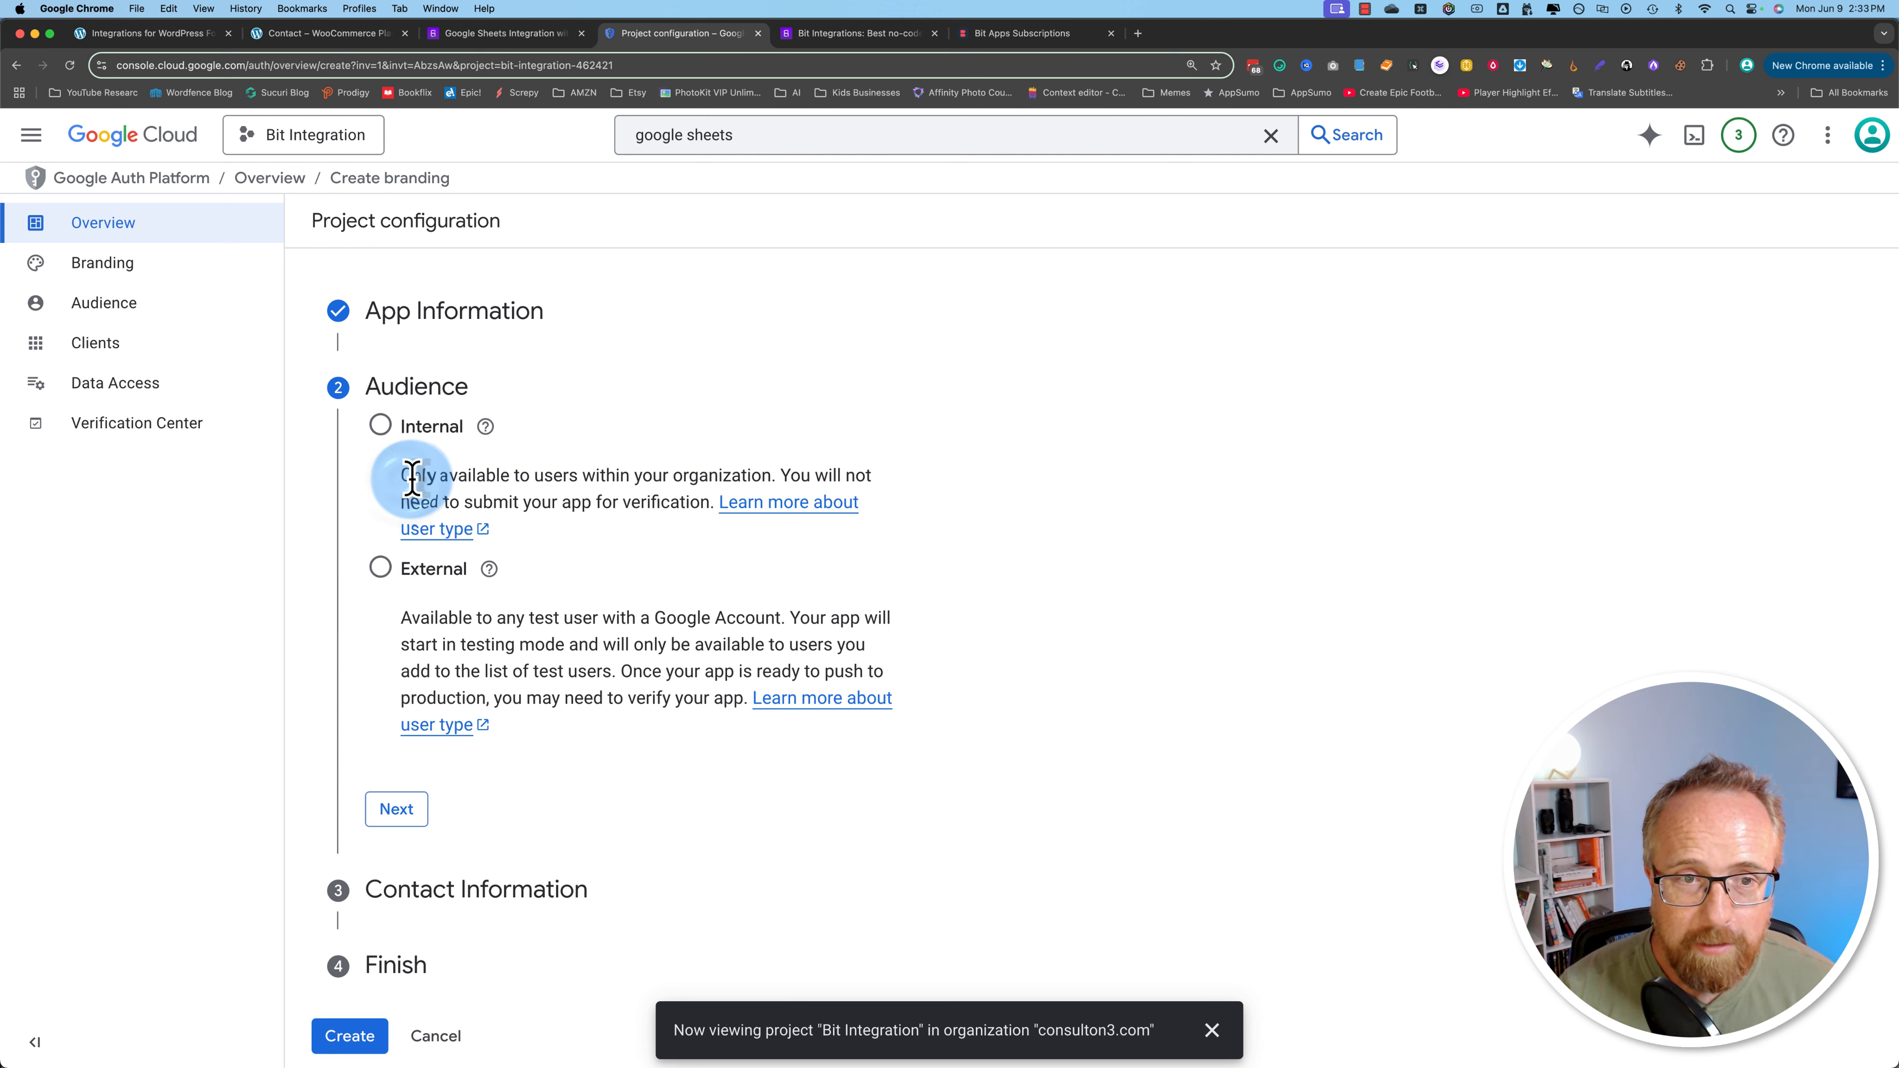
# Step: Compare the audience options and choose Internal
pyautogui.moveTo(412, 479); pyautogui.dragTo(772, 473)
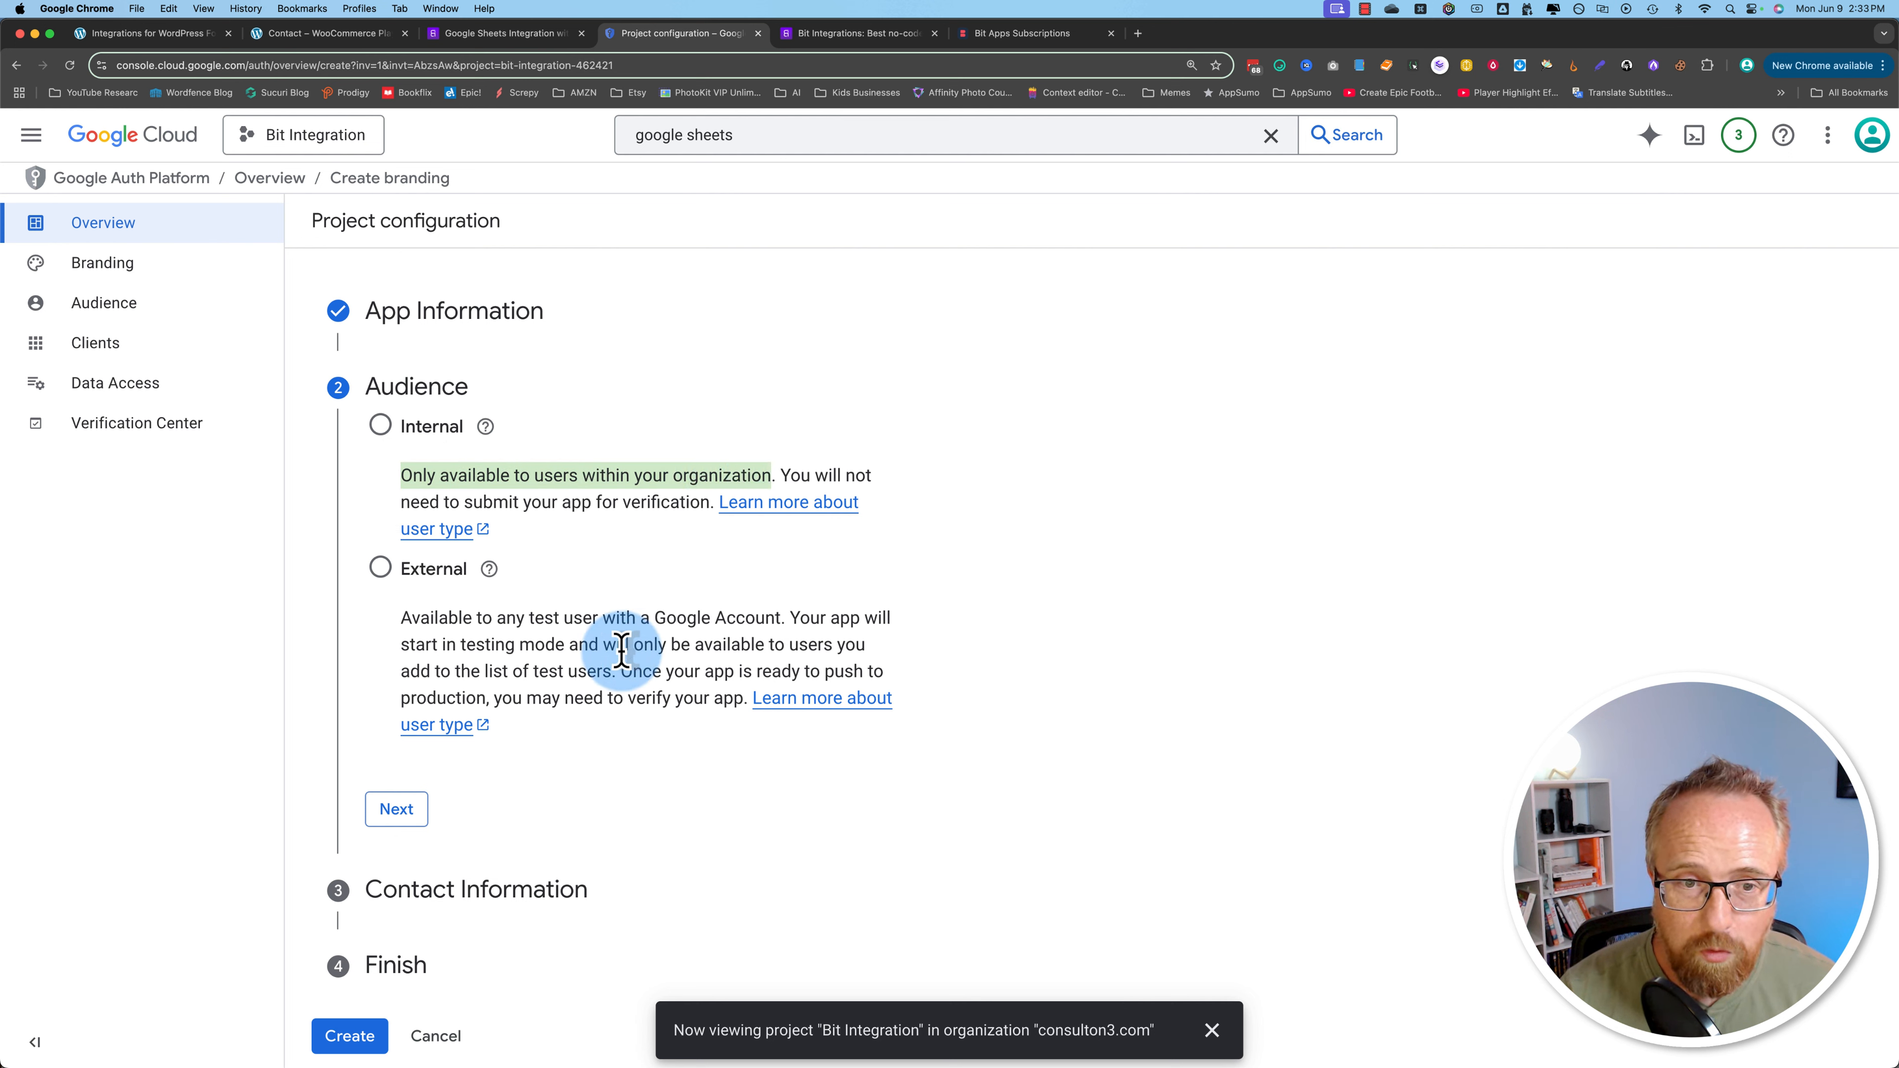
pyautogui.moveTo(397, 627); pyautogui.dragTo(790, 616)
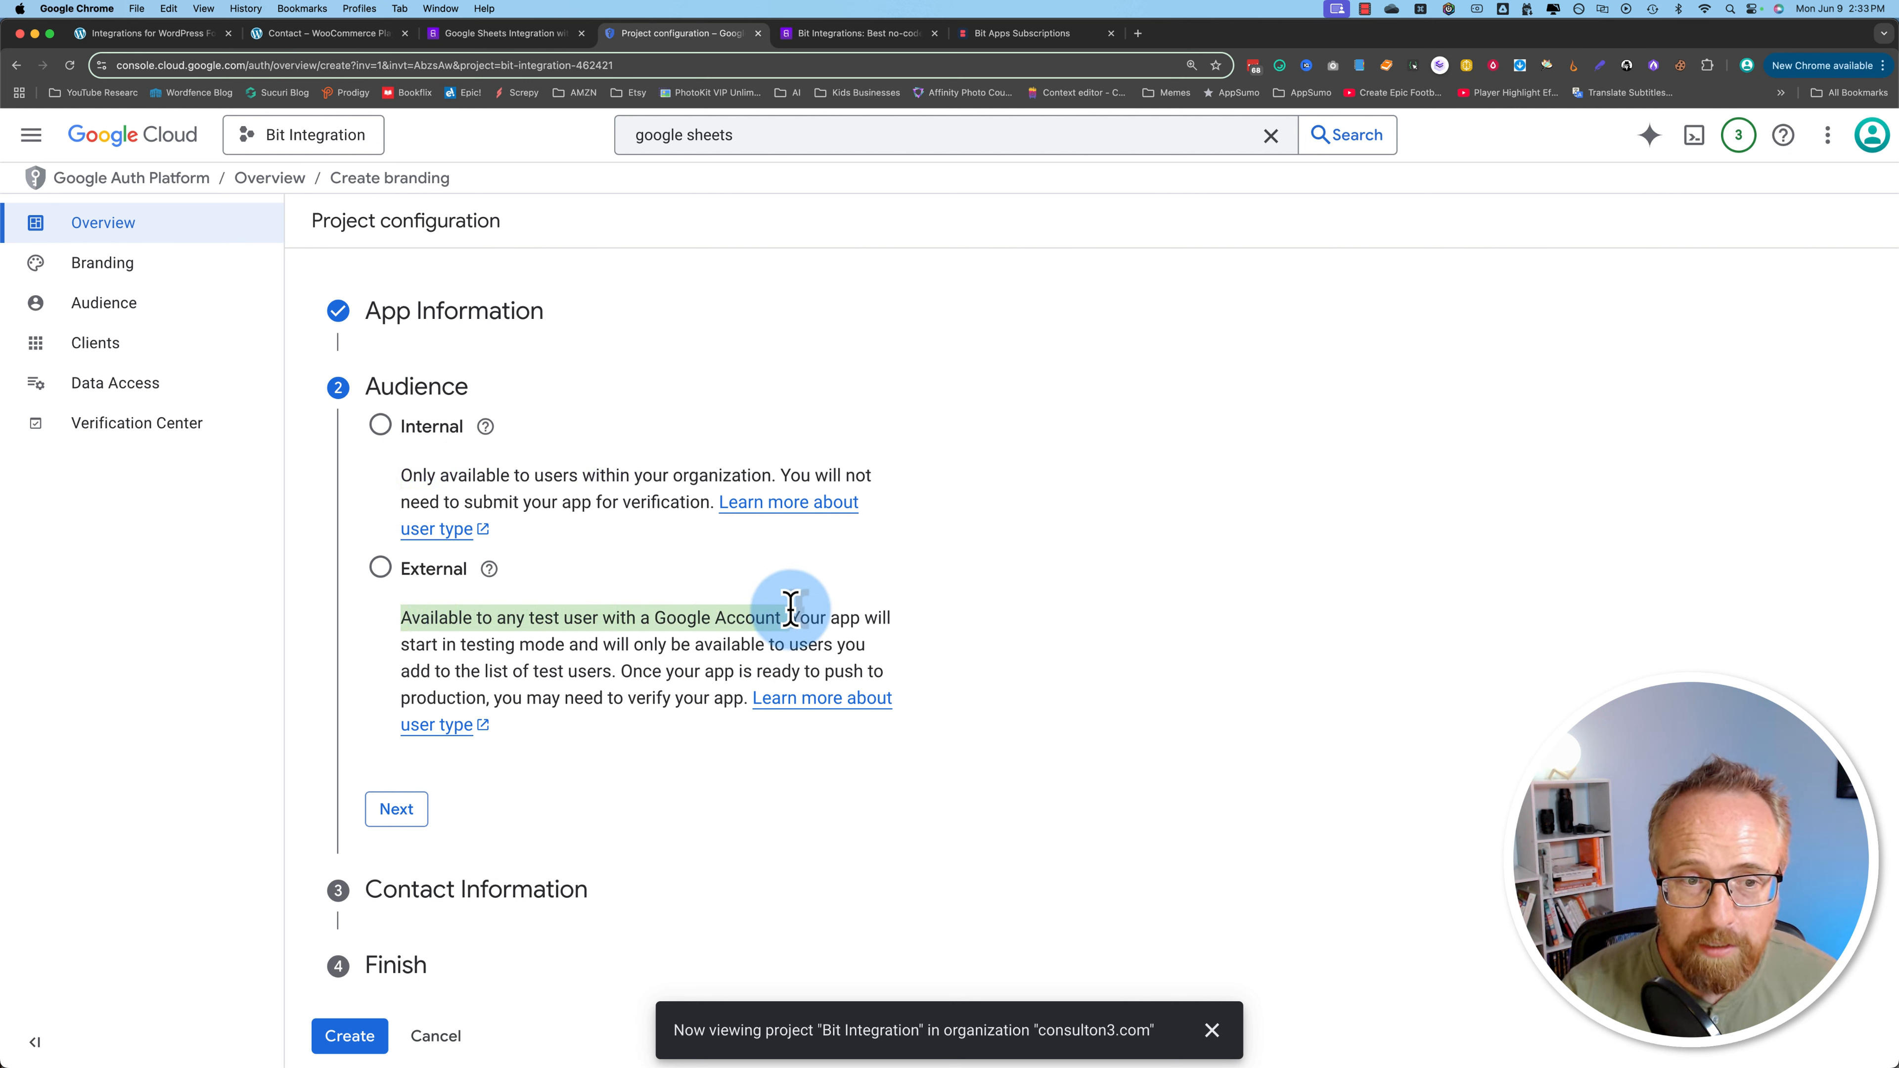
pyautogui.click(381, 428)
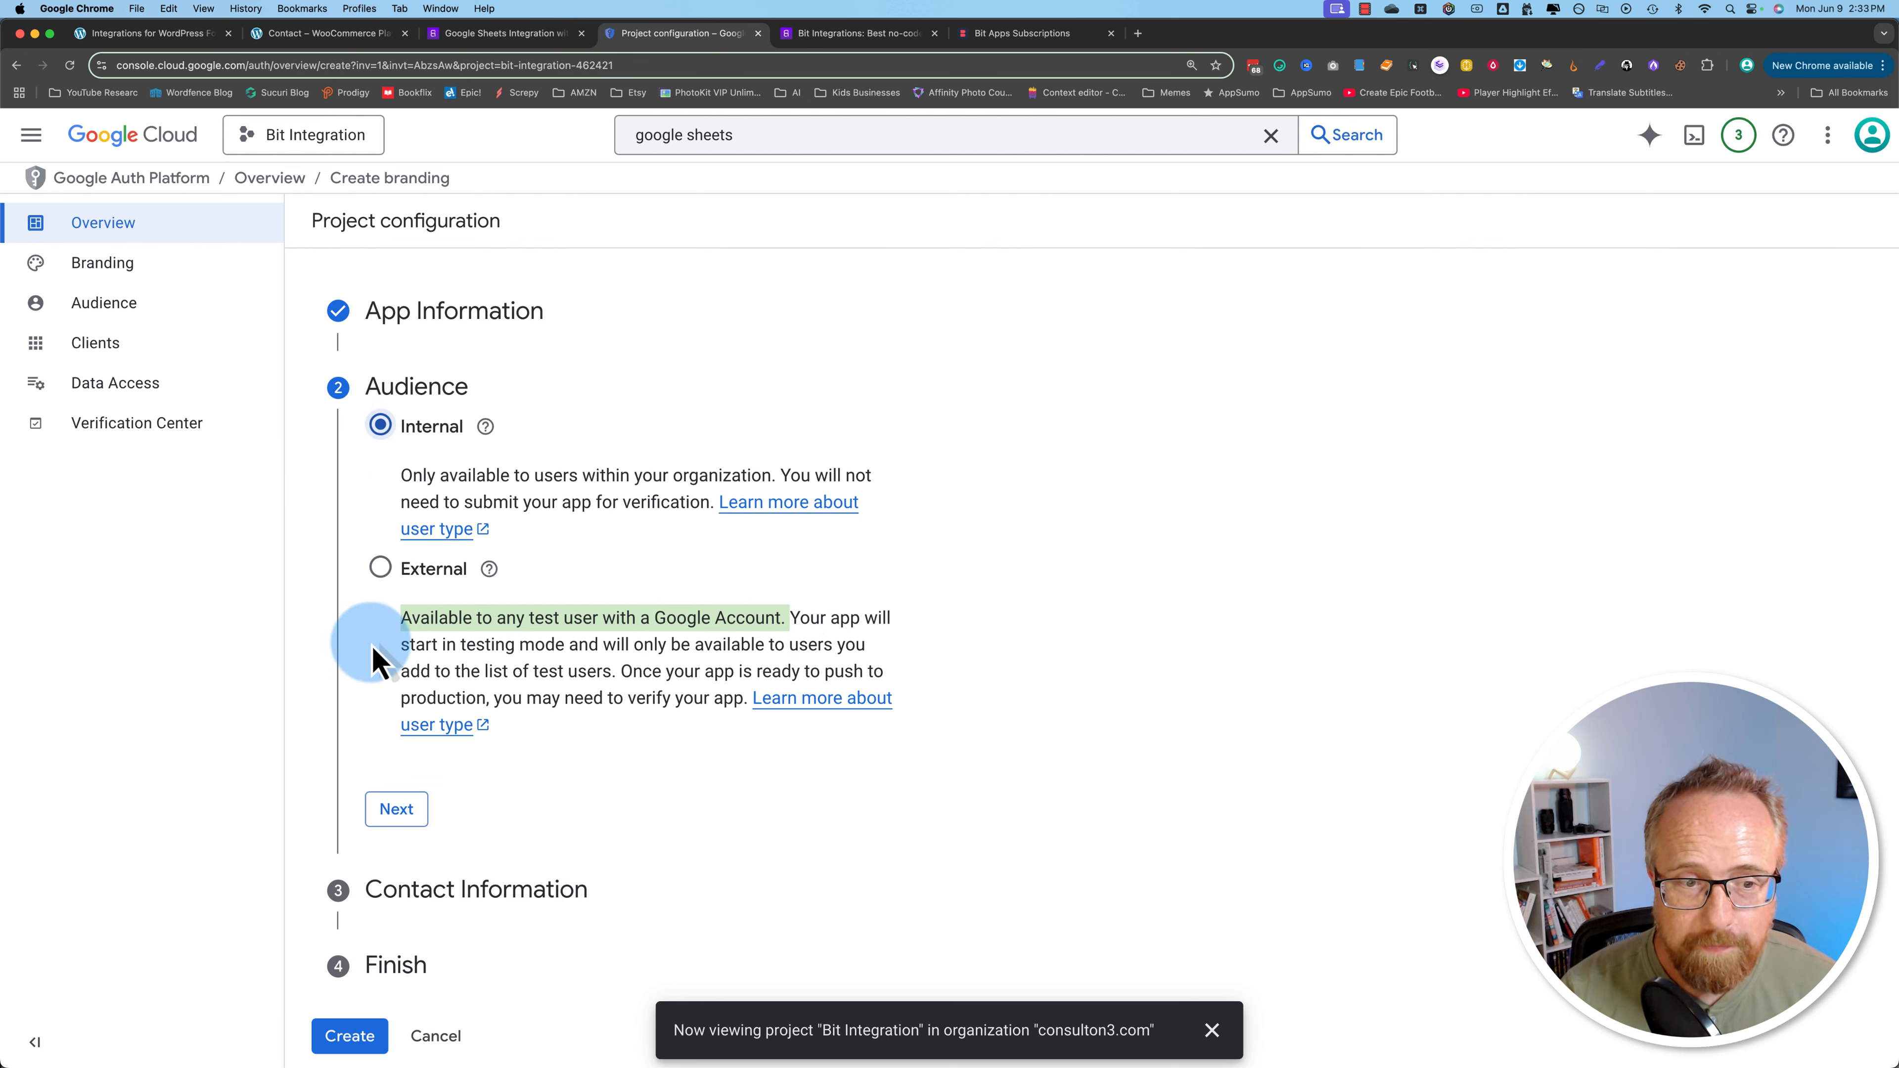
pyautogui.click(396, 809)
pyautogui.click(343, 534)
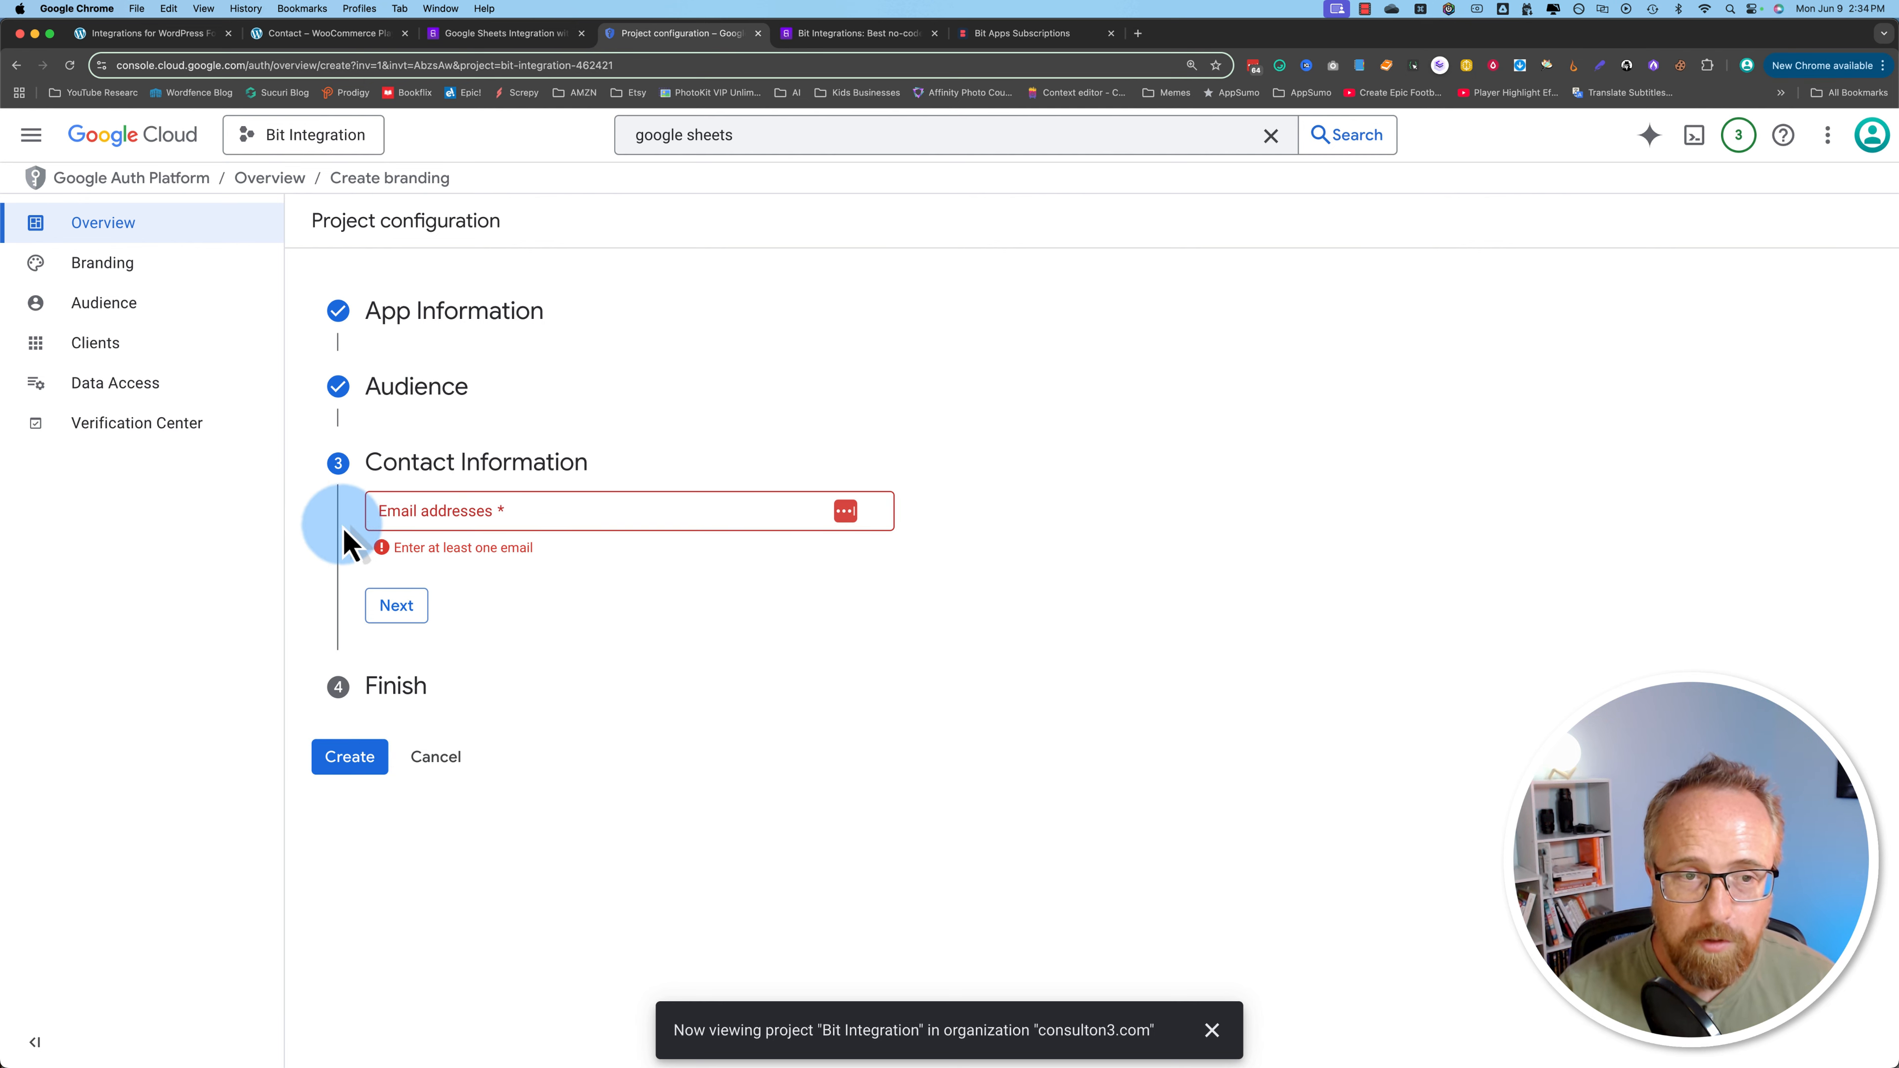
# Step: Enter the contact email address, accept the User Data Policy and create the configuration
pyautogui.click(390, 516)
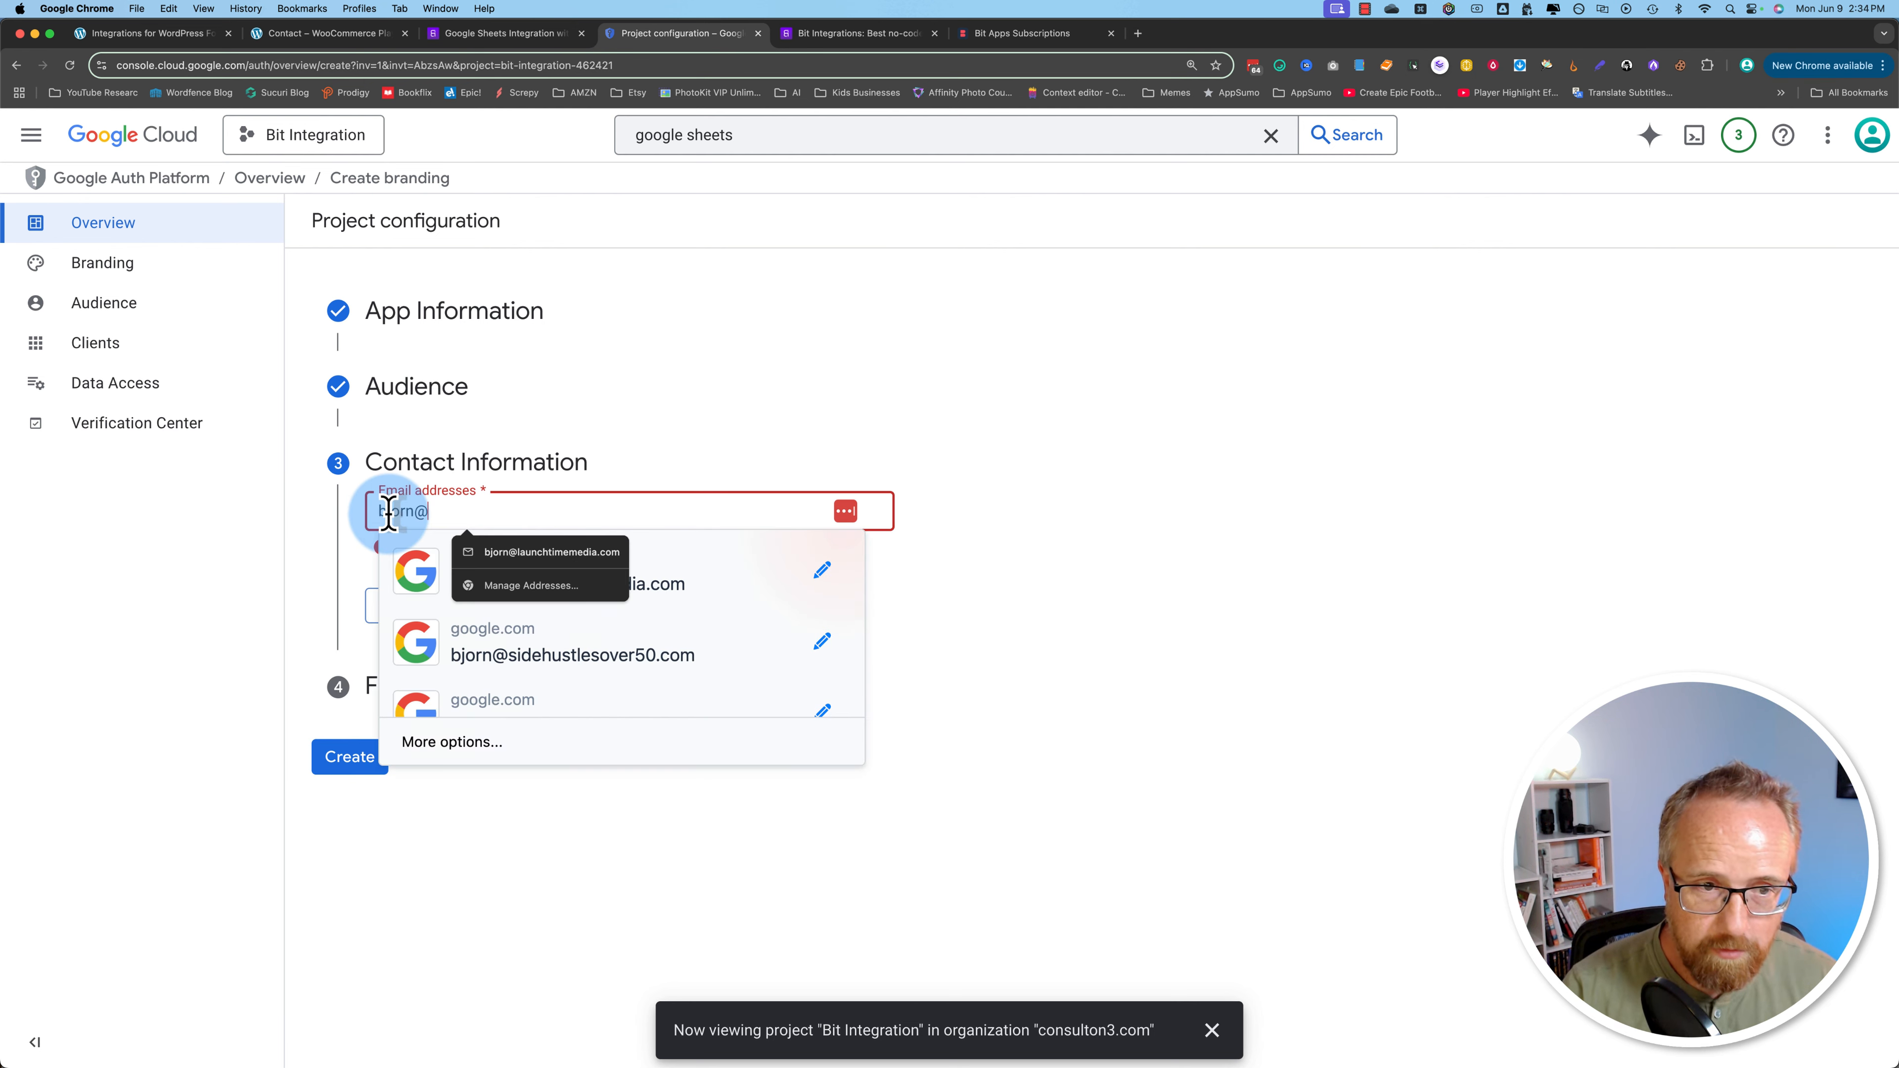
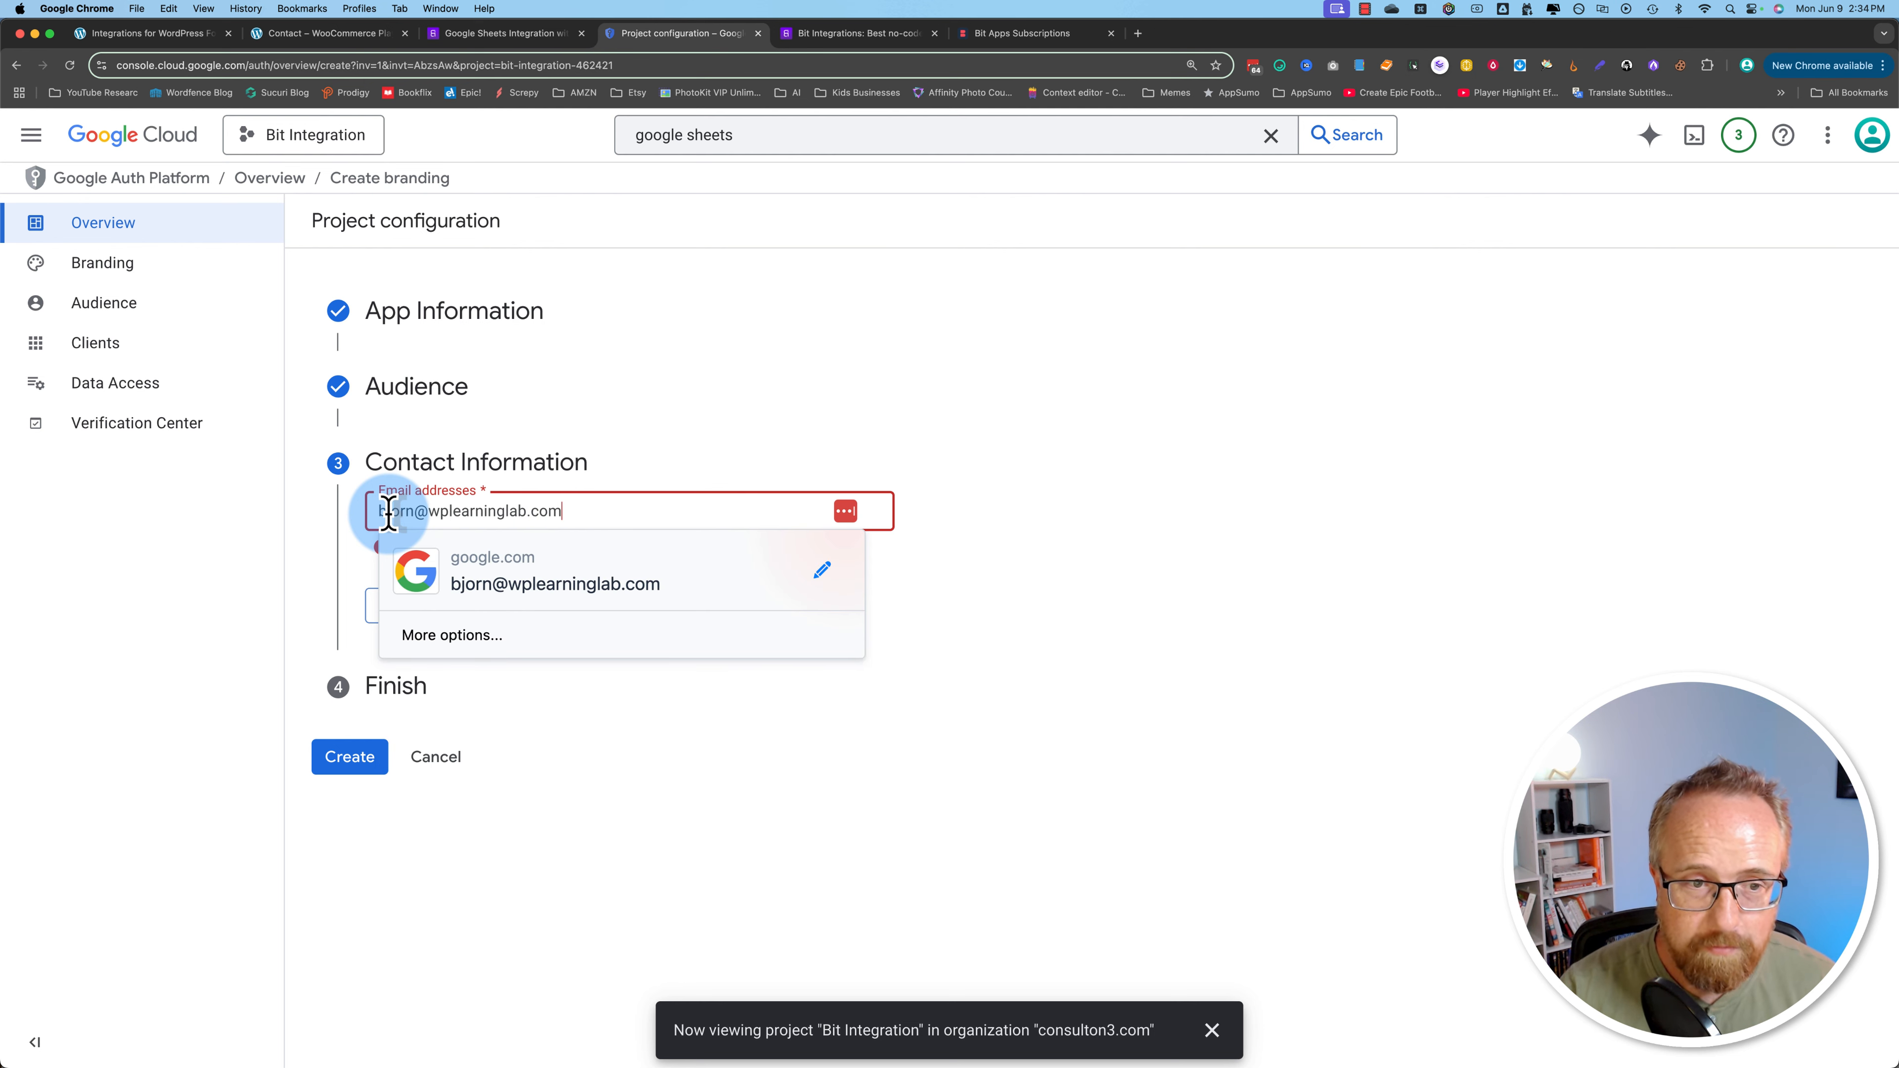
pyautogui.press('Return')
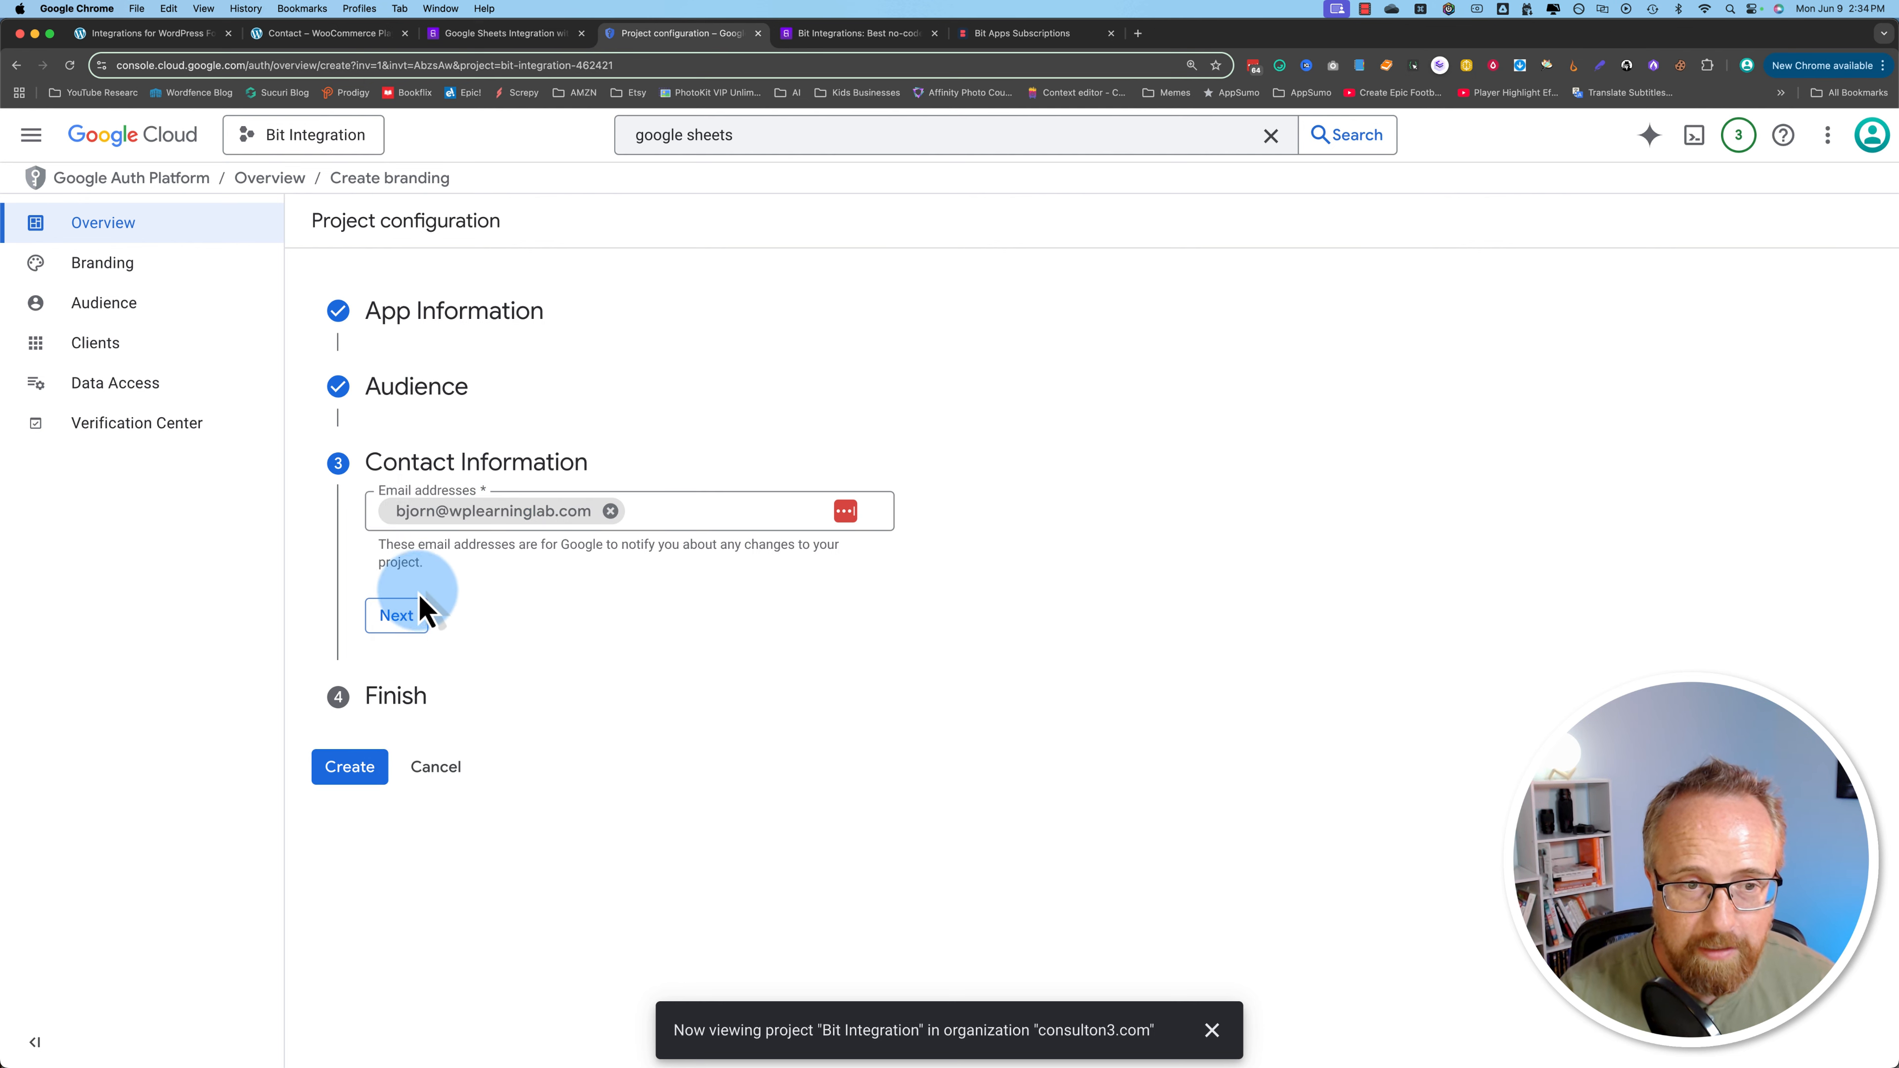
pyautogui.click(398, 614)
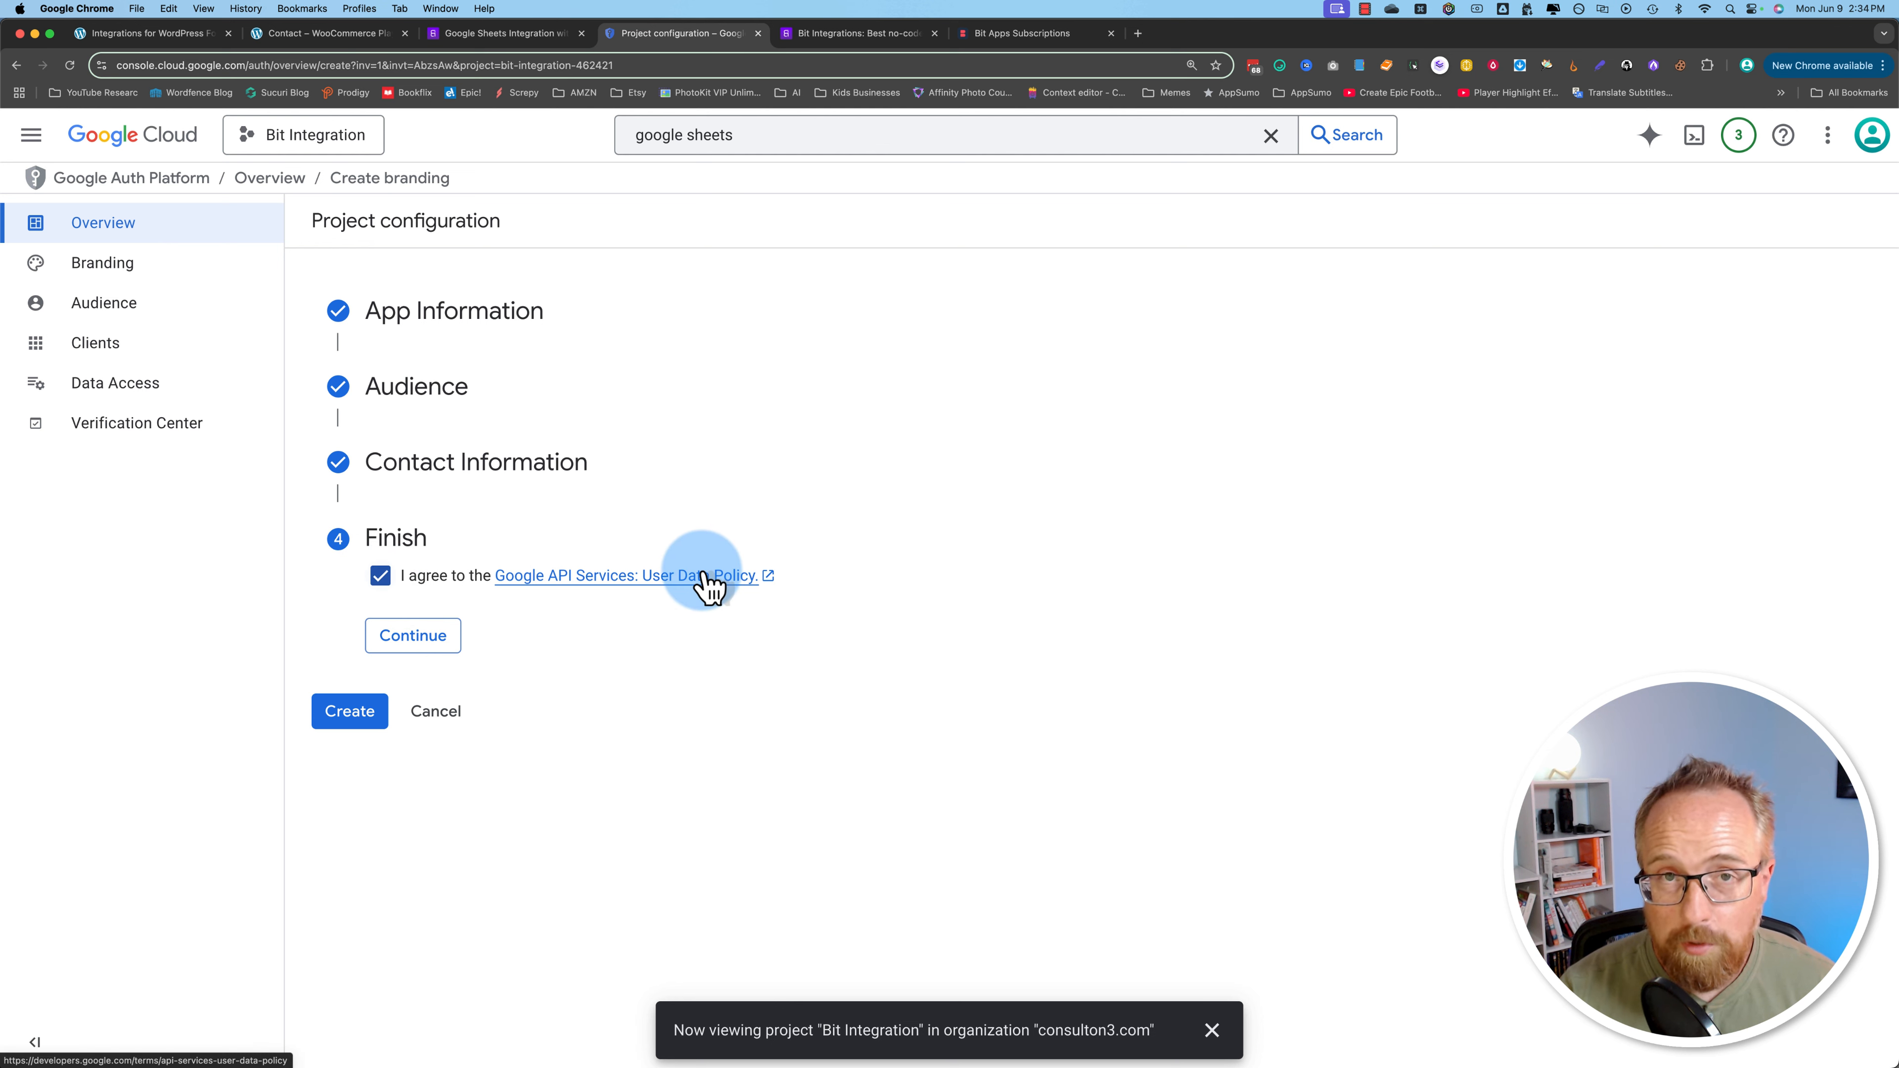
pyautogui.click(370, 640)
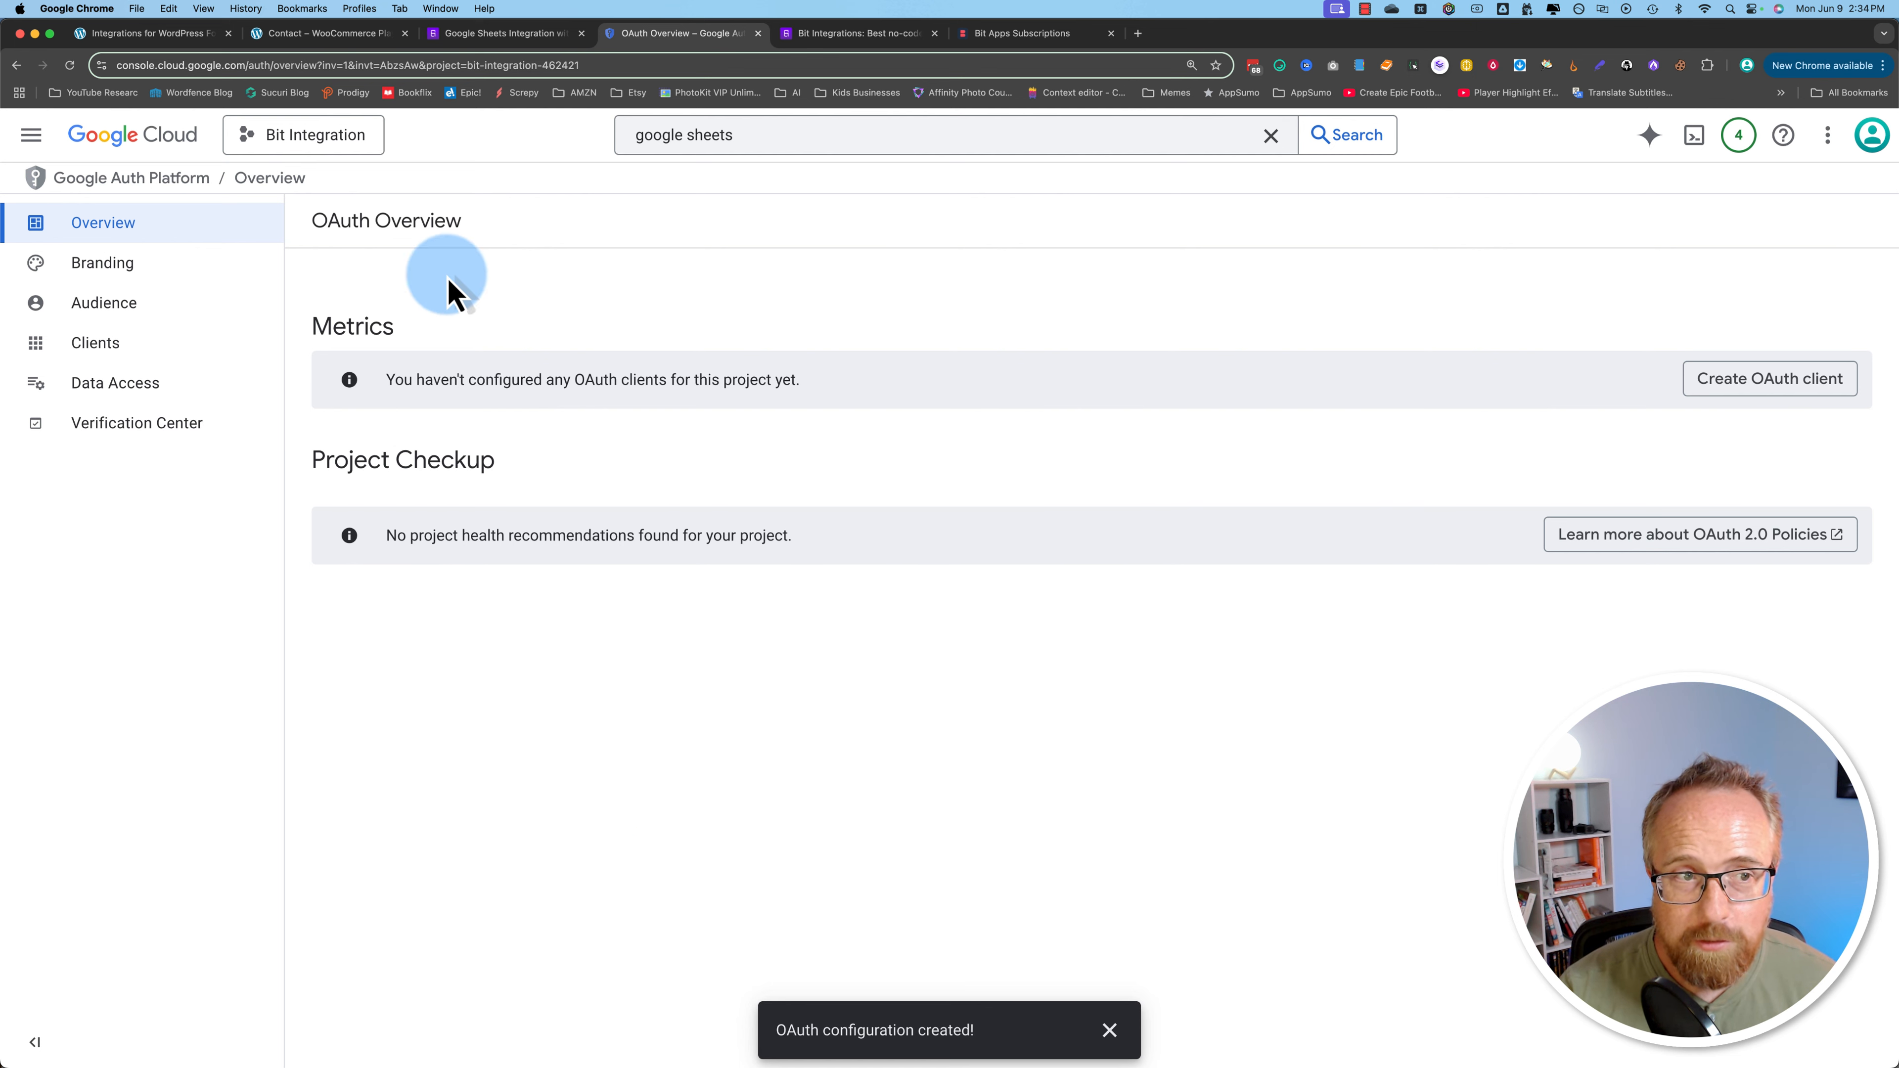
# Step: Switch the audience to External, publish the app to production, and view the Clients list
pyautogui.click(94, 318)
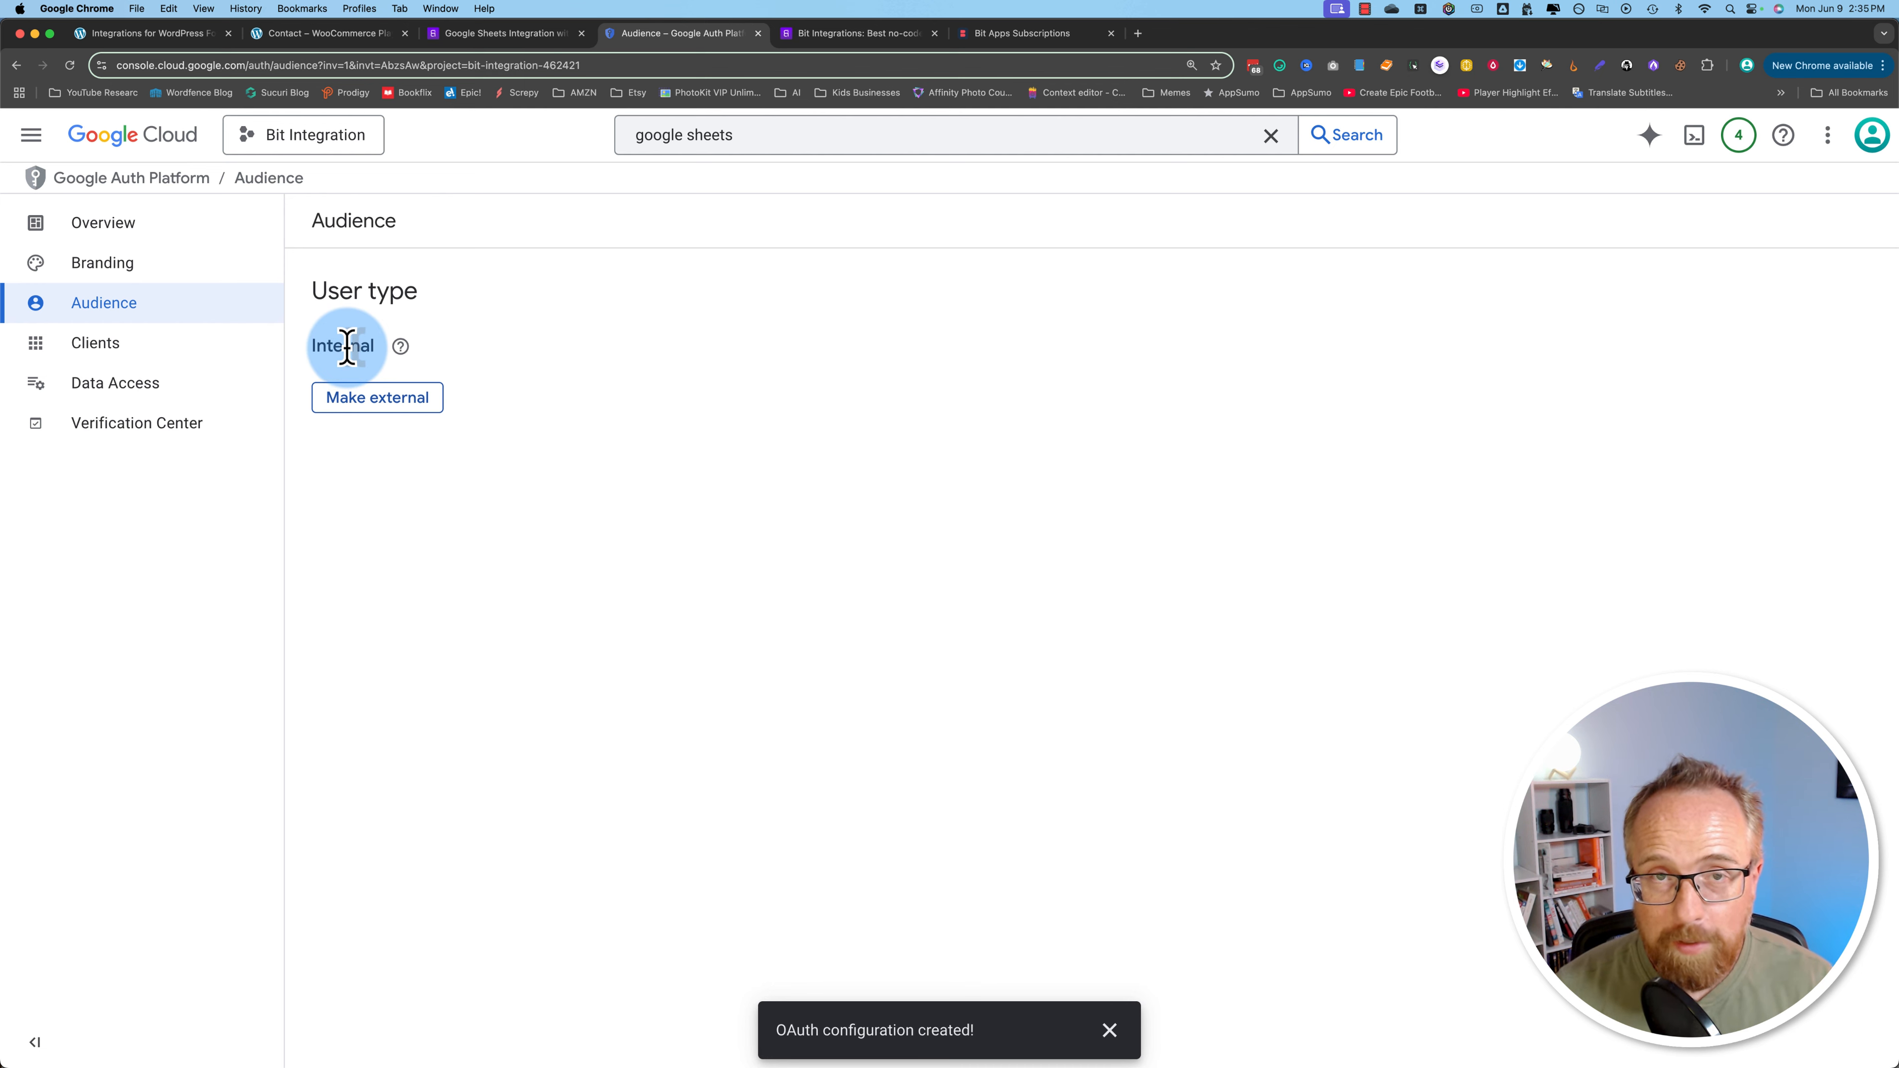
pyautogui.click(381, 404)
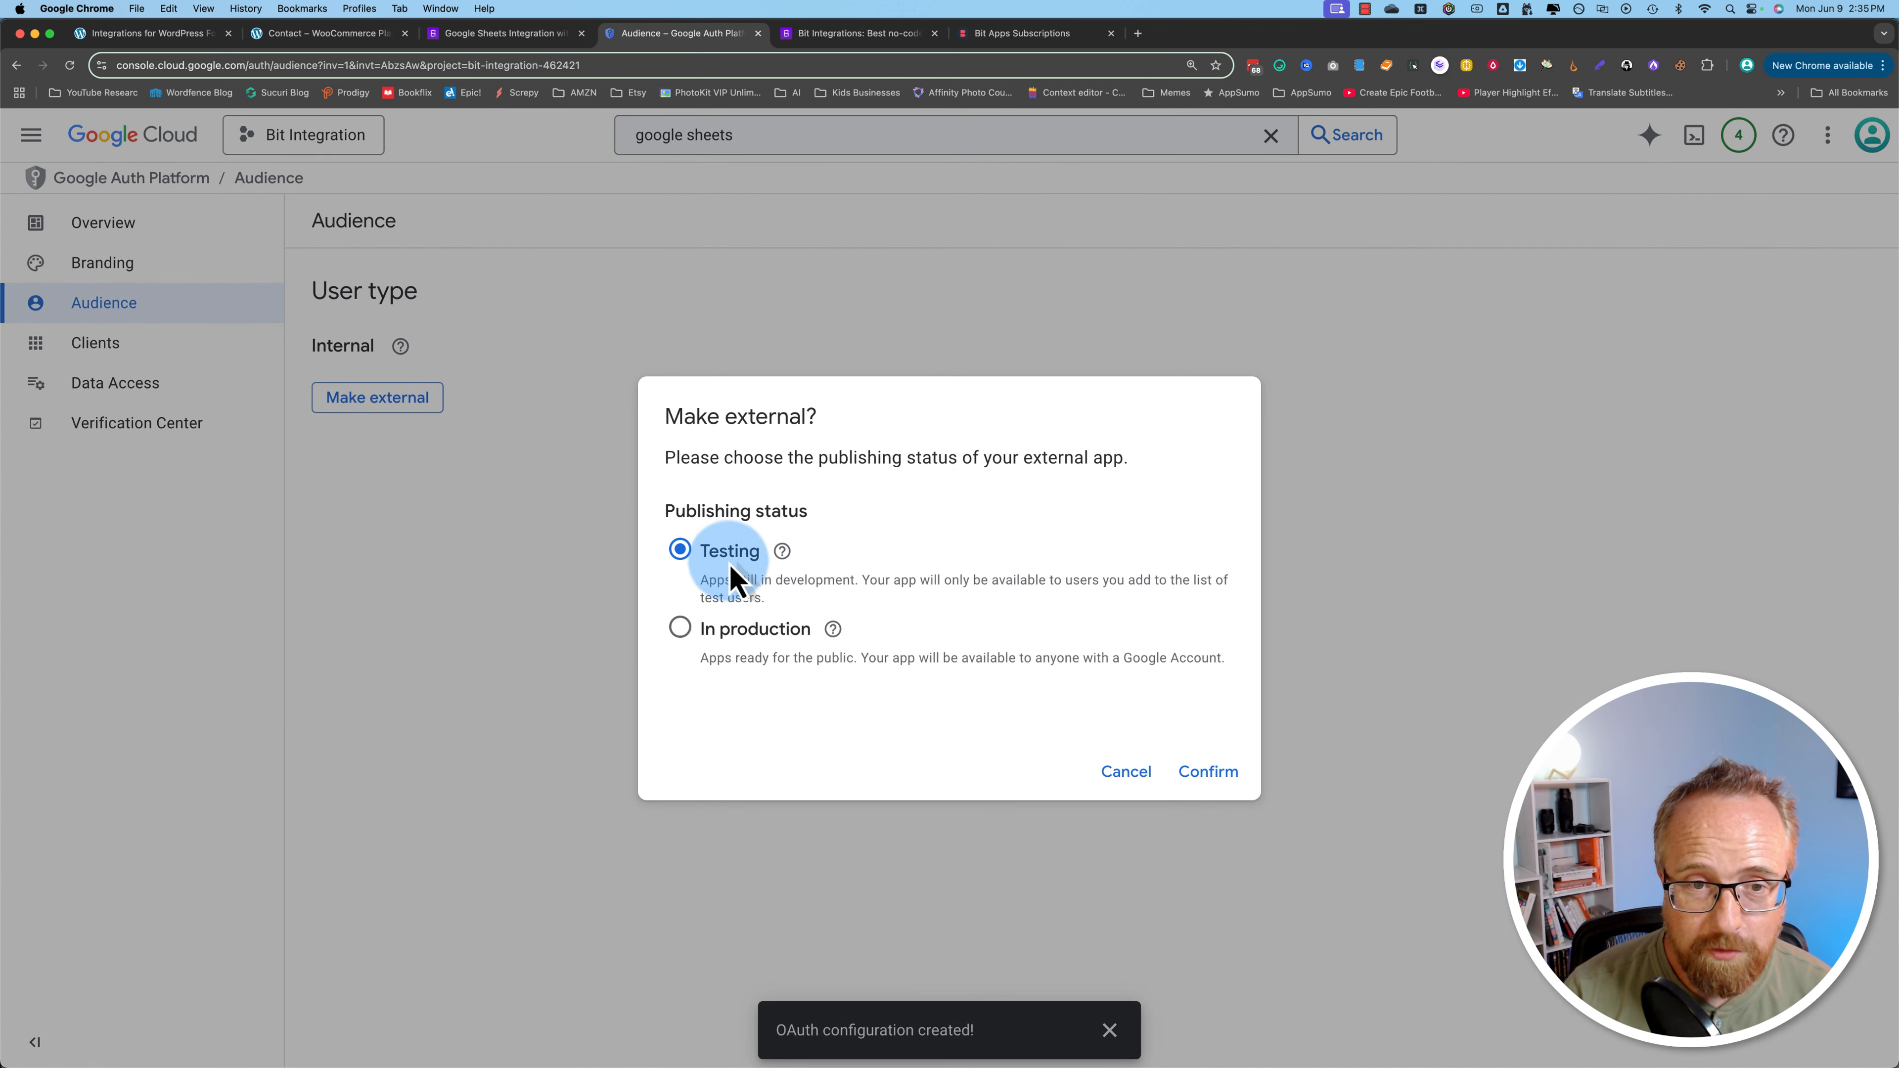
pyautogui.click(1205, 772)
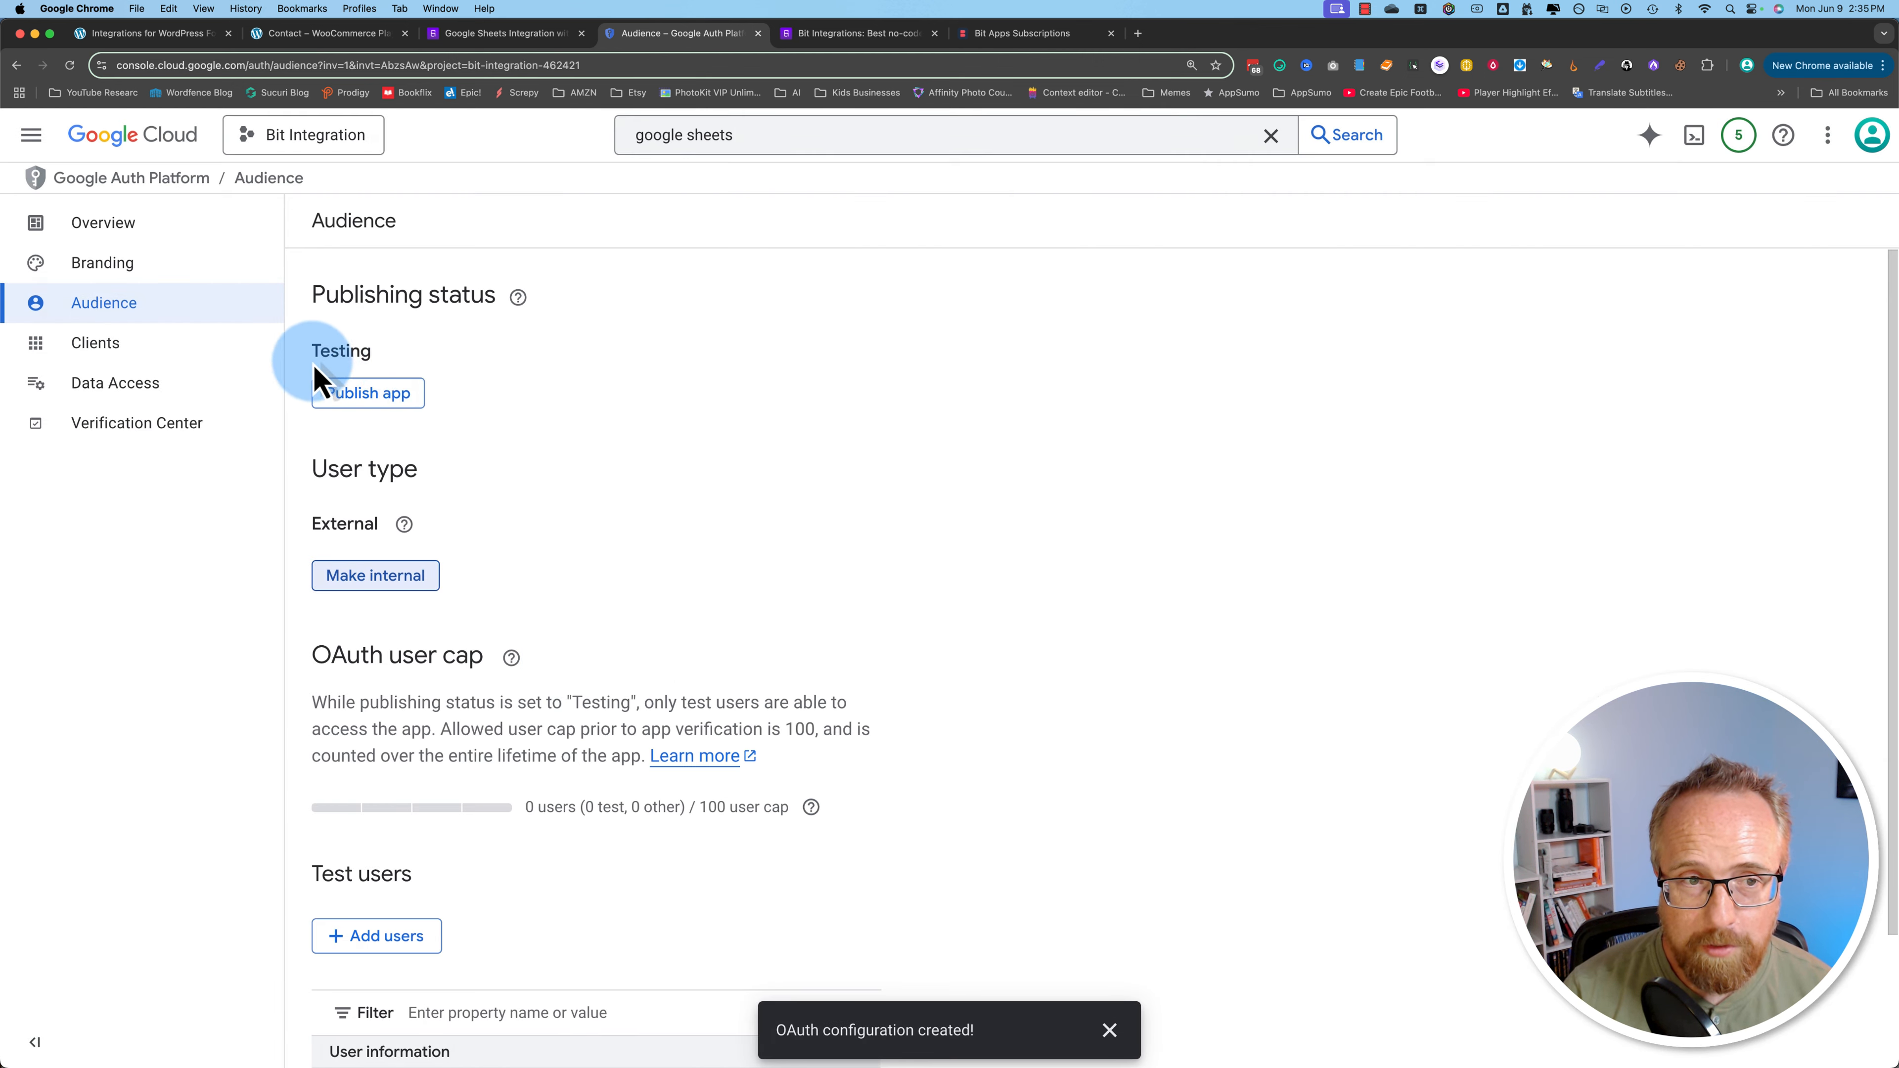
pyautogui.click(352, 408)
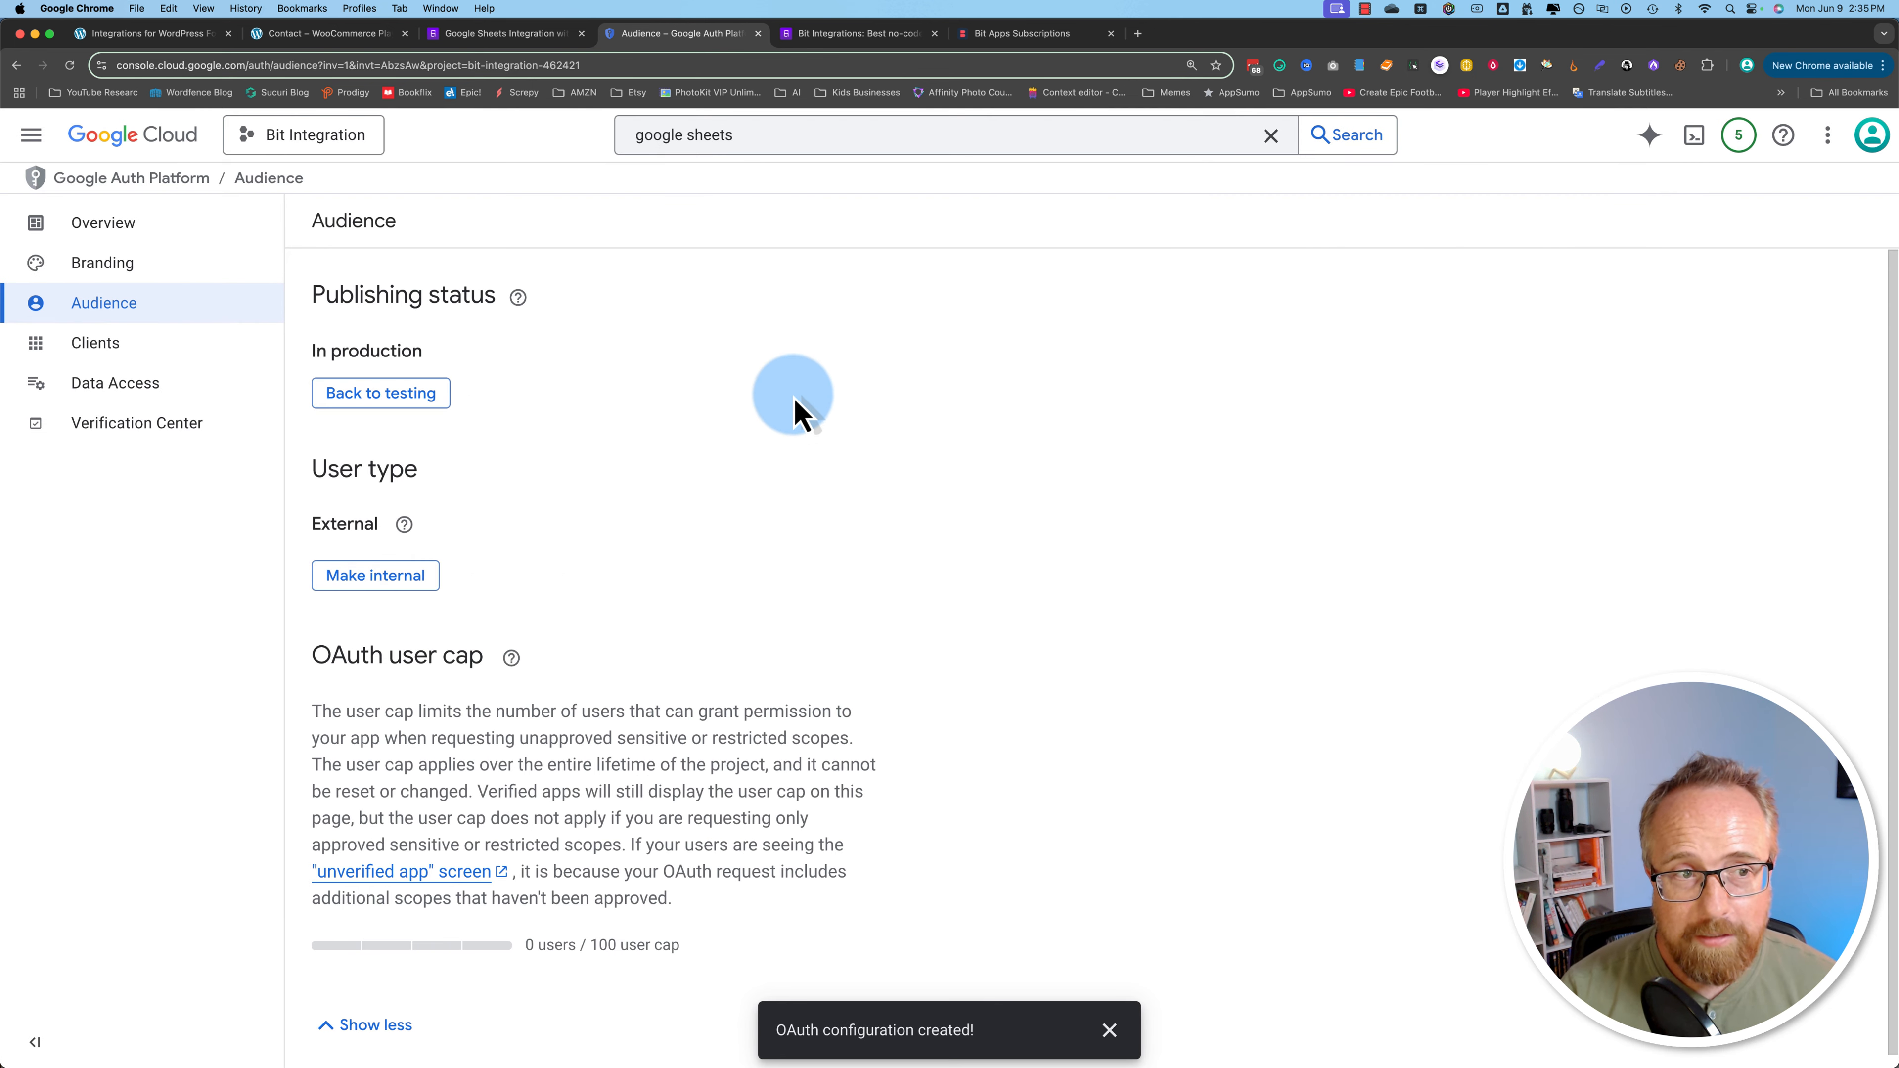
pyautogui.click(101, 348)
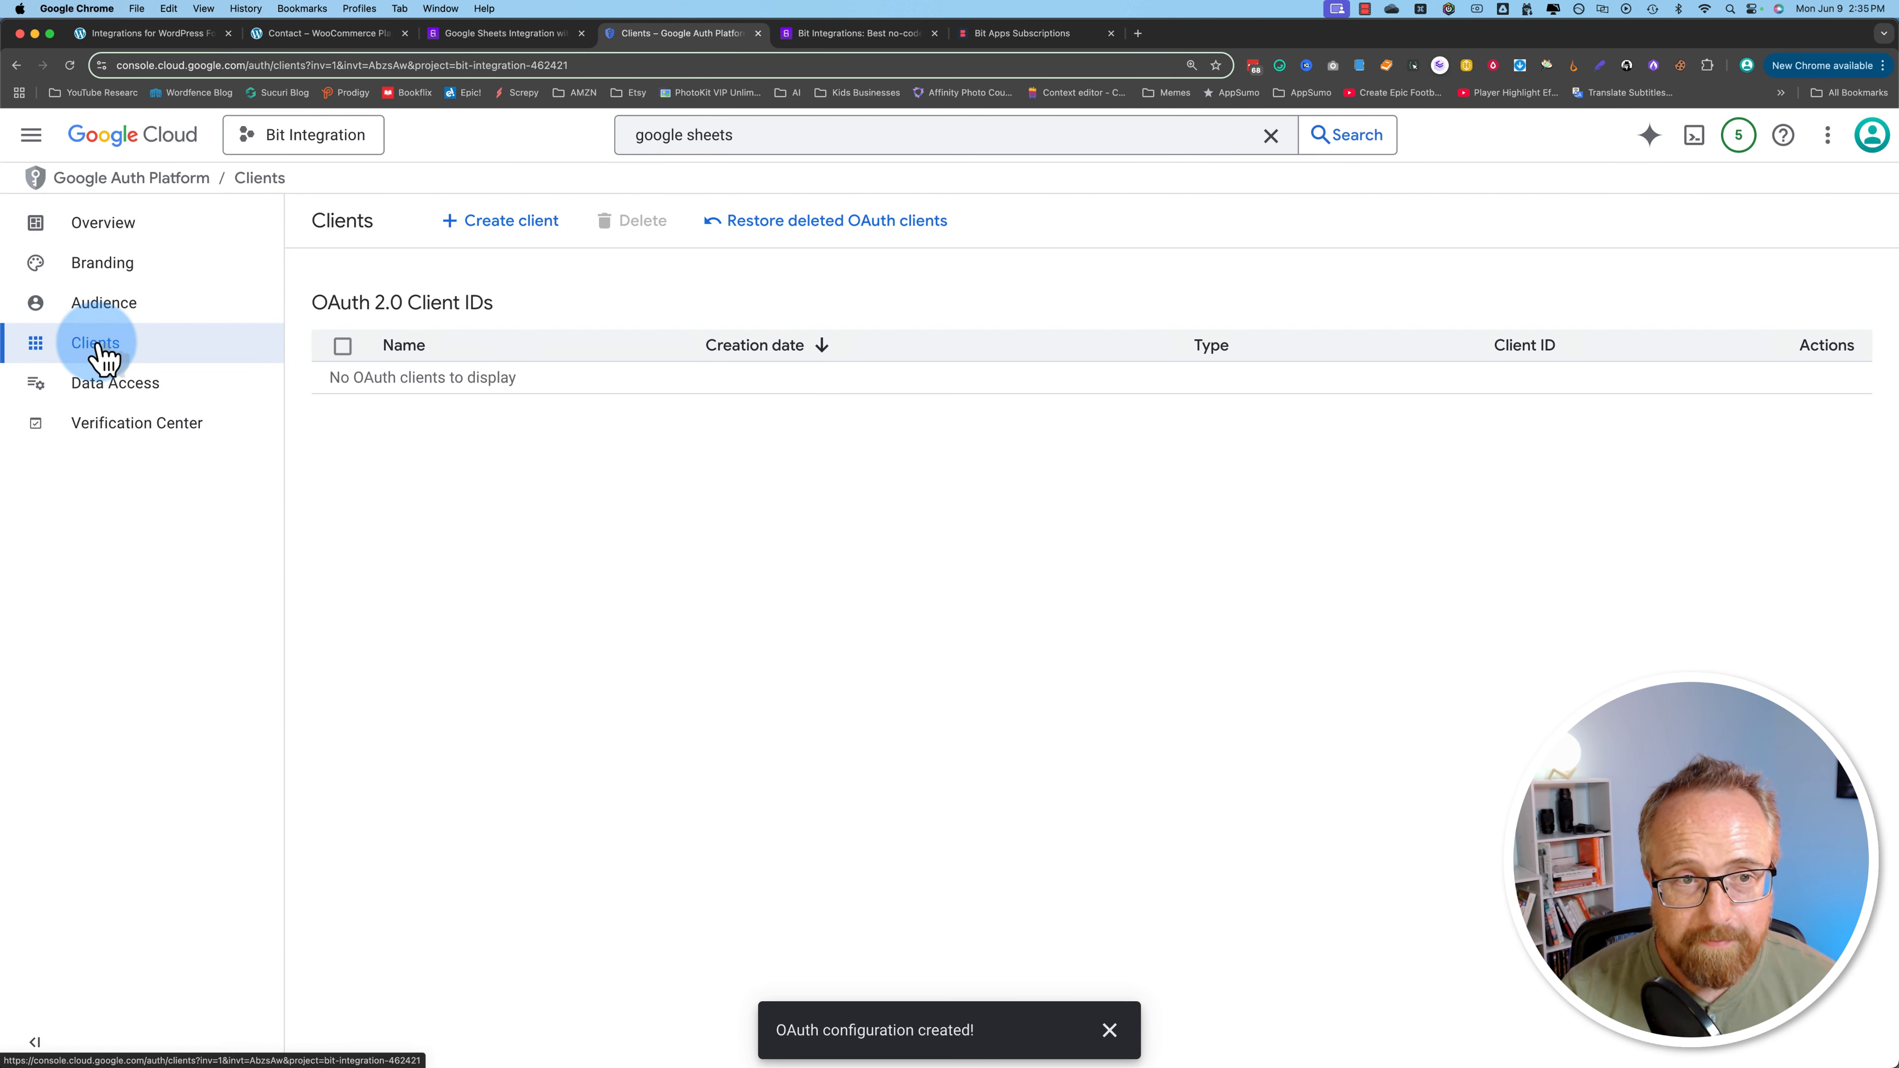
# Step: Start a Web application OAuth client, keeping the default name Web client 1
pyautogui.click(486, 223)
pyautogui.click(524, 388)
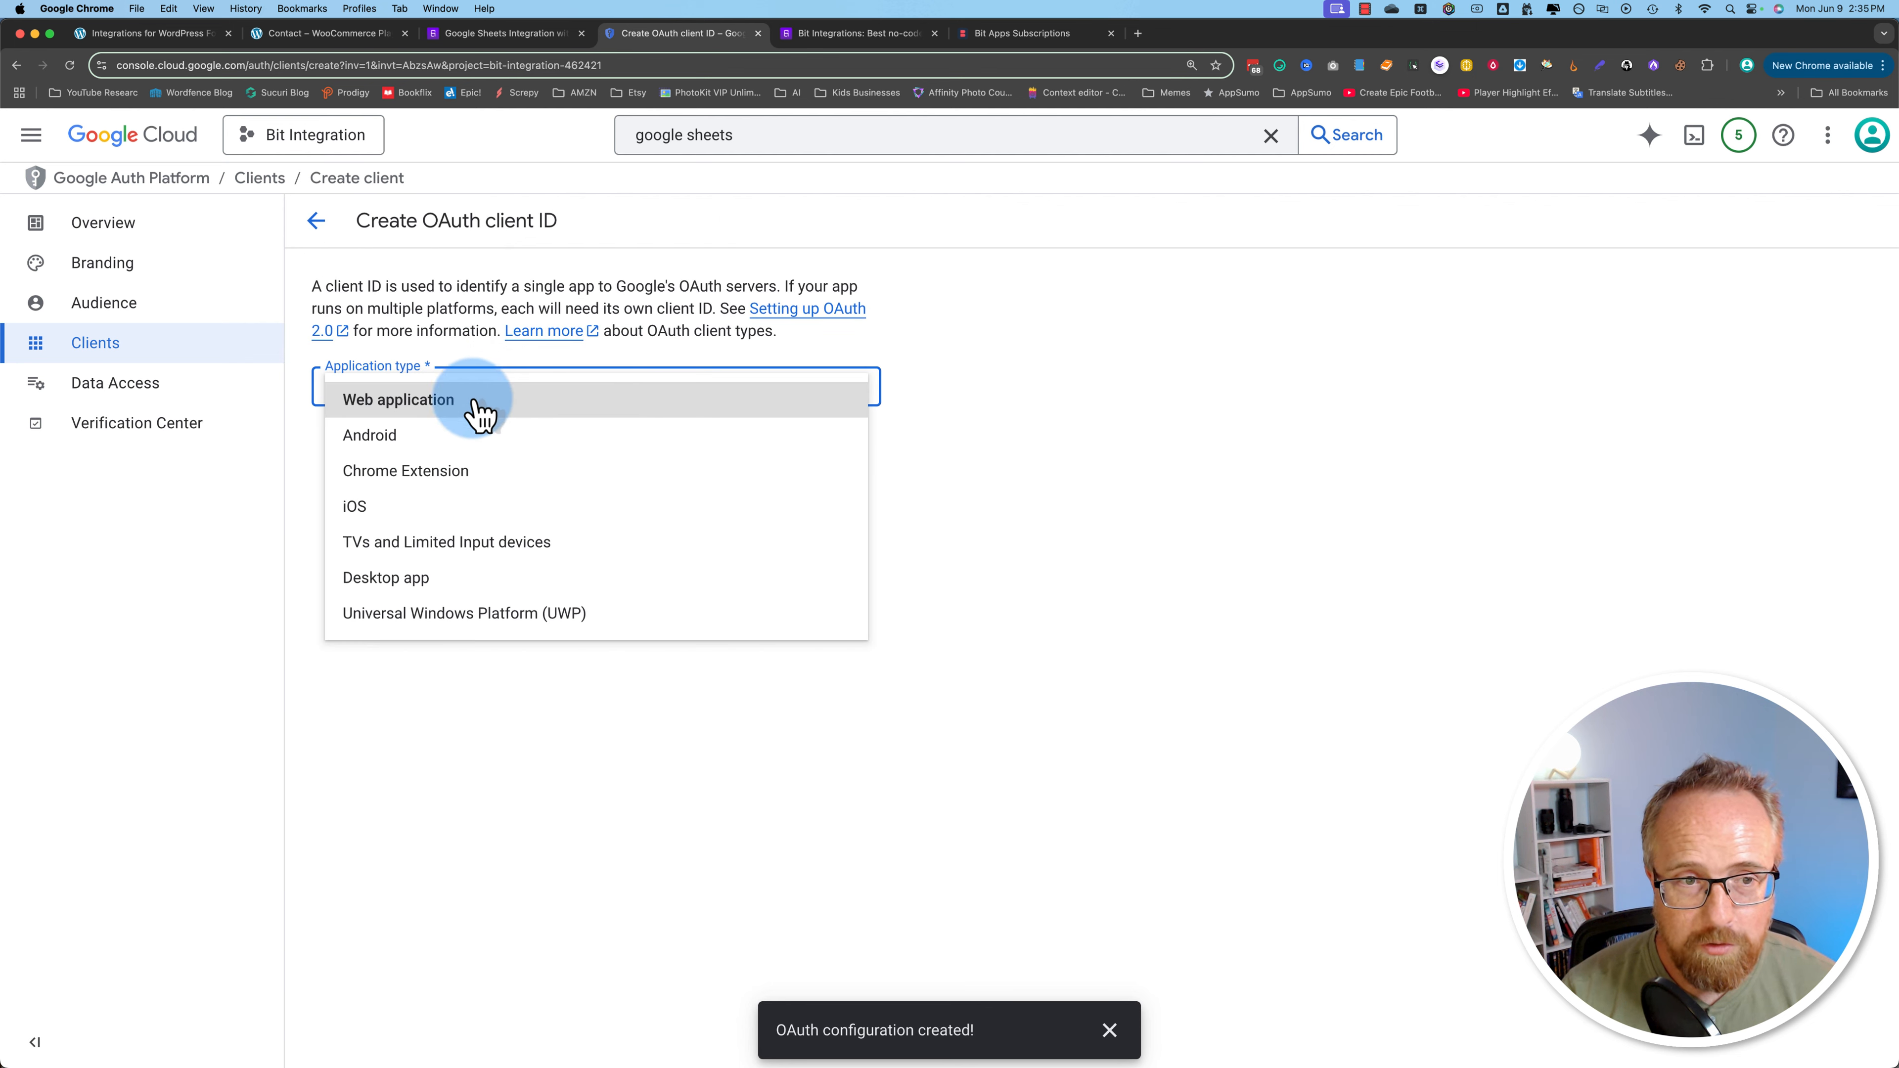
pyautogui.click(396, 413)
pyautogui.tripleClick(409, 449)
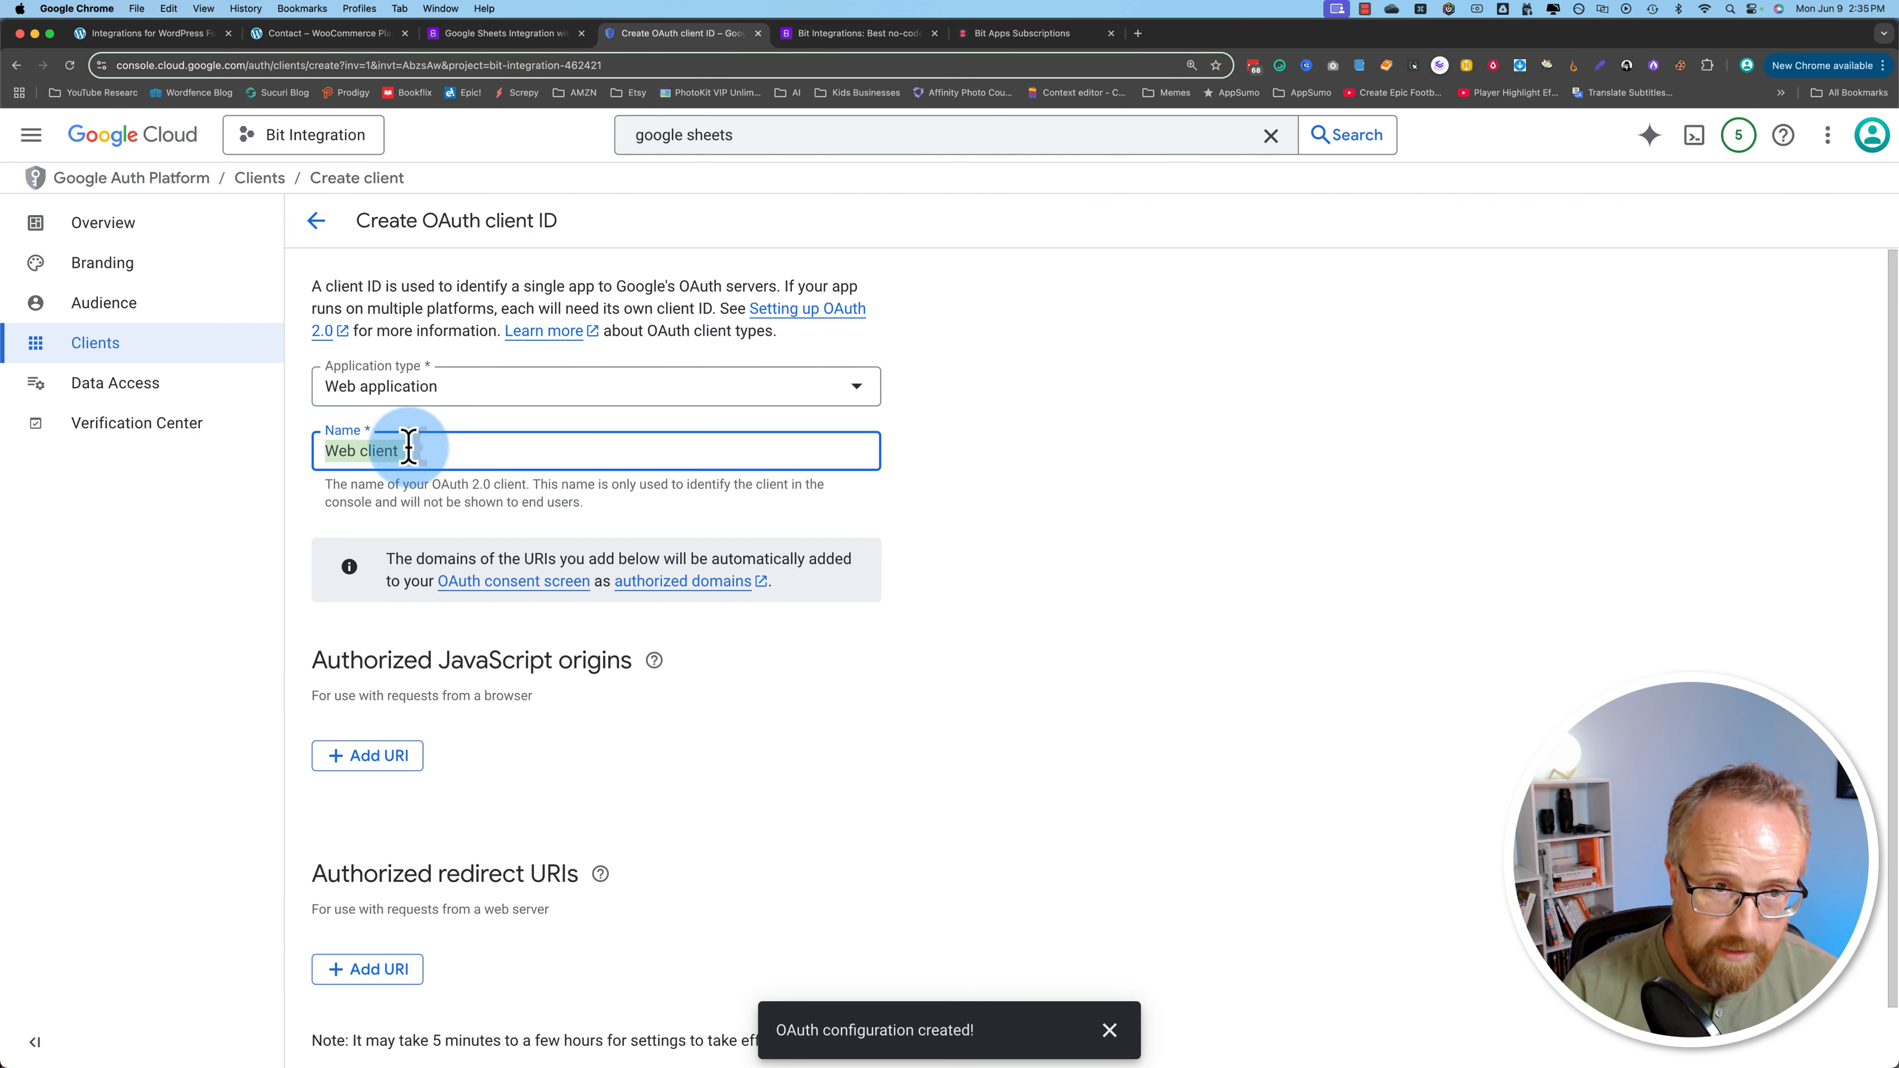
pyautogui.click(434, 452)
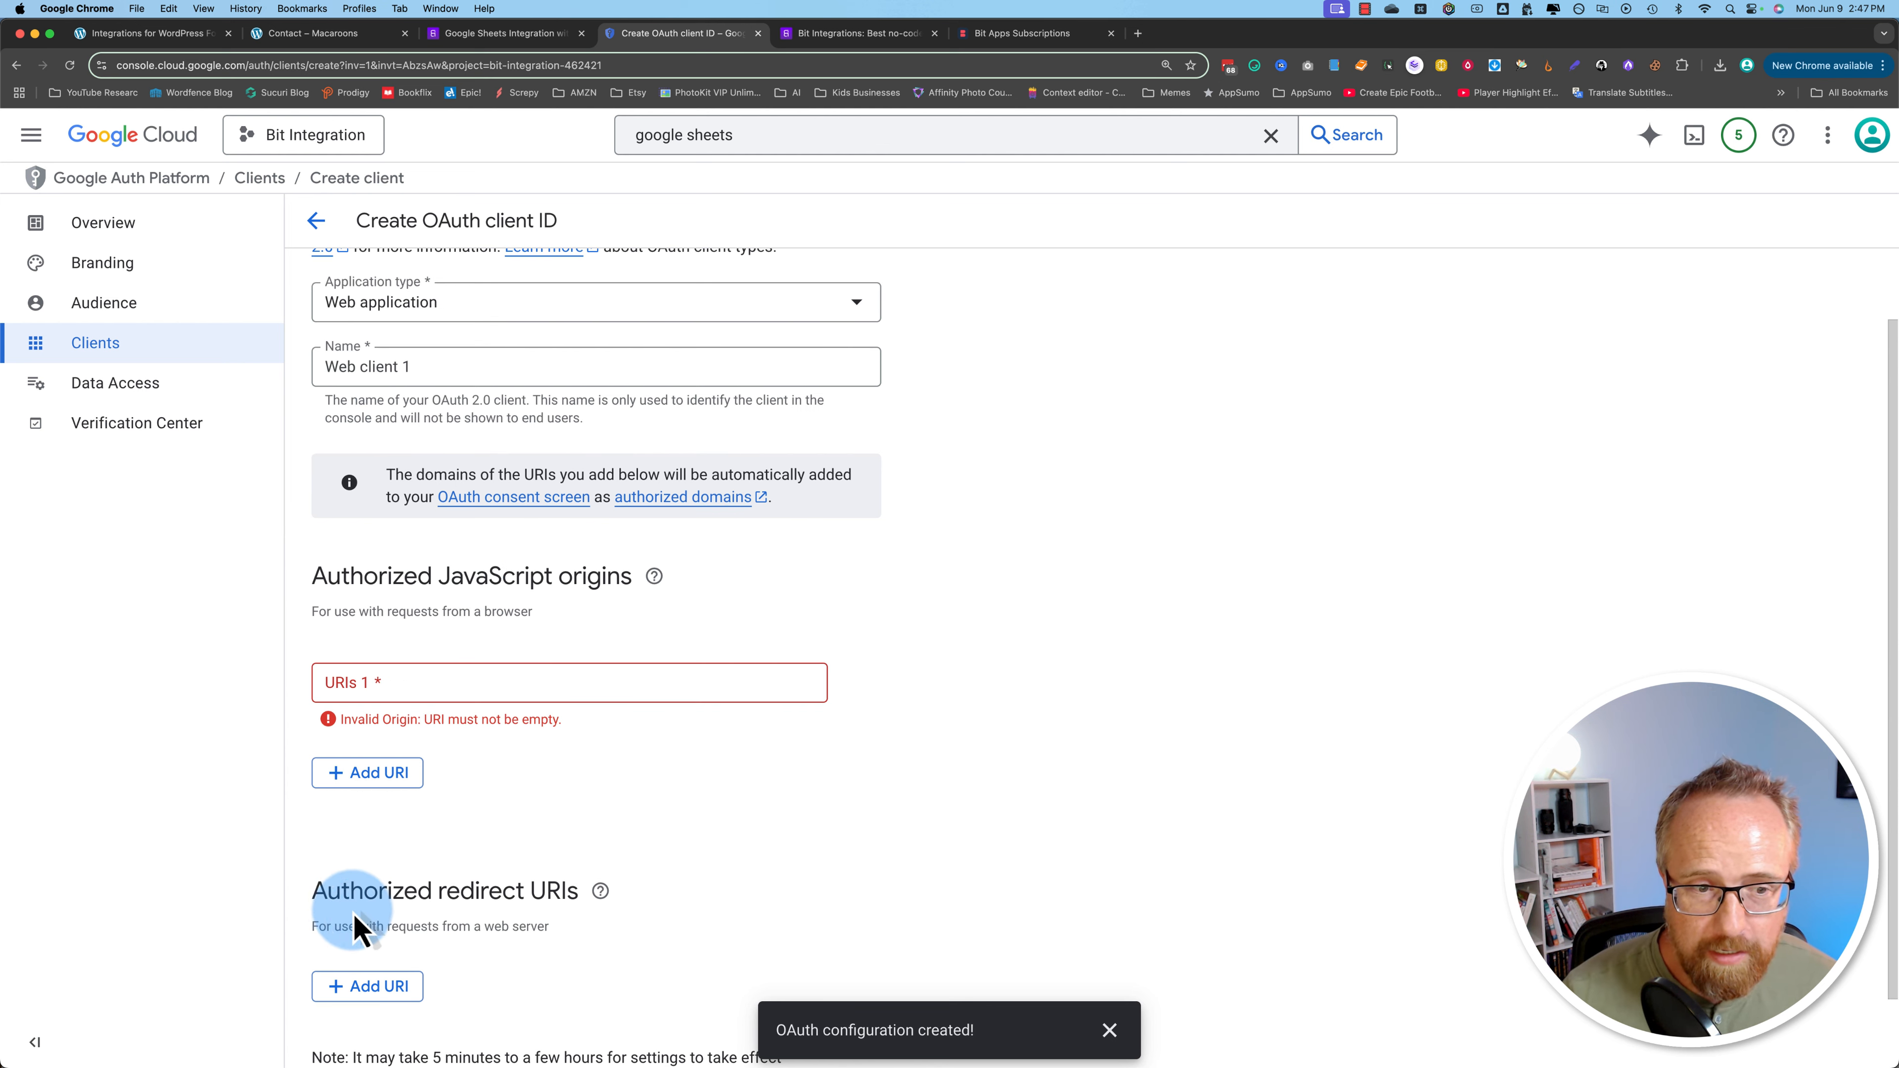
# Step: Copy the site's homepage URL and paste it as the authorized JavaScript origin
pyautogui.click(154, 33)
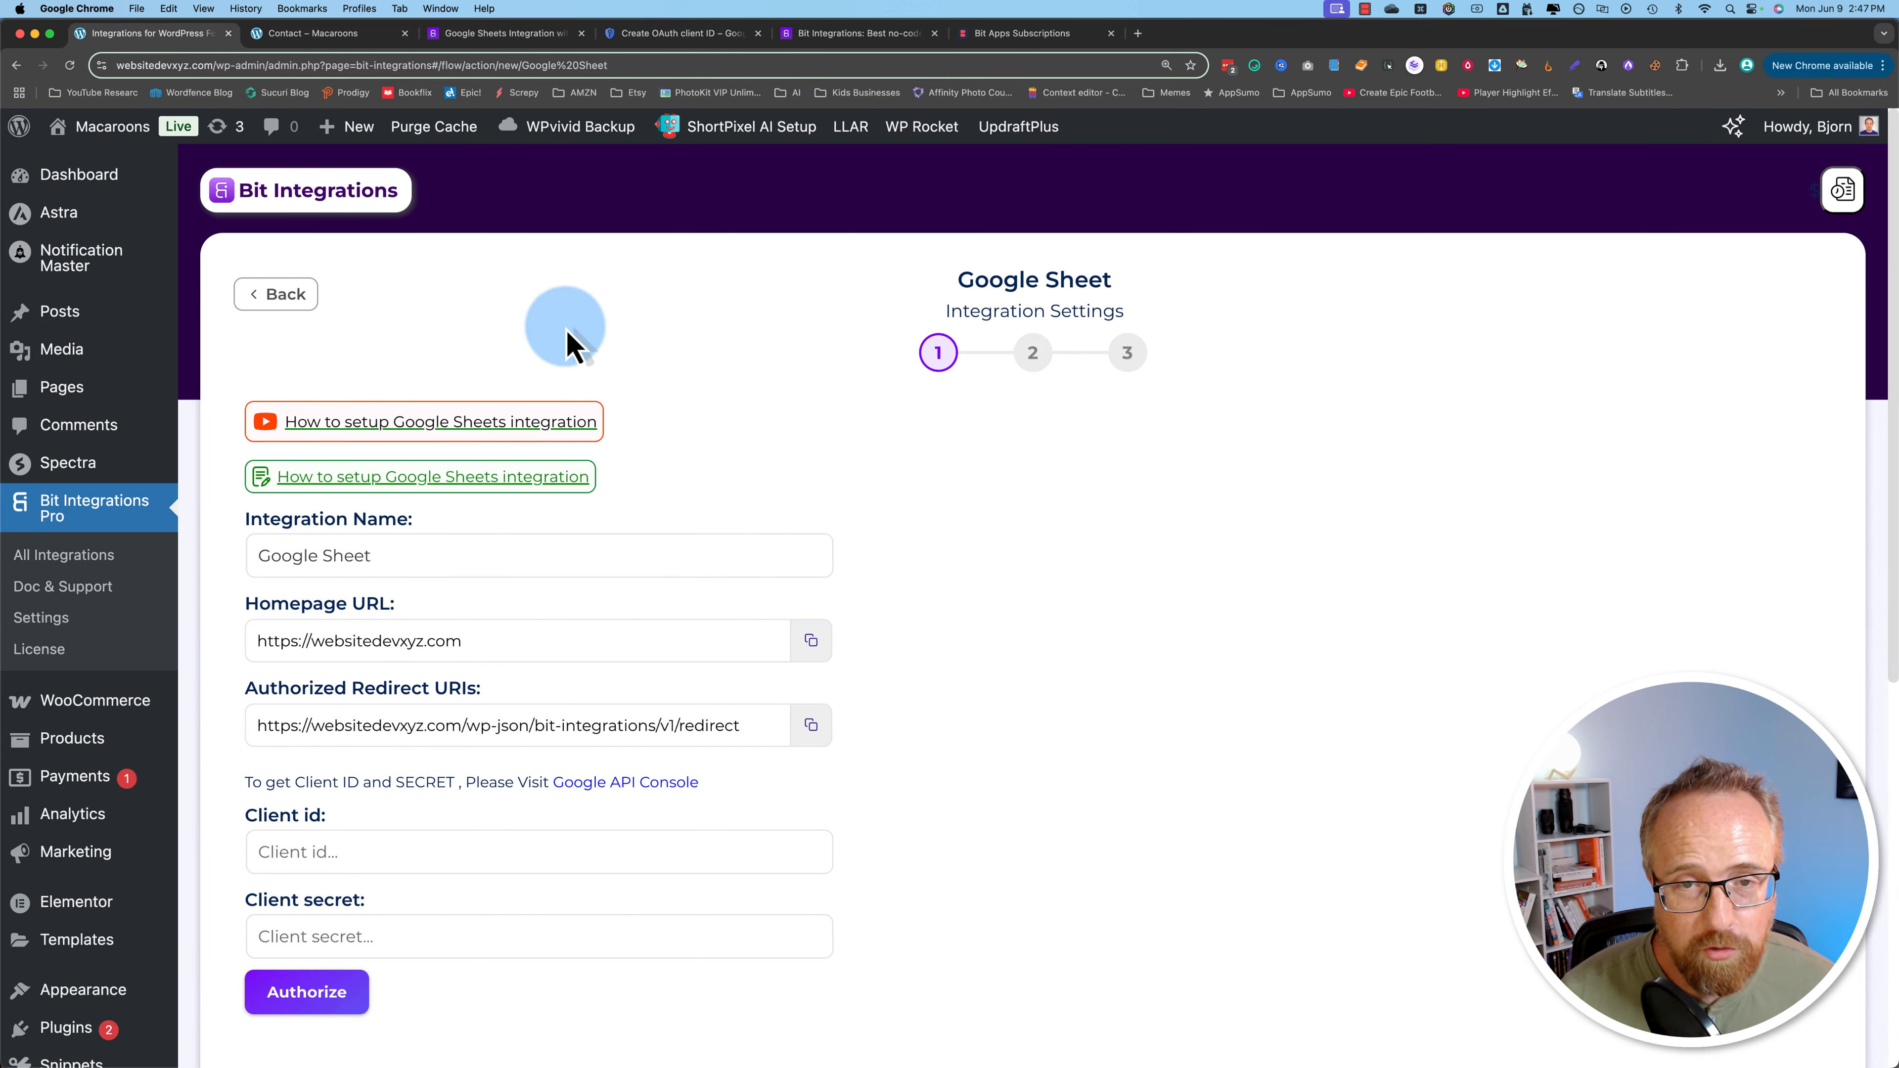
pyautogui.scroll(-2, 827, 449)
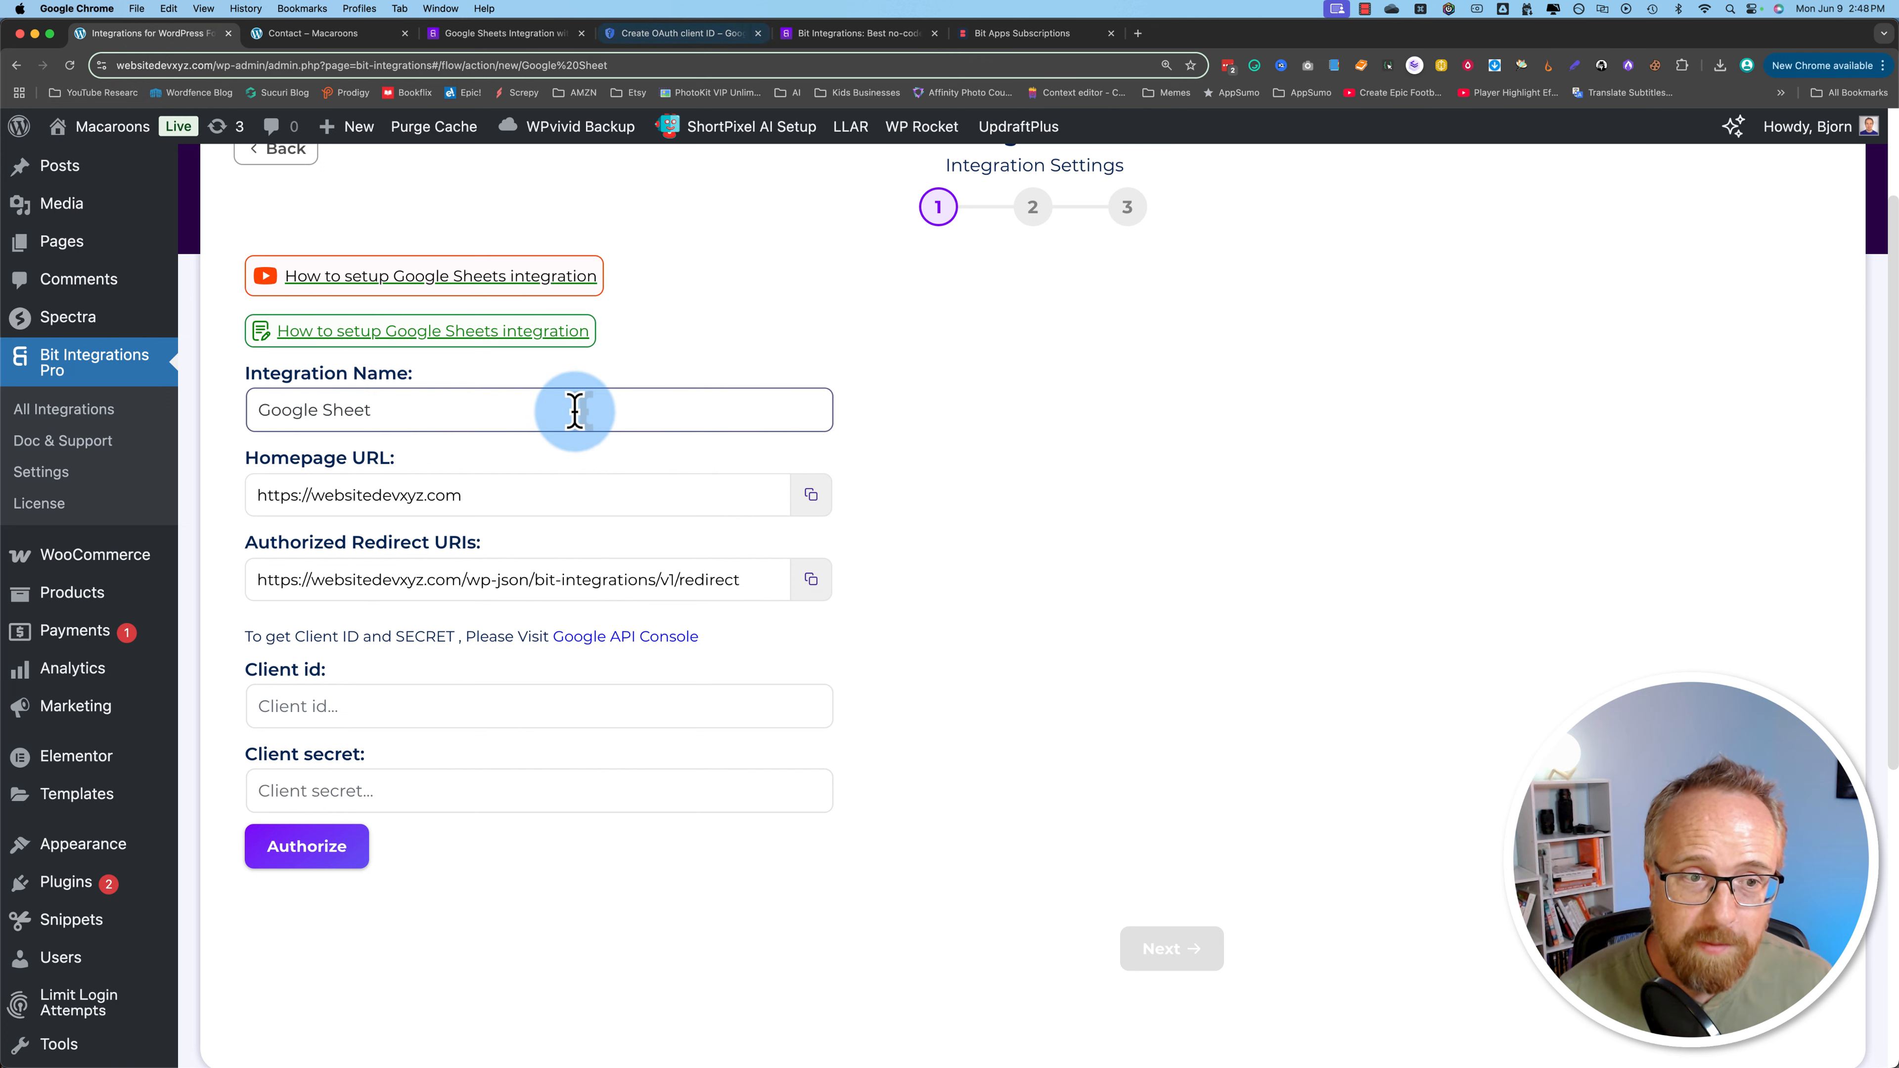
pyautogui.click(811, 495)
pyautogui.click(637, 37)
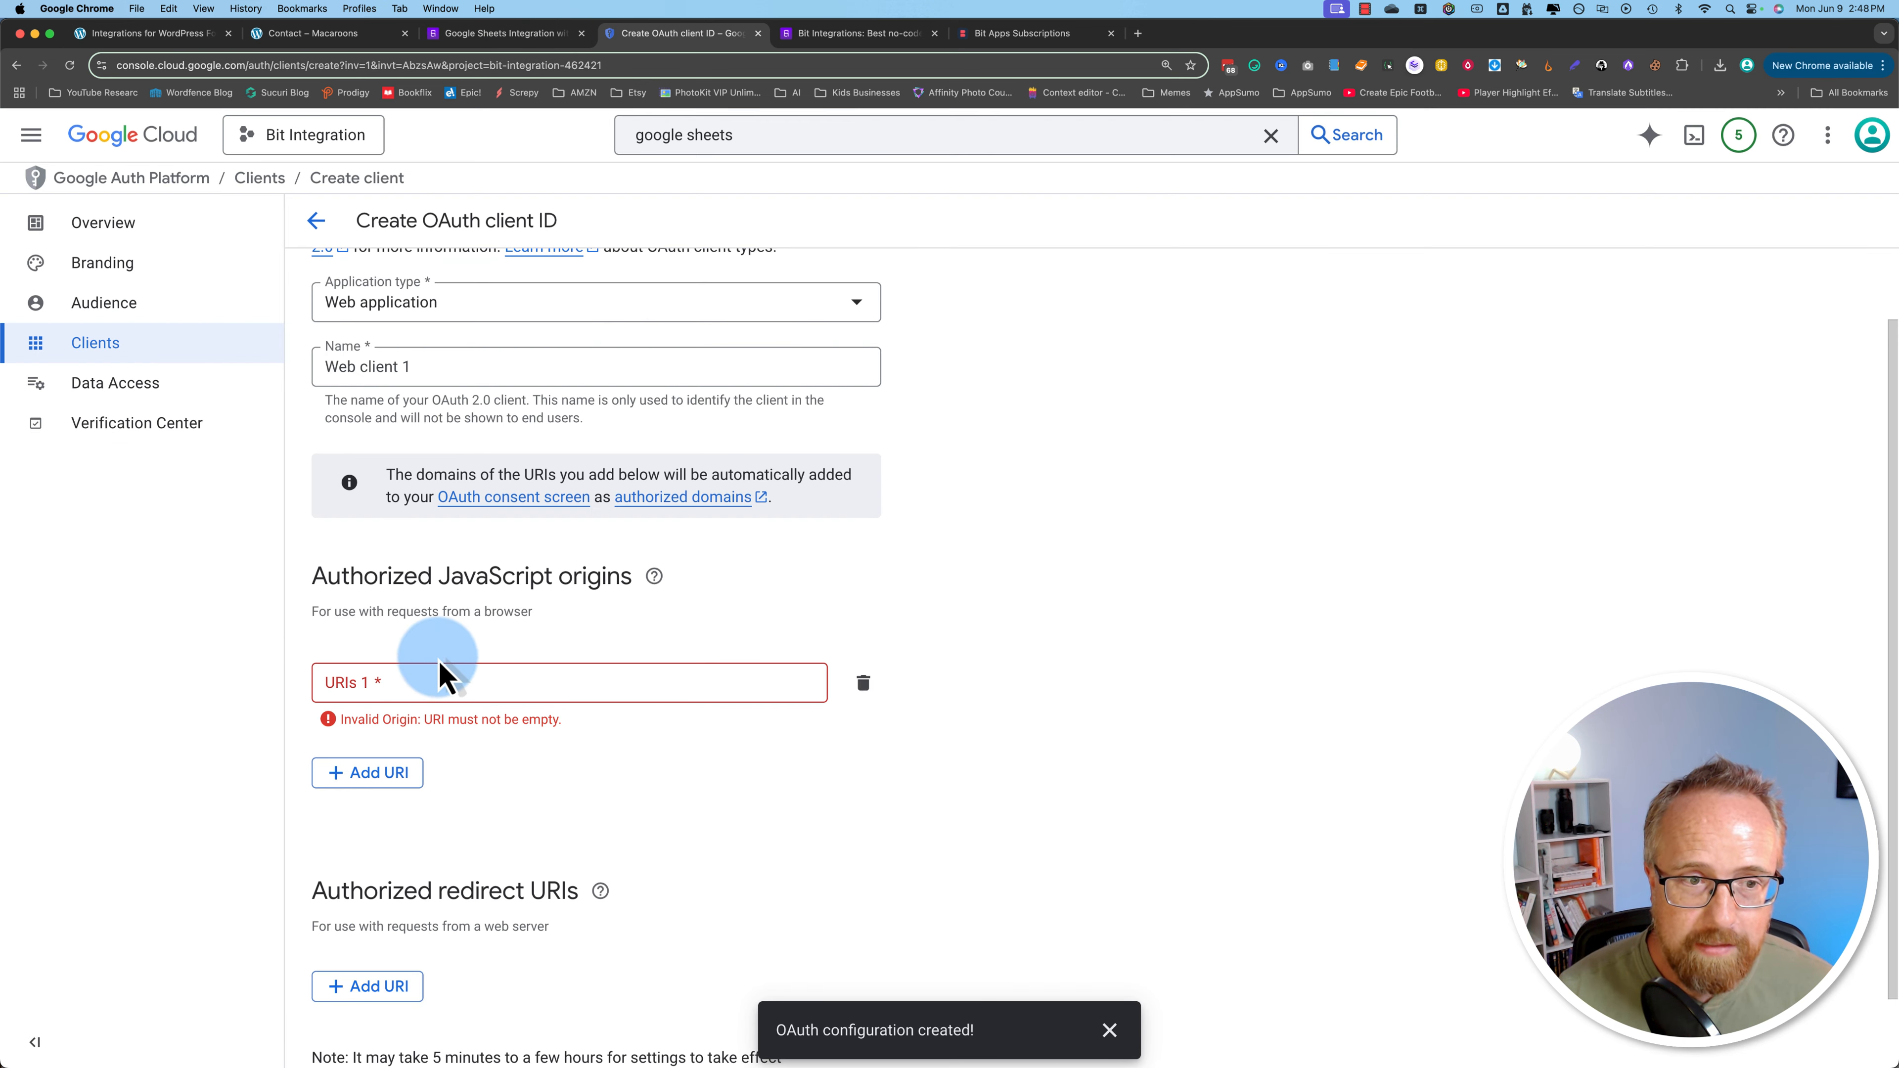
pyautogui.rightClick(352, 682)
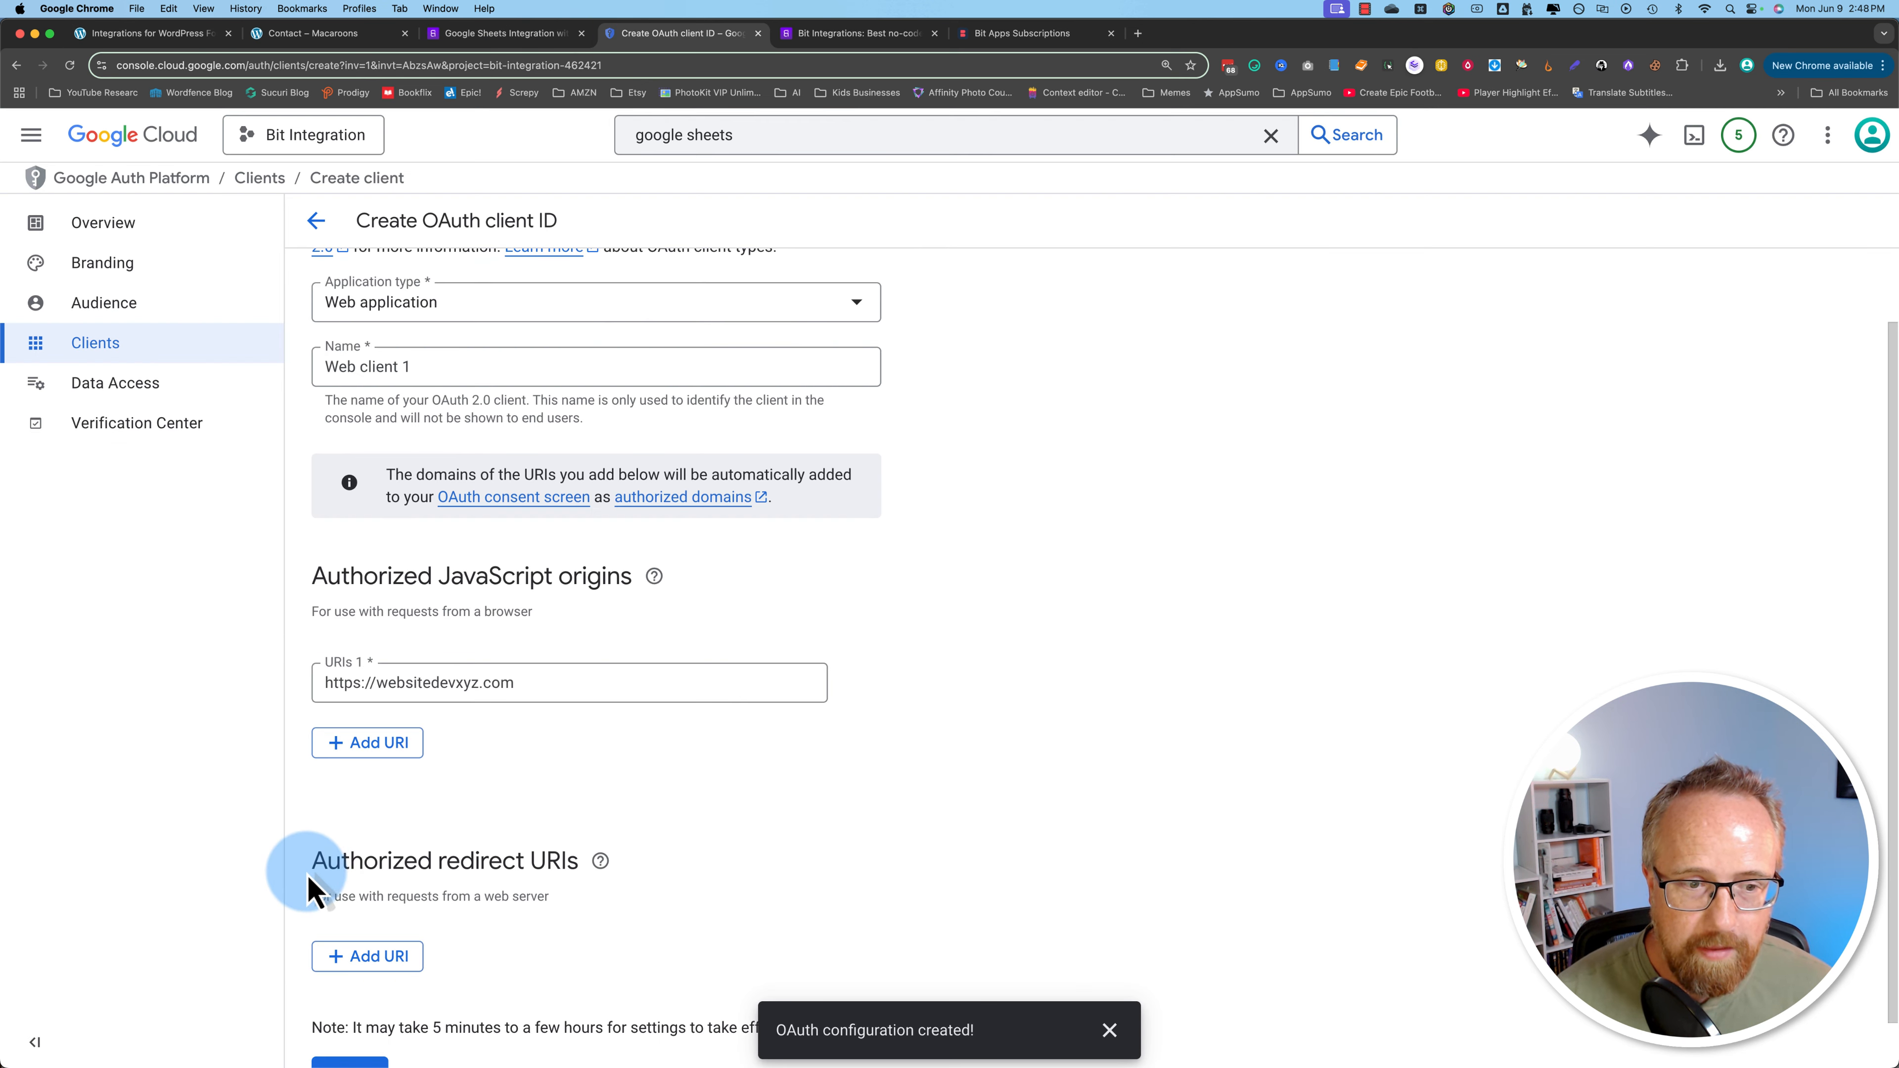
# Step: Add a redirect URI entry and copy Bit Integrations' authorized redirect URI for it
pyautogui.scroll(-2, 308, 882)
pyautogui.click(373, 909)
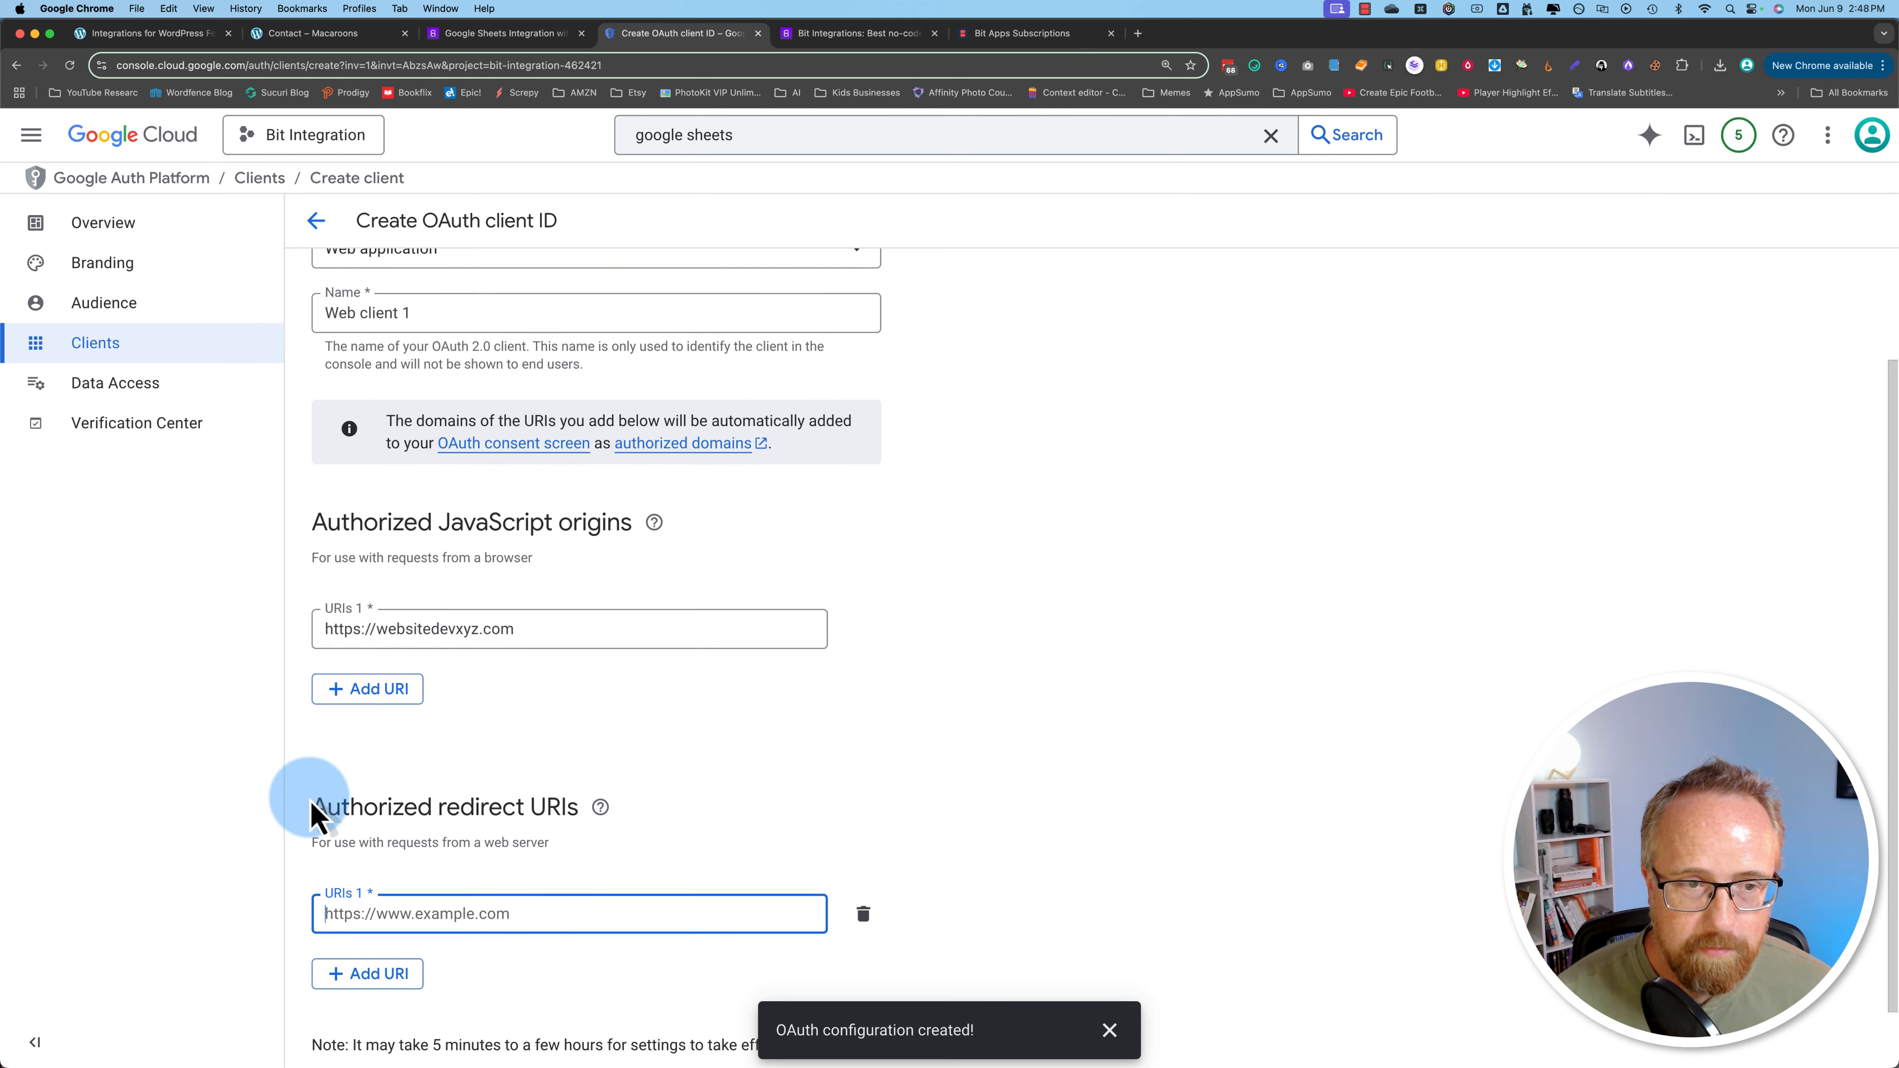
pyautogui.click(150, 33)
pyautogui.click(444, 426)
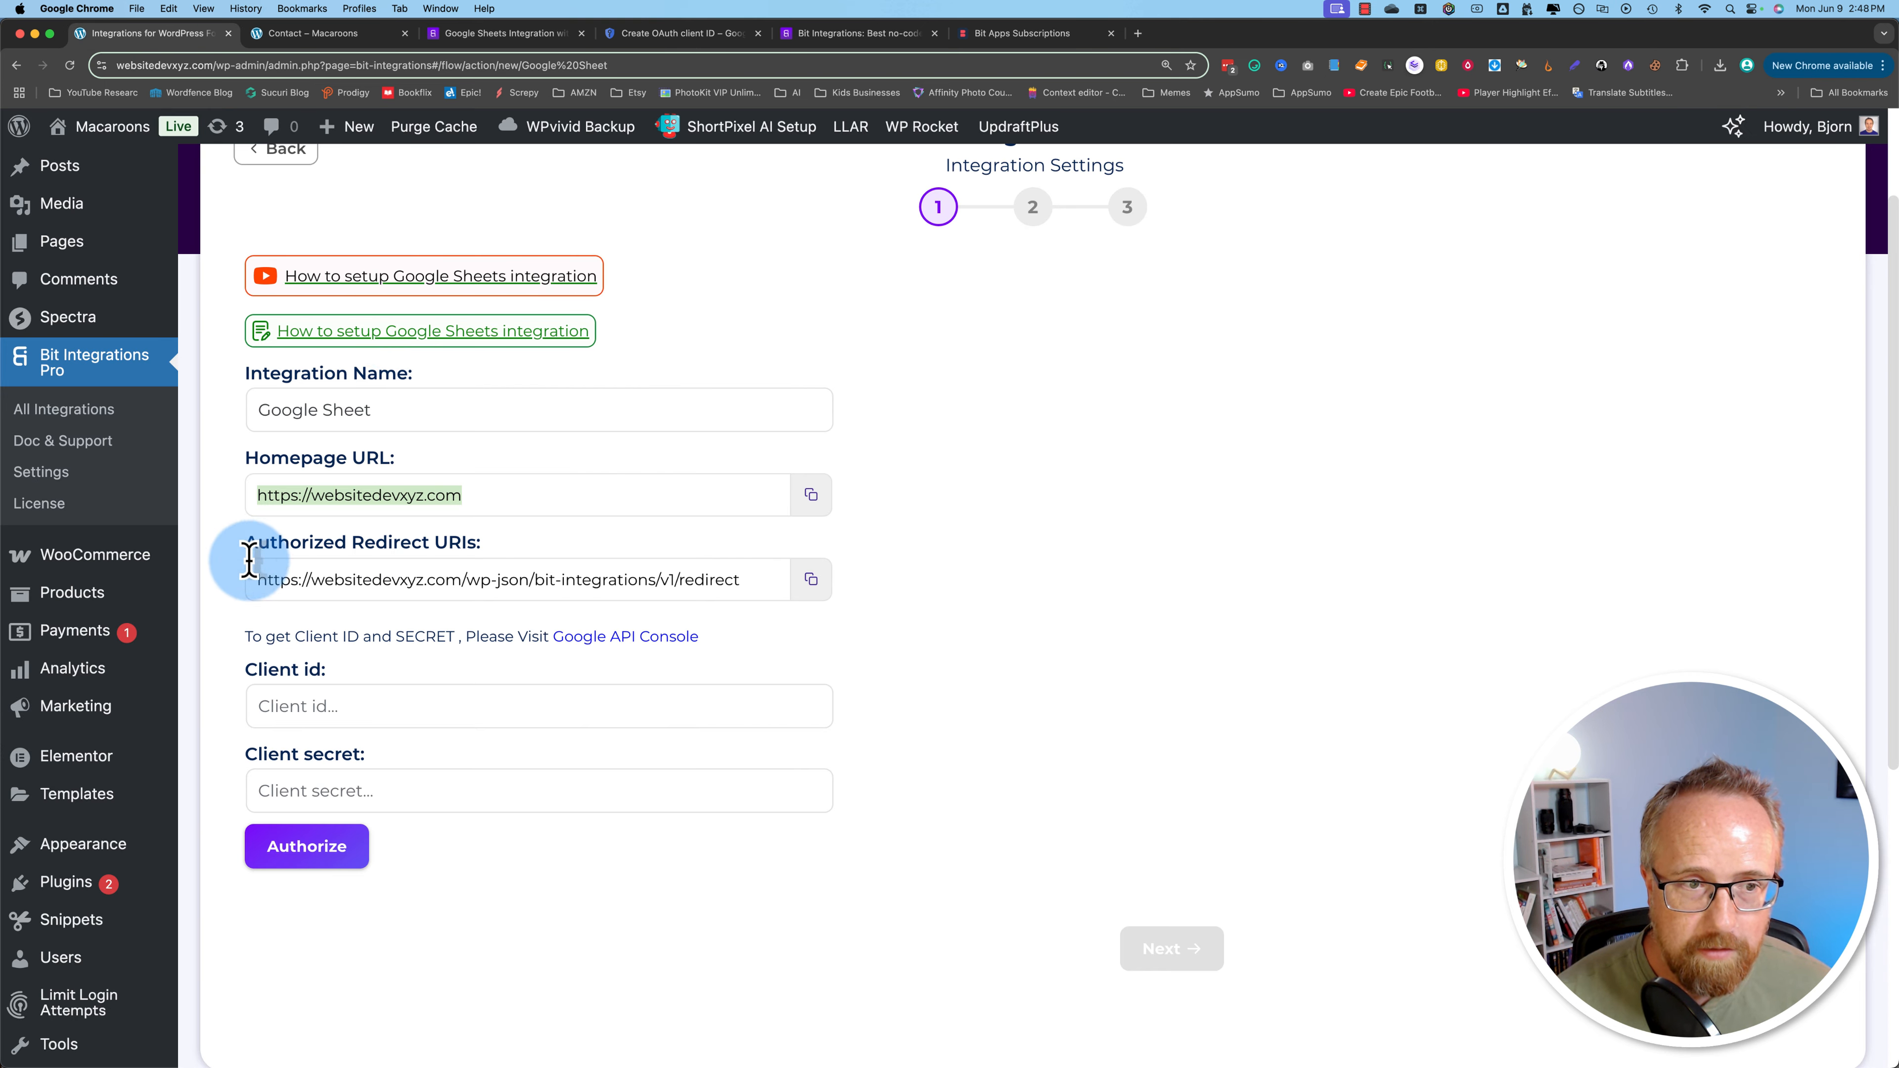
pyautogui.click(809, 579)
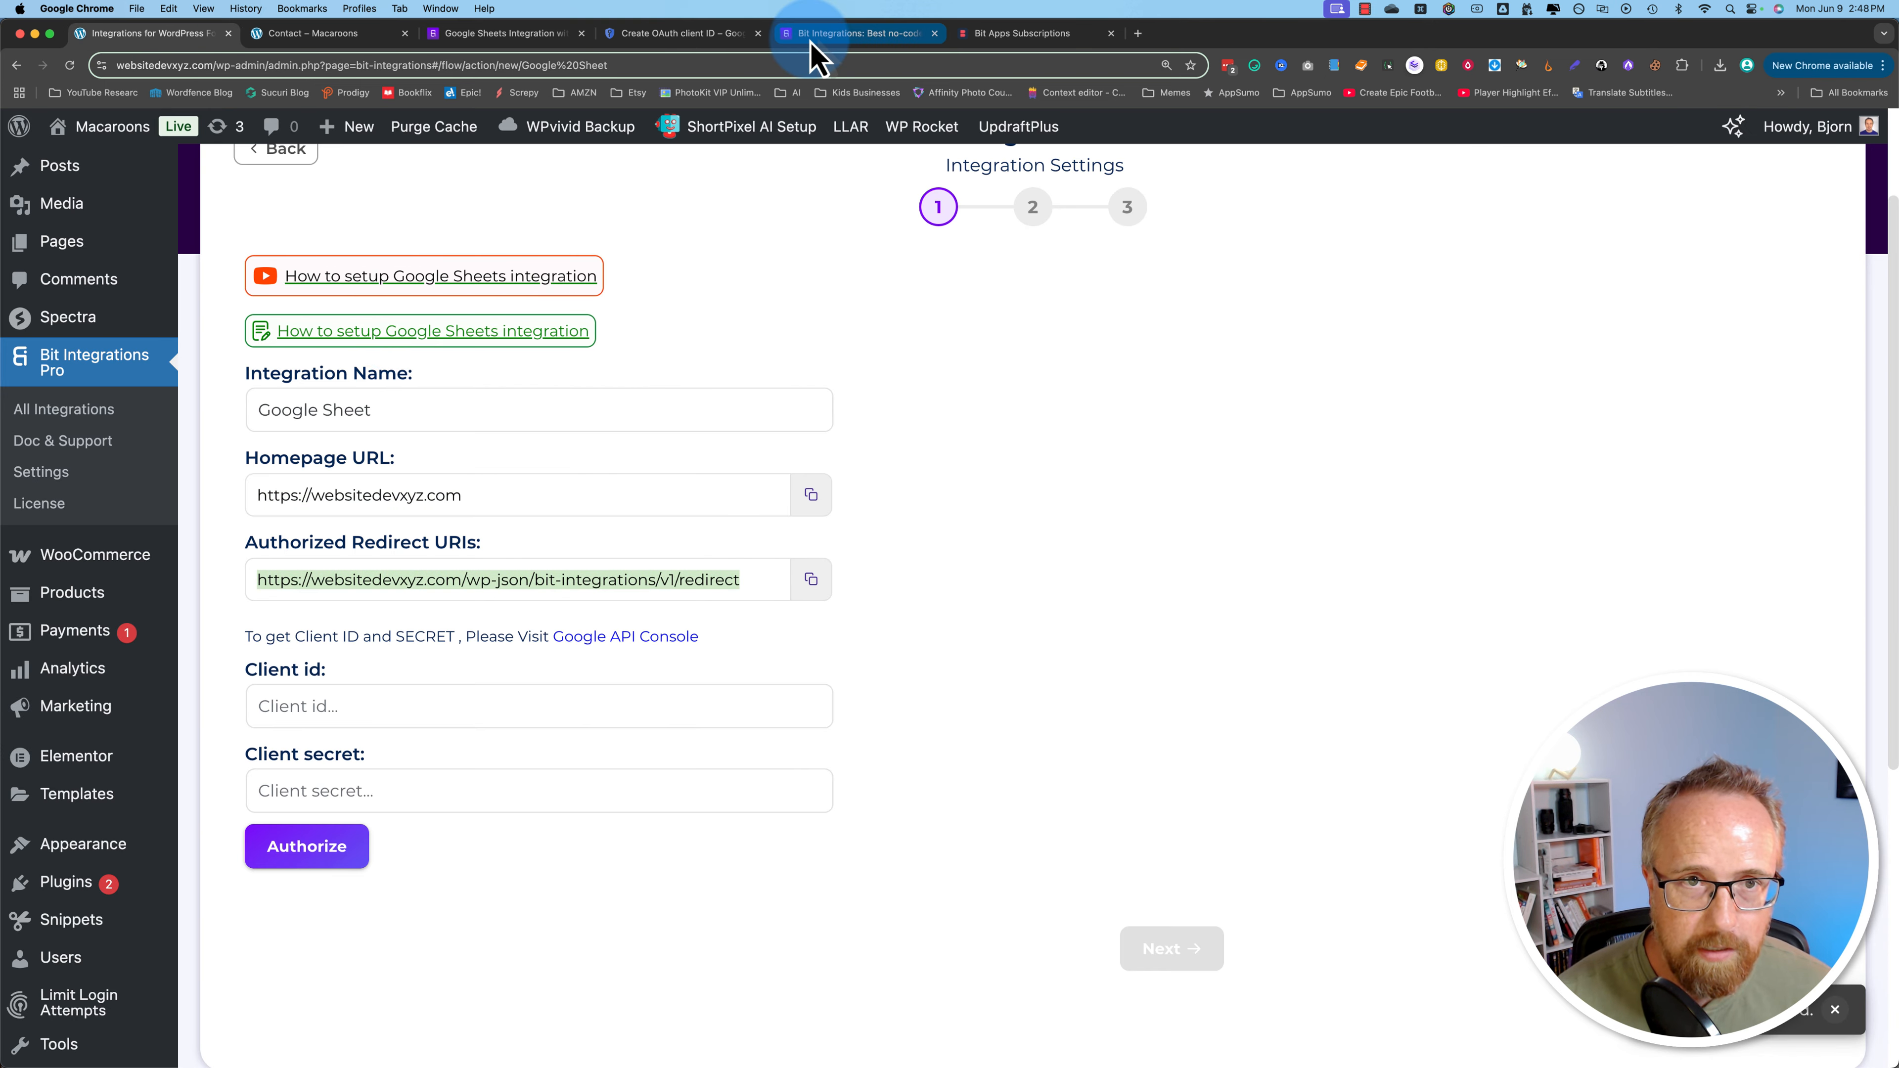
pyautogui.click(695, 33)
pyautogui.click(443, 849)
# Step: Paste the redirect URI, then fill Bit Integrations' Client id and Client secret from the new OAuth client
pyautogui.press('super+v')
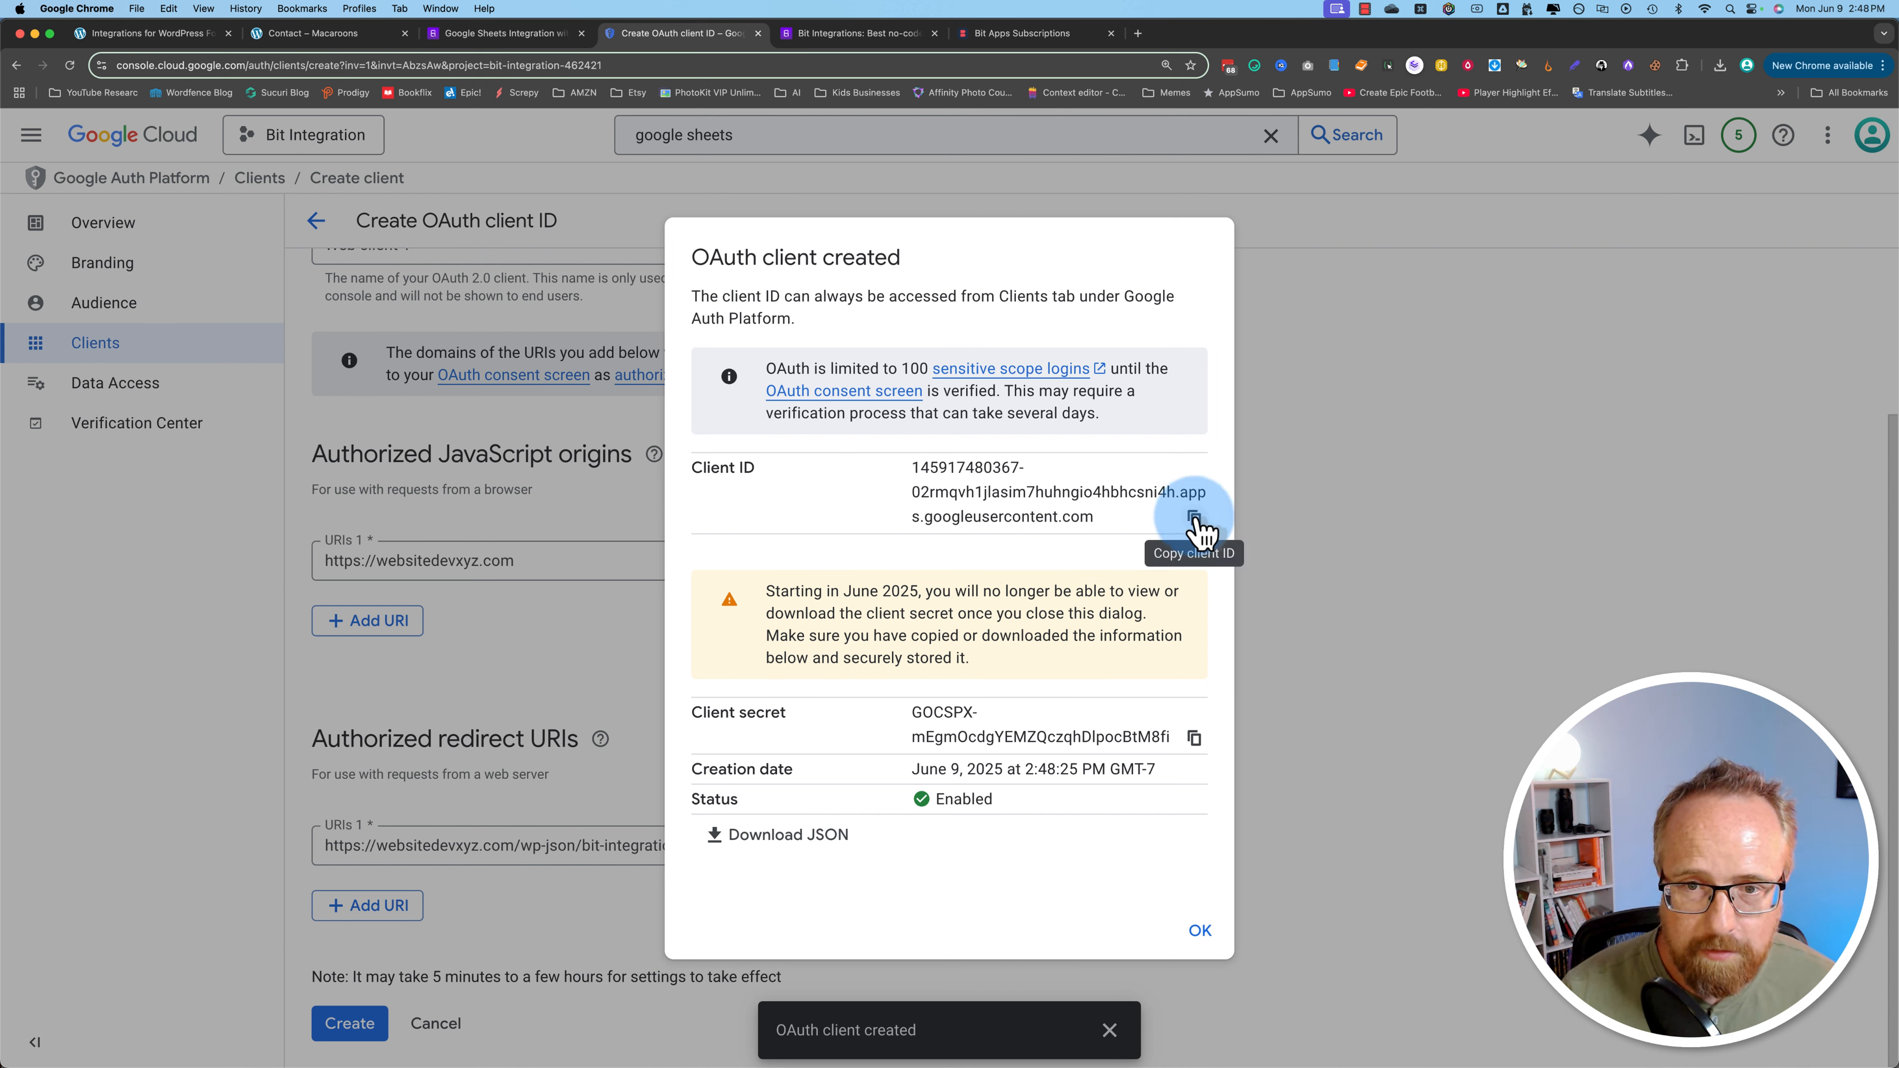
pyautogui.click(150, 33)
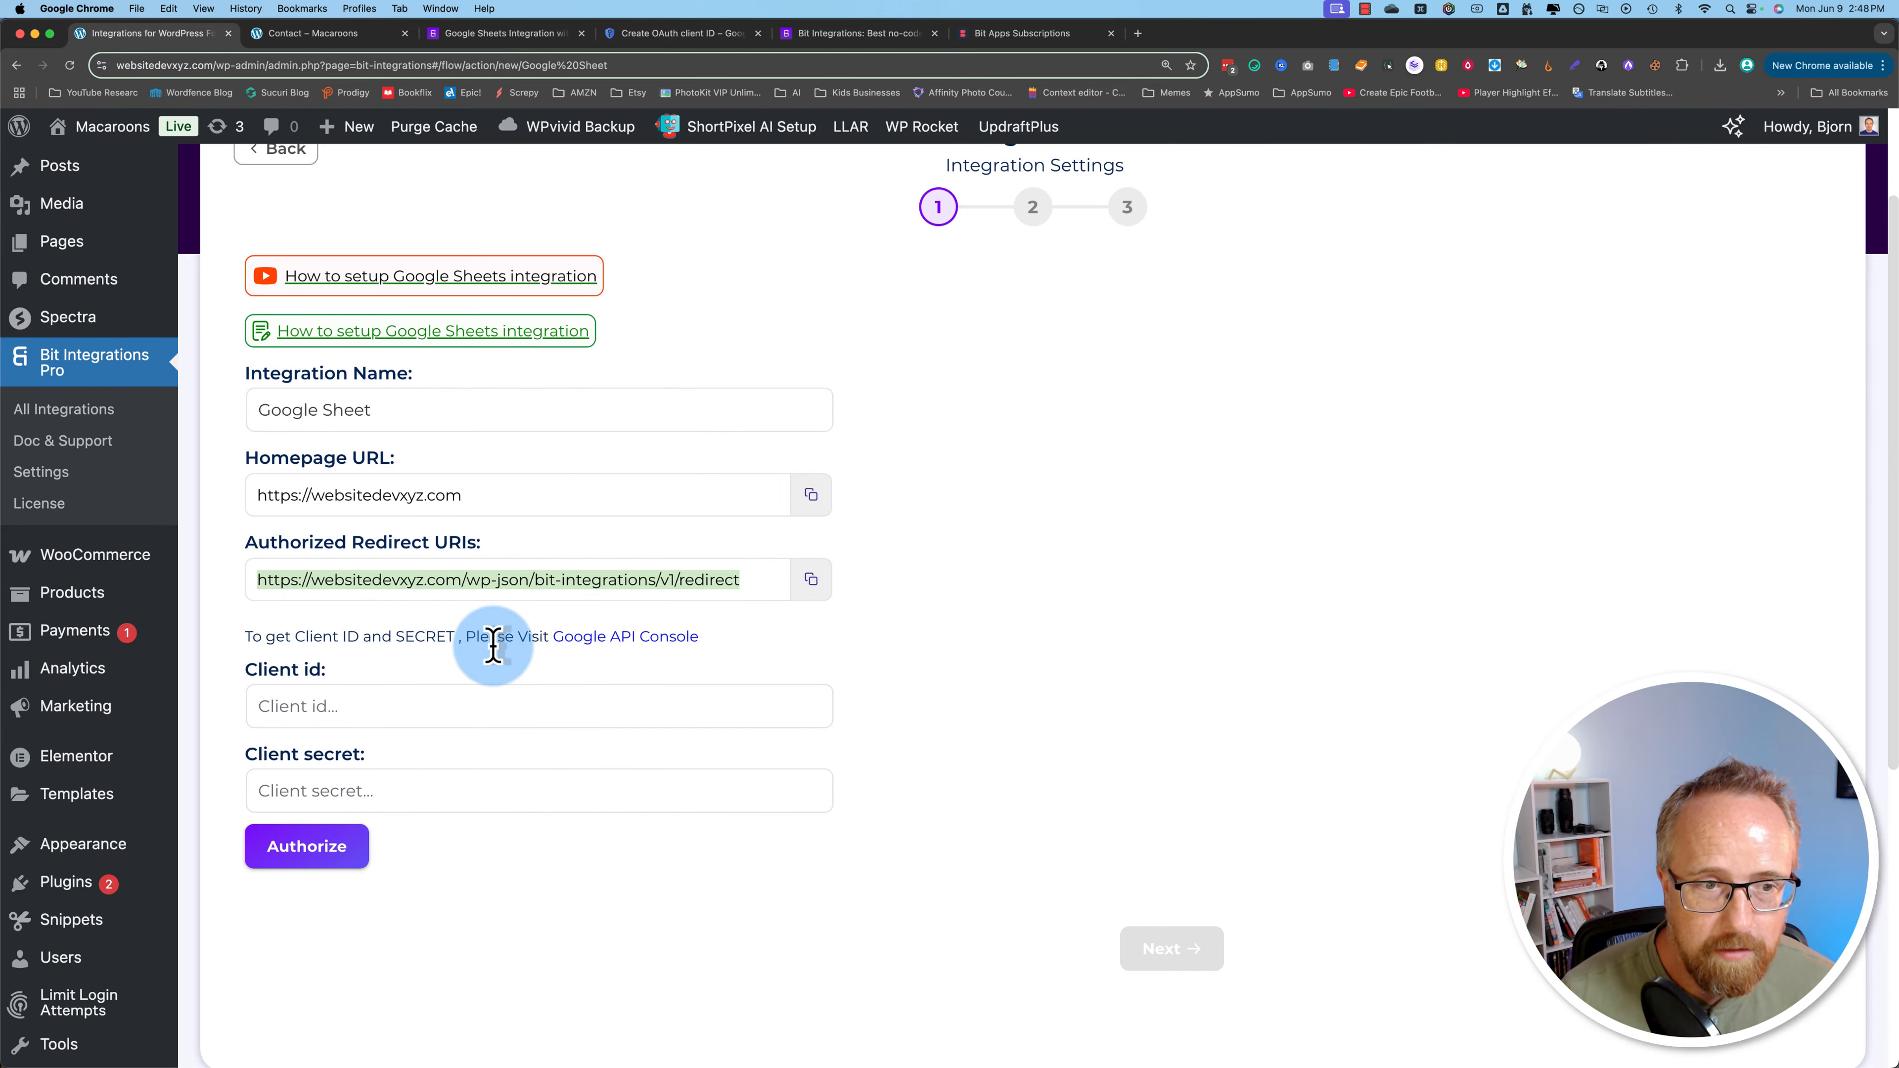
pyautogui.click(361, 705)
pyautogui.press('super+v')
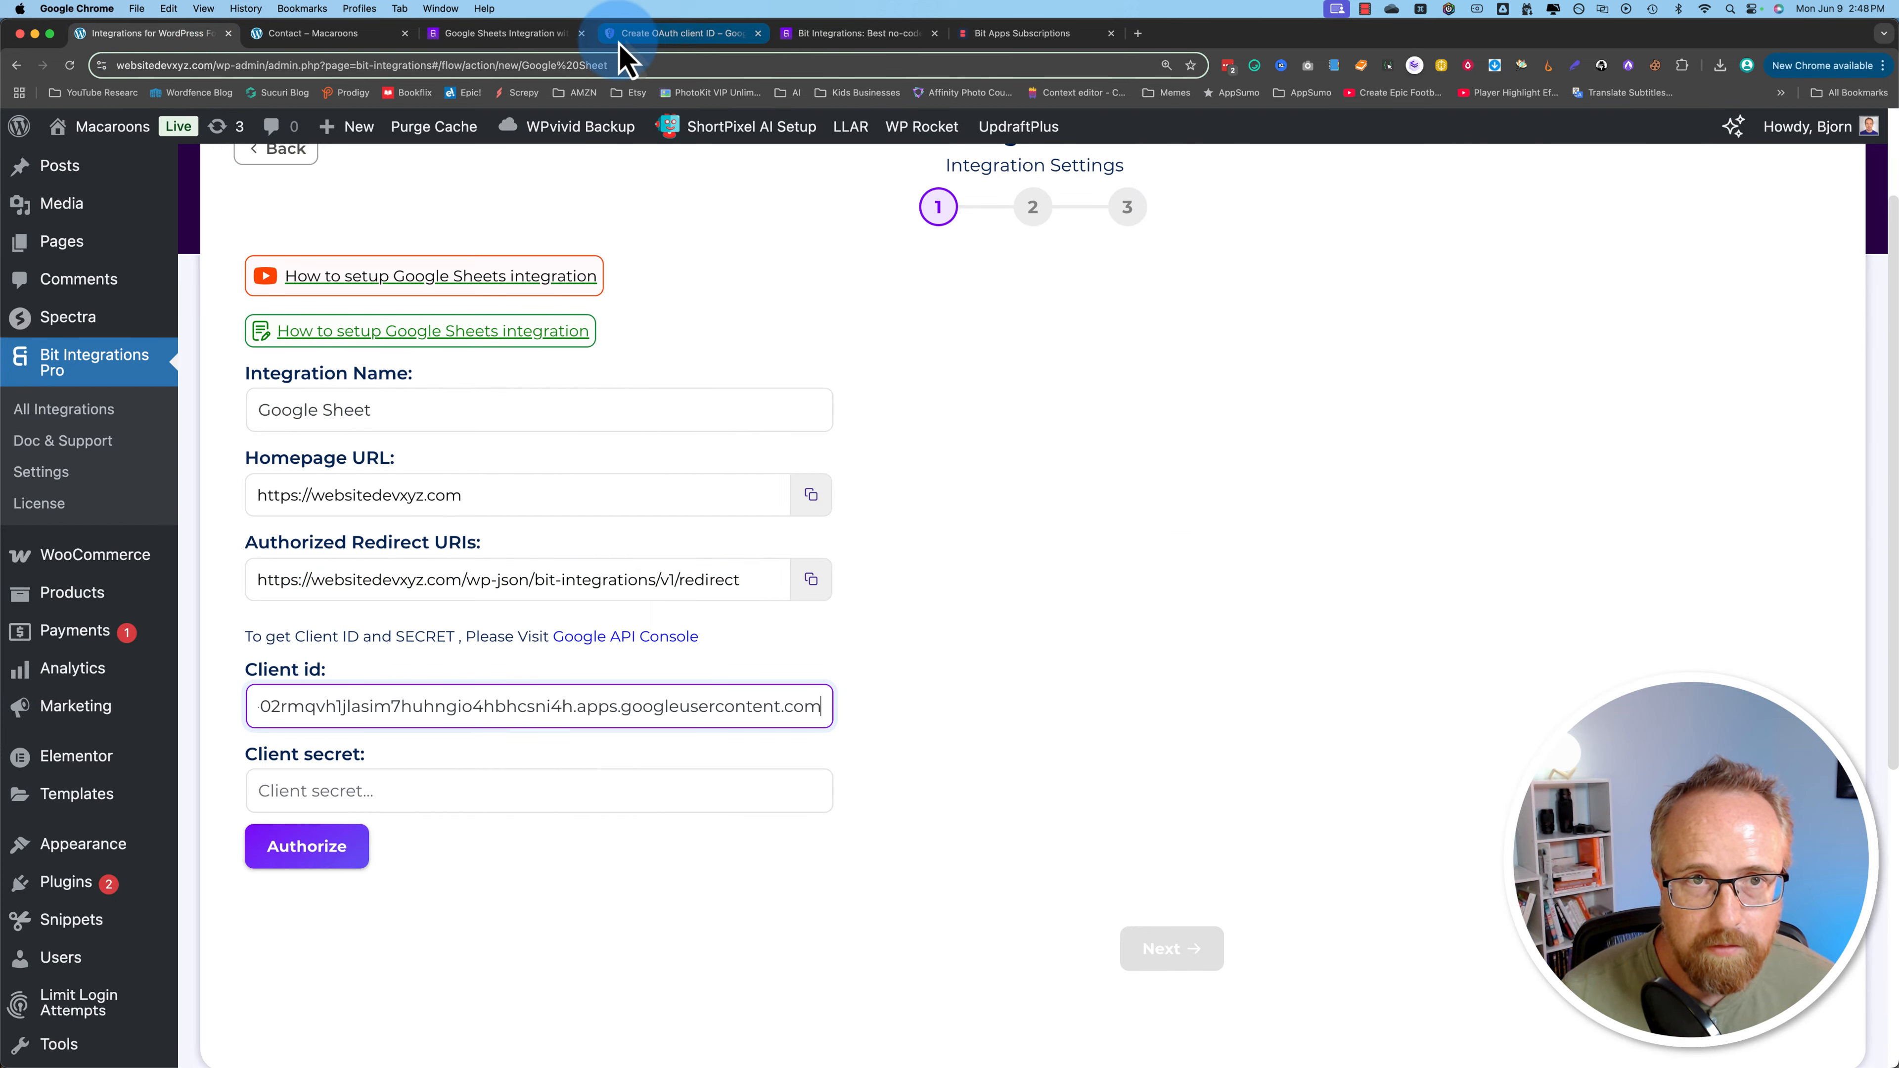
pyautogui.click(673, 33)
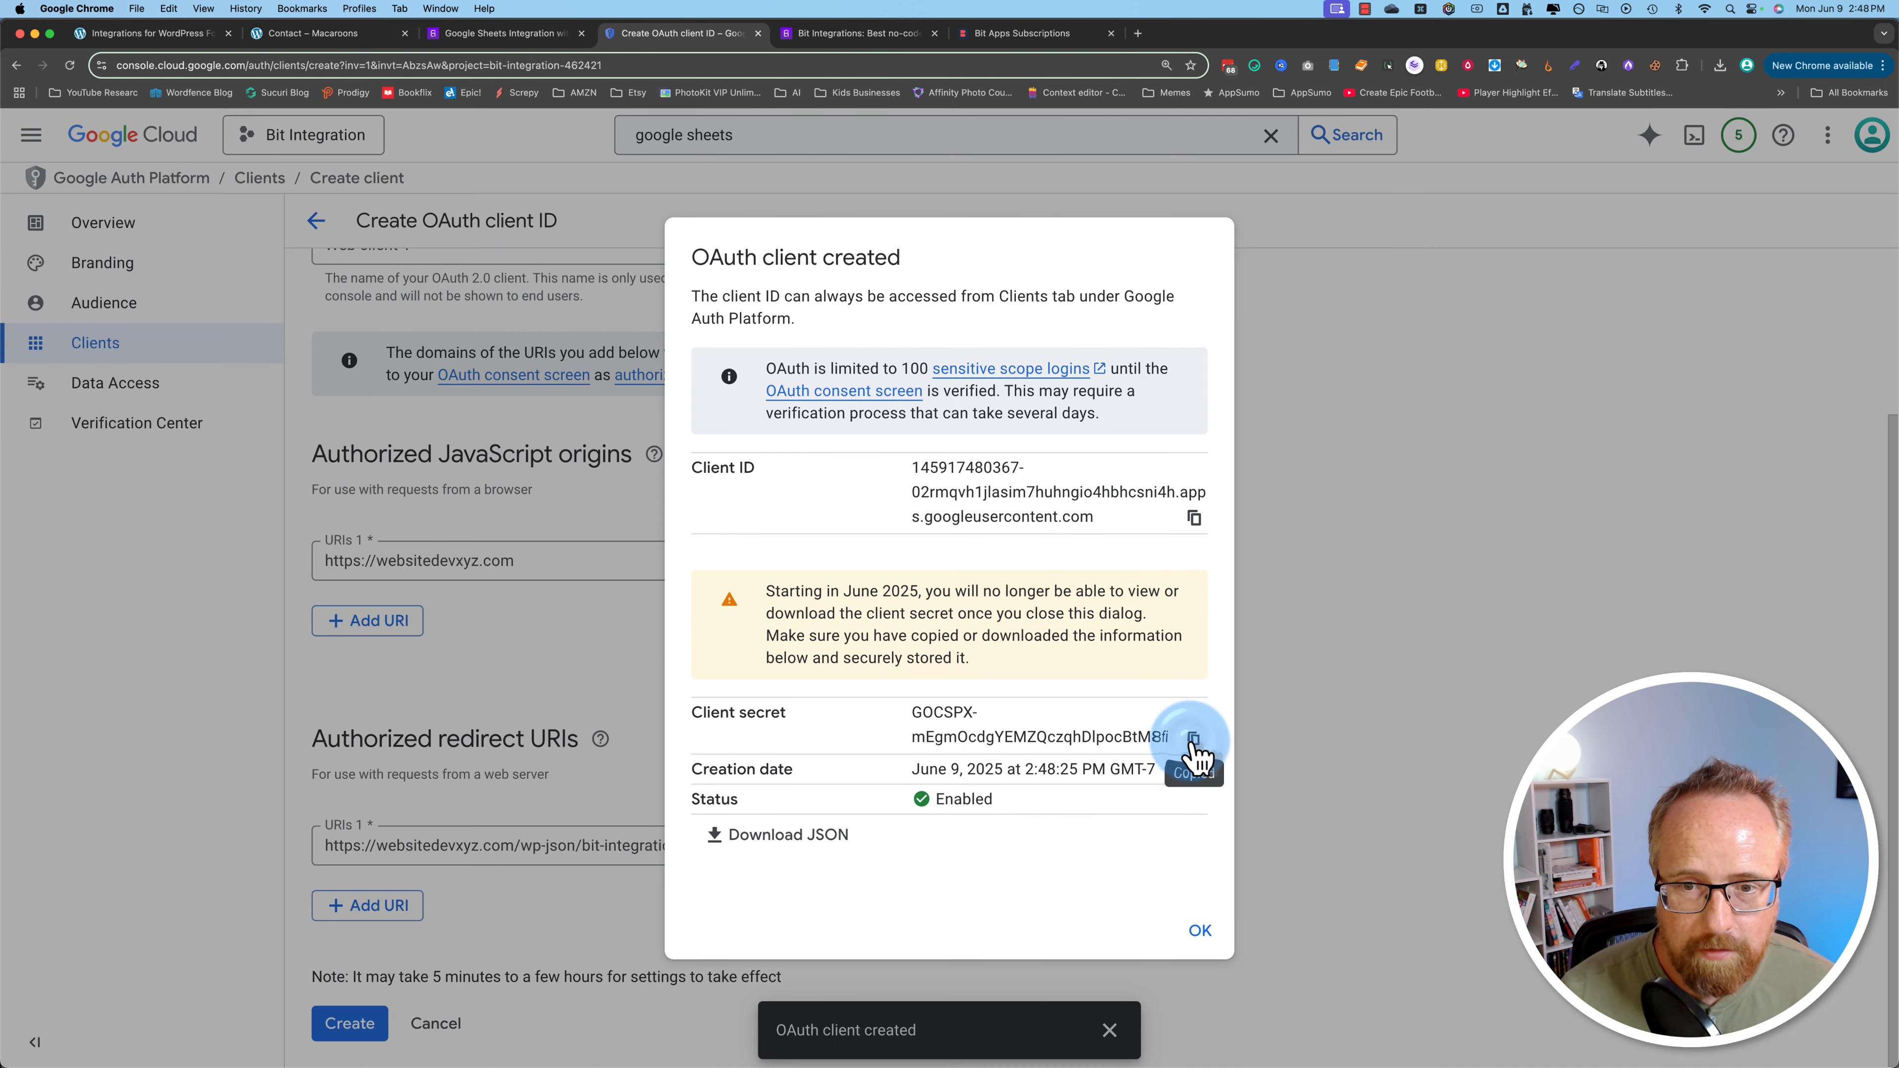
pyautogui.click(183, 33)
pyautogui.click(356, 785)
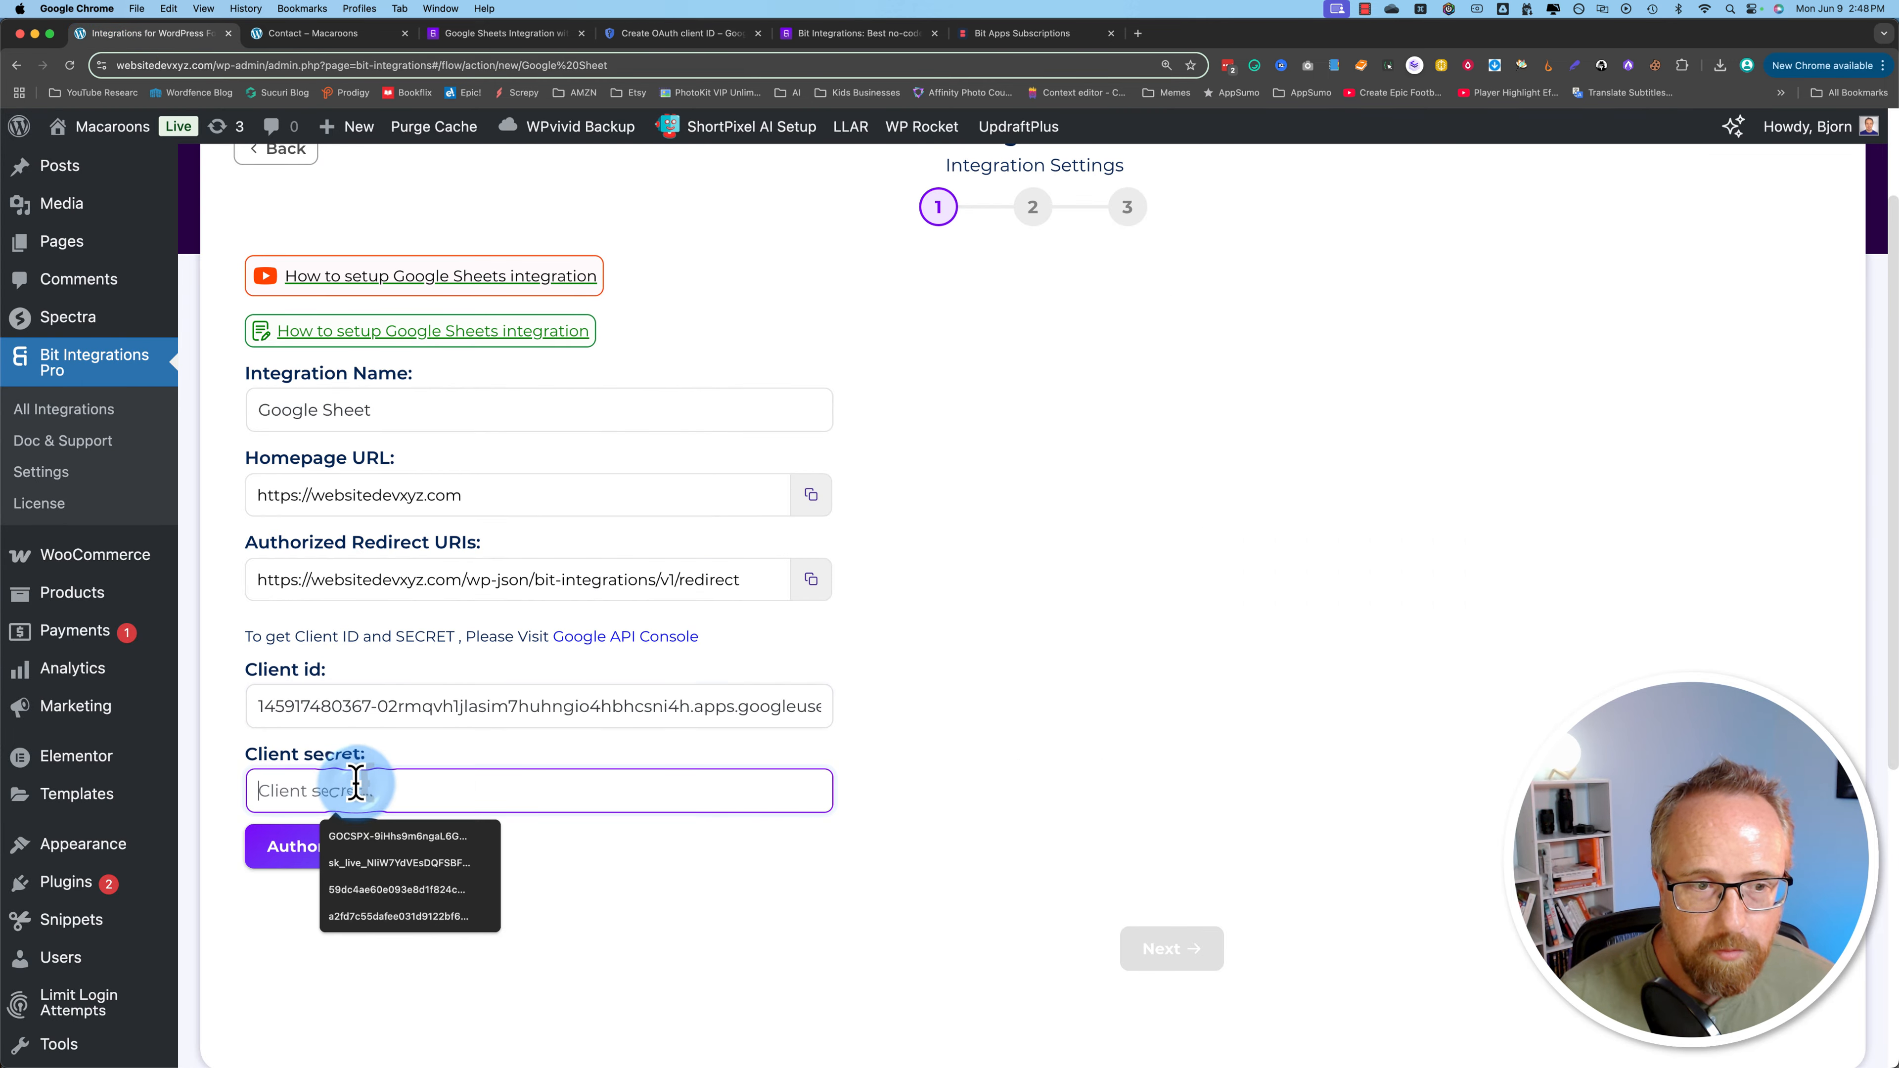
pyautogui.press('super+v')
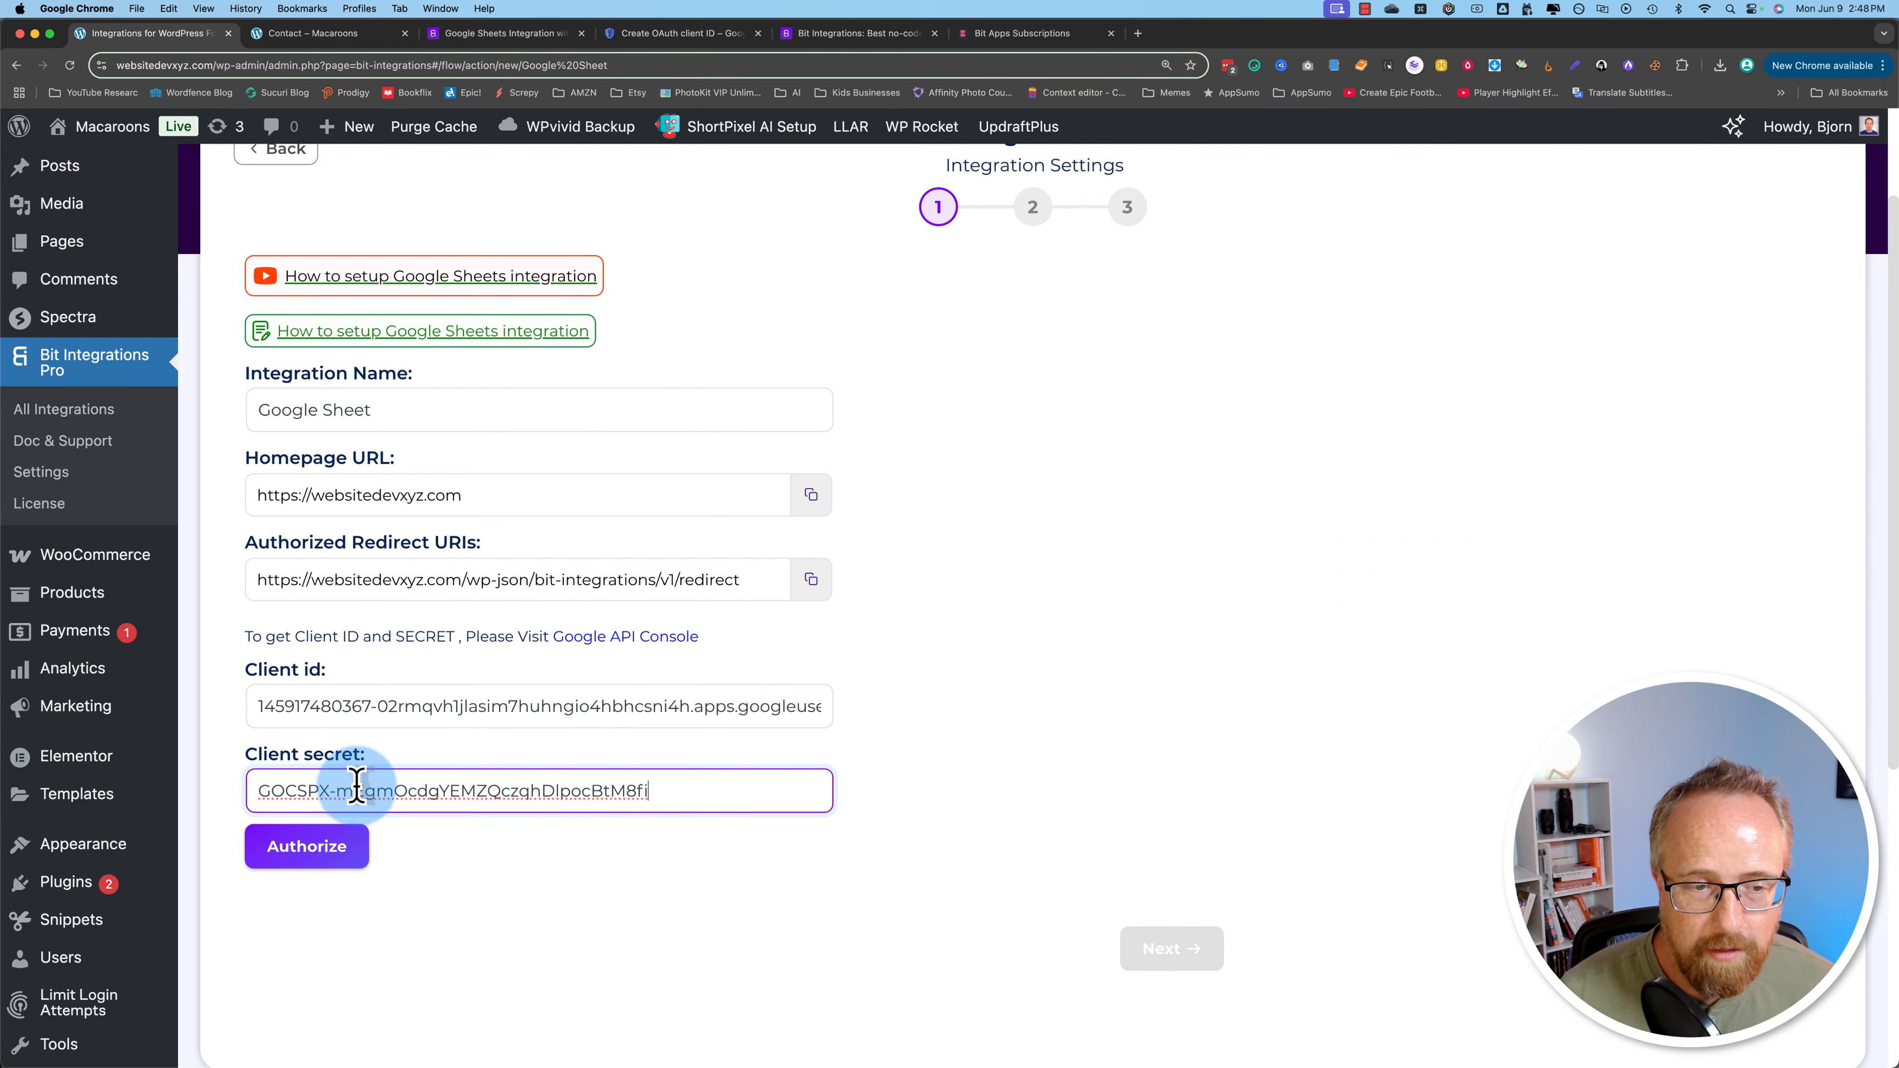
# Step: Authorize Google Sheets with the chosen Google account and allow Google Drive access
pyautogui.click(310, 853)
pyautogui.scroll(-5, 213, 425)
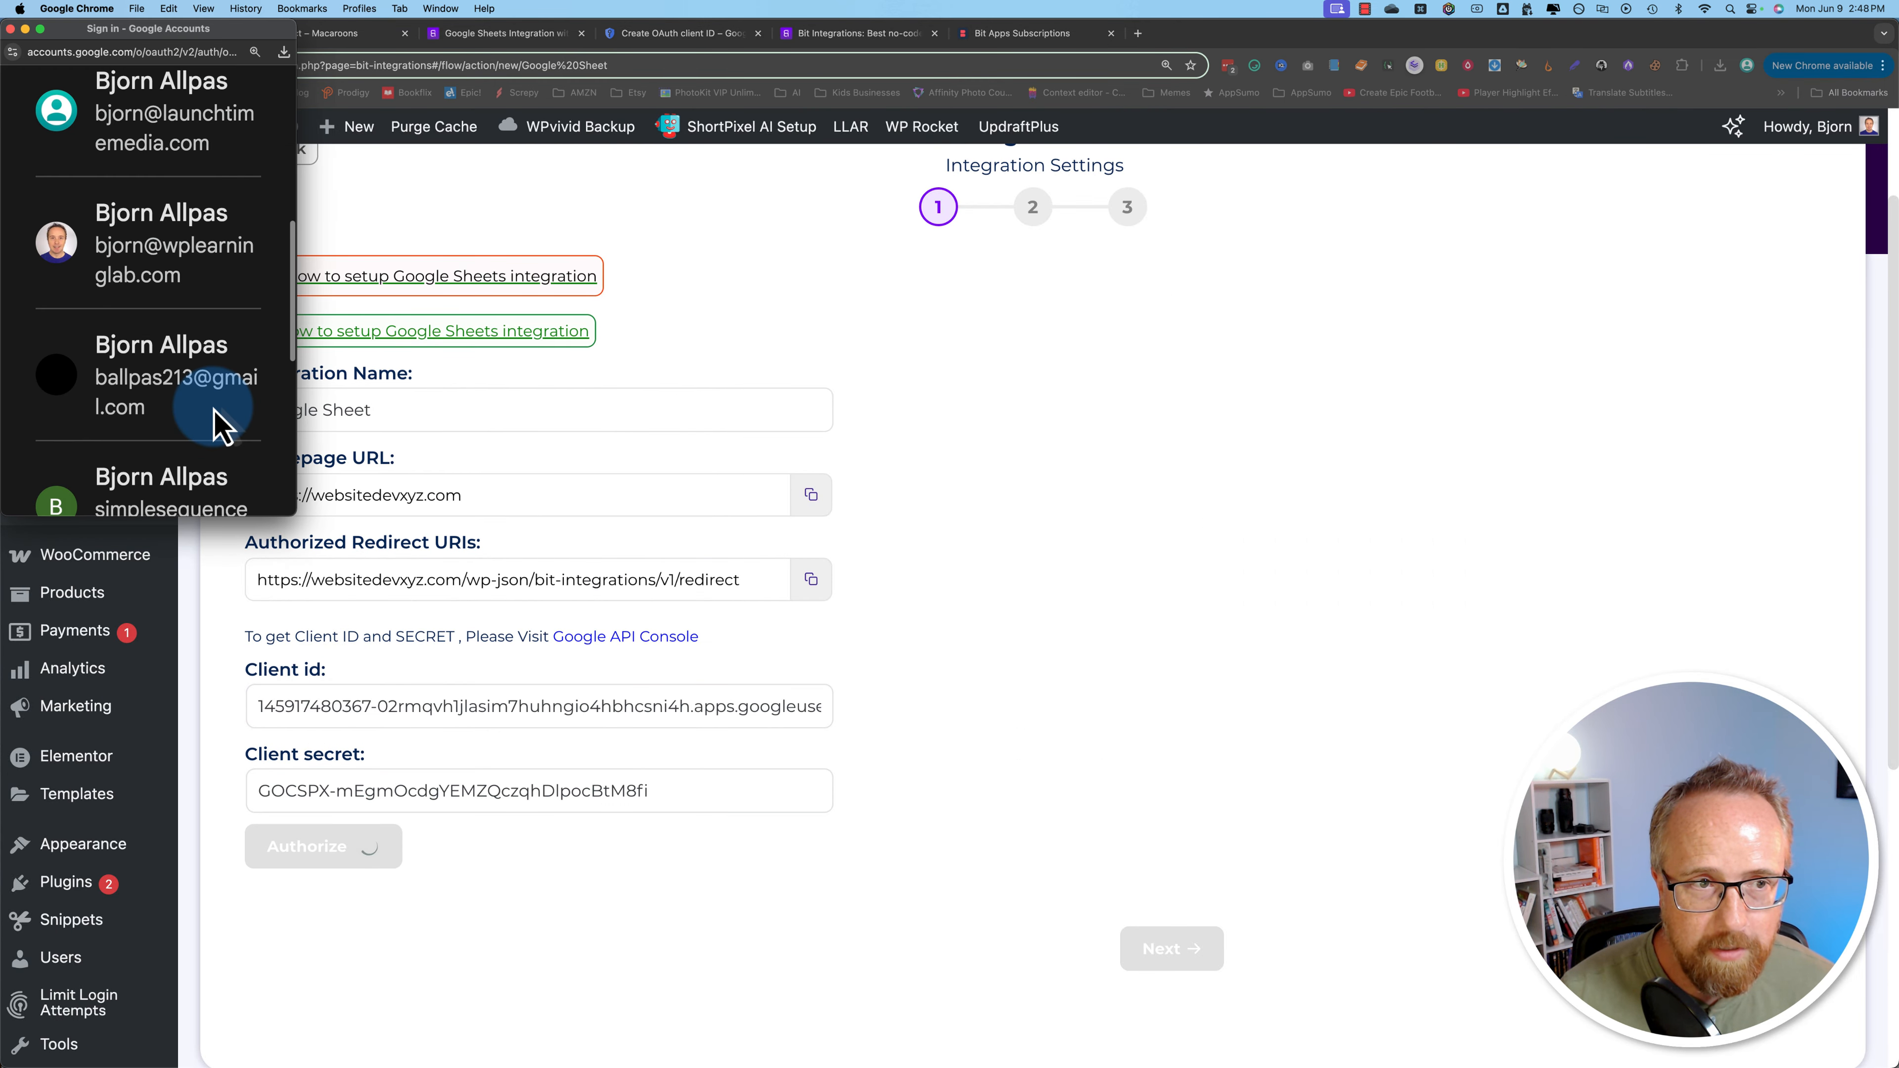
pyautogui.scroll(2, 201, 374)
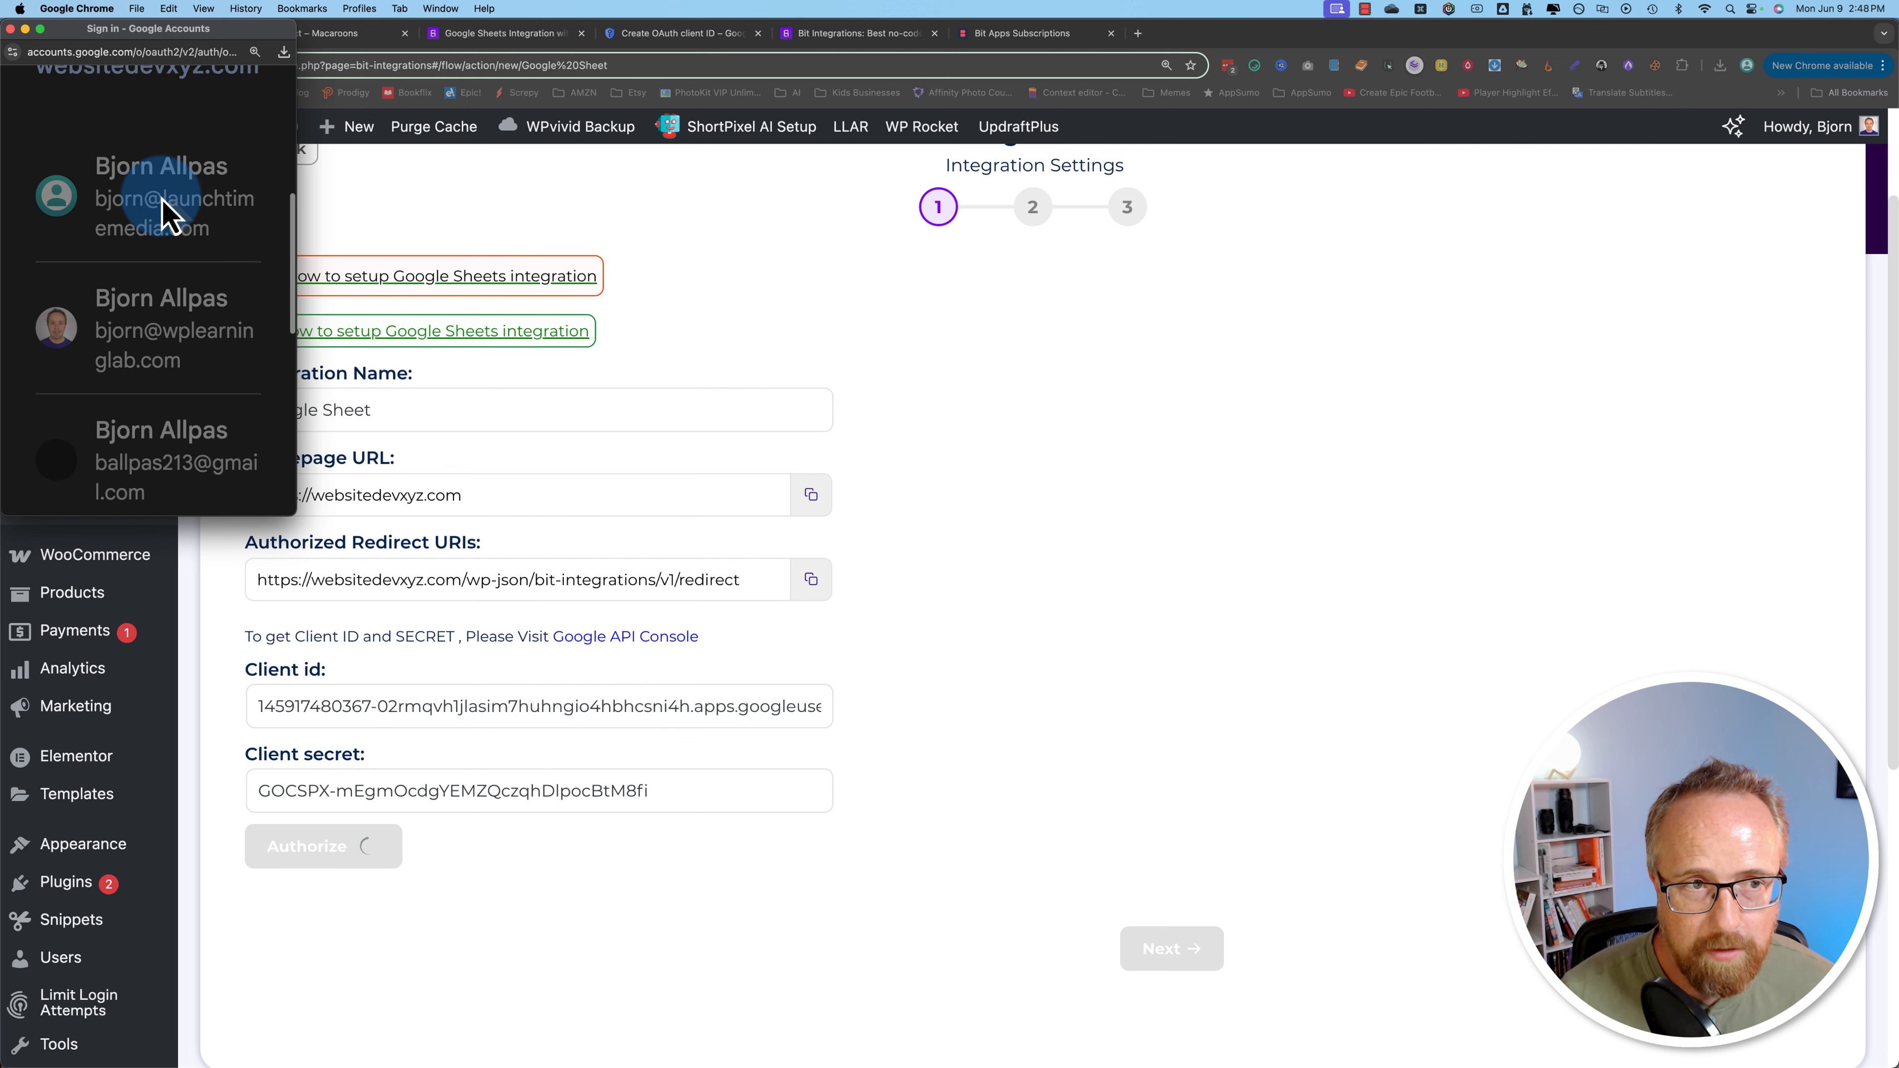
pyautogui.click(200, 346)
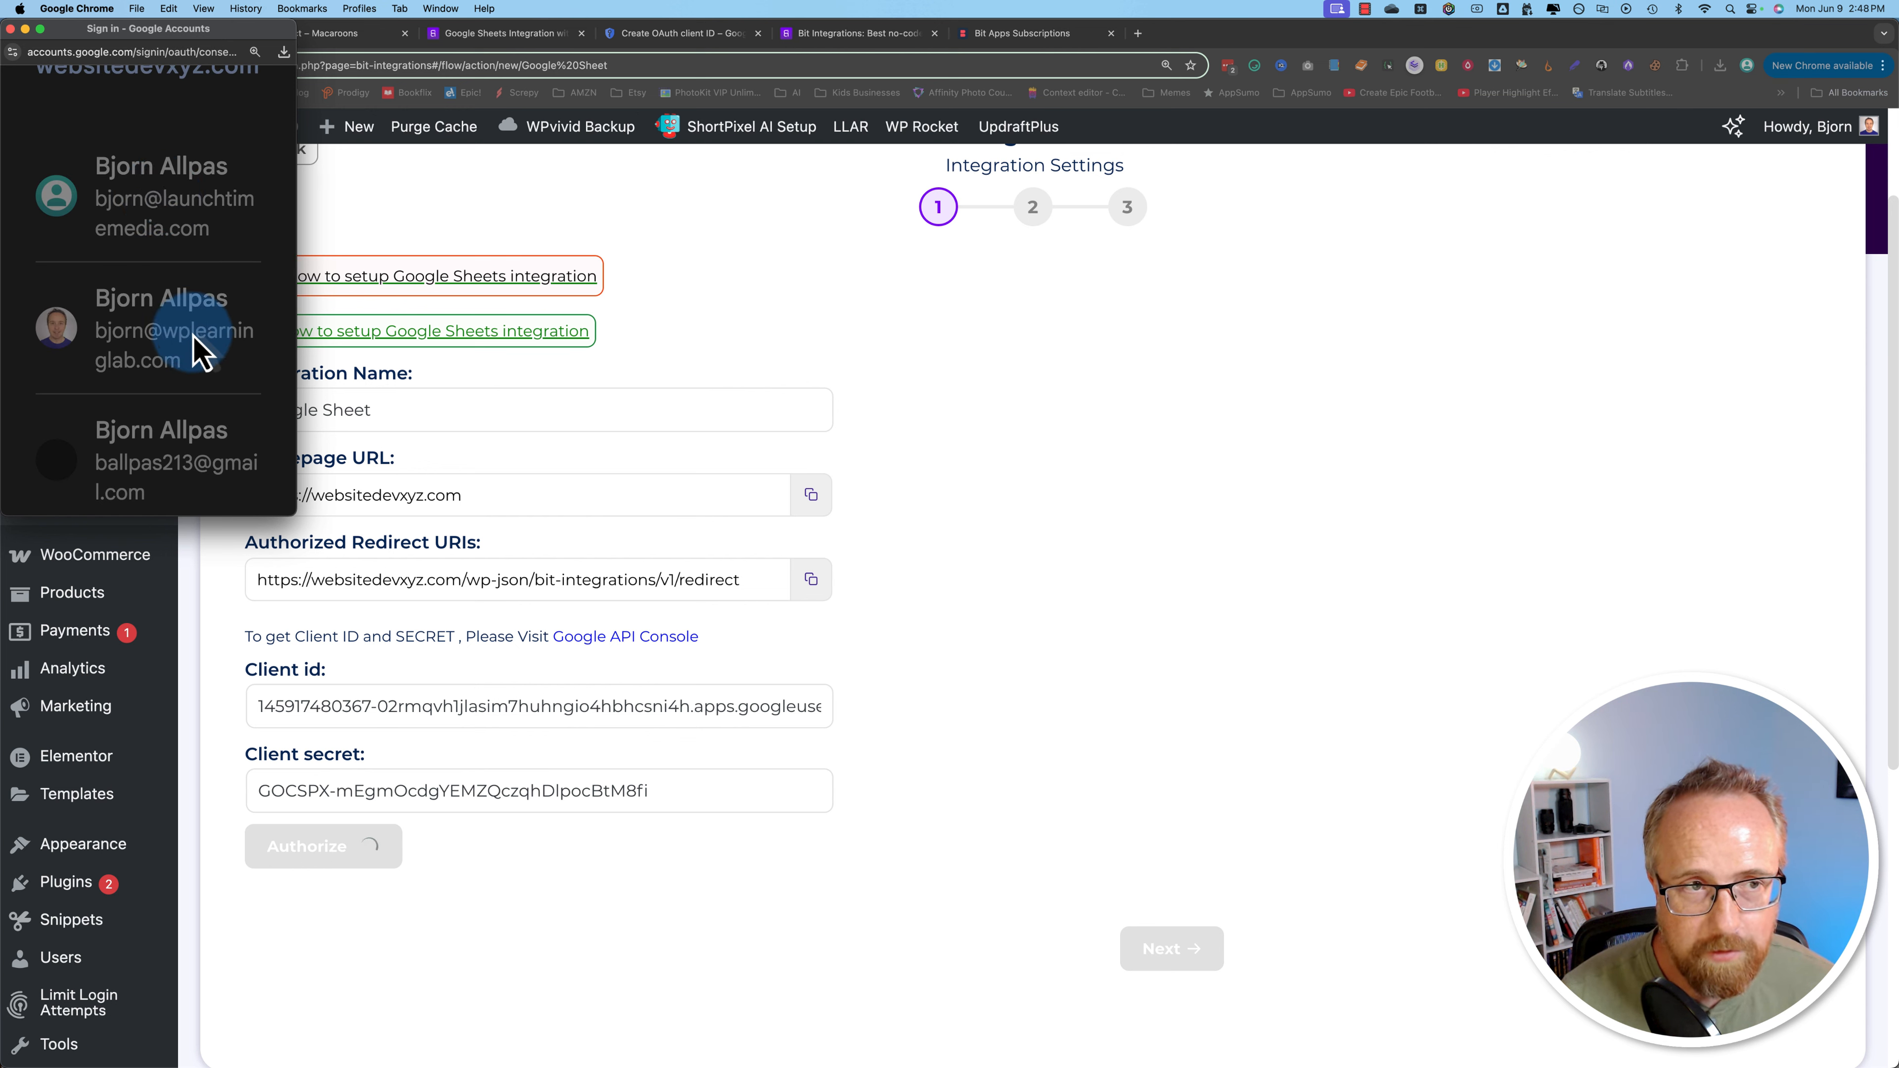
pyautogui.scroll(-10, 224, 261)
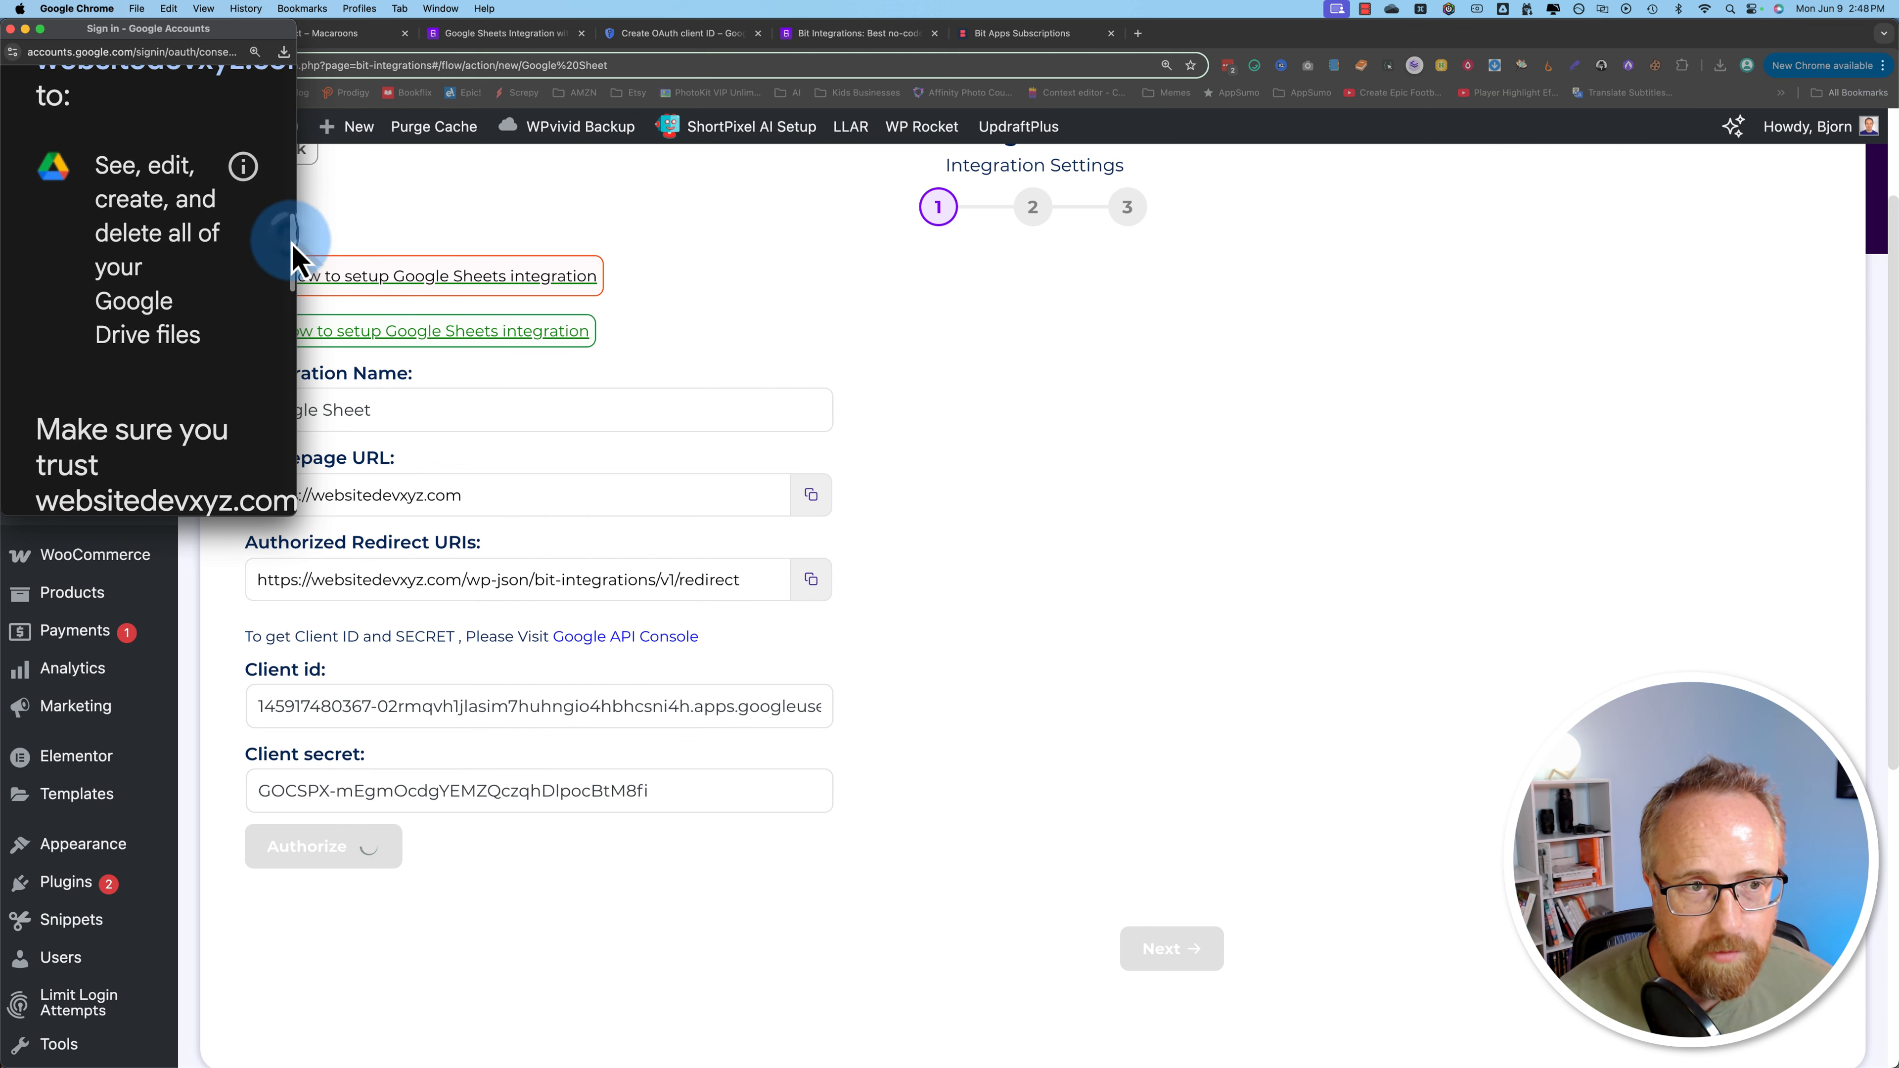
pyautogui.scroll(-10, 292, 258)
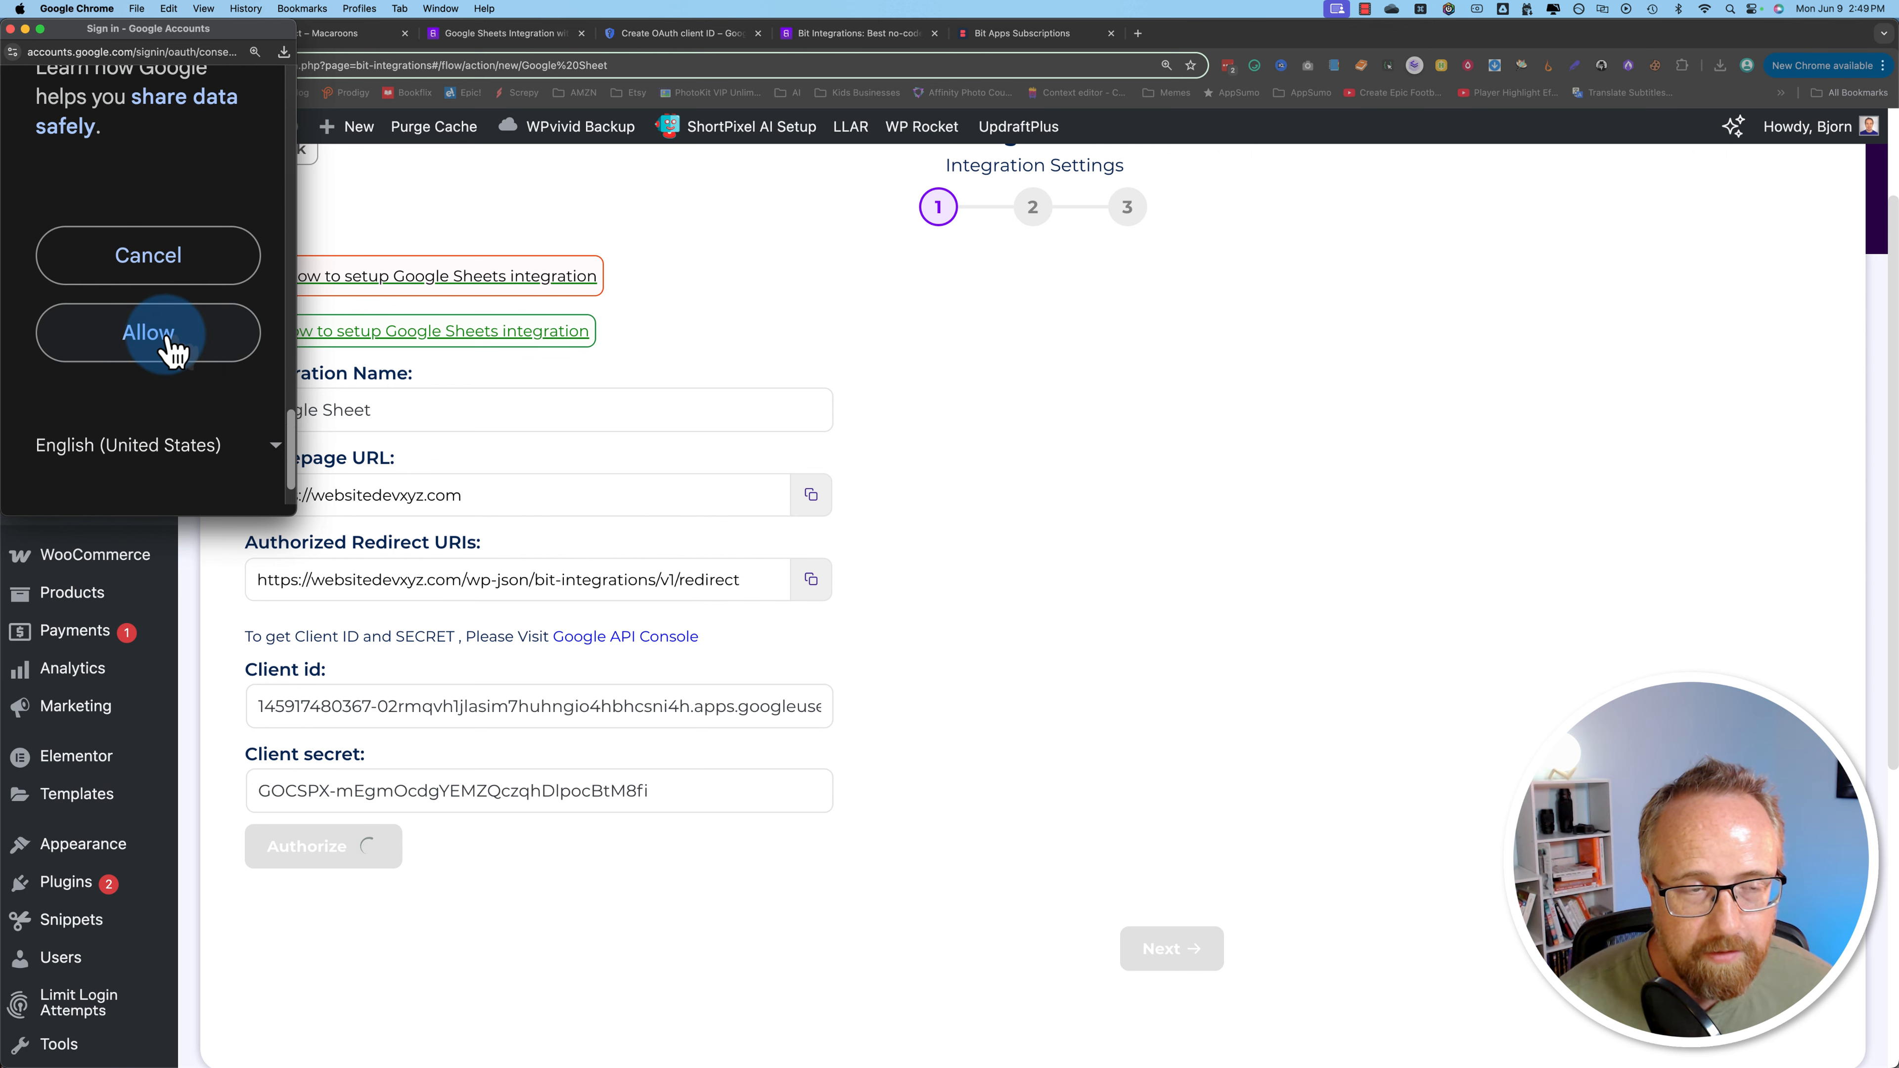
pyautogui.click(171, 346)
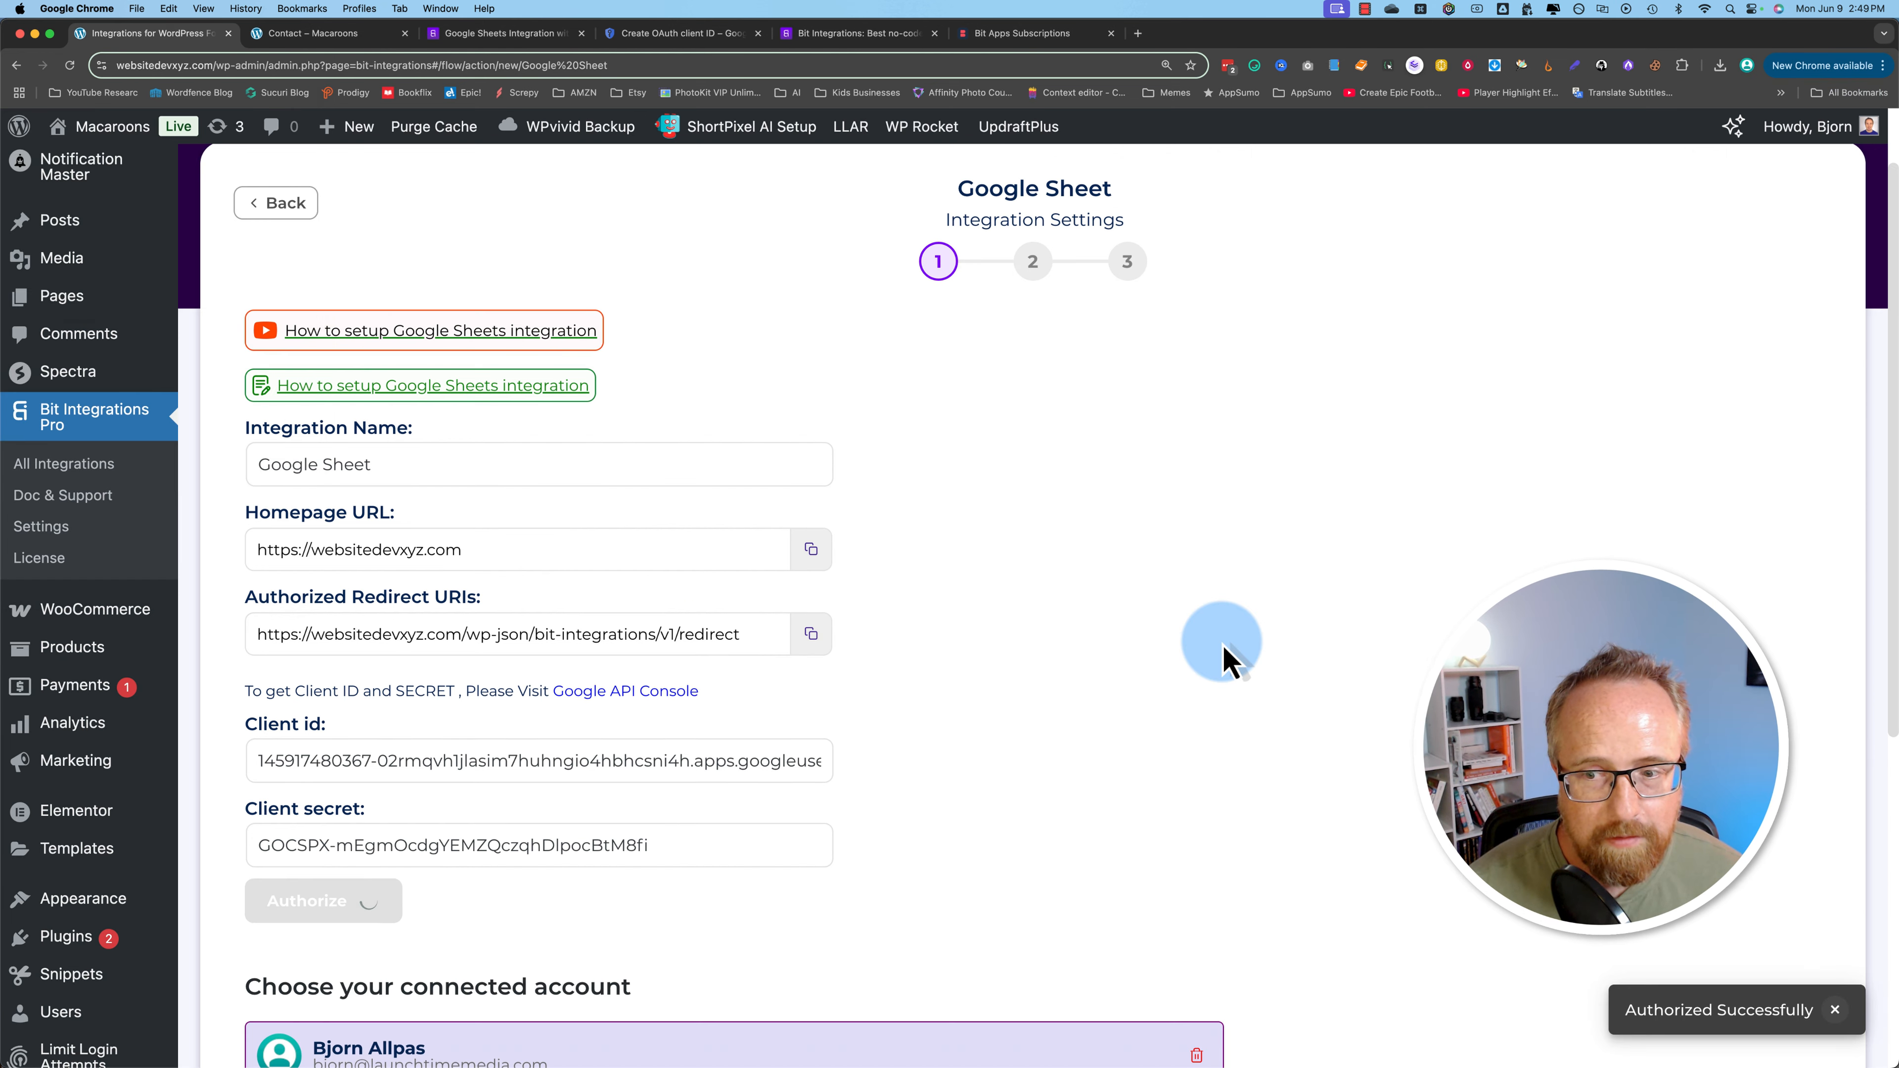
# Step: Continue to the spreadsheet step and view the Spreadsheets list without choosing one
pyautogui.scroll(-5, 1511, 928)
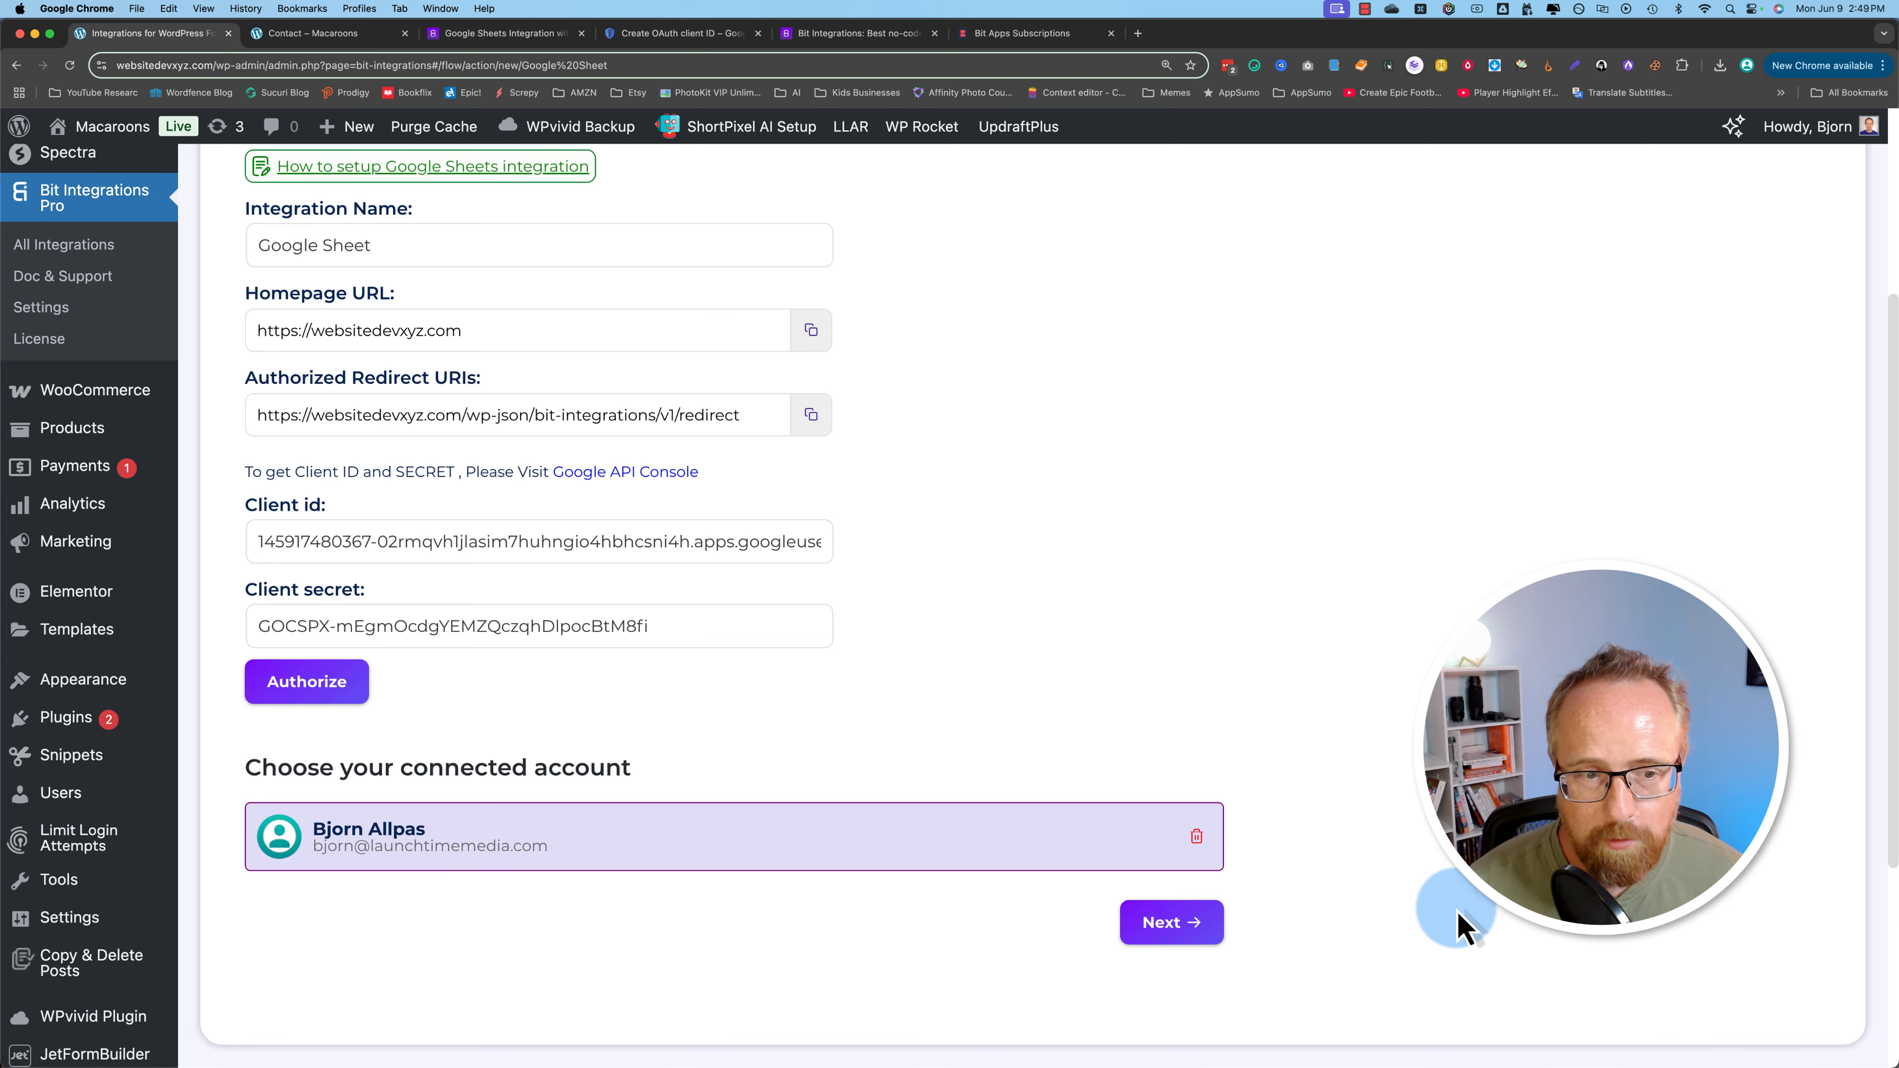
pyautogui.scroll(-2, 962, 763)
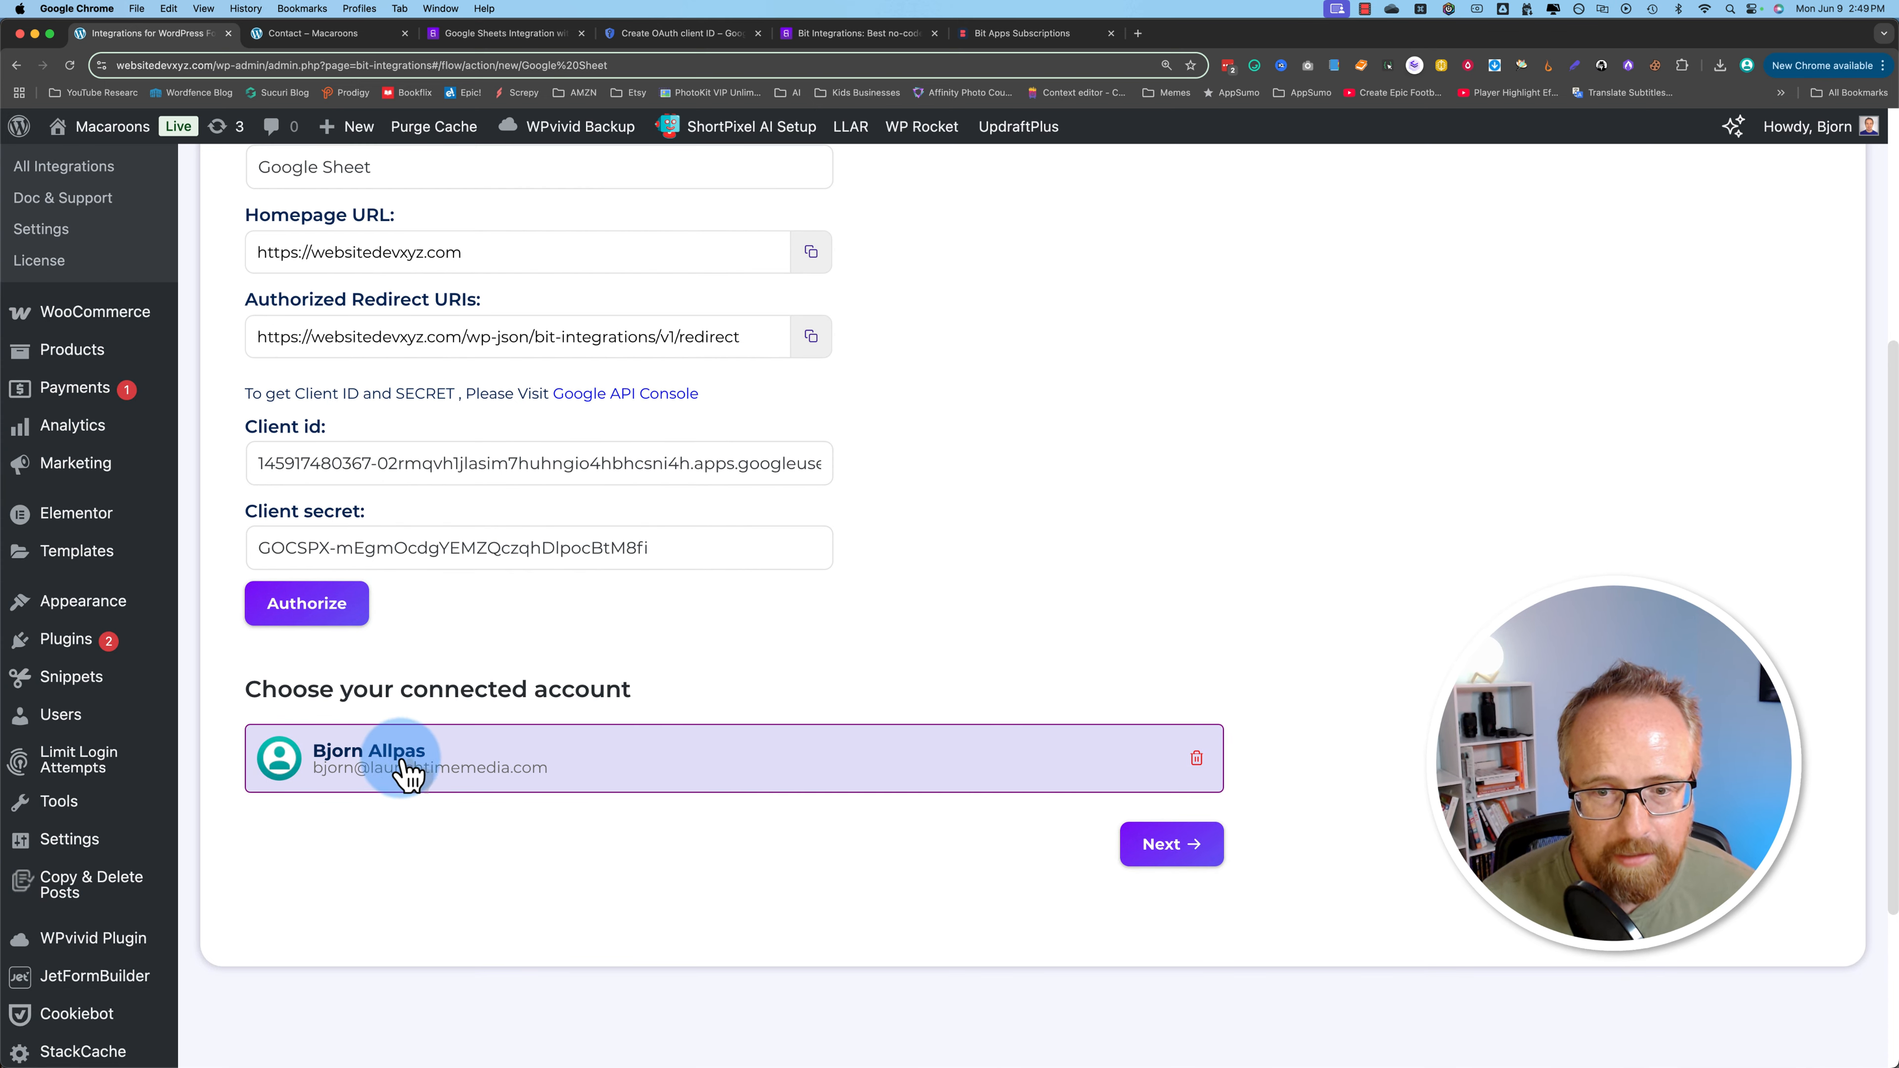
pyautogui.click(1190, 852)
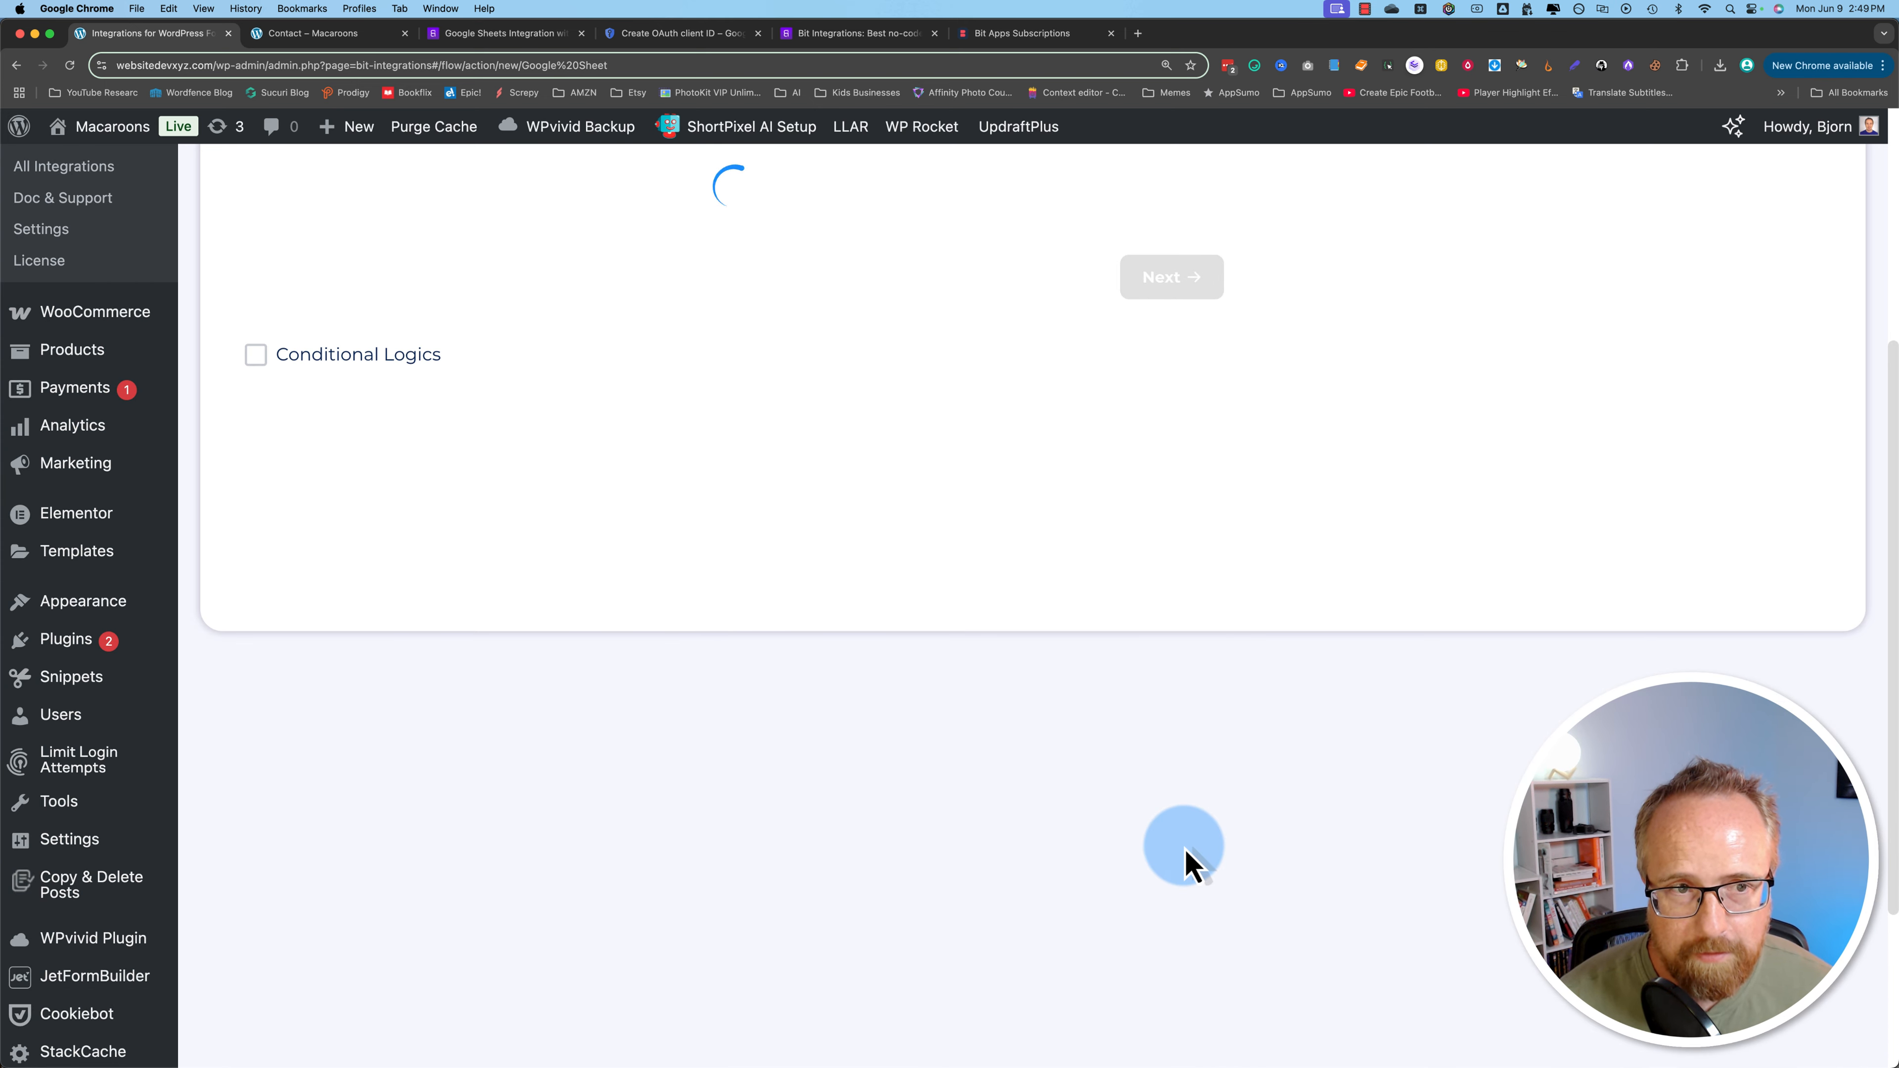
pyautogui.click(872, 460)
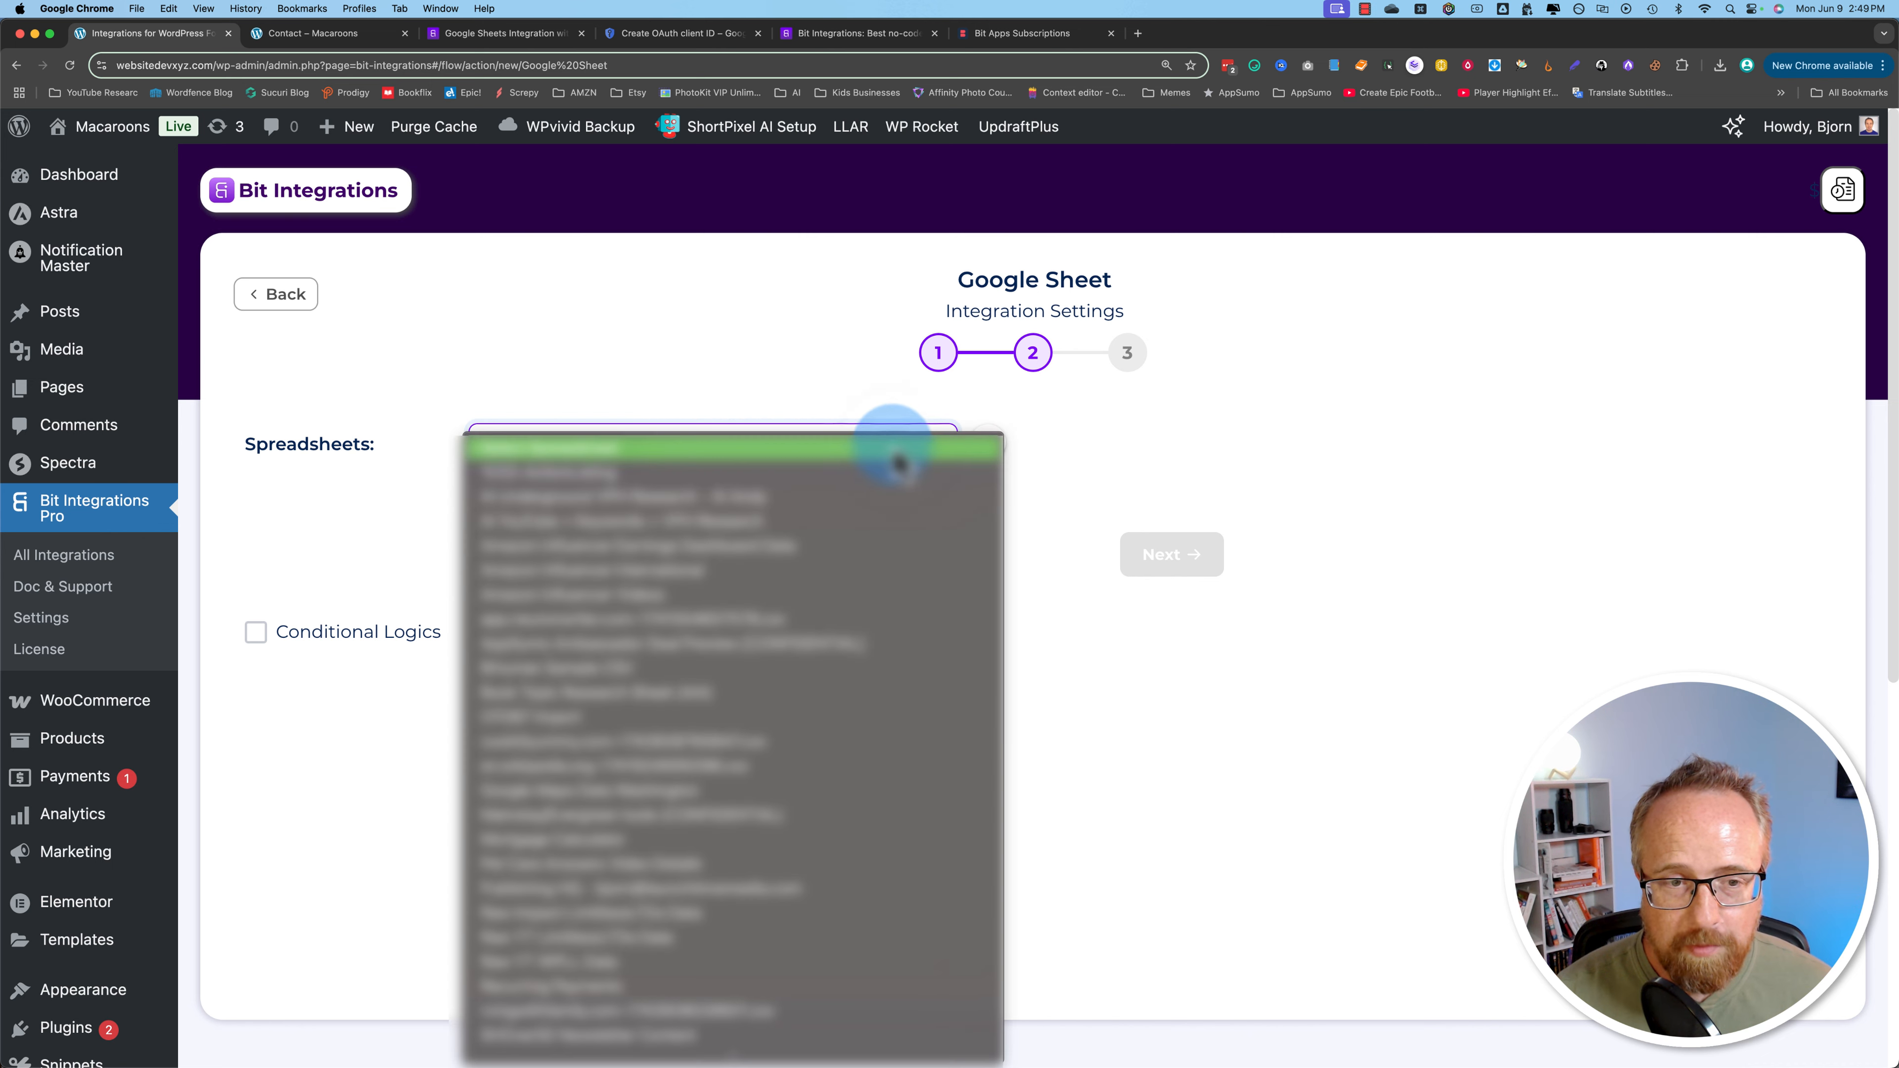
pyautogui.click(697, 380)
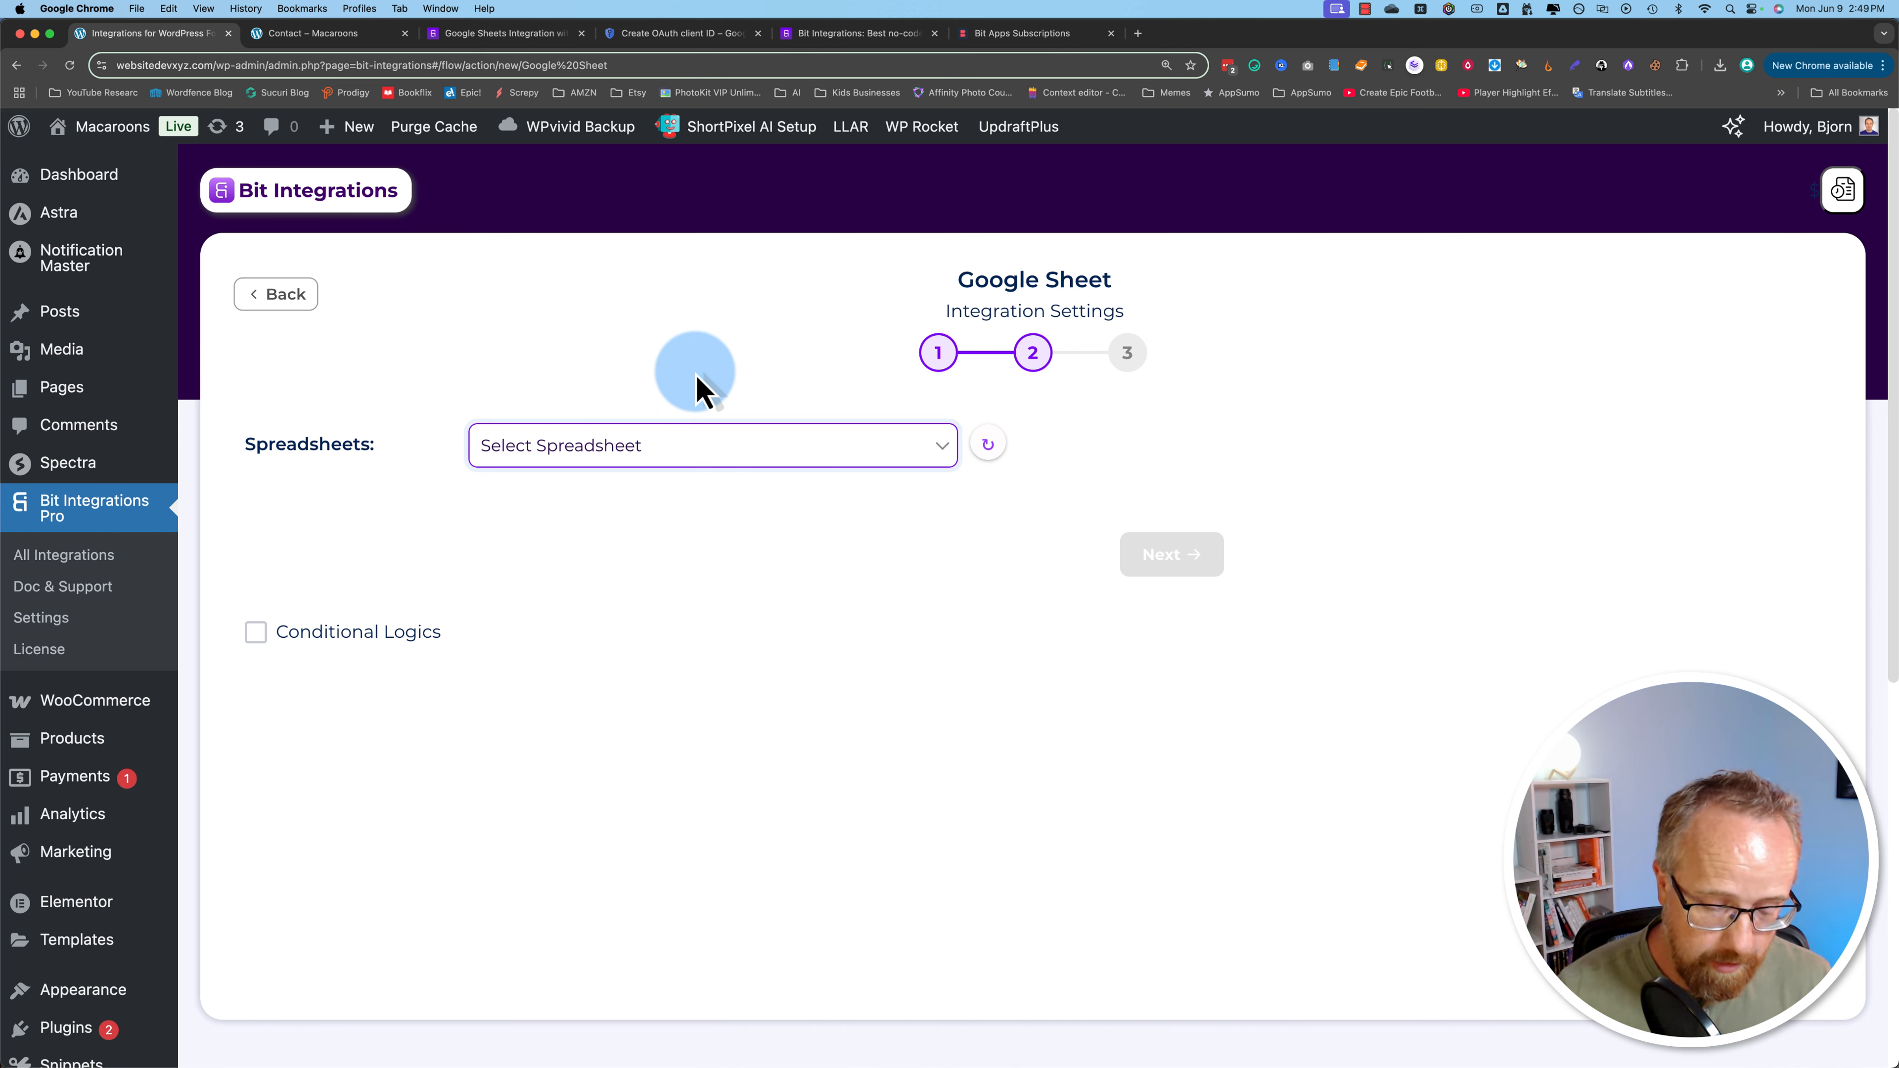
# Step: Open Google Drive in a new browser tab
pyautogui.press('super+t')
pyautogui.write('drive')
pyautogui.press('Return')
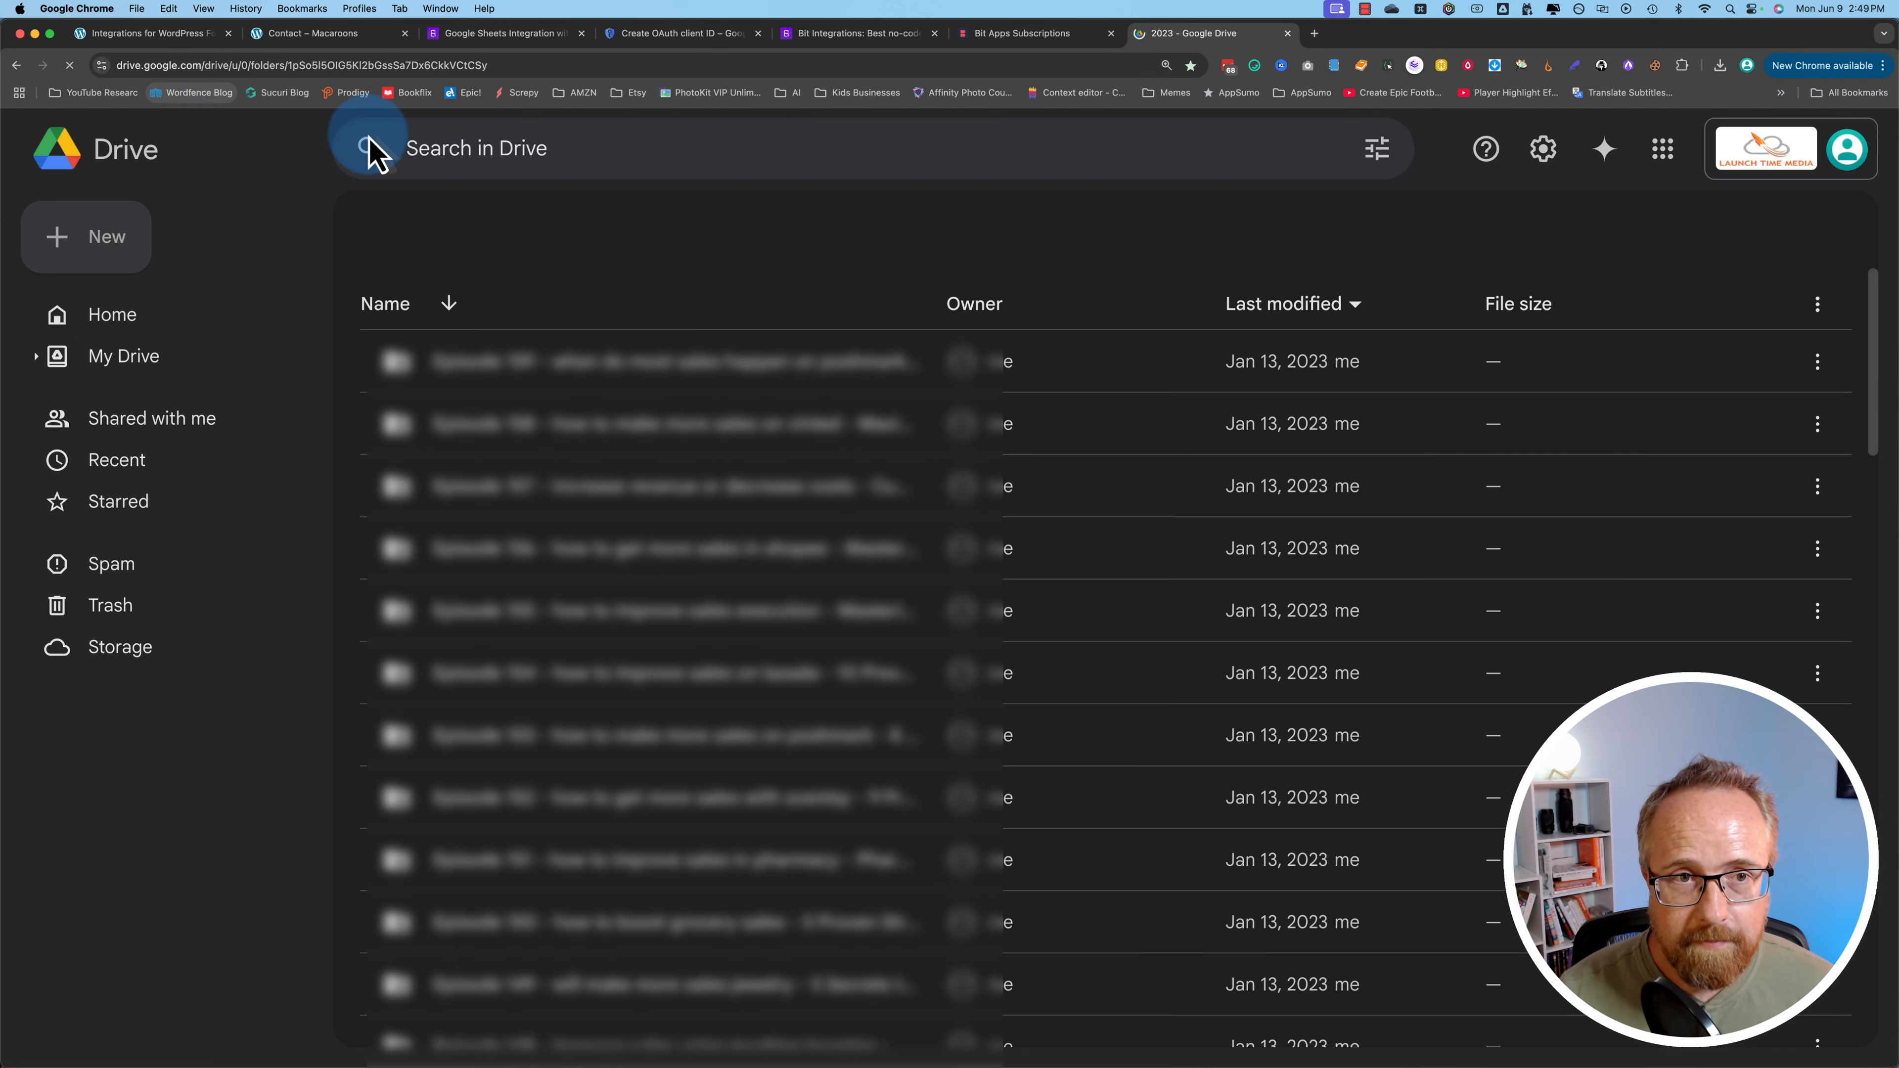
# Step: Create a Google Sheets file in the shared folder titled 'Bit Integrations'
pyautogui.click(93, 268)
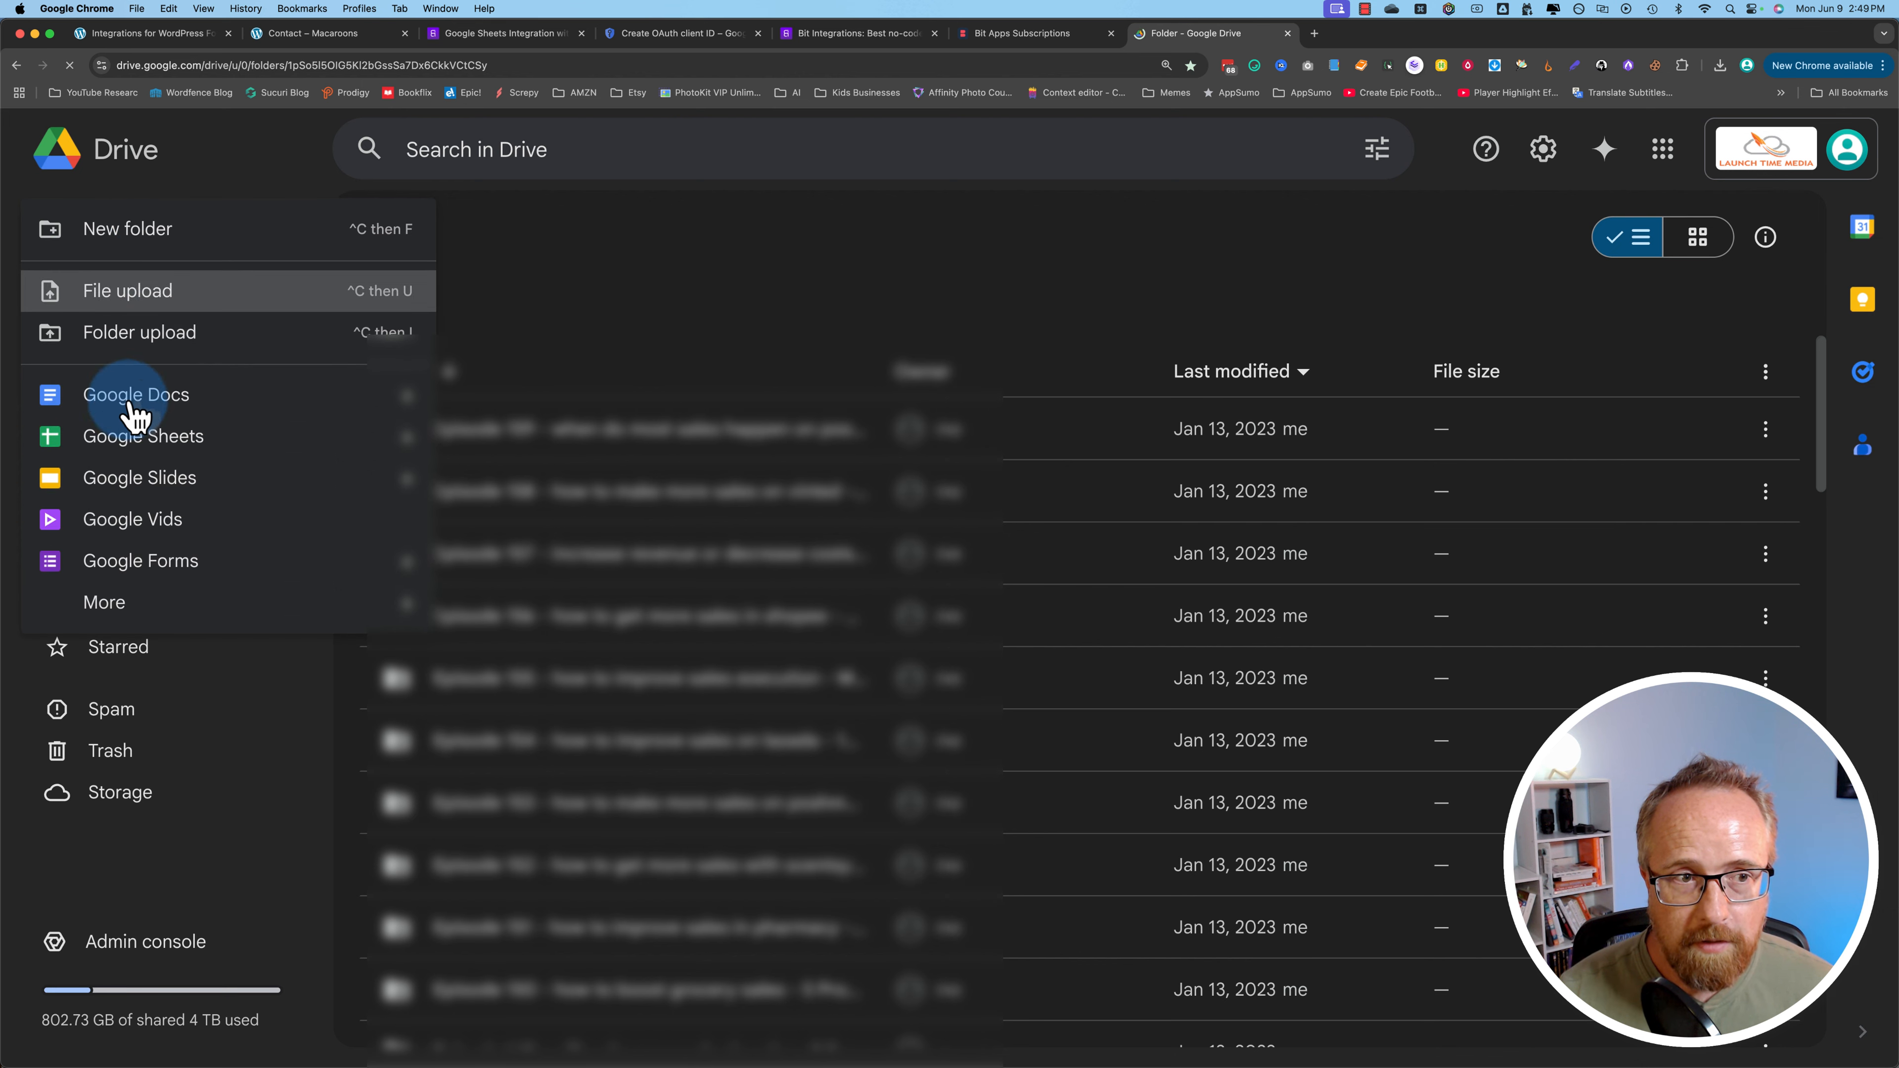
pyautogui.click(134, 441)
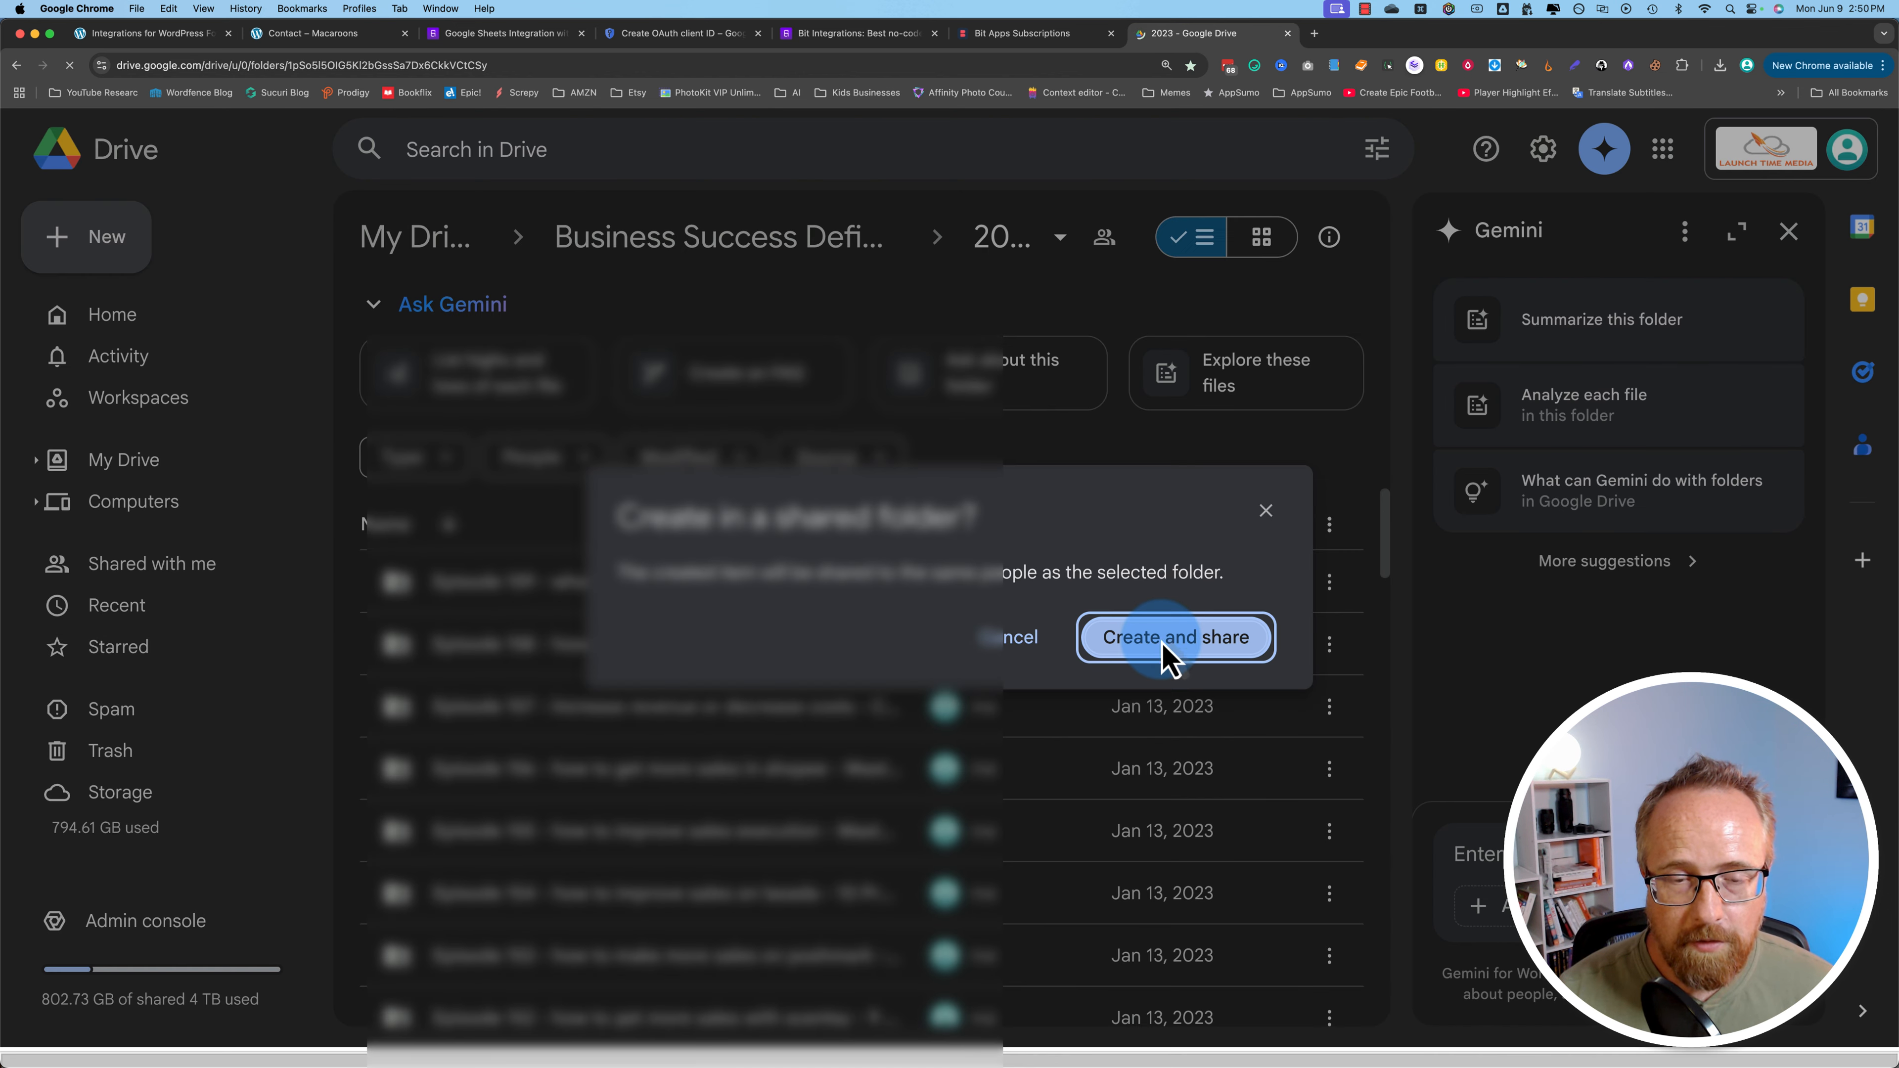
pyautogui.click(1161, 642)
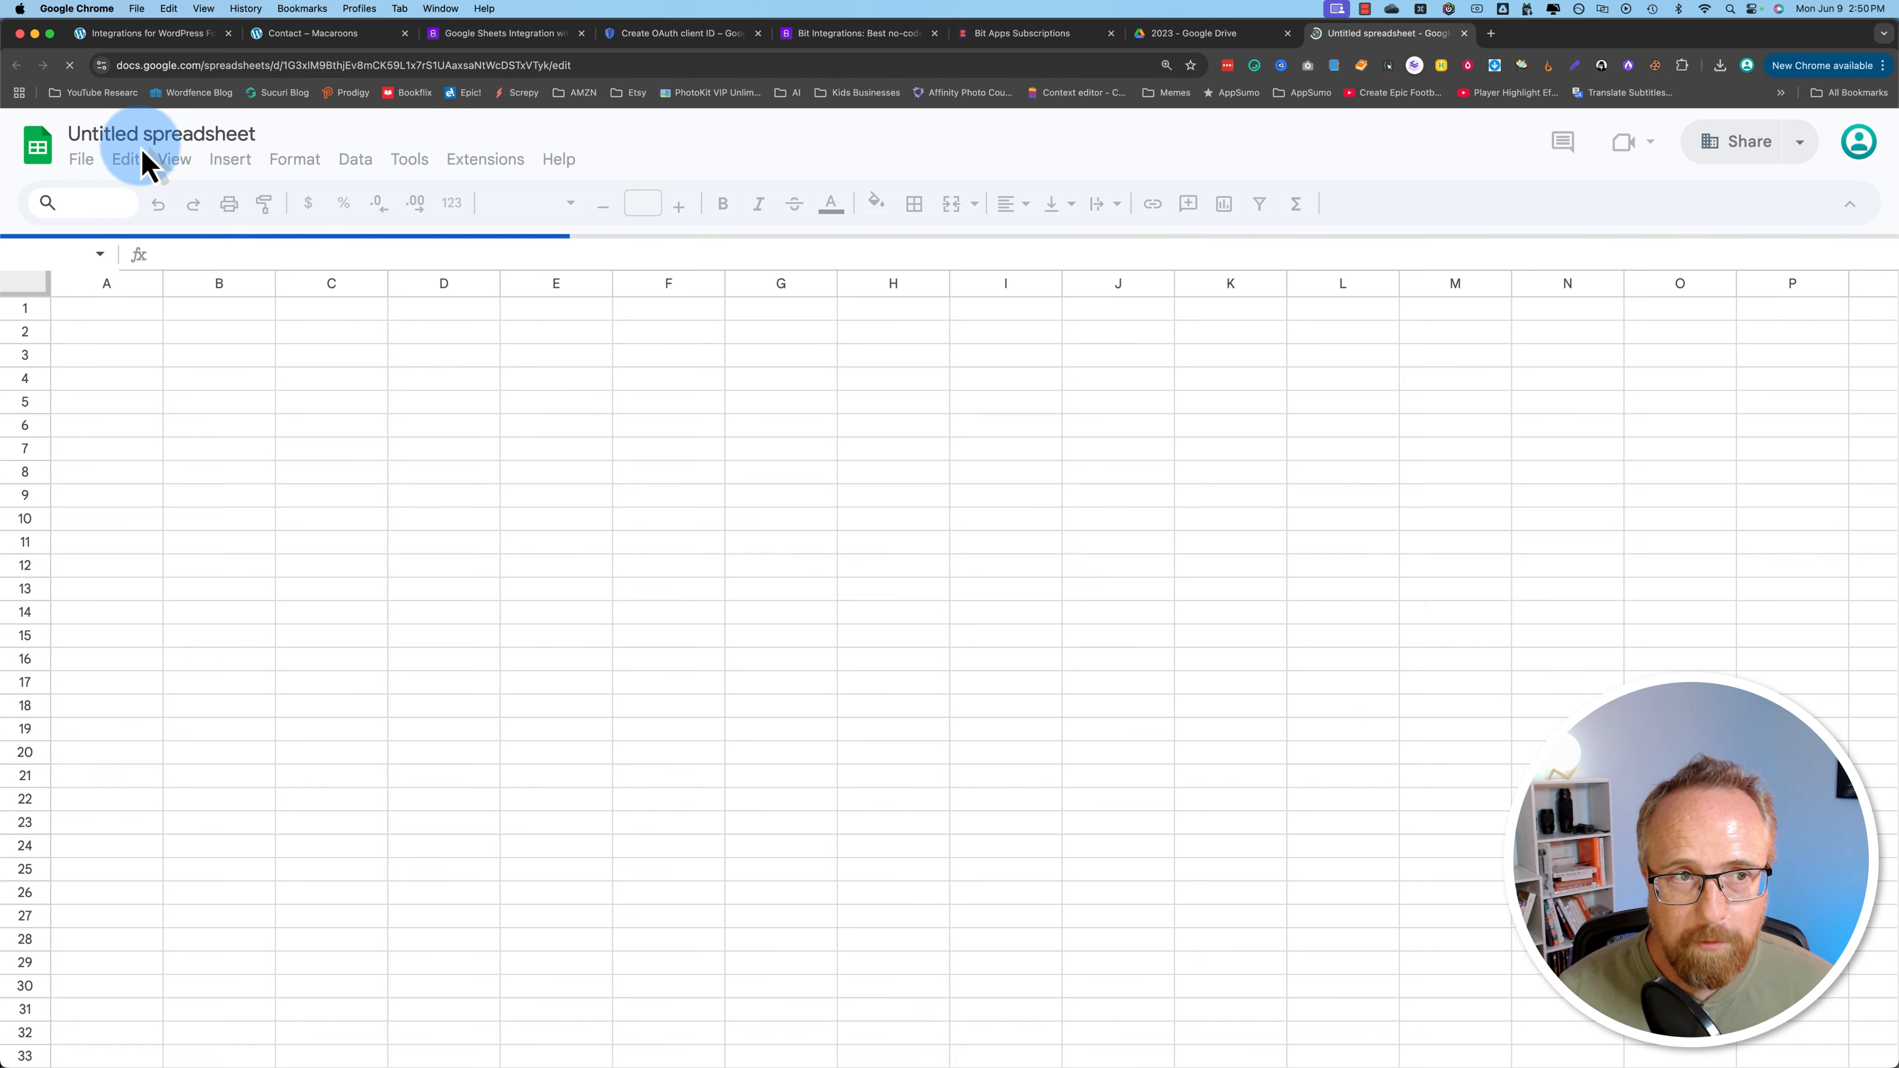
pyautogui.click(92, 133)
pyautogui.write('Bit Integr')
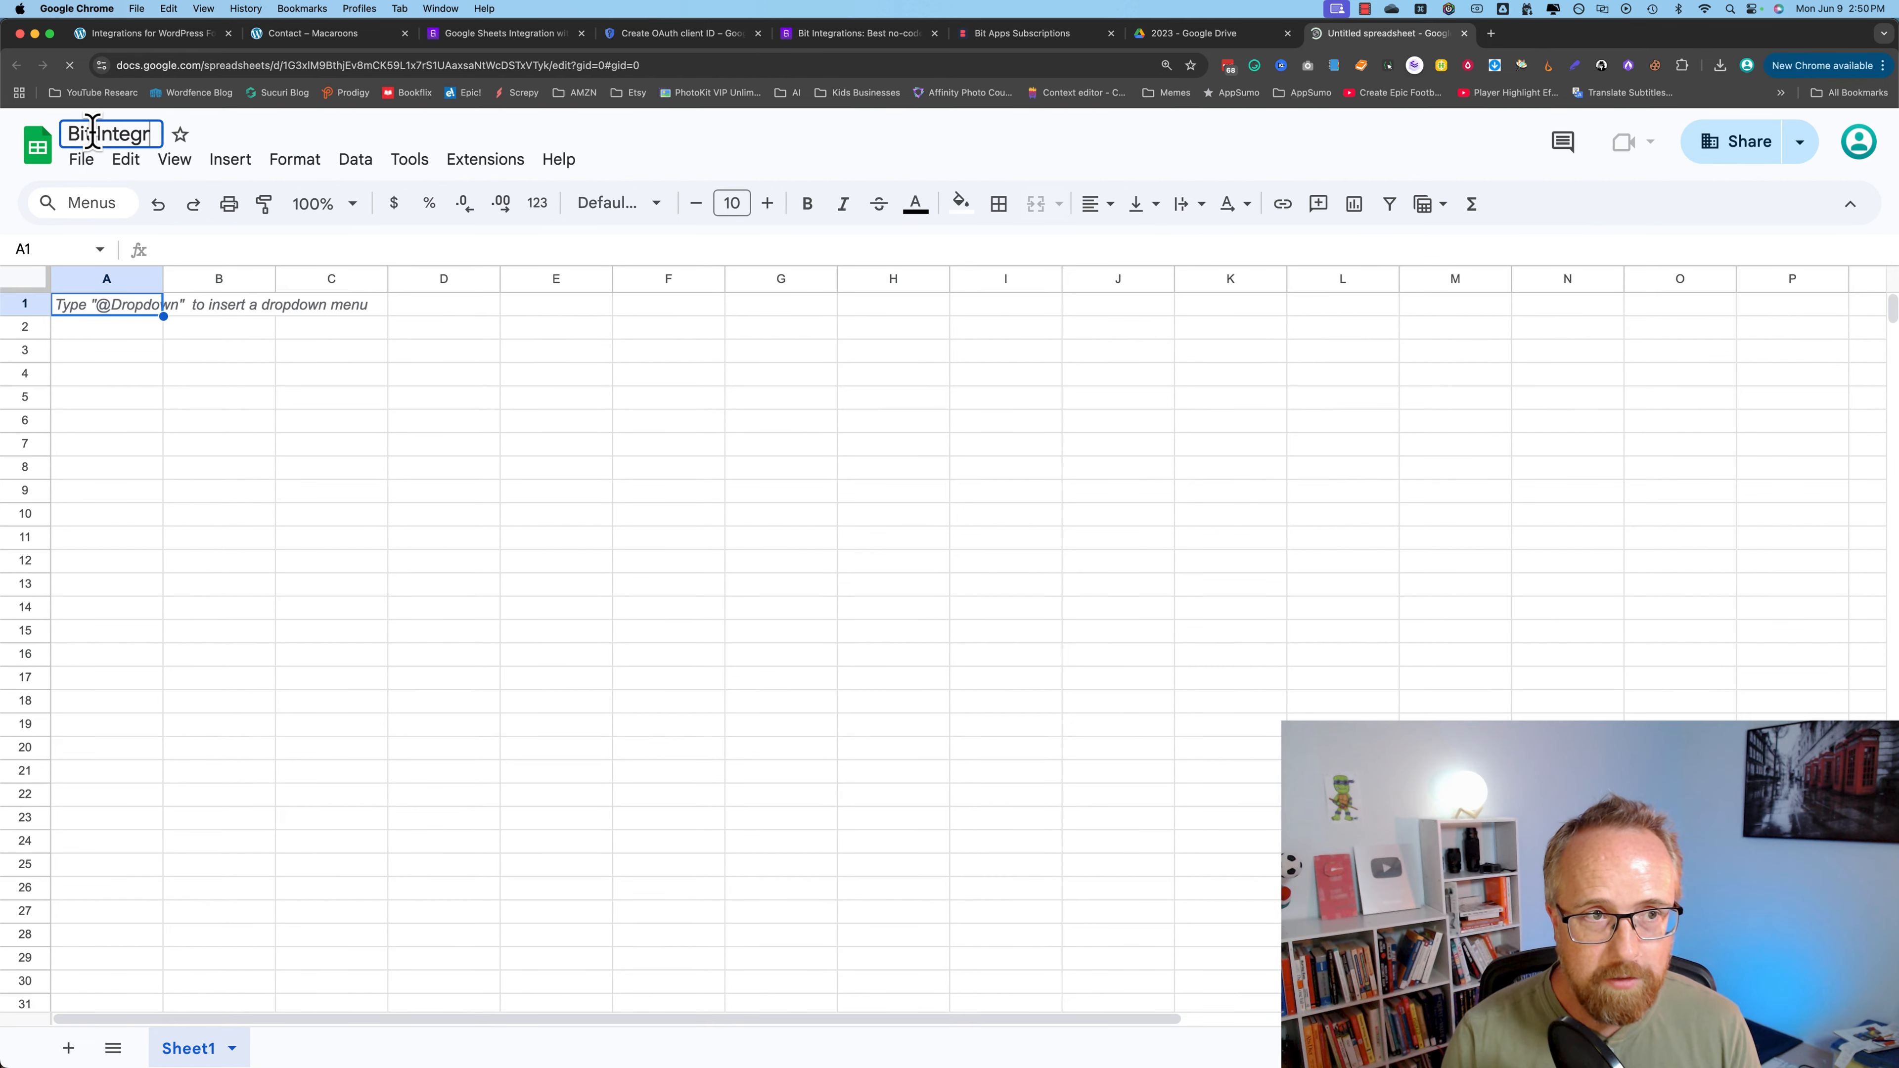
pyautogui.write('ations')
pyautogui.click(331, 420)
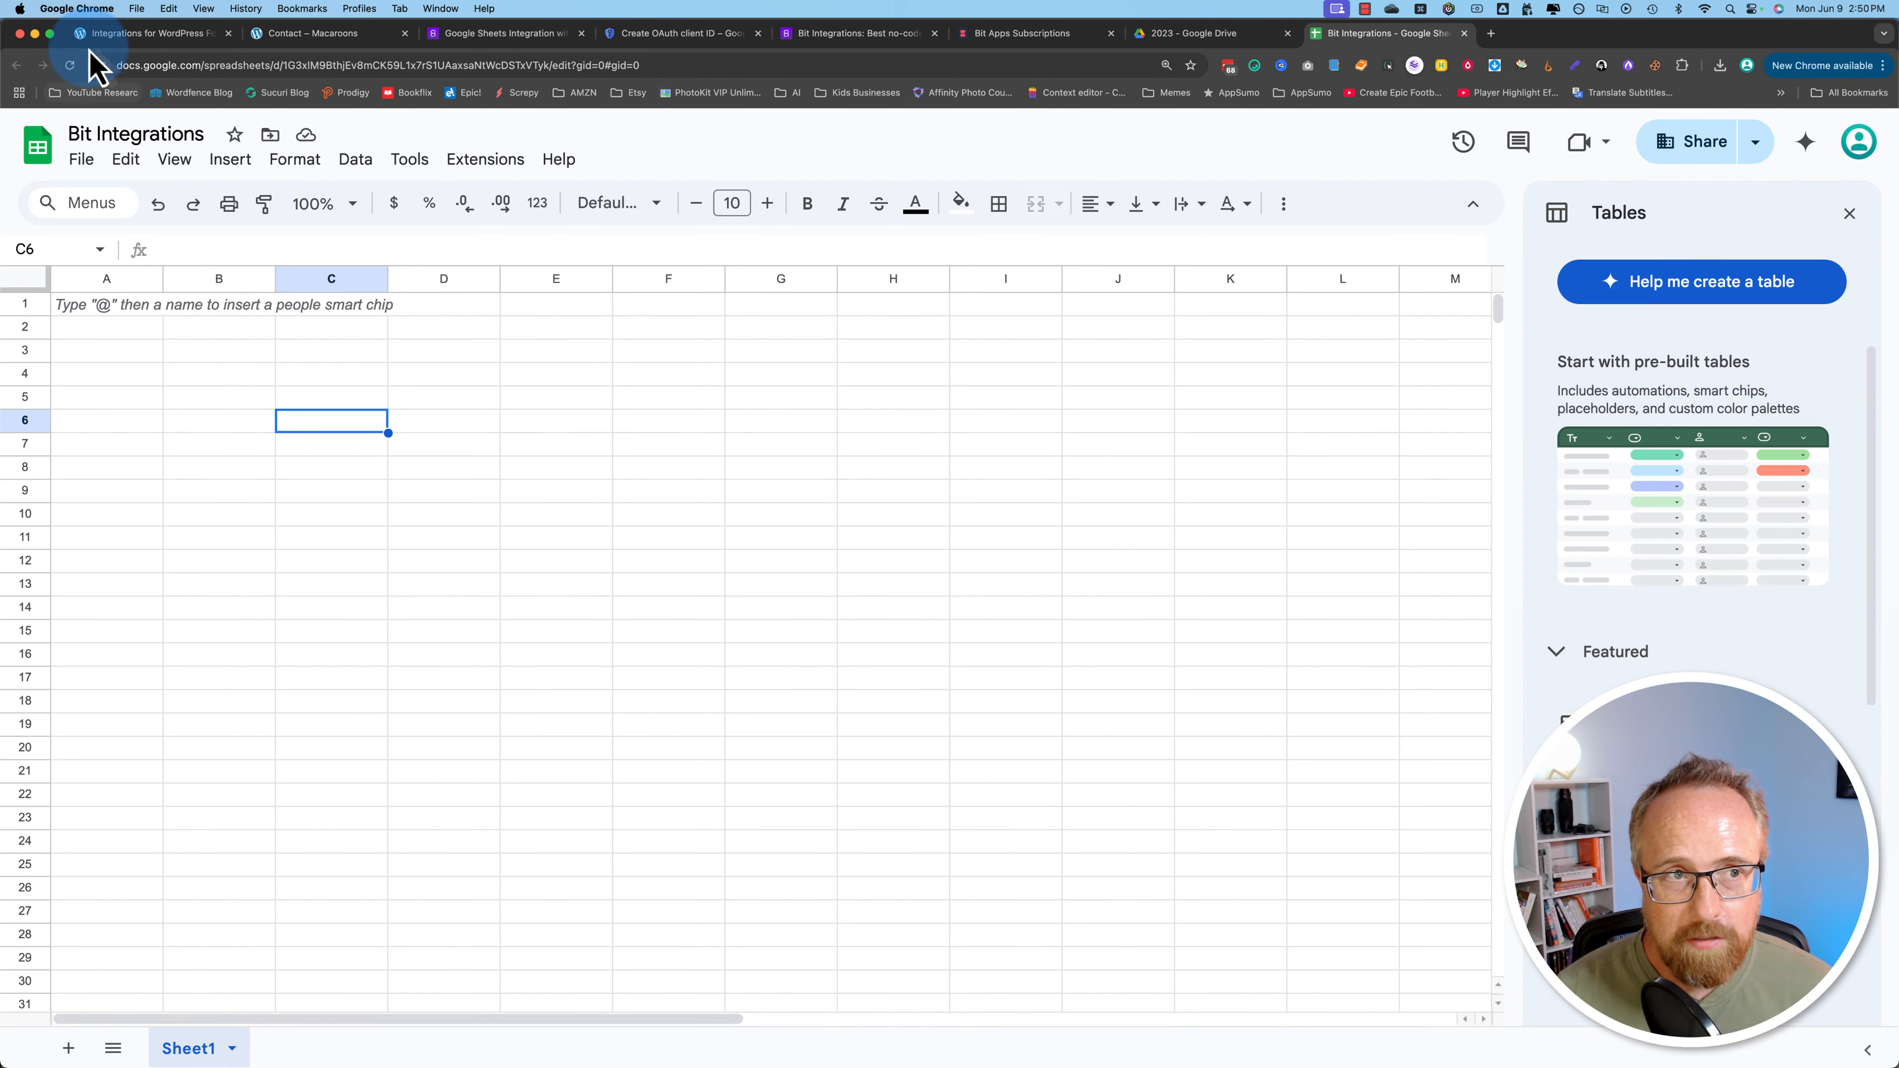
pyautogui.click(115, 42)
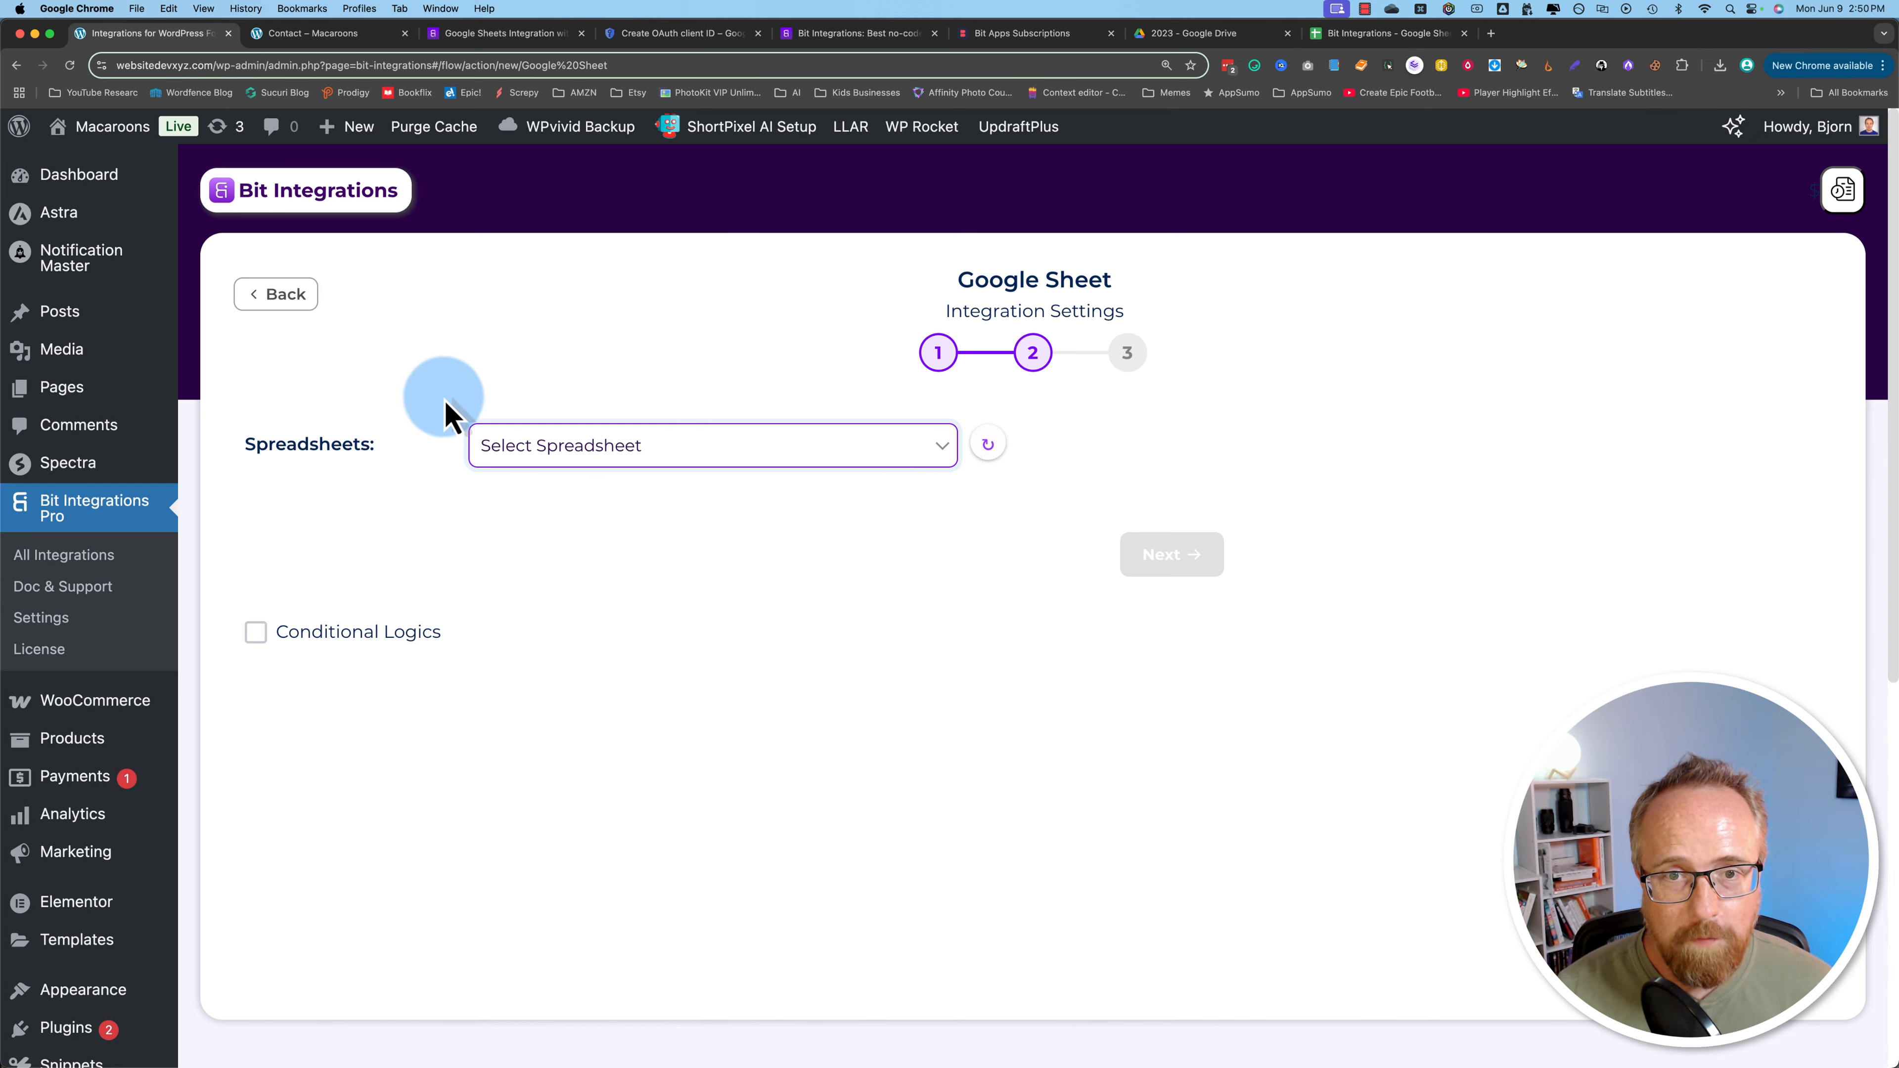
# Step: Refresh the spreadsheet list, select Bit Integrations, and choose worksheet Sheet1
pyautogui.click(989, 444)
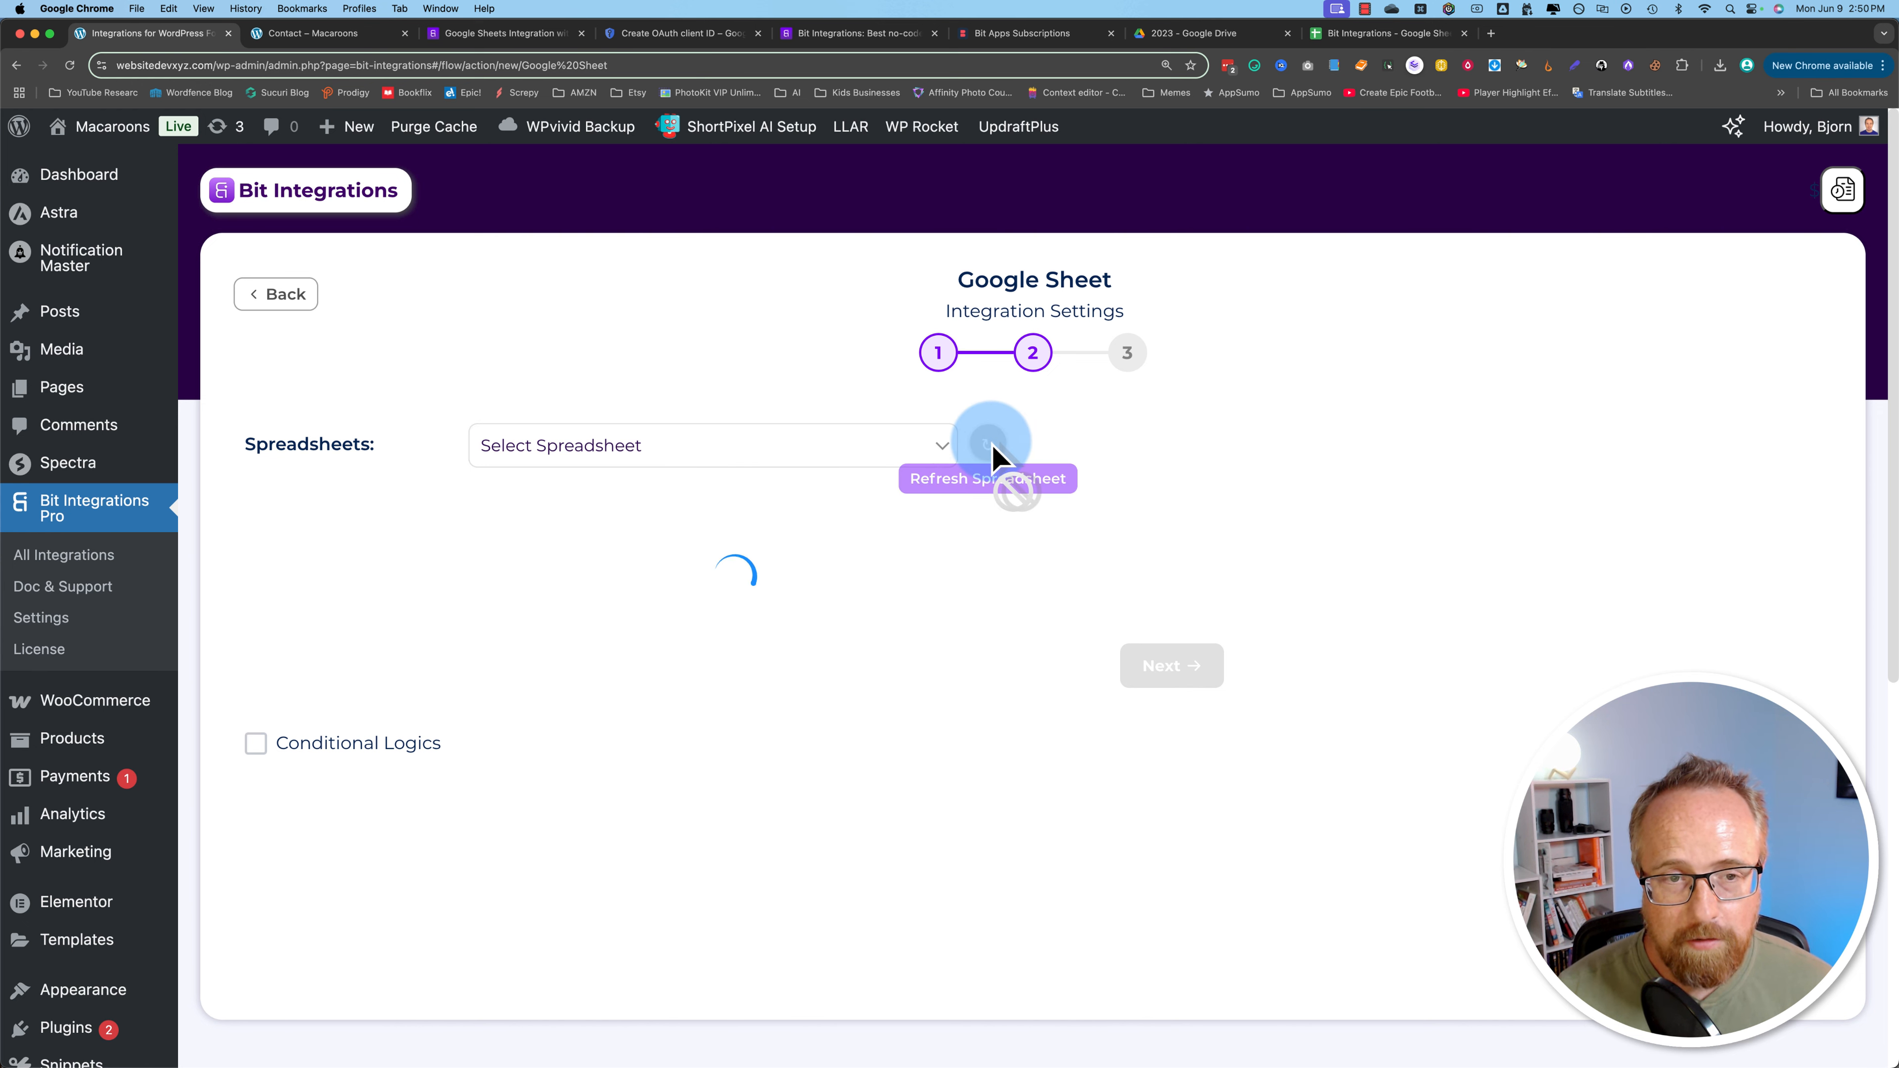
pyautogui.click(944, 457)
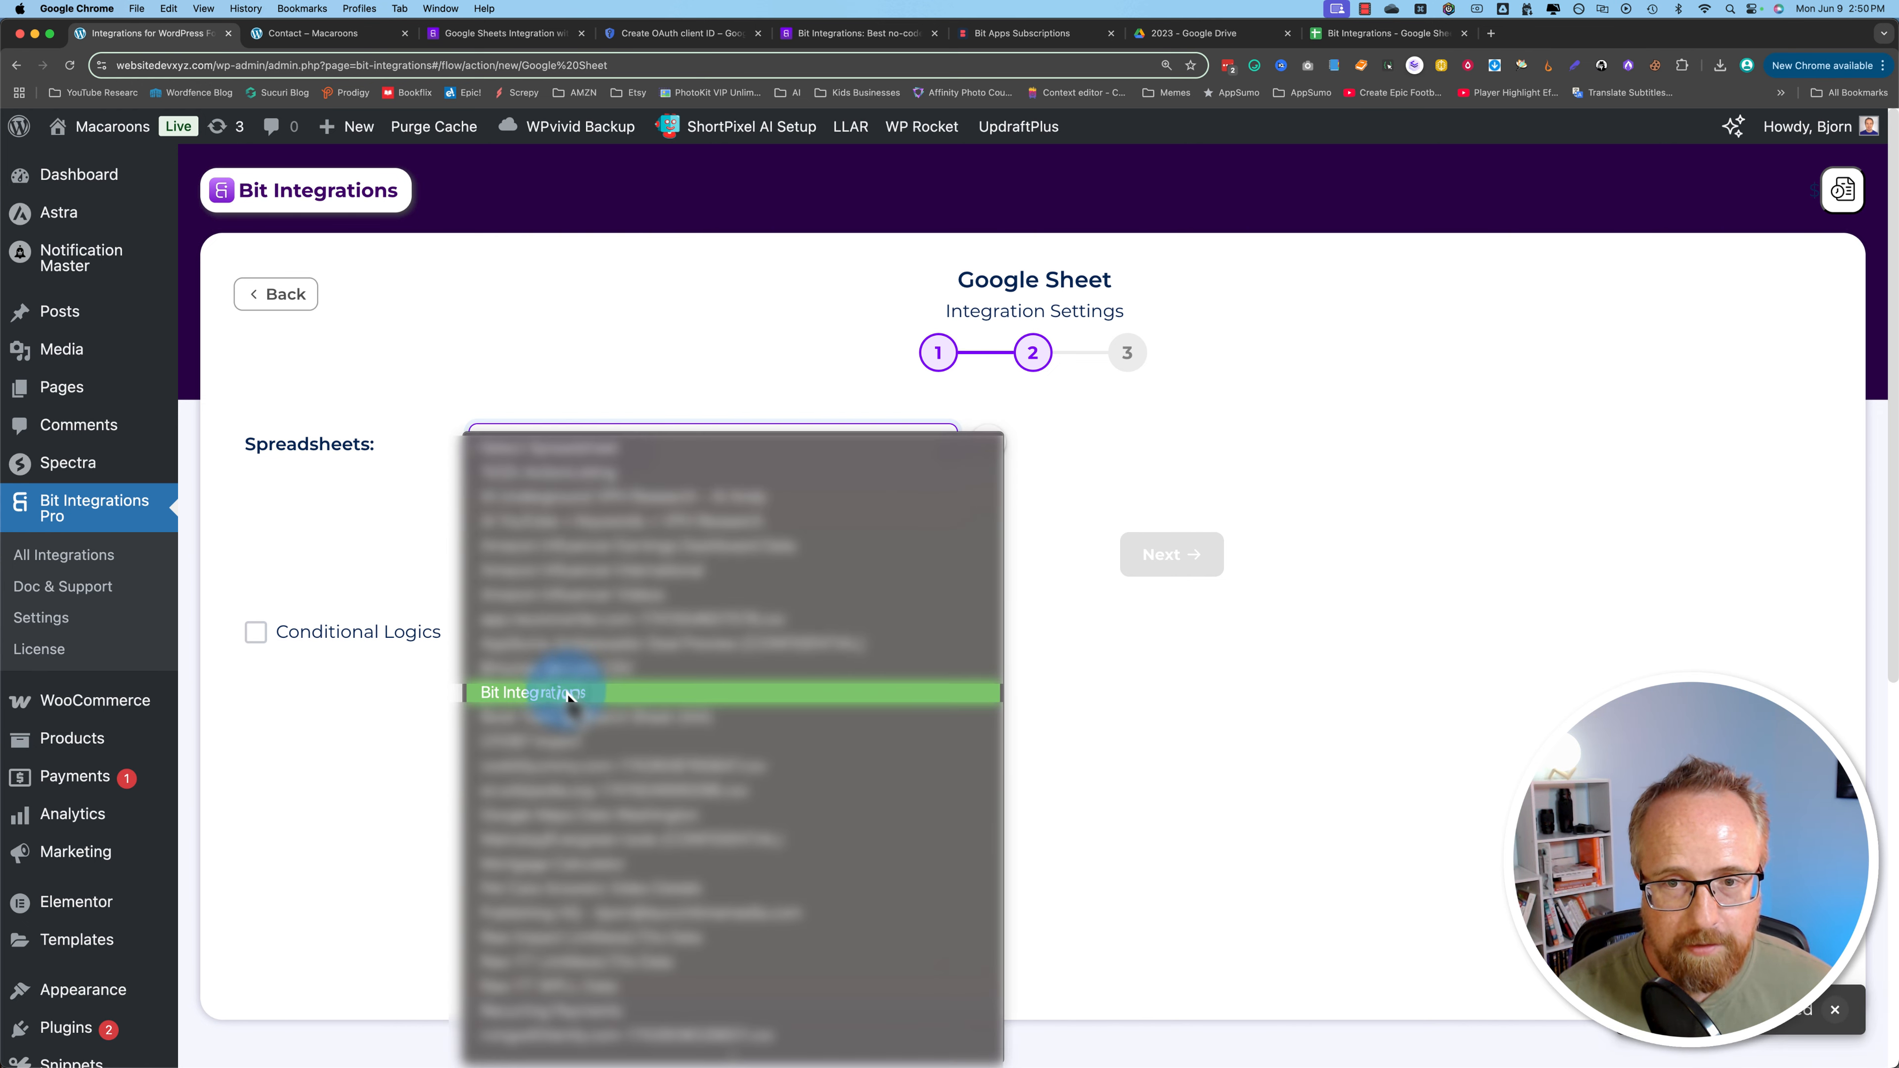
pyautogui.click(568, 696)
pyautogui.click(524, 526)
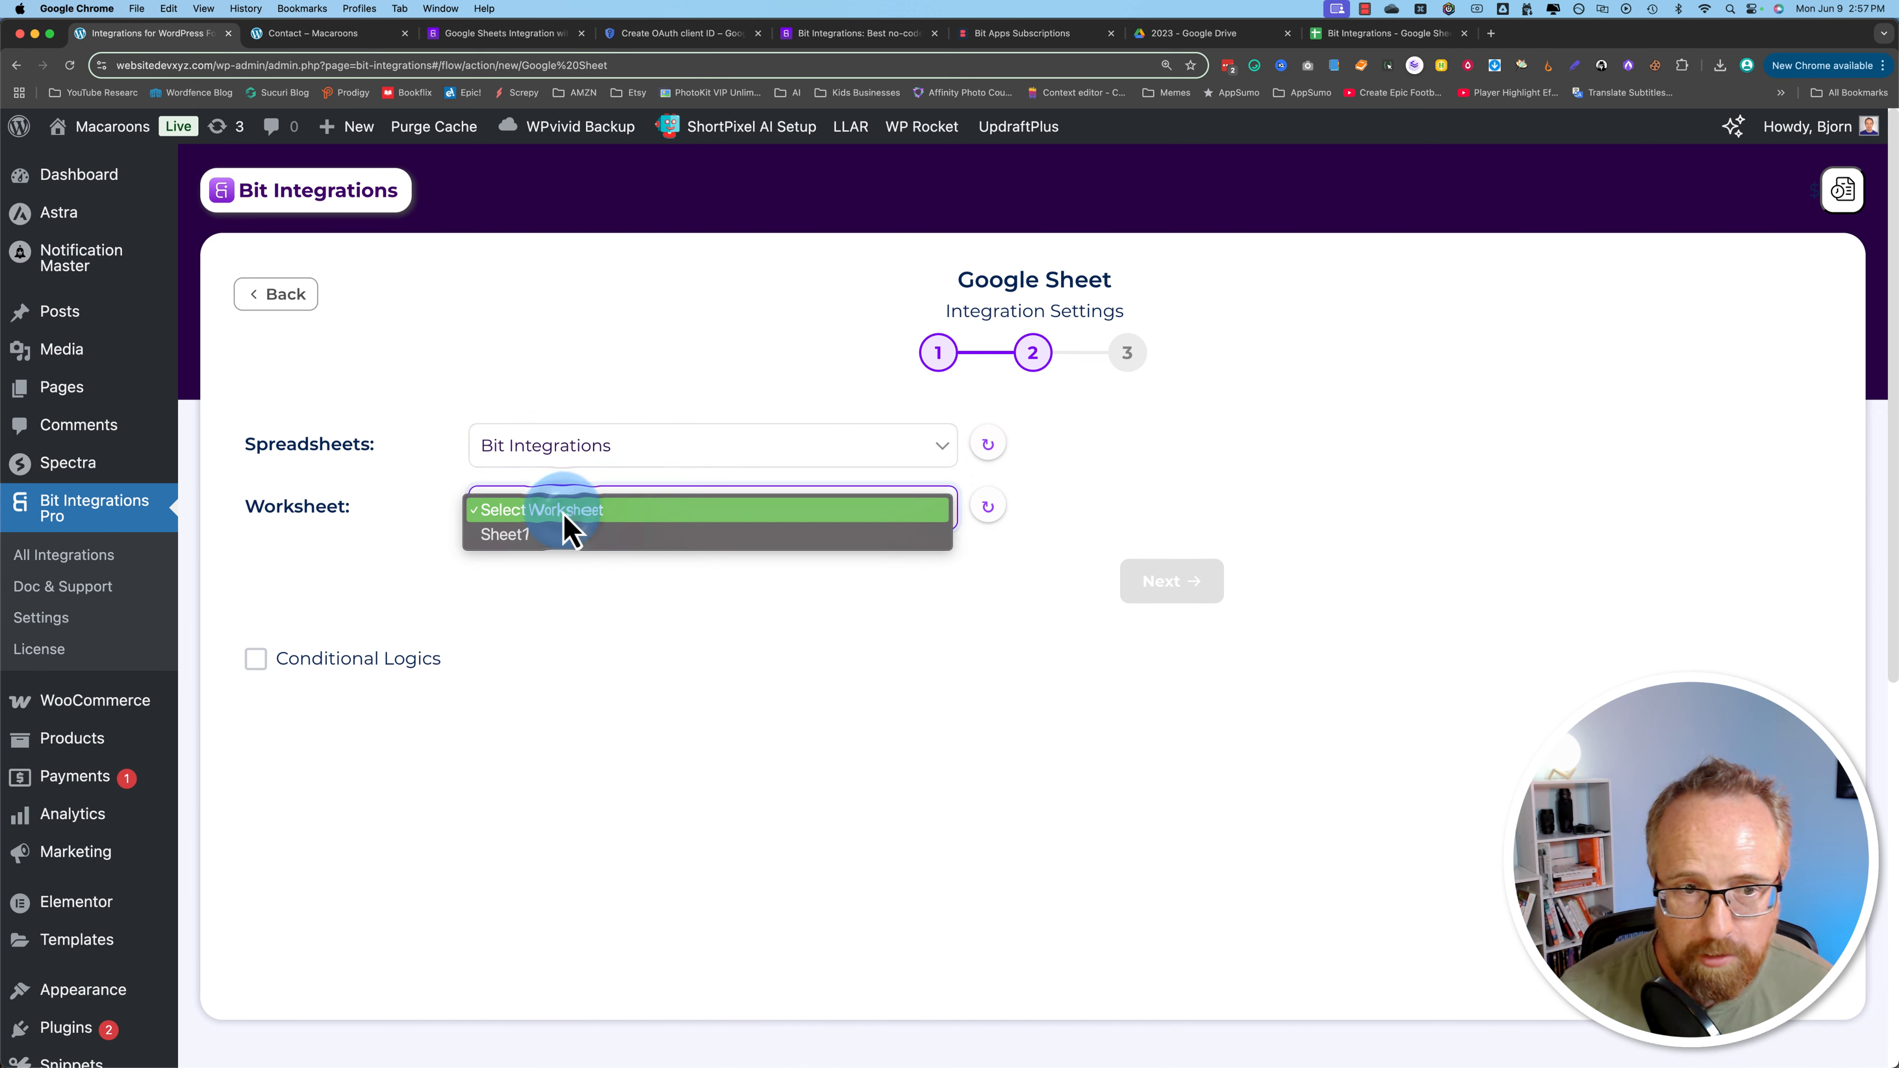
pyautogui.click(551, 546)
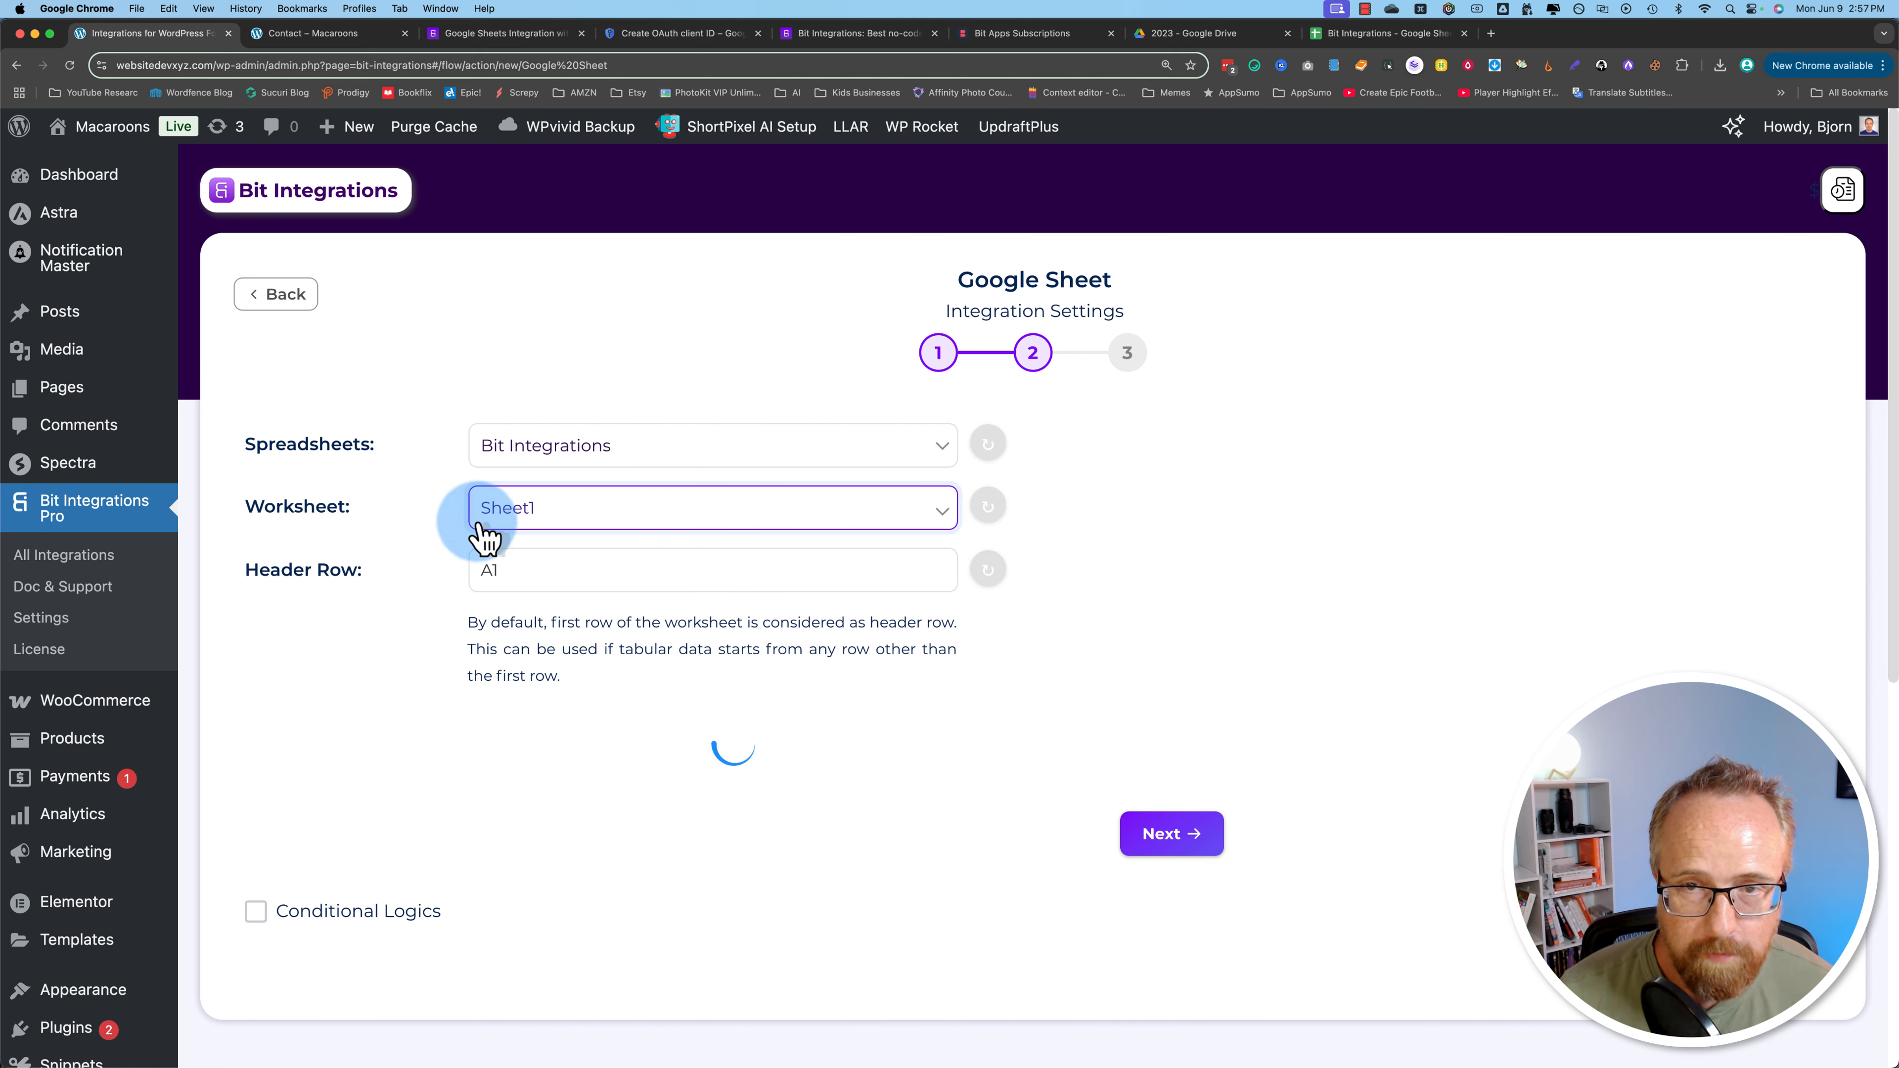
pyautogui.click(1363, 34)
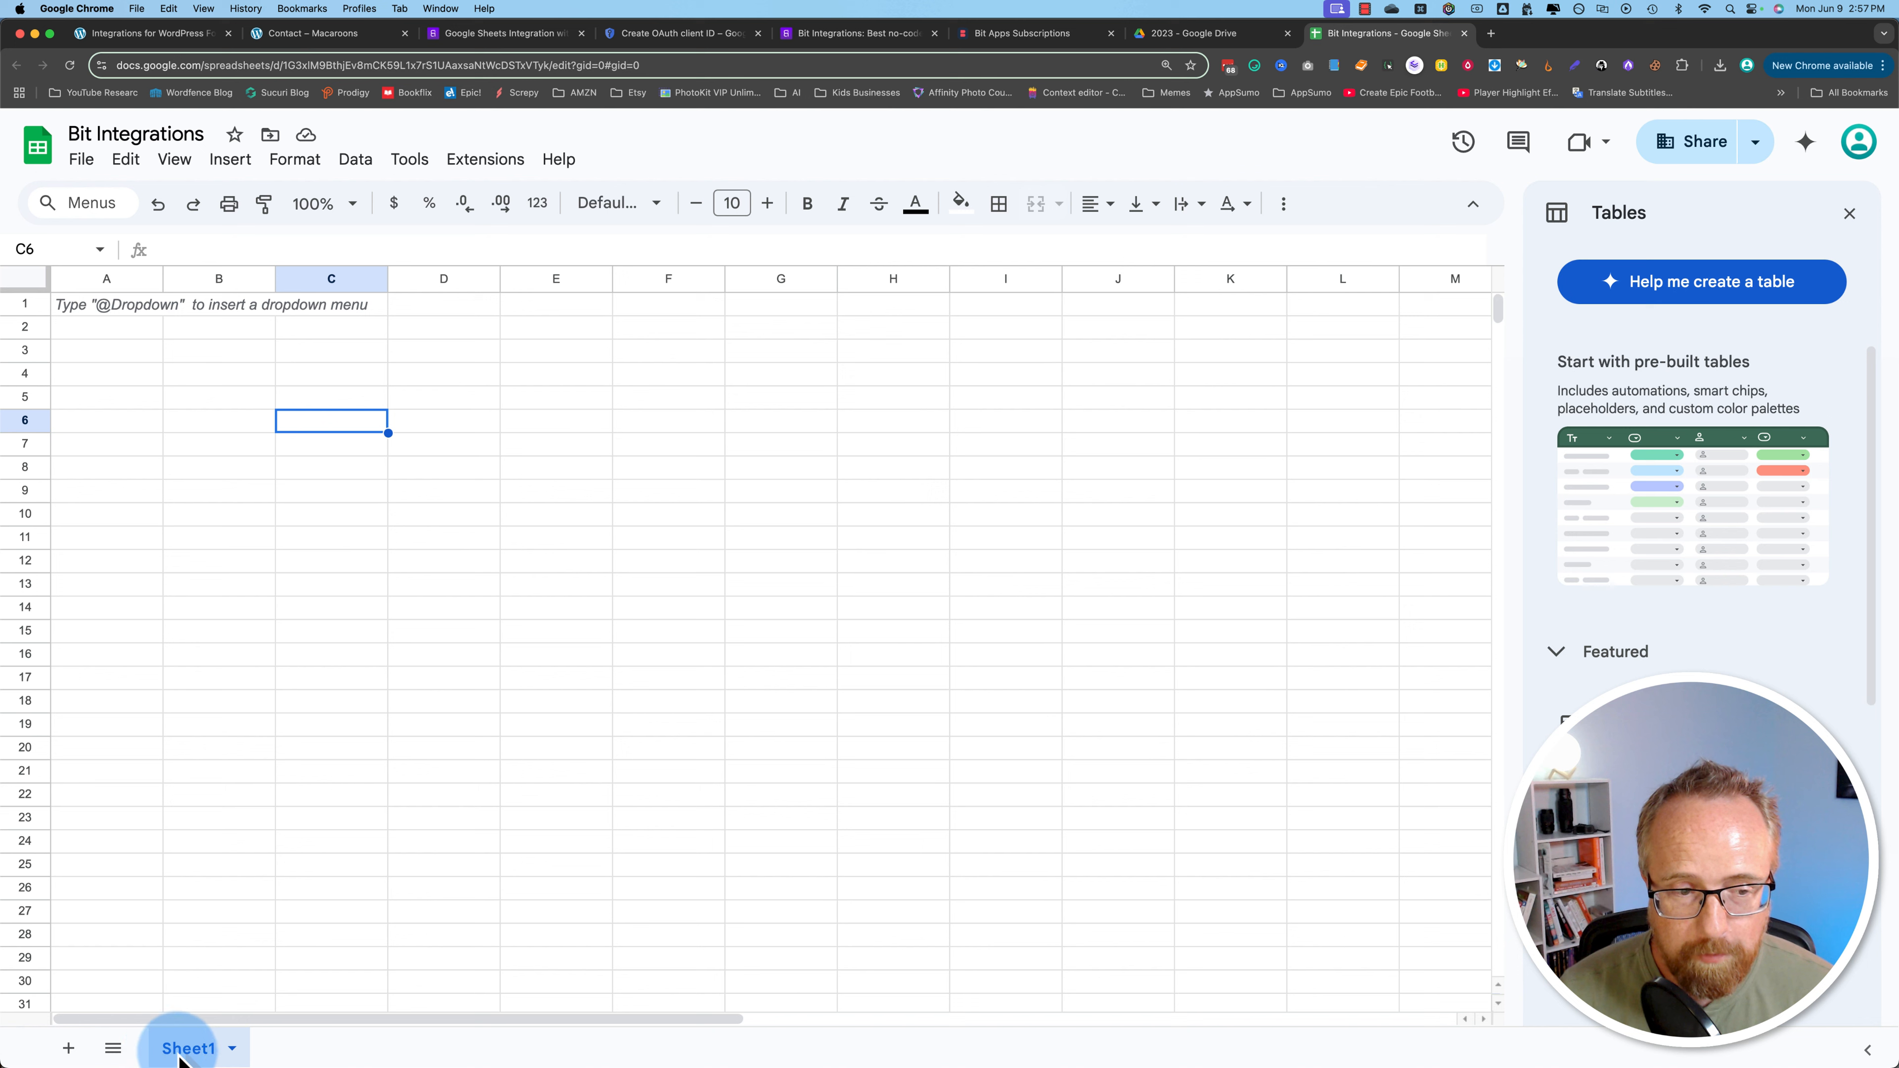
# Step: Add two new sheets, Sheet2 and Sheet3, then go back to Sheet1
pyautogui.click(68, 1049)
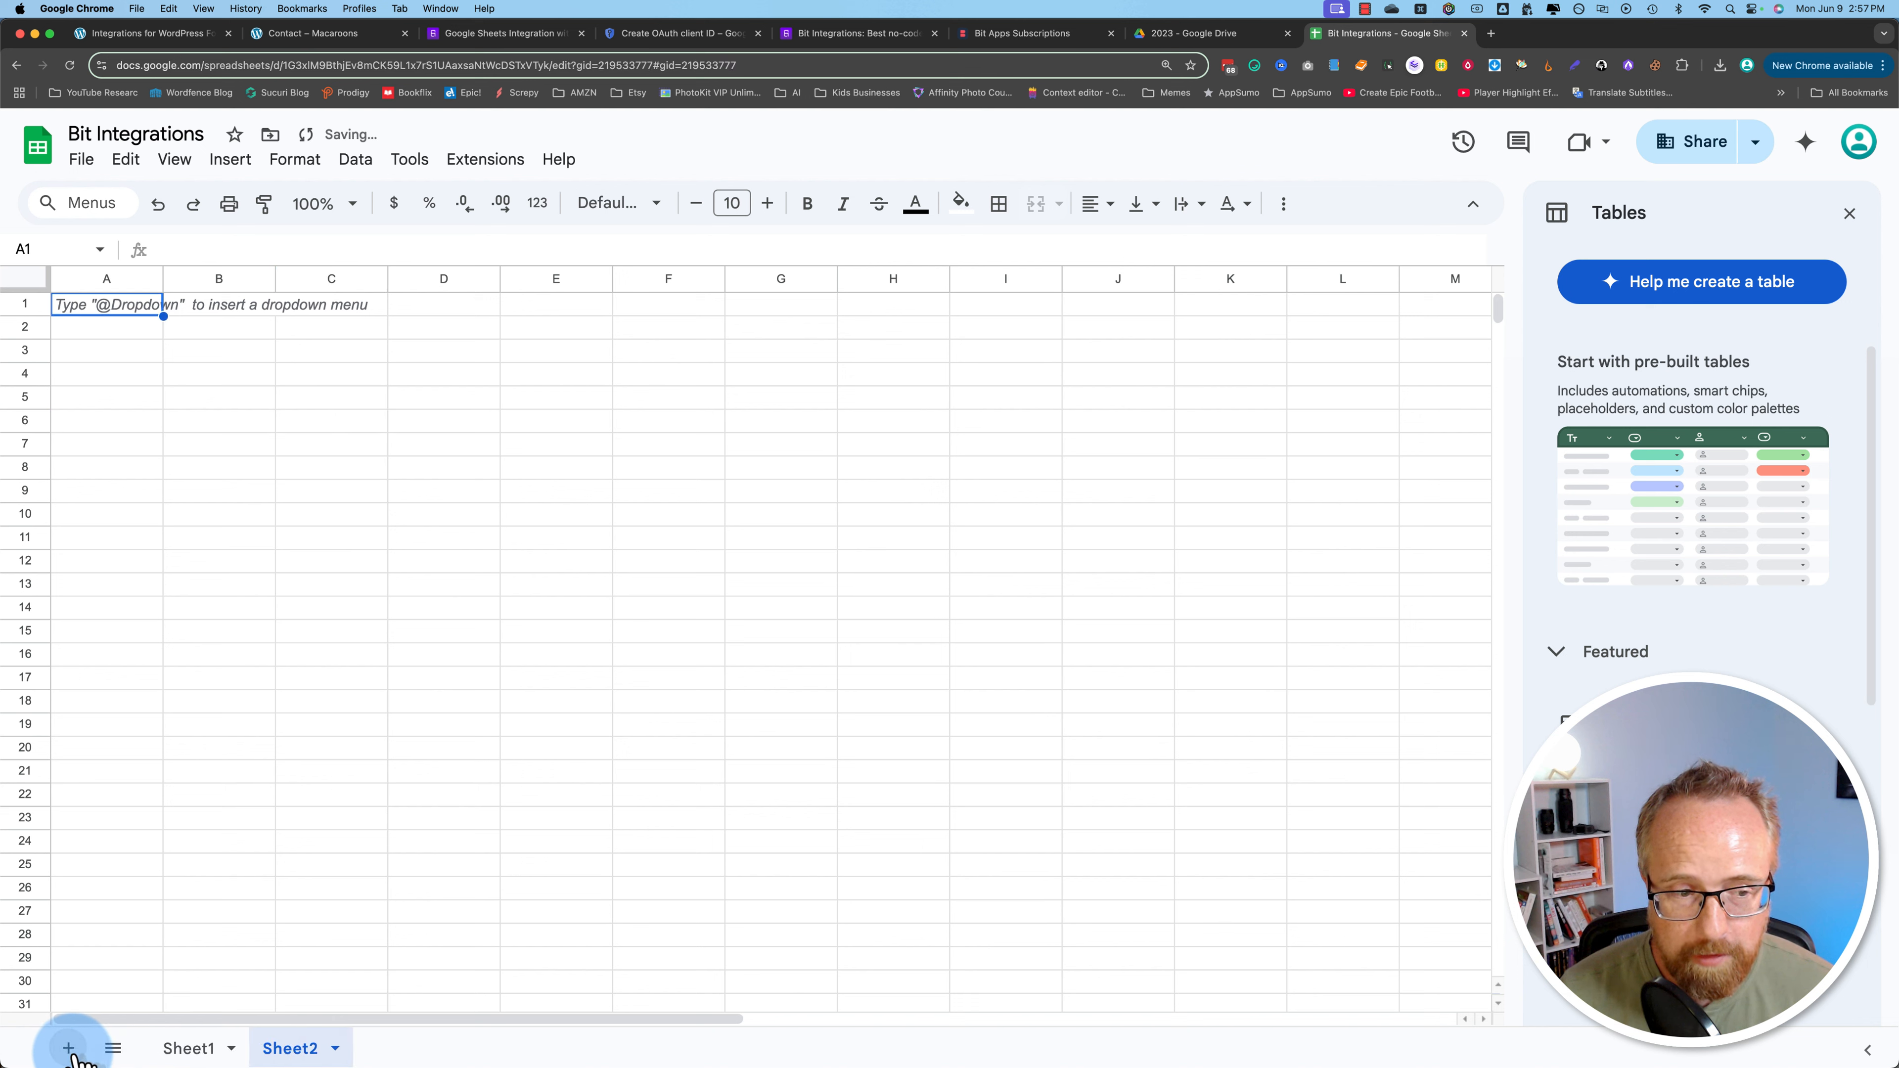
pyautogui.click(68, 1049)
pyautogui.click(191, 1050)
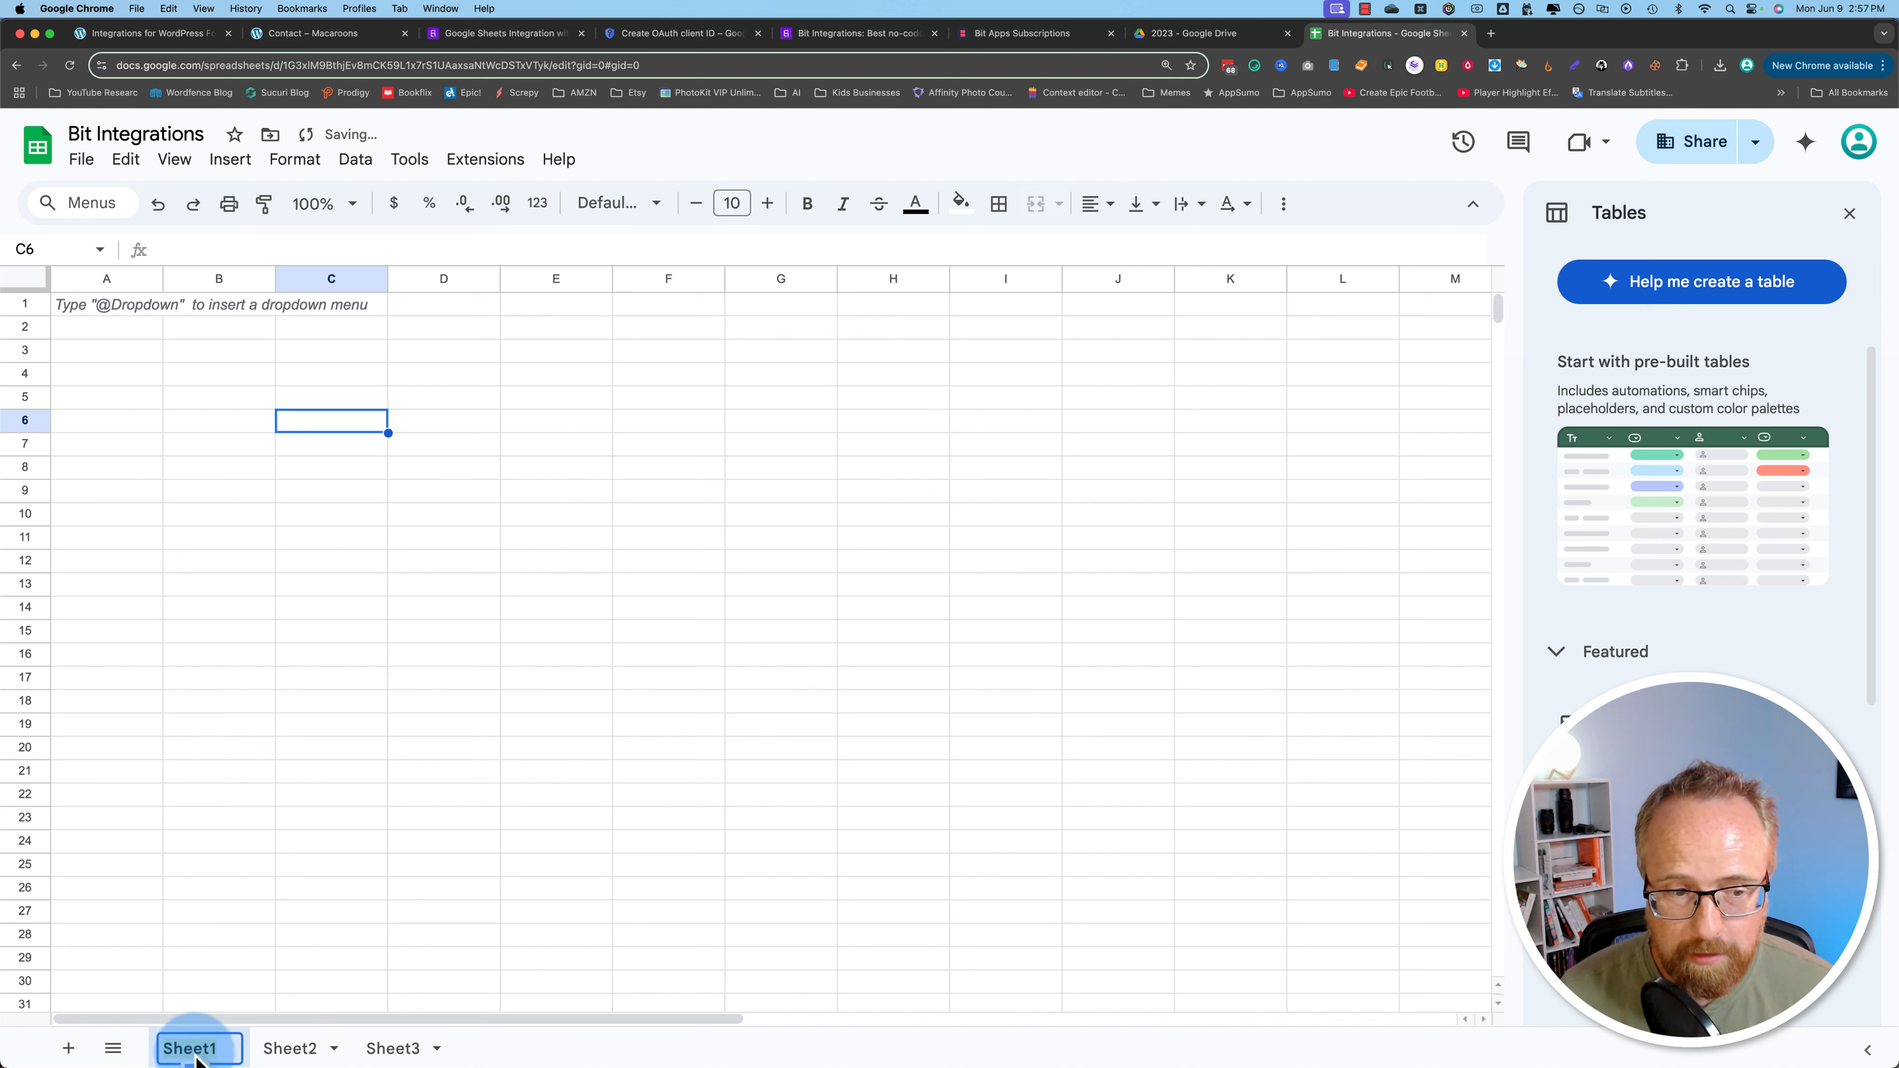
pyautogui.click(153, 34)
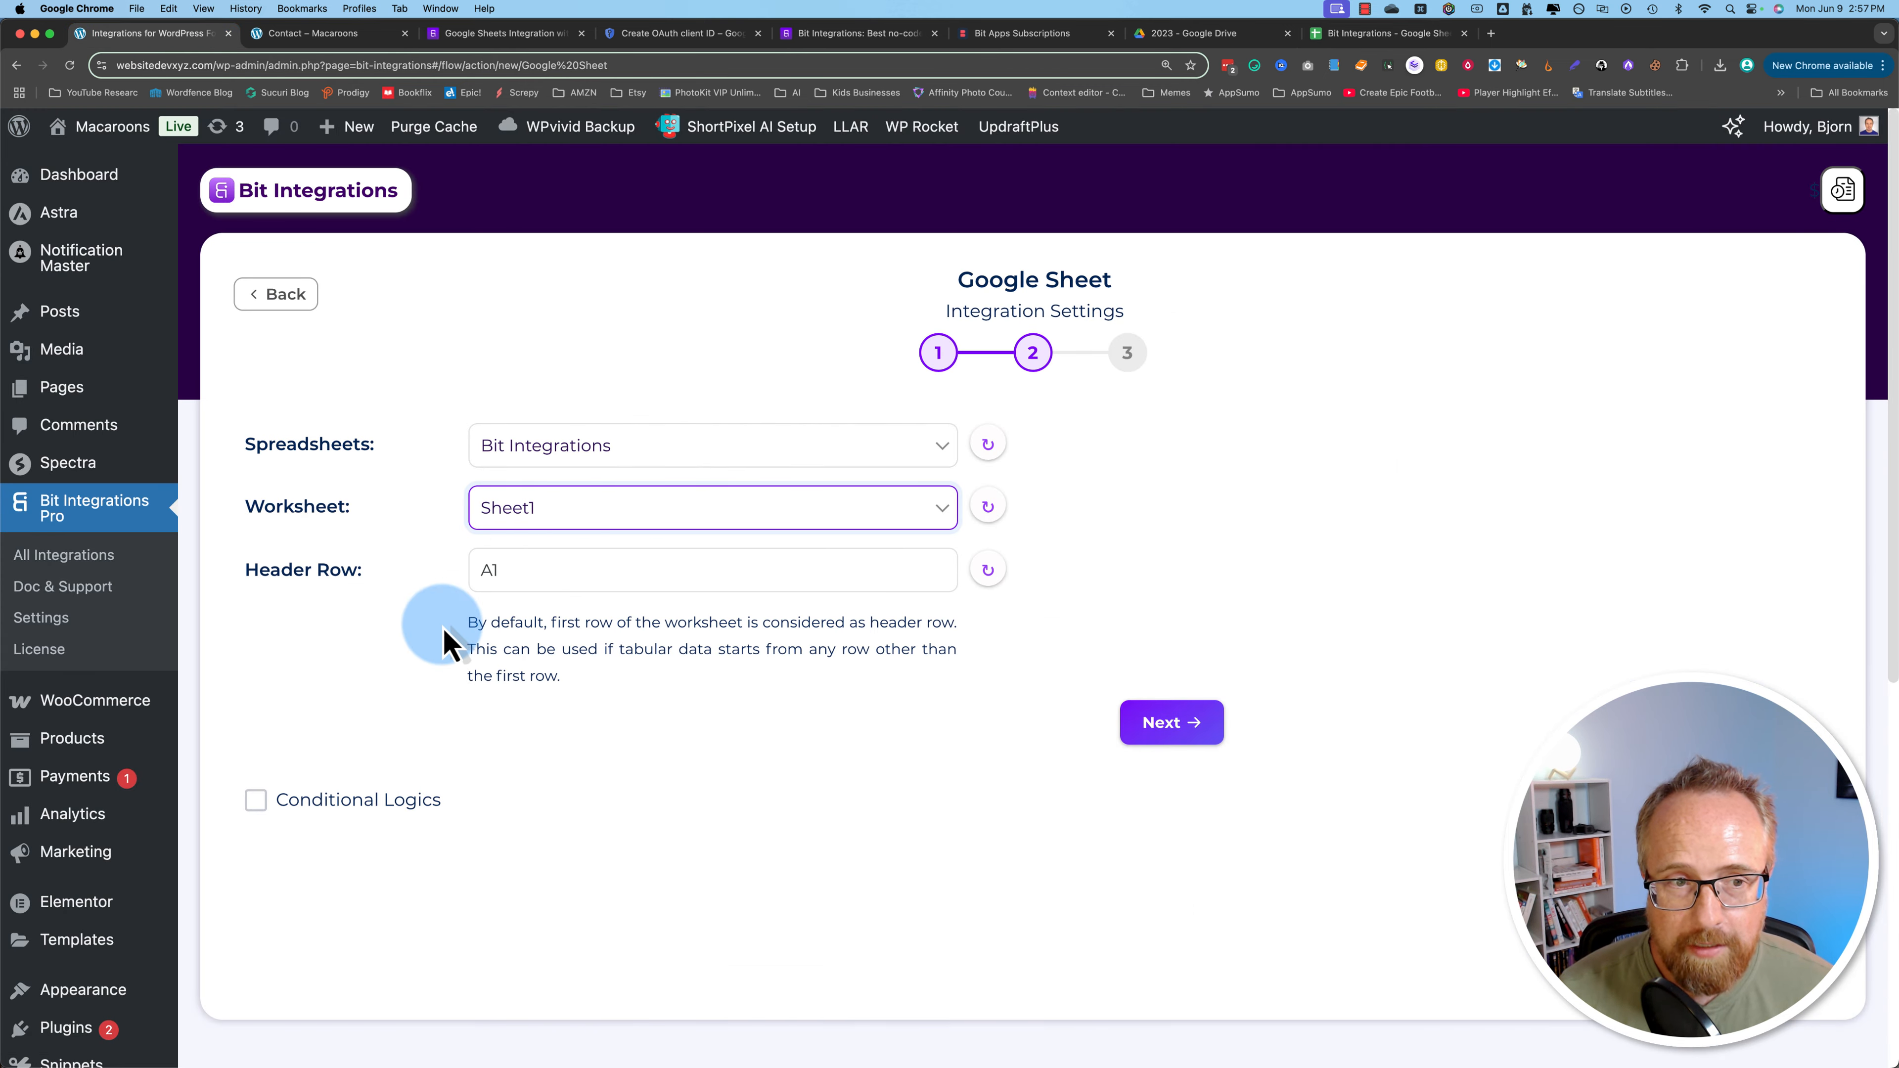
# Step: Review the Header Row help text and leave the header row at A1
pyautogui.click(494, 578)
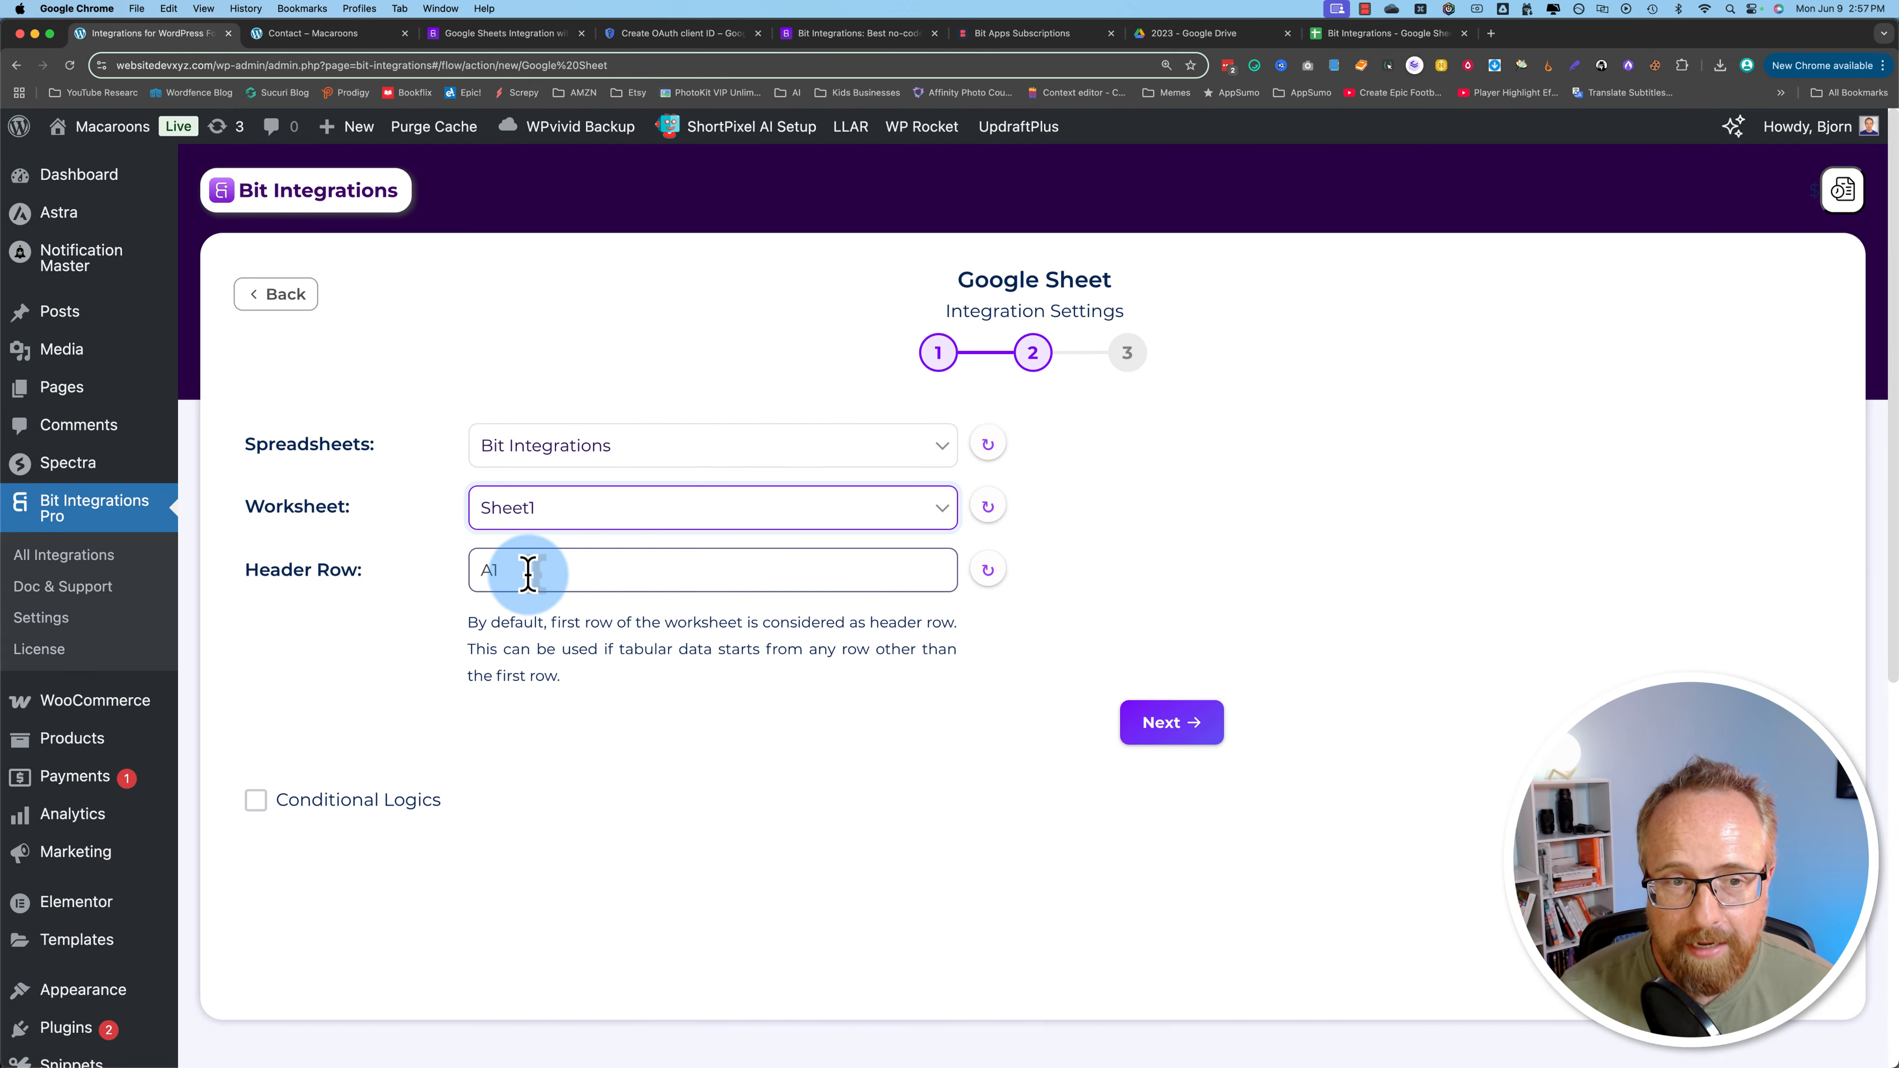
pyautogui.moveTo(469, 622); pyautogui.dragTo(939, 621)
pyautogui.click(945, 657)
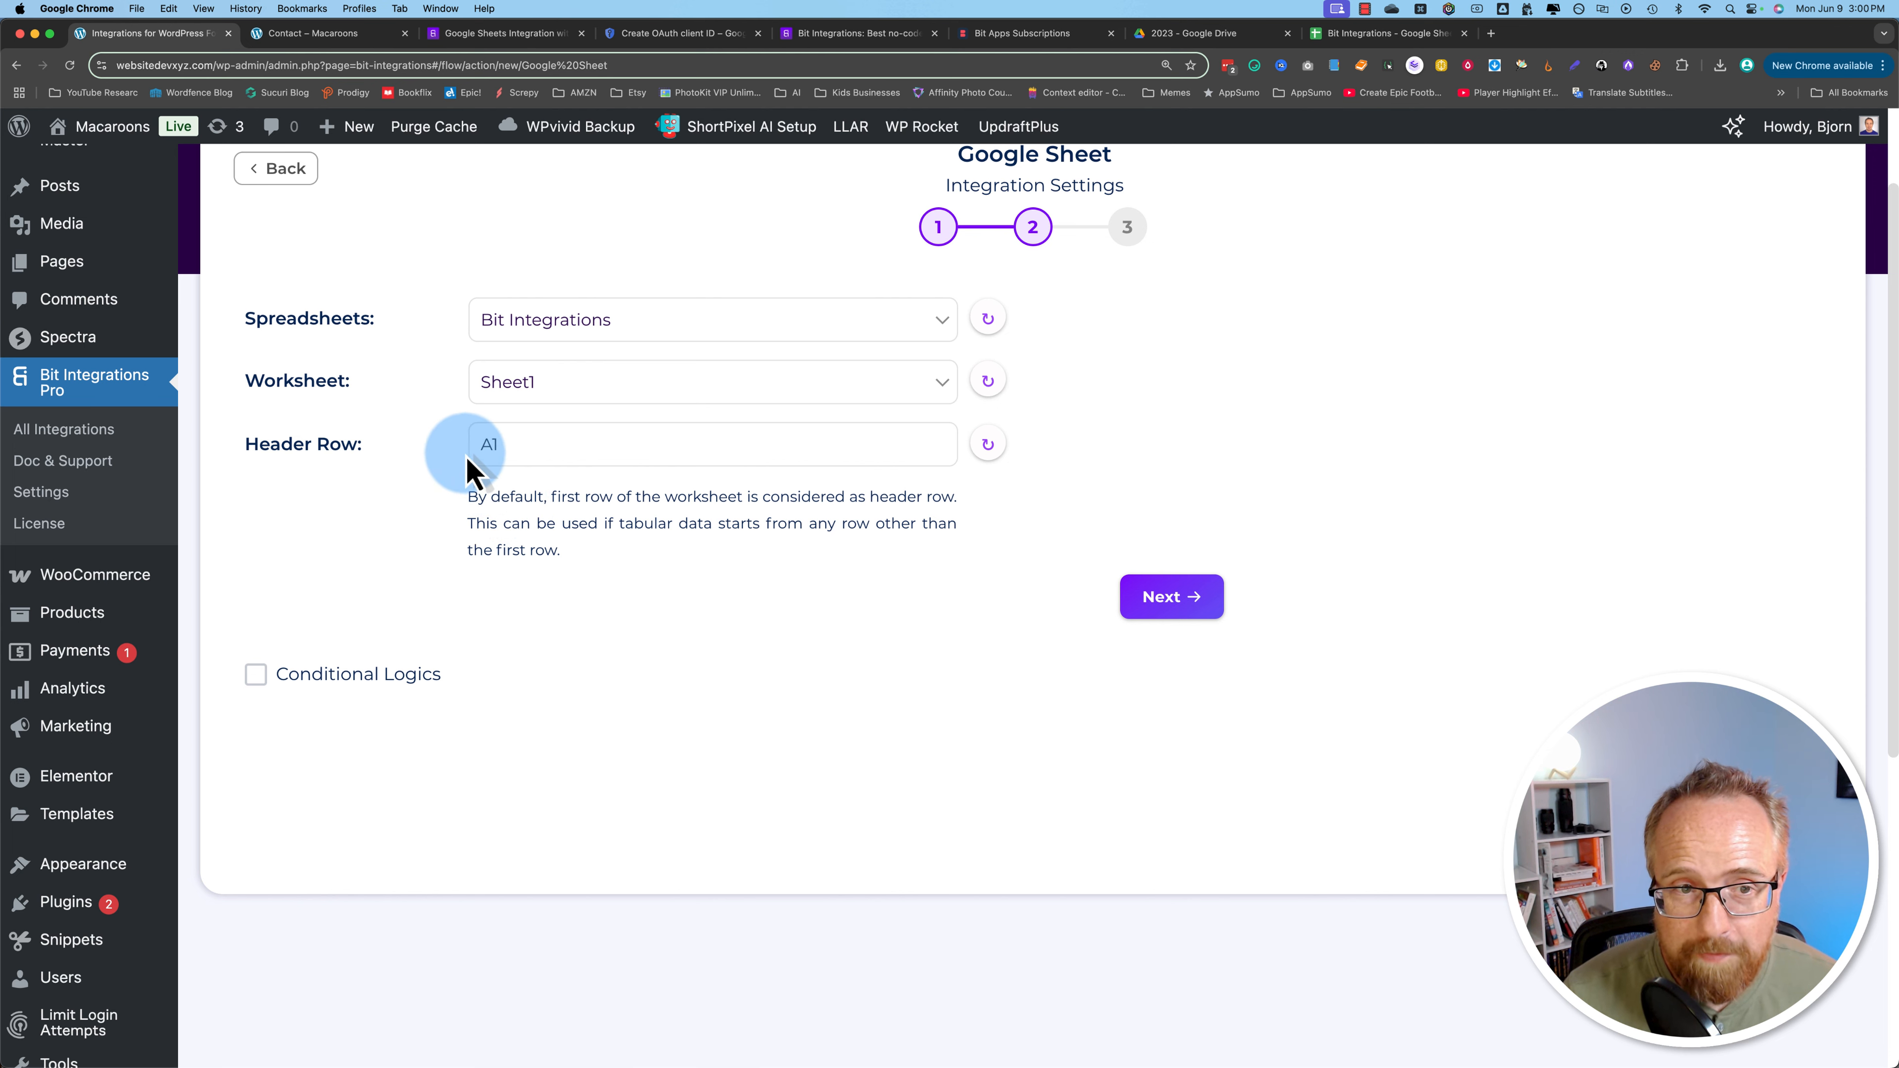
pyautogui.click(508, 447)
pyautogui.click(522, 481)
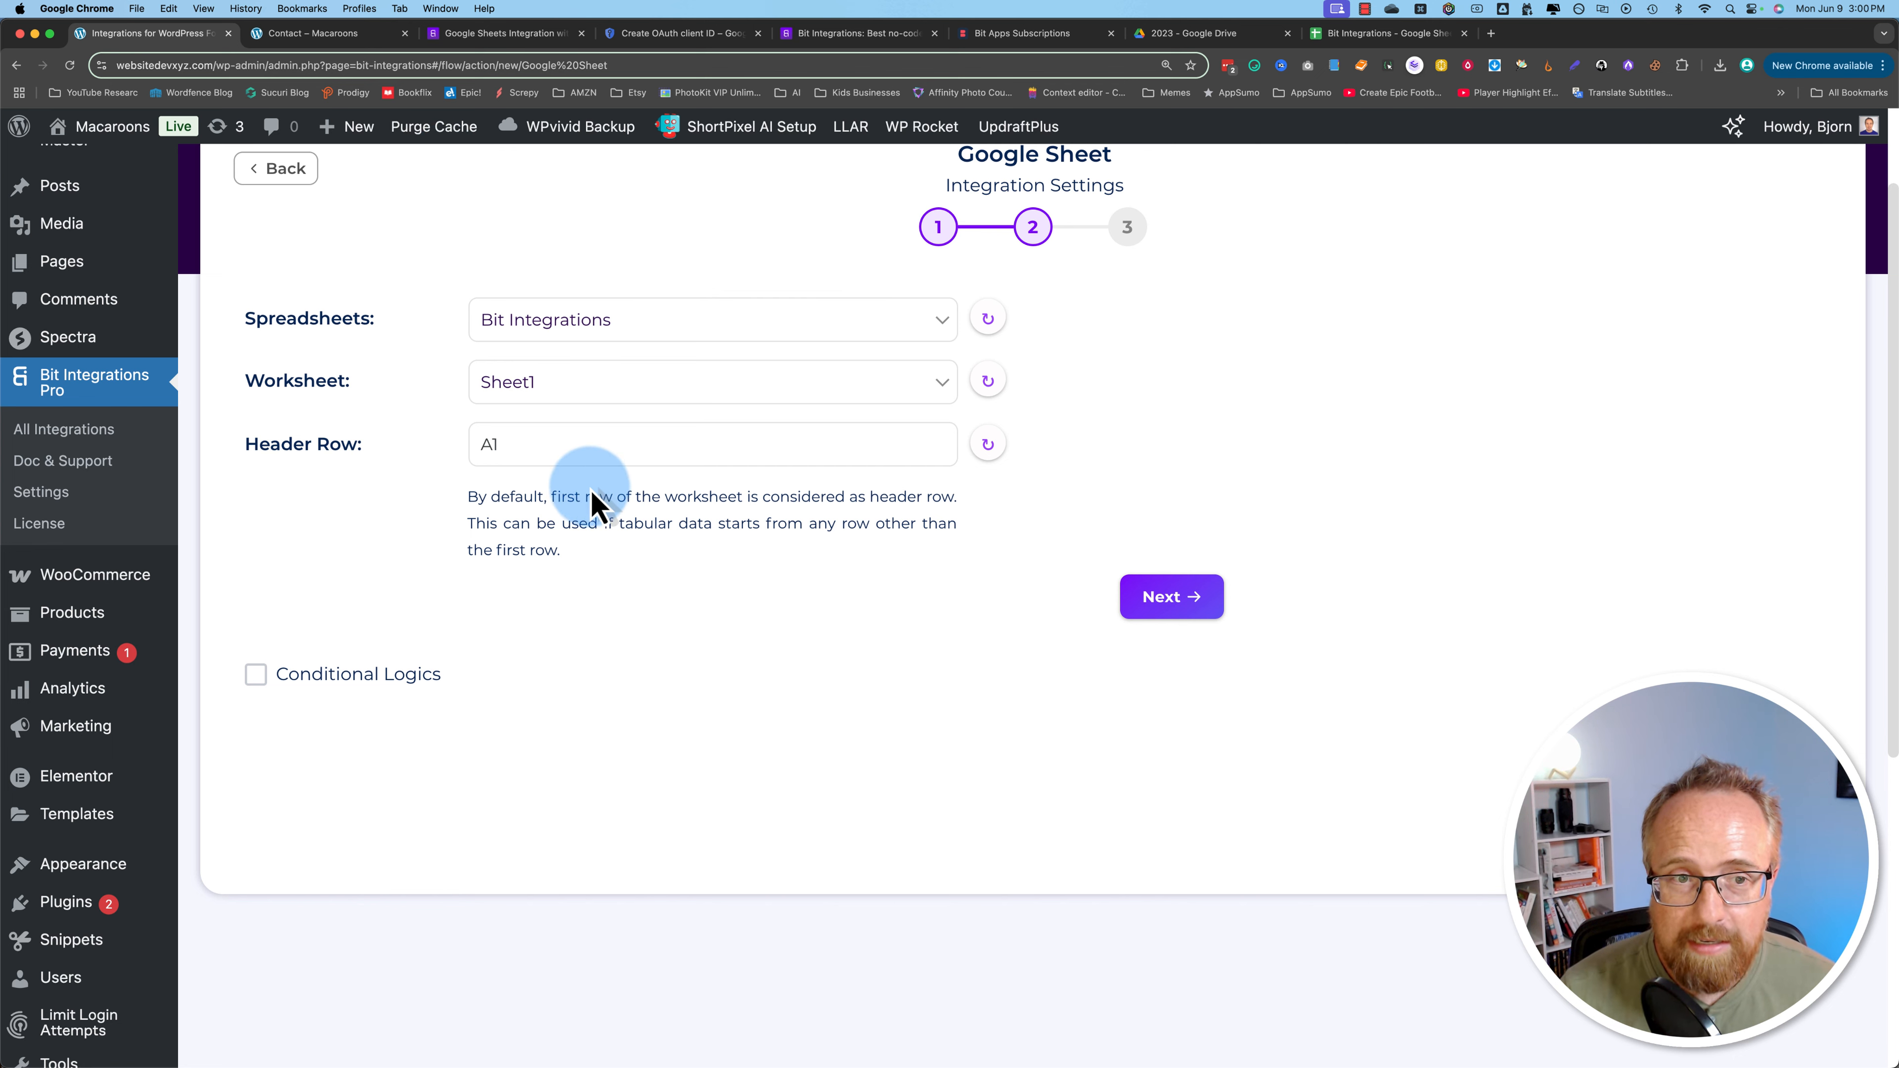
# Step: Enter Name in A1, Email in B1 and Message in C1 on Sheet1
pyautogui.click(1361, 33)
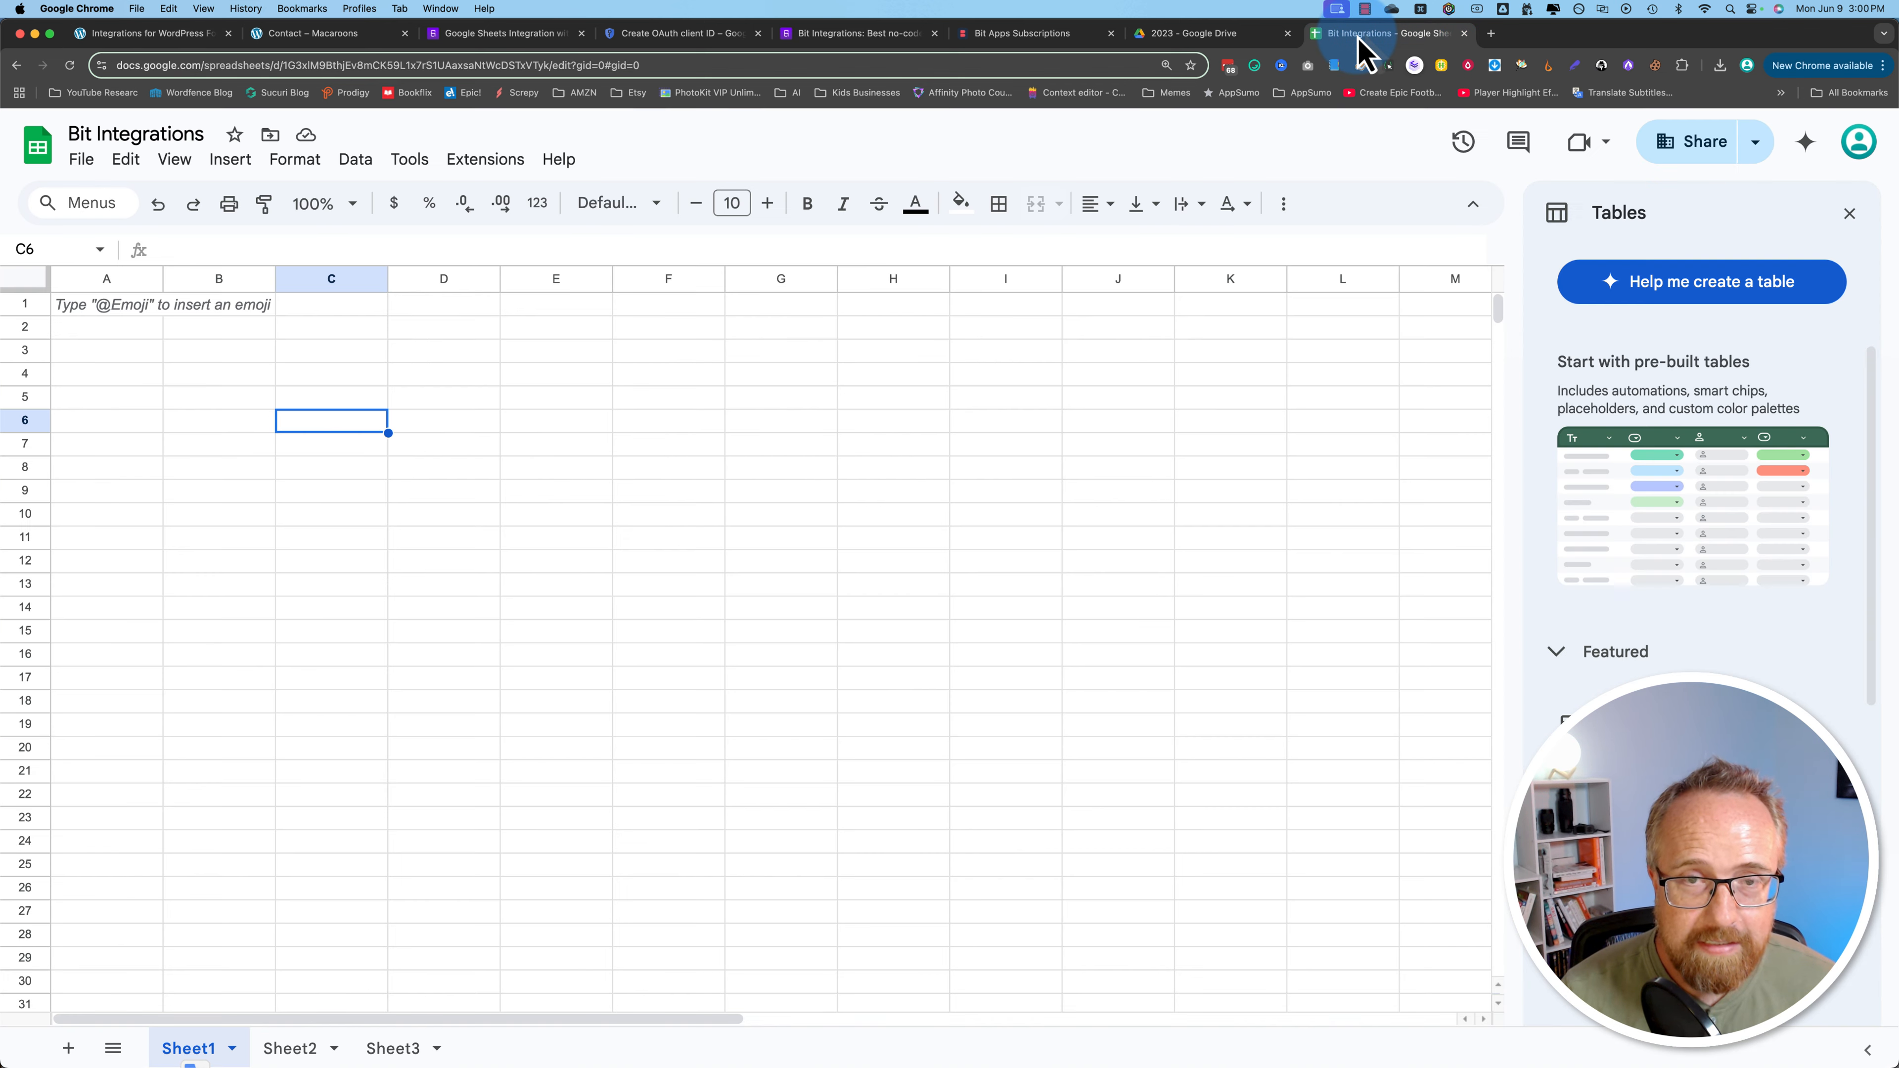
pyautogui.click(107, 310)
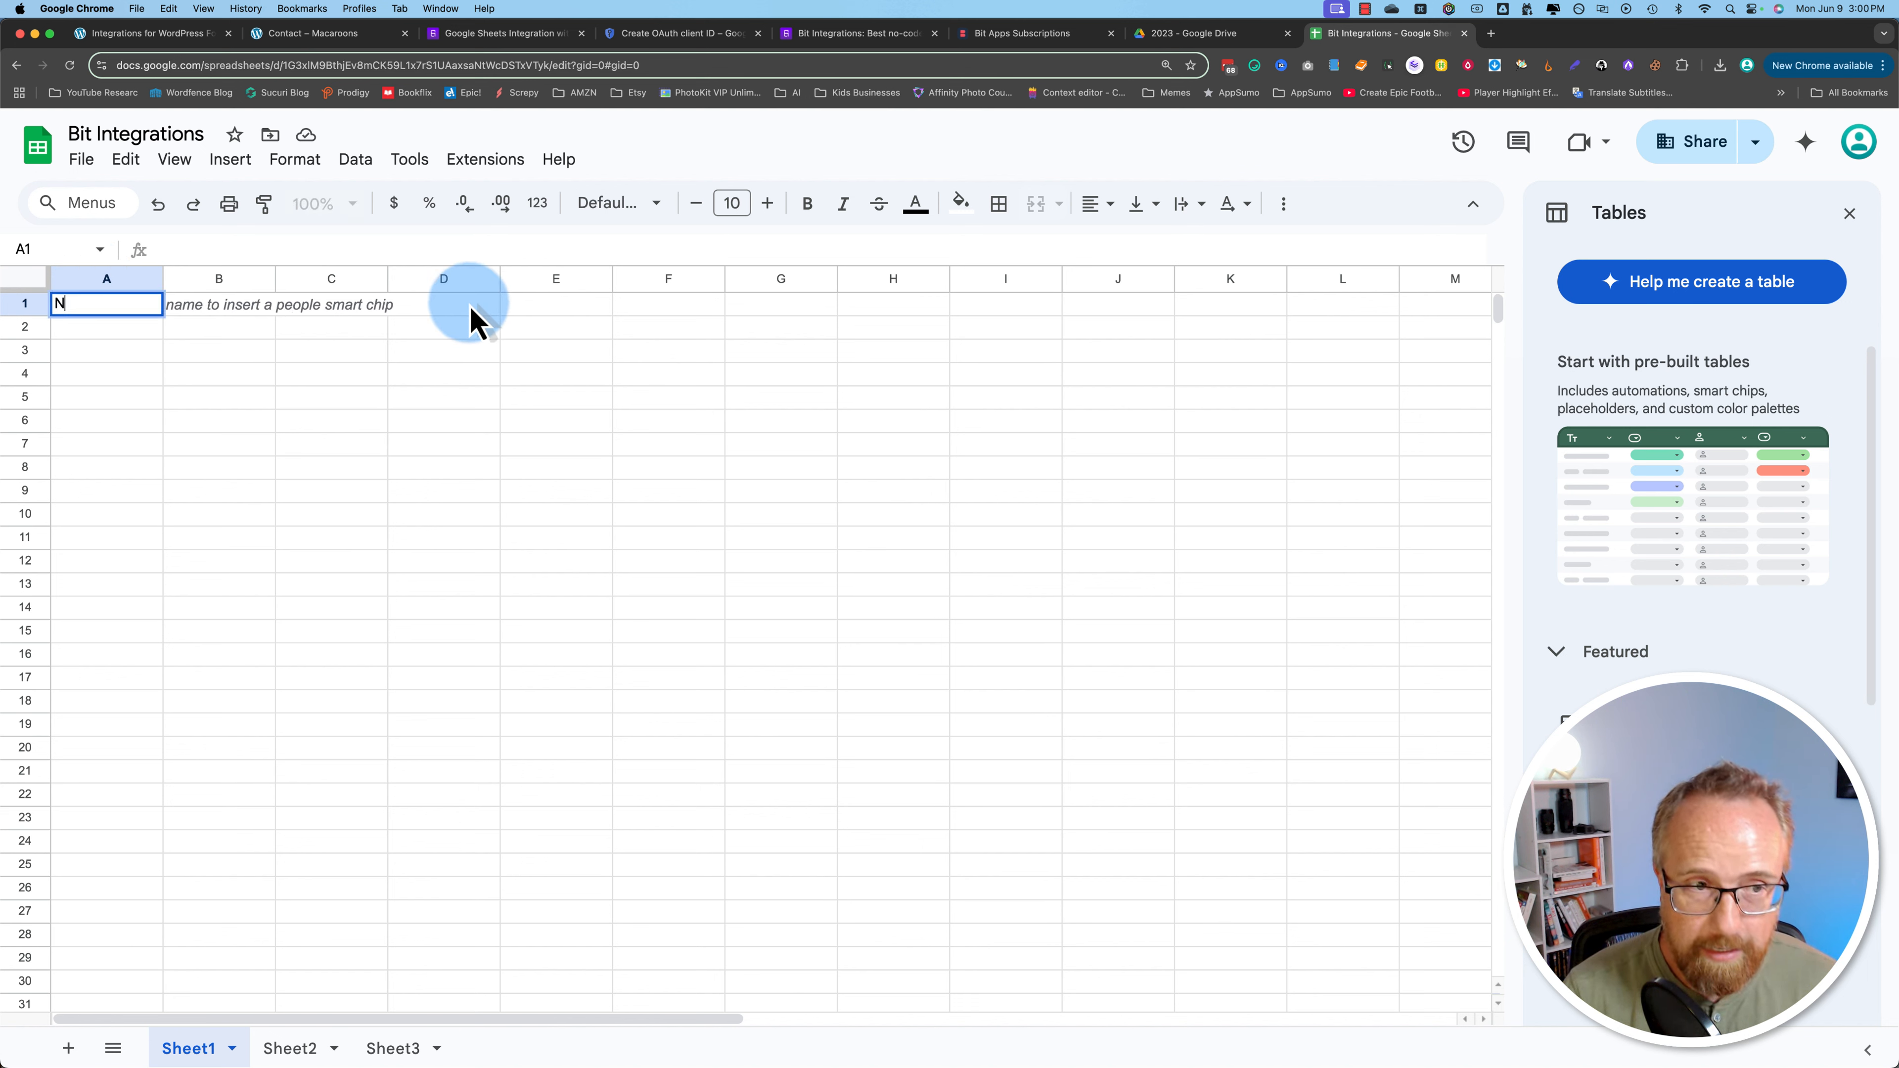
pyautogui.press('Tab')
pyautogui.write('E')
pyautogui.press('Tab')
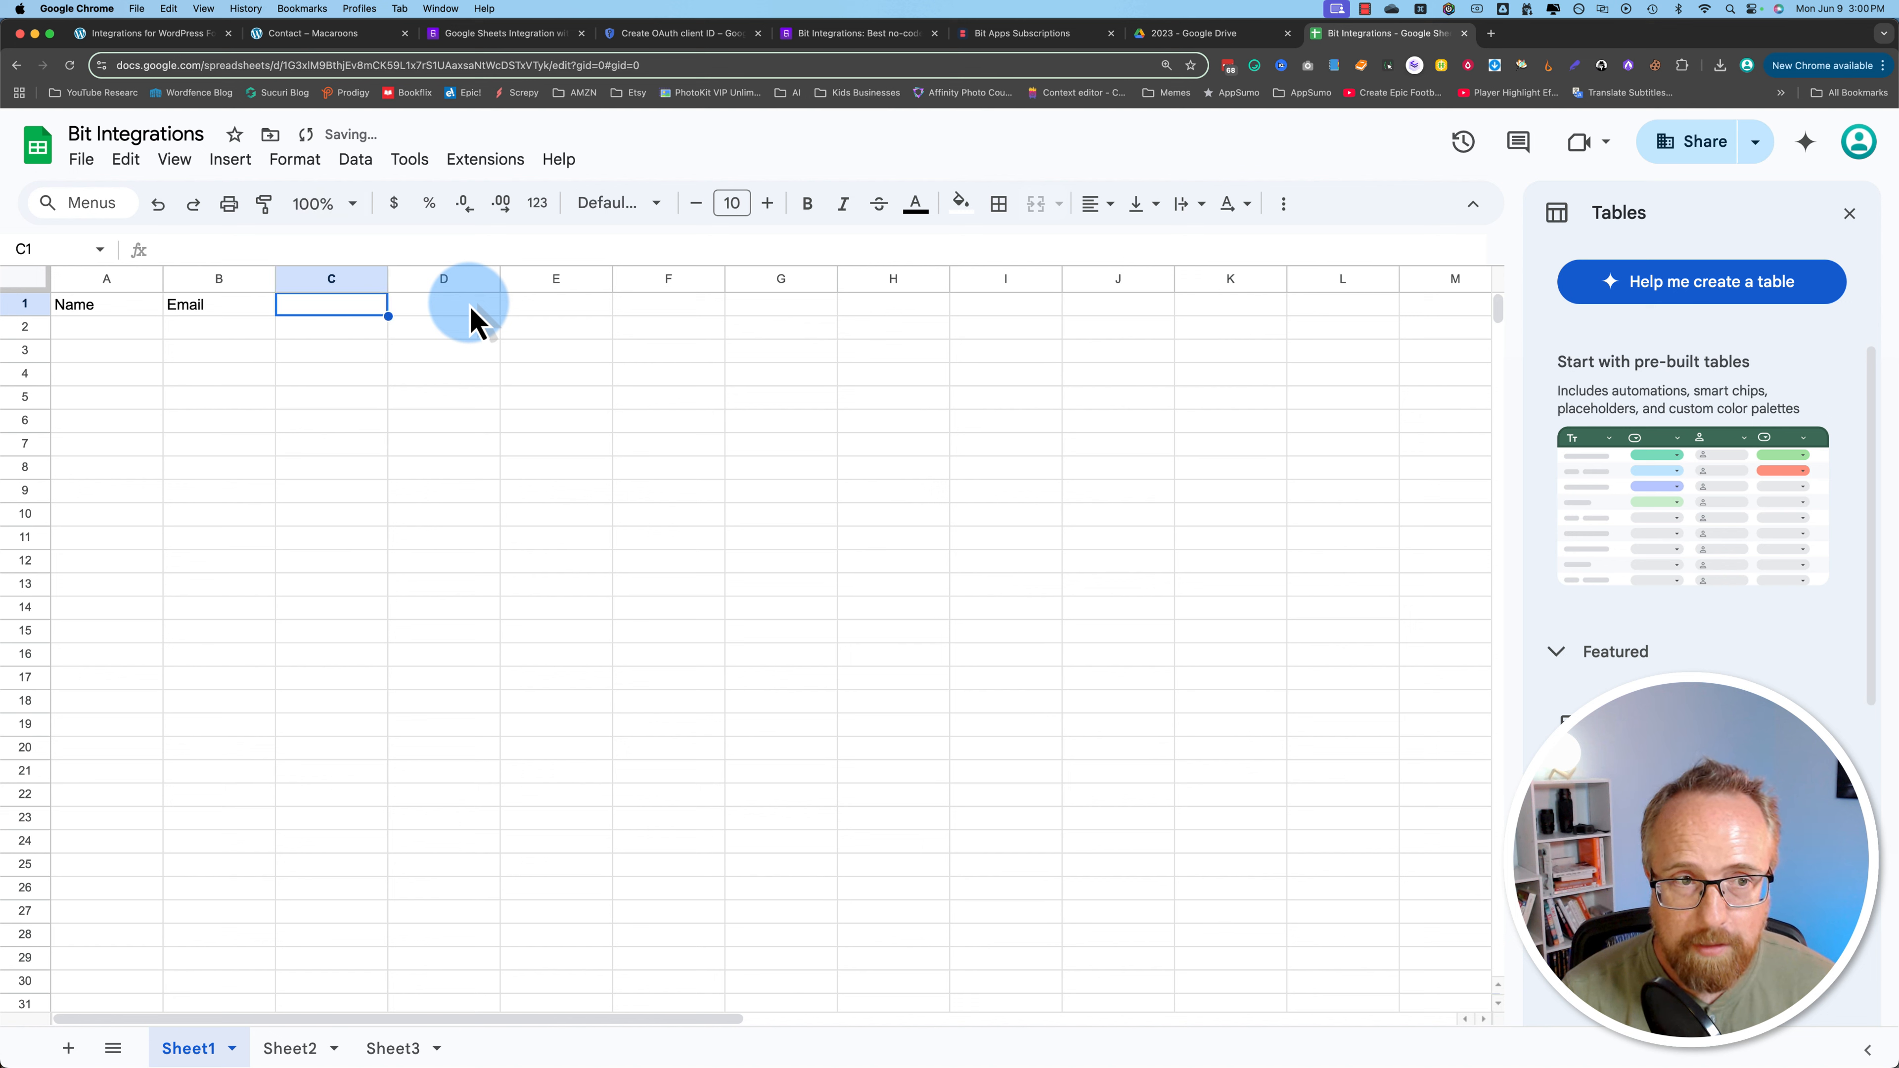
pyautogui.write('Message')
pyautogui.press('Tab')
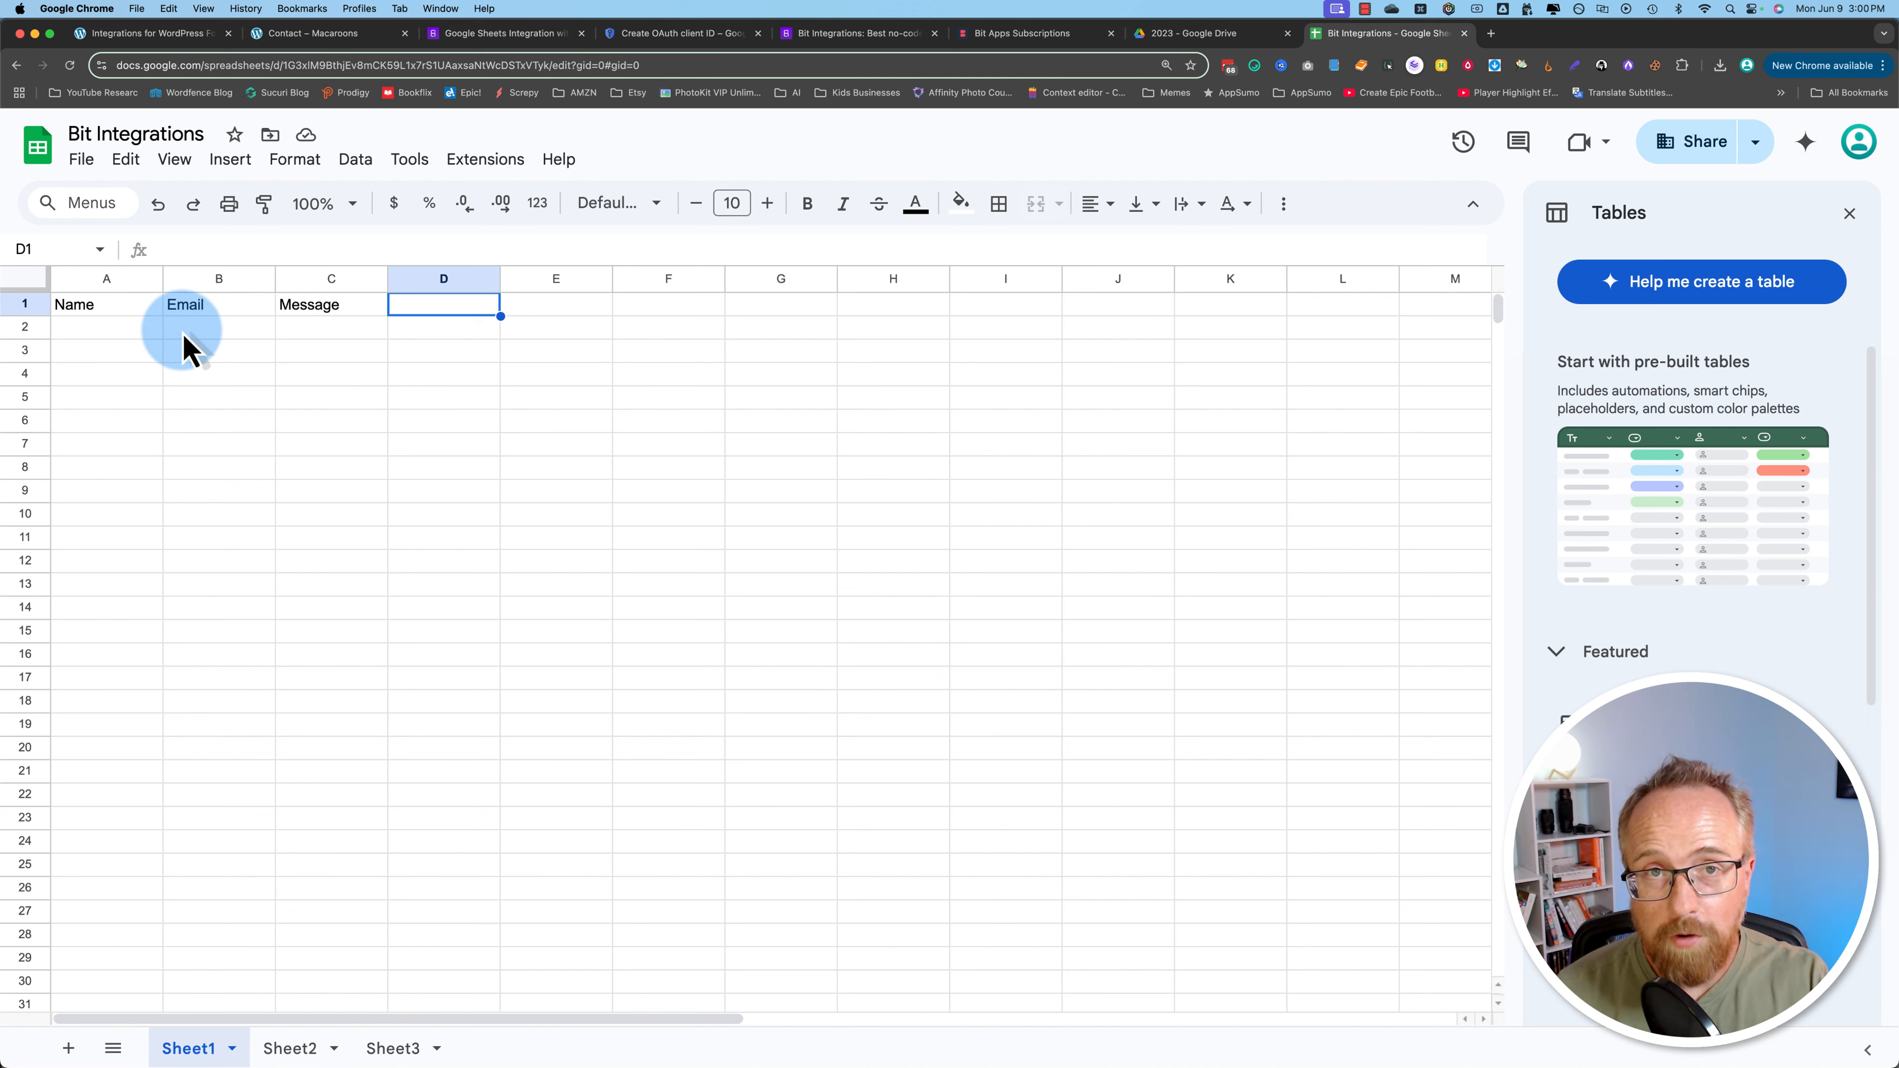
# Step: Reload the sheet's headers and map the form's Name field to the Name column
pyautogui.click(142, 33)
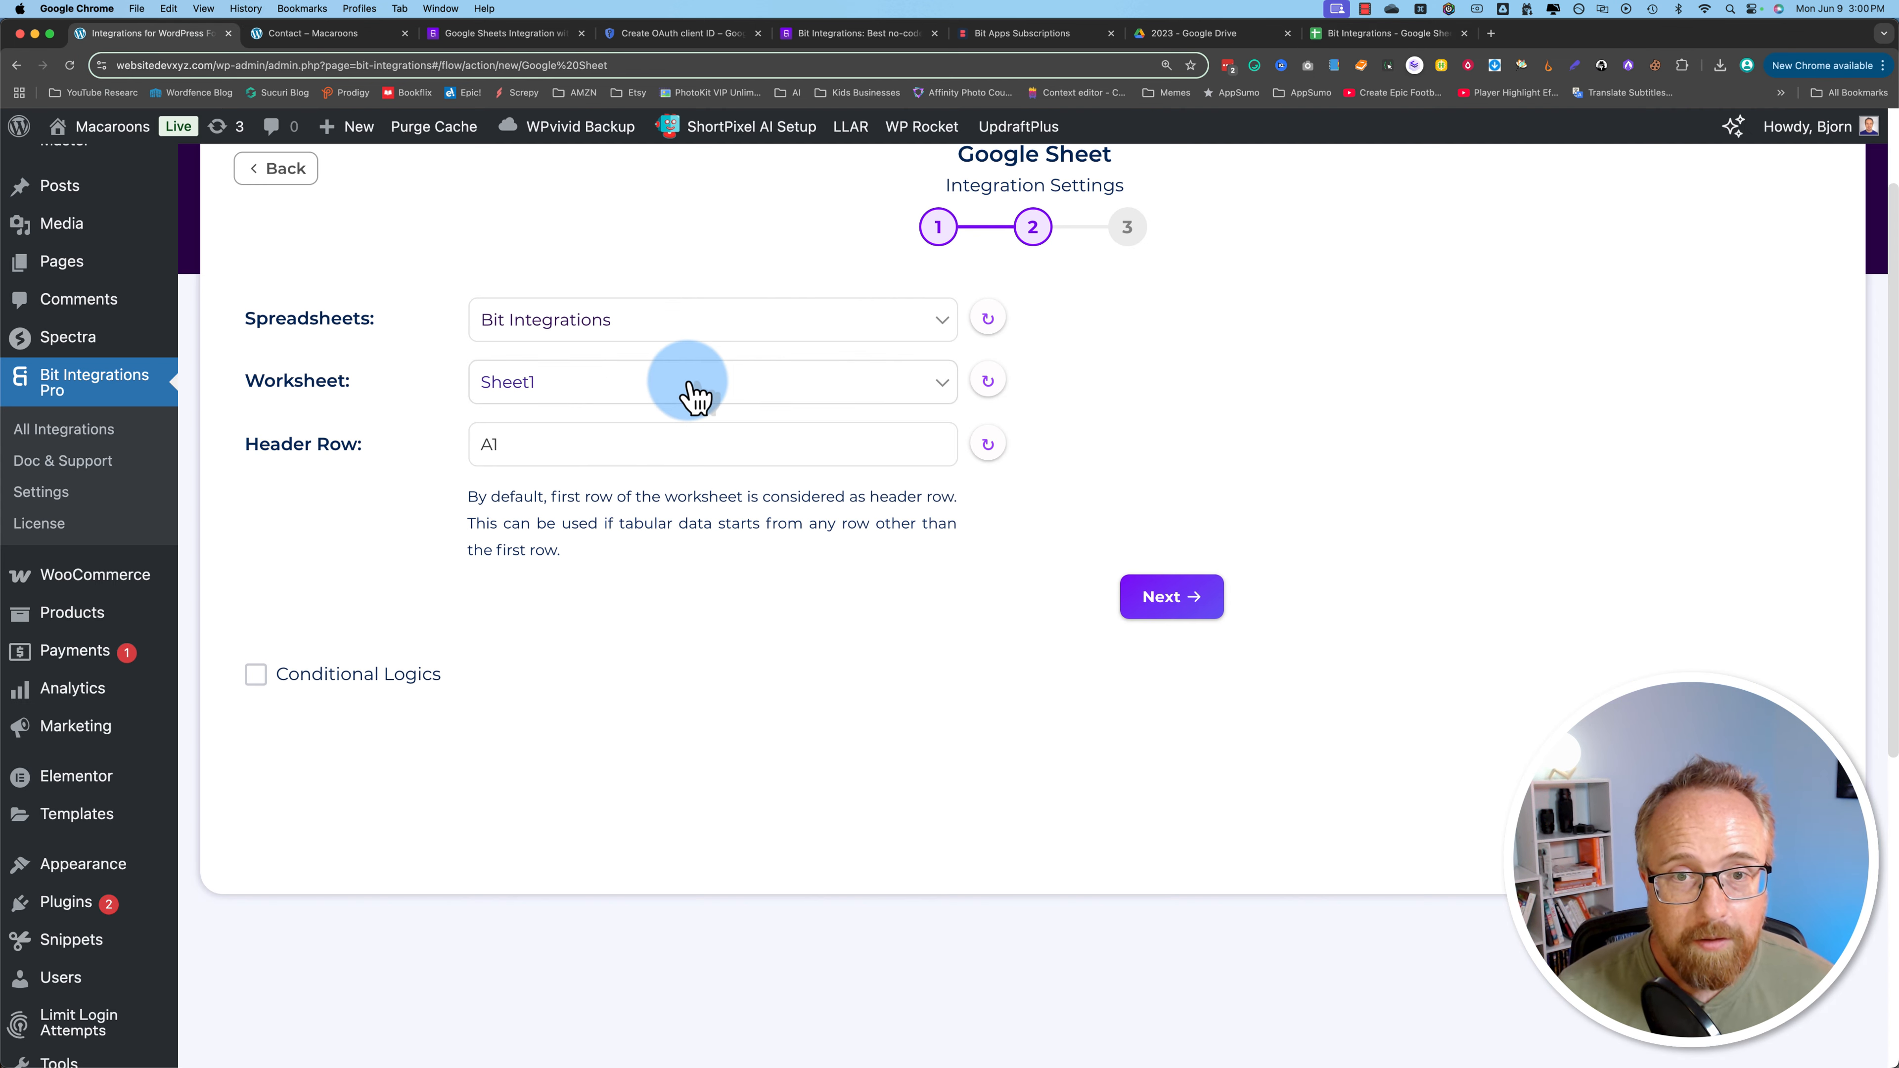
pyautogui.click(987, 446)
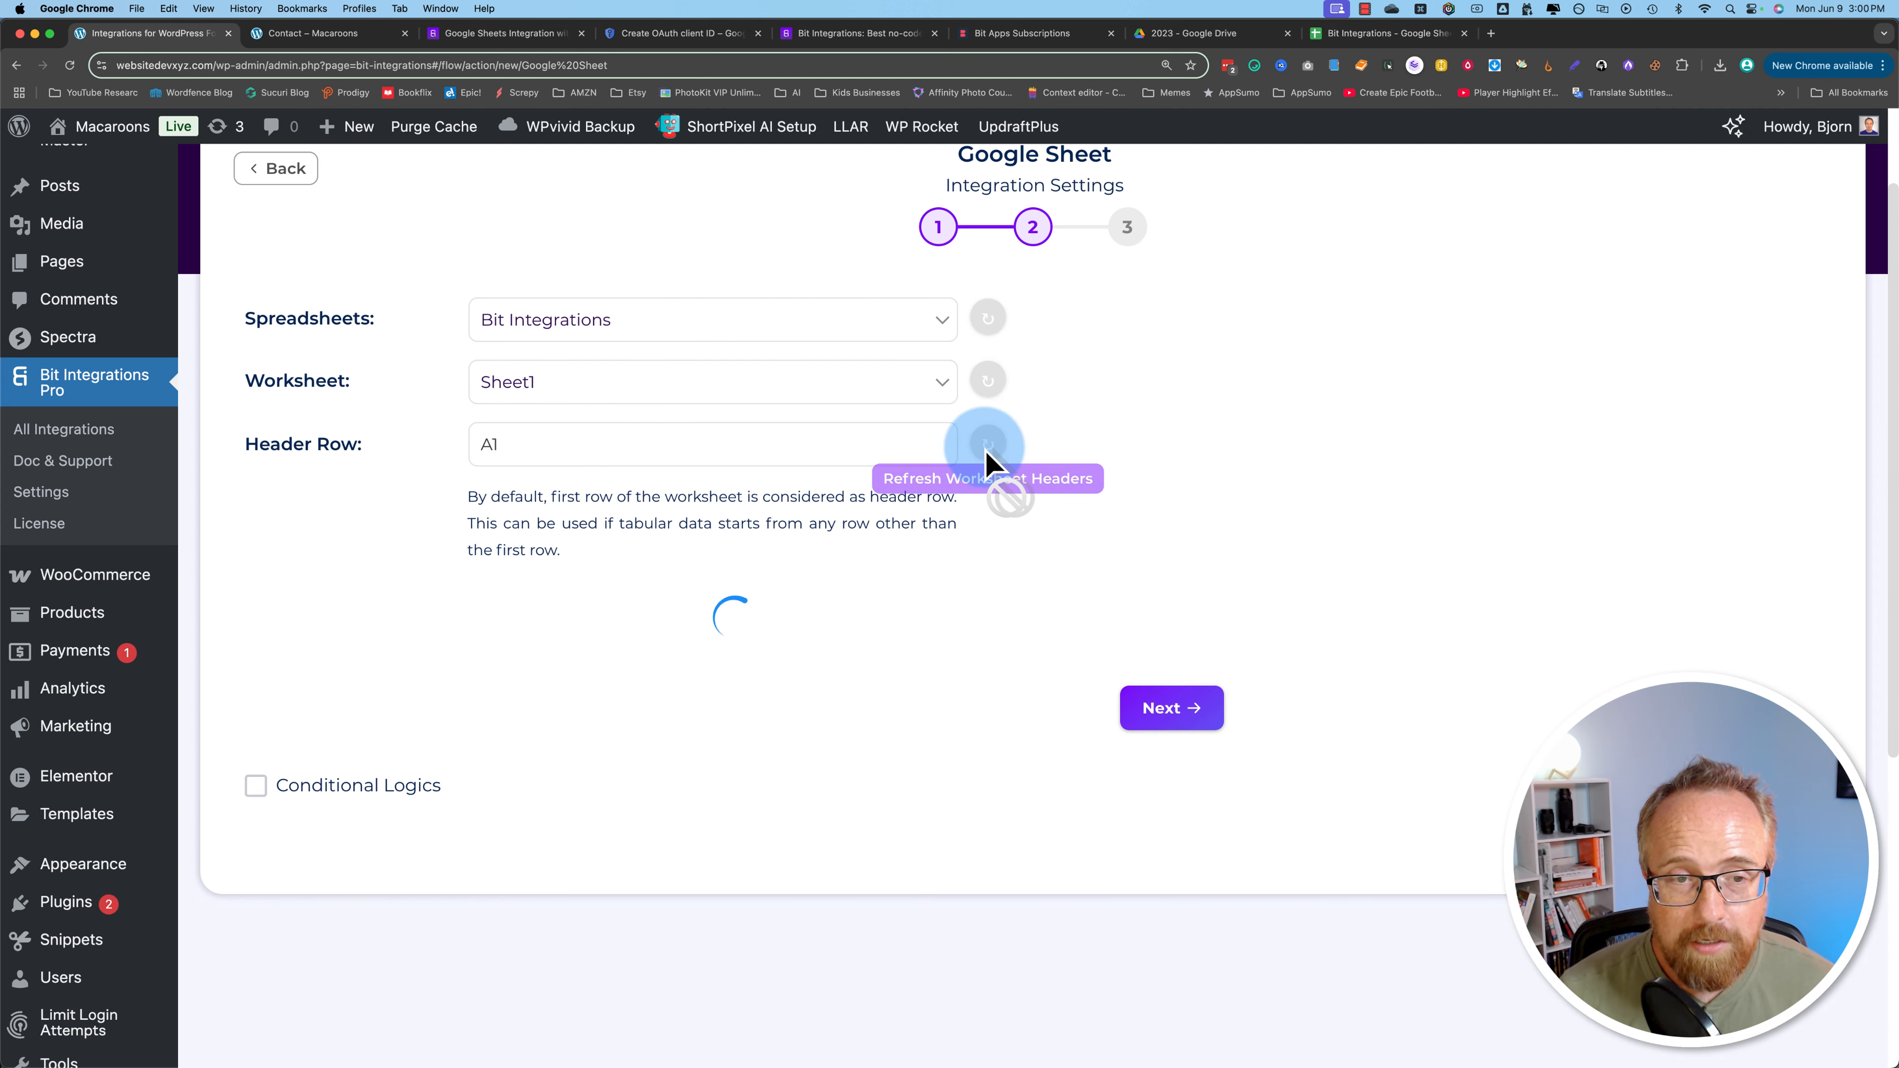
pyautogui.scroll(-3, 445, 539)
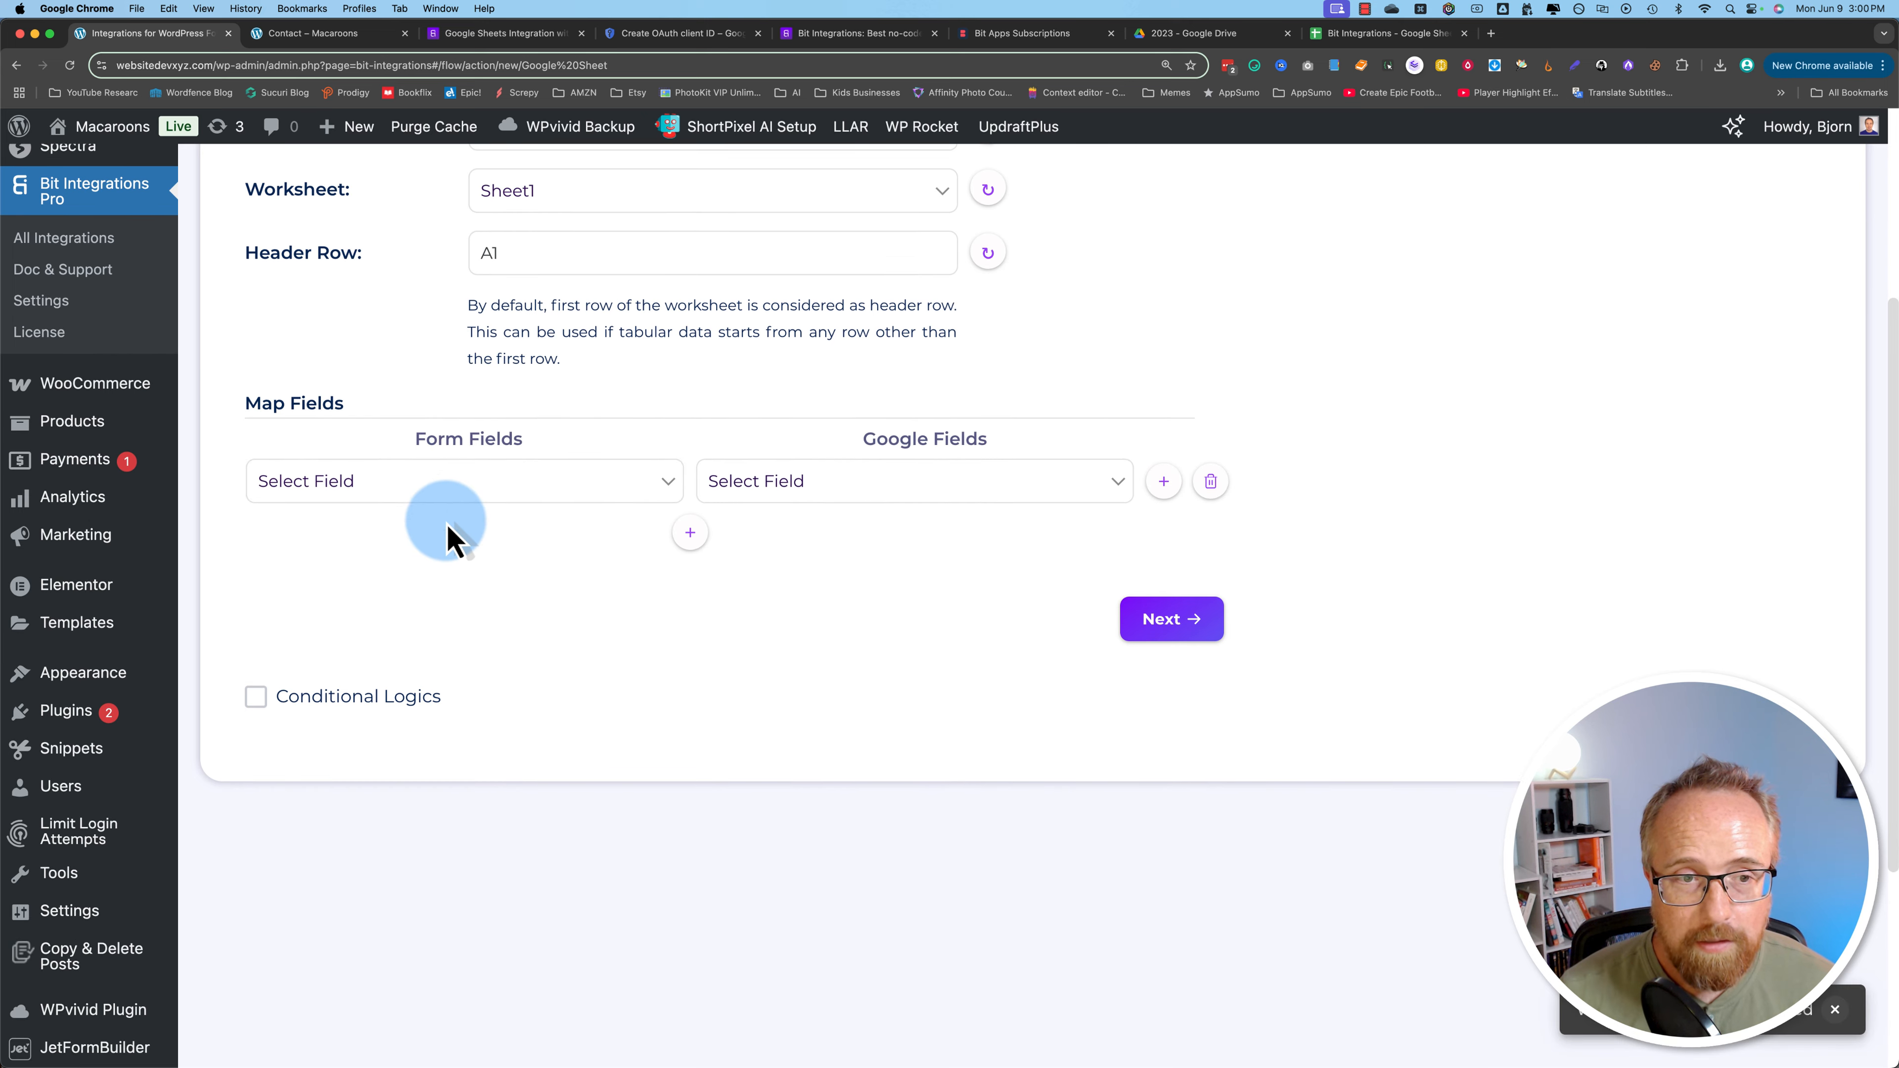
pyautogui.click(329, 486)
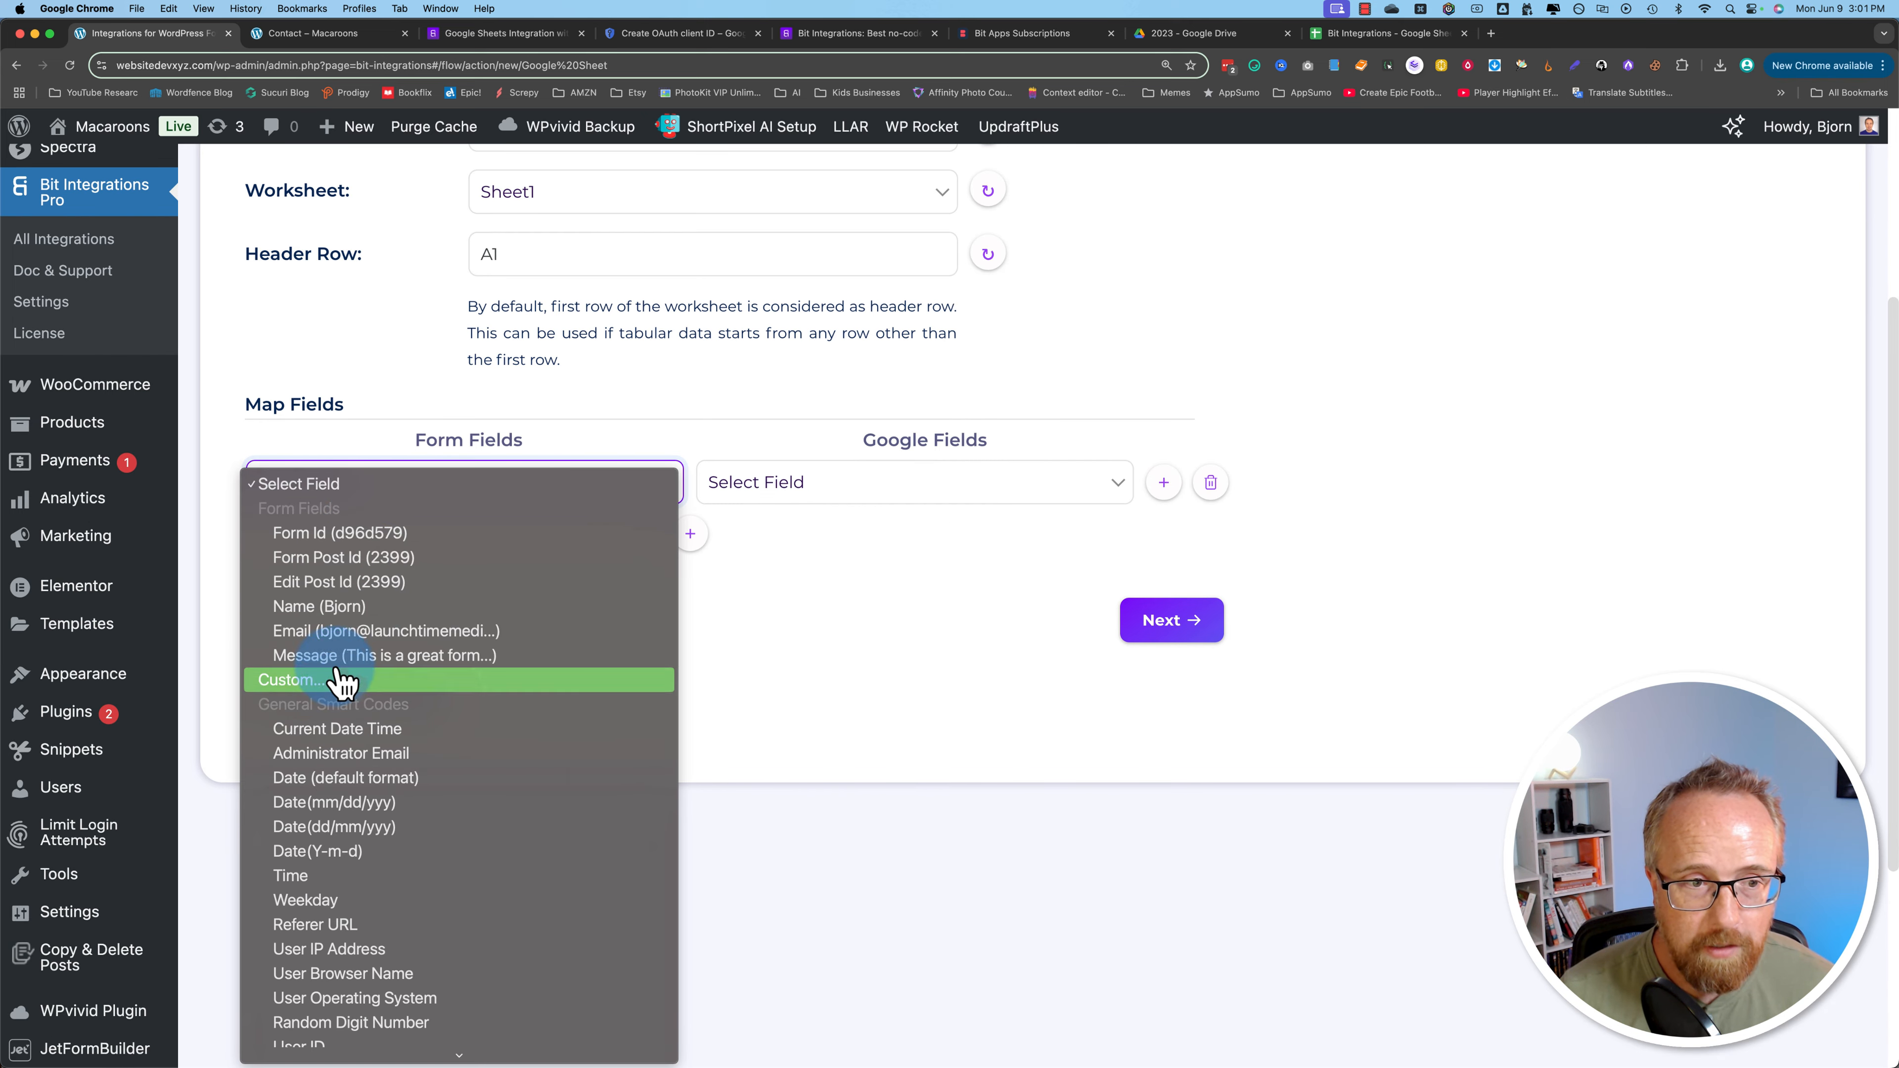
pyautogui.click(329, 608)
pyautogui.click(787, 499)
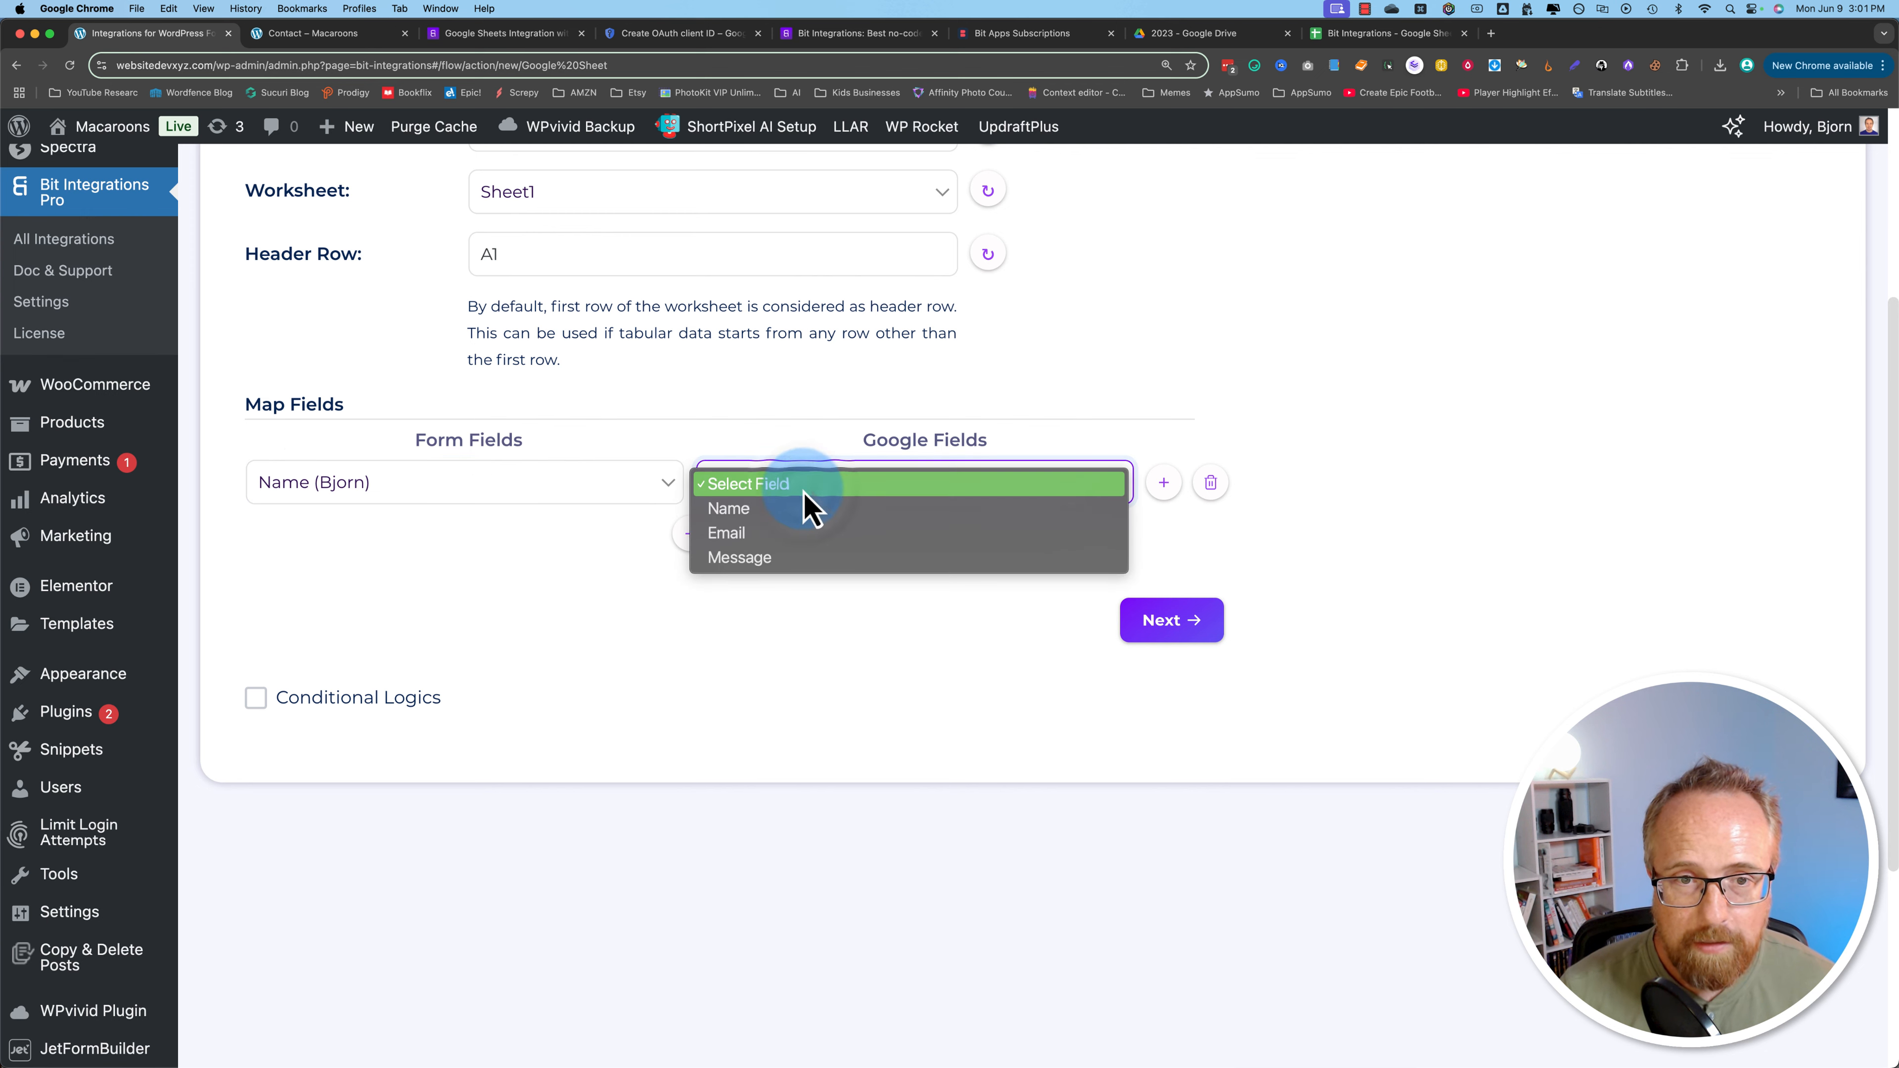
pyautogui.click(729, 509)
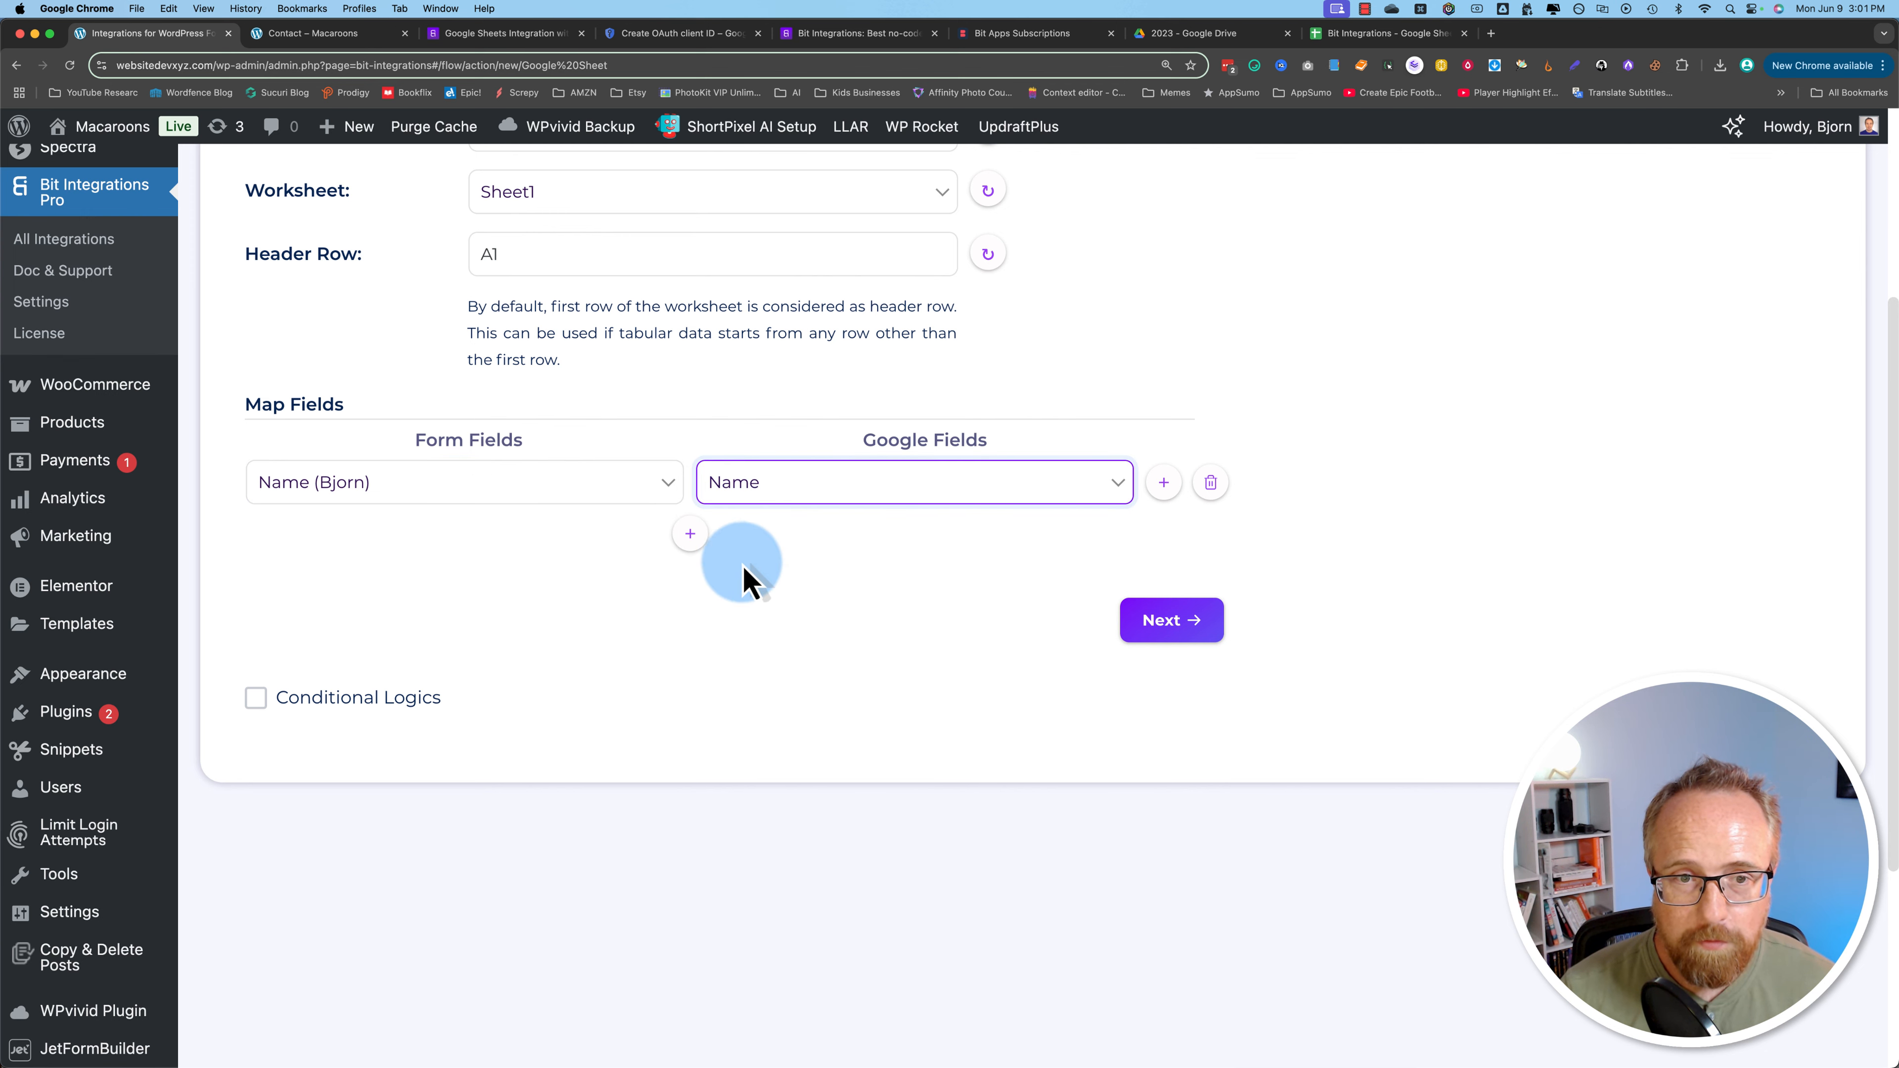
# Step: Add mappings for Email to the Email column and Message to the Message column
pyautogui.click(690, 533)
pyautogui.click(502, 561)
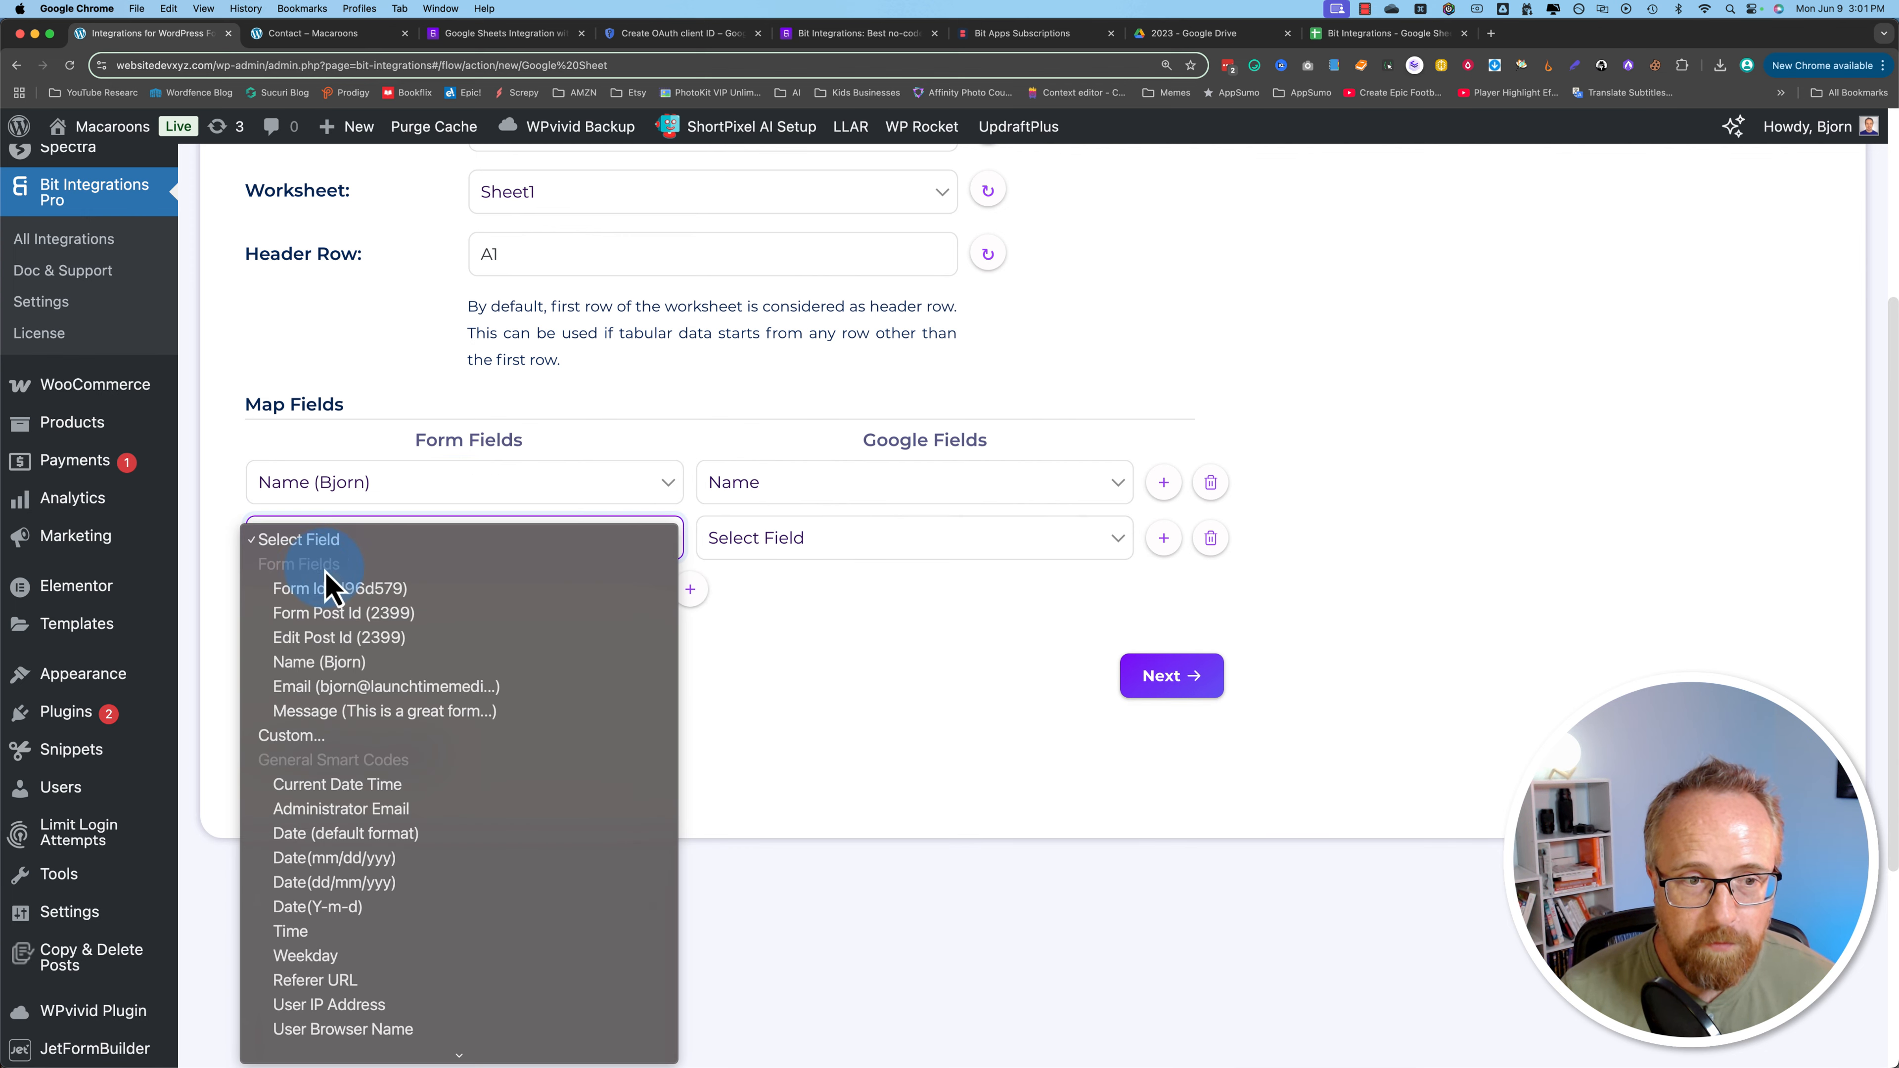
pyautogui.click(314, 684)
pyautogui.click(794, 540)
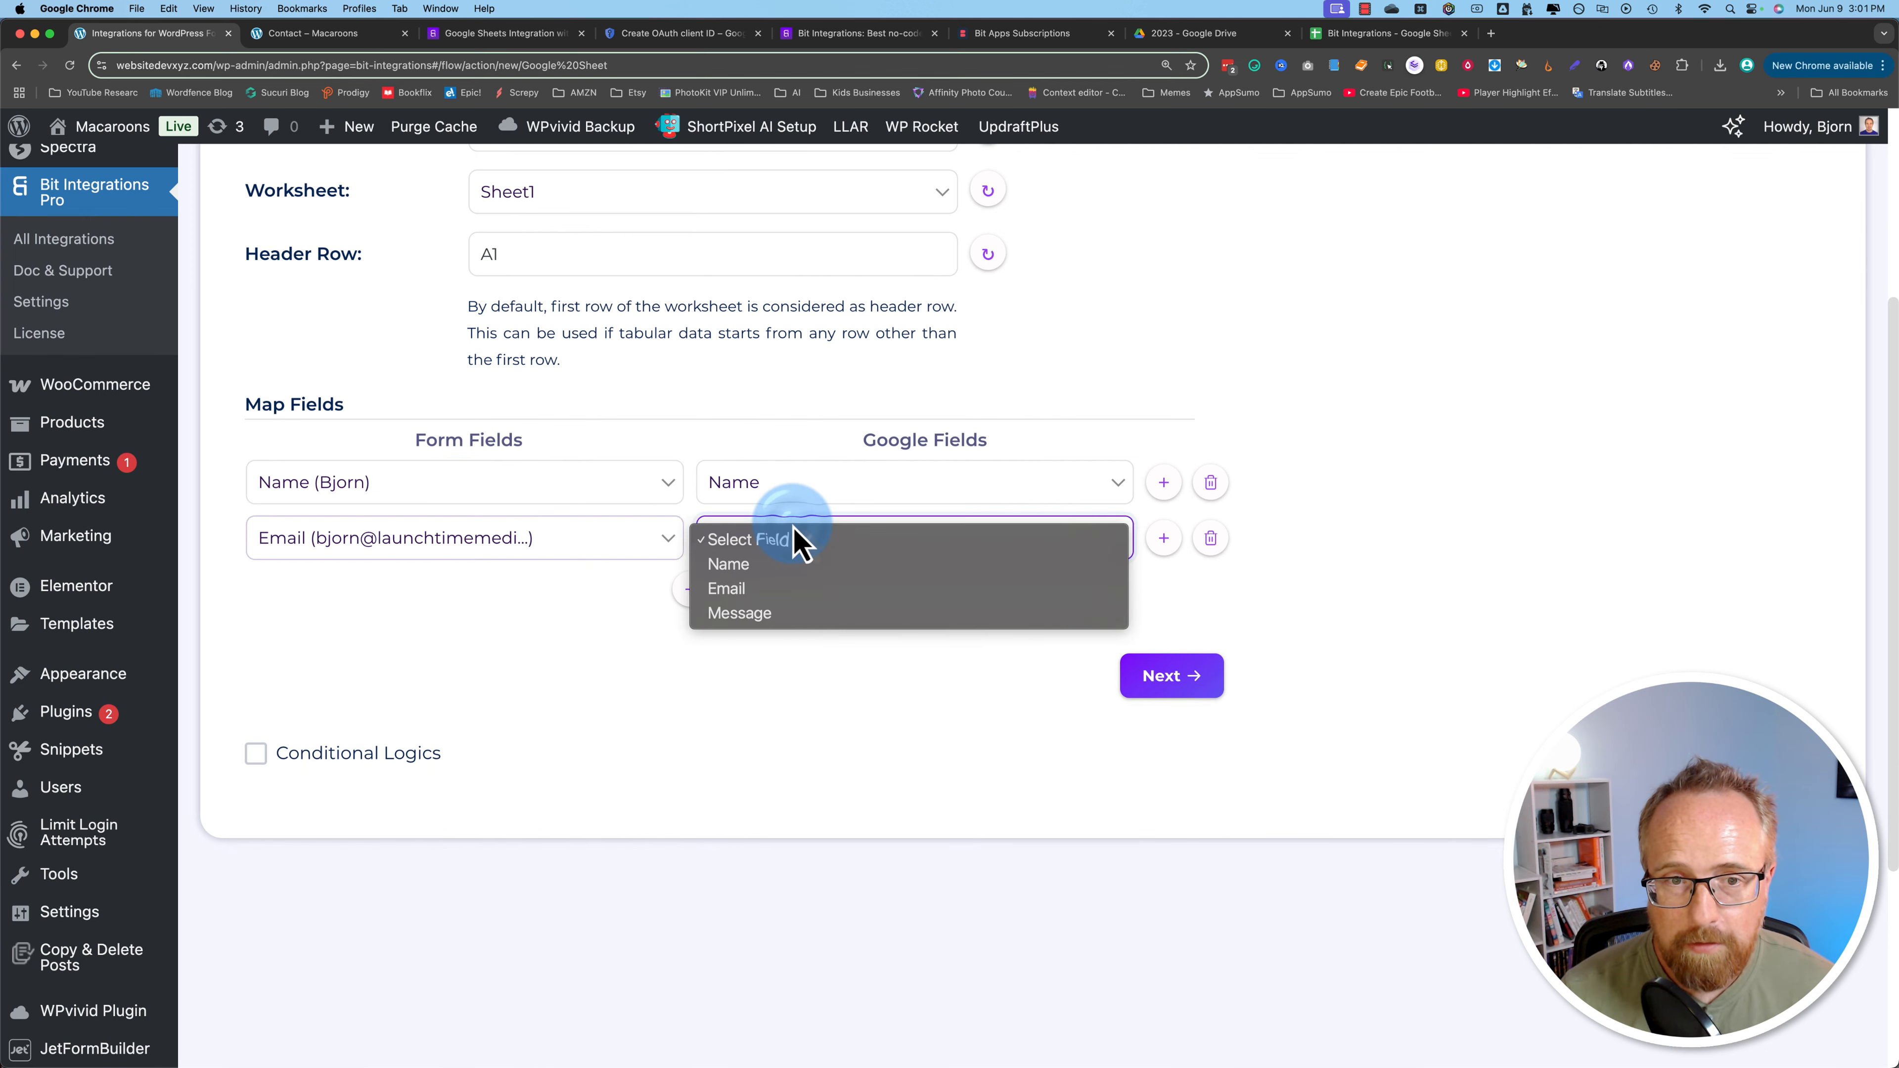
pyautogui.click(774, 590)
pyautogui.click(690, 589)
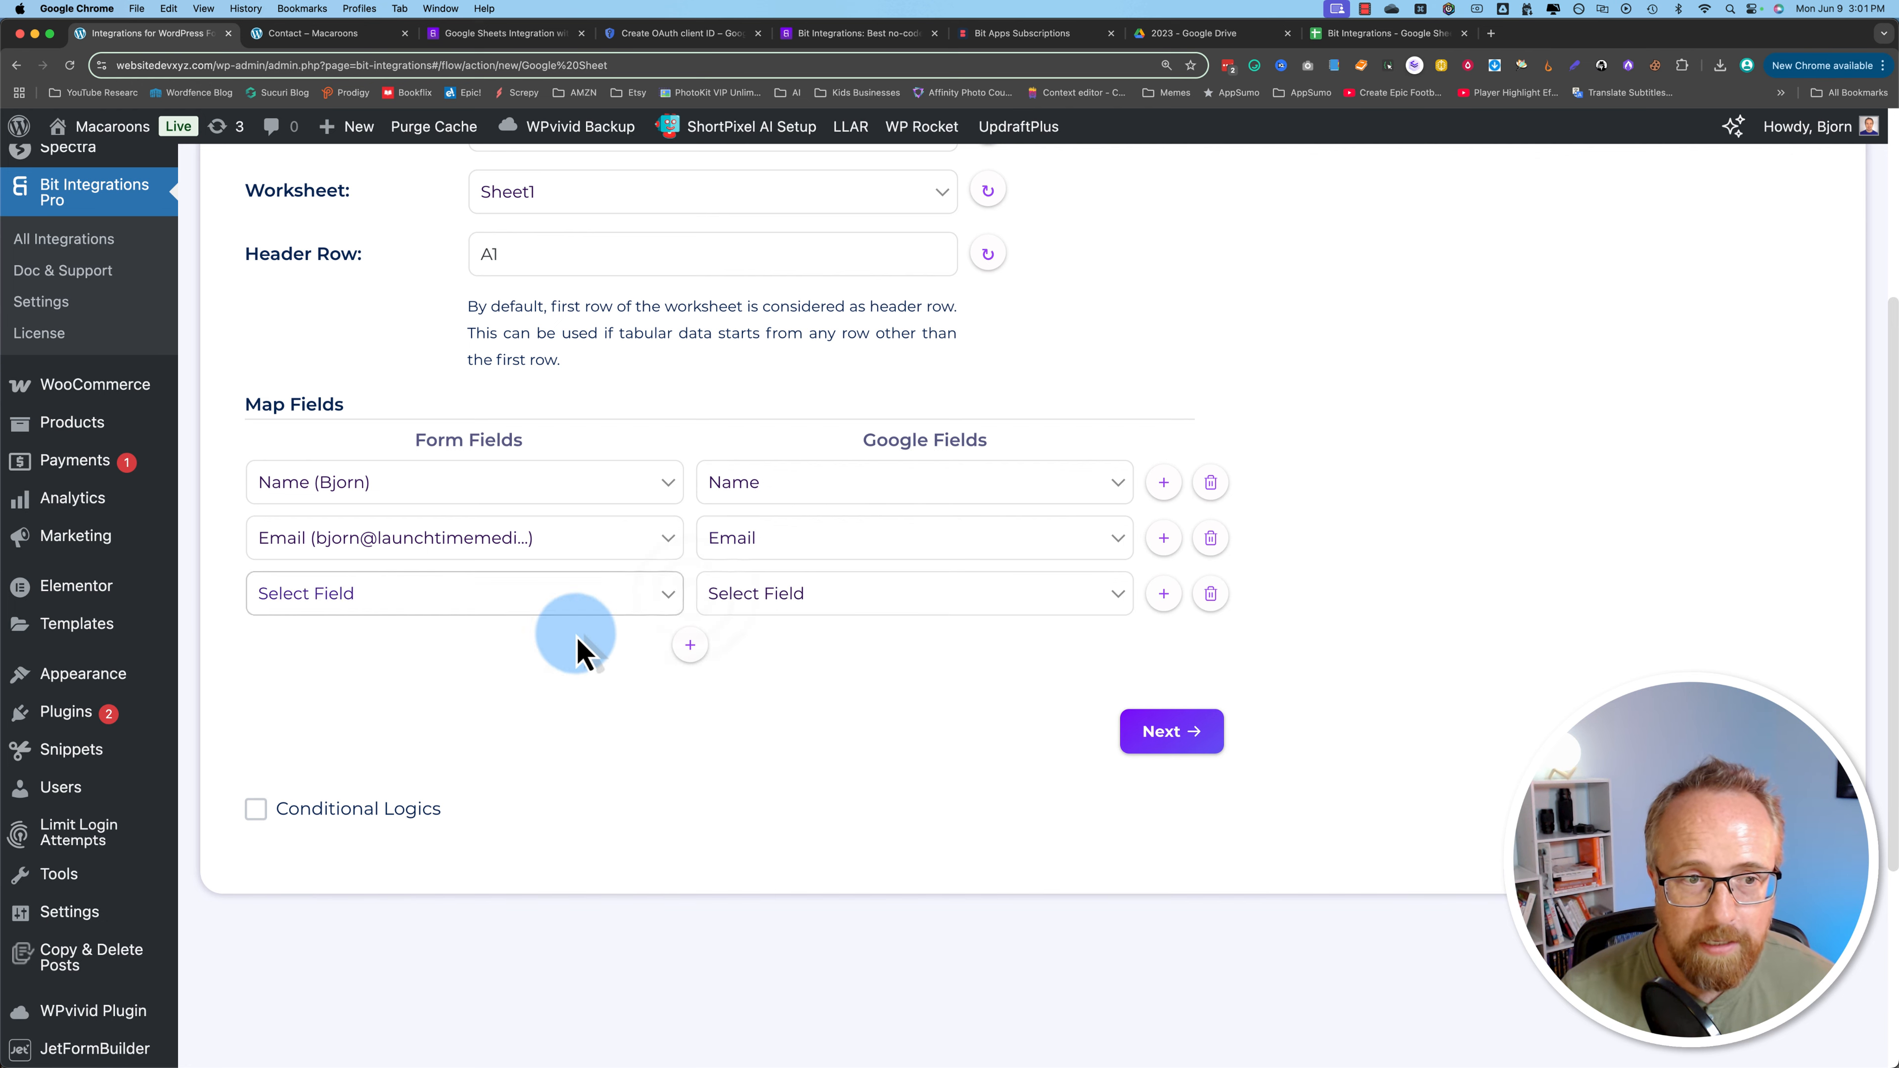
pyautogui.click(307, 602)
pyautogui.click(355, 770)
pyautogui.click(763, 599)
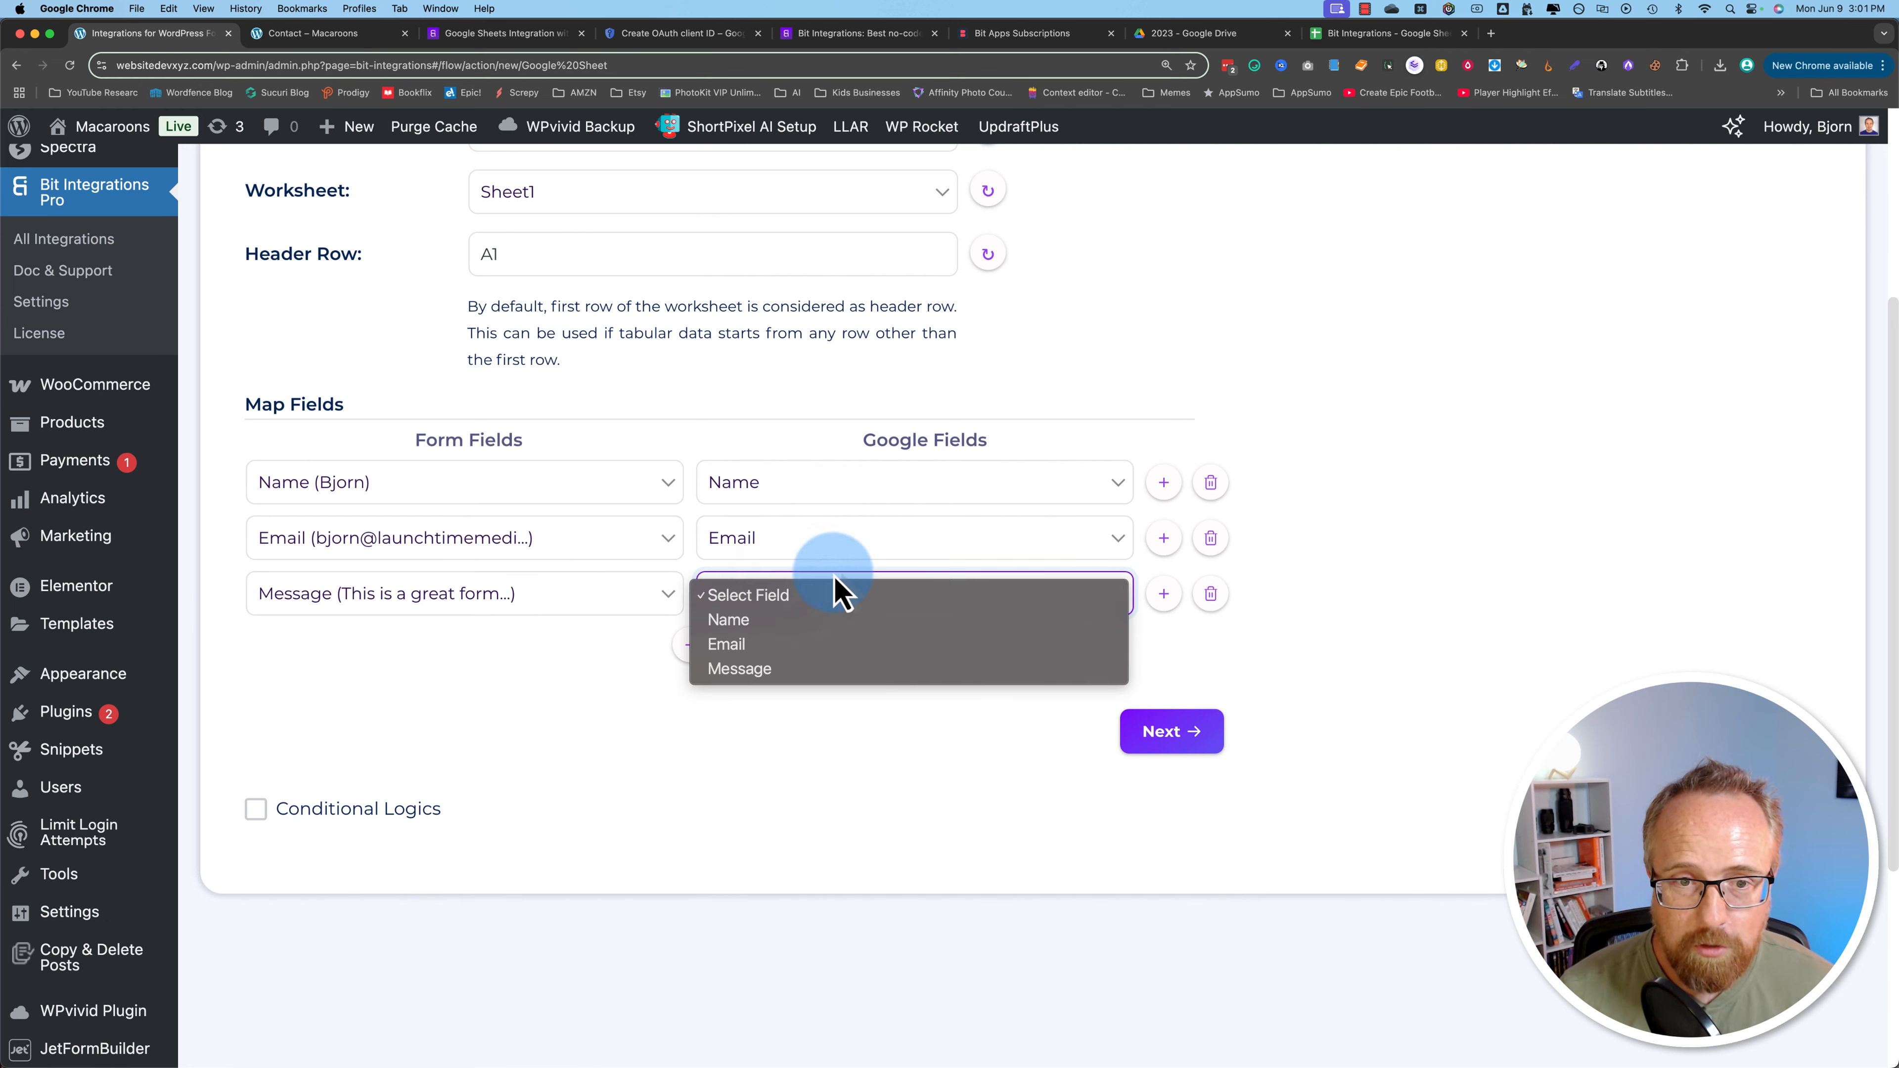
pyautogui.click(804, 669)
# Step: Add a fourth mapping row but leave its form field unchosen
pyautogui.scroll(-5, 500, 701)
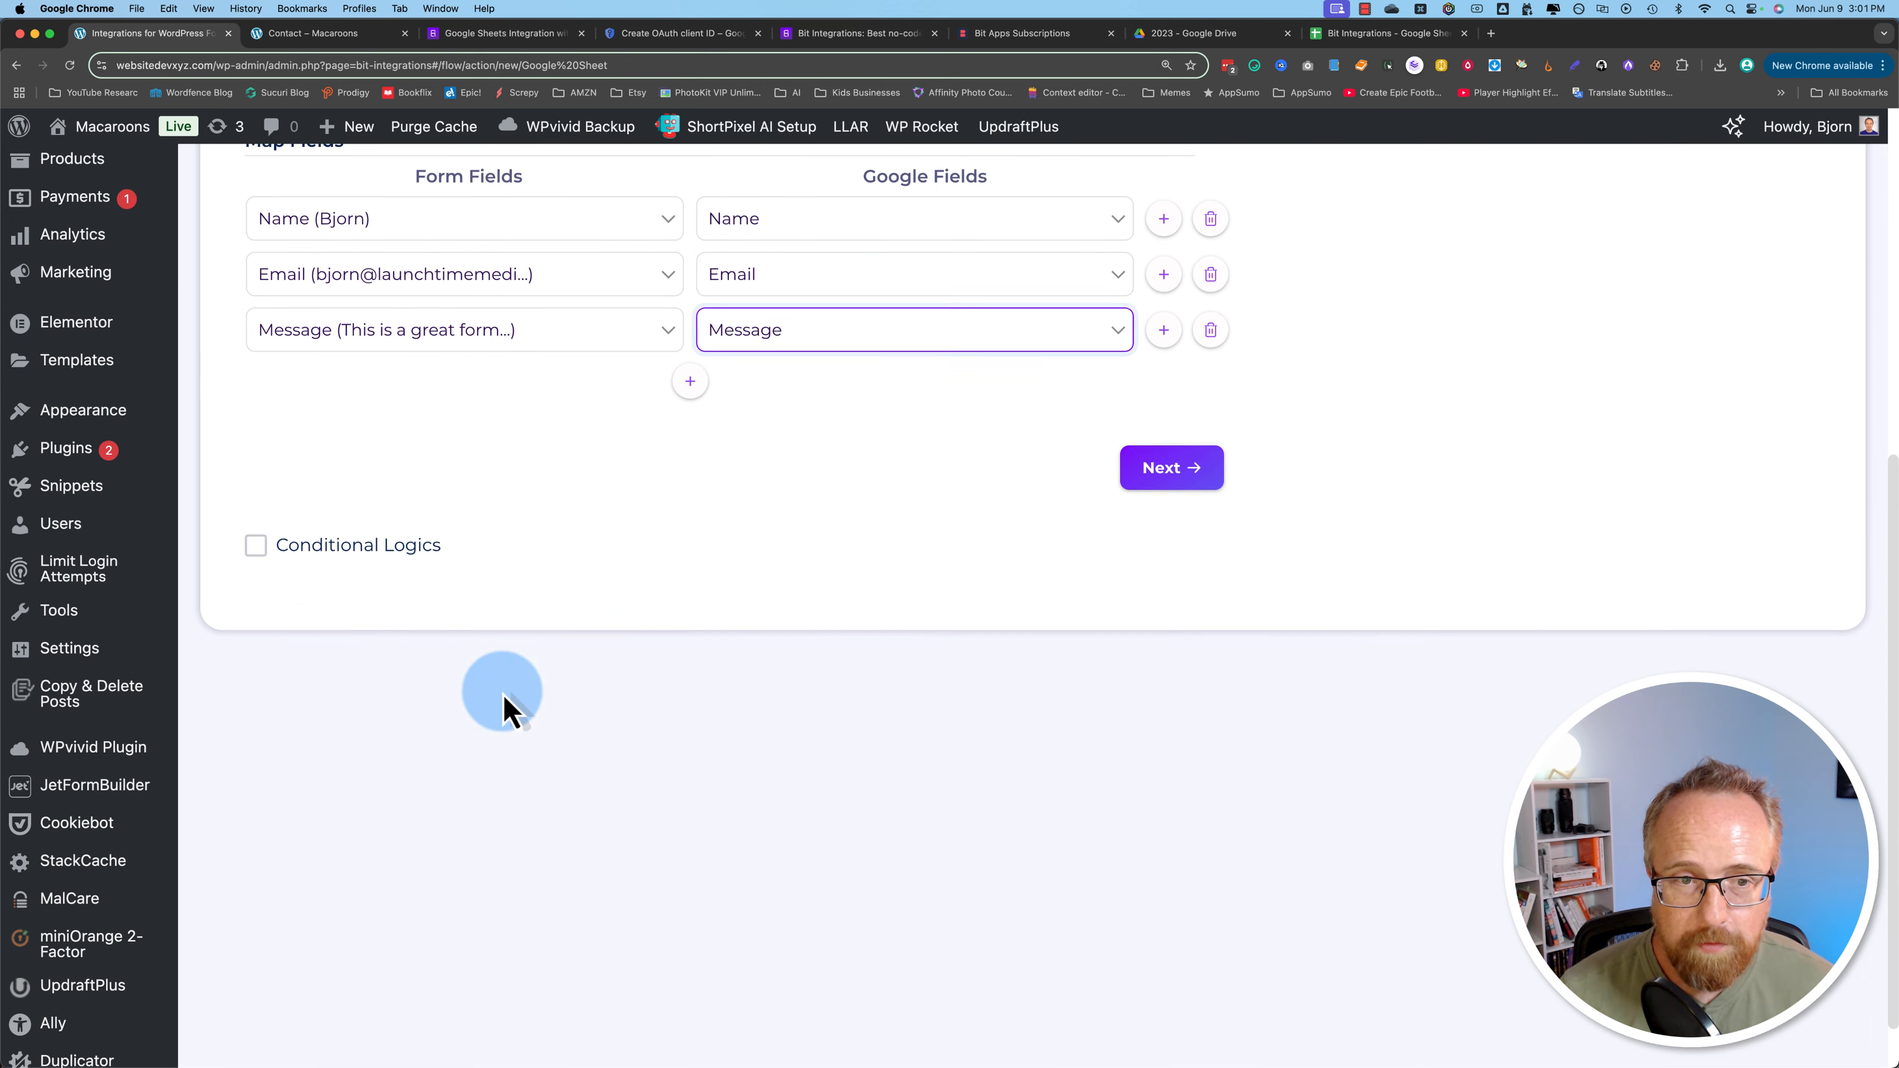
pyautogui.click(689, 330)
pyautogui.click(591, 340)
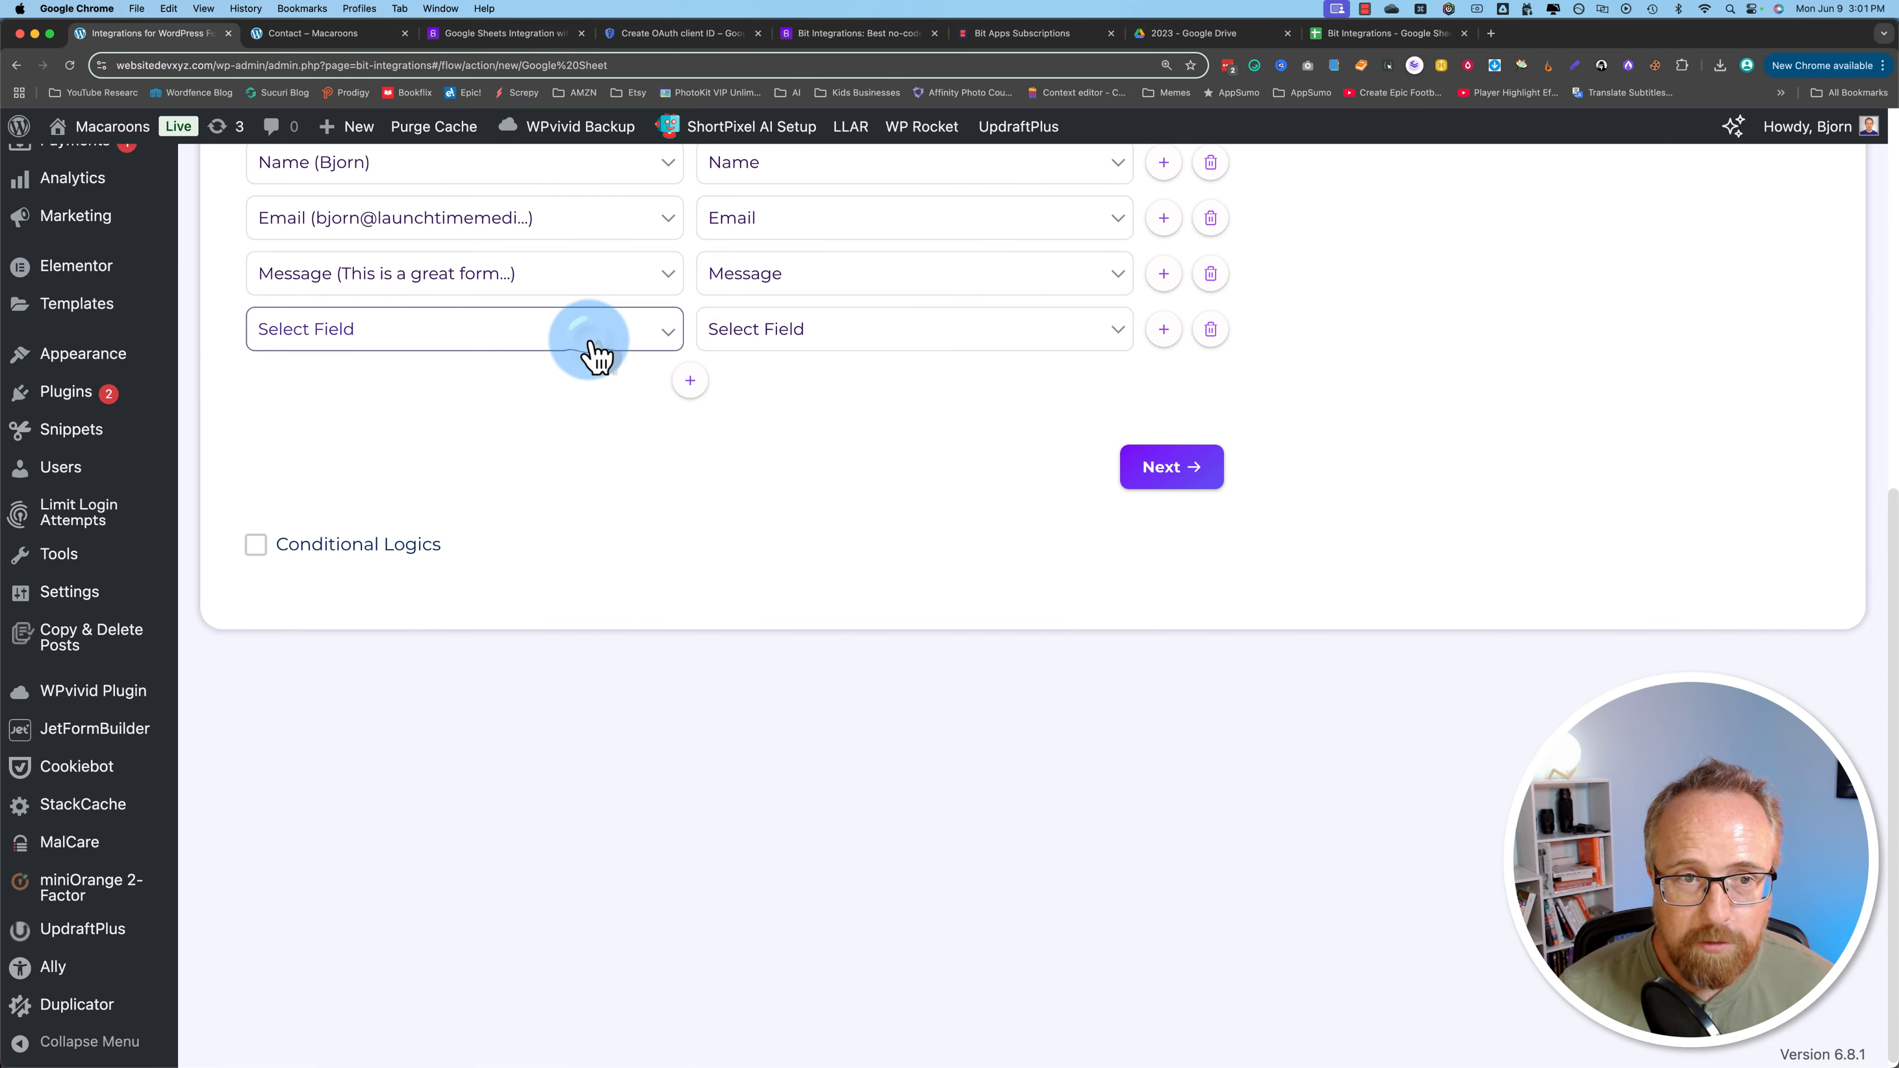
pyautogui.scroll(-5, 373, 606)
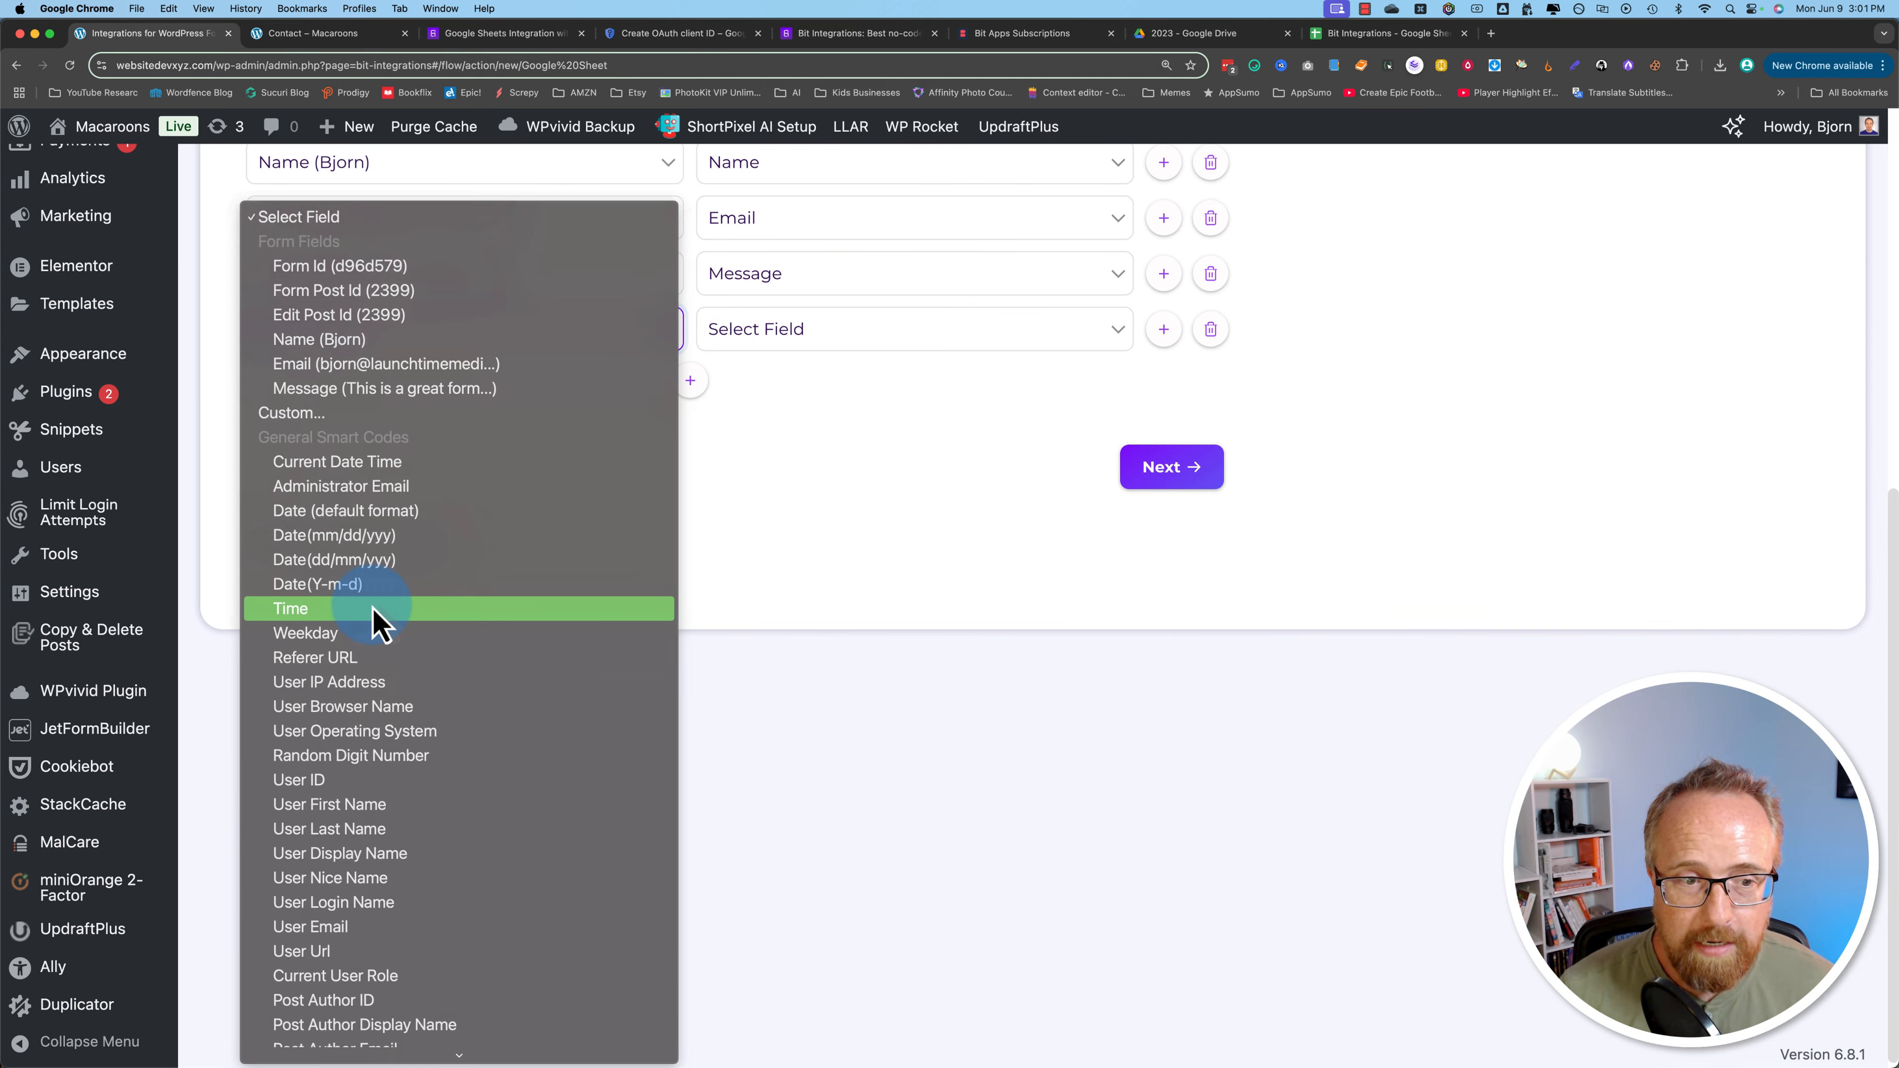
pyautogui.scroll(-1, 347, 878)
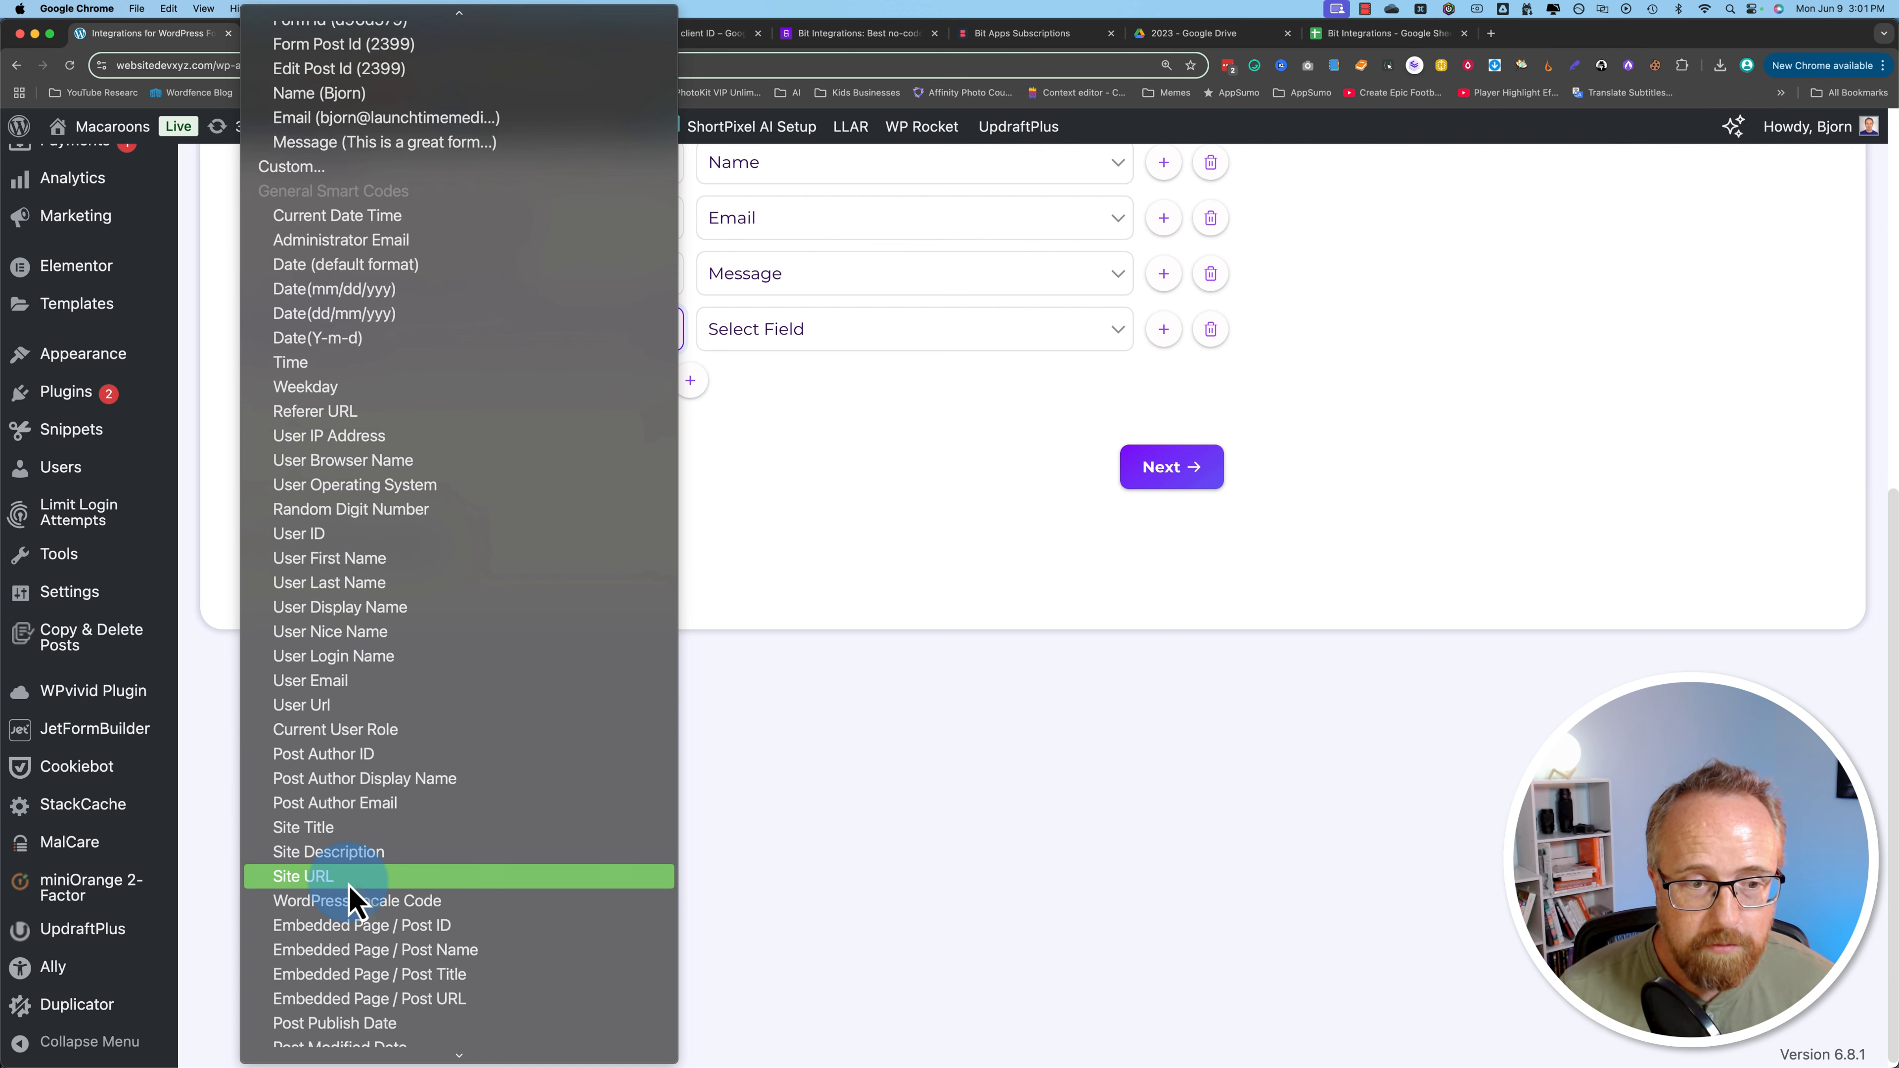
pyautogui.click(742, 467)
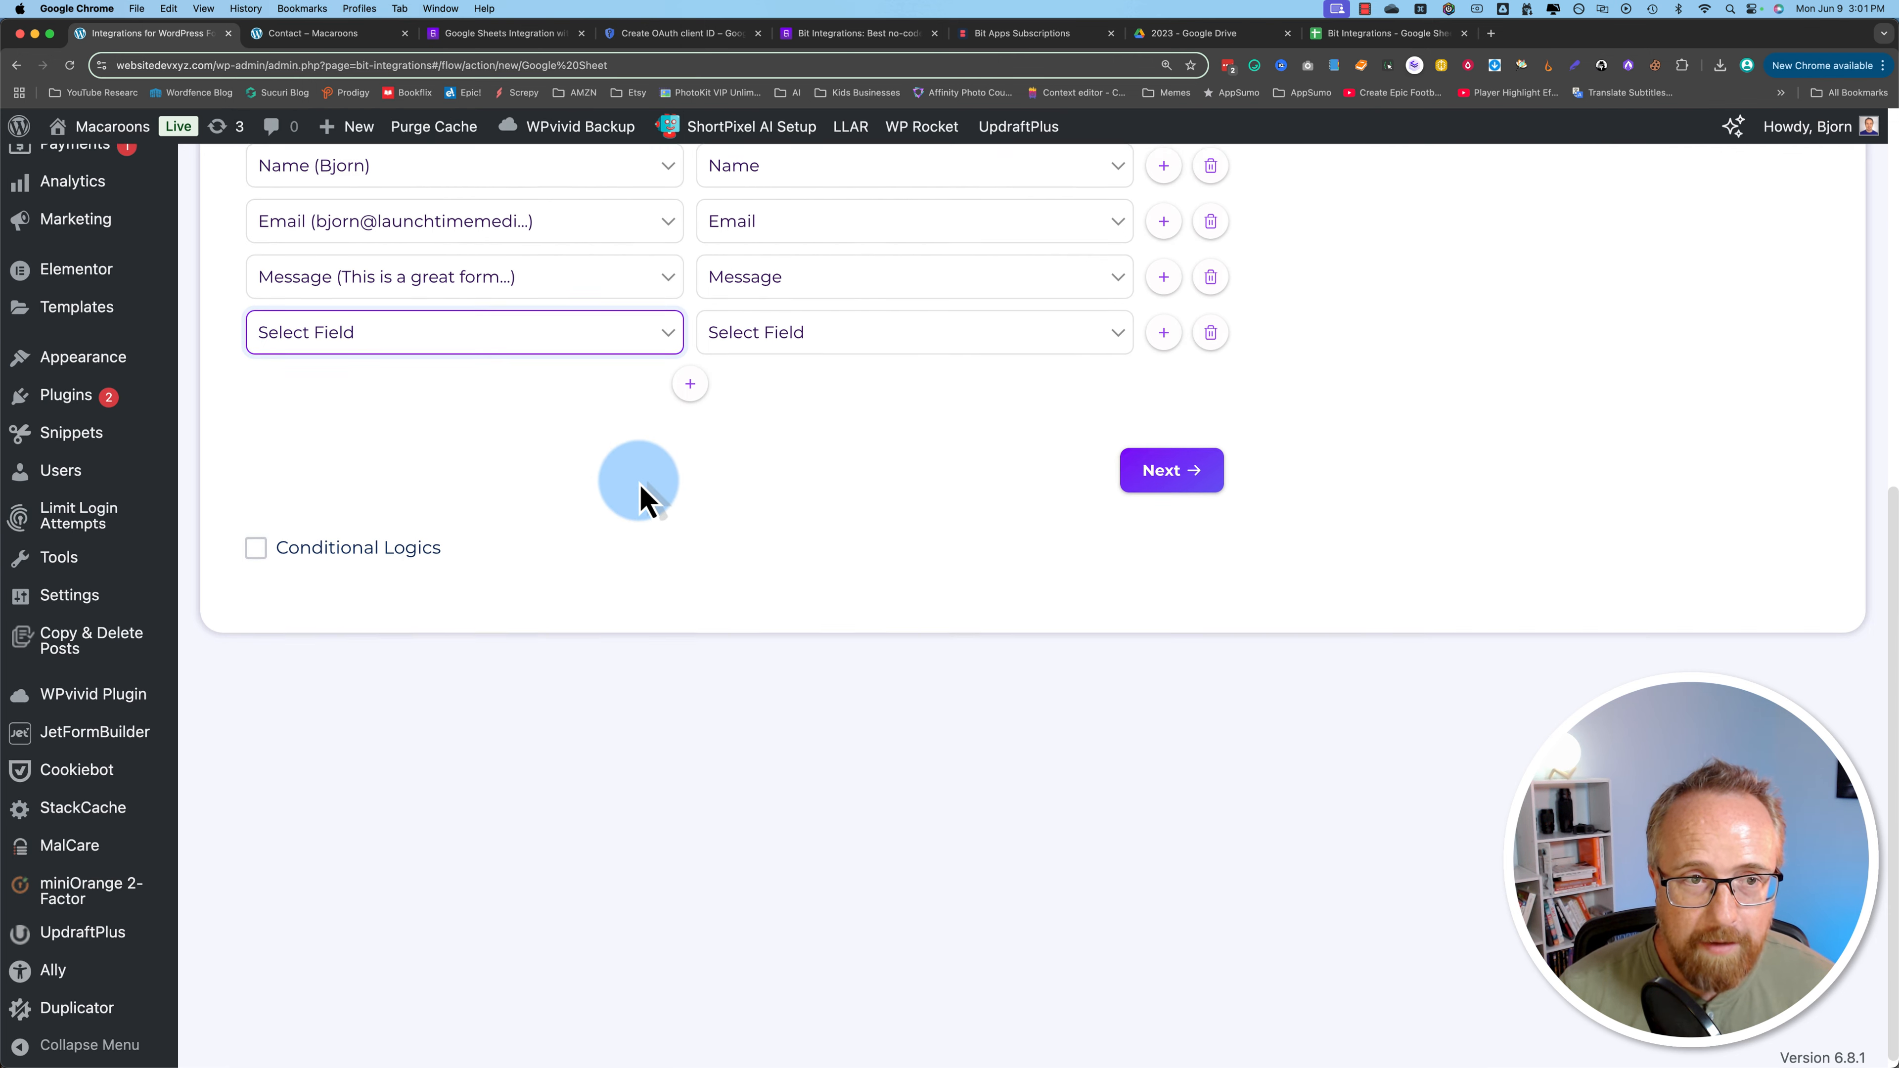
pyautogui.scroll(3, 636, 475)
pyautogui.click(1350, 33)
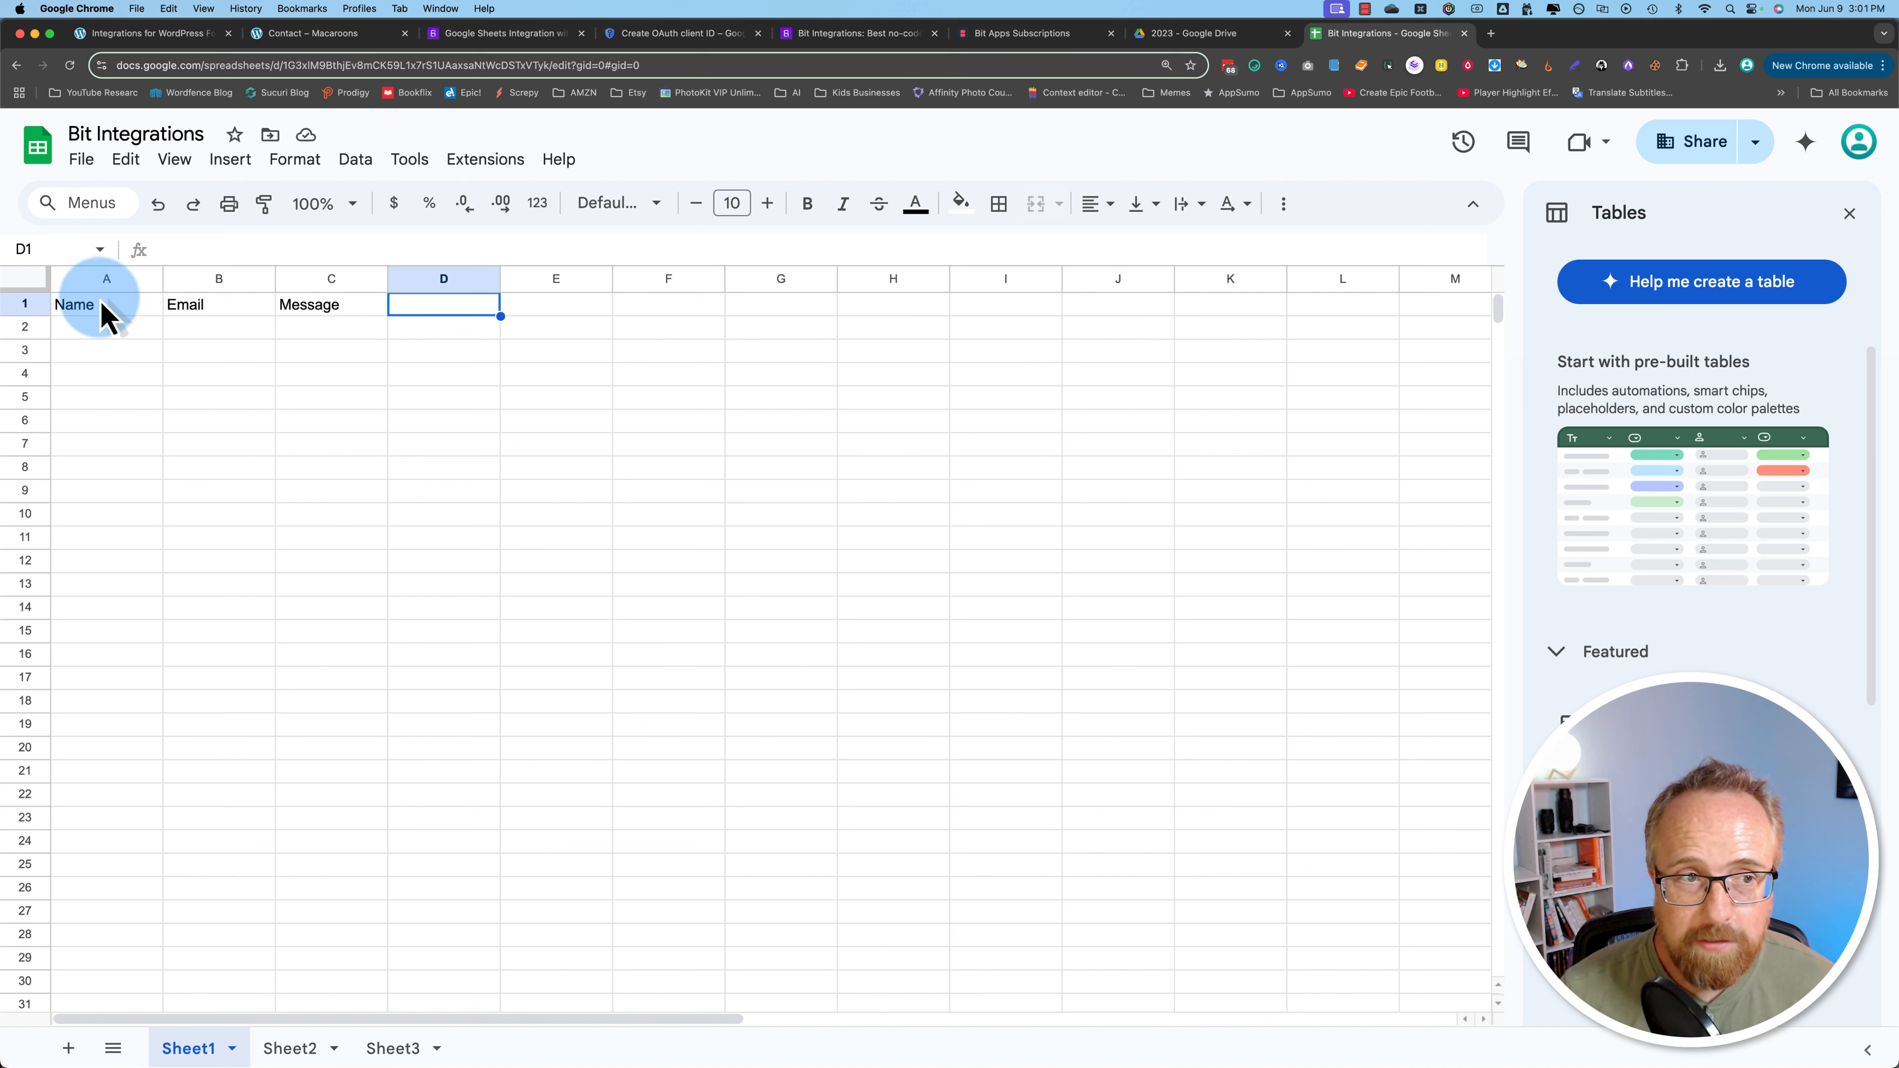
# Step: Move the Name, Email and Message headers into B1:D1 and enter Date in A1
pyautogui.write('Da')
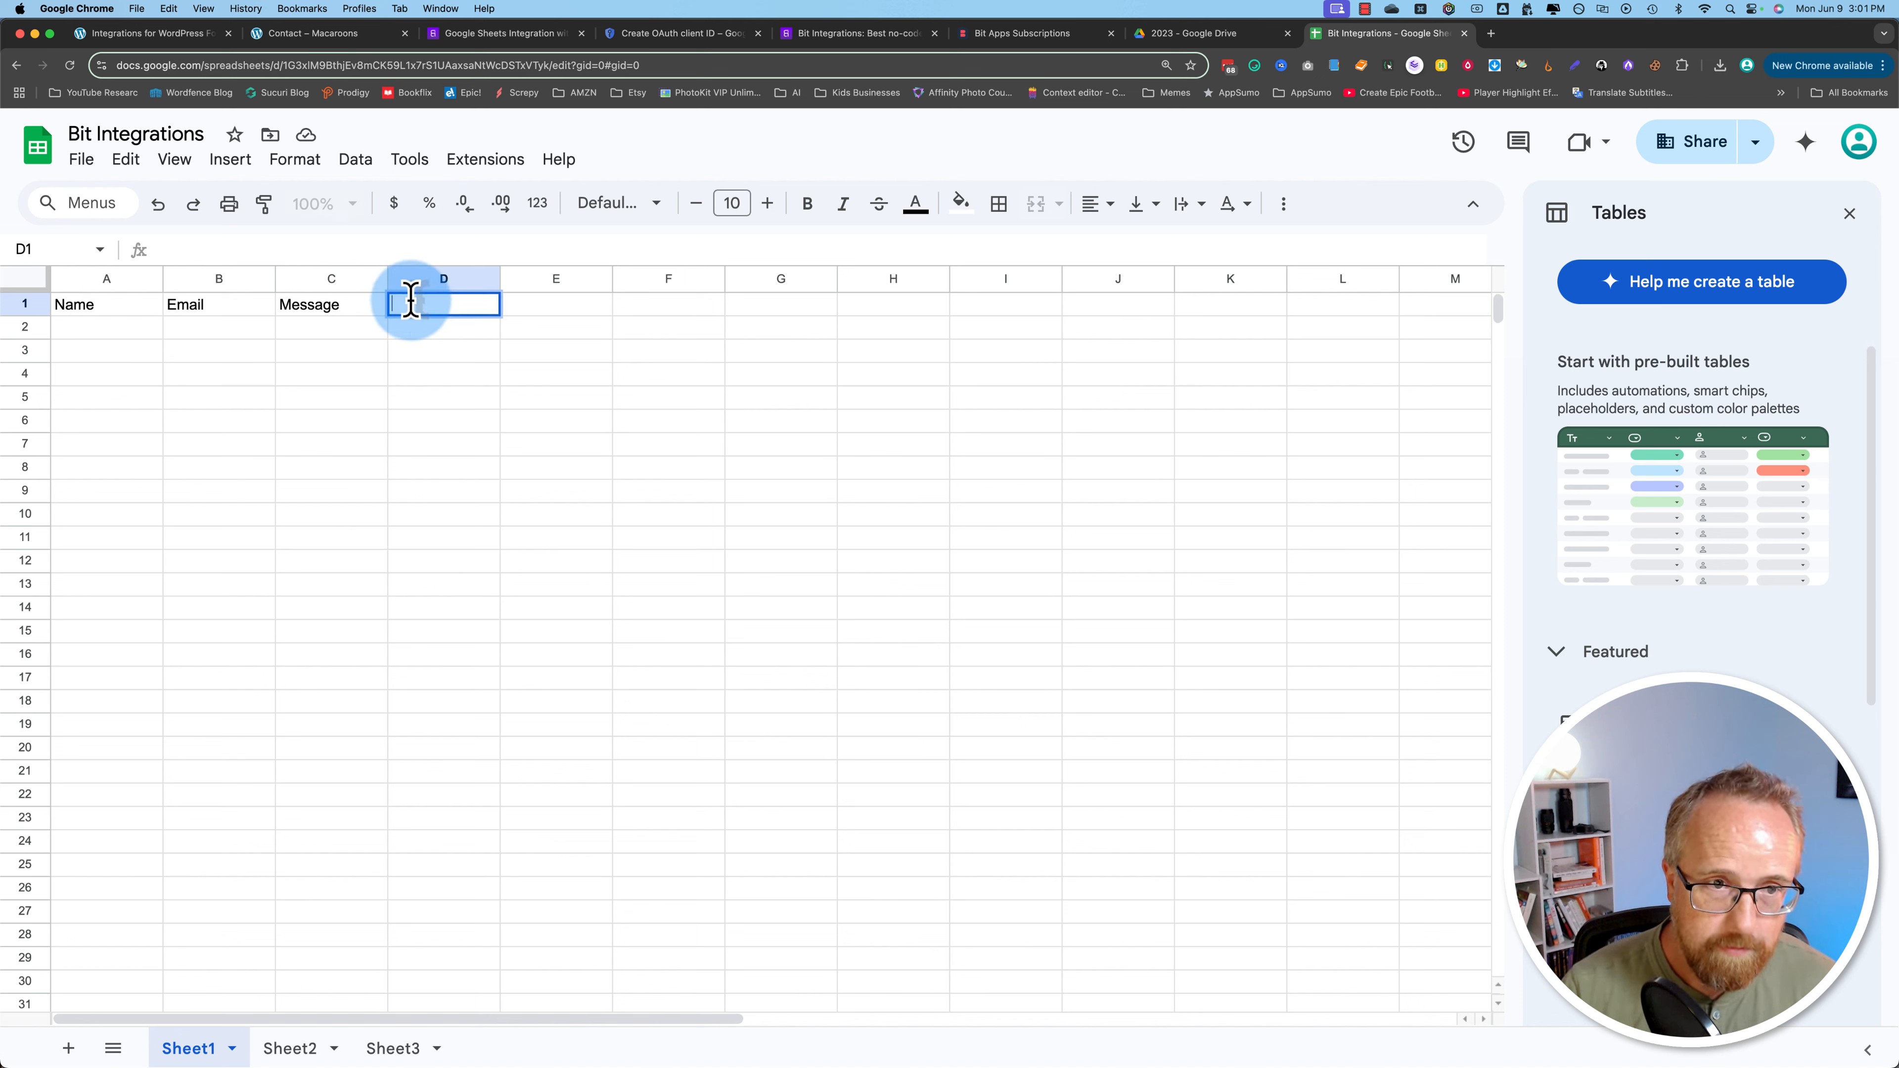
pyautogui.moveTo(112, 305); pyautogui.dragTo(347, 310)
pyautogui.press('cmd+c')
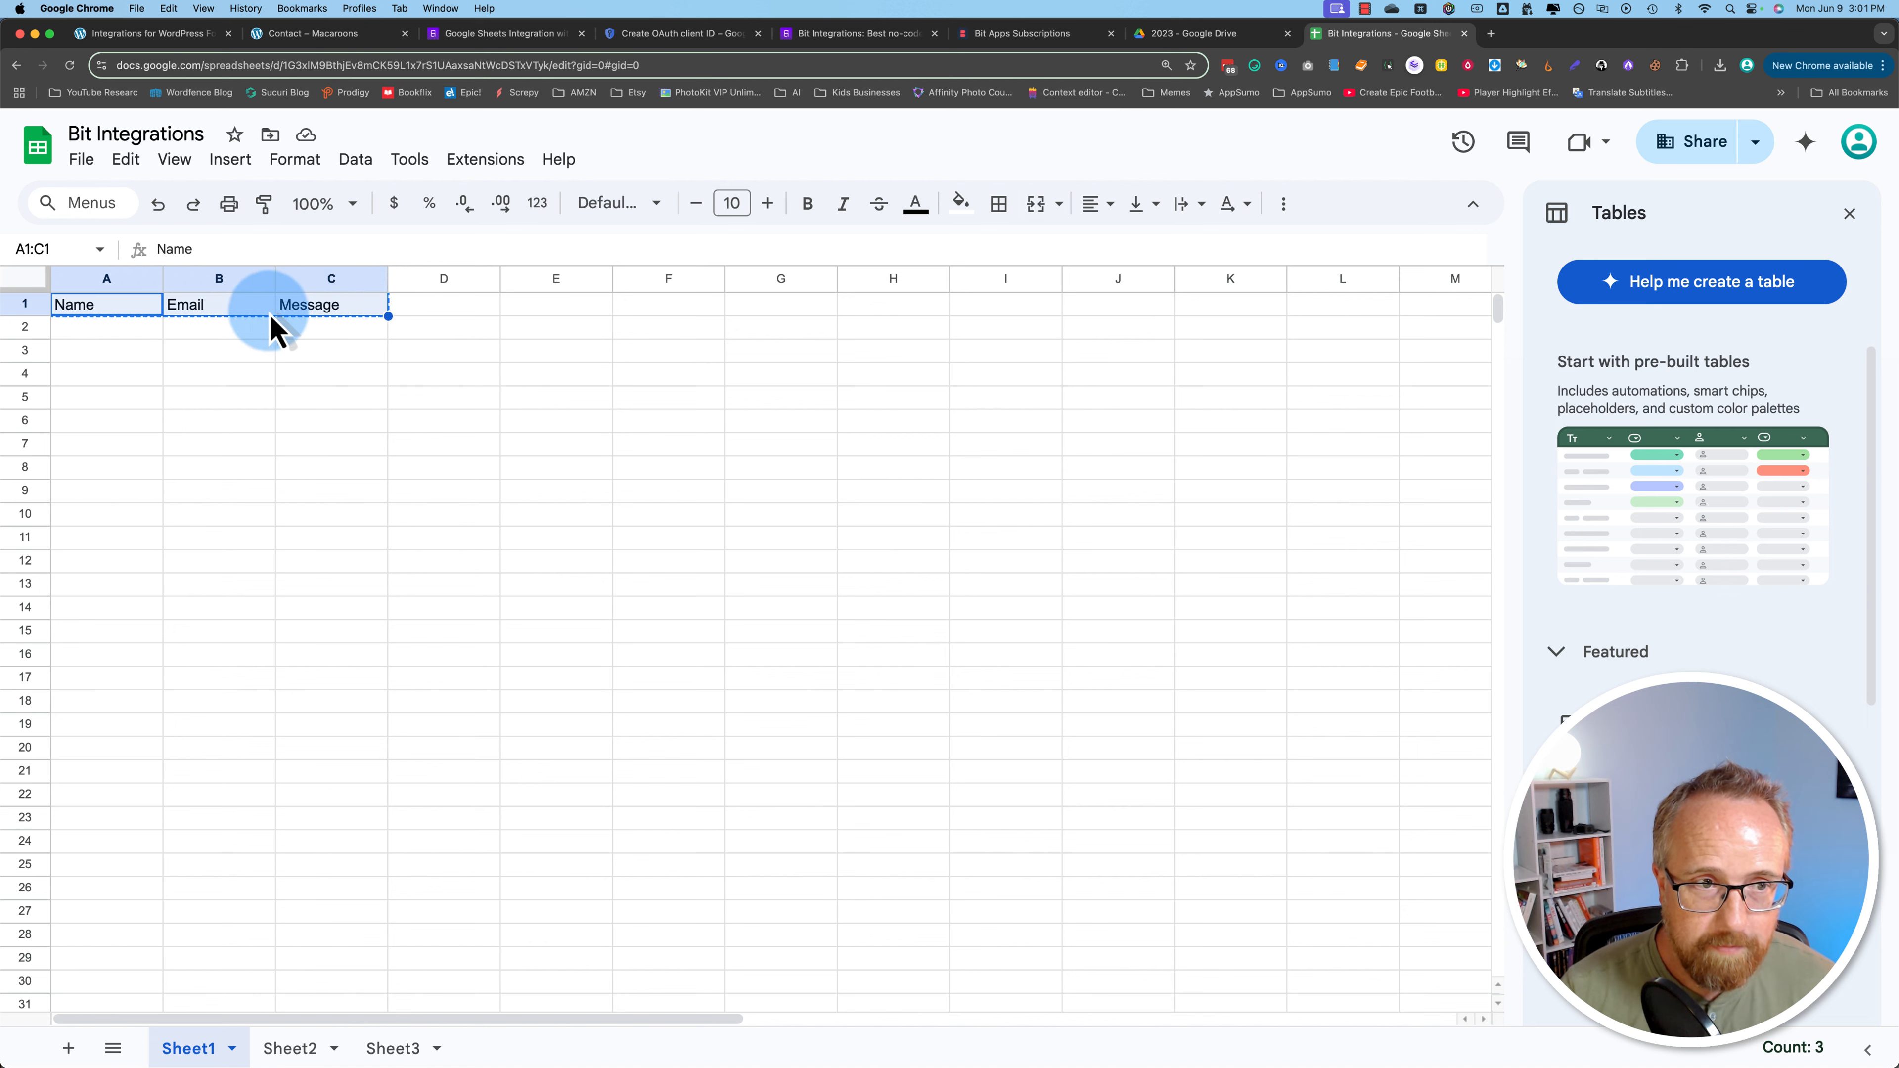
pyautogui.click(255, 309)
pyautogui.press('super+v')
pyautogui.click(142, 308)
pyautogui.press('Tab')
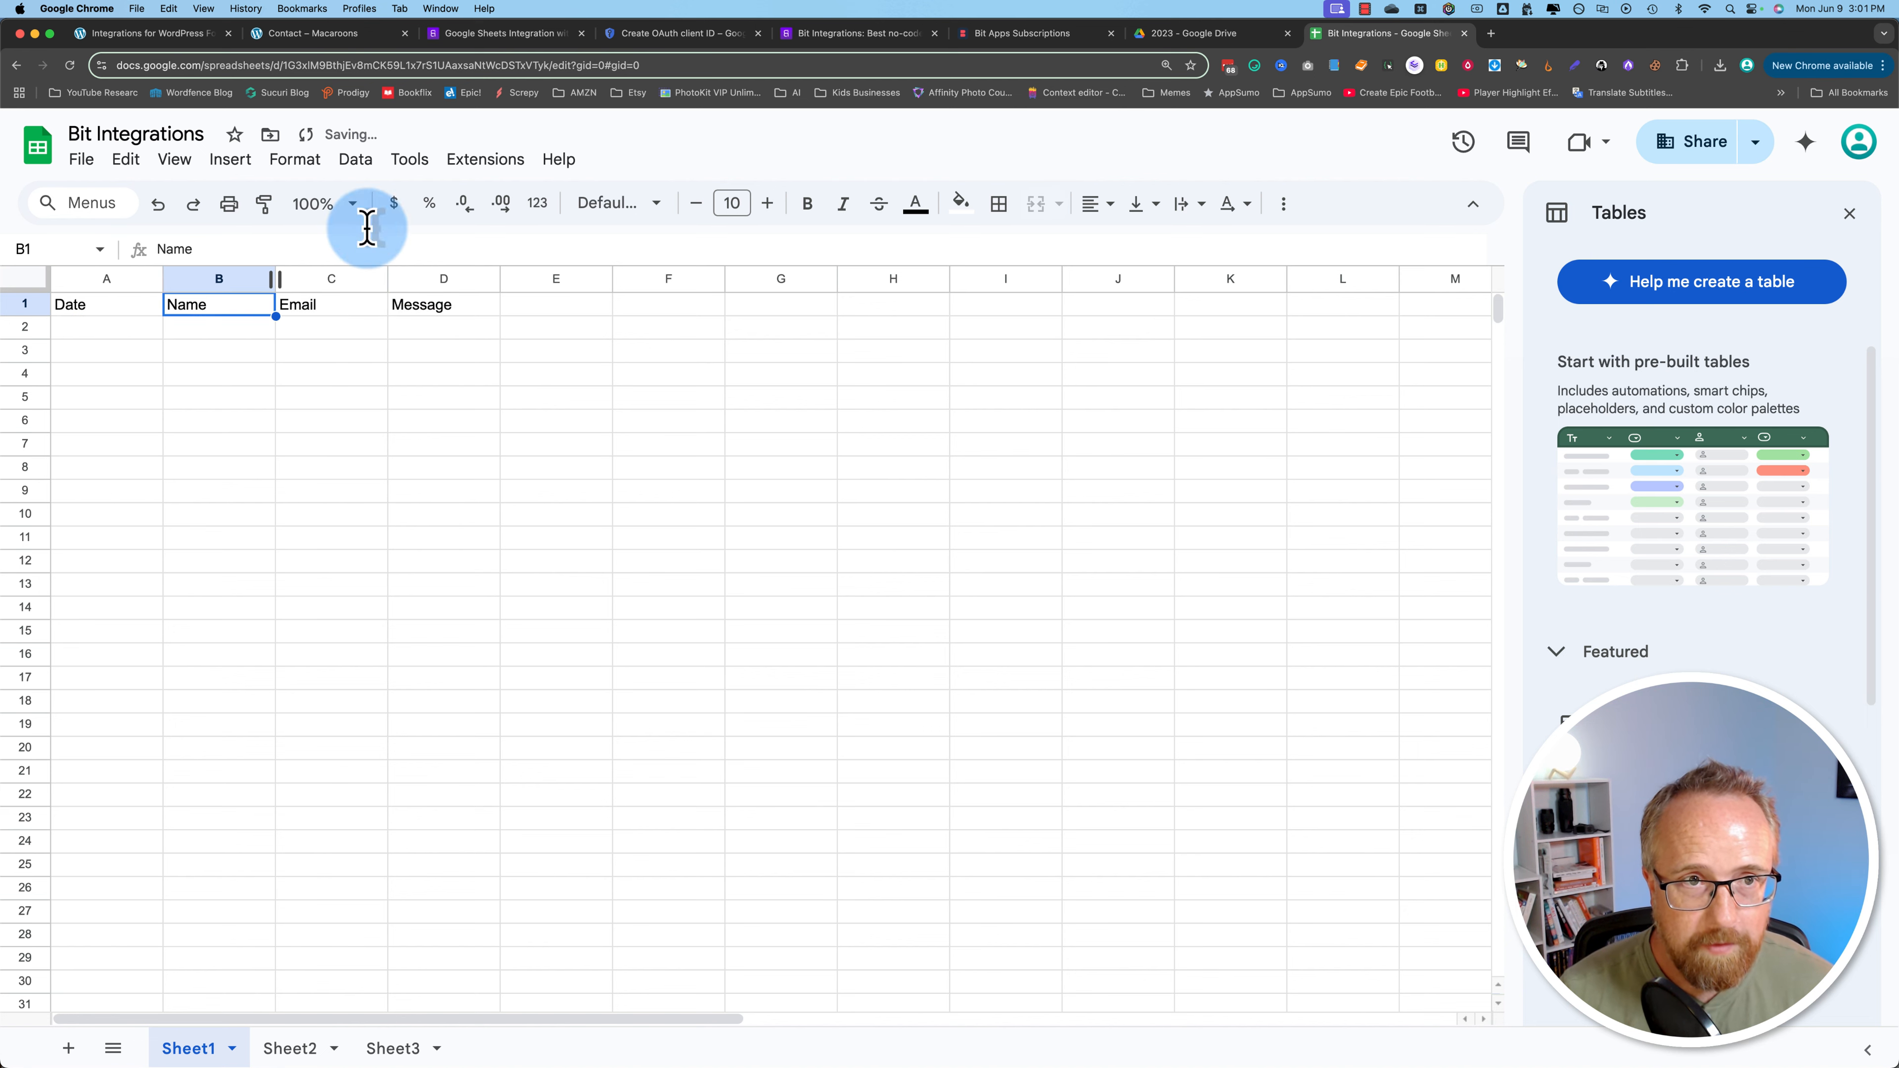
# Step: Refresh the worksheet headers and map the Date (default format) form field to the Date column
pyautogui.click(203, 36)
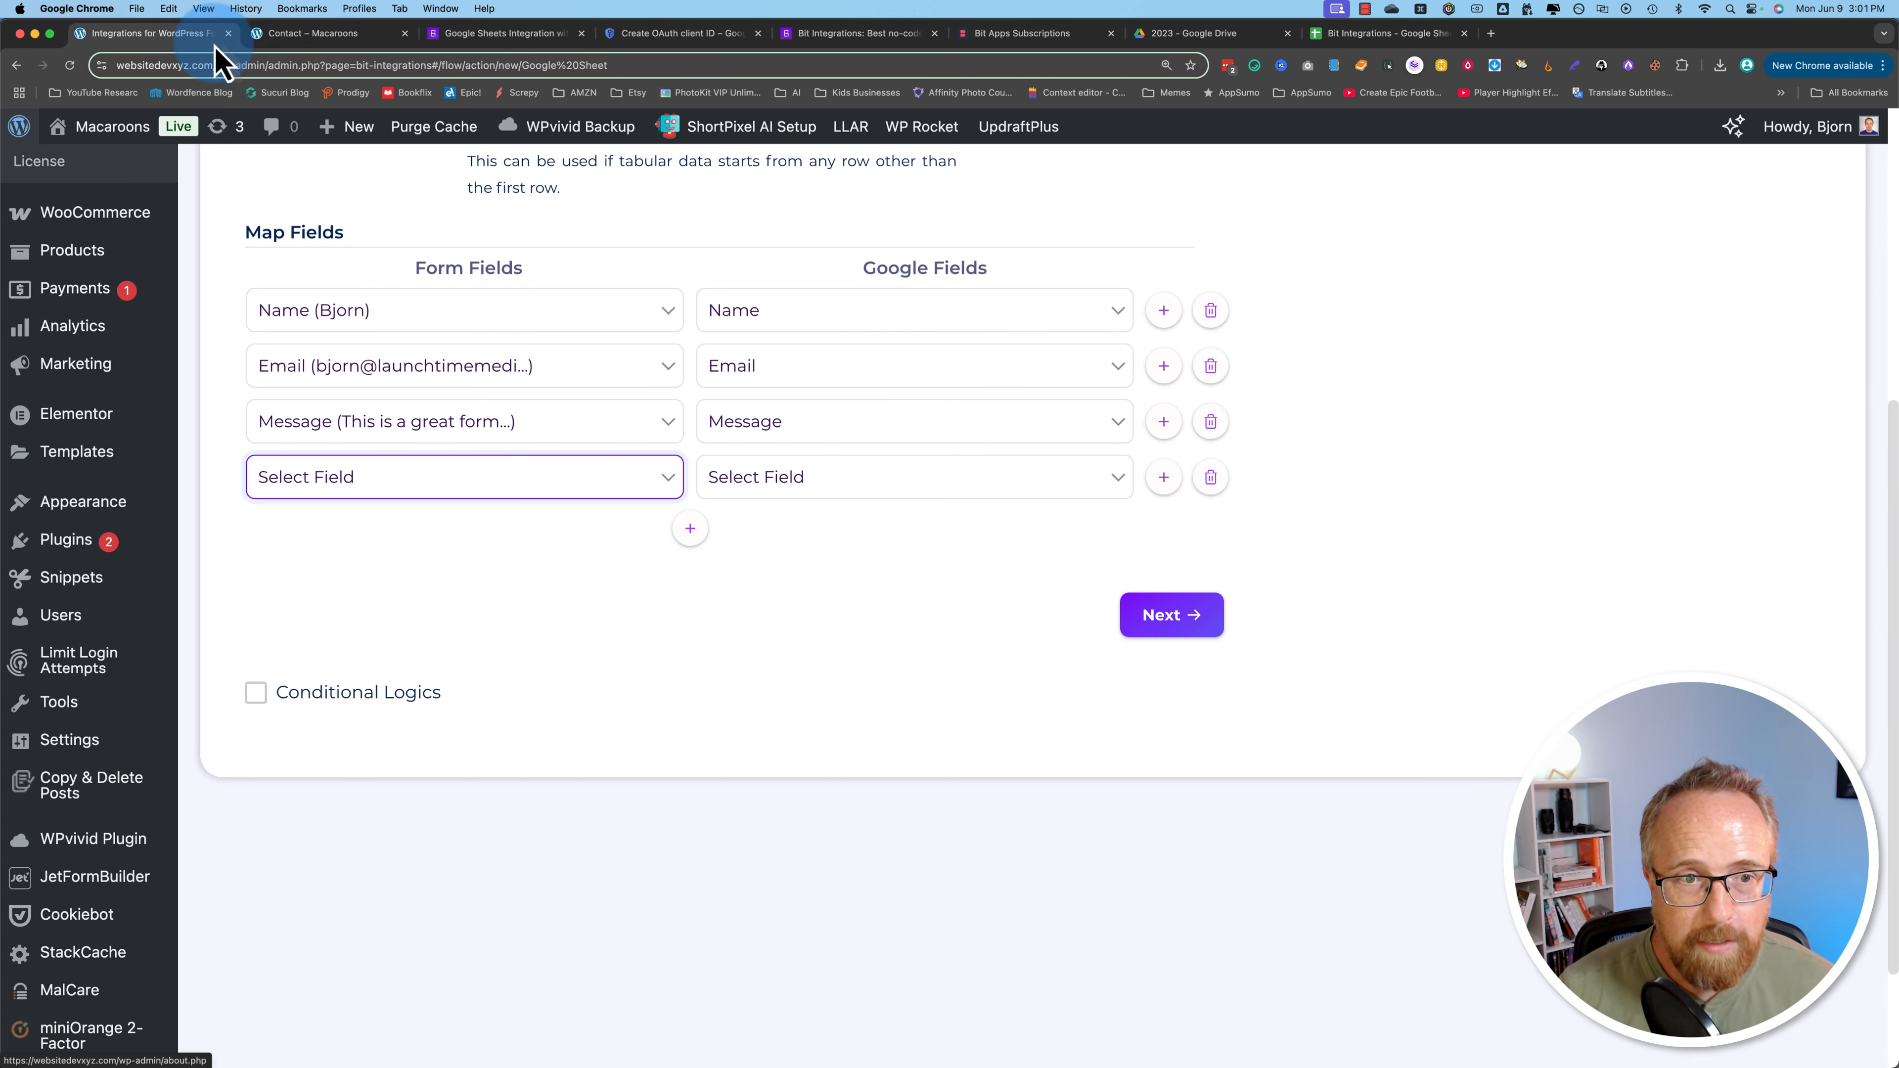
pyautogui.scroll(5, 972, 487)
pyautogui.click(995, 504)
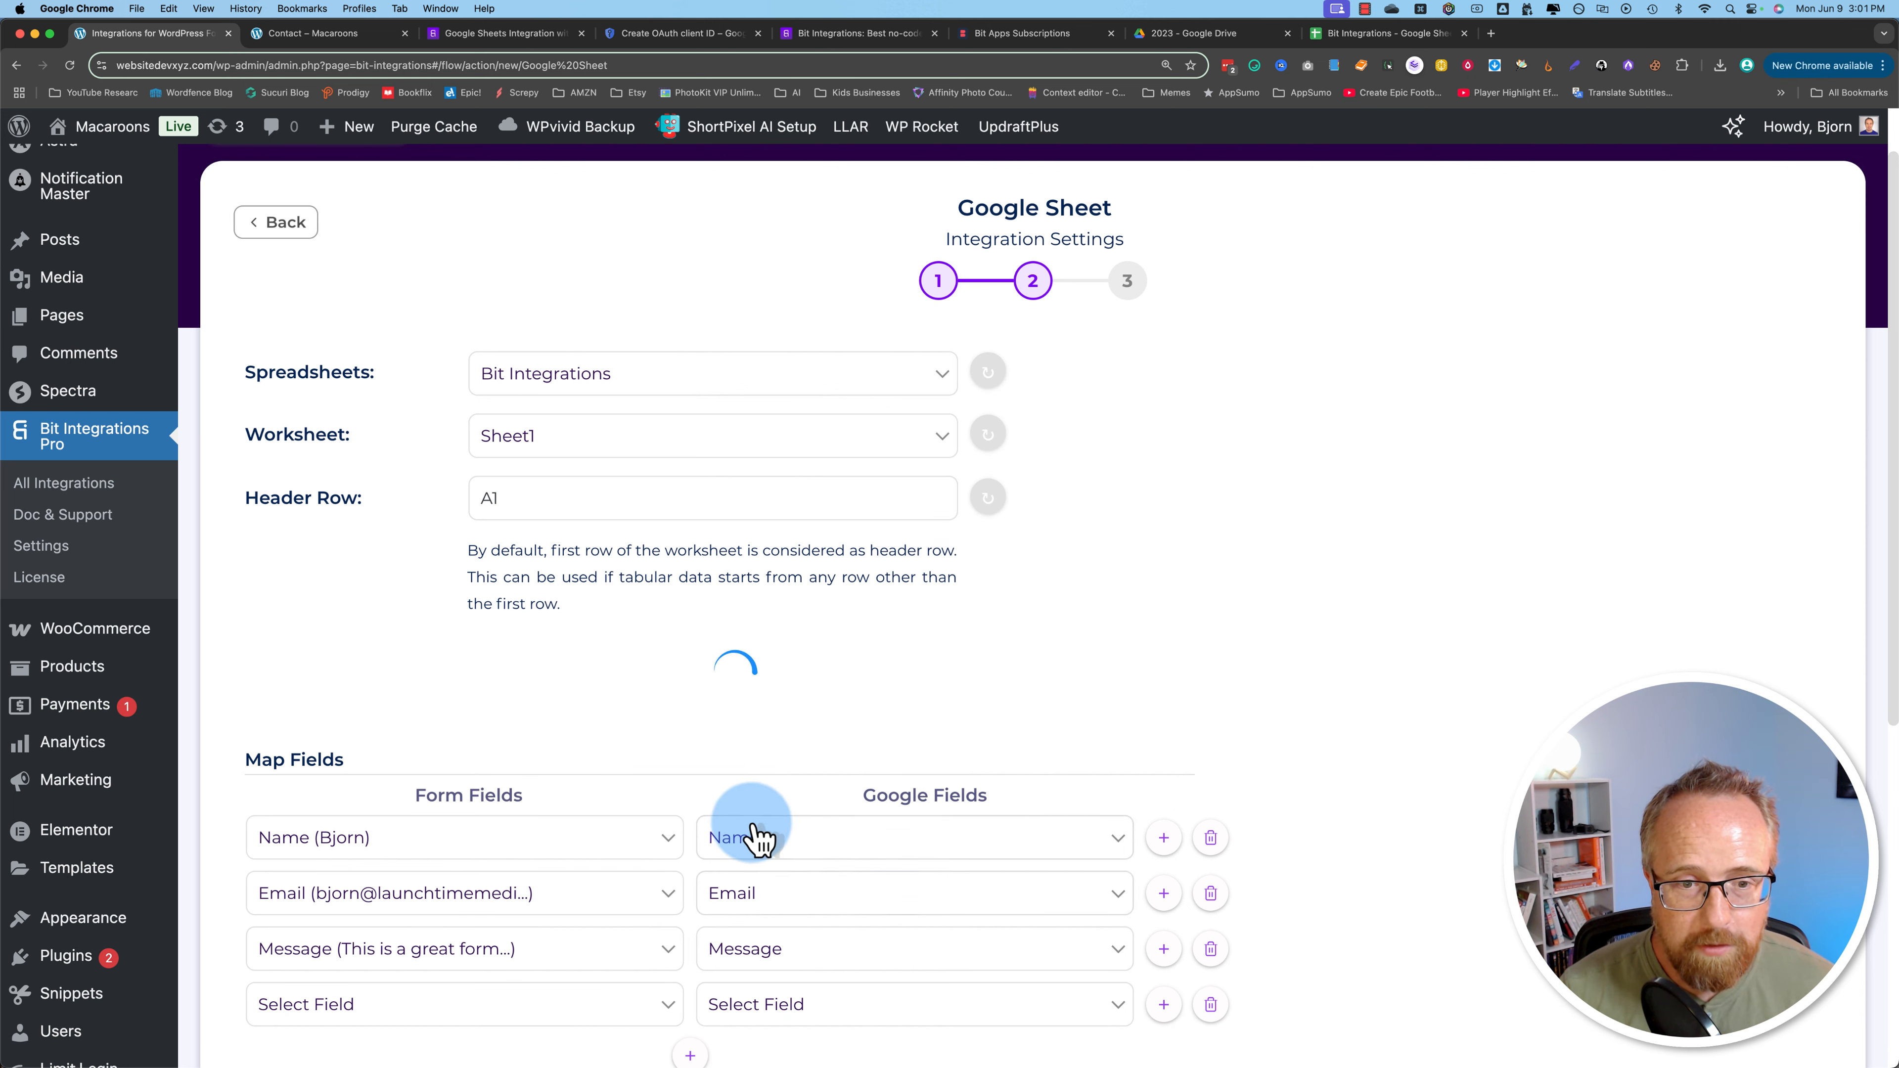
pyautogui.scroll(-5, 588, 621)
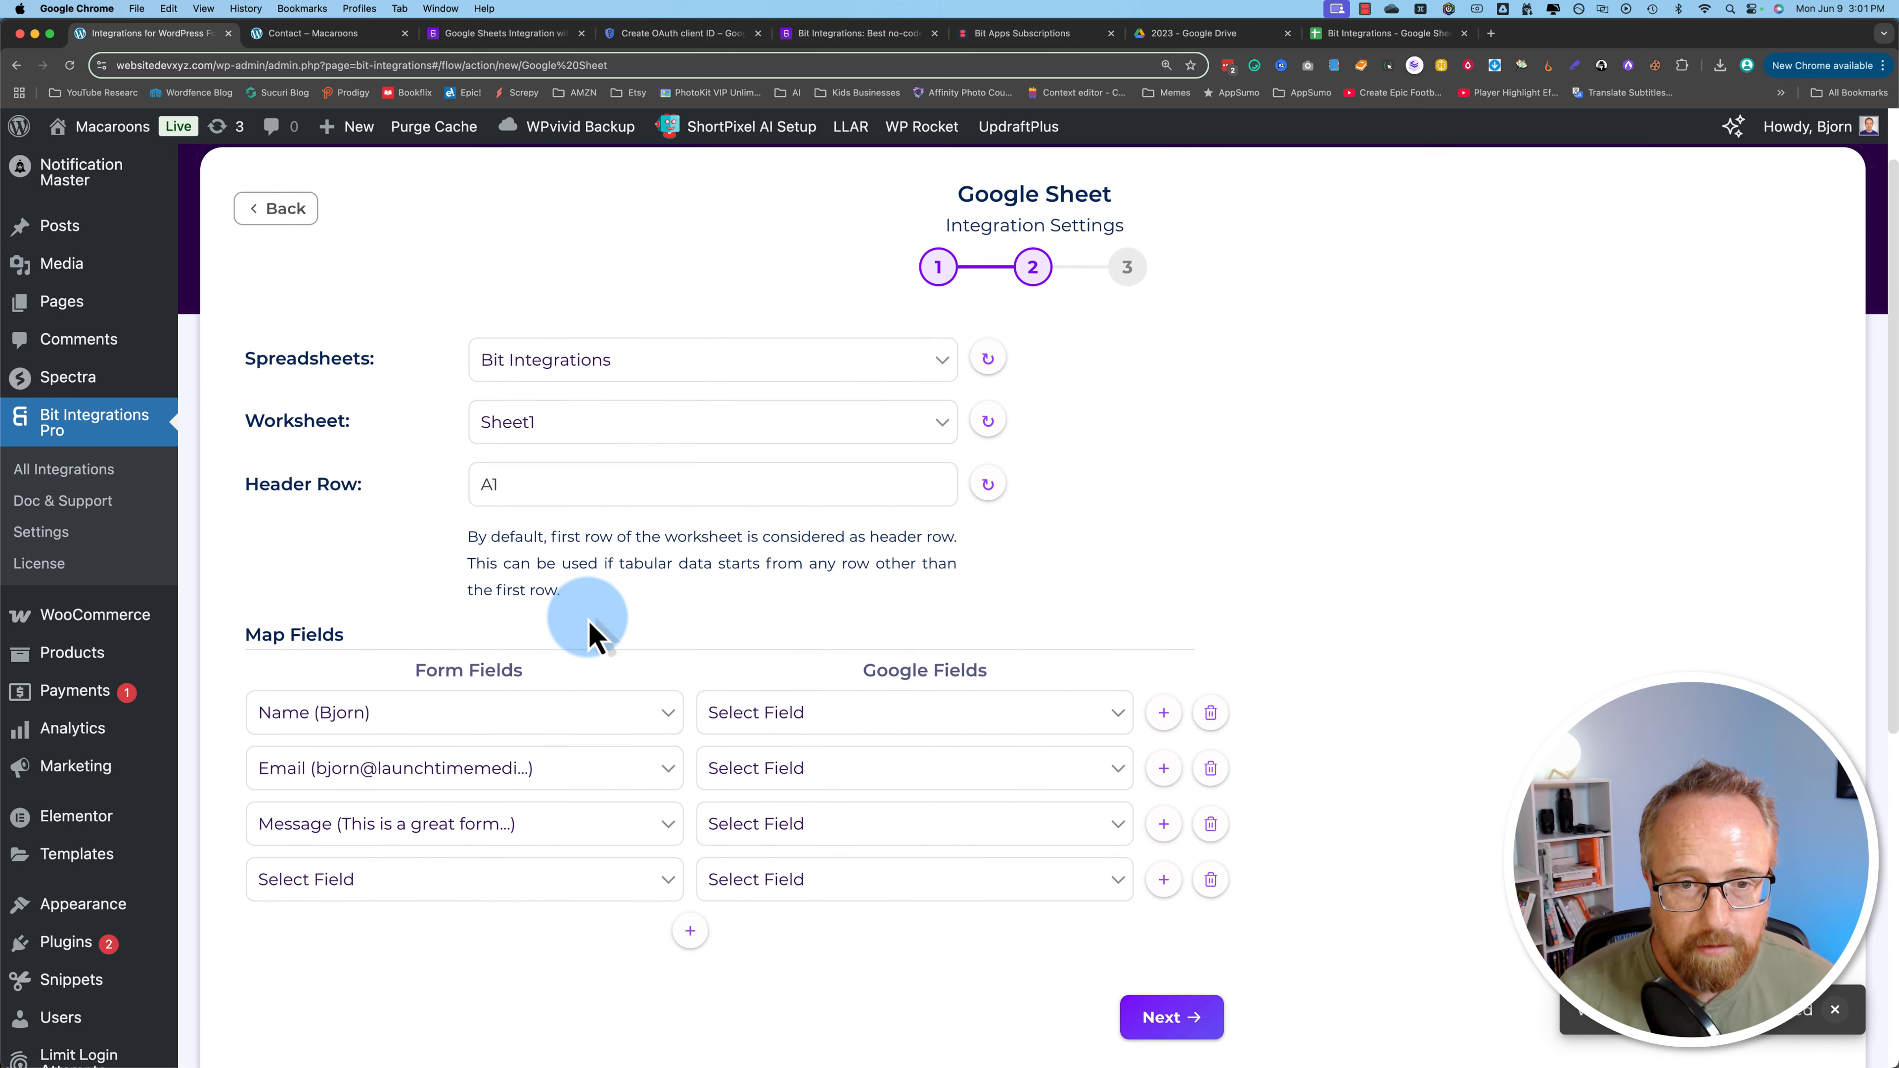
pyautogui.click(810, 419)
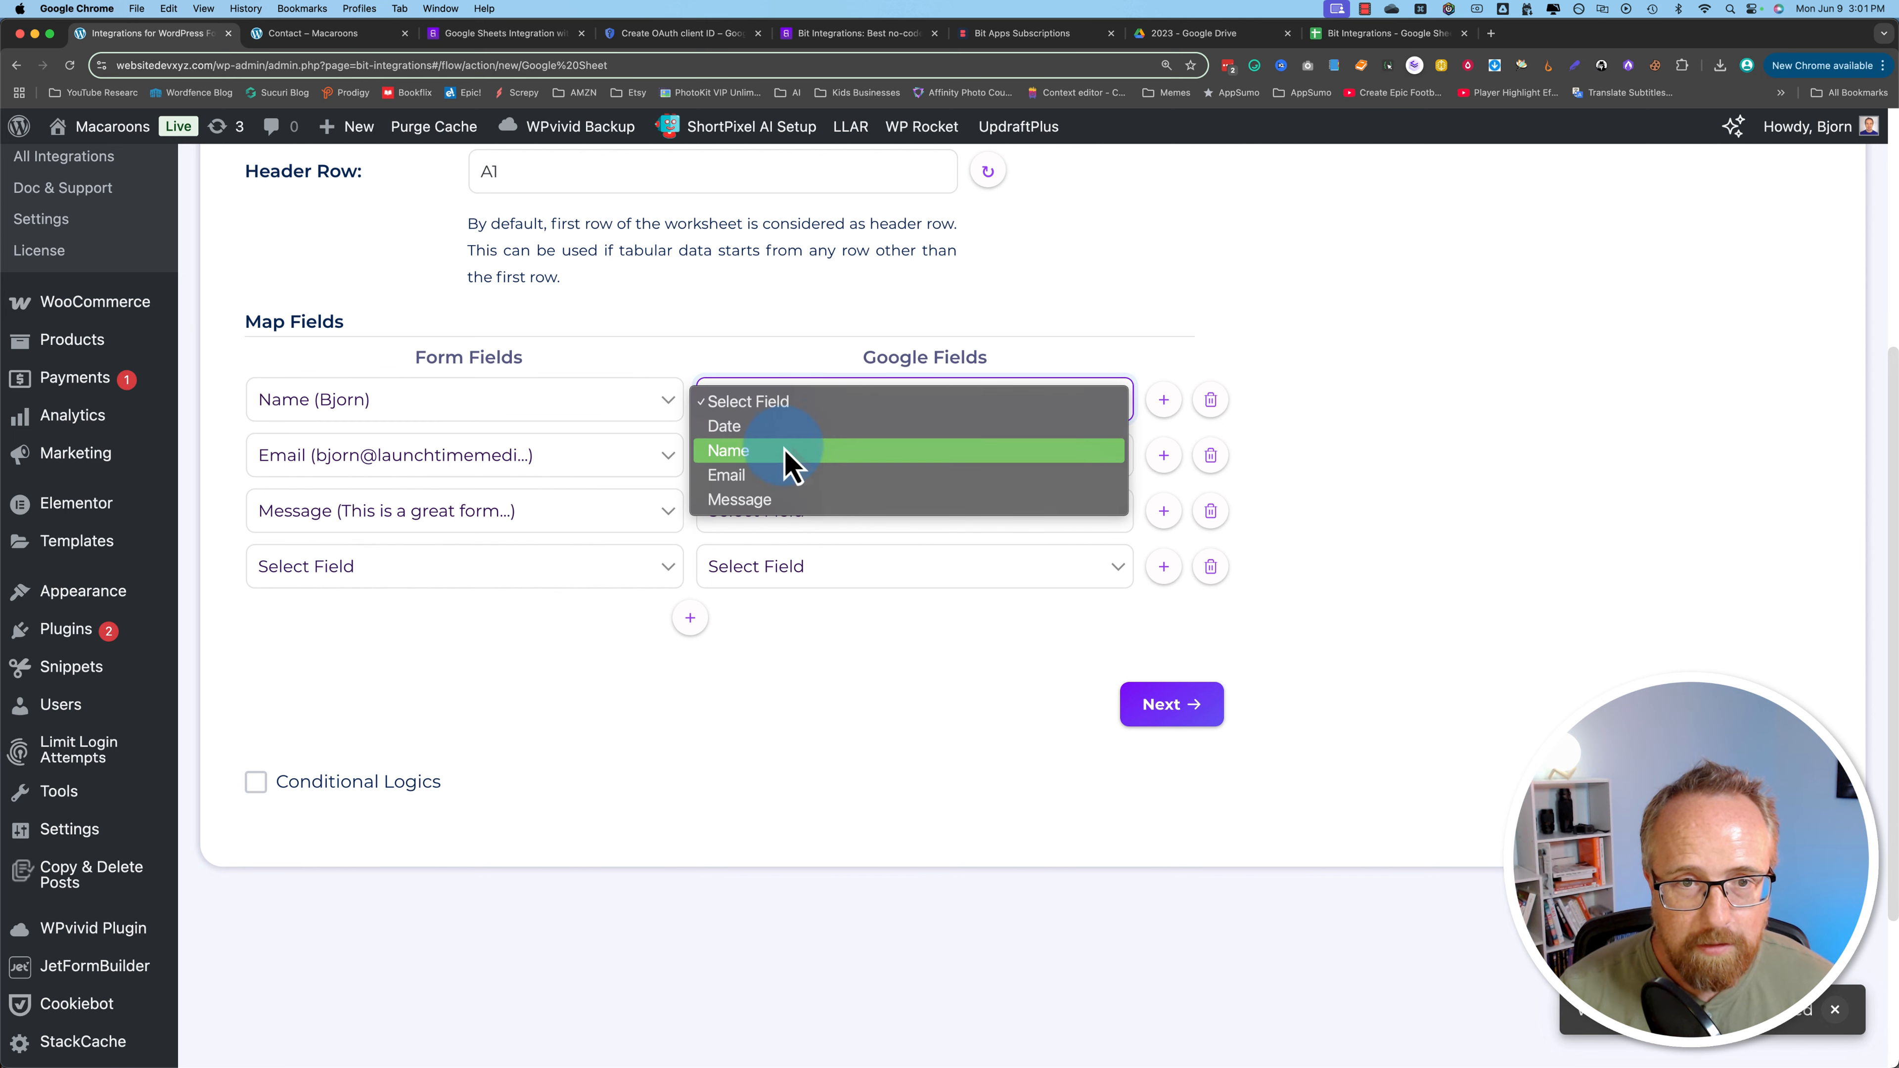
pyautogui.click(564, 421)
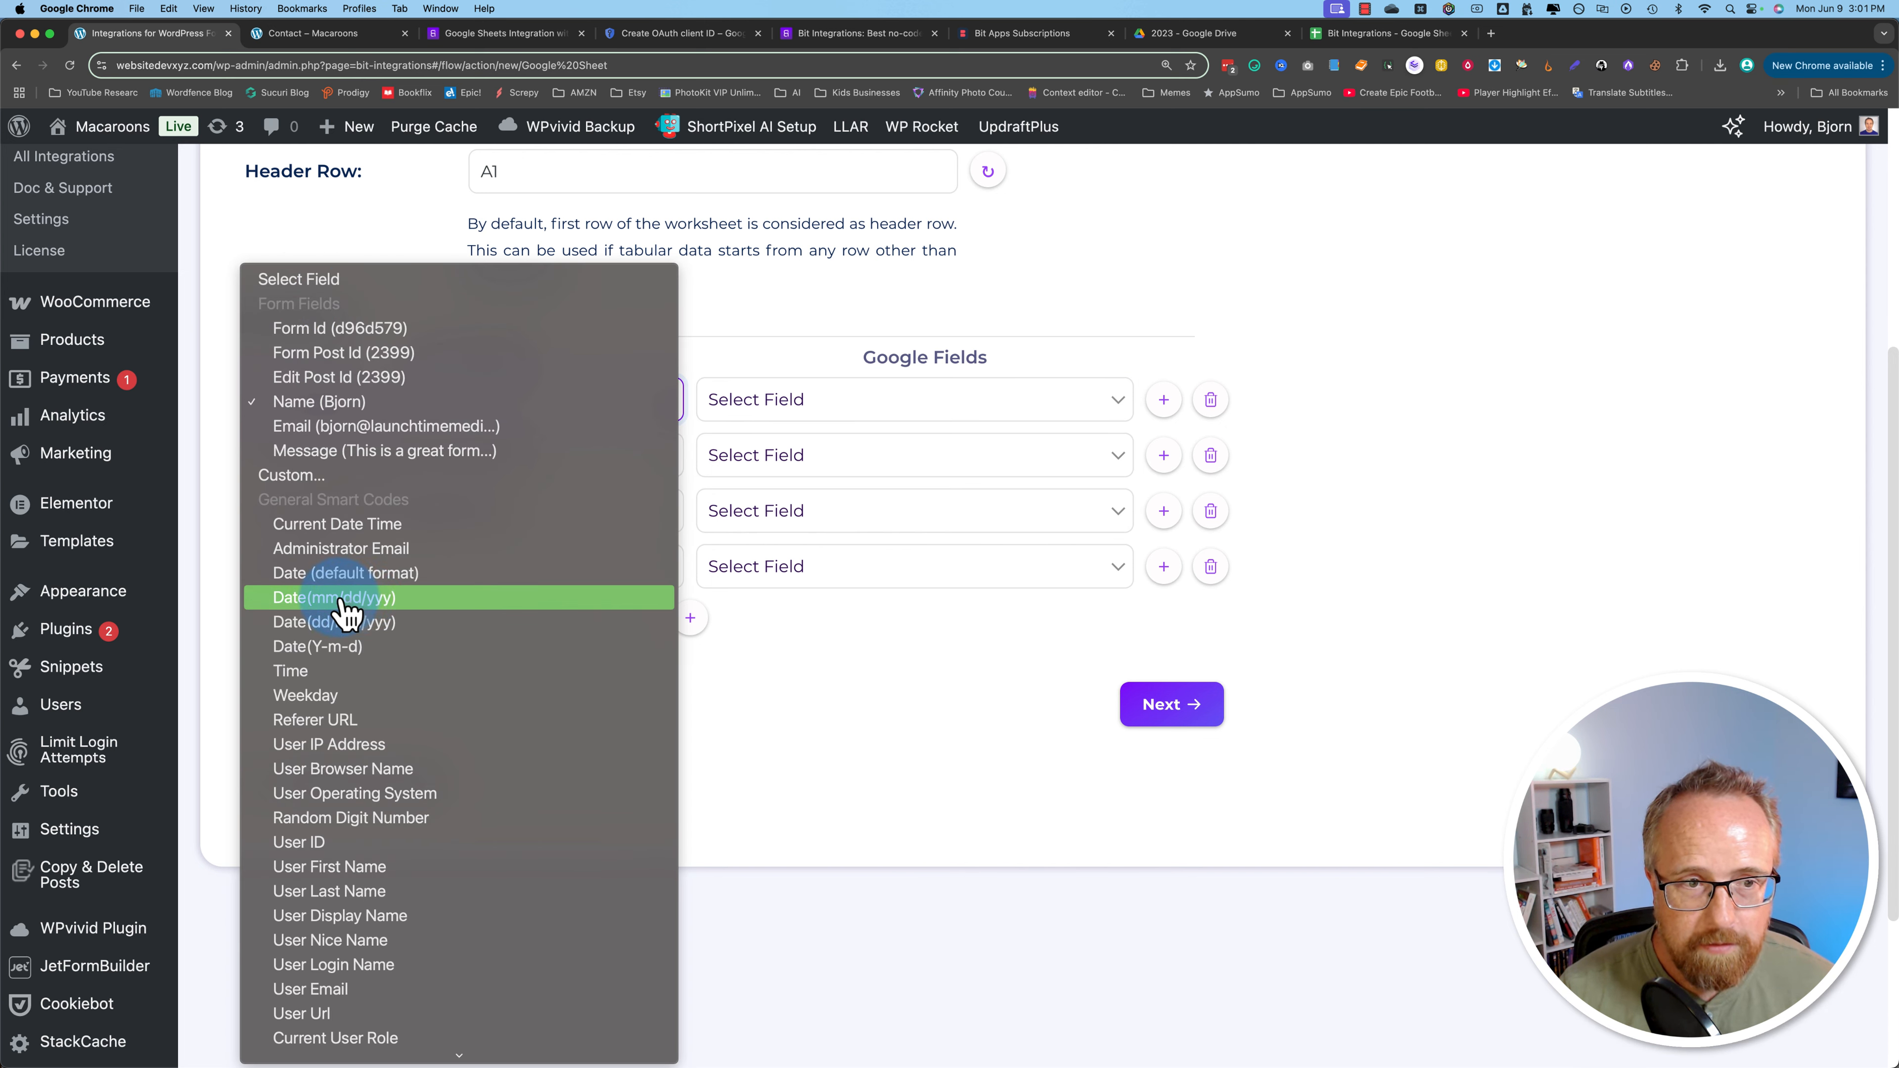
pyautogui.click(346, 573)
pyautogui.click(770, 411)
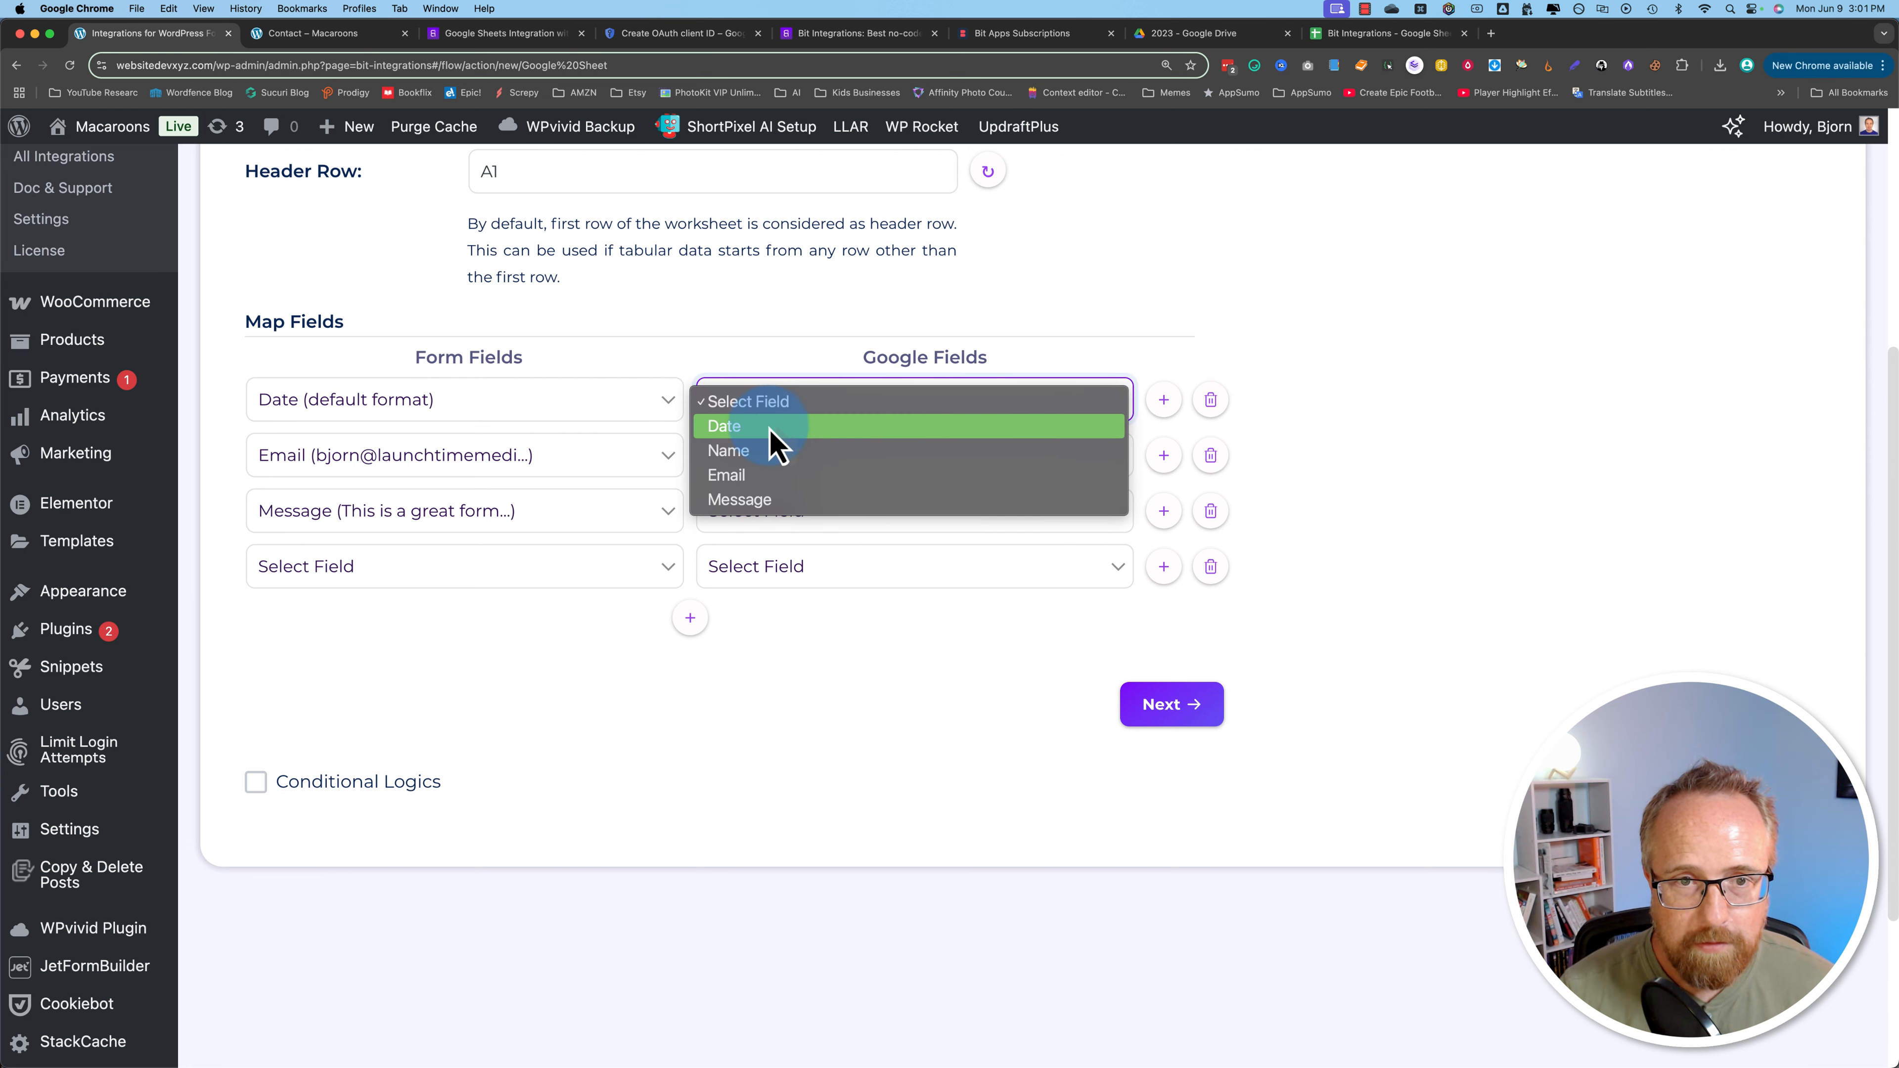
pyautogui.click(771, 428)
# Step: Map the Name and Email form fields to the Name and Email sheet columns
pyautogui.click(565, 466)
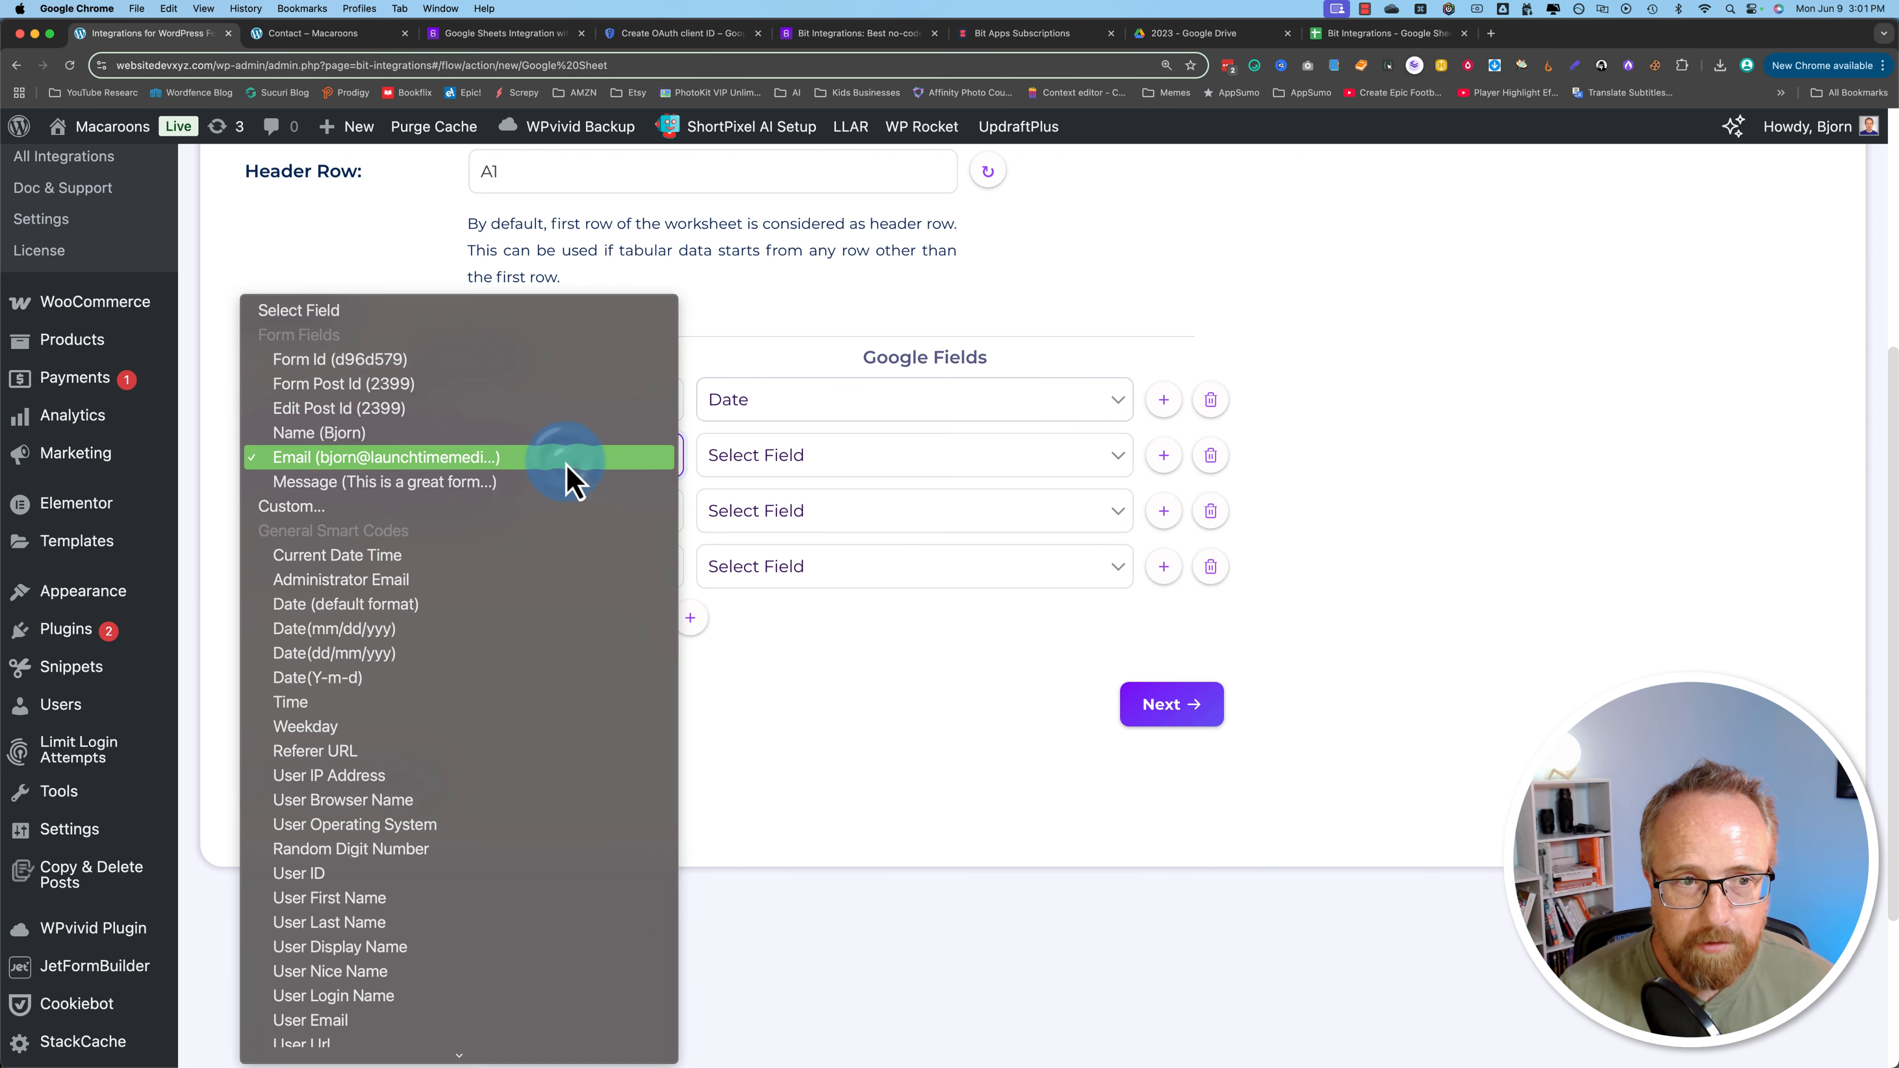
pyautogui.click(531, 434)
pyautogui.click(801, 458)
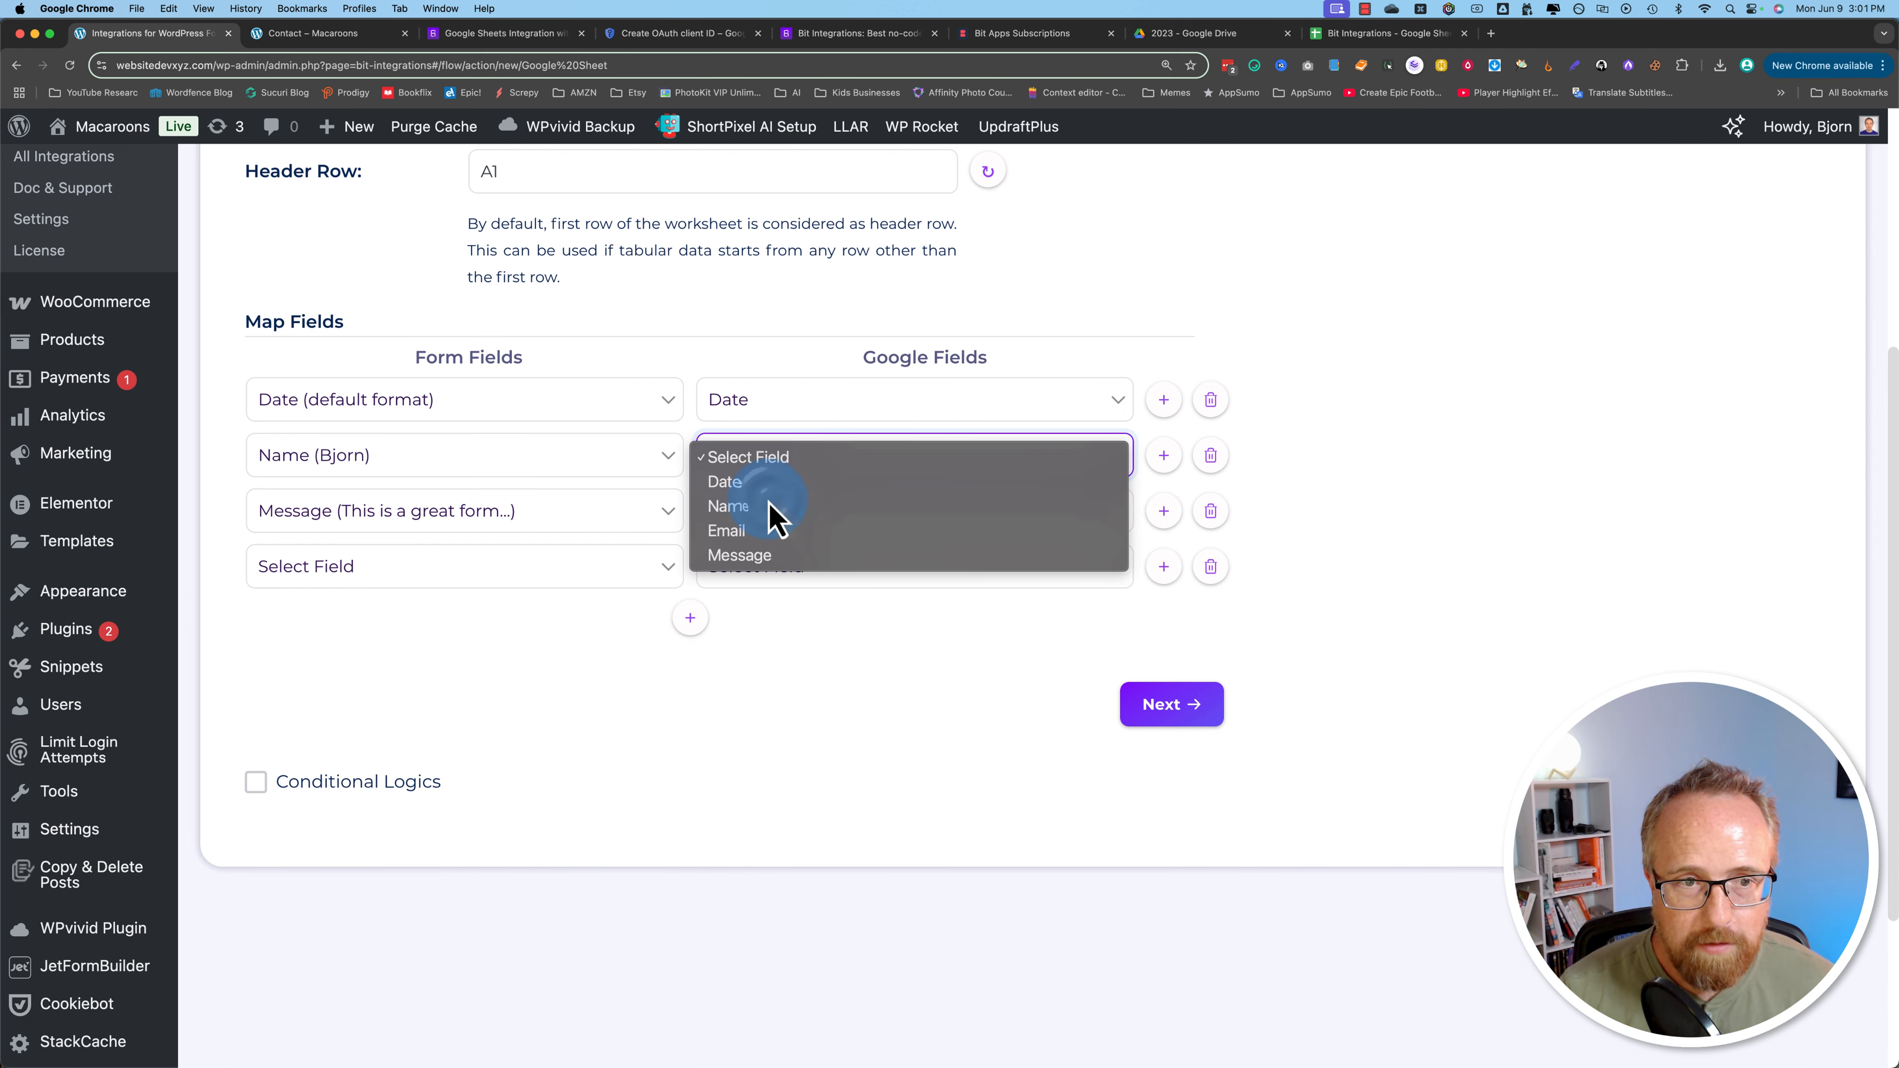
pyautogui.click(774, 515)
pyautogui.click(576, 516)
pyautogui.click(422, 490)
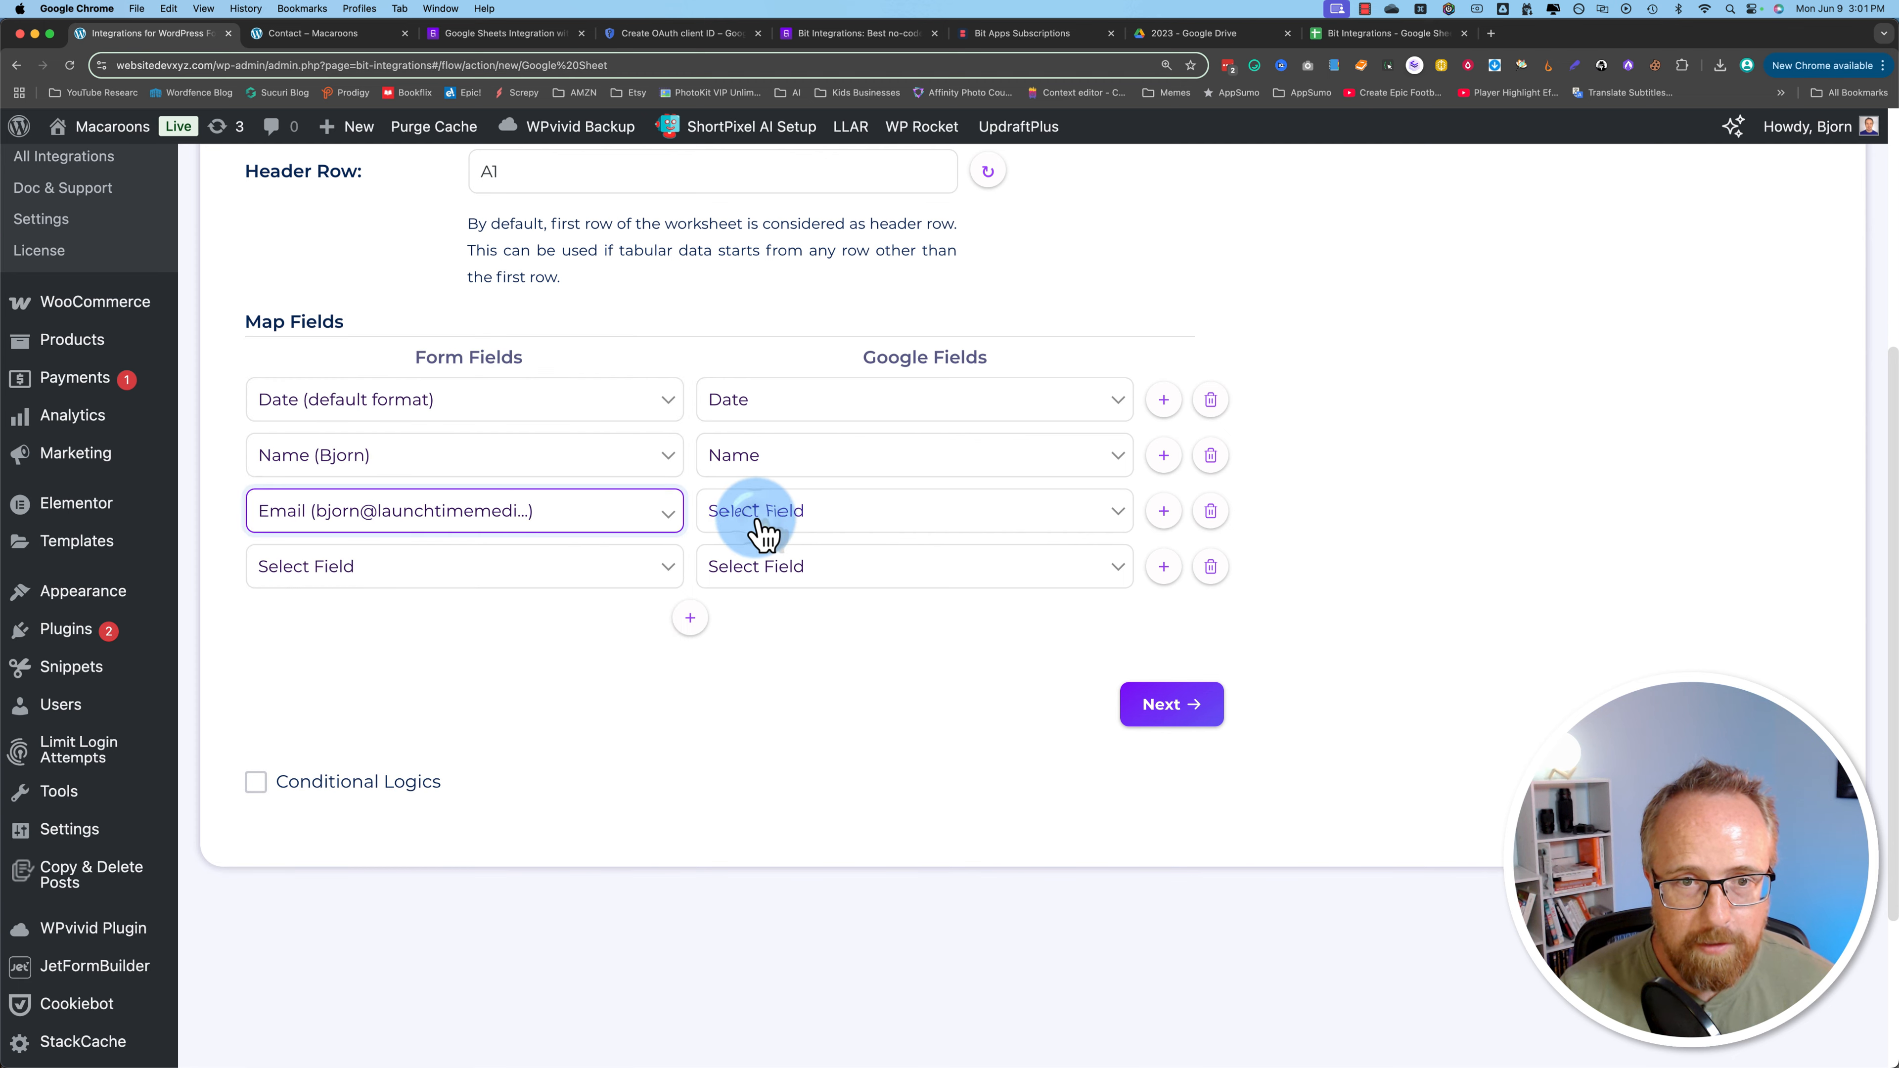
pyautogui.click(763, 511)
pyautogui.click(778, 586)
# Step: Map the Message form field to the Message column and proceed to the next step
pyautogui.click(551, 568)
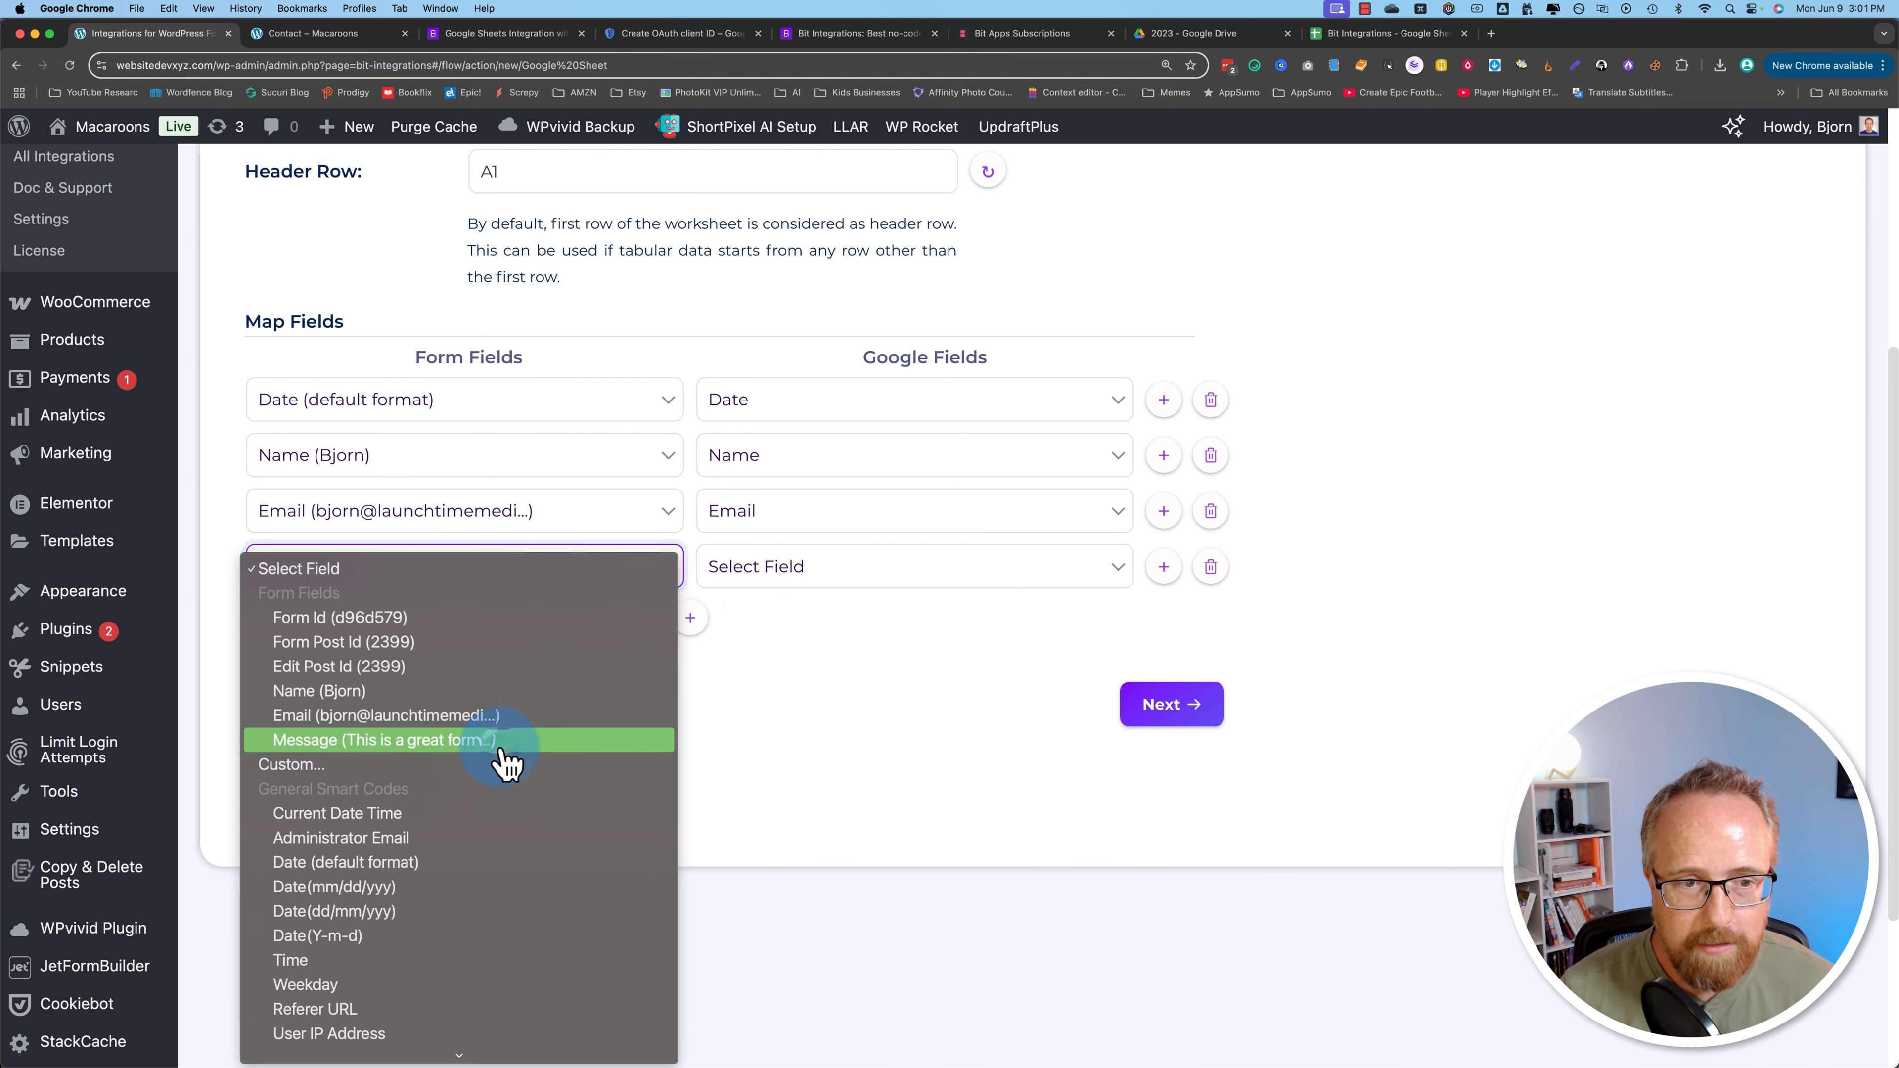
pyautogui.click(498, 748)
pyautogui.click(746, 585)
pyautogui.click(925, 711)
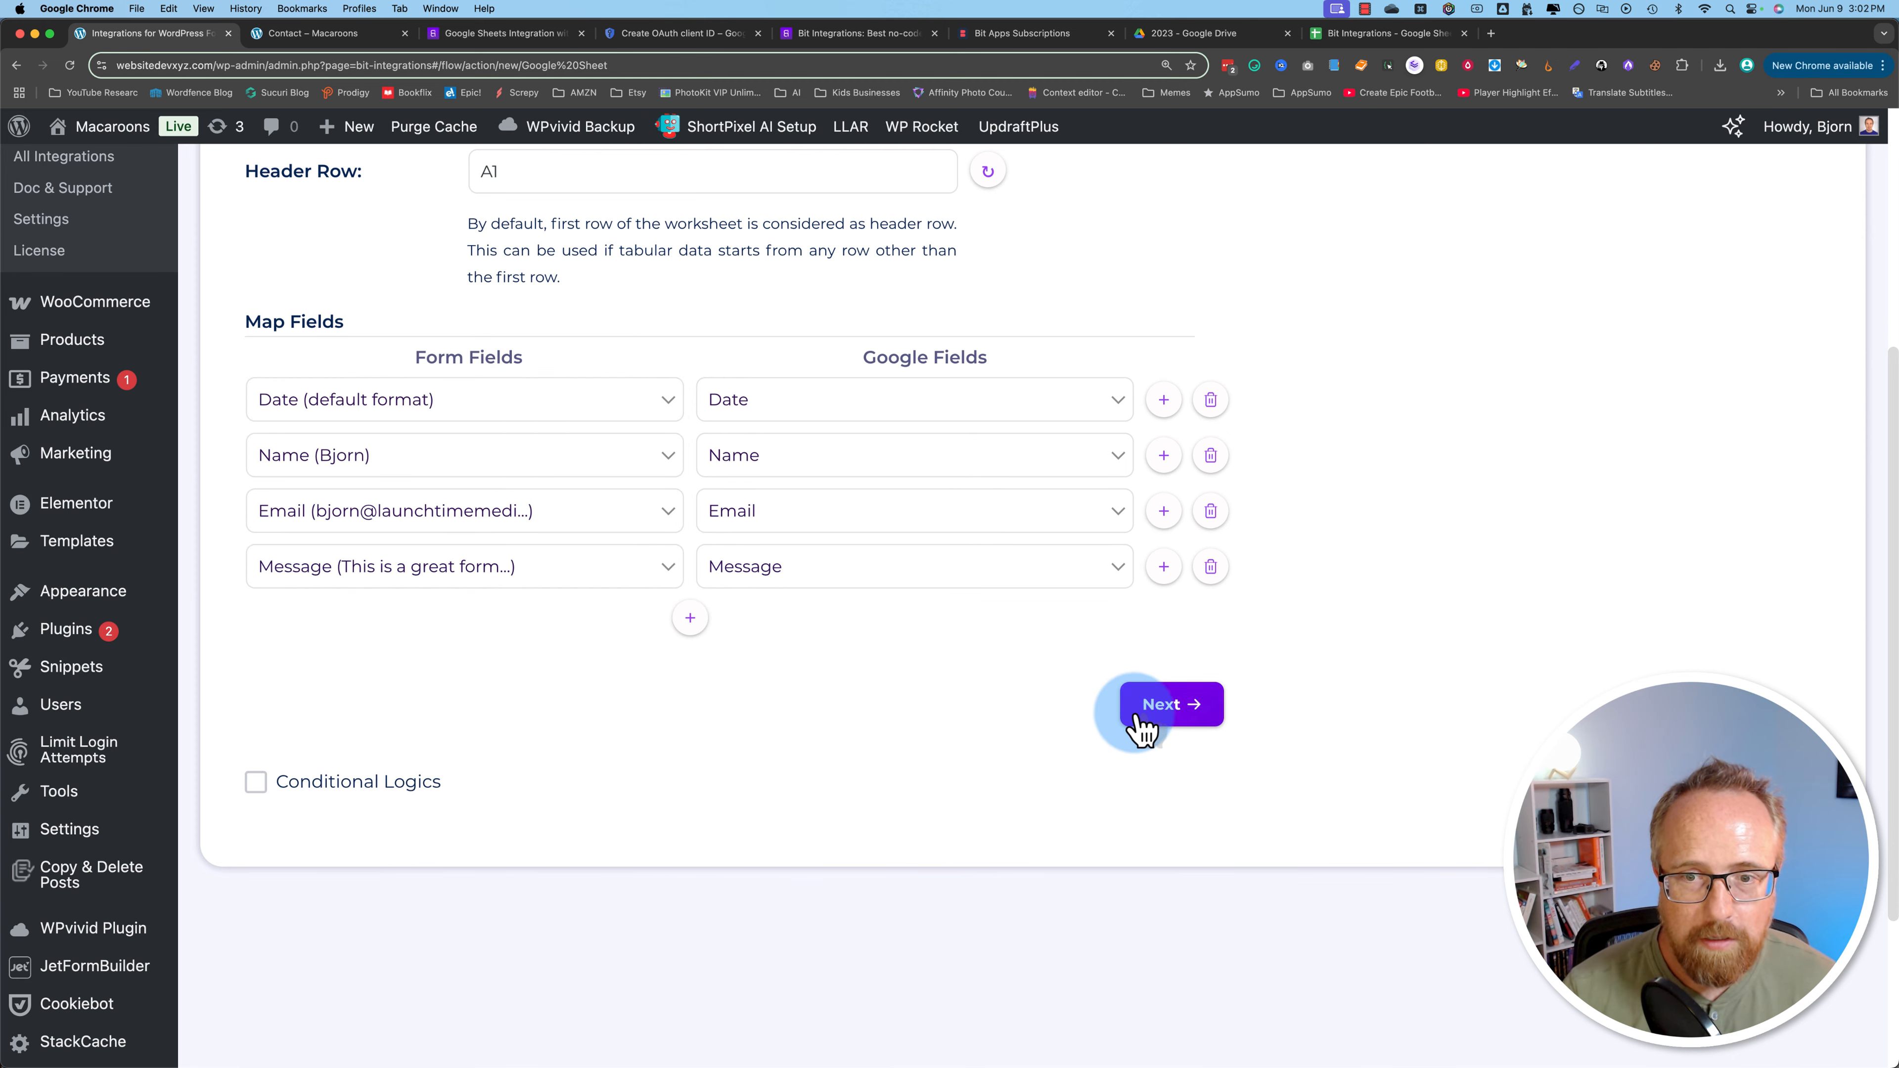
pyautogui.click(1192, 711)
# Step: Finish and save the Elementor-to-Google Sheet integration, then bring up the Contact – Macaroons page
pyautogui.scroll(5, 1445, 830)
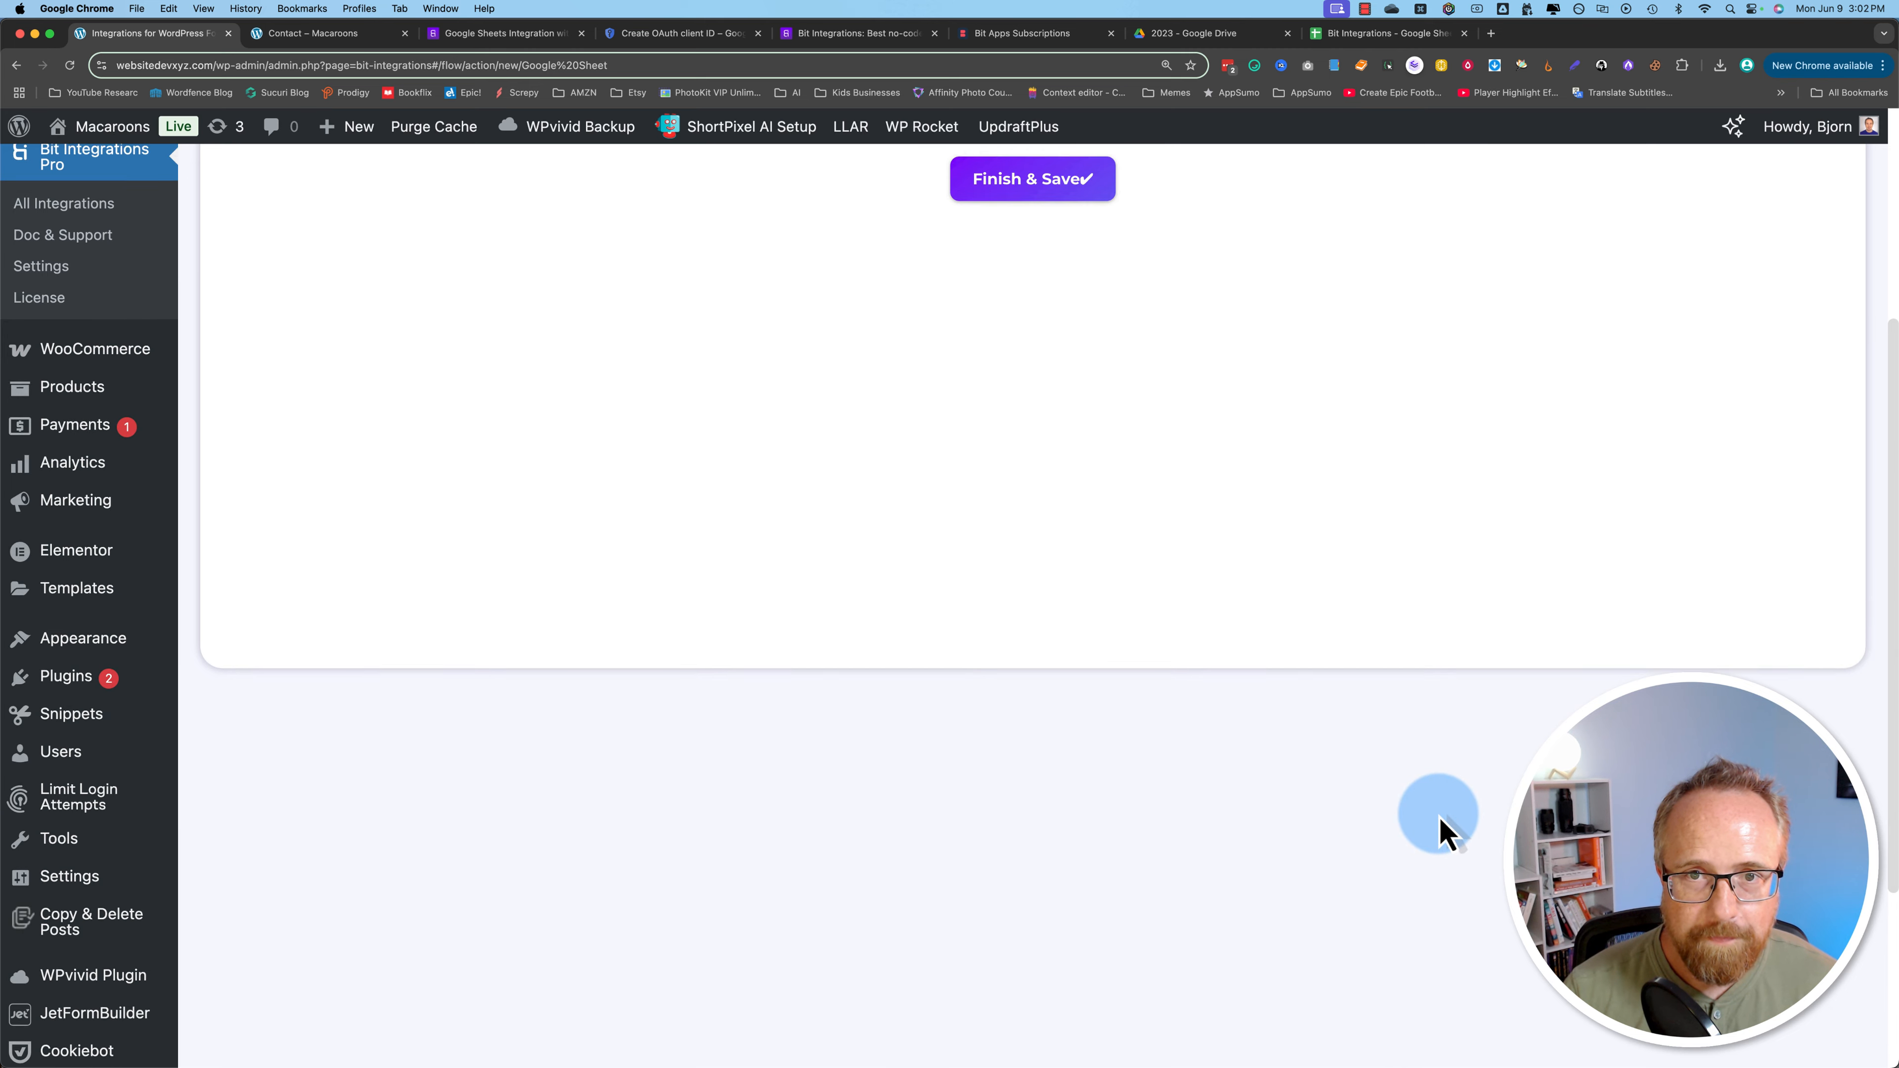
pyautogui.click(1025, 539)
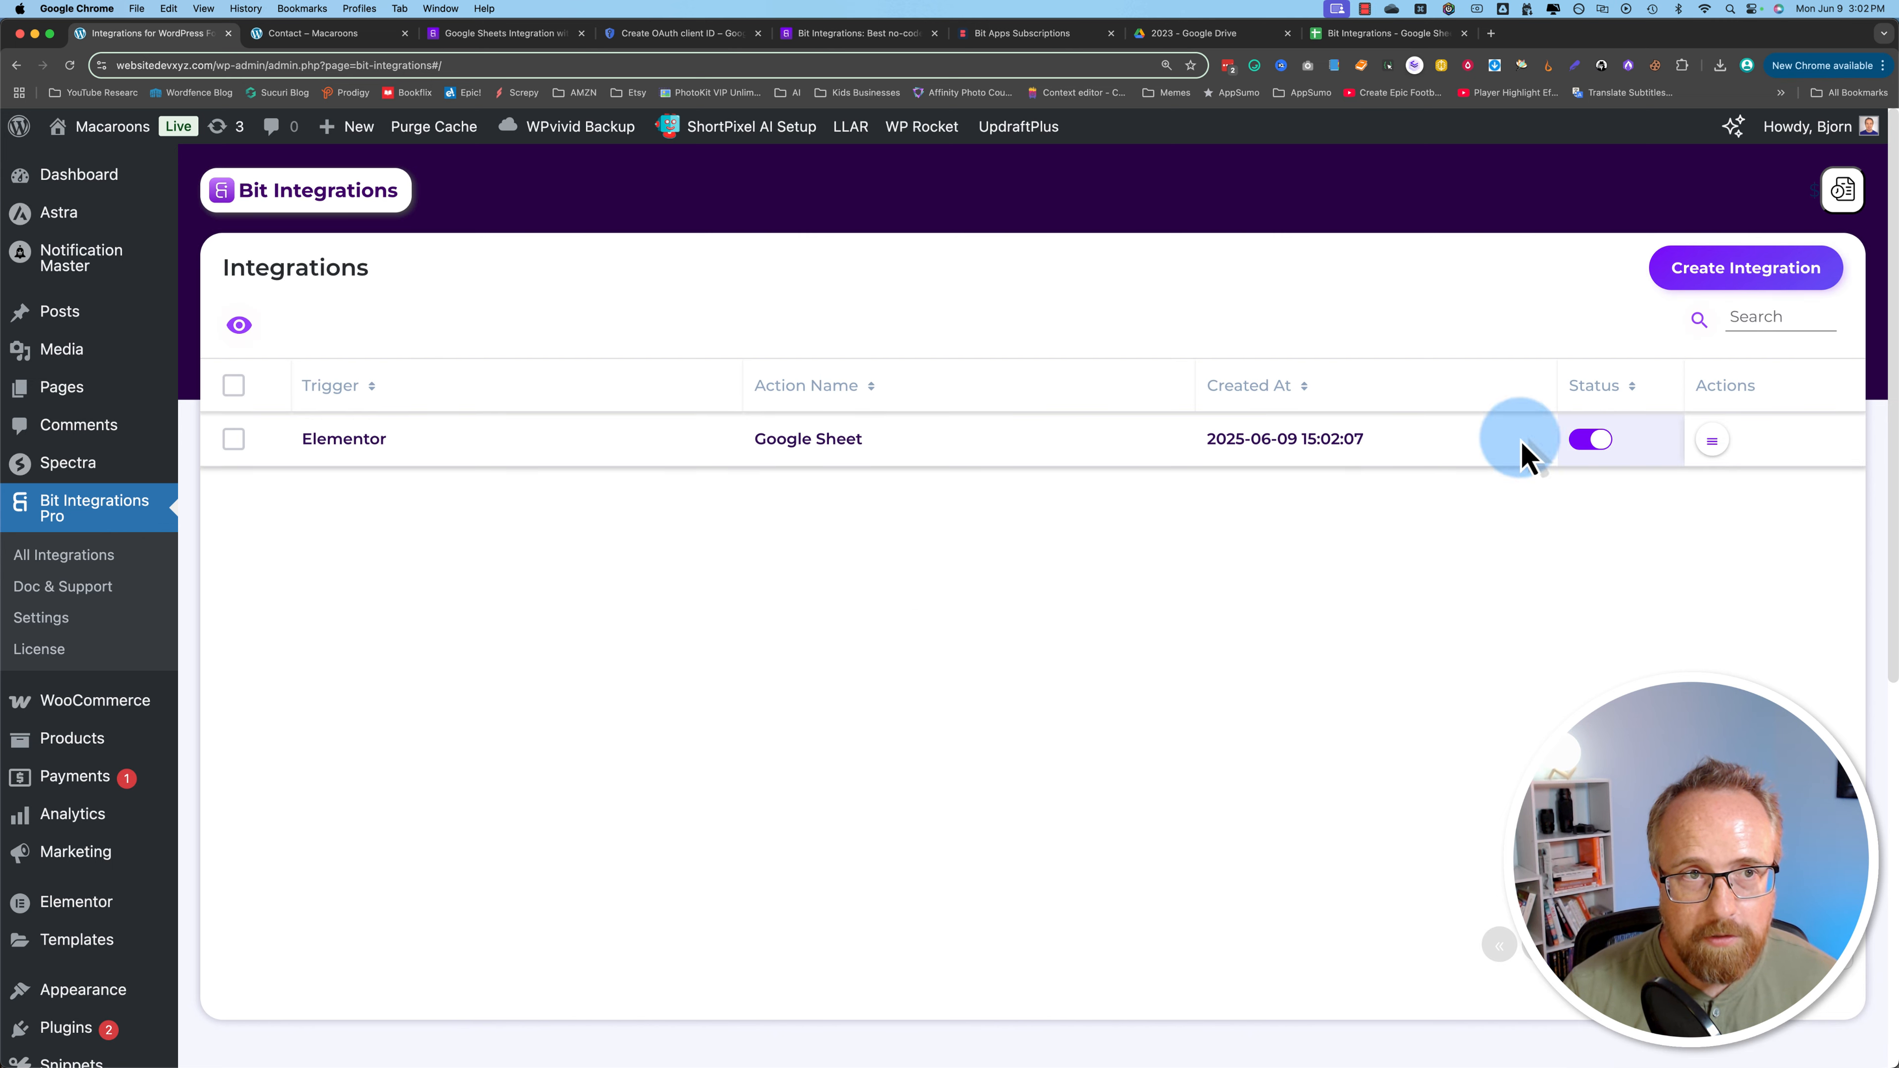
pyautogui.click(297, 34)
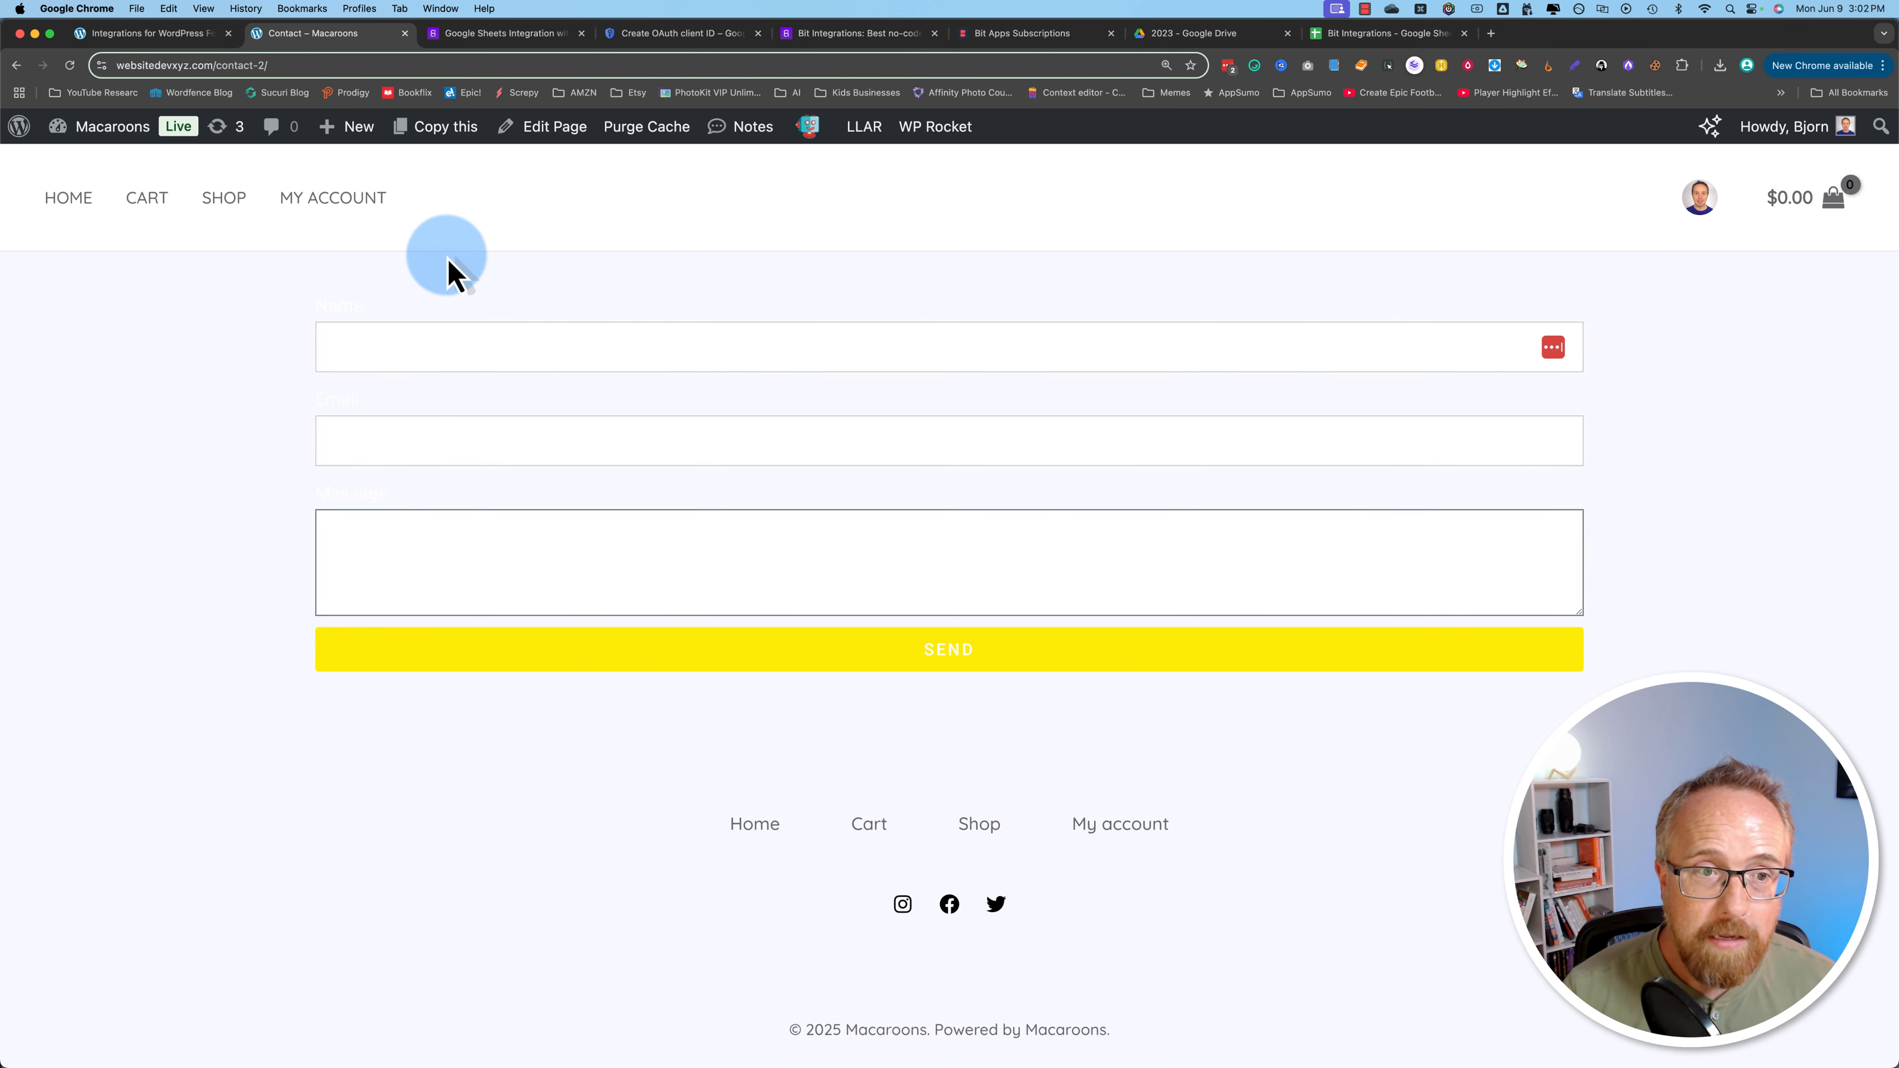
# Step: Send the contact form with autofilled name and email and the message 'This form is great!'
pyautogui.click(396, 397)
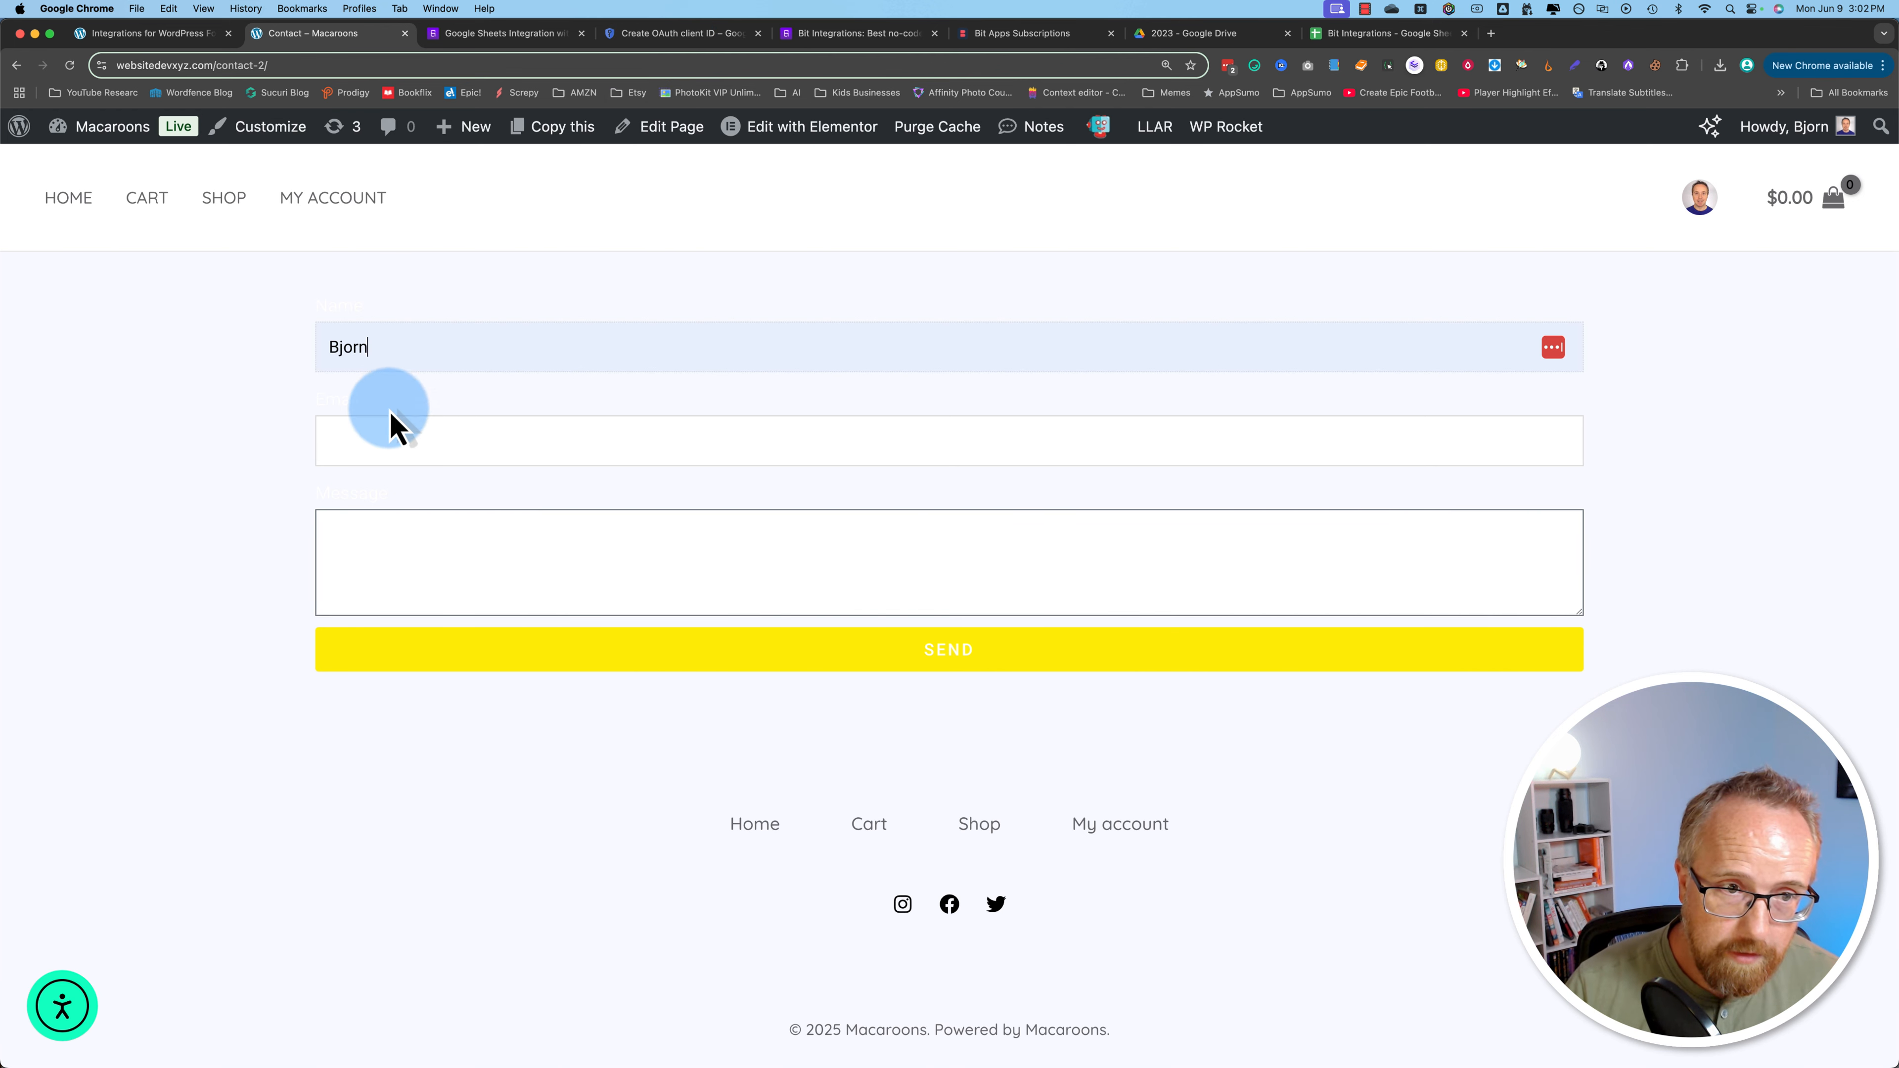
pyautogui.click(377, 442)
pyautogui.click(416, 494)
pyautogui.click(423, 548)
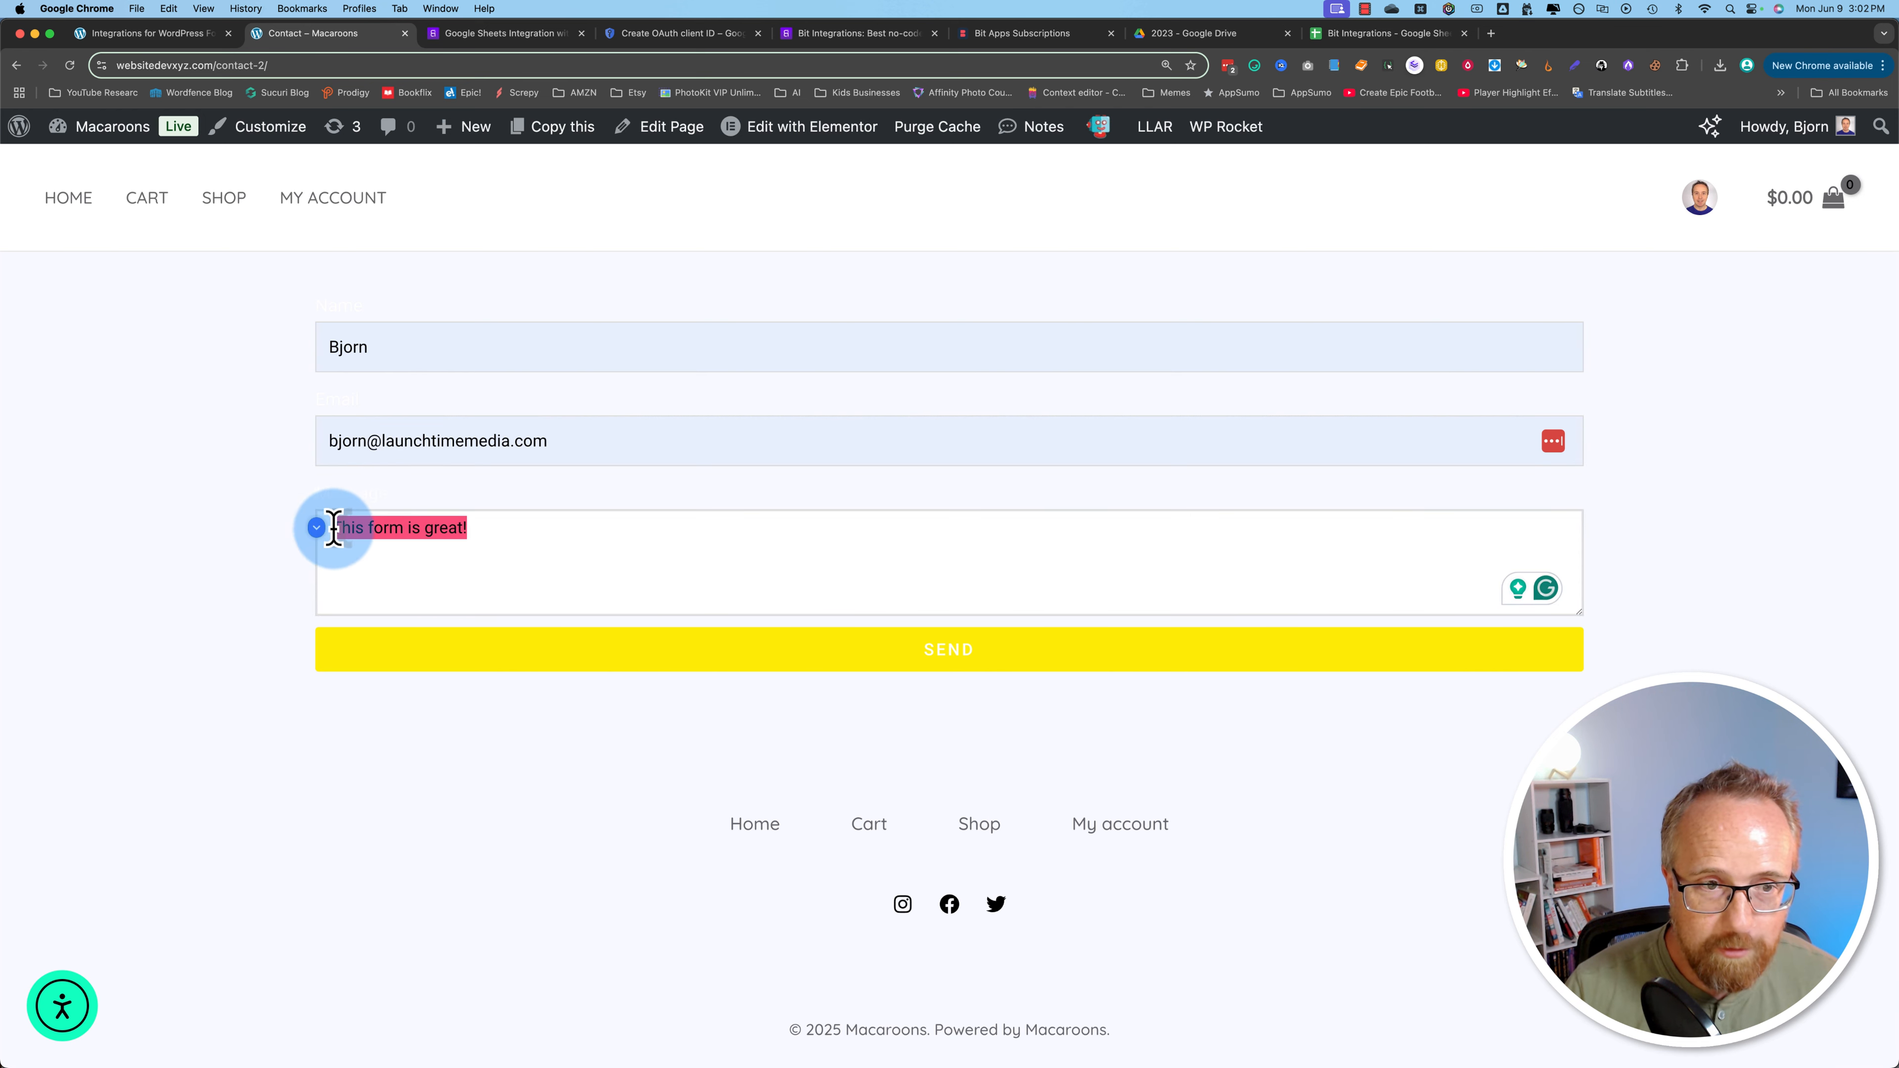
pyautogui.click(488, 535)
pyautogui.click(292, 511)
pyautogui.press('super+a')
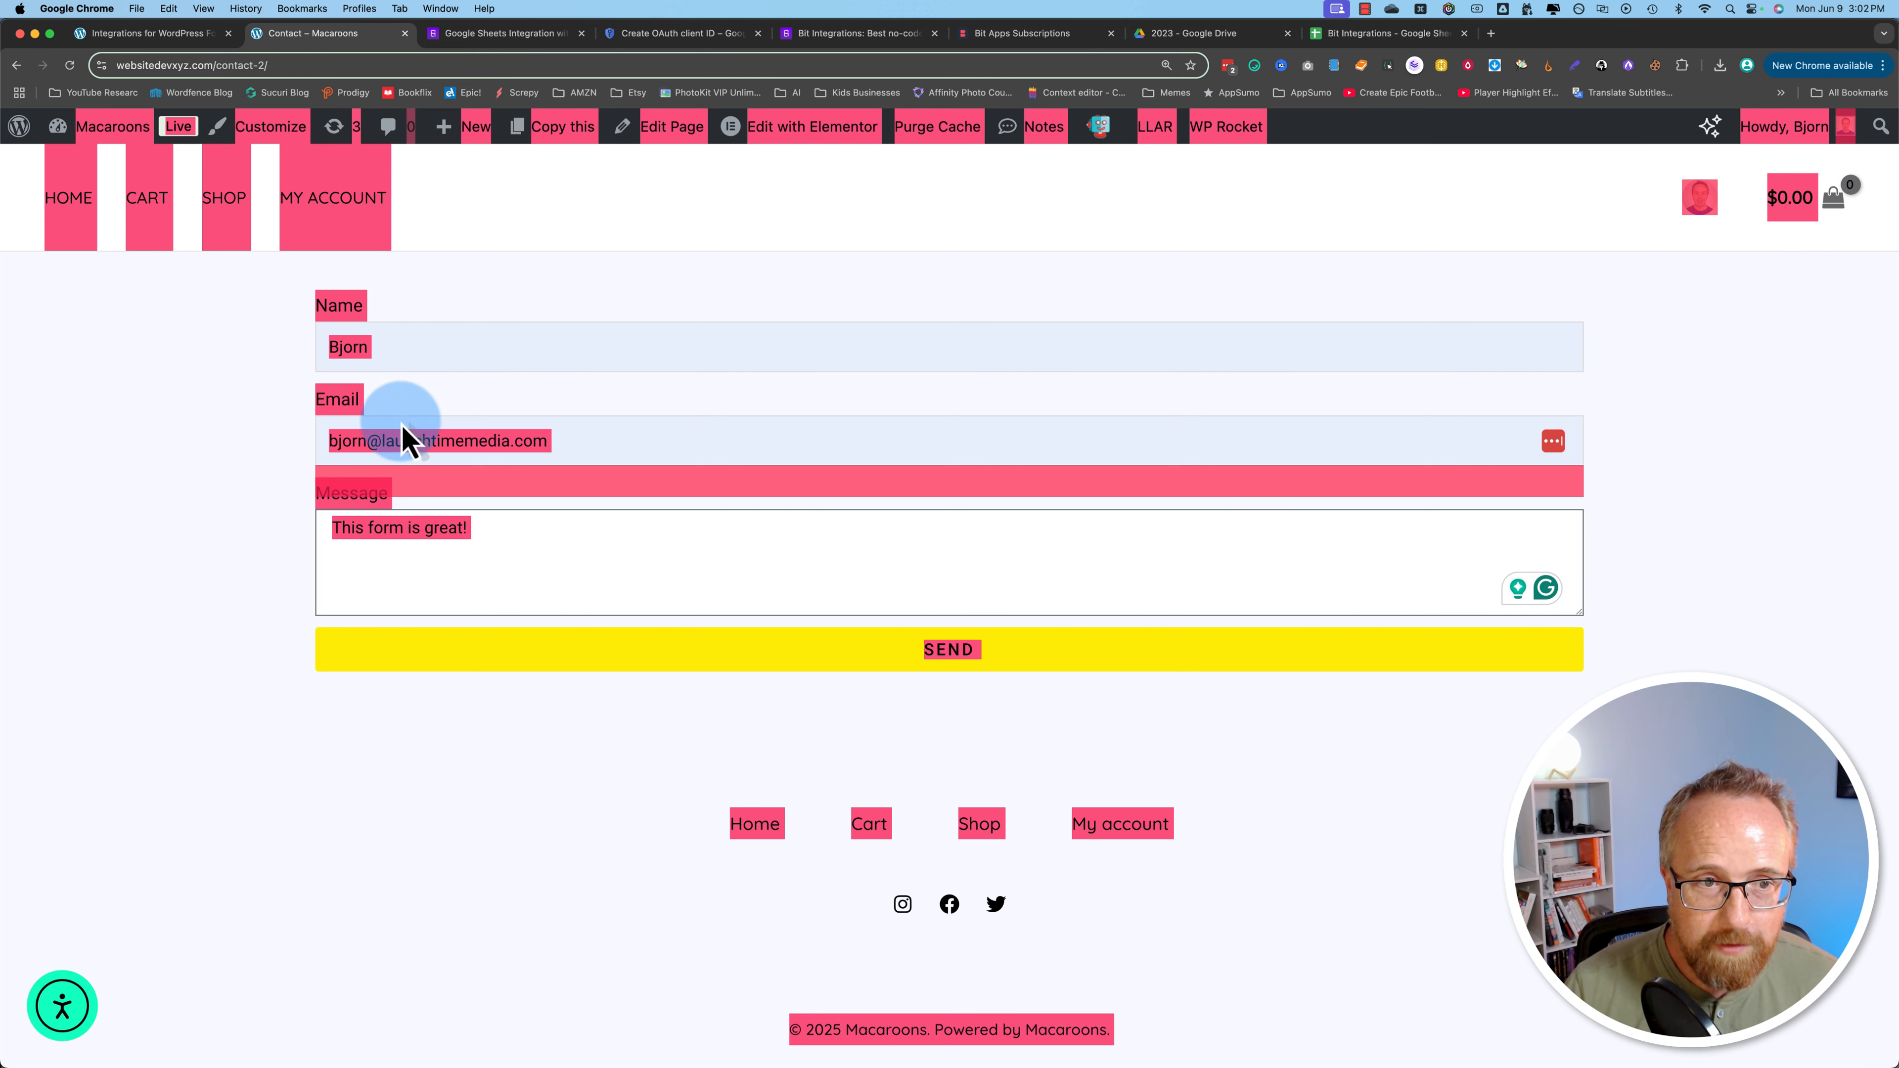
pyautogui.click(587, 658)
pyautogui.click(589, 670)
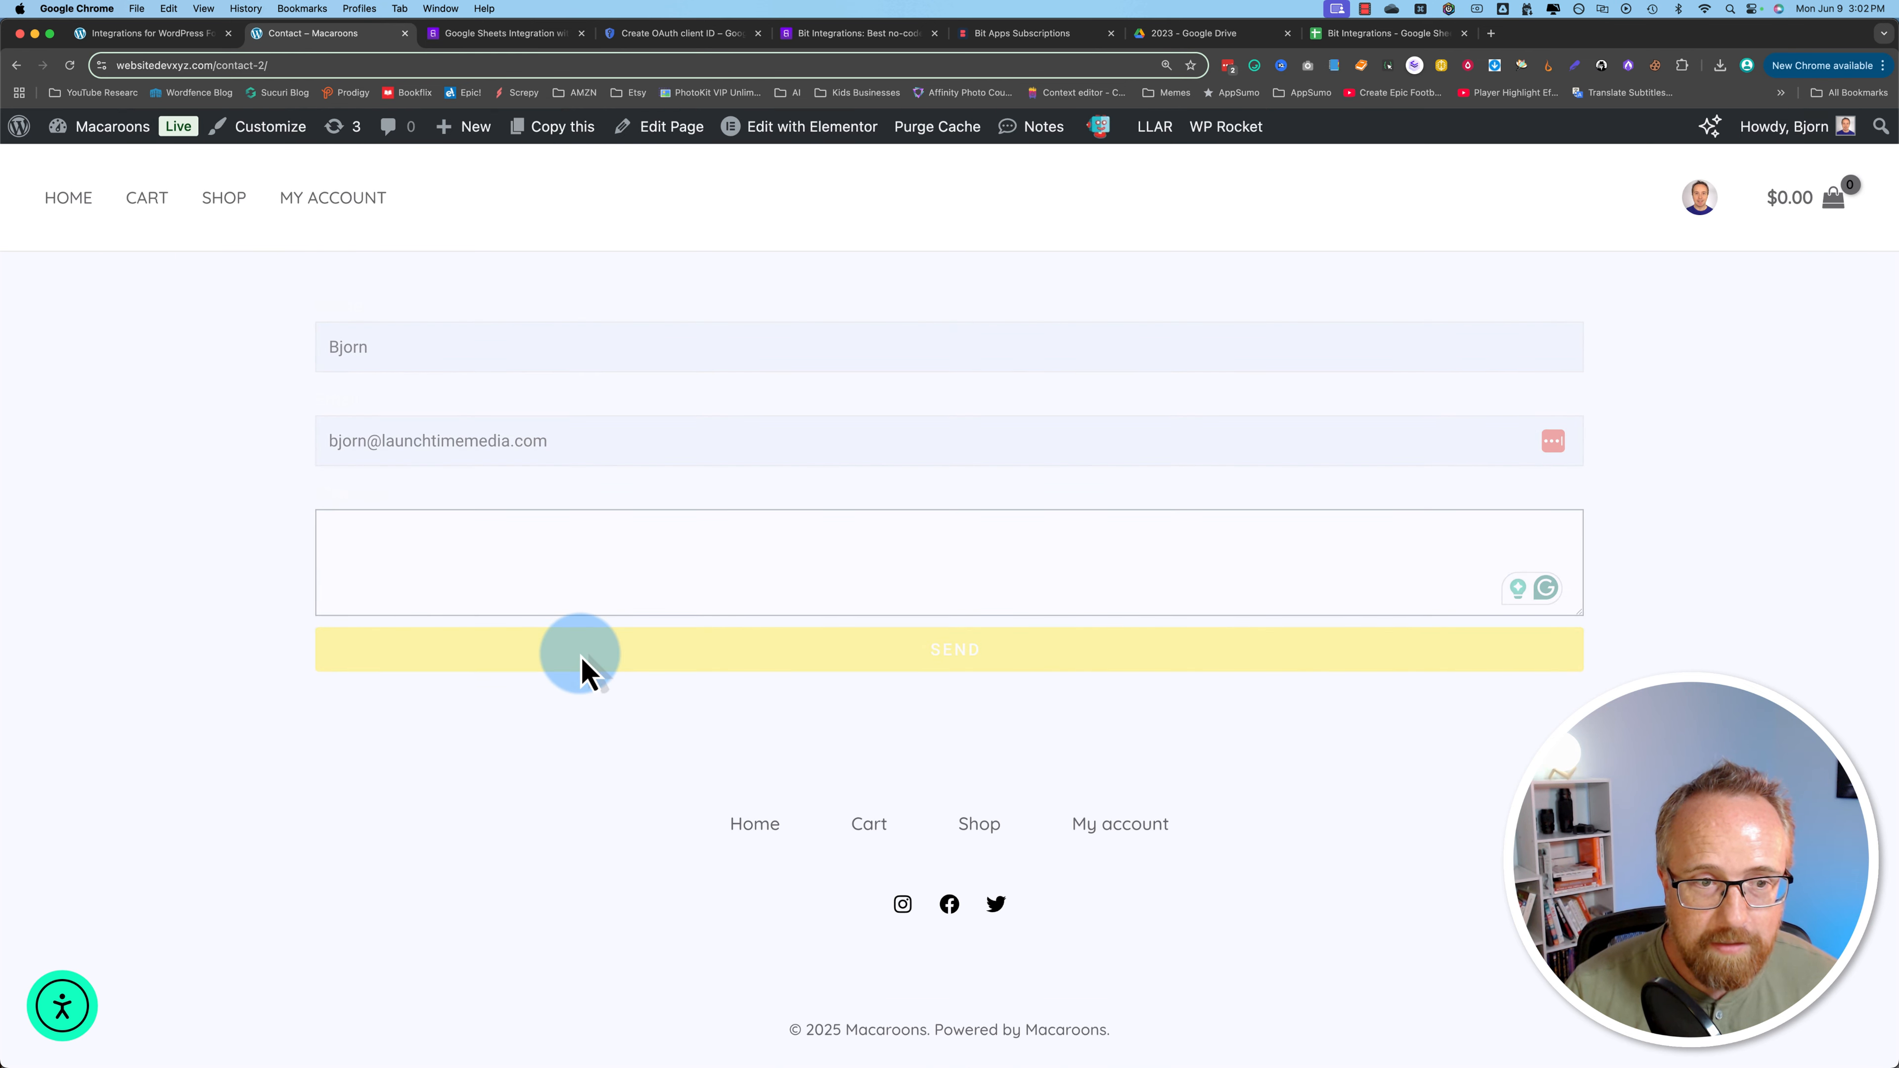
pyautogui.moveTo(336, 692); pyautogui.dragTo(628, 703)
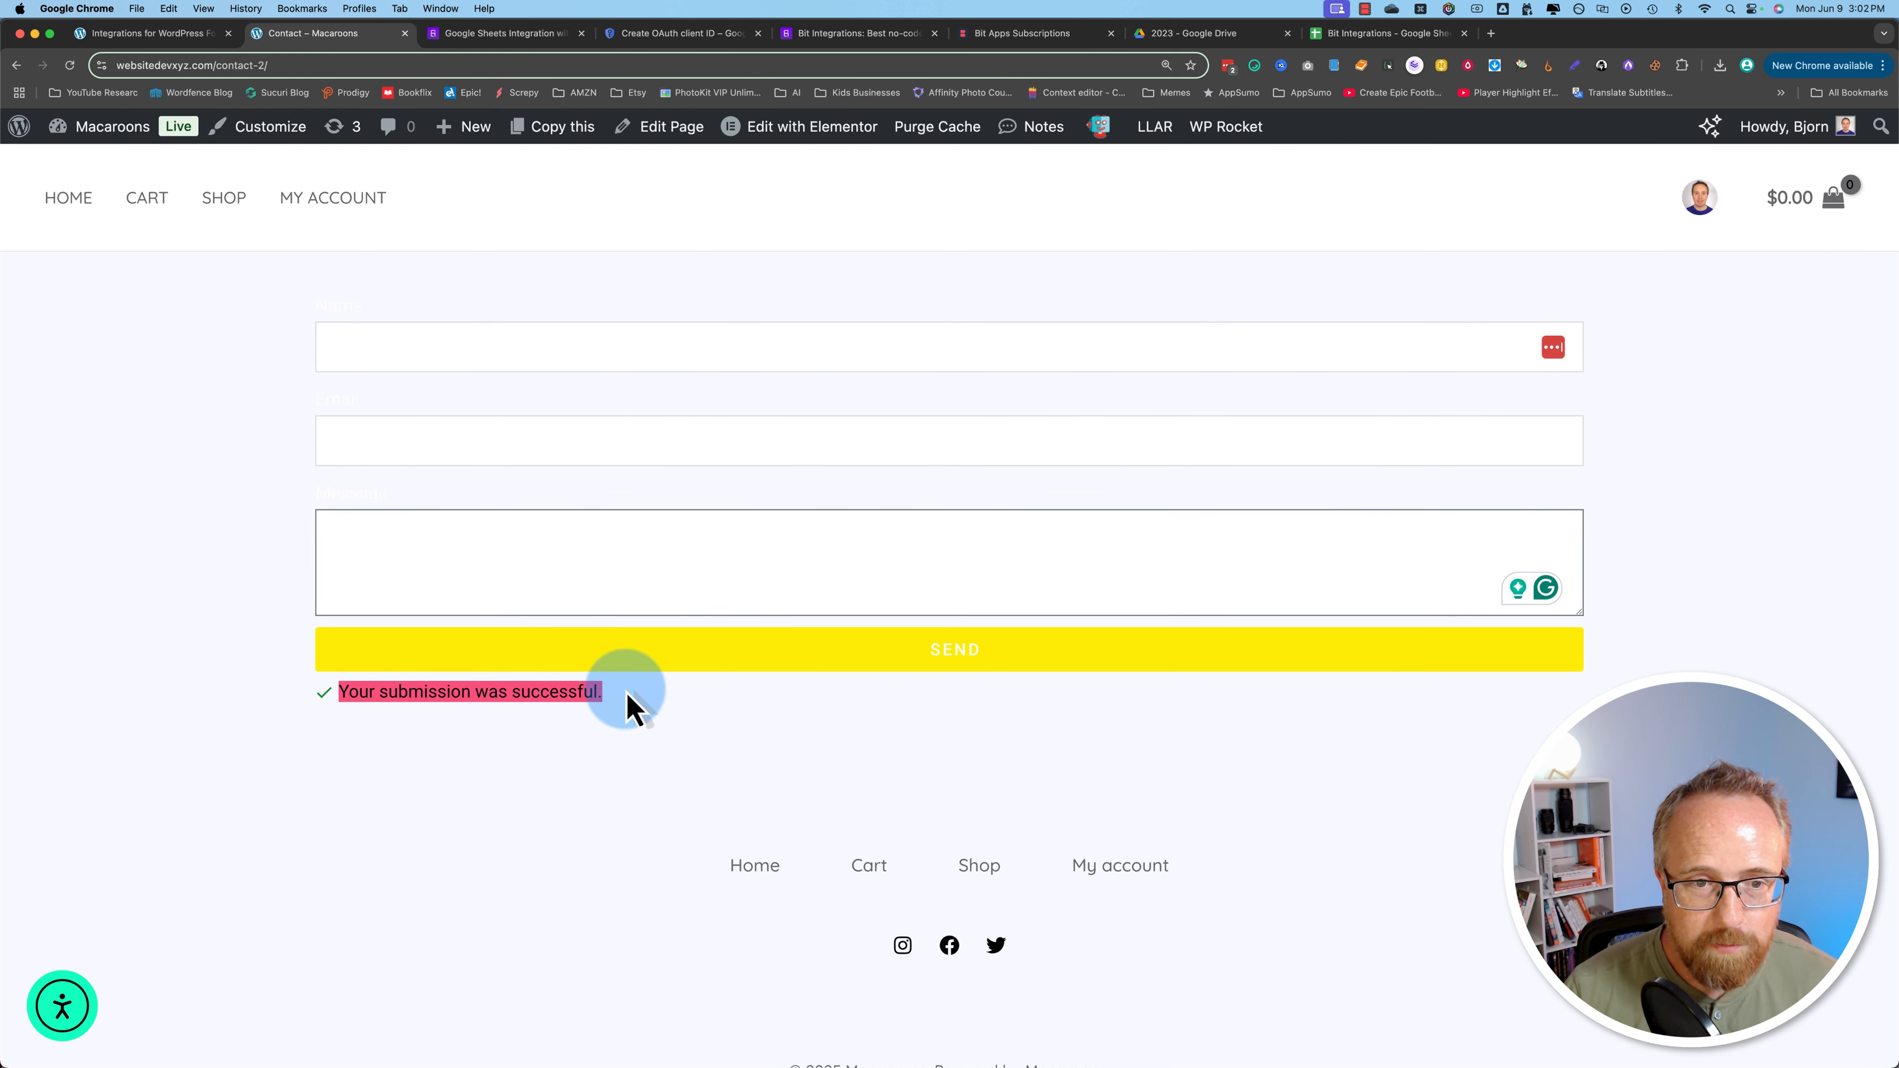
# Step: Check that row A2:D2 holds the June 9, 2025 entry with 'This form is great!'
pyautogui.click(1346, 36)
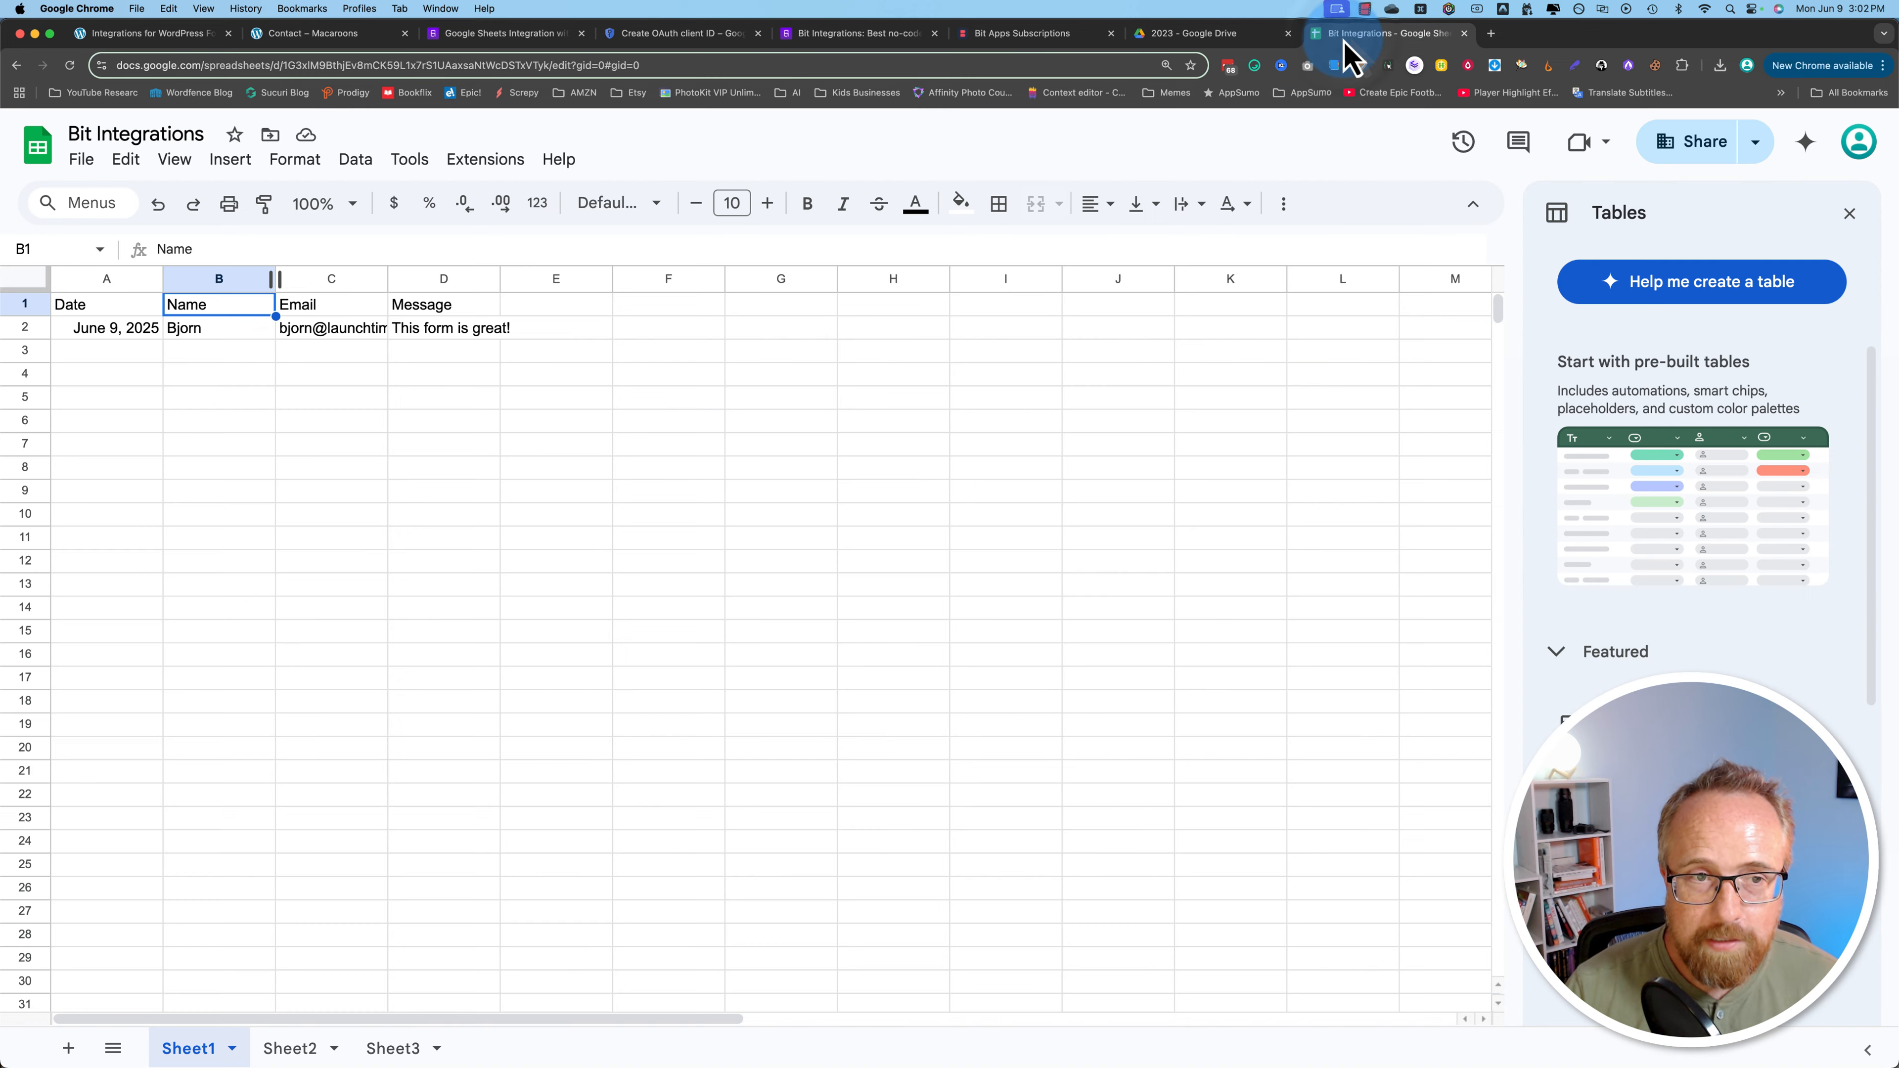
pyautogui.click(119, 333)
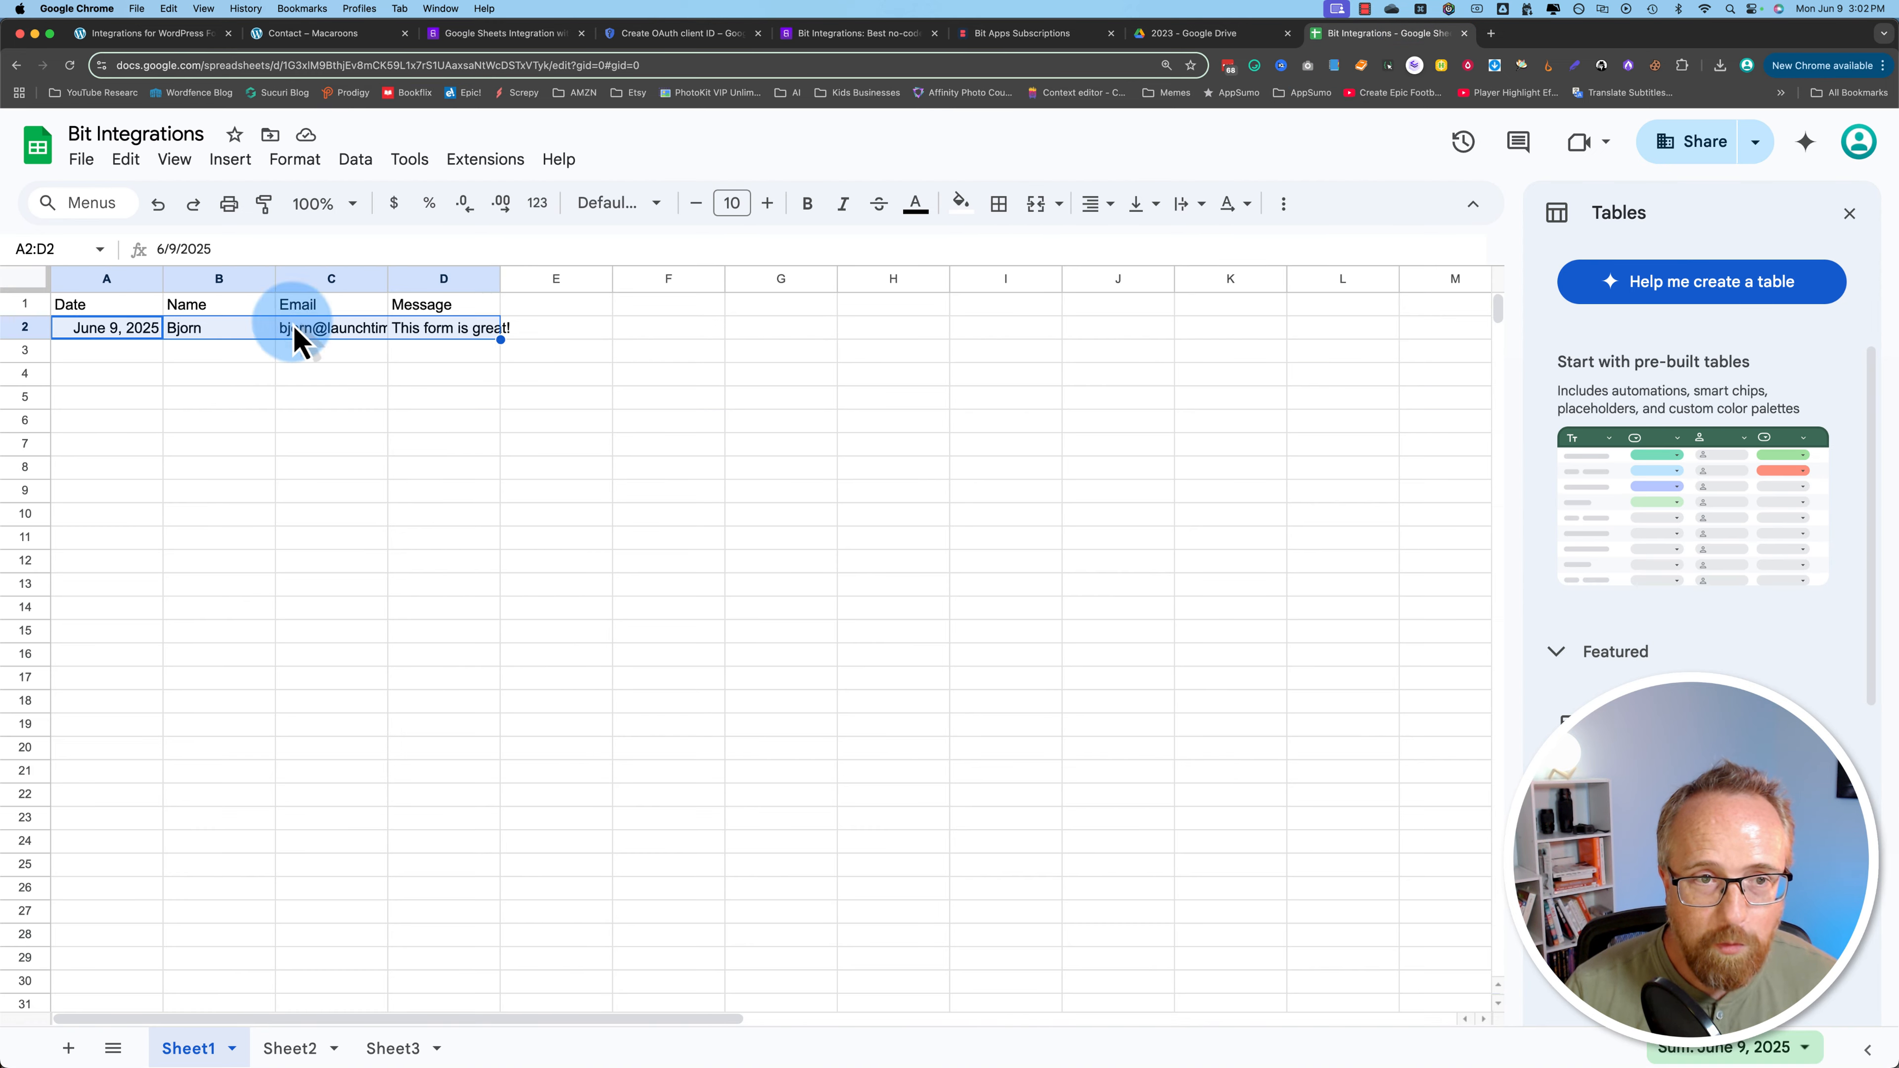
pyautogui.keyDown('shift'); pyautogui.click(448, 329); pyautogui.keyUp('shift')
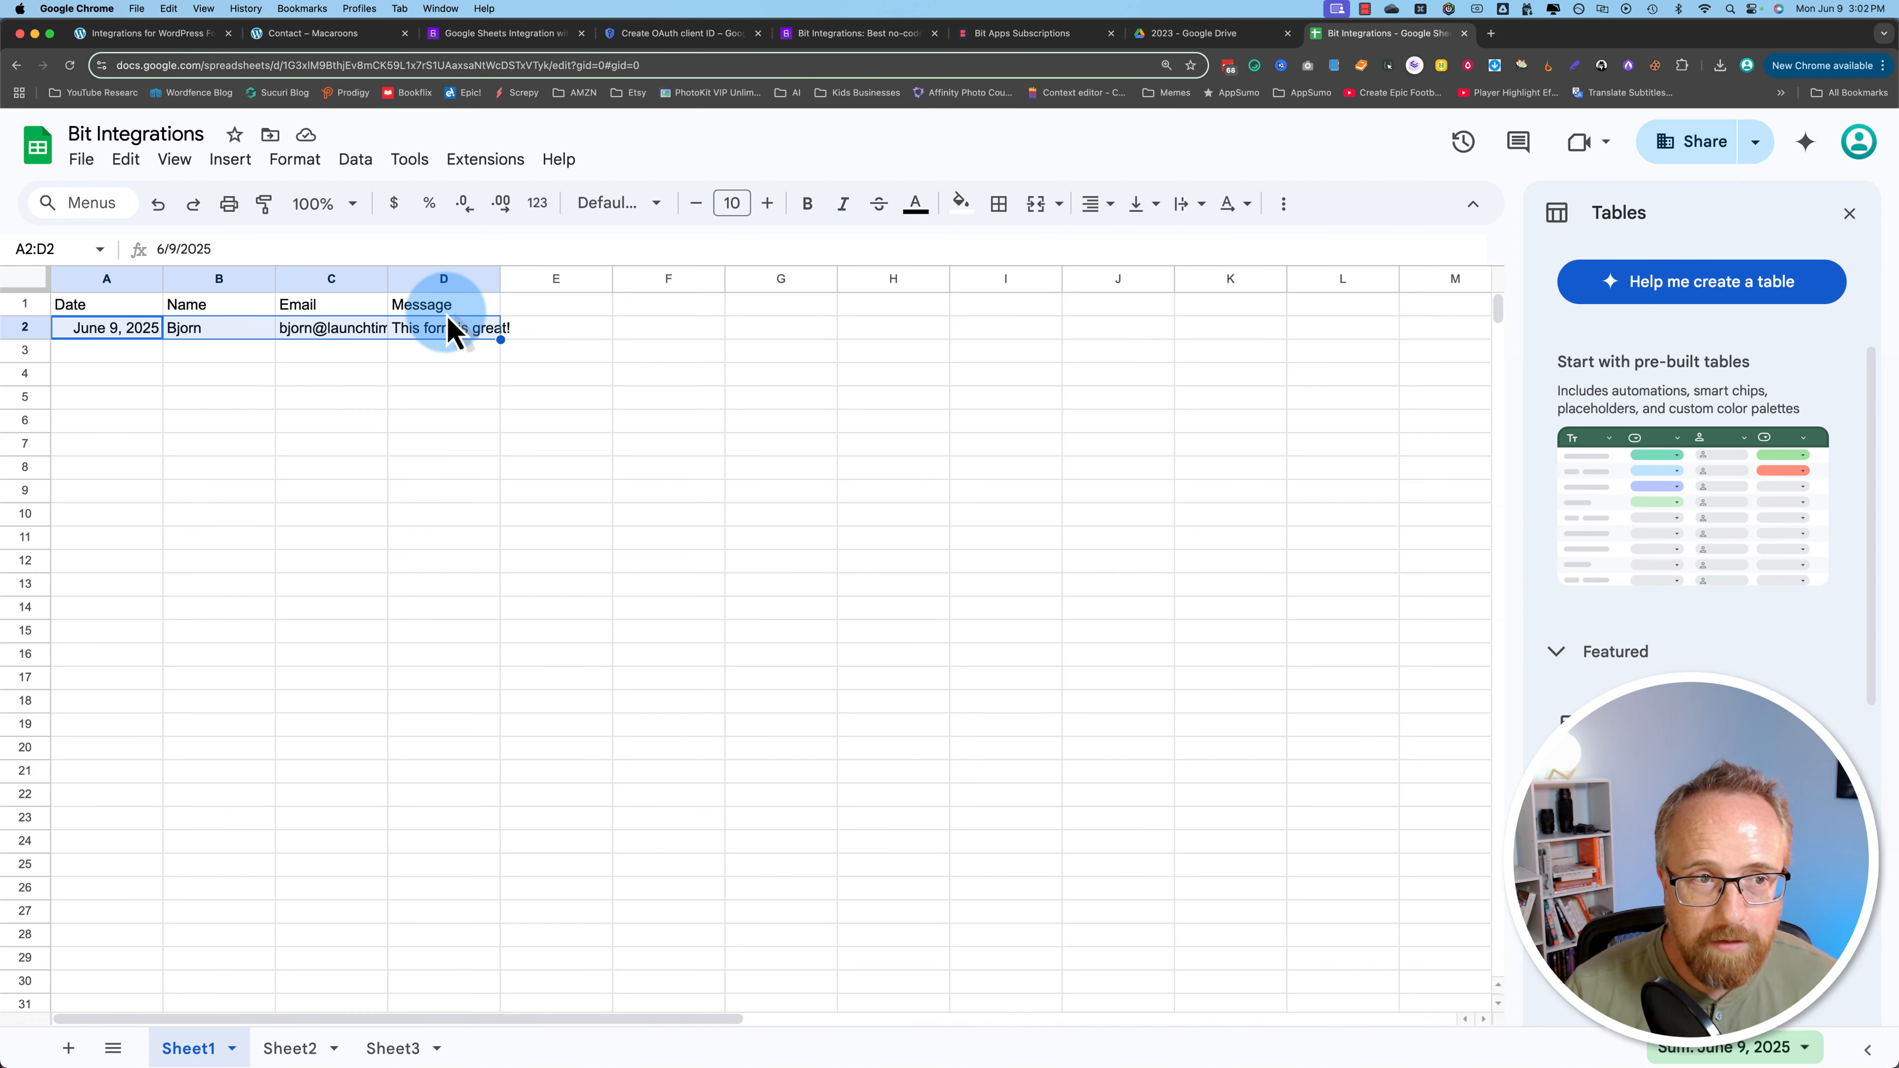
pyautogui.click(368, 38)
pyautogui.click(371, 352)
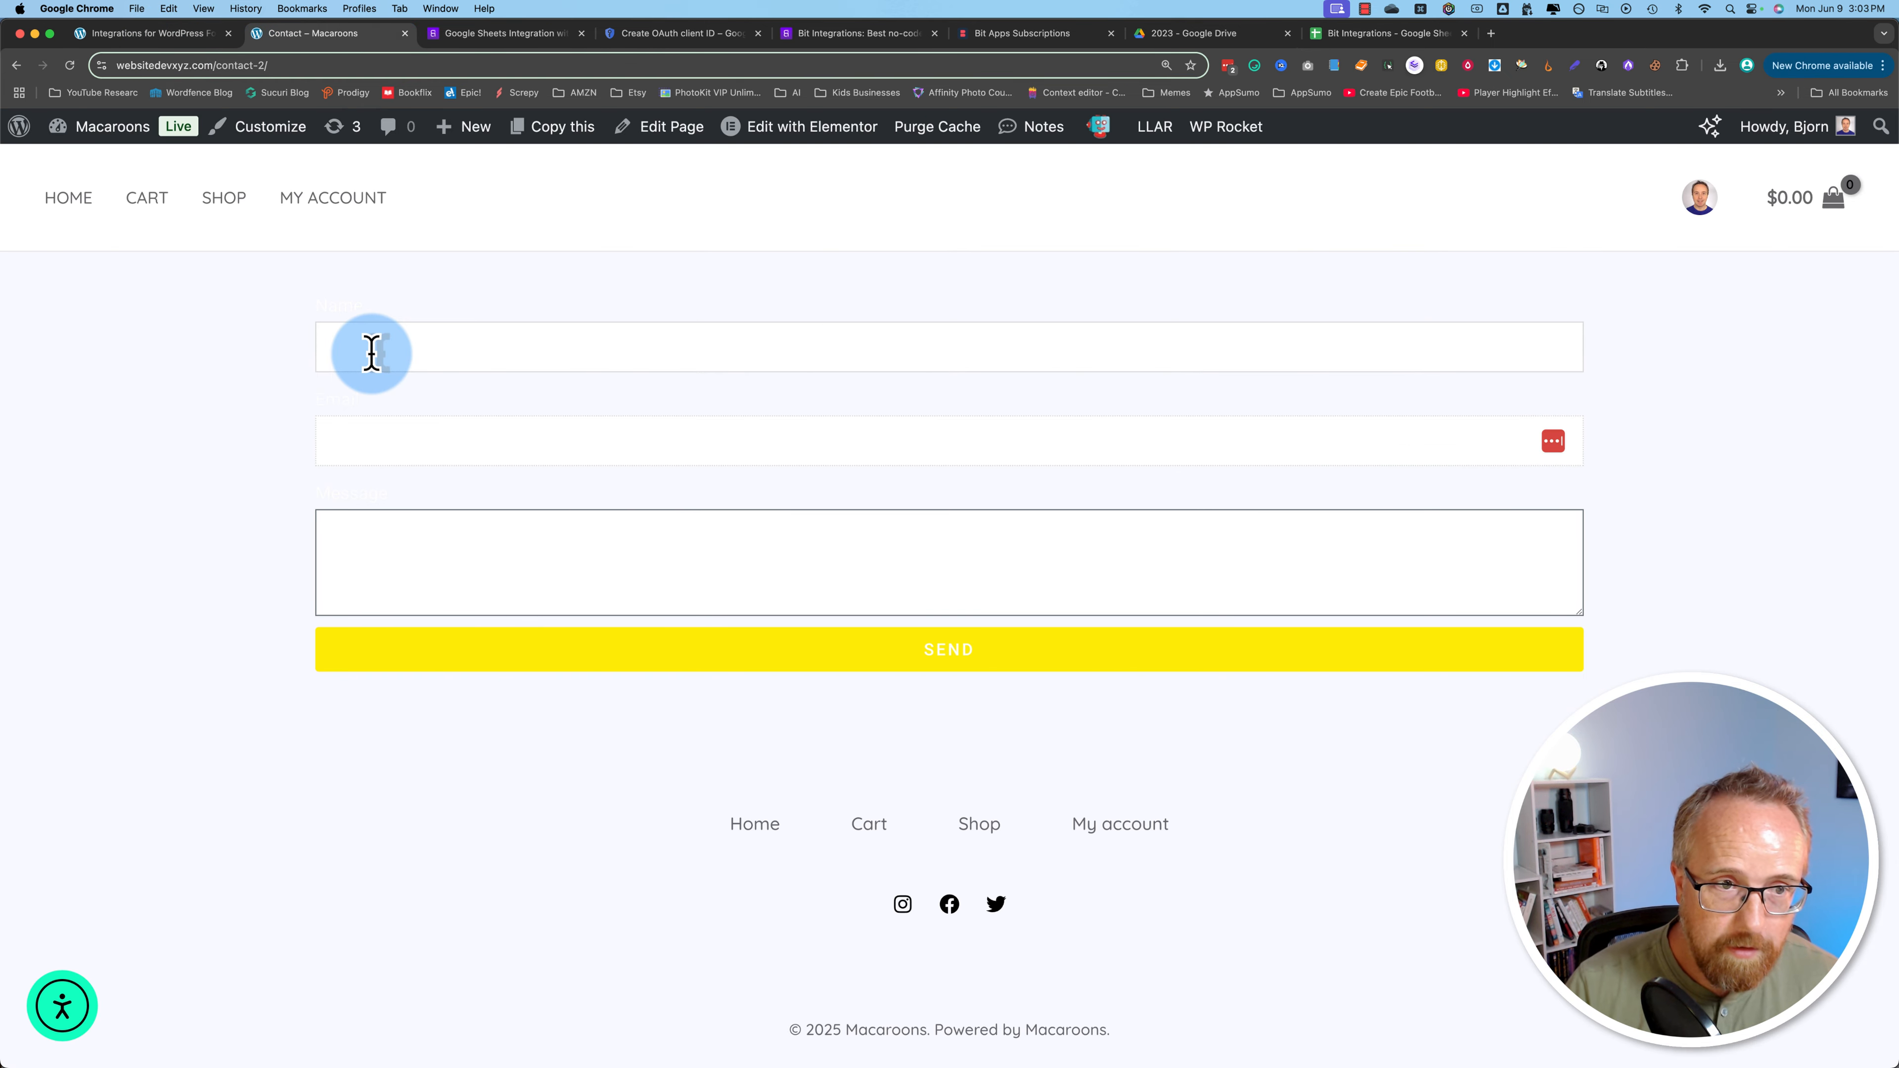
# Step: Send a second entry using another saved contact and the message 'Hi!'
pyautogui.click(390, 441)
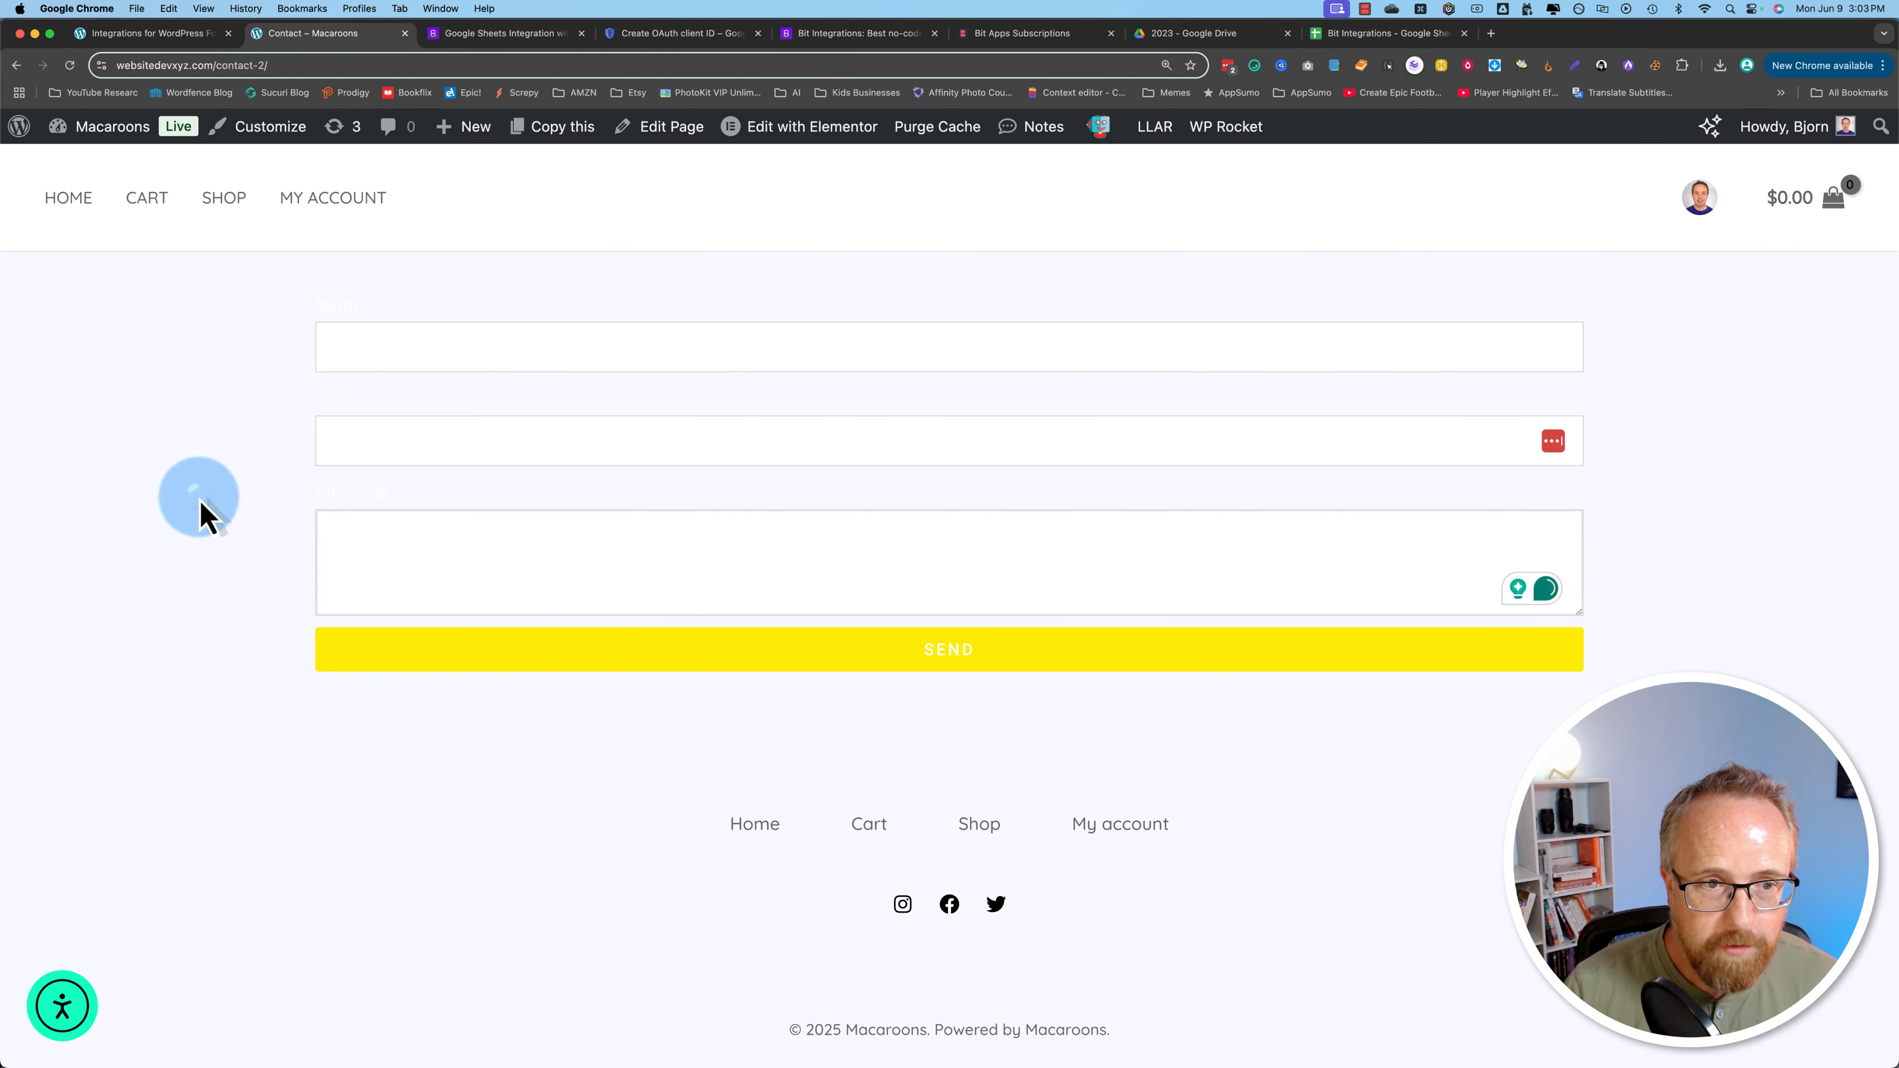
pyautogui.click(199, 498)
pyautogui.press('super+a')
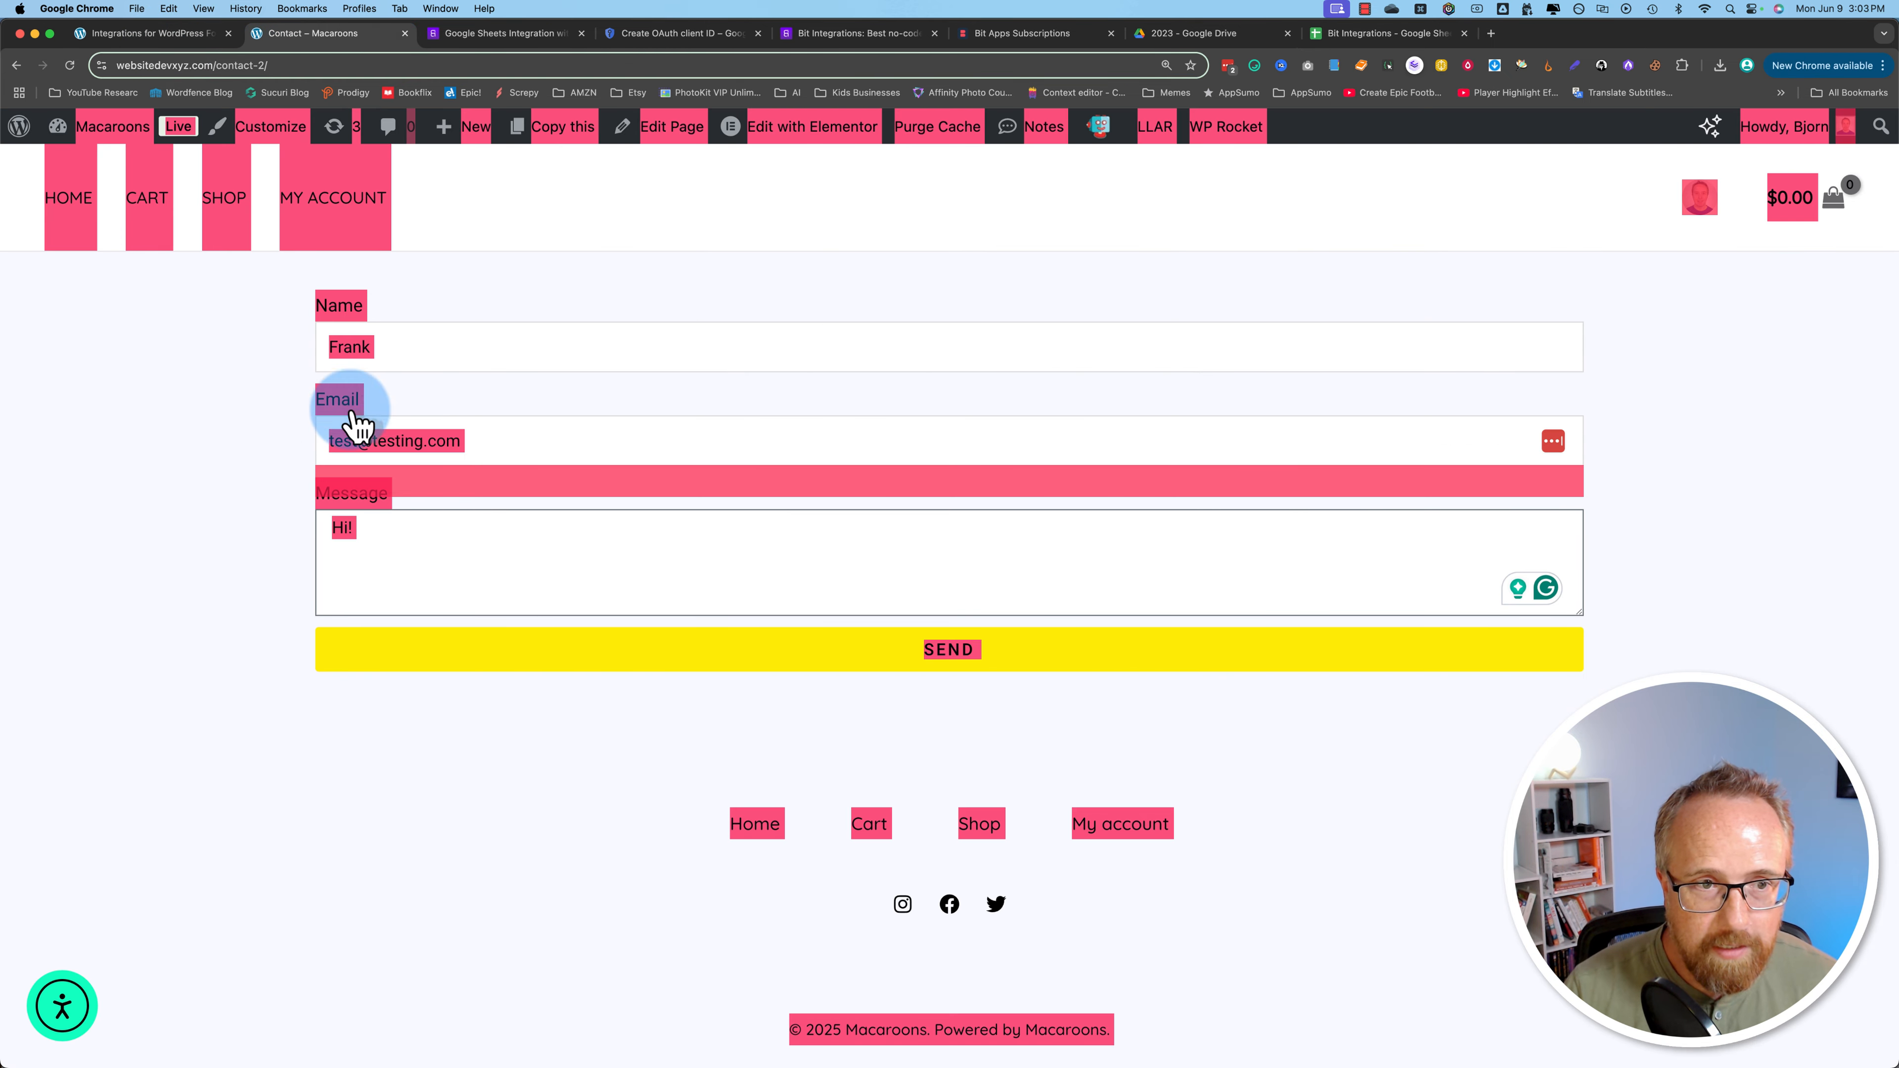
pyautogui.click(516, 660)
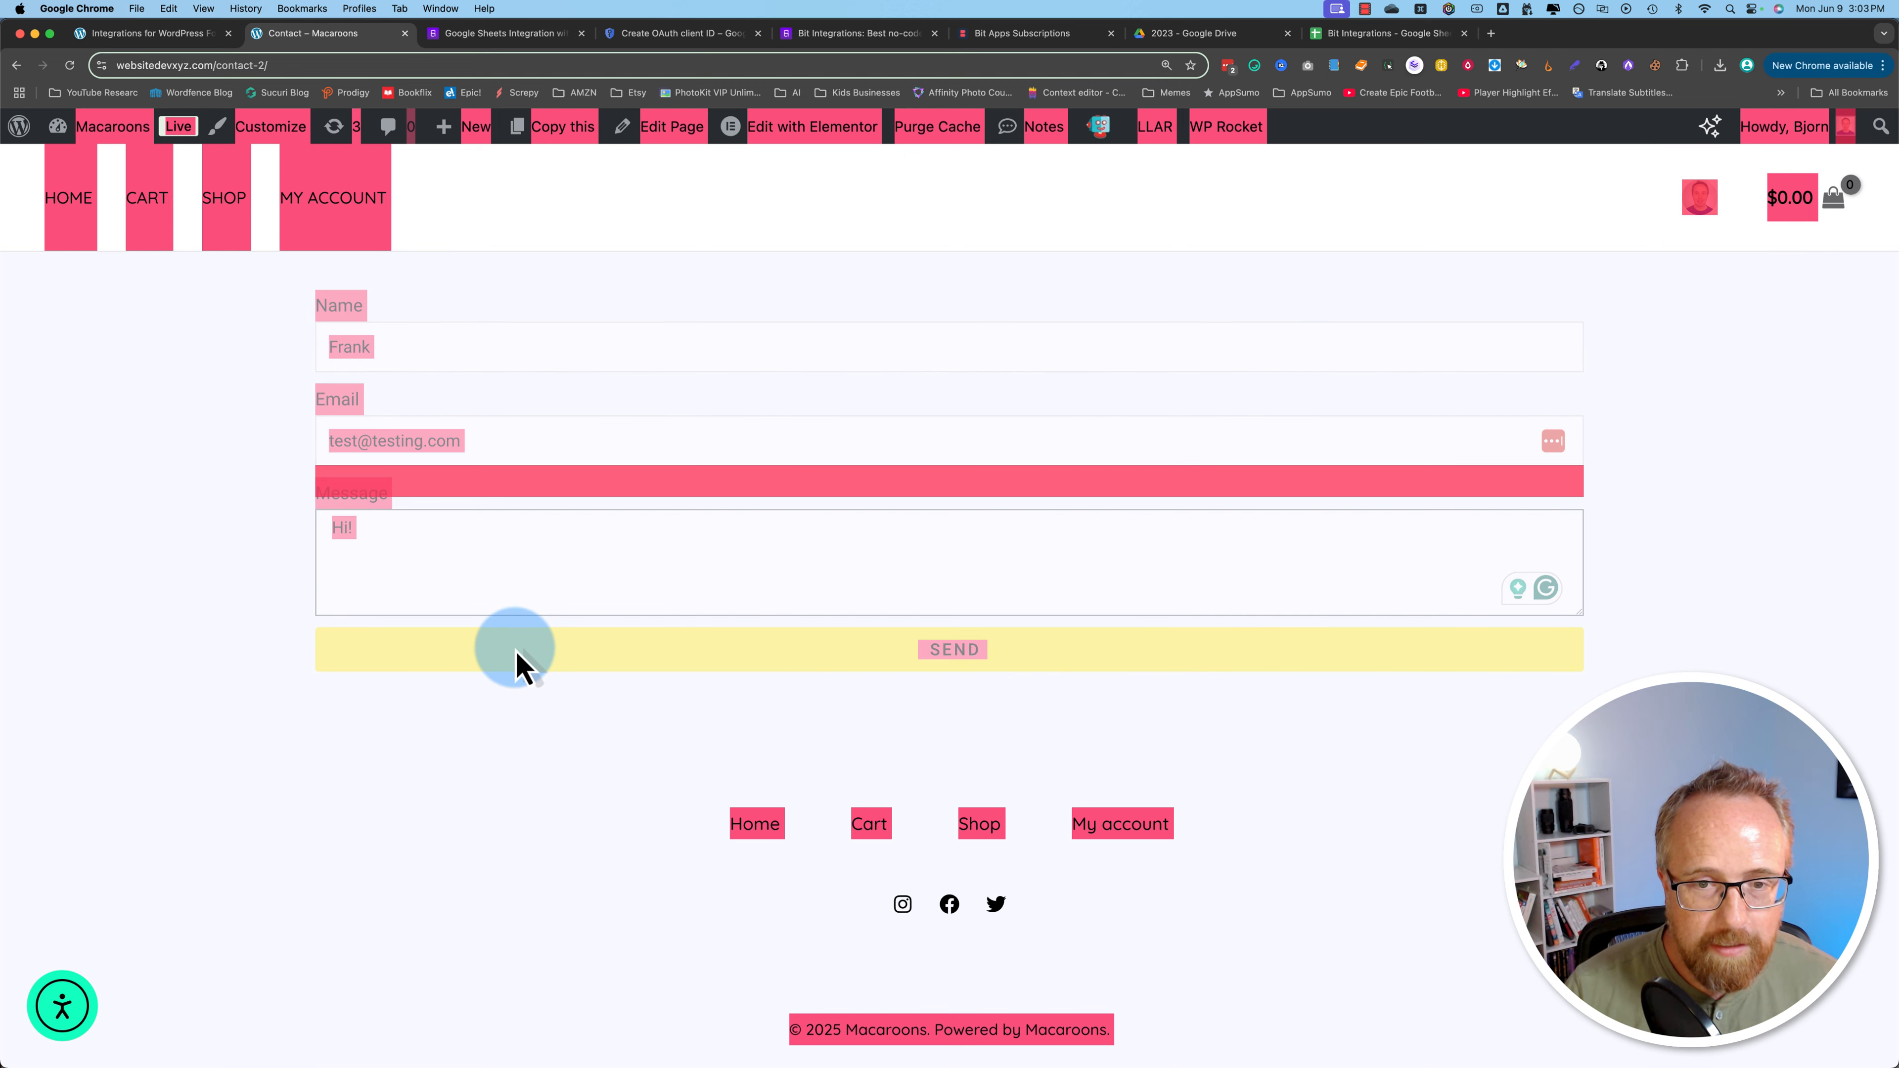
pyautogui.click(1370, 37)
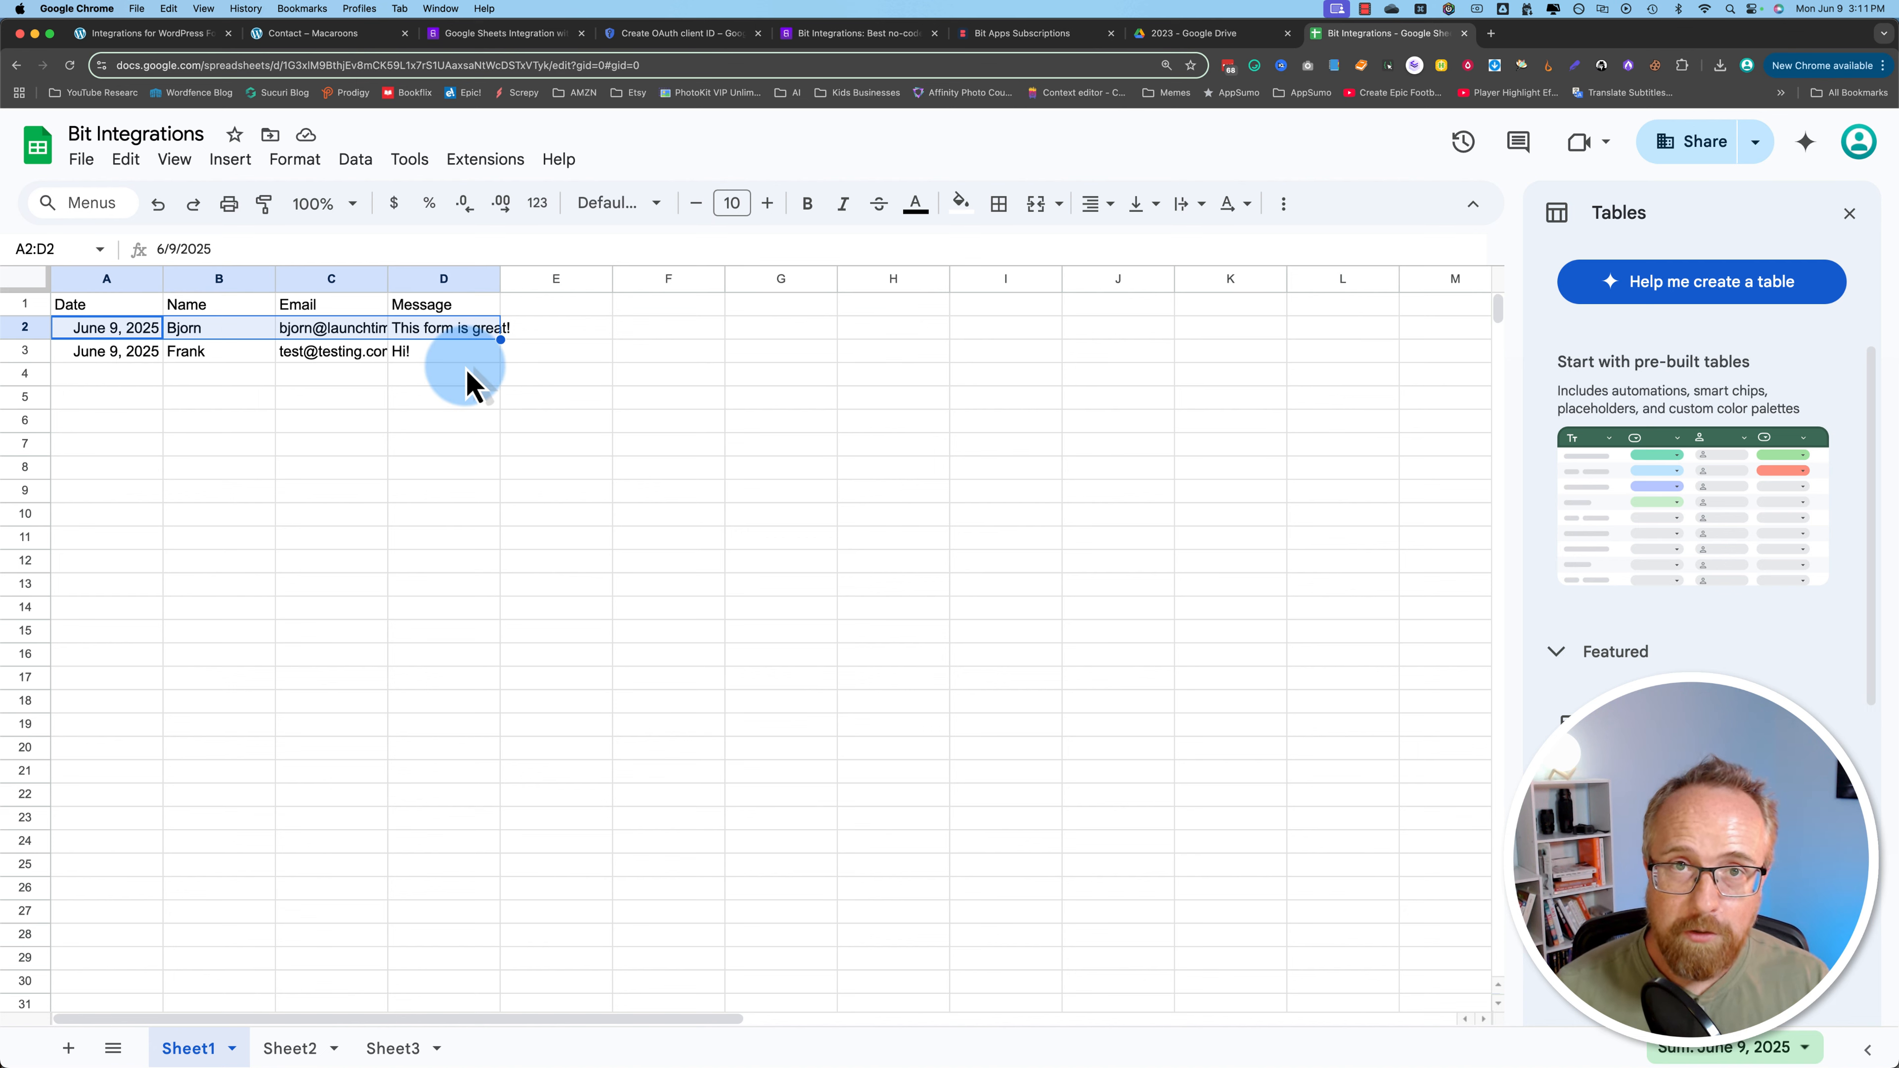
# Step: Verify row 3 holds the 'Hi!' entry and view the enabled integration created 2025-06-09
pyautogui.click(159, 36)
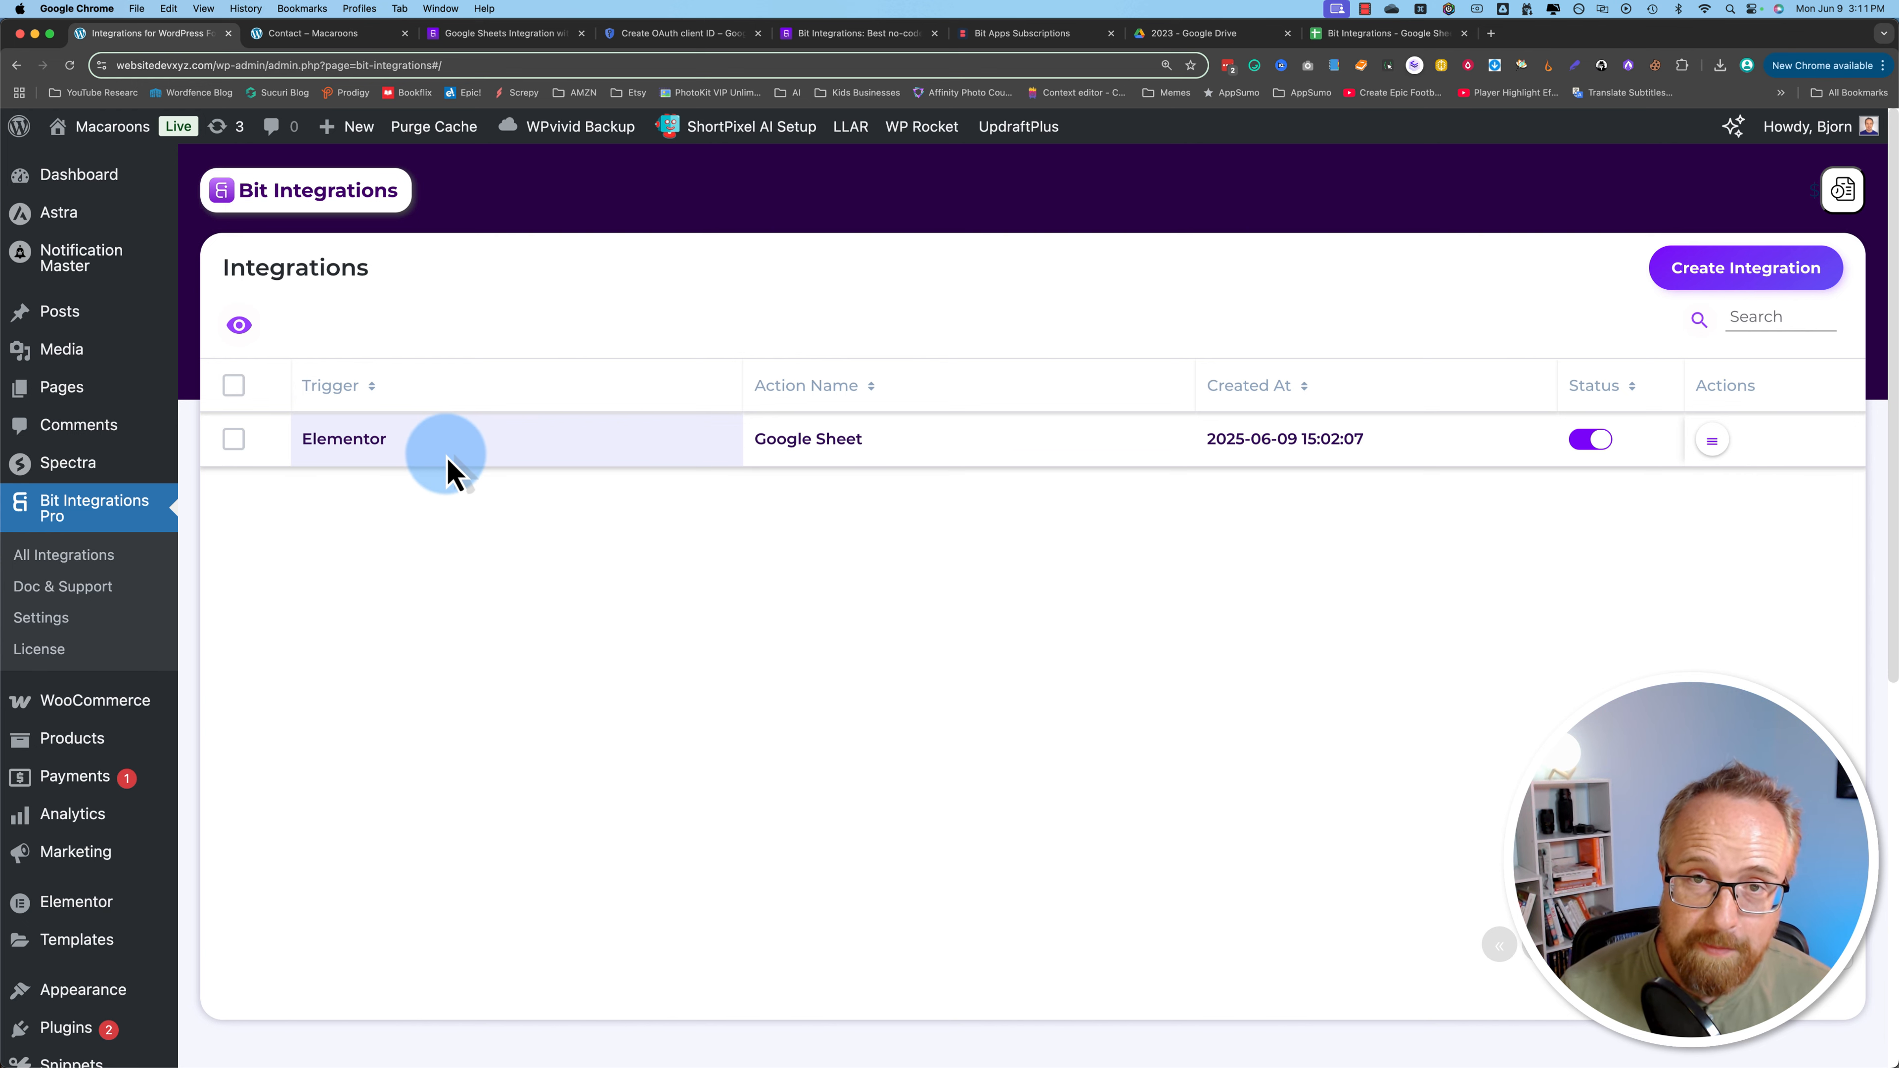
pyautogui.click(1339, 34)
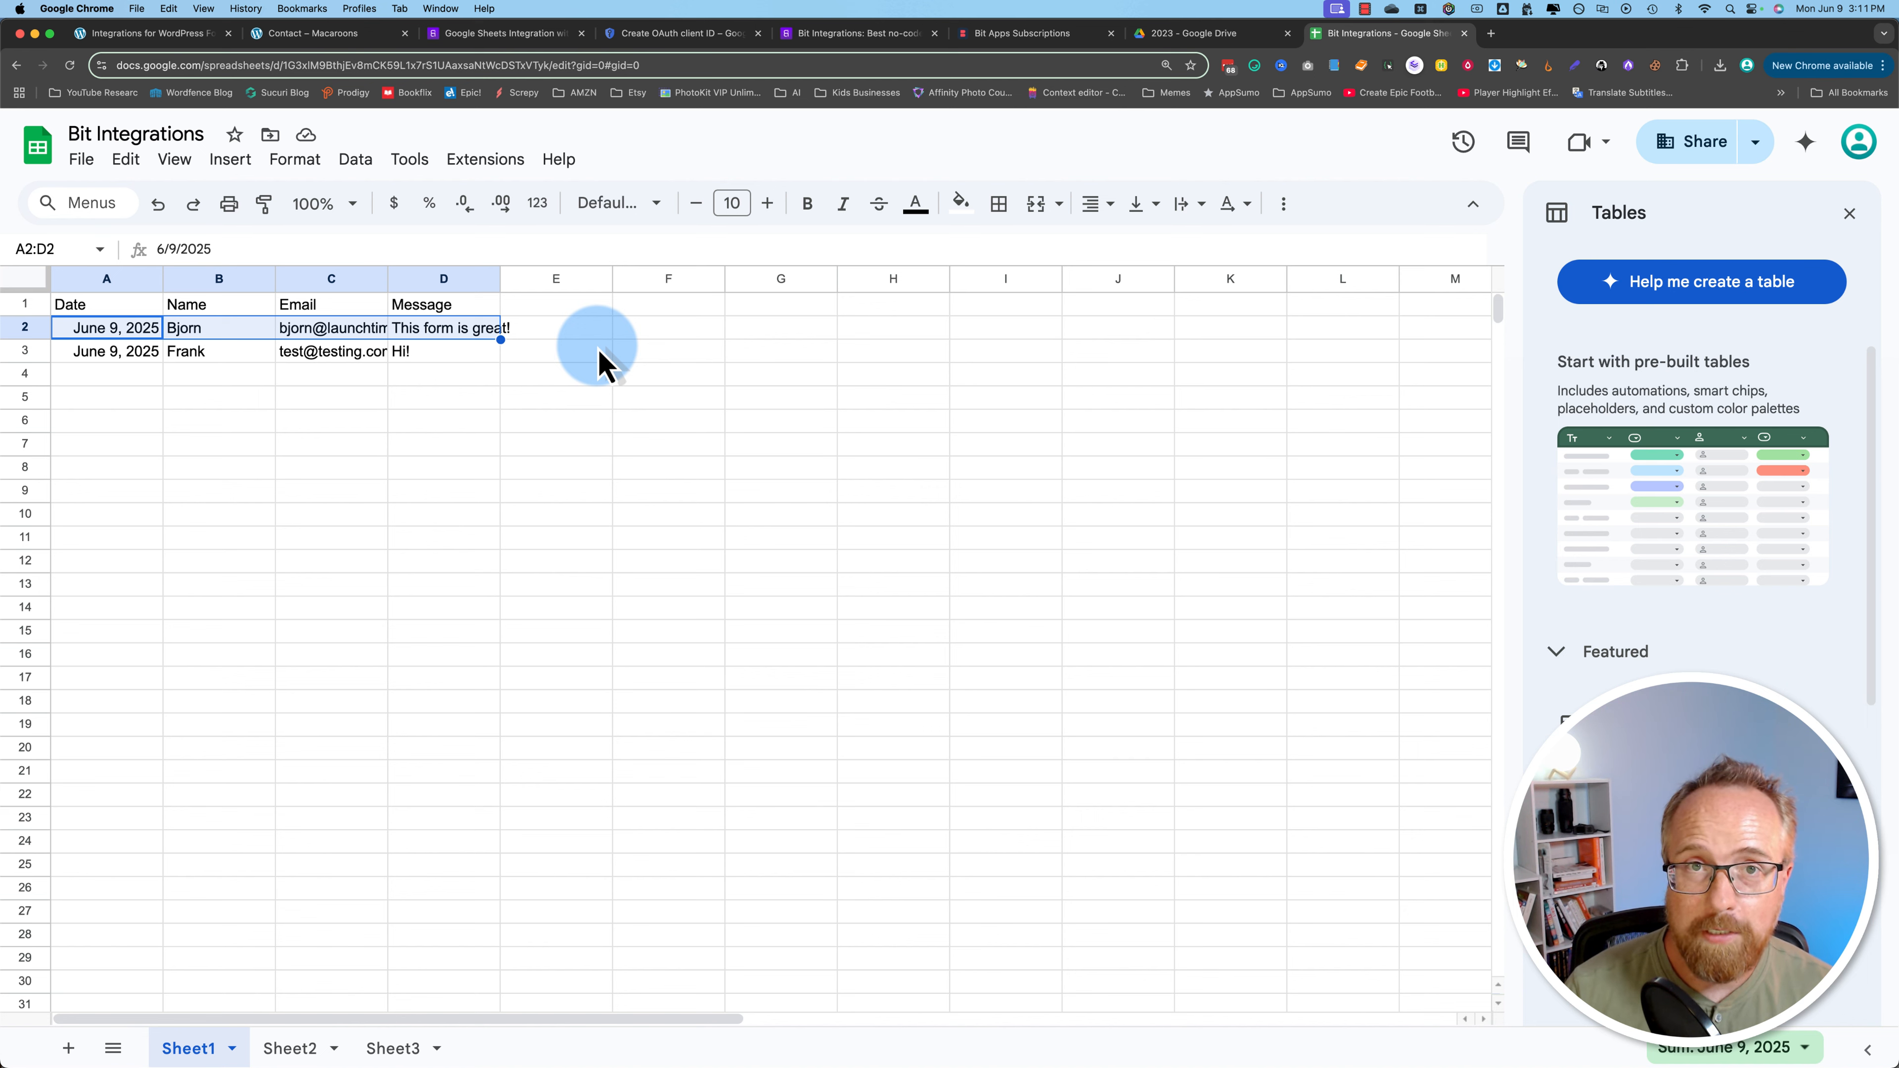
pyautogui.click(165, 33)
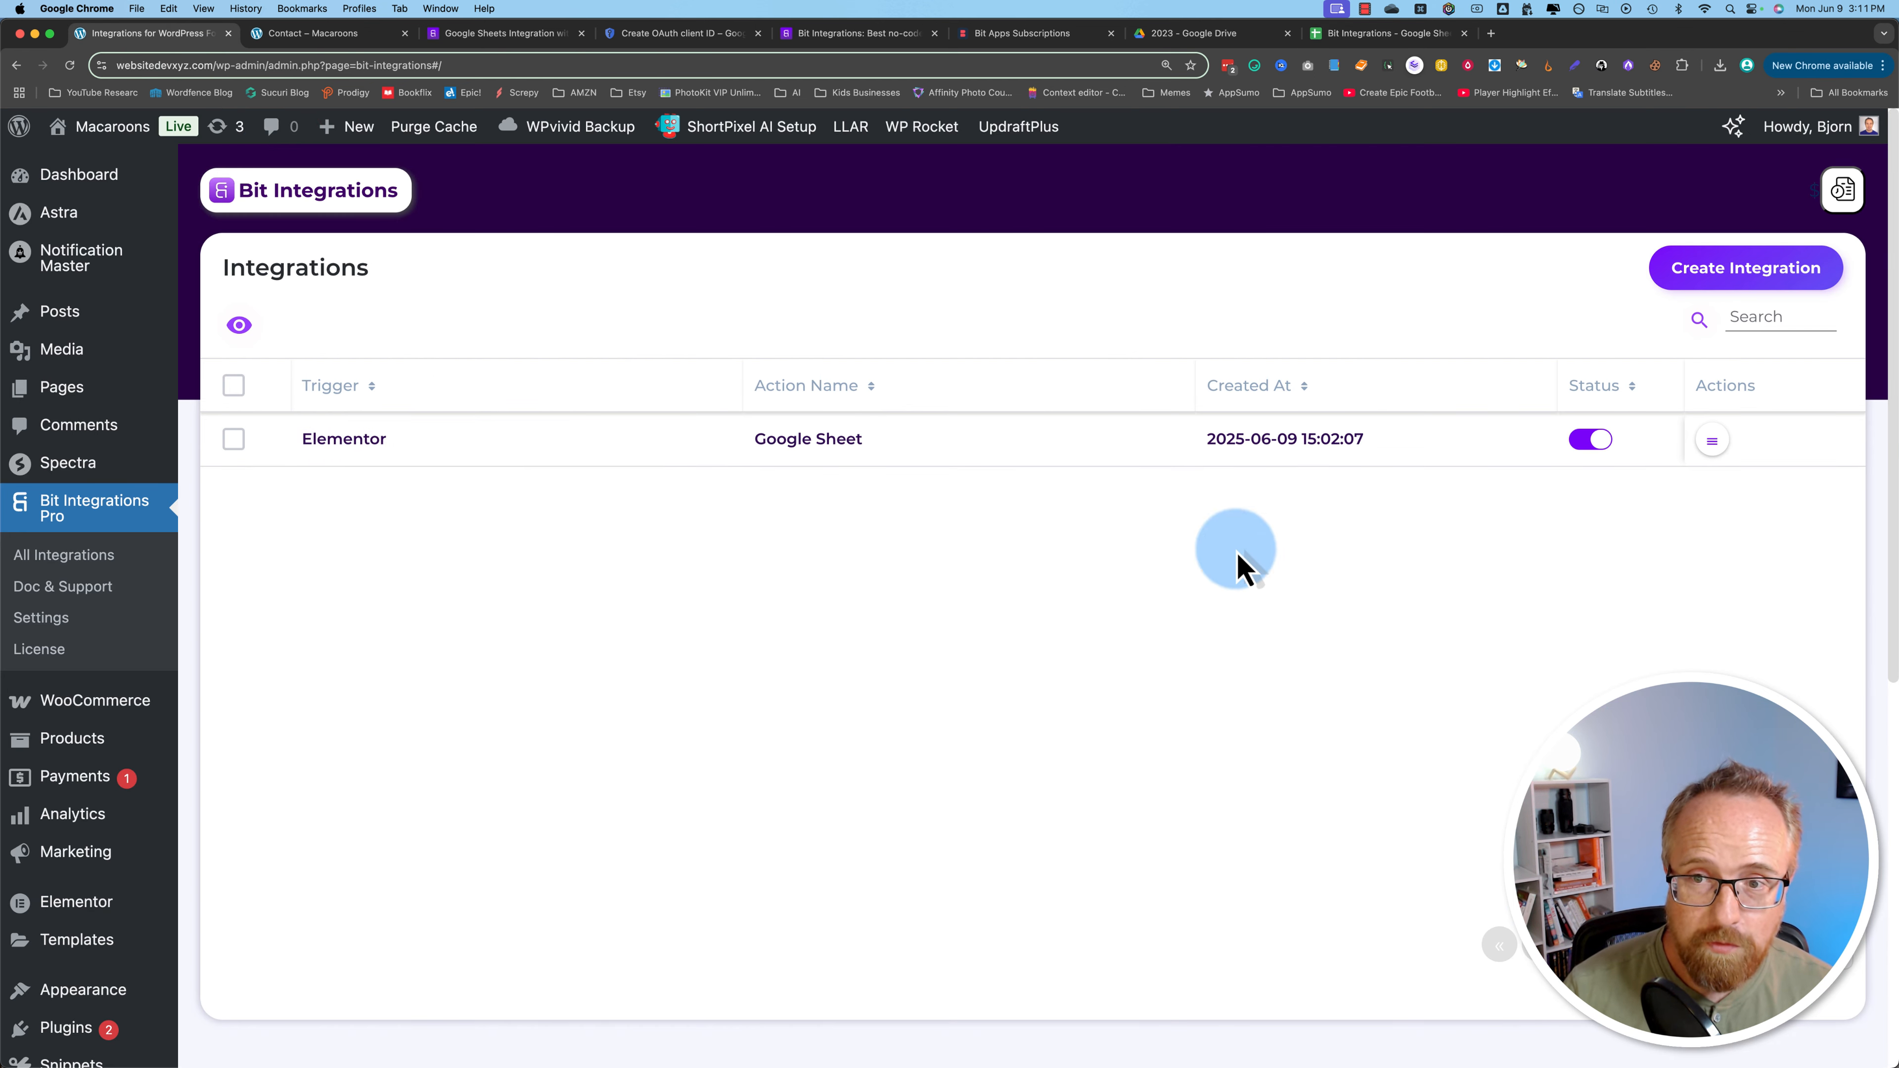
# Step: Clone the Google Sheet integration, then open the original integration for editing
pyautogui.click(1713, 440)
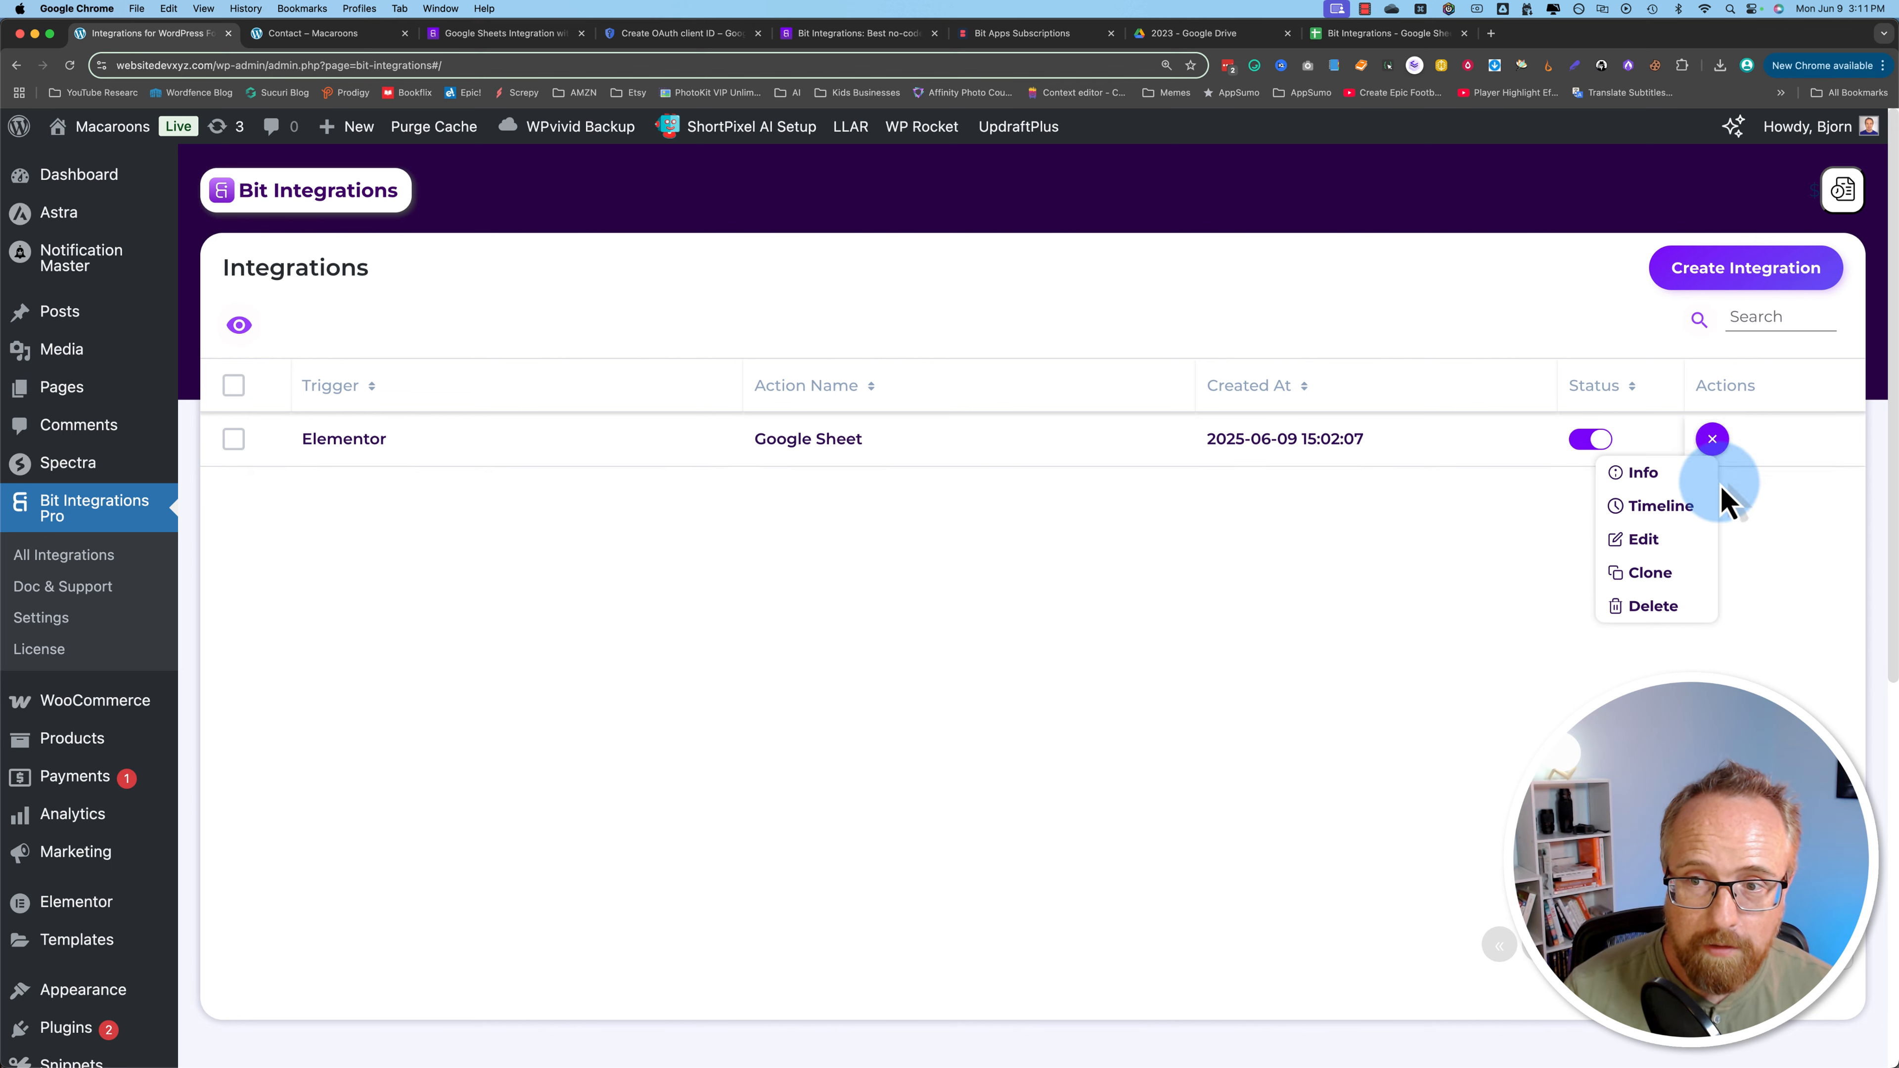
pyautogui.click(1668, 575)
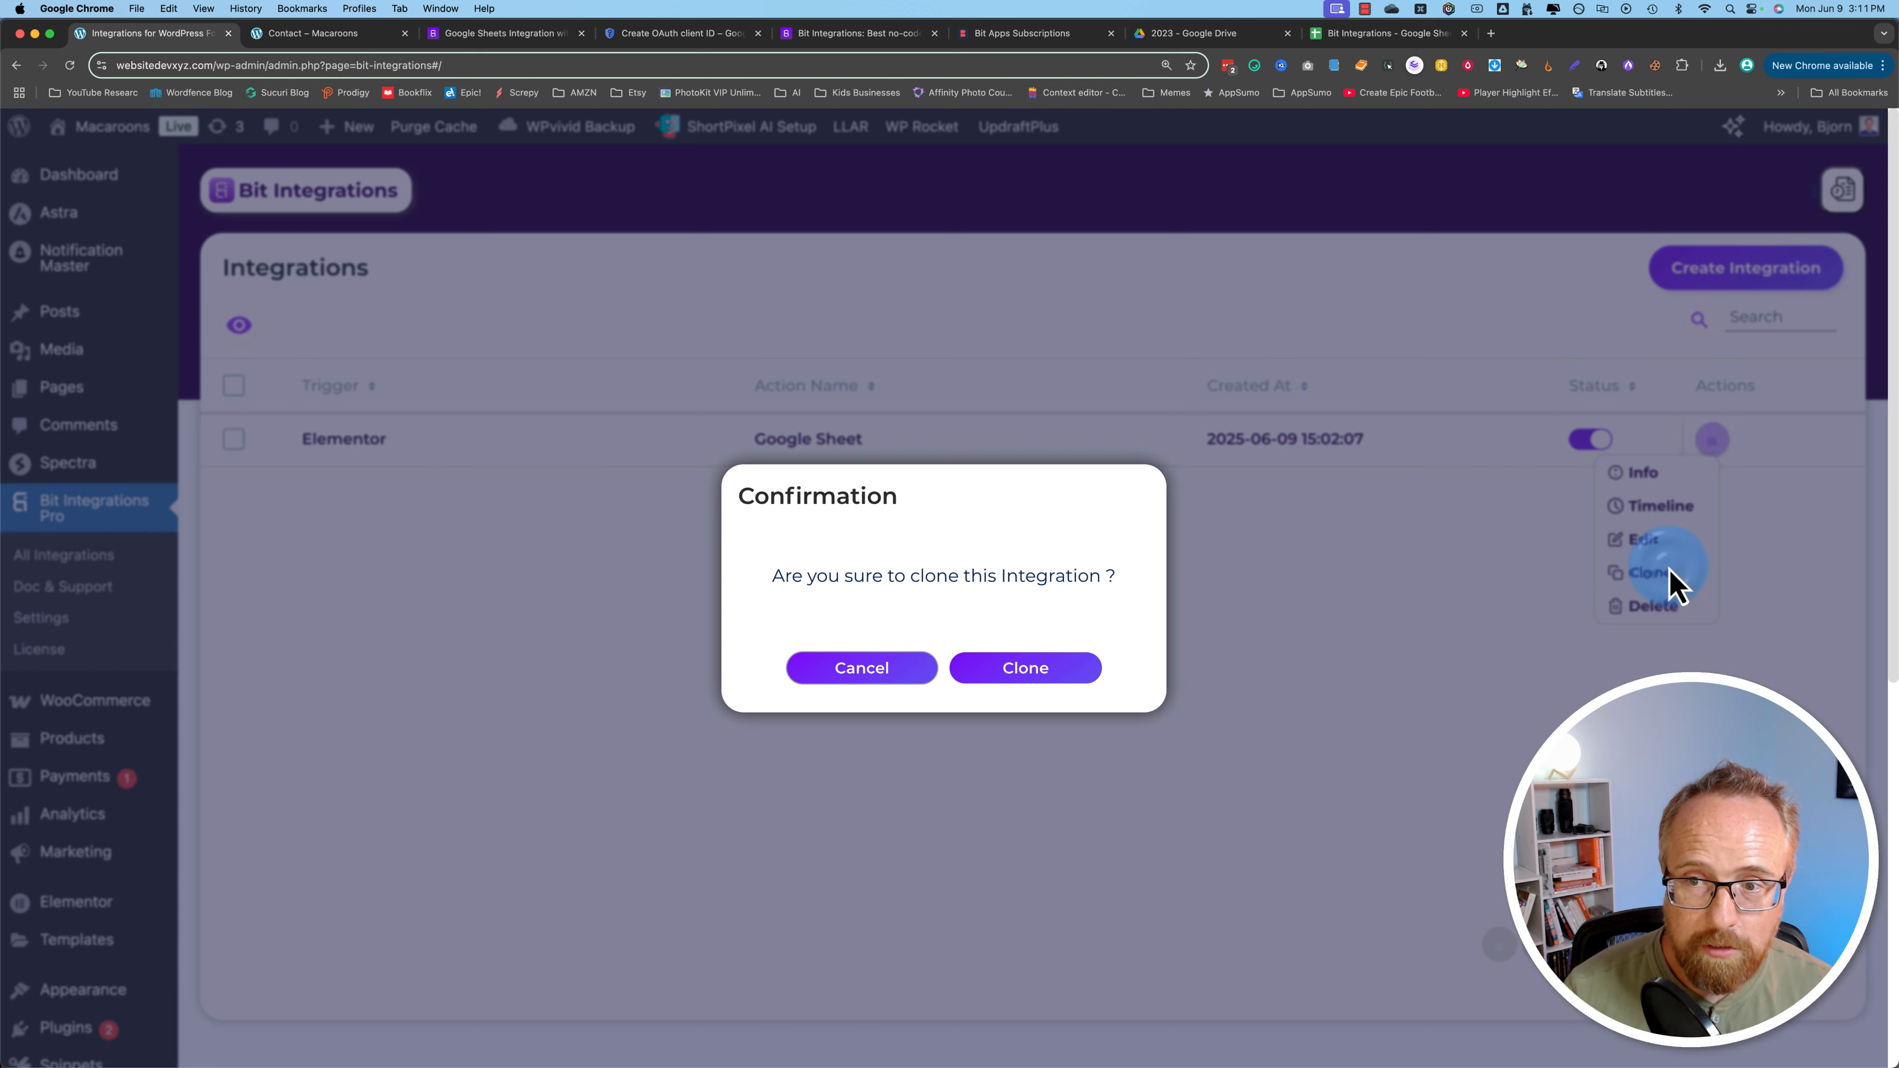
pyautogui.click(1051, 677)
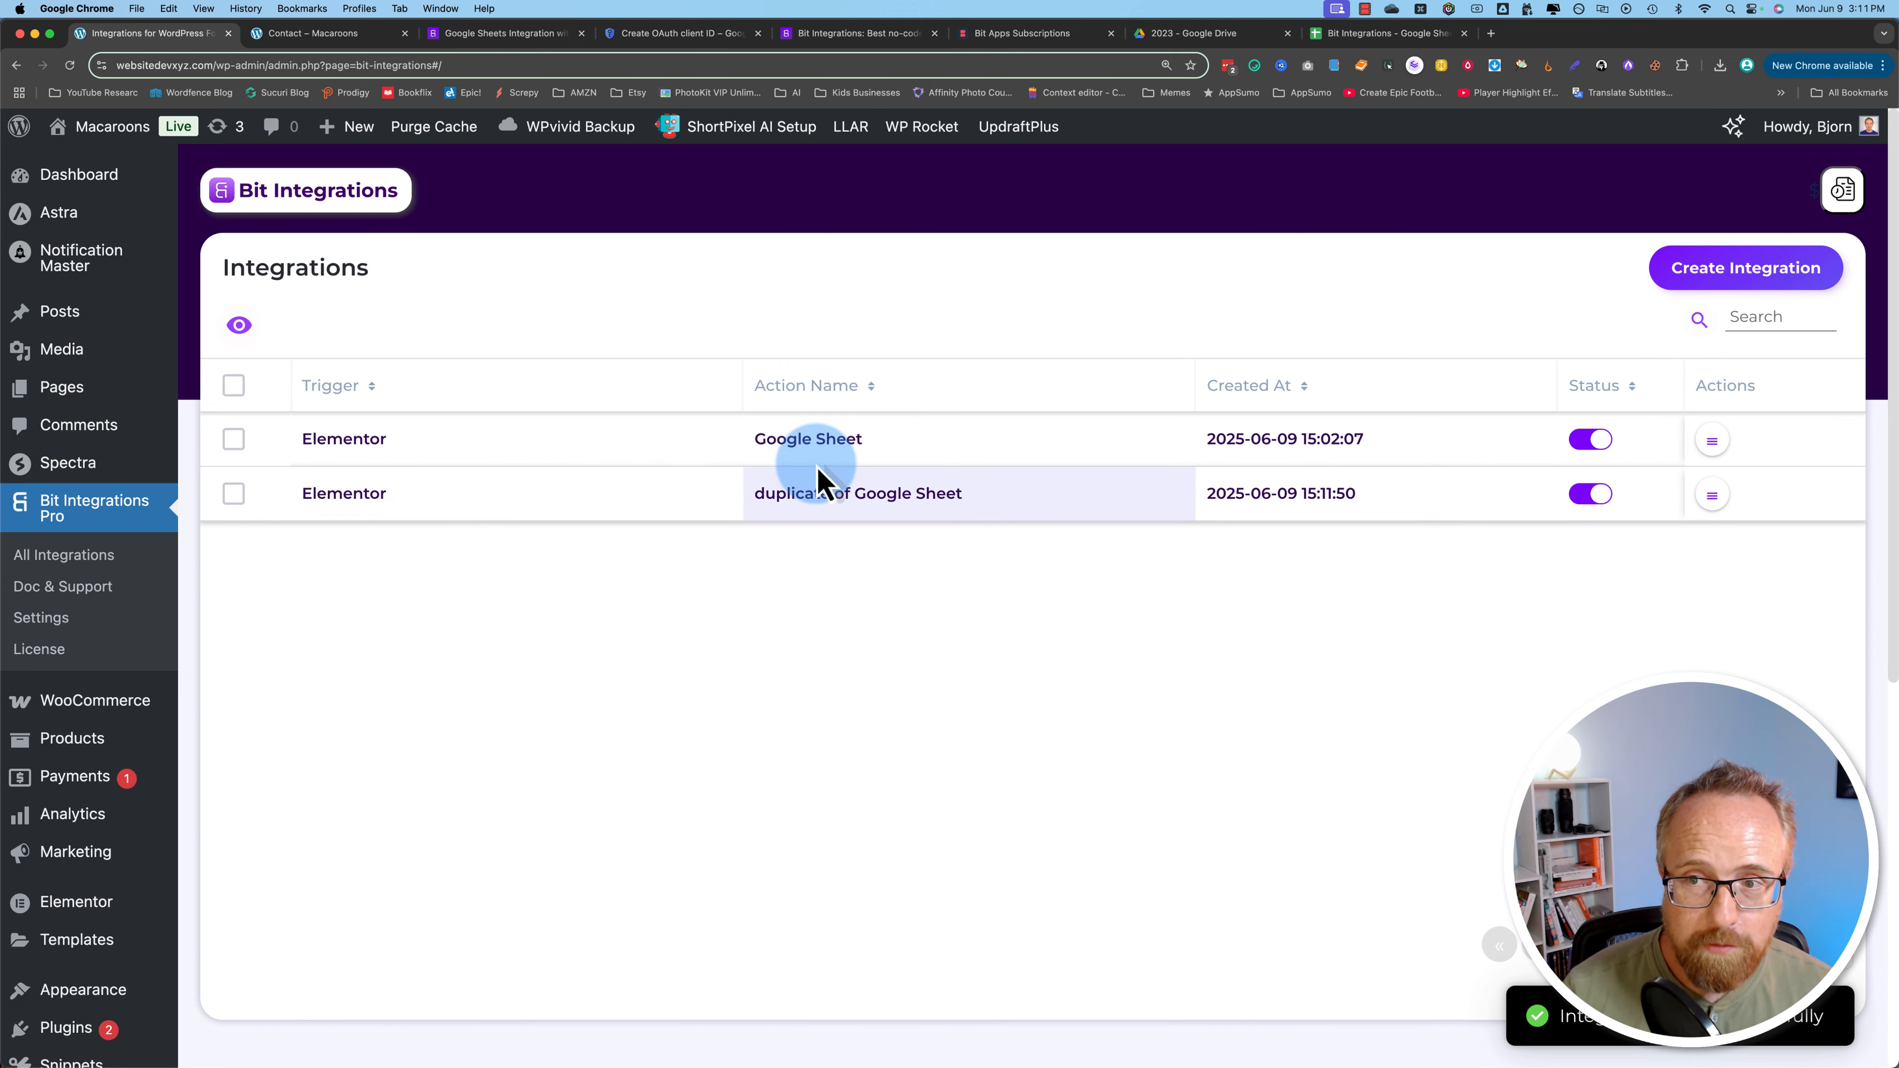
pyautogui.click(1713, 441)
pyautogui.click(1649, 539)
# Step: Enable conditional logic with a 'Form Id (d96d579) equals' condition and start entering its value
pyautogui.scroll(-10, 212, 678)
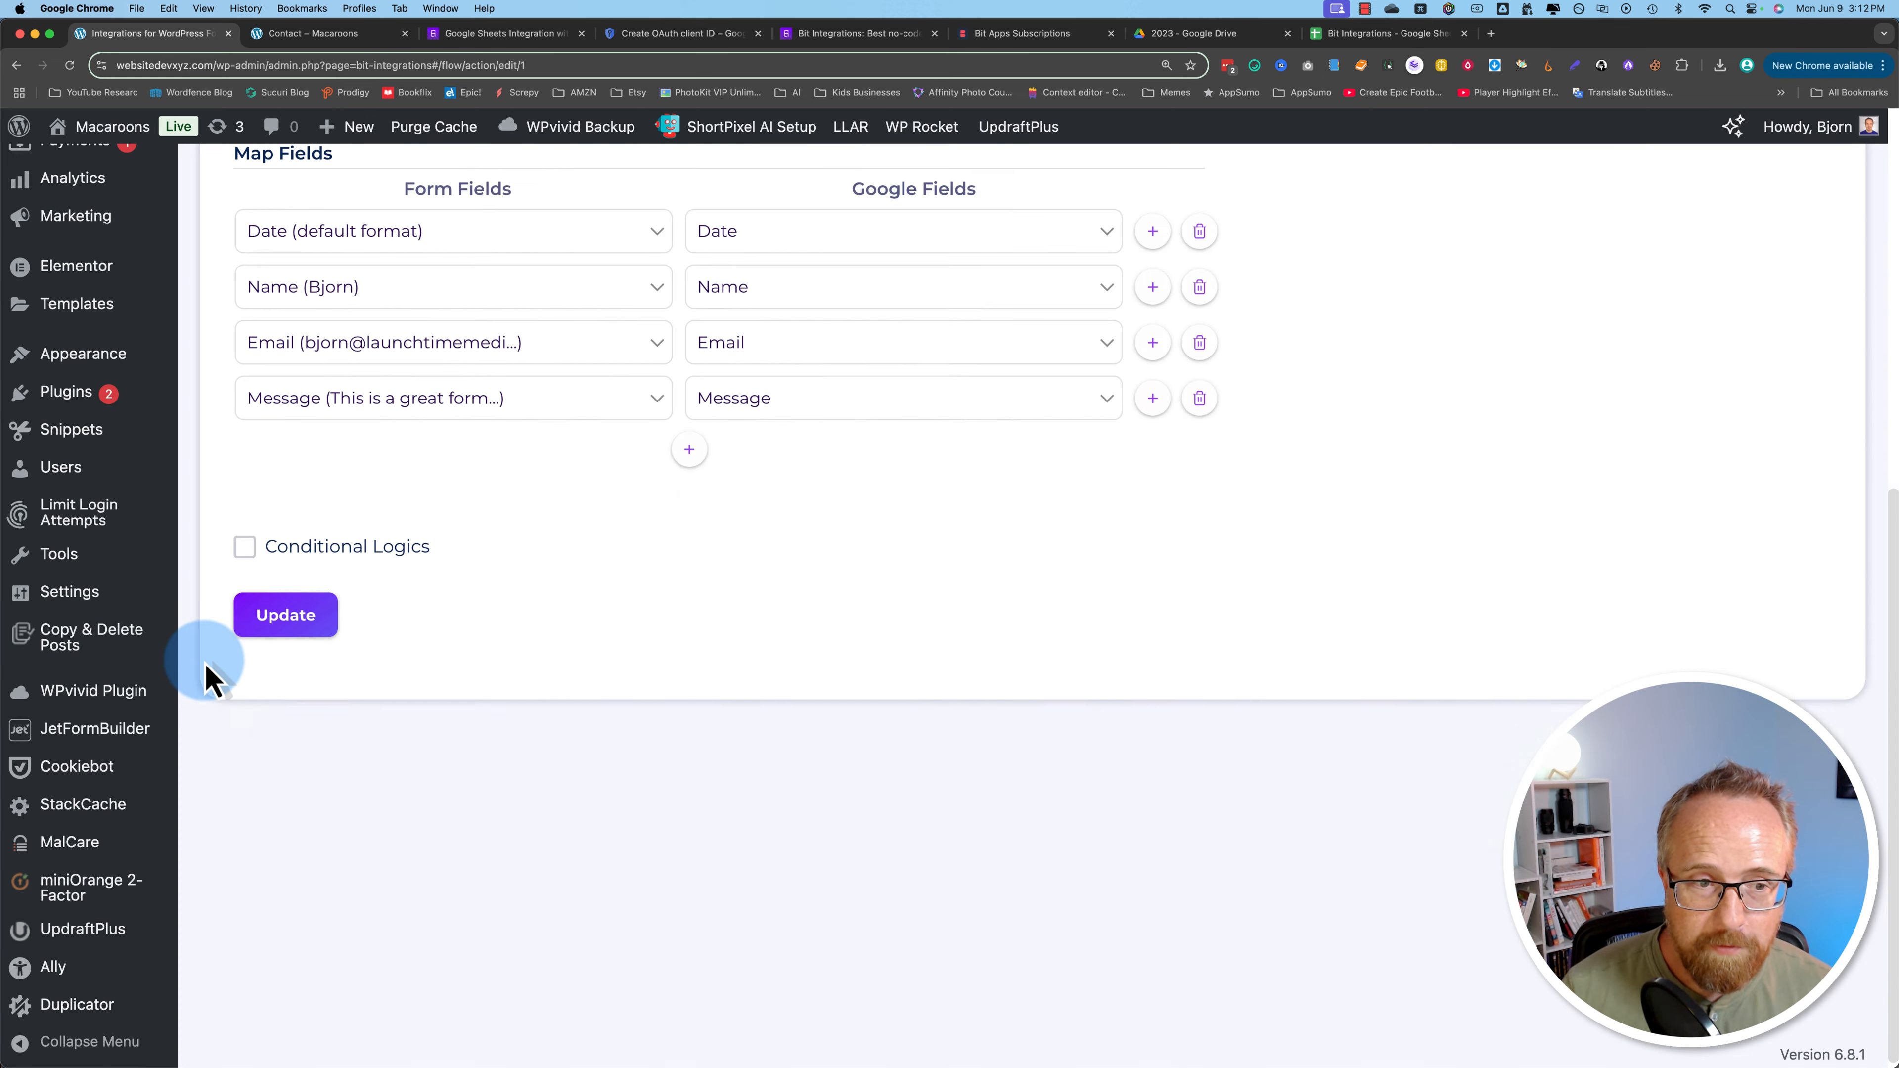
pyautogui.click(244, 577)
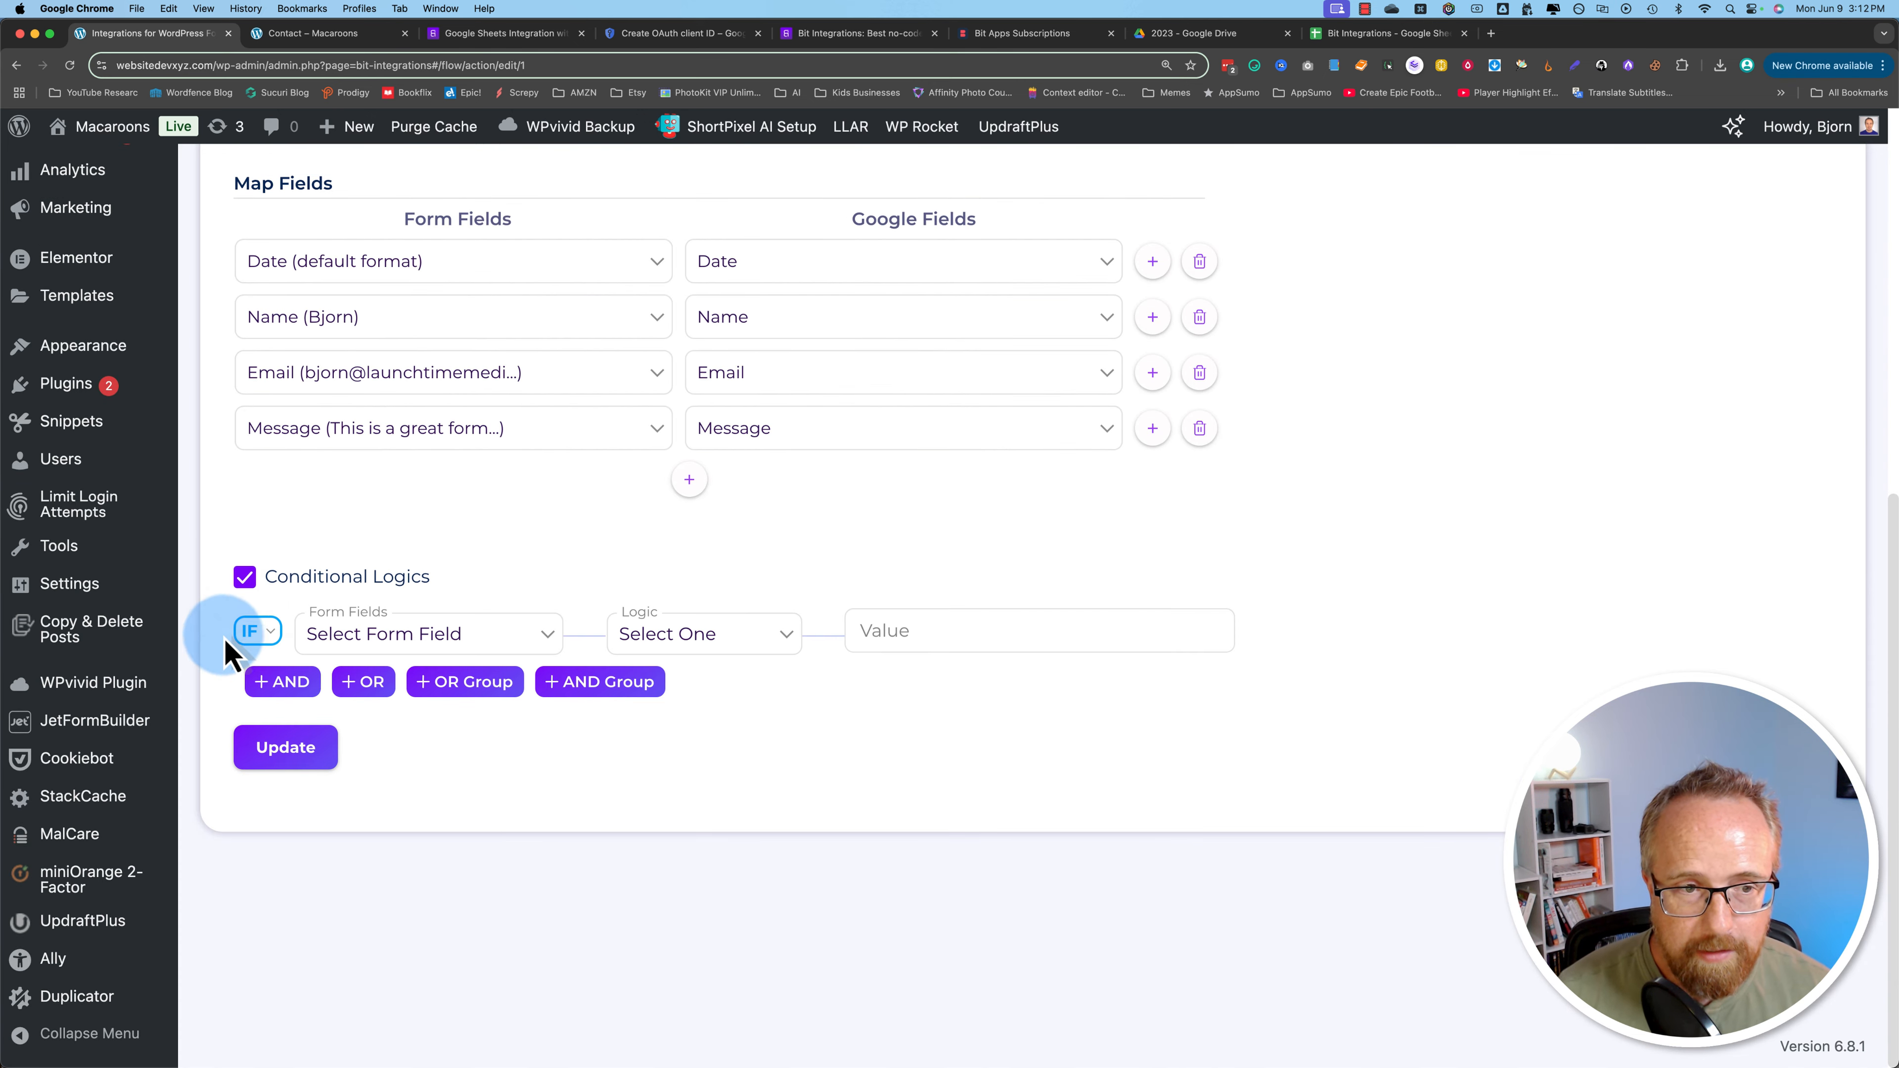
pyautogui.click(352, 637)
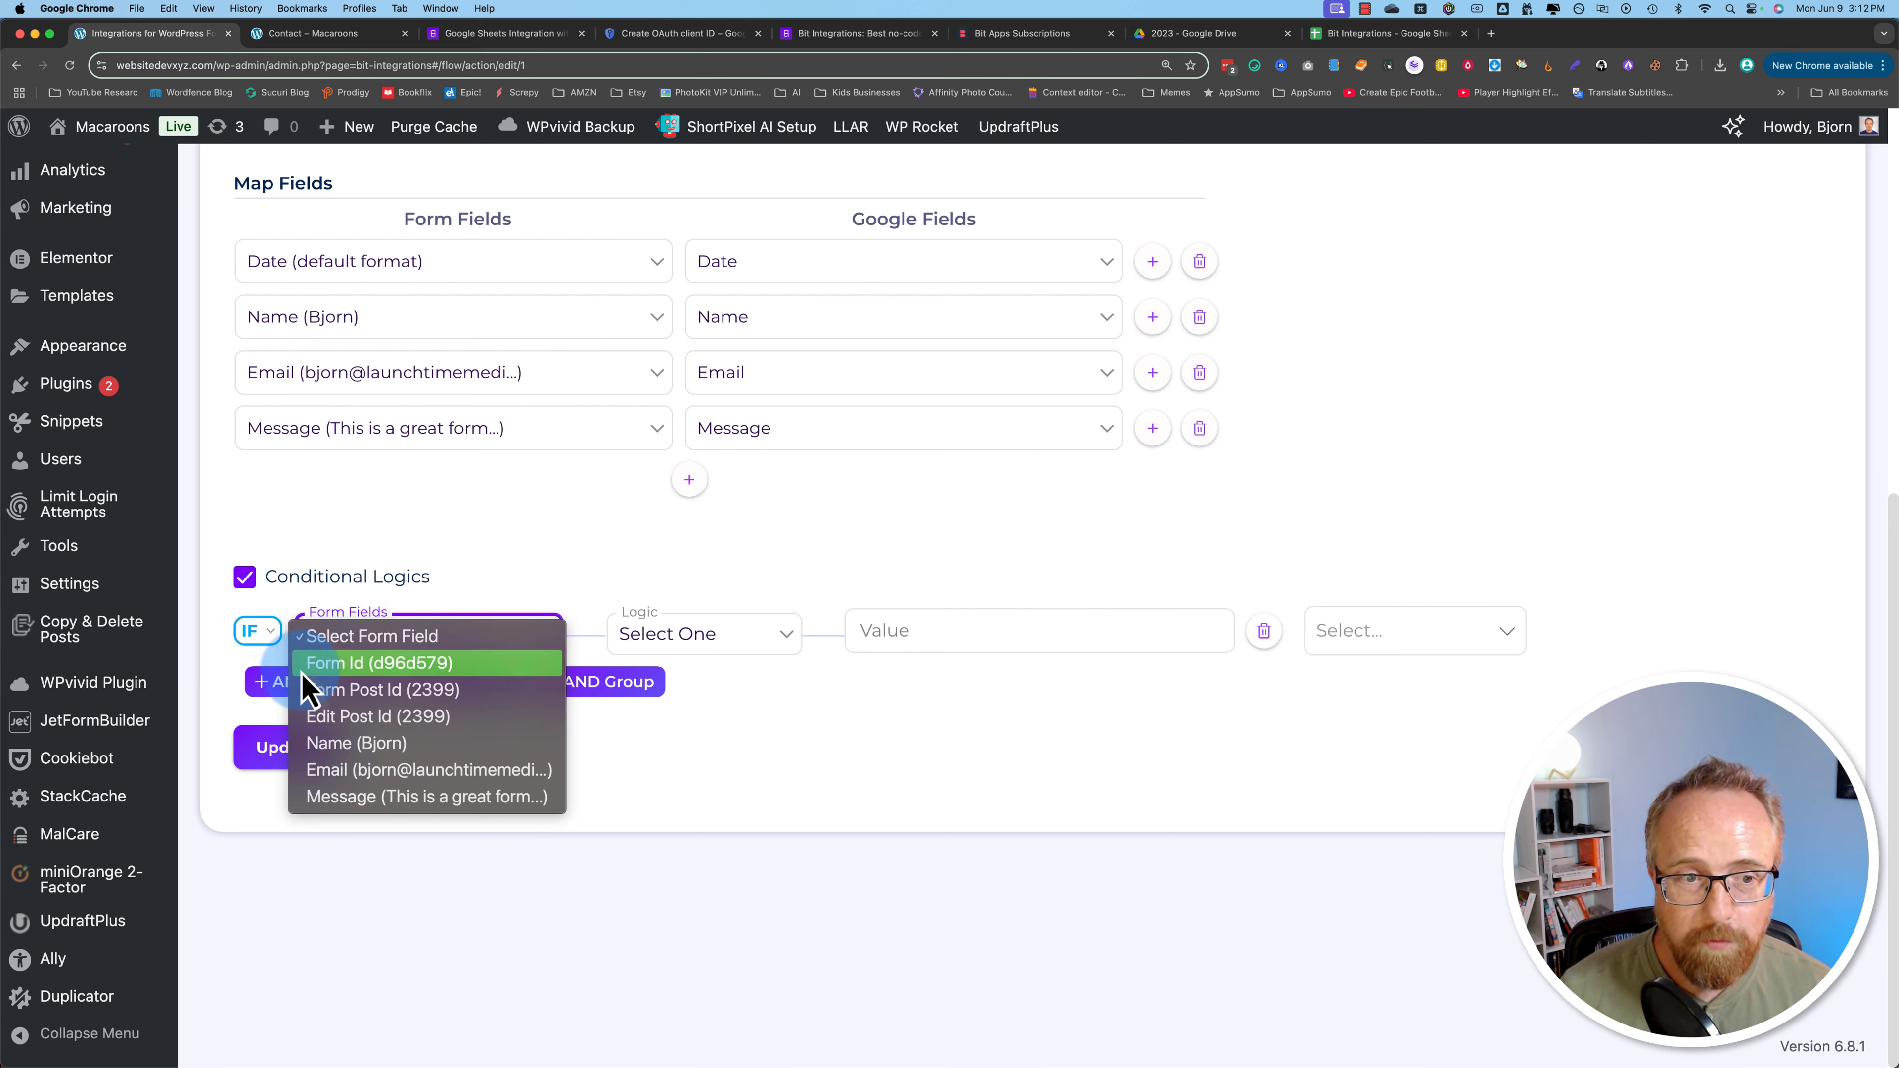
pyautogui.click(384, 666)
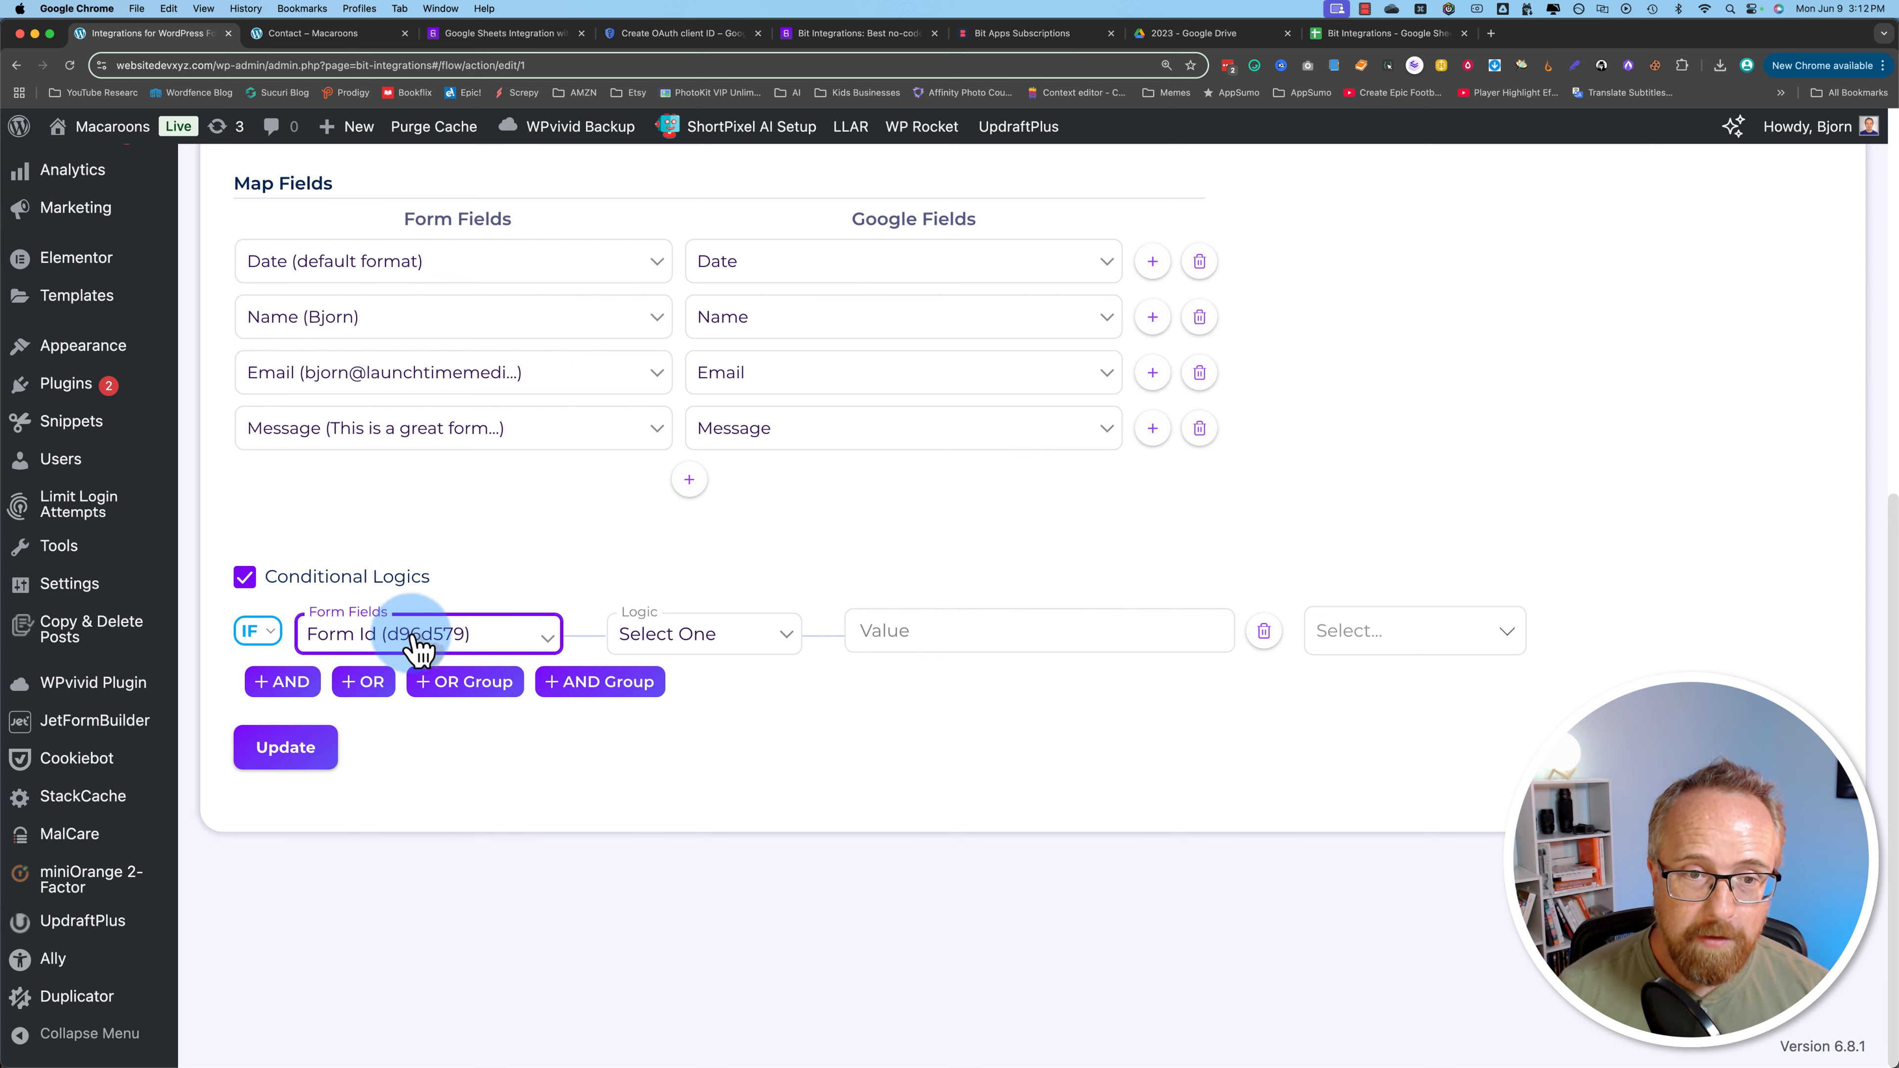
pyautogui.click(742, 663)
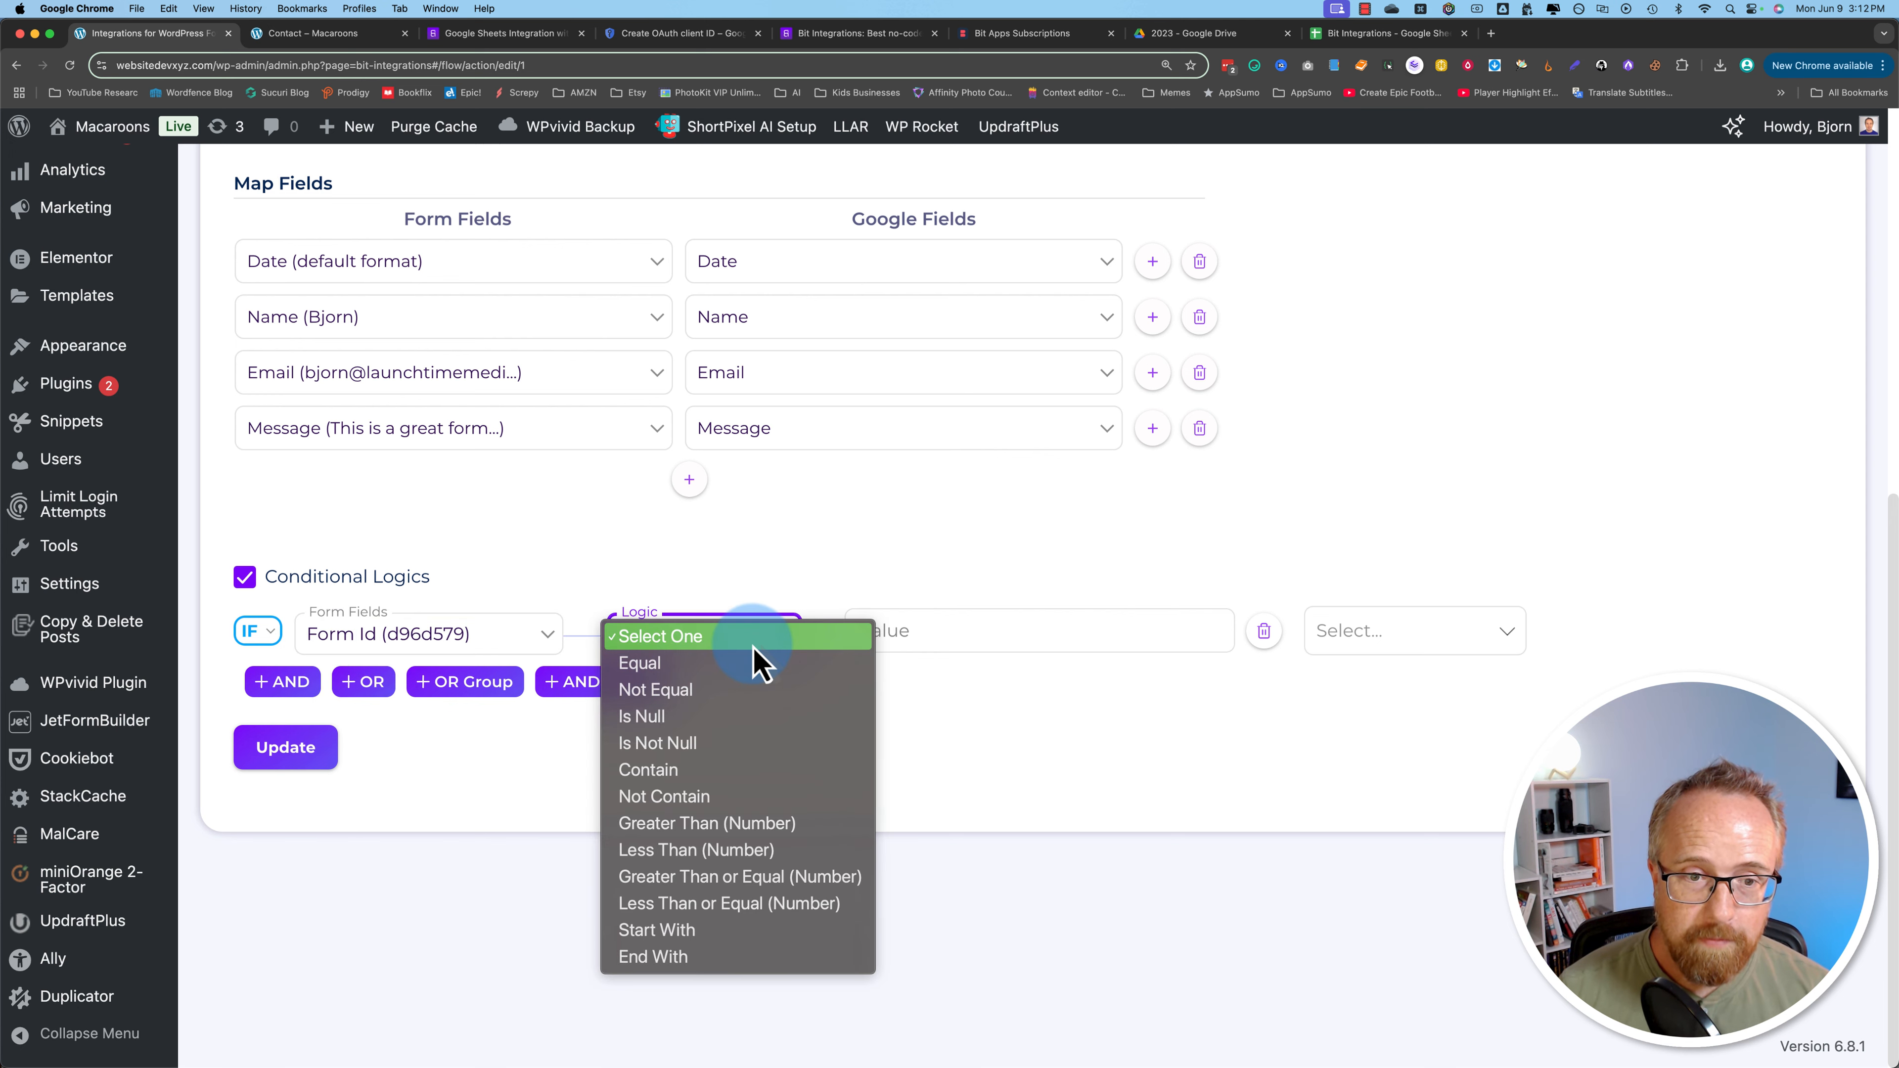
pyautogui.click(677, 666)
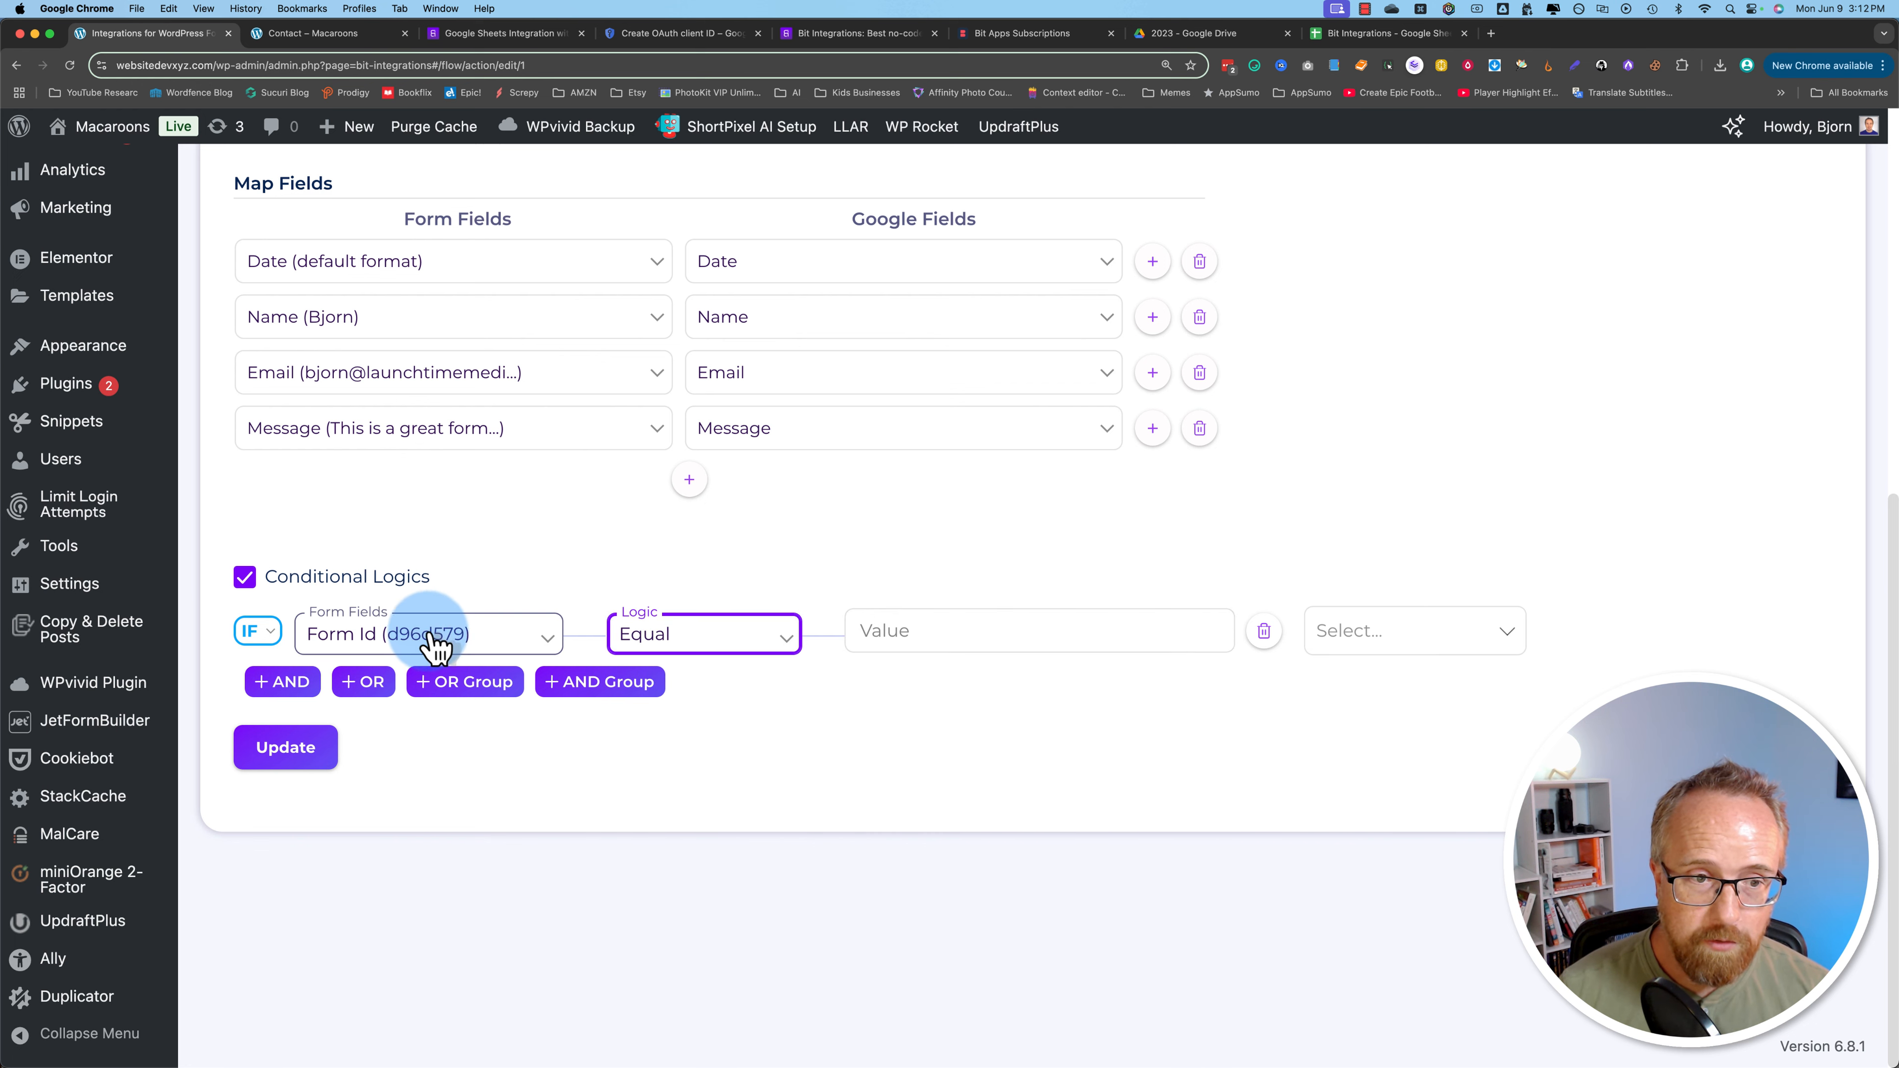
pyautogui.click(891, 632)
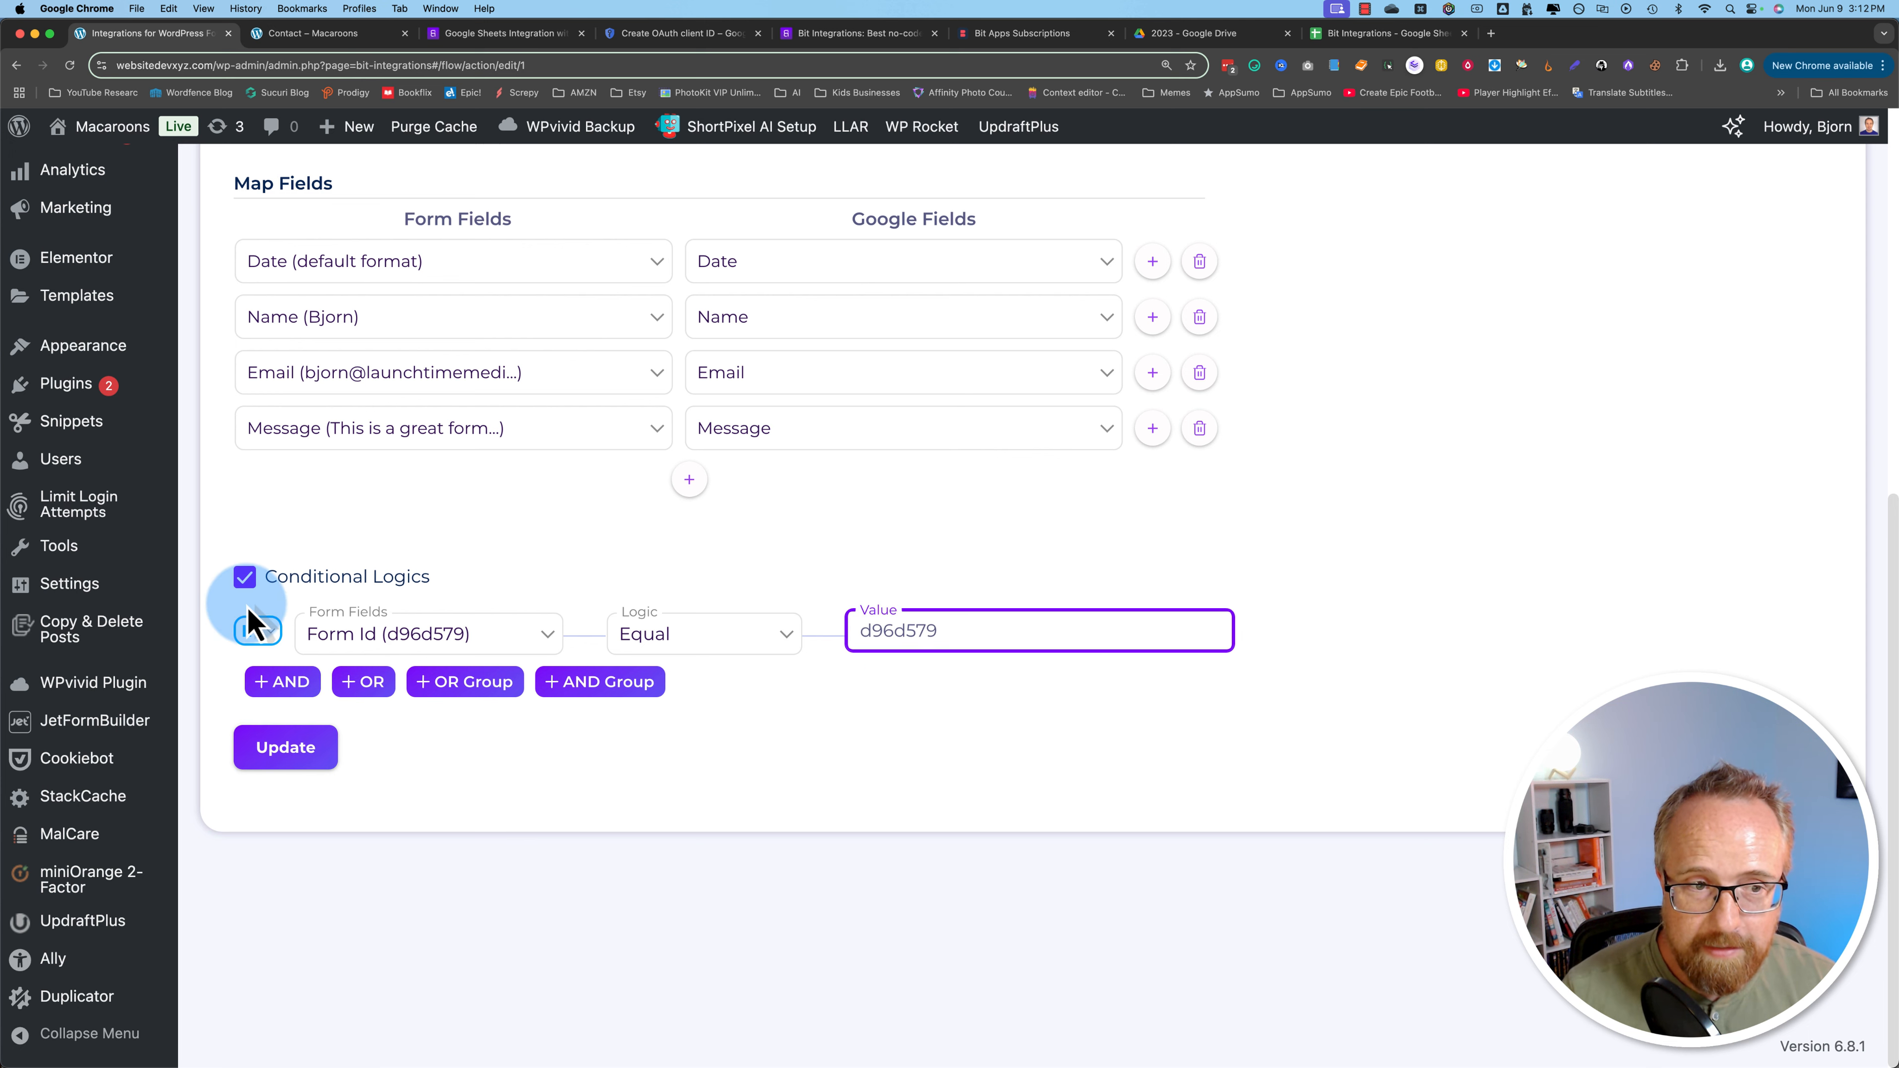
# Step: Leave the integration settings for the All Integrations list
pyautogui.scroll(3, 320, 338)
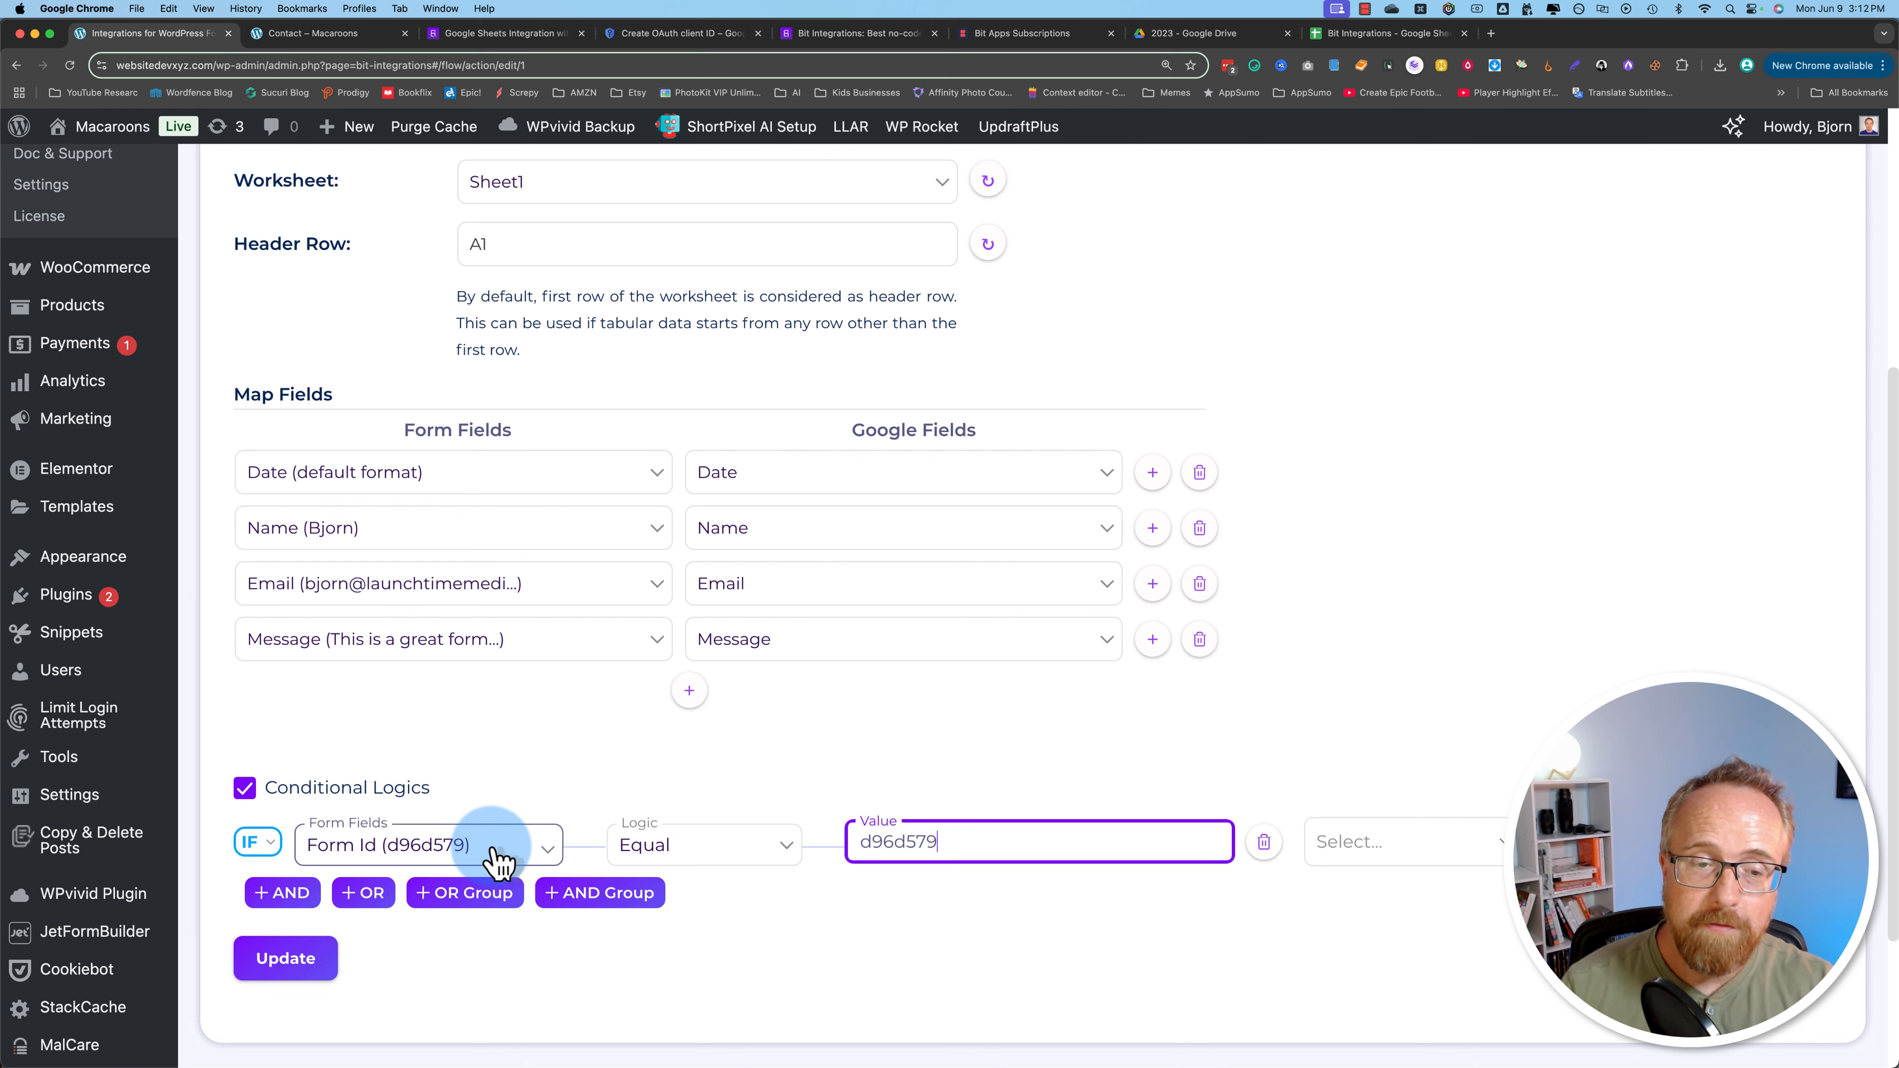
pyautogui.scroll(10, 601, 797)
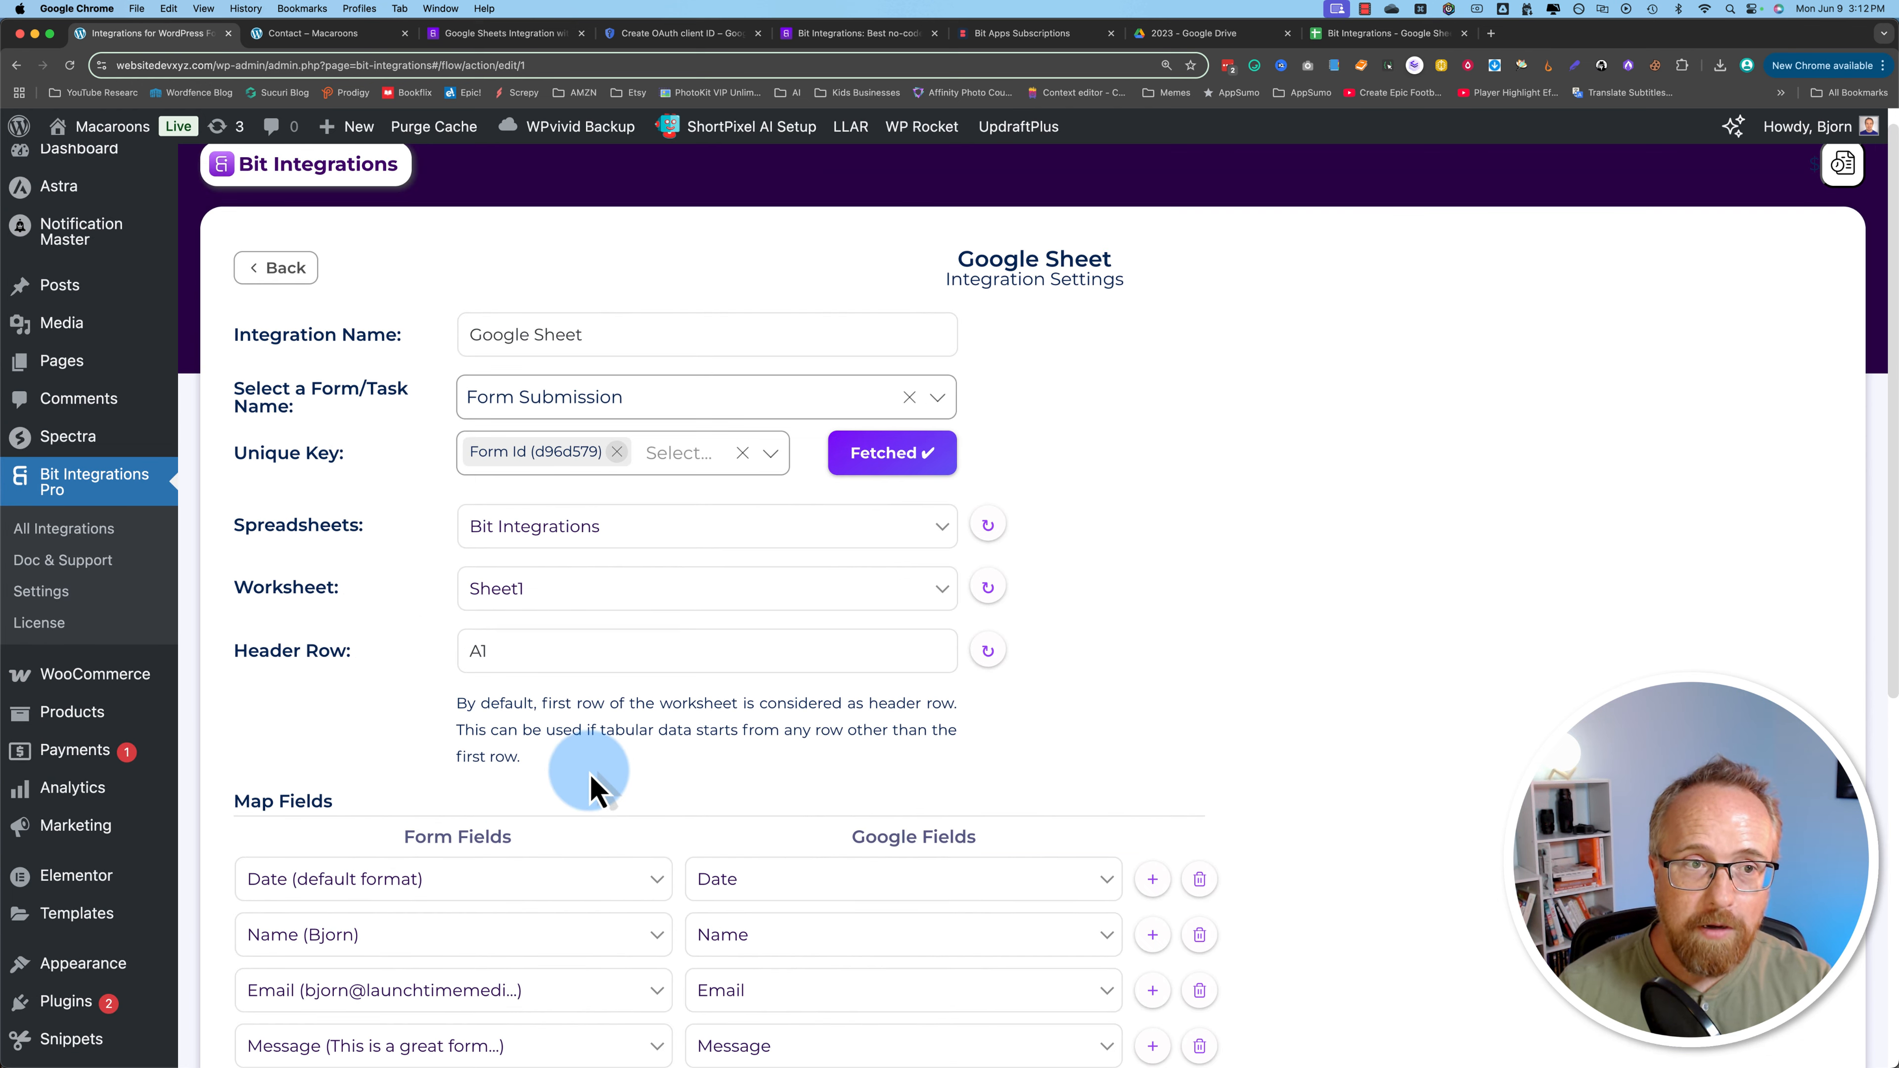
pyautogui.click(66, 529)
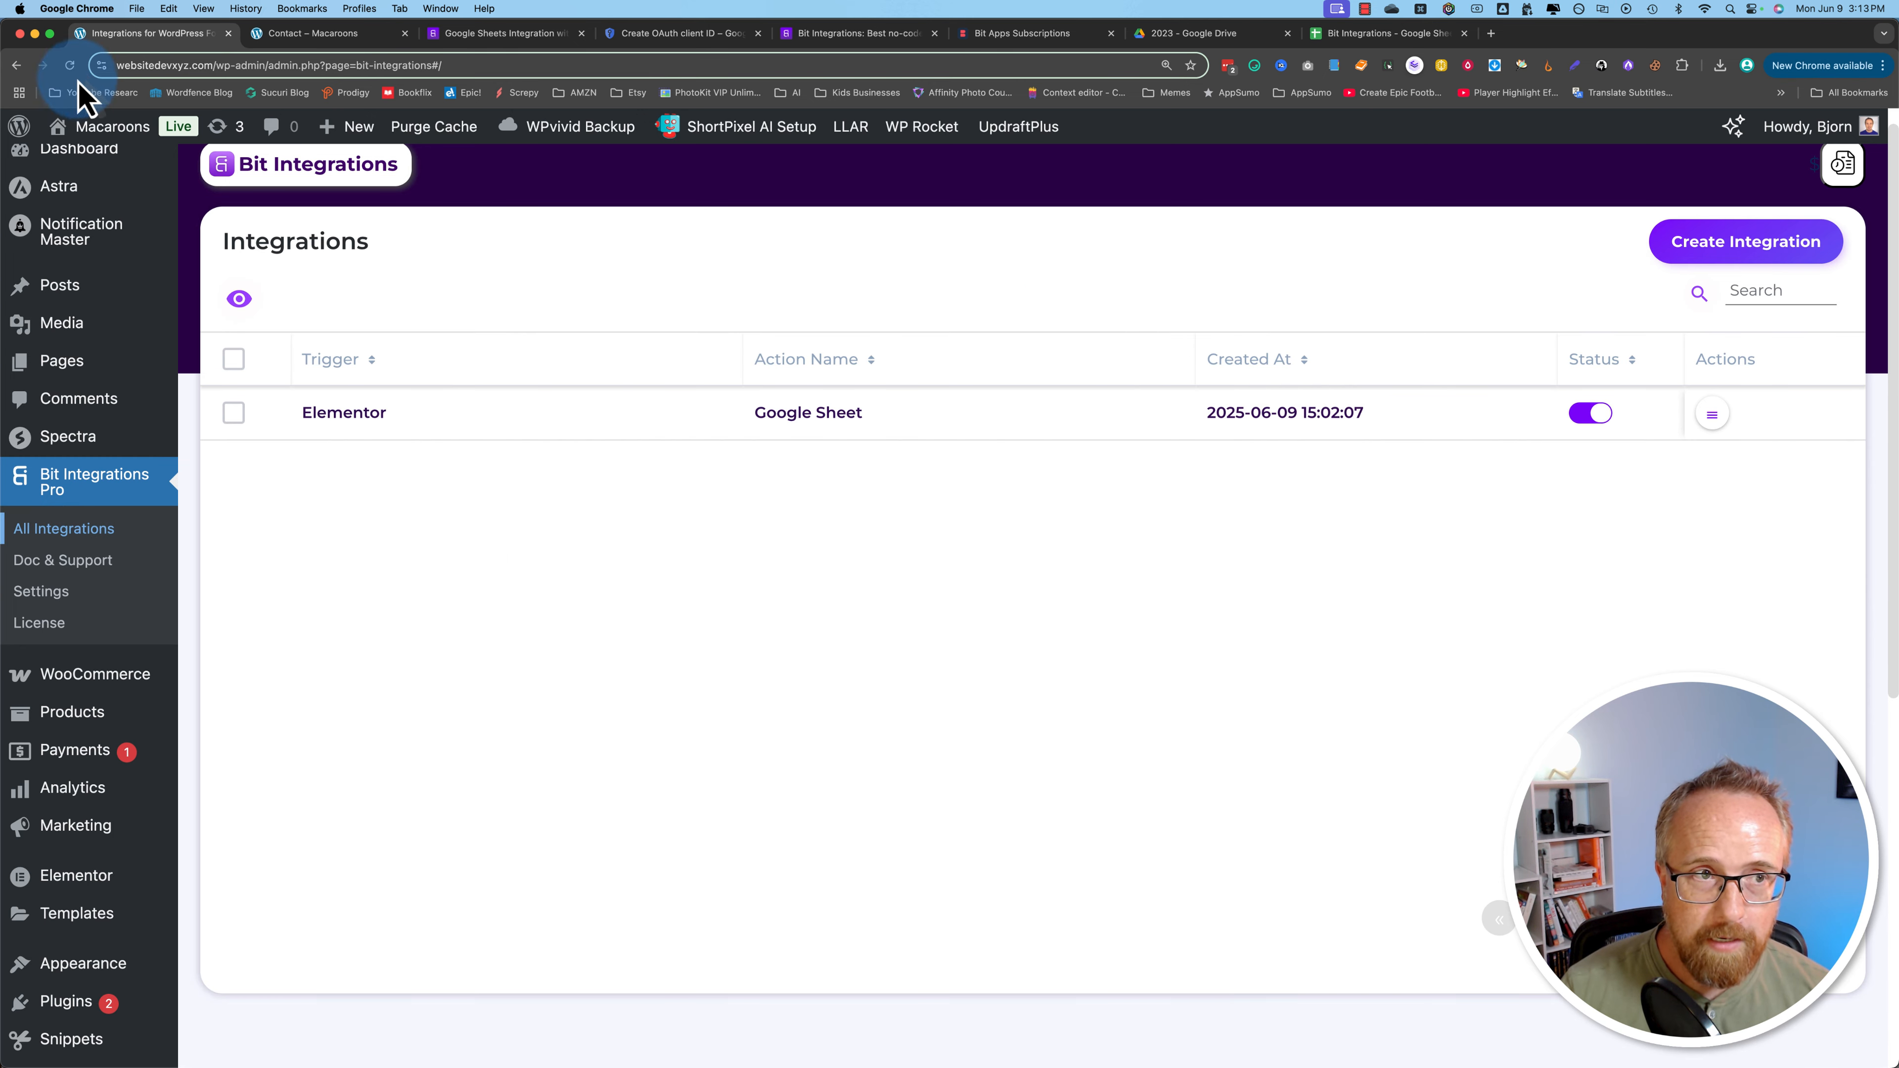
# Step: Reload the Integrations list so the 'duplicate of Google Sheet' integration appears
pyautogui.click(70, 65)
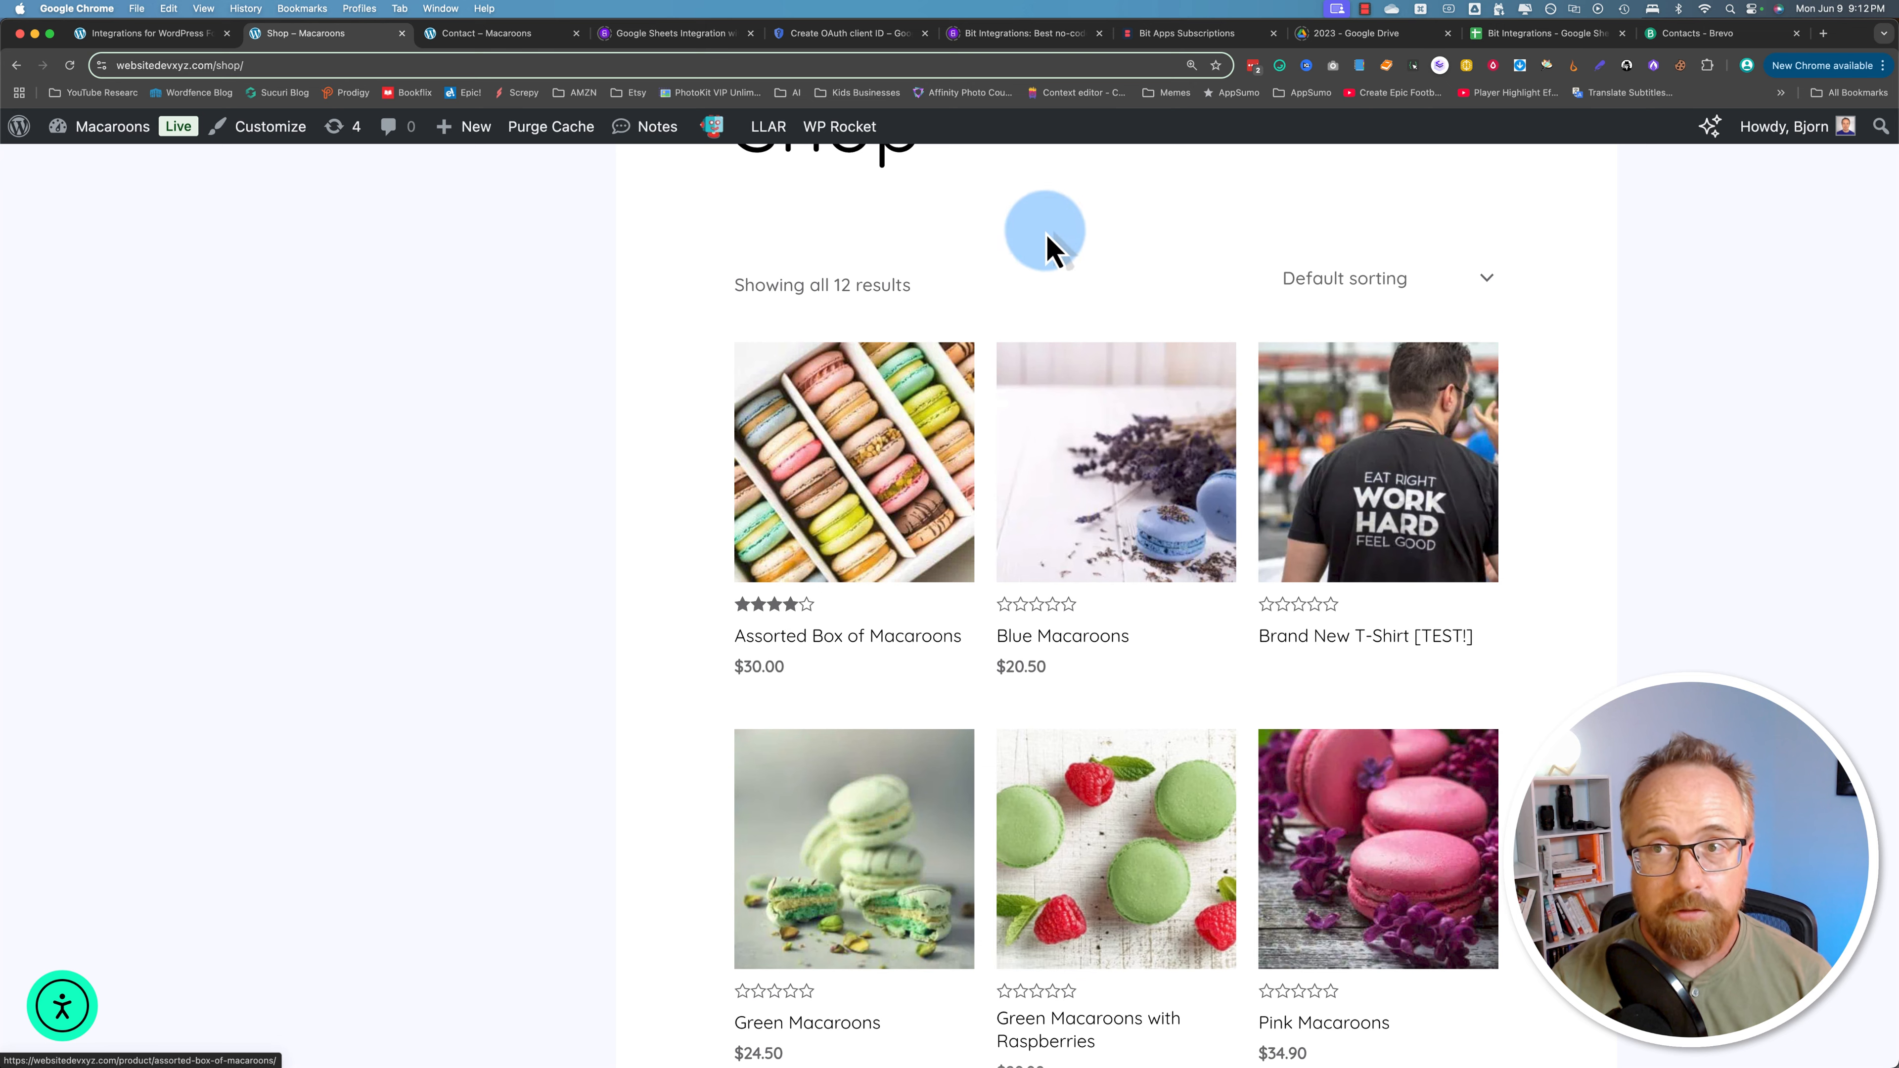
# Step: Look over Brevo's six existing contacts, then return to the Bit Integrations list
pyautogui.click(1718, 33)
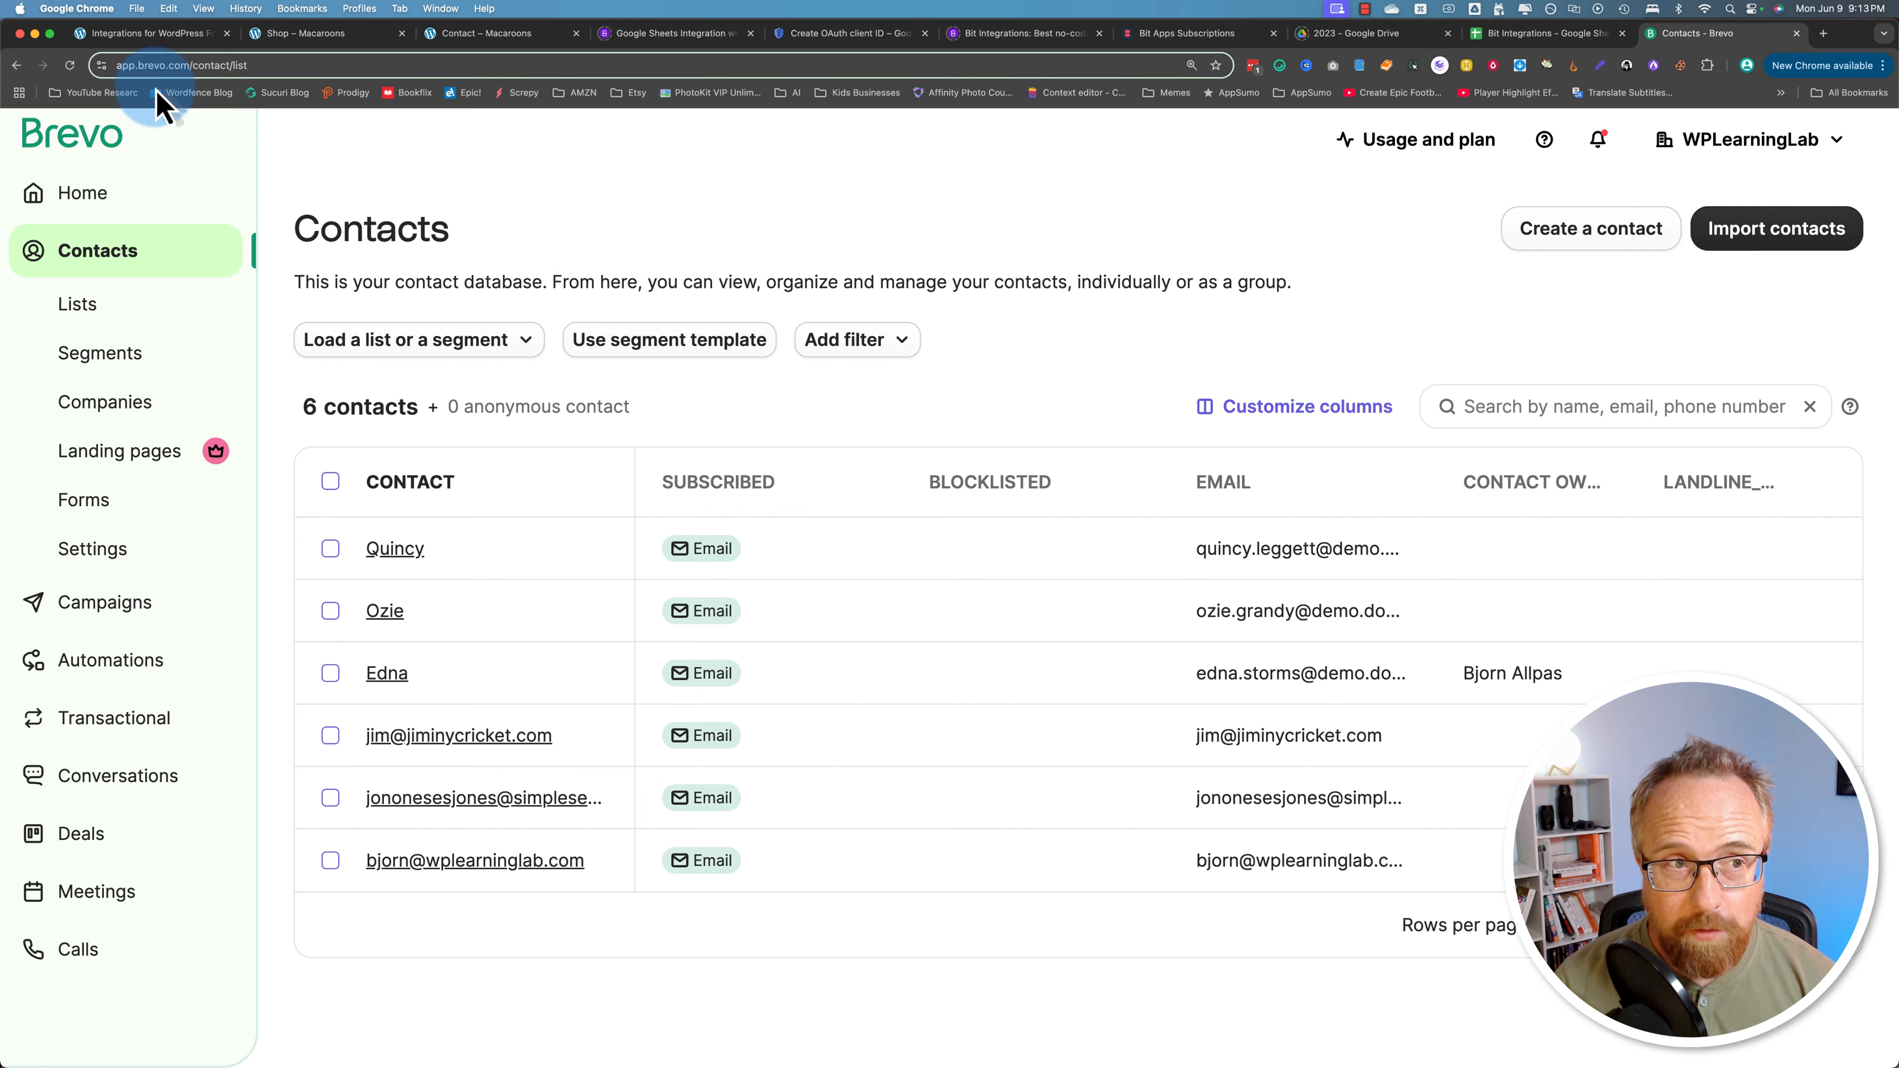
pyautogui.click(142, 33)
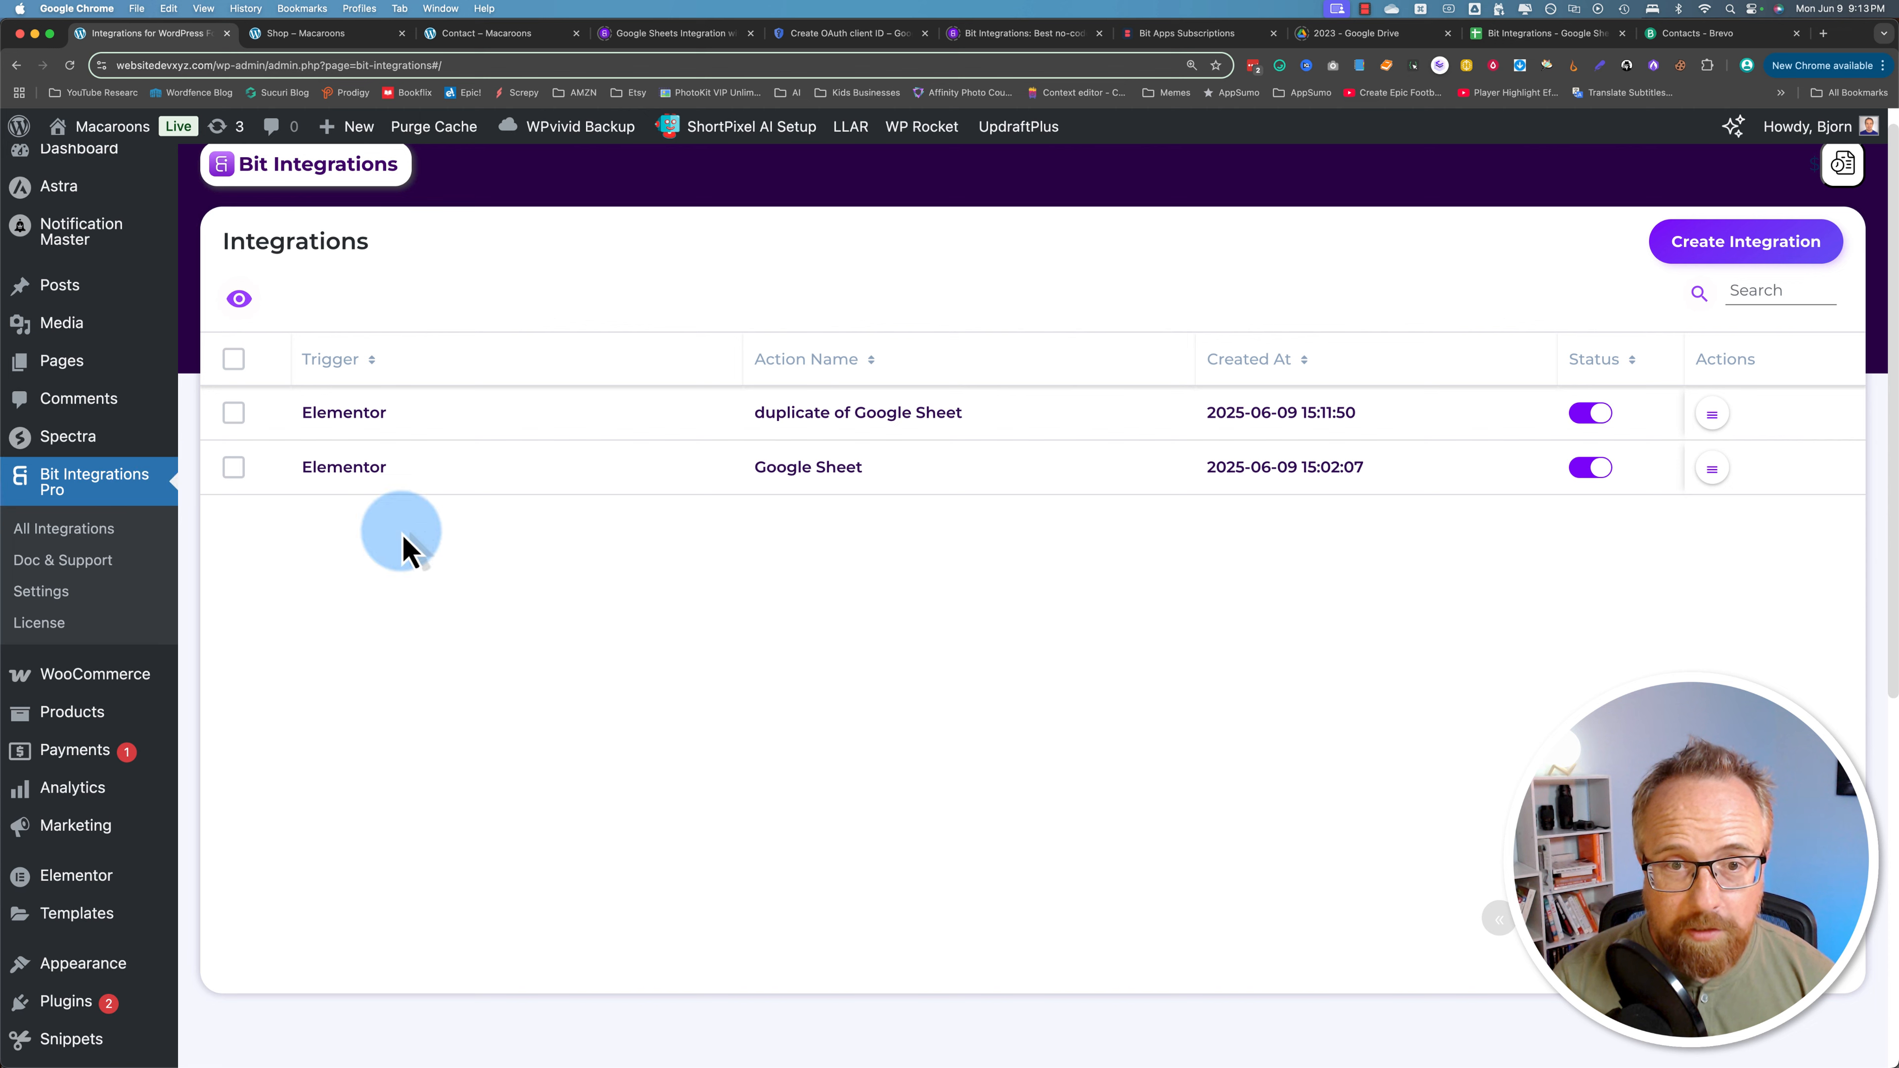
# Step: Start a new integration and pick WooCommerce as the trigger app
pyautogui.click(1709, 257)
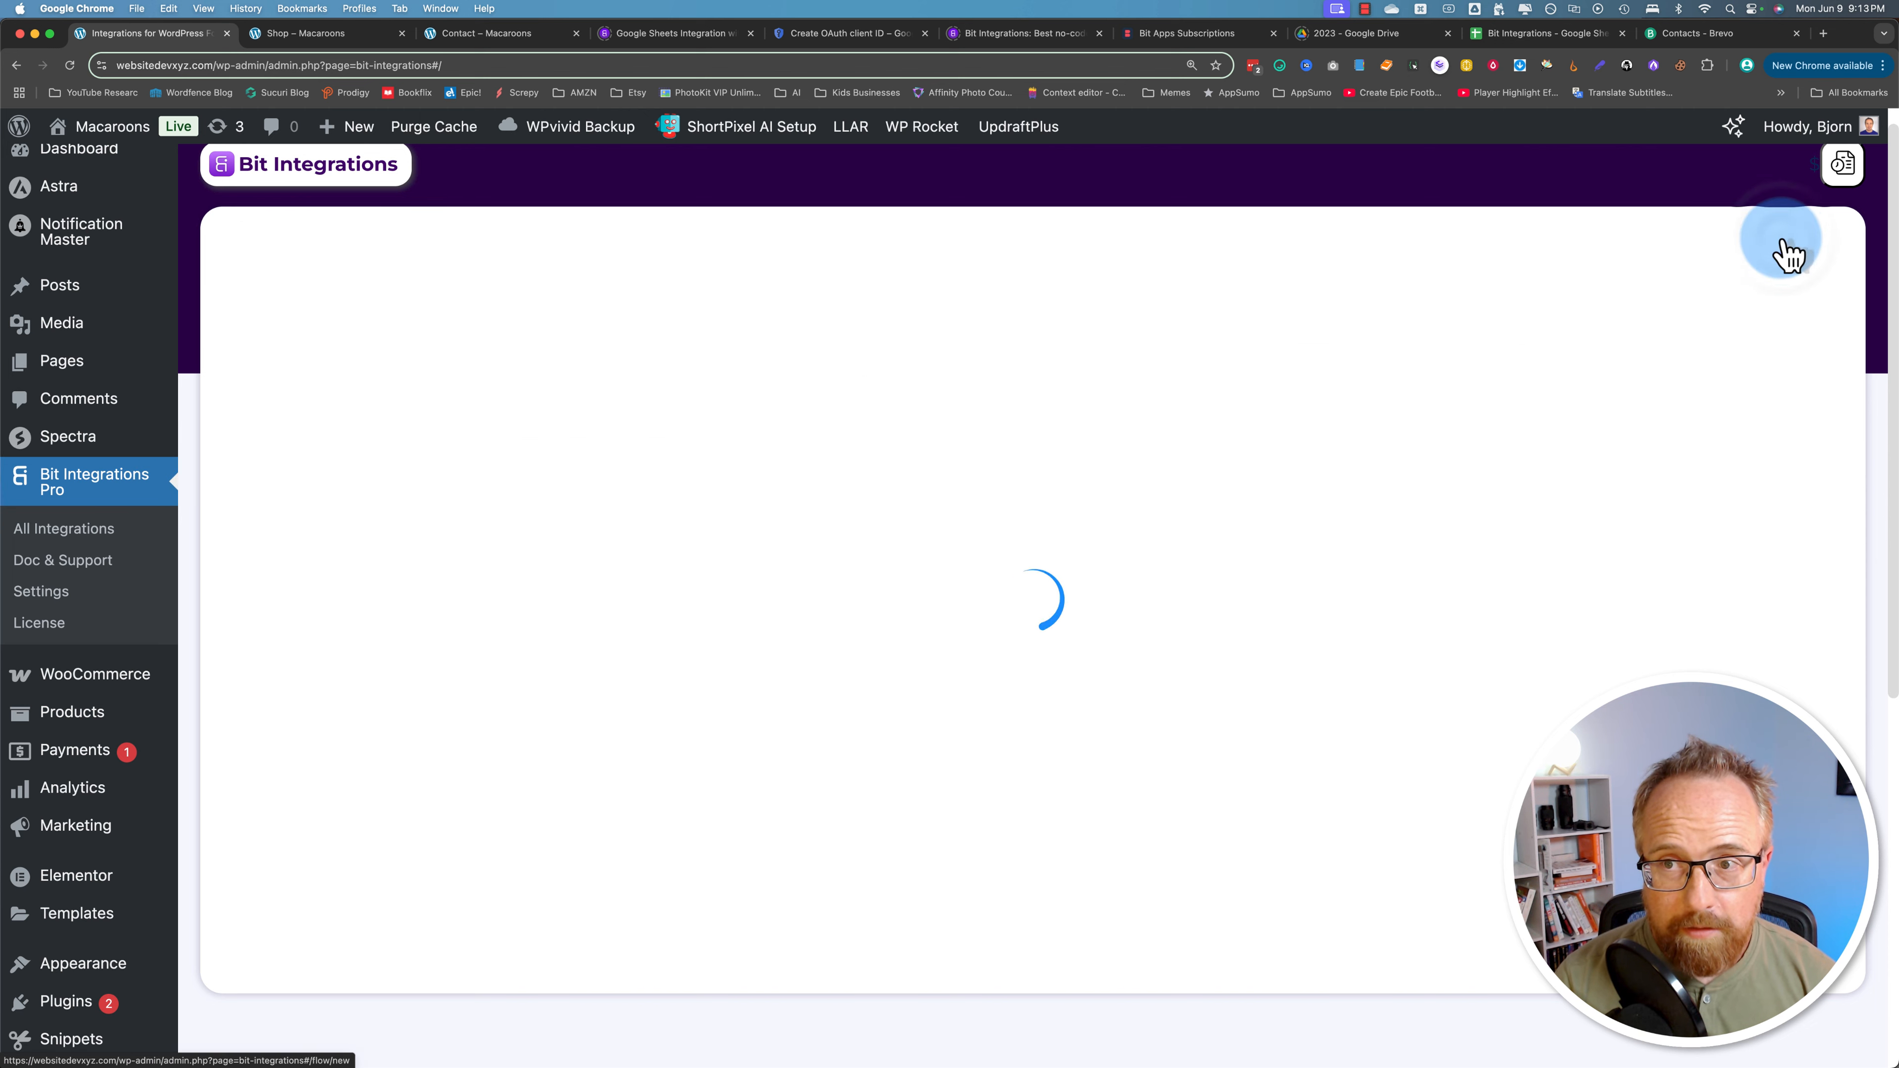
pyautogui.write('woocom')
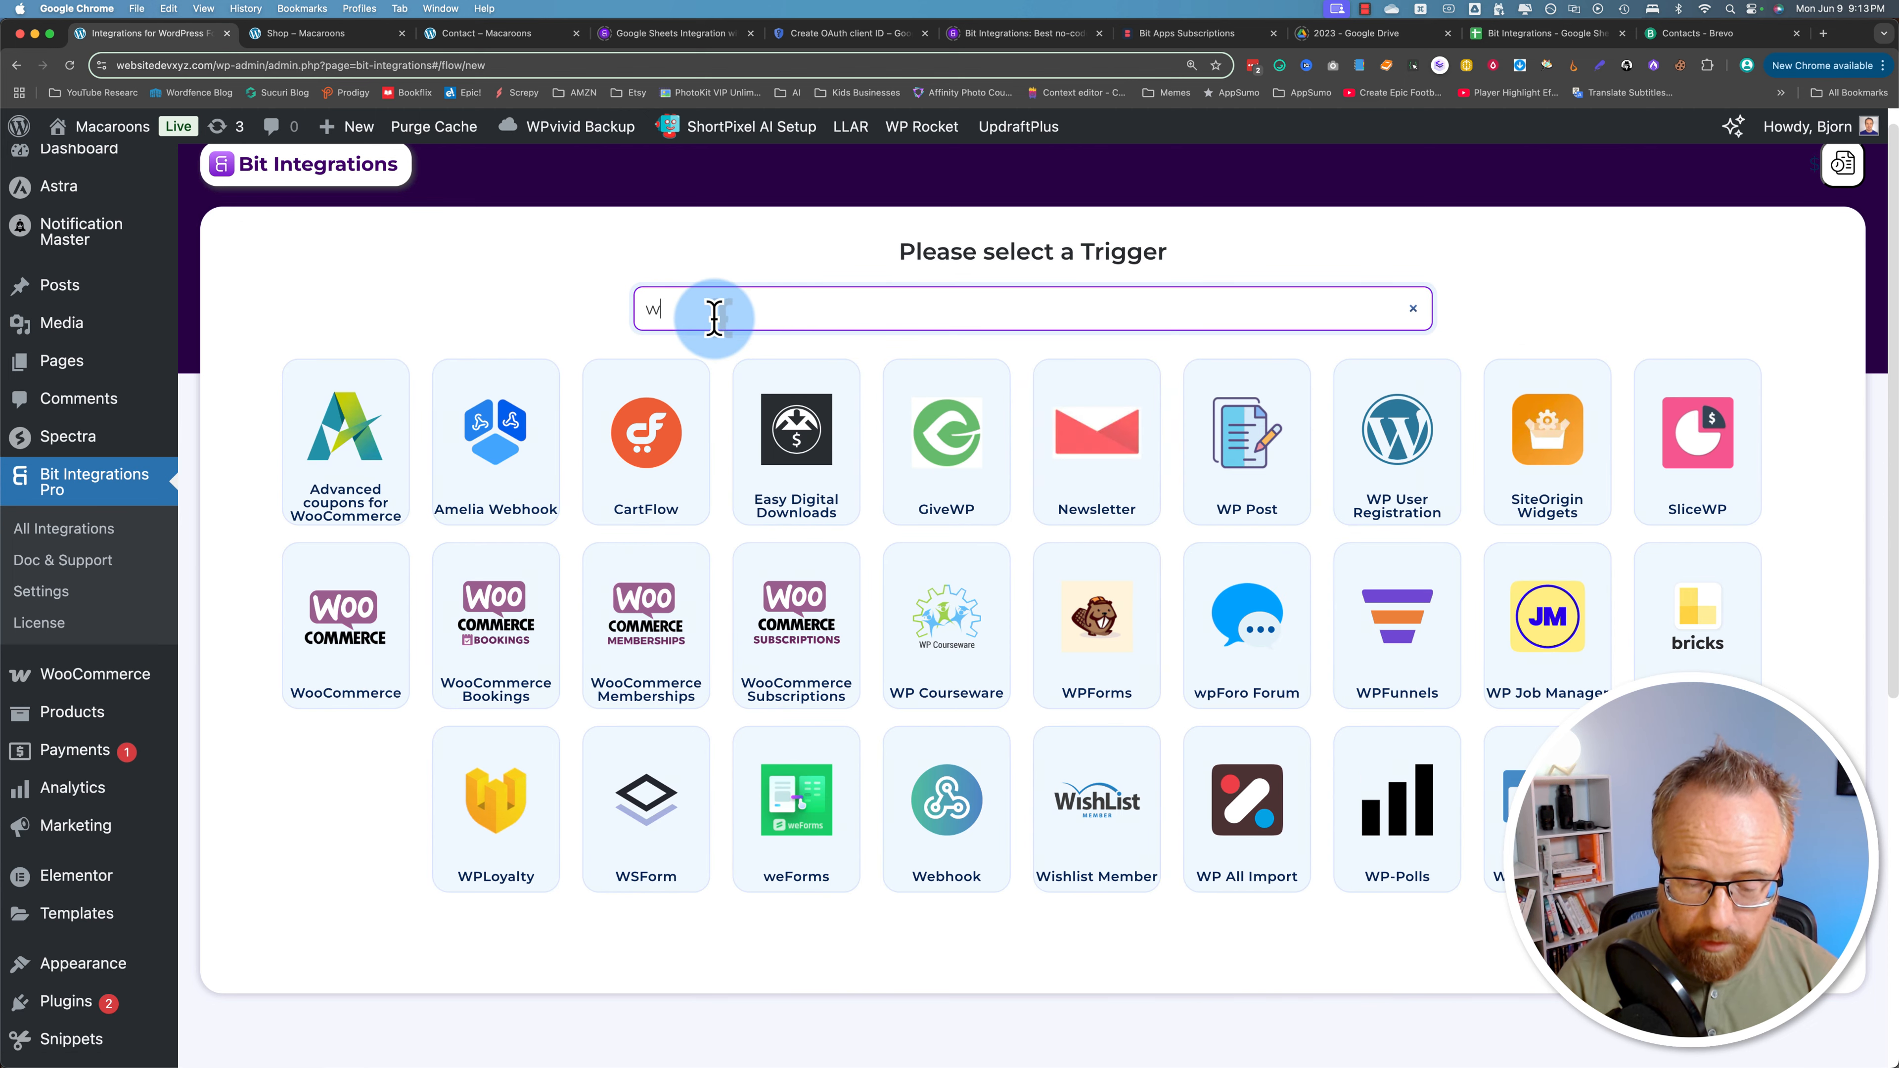
pyautogui.click(849, 466)
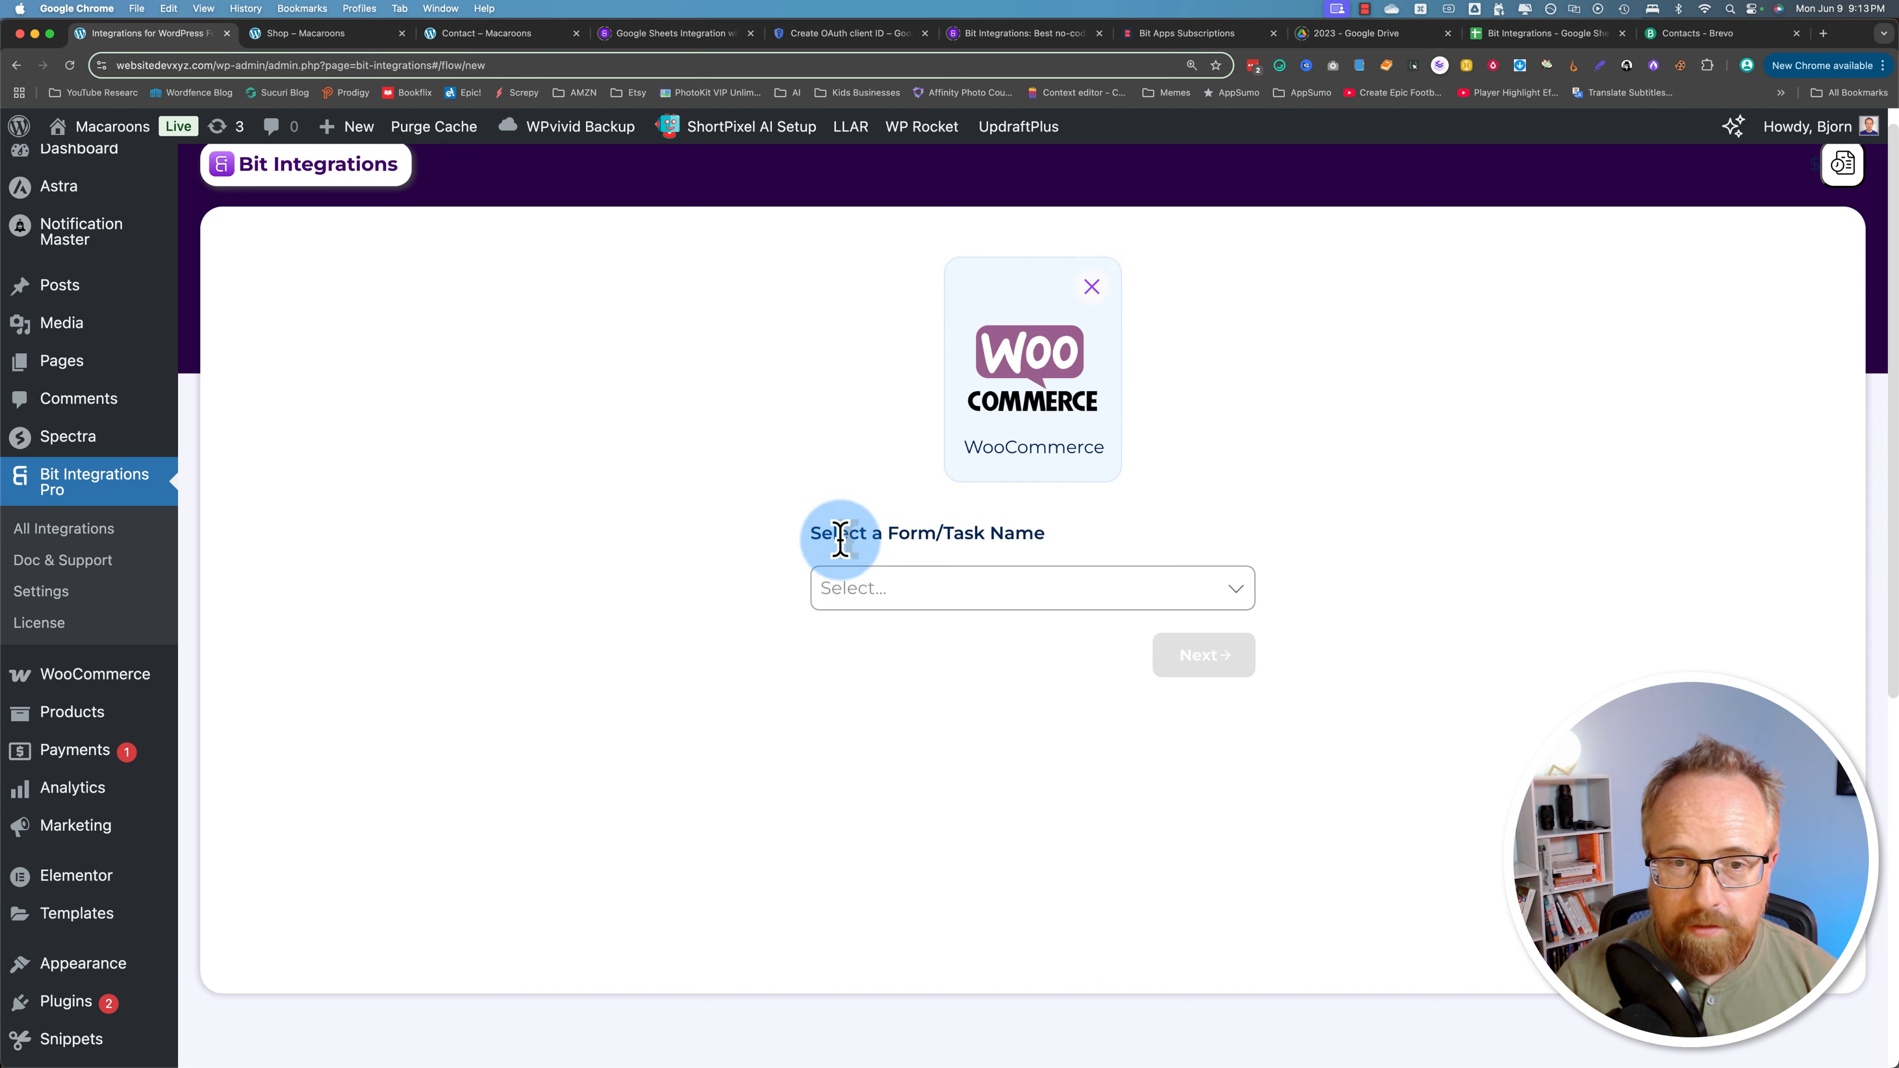
pyautogui.moveTo(849, 533); pyautogui.dragTo(1017, 538)
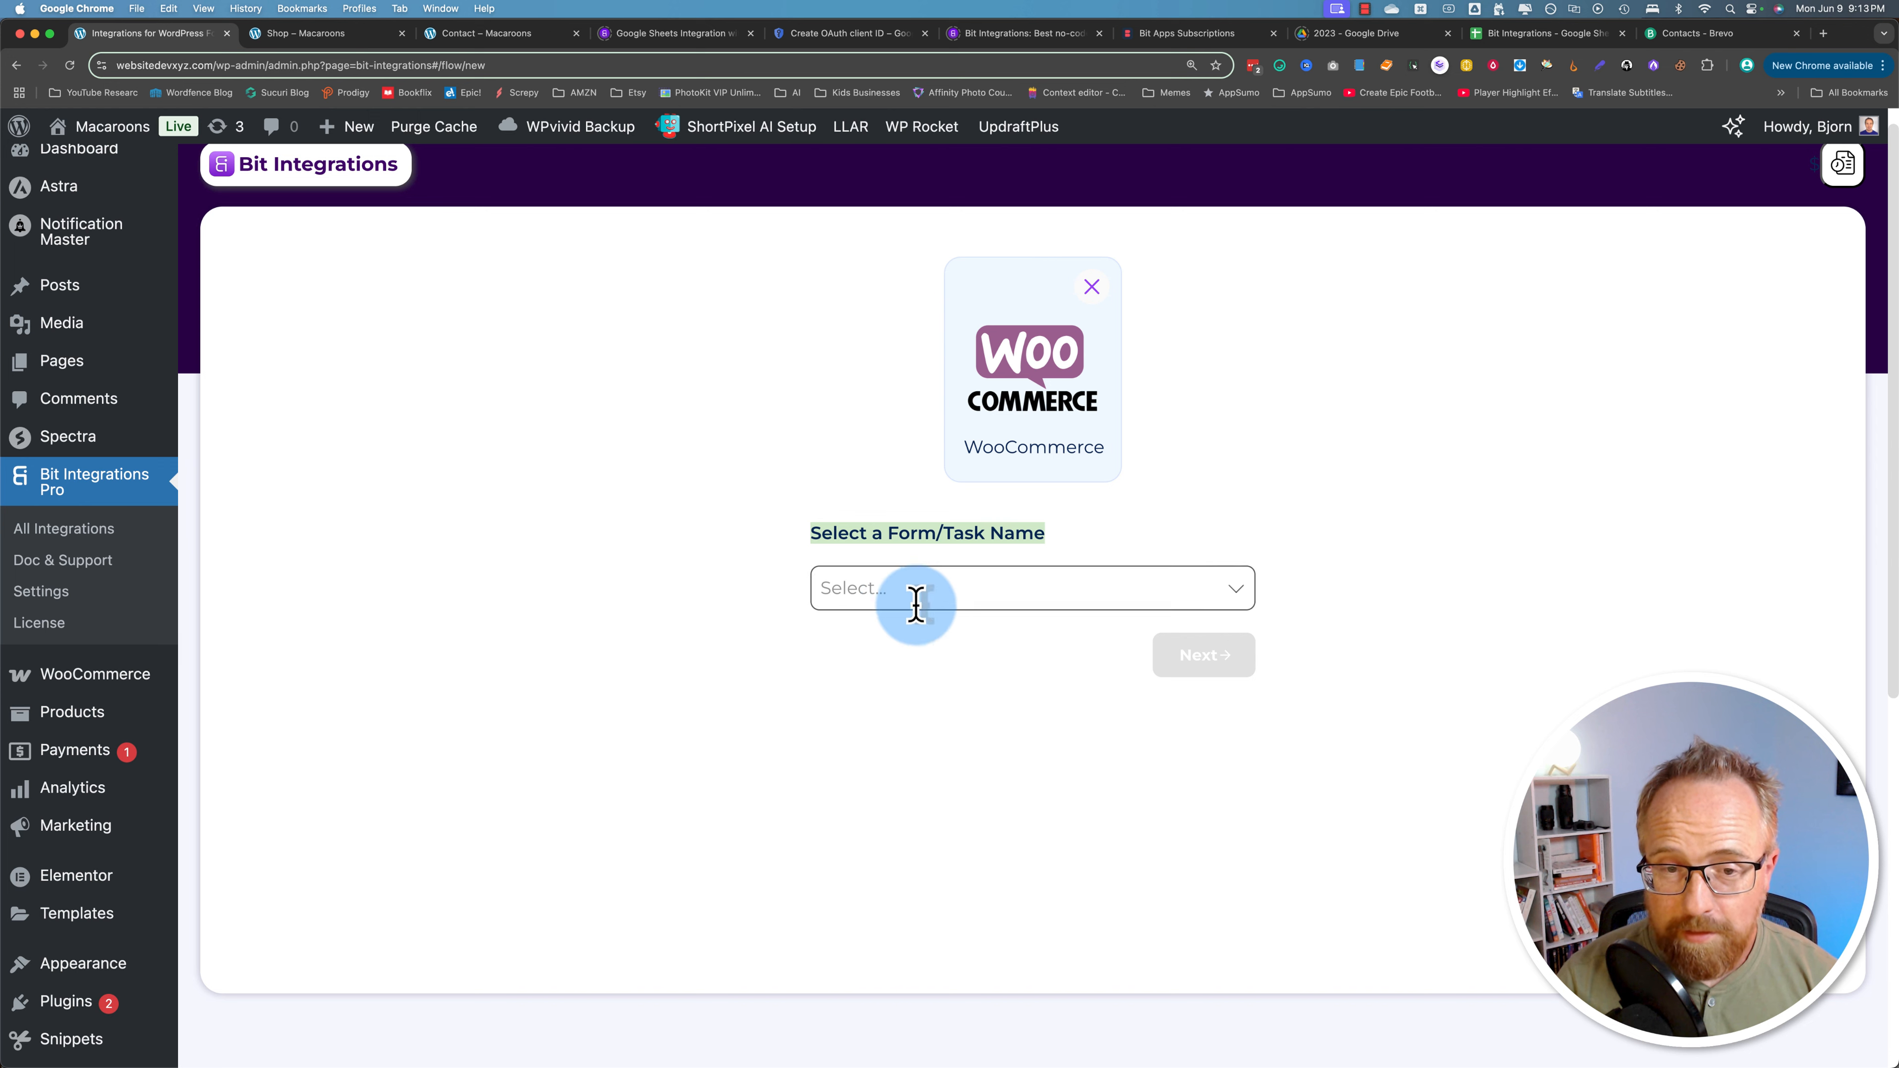
# Step: Choose Order-Create as the WooCommerce triggering task
pyautogui.click(937, 598)
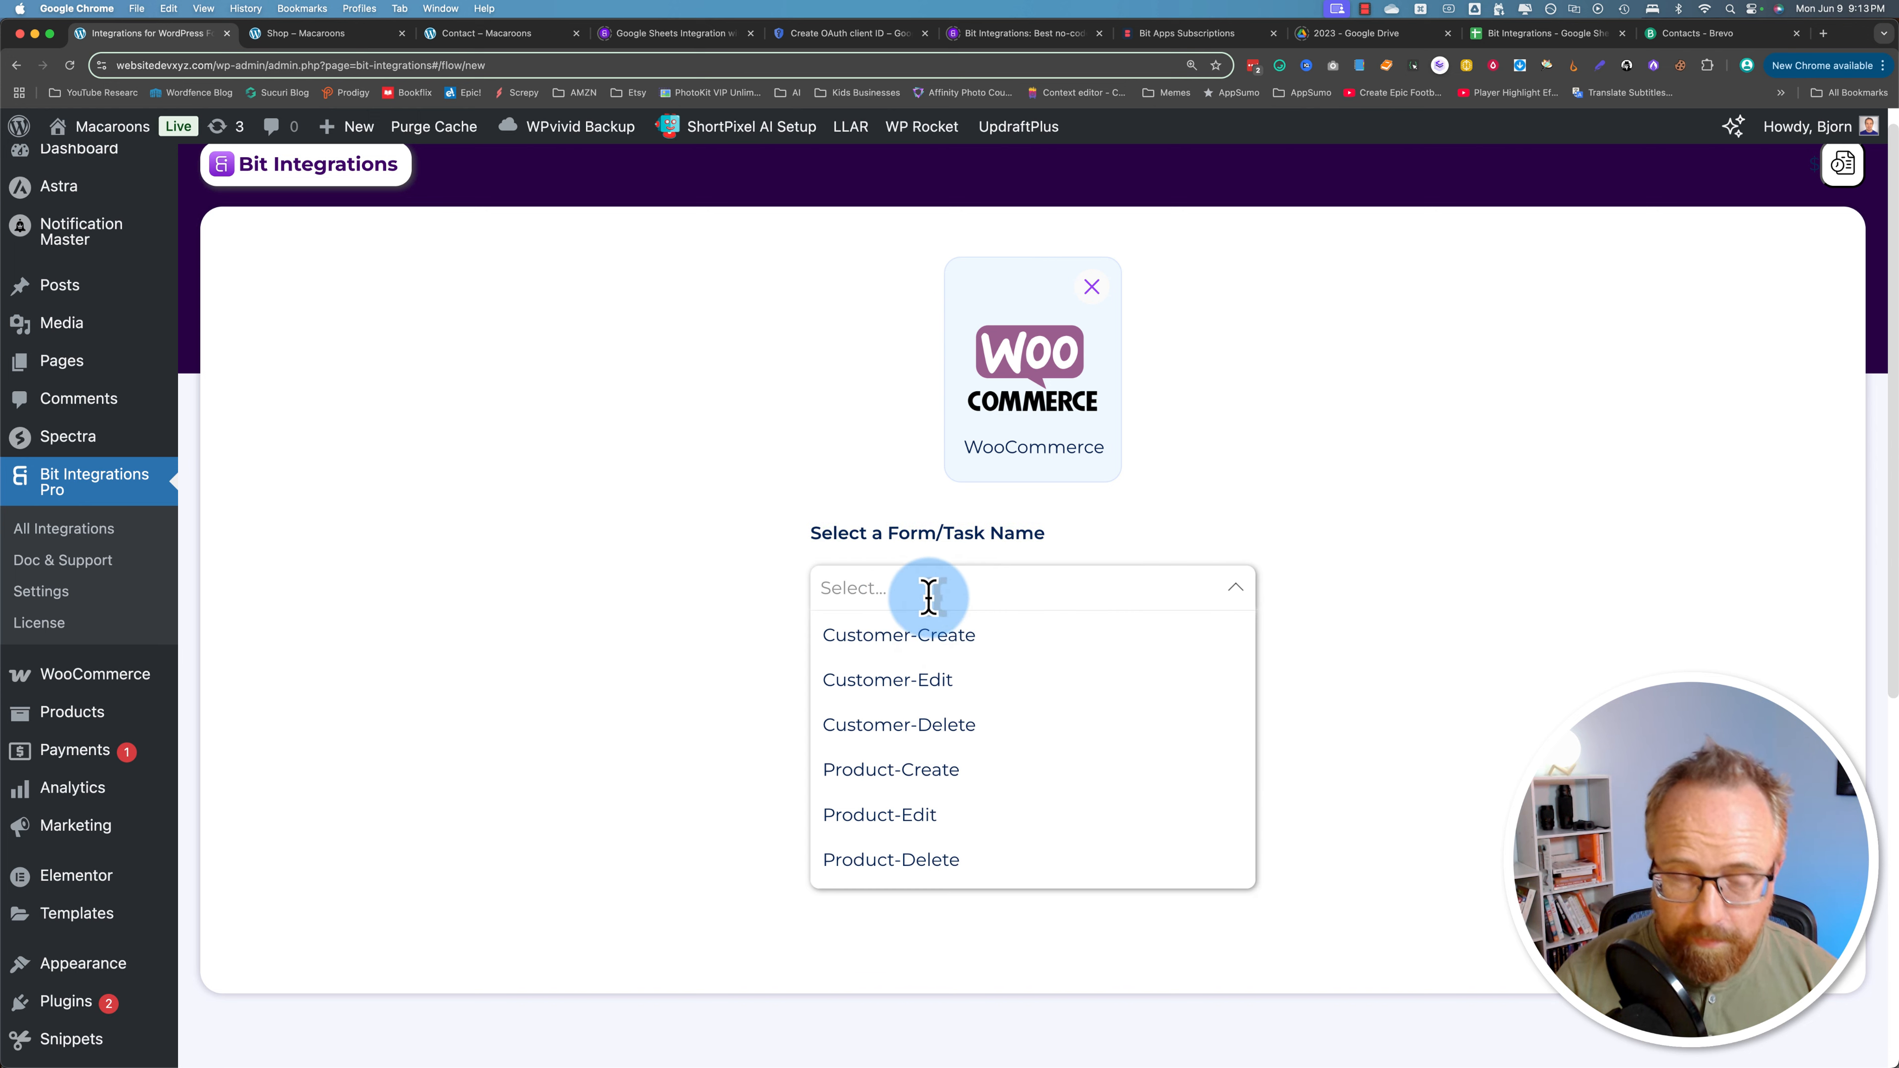
pyautogui.write('ord')
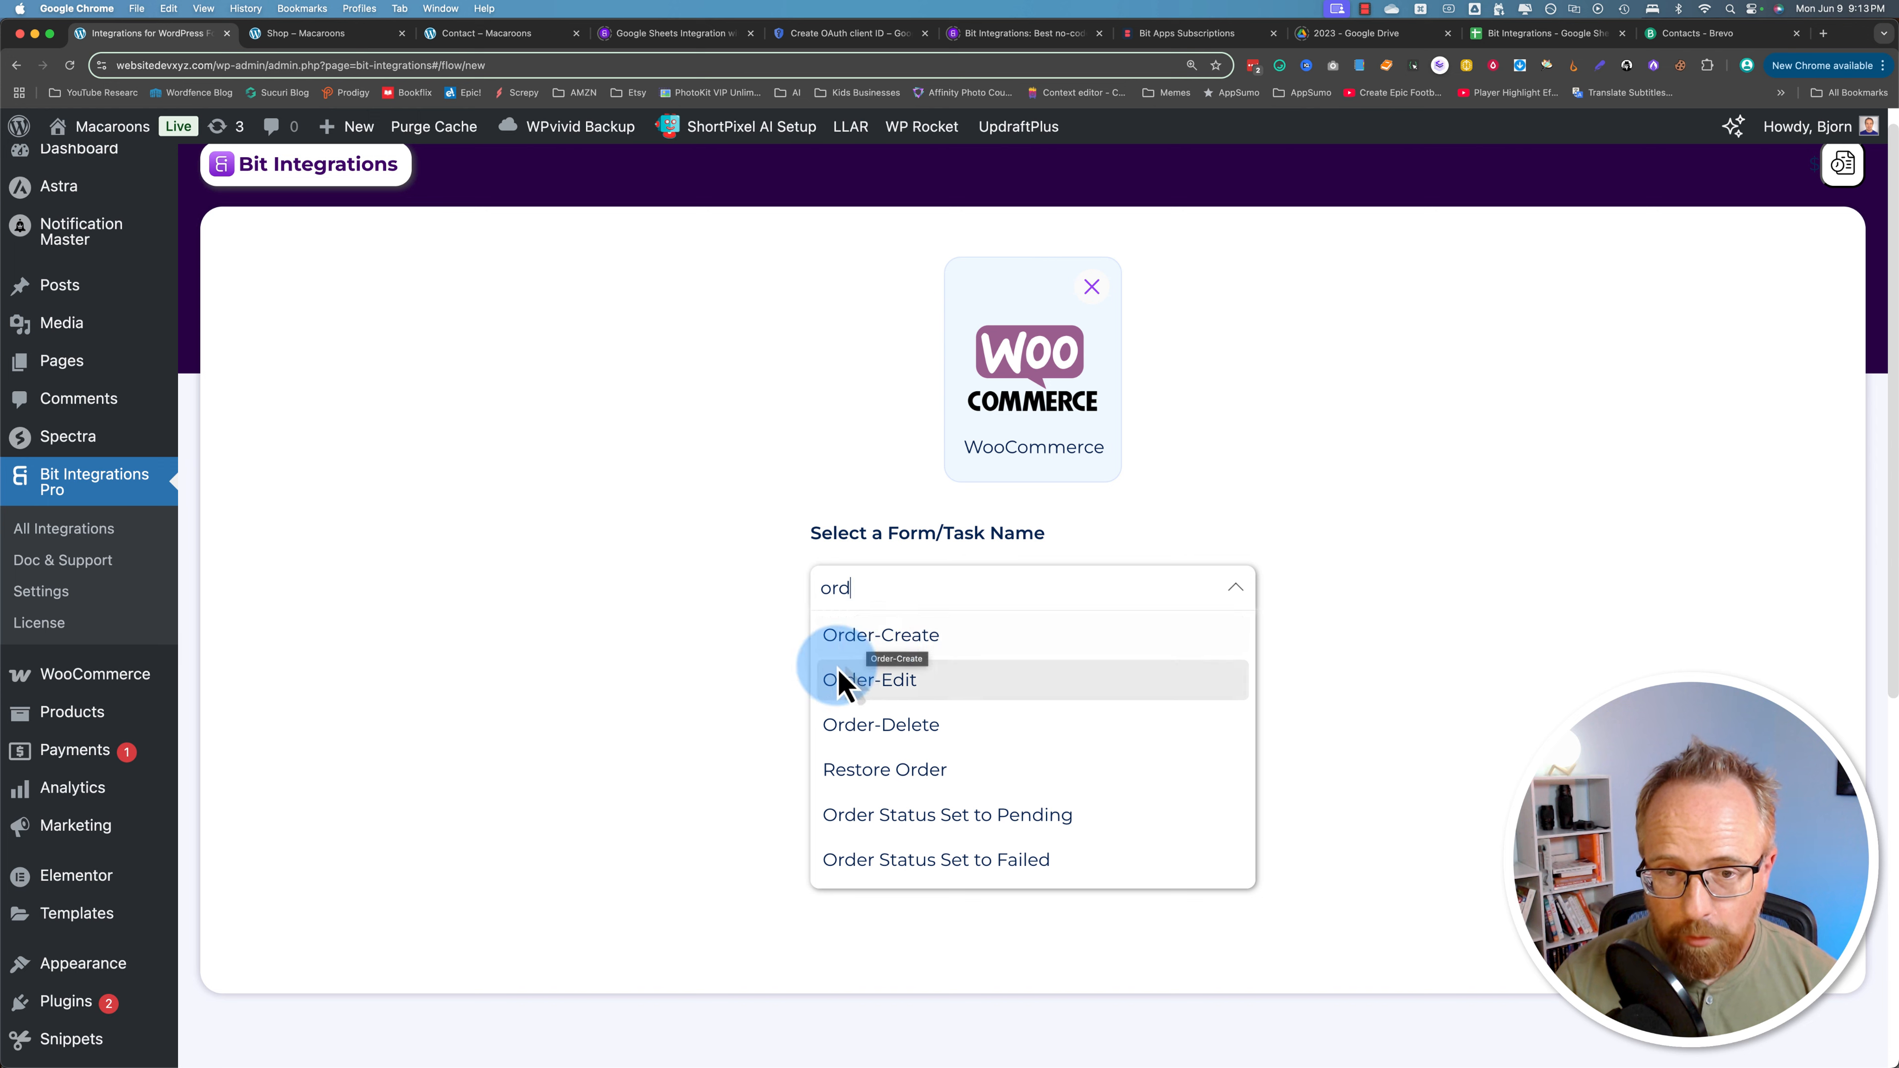
pyautogui.scroll(-3, 905, 823)
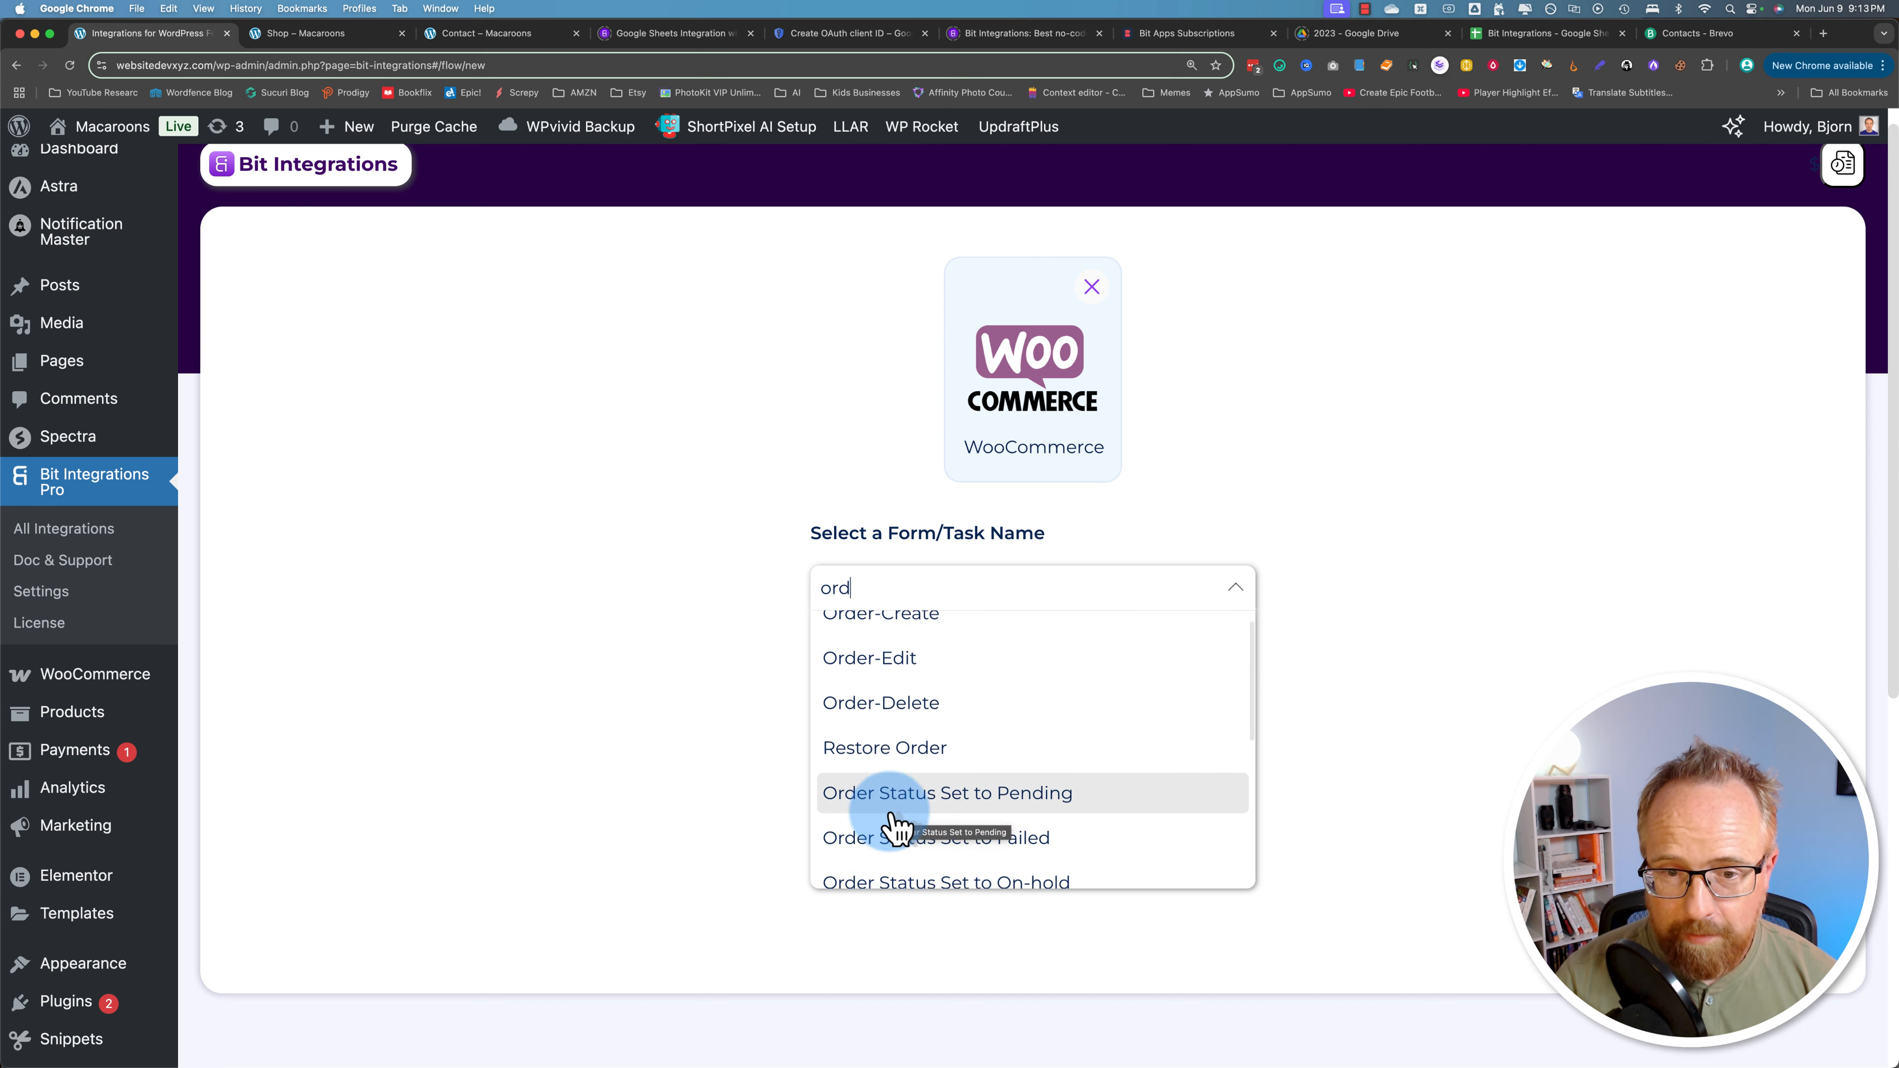
pyautogui.scroll(-4, 1009, 749)
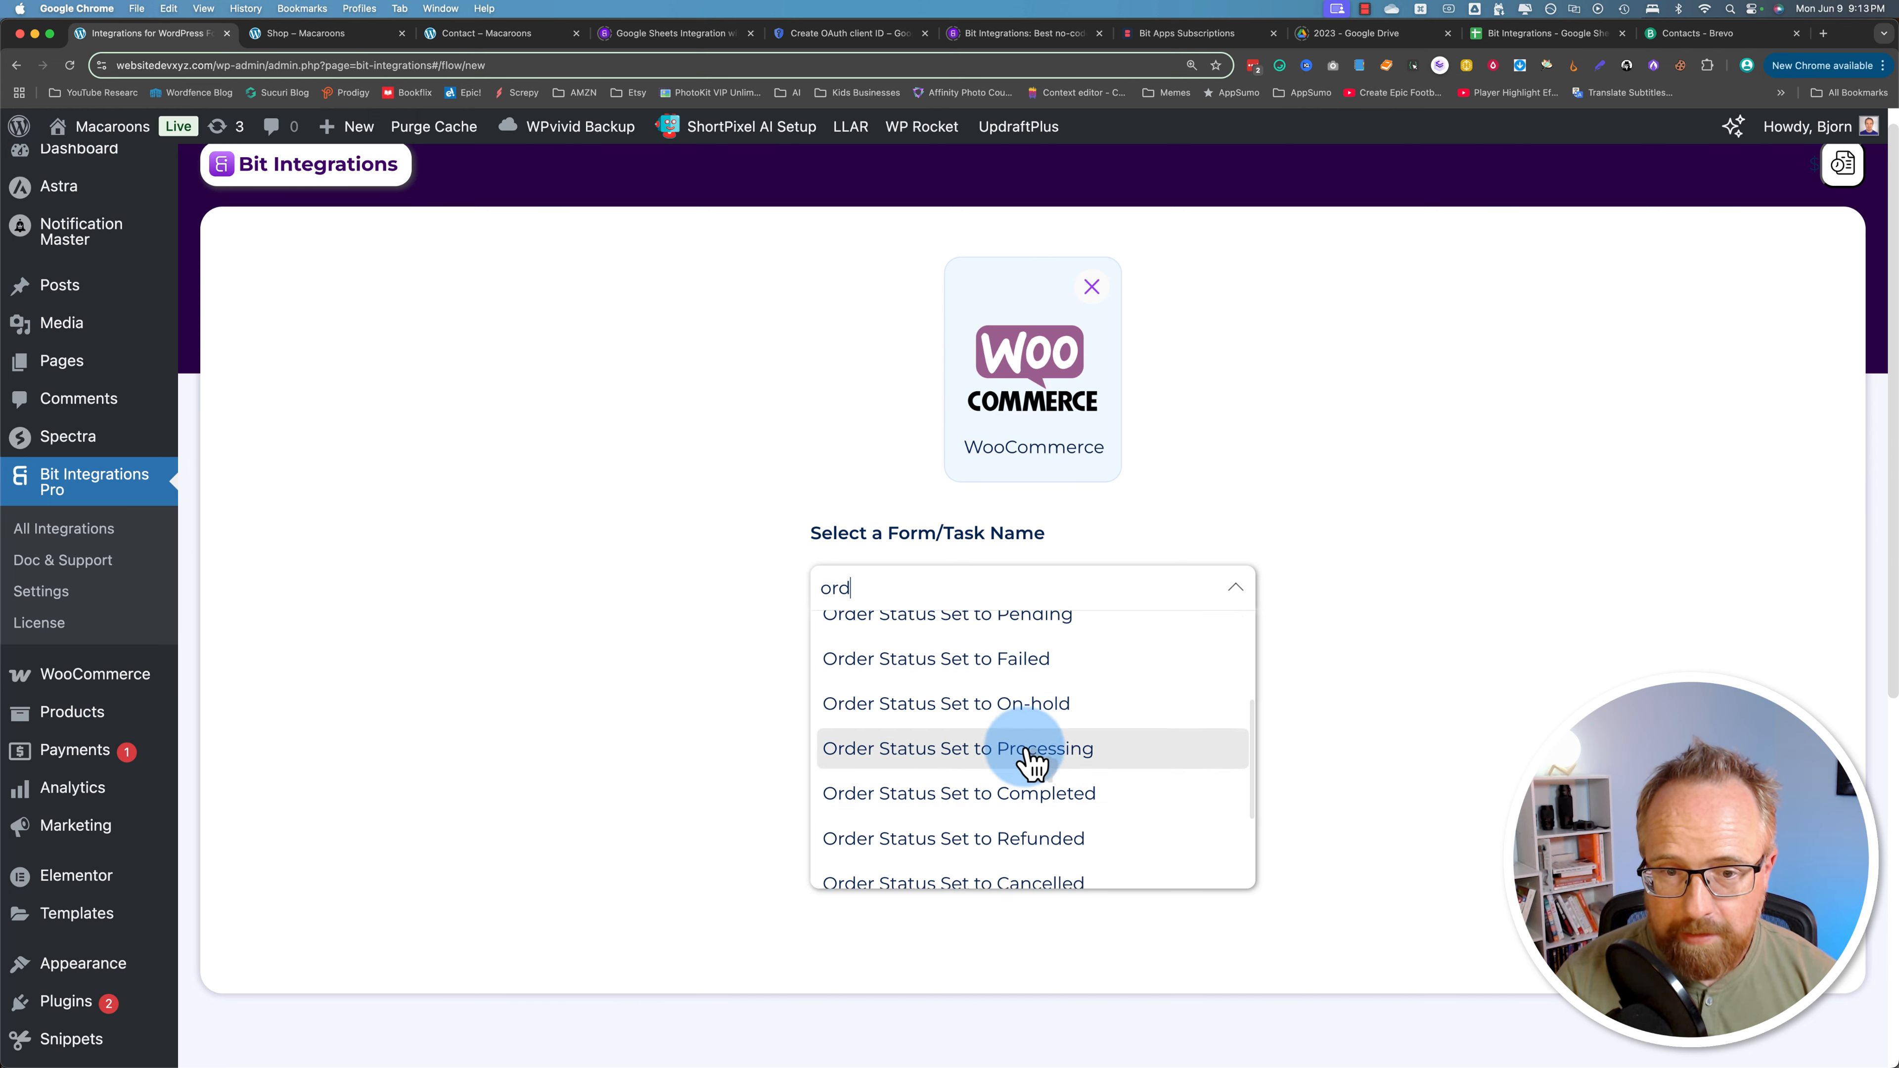
pyautogui.scroll(-1, 1007, 744)
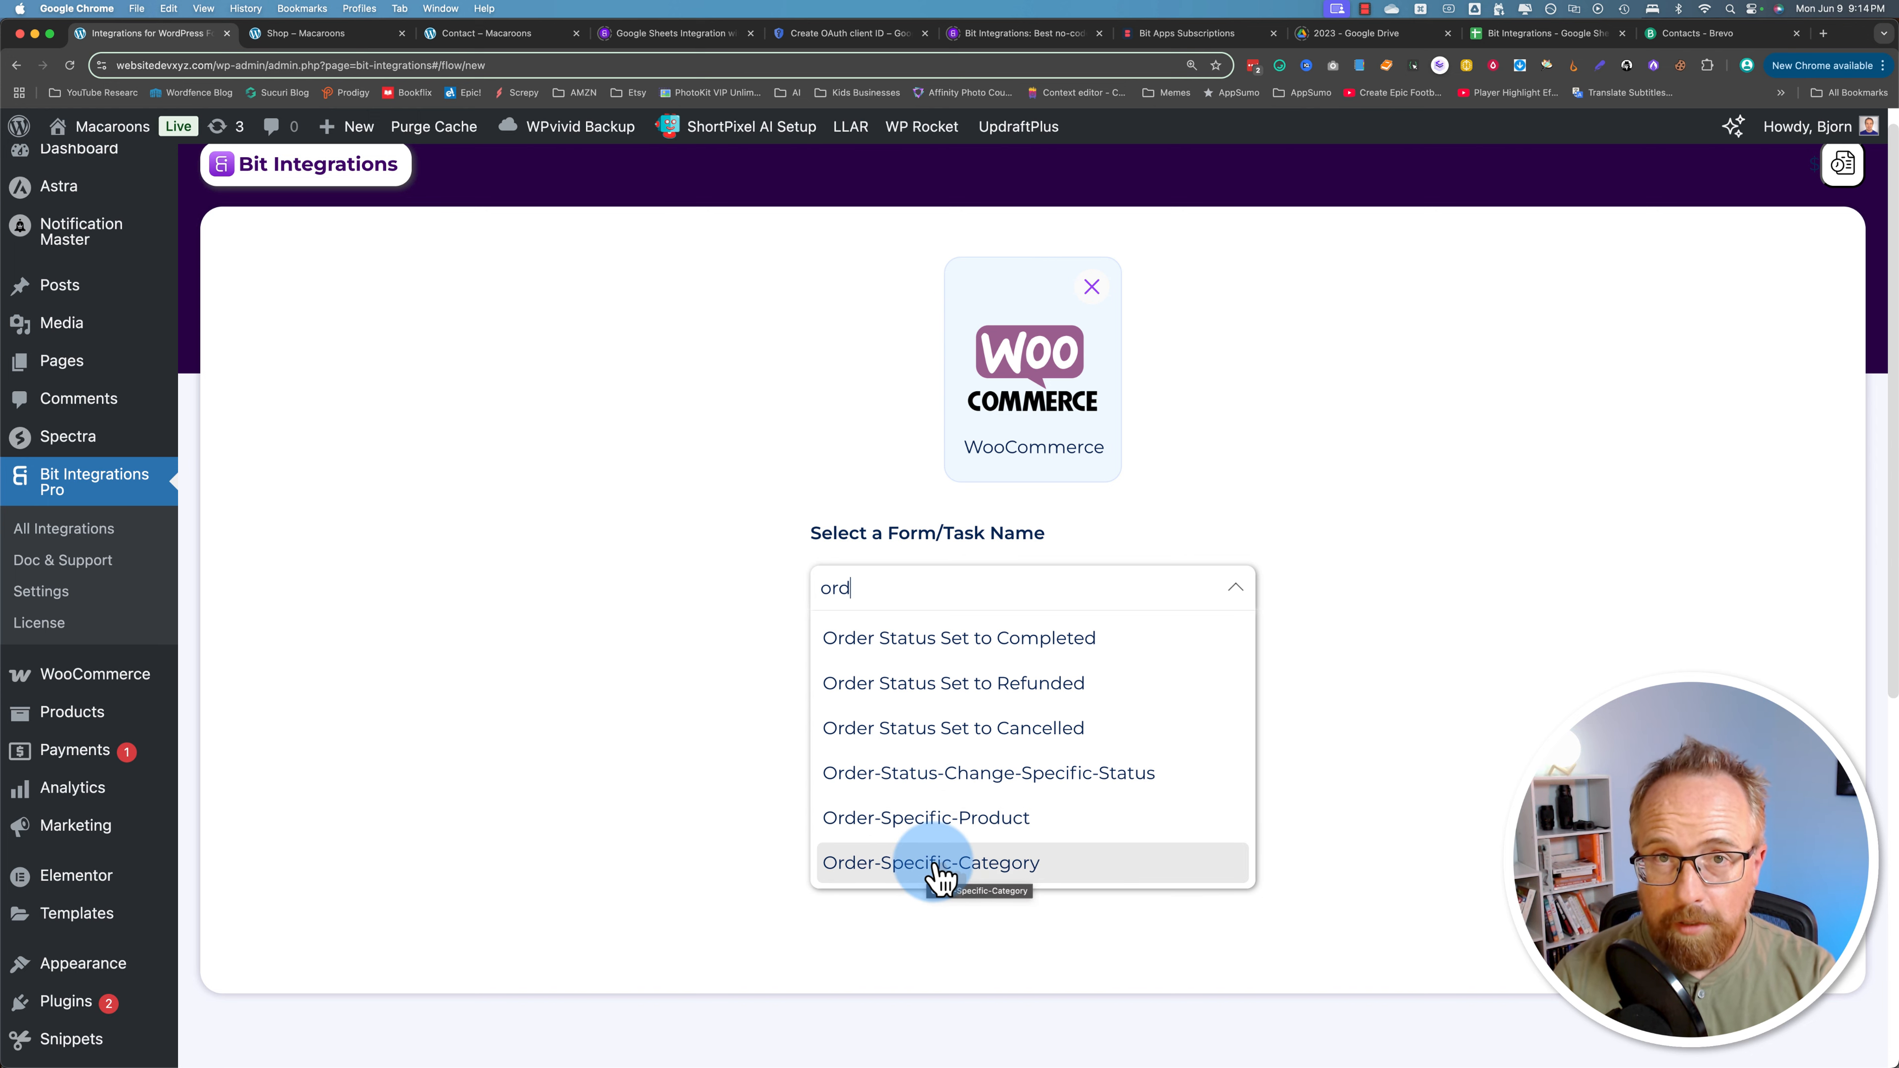
pyautogui.scroll(5, 938, 823)
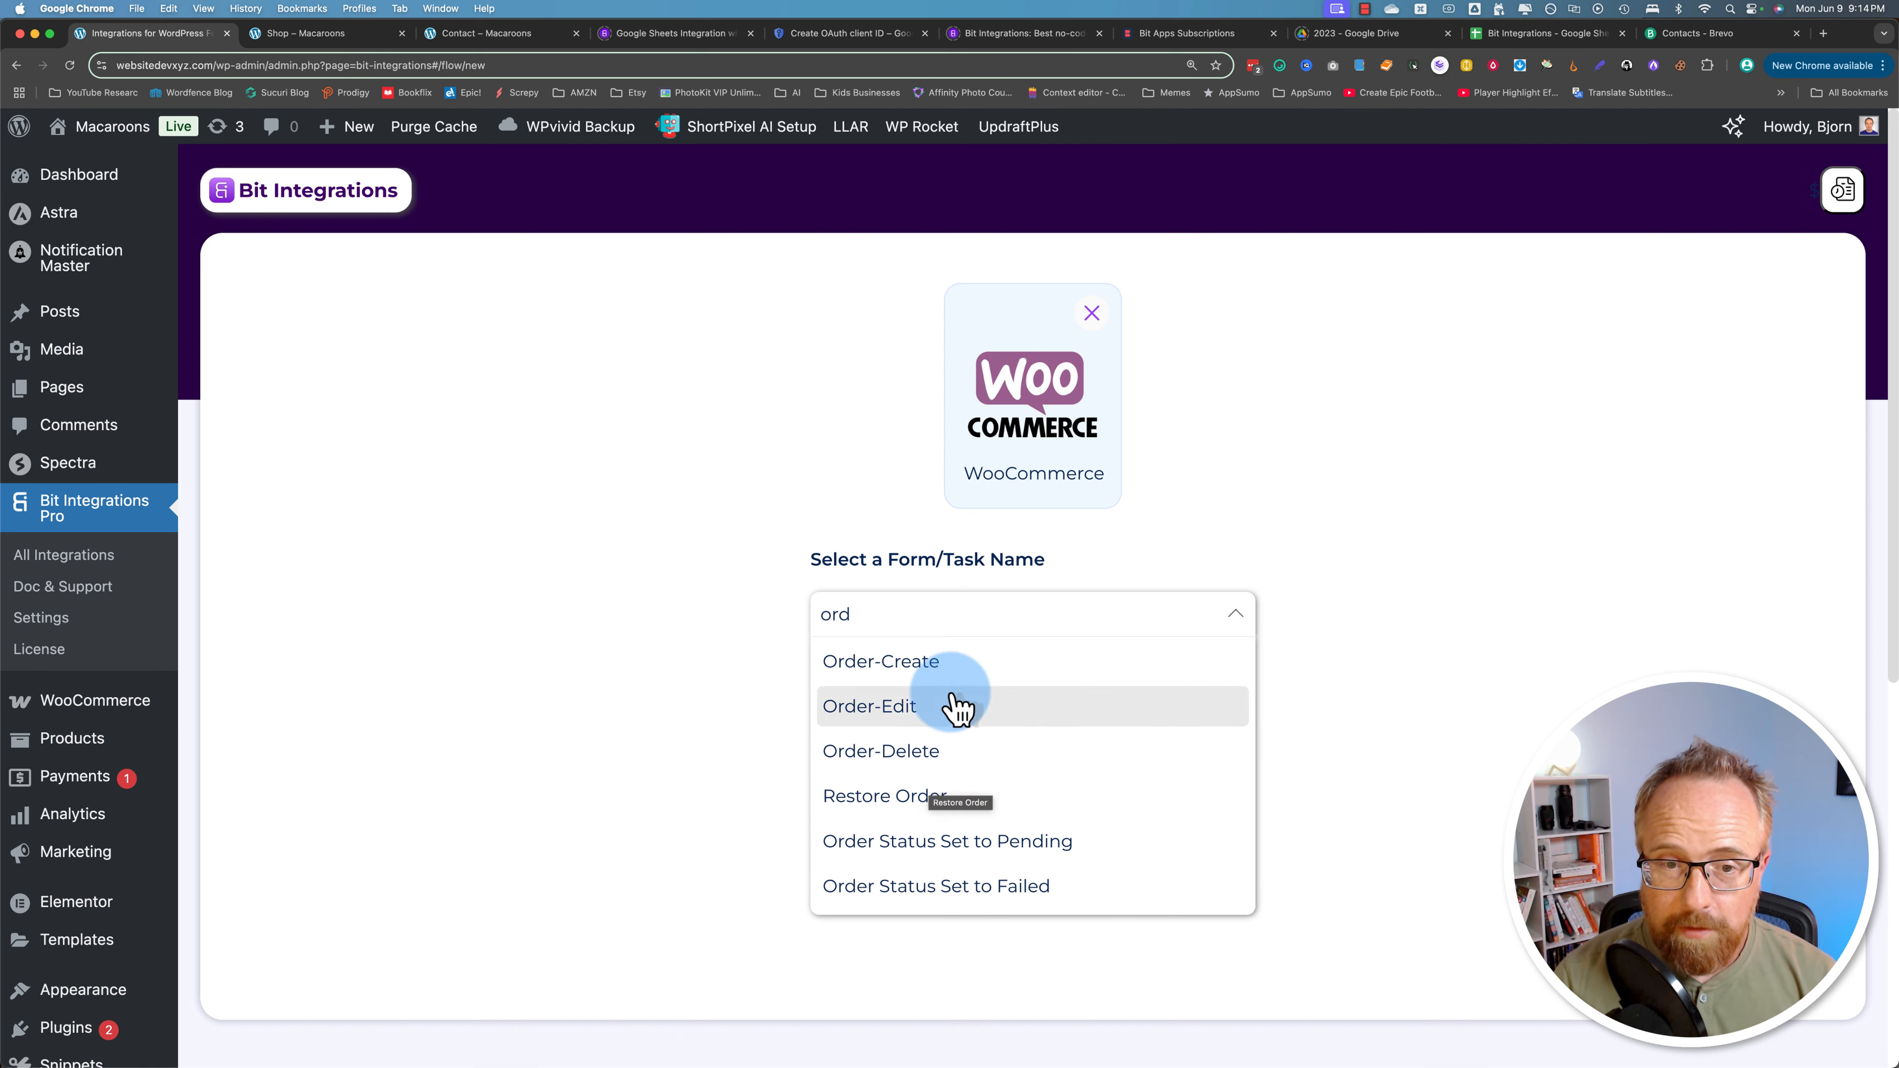
pyautogui.click(867, 665)
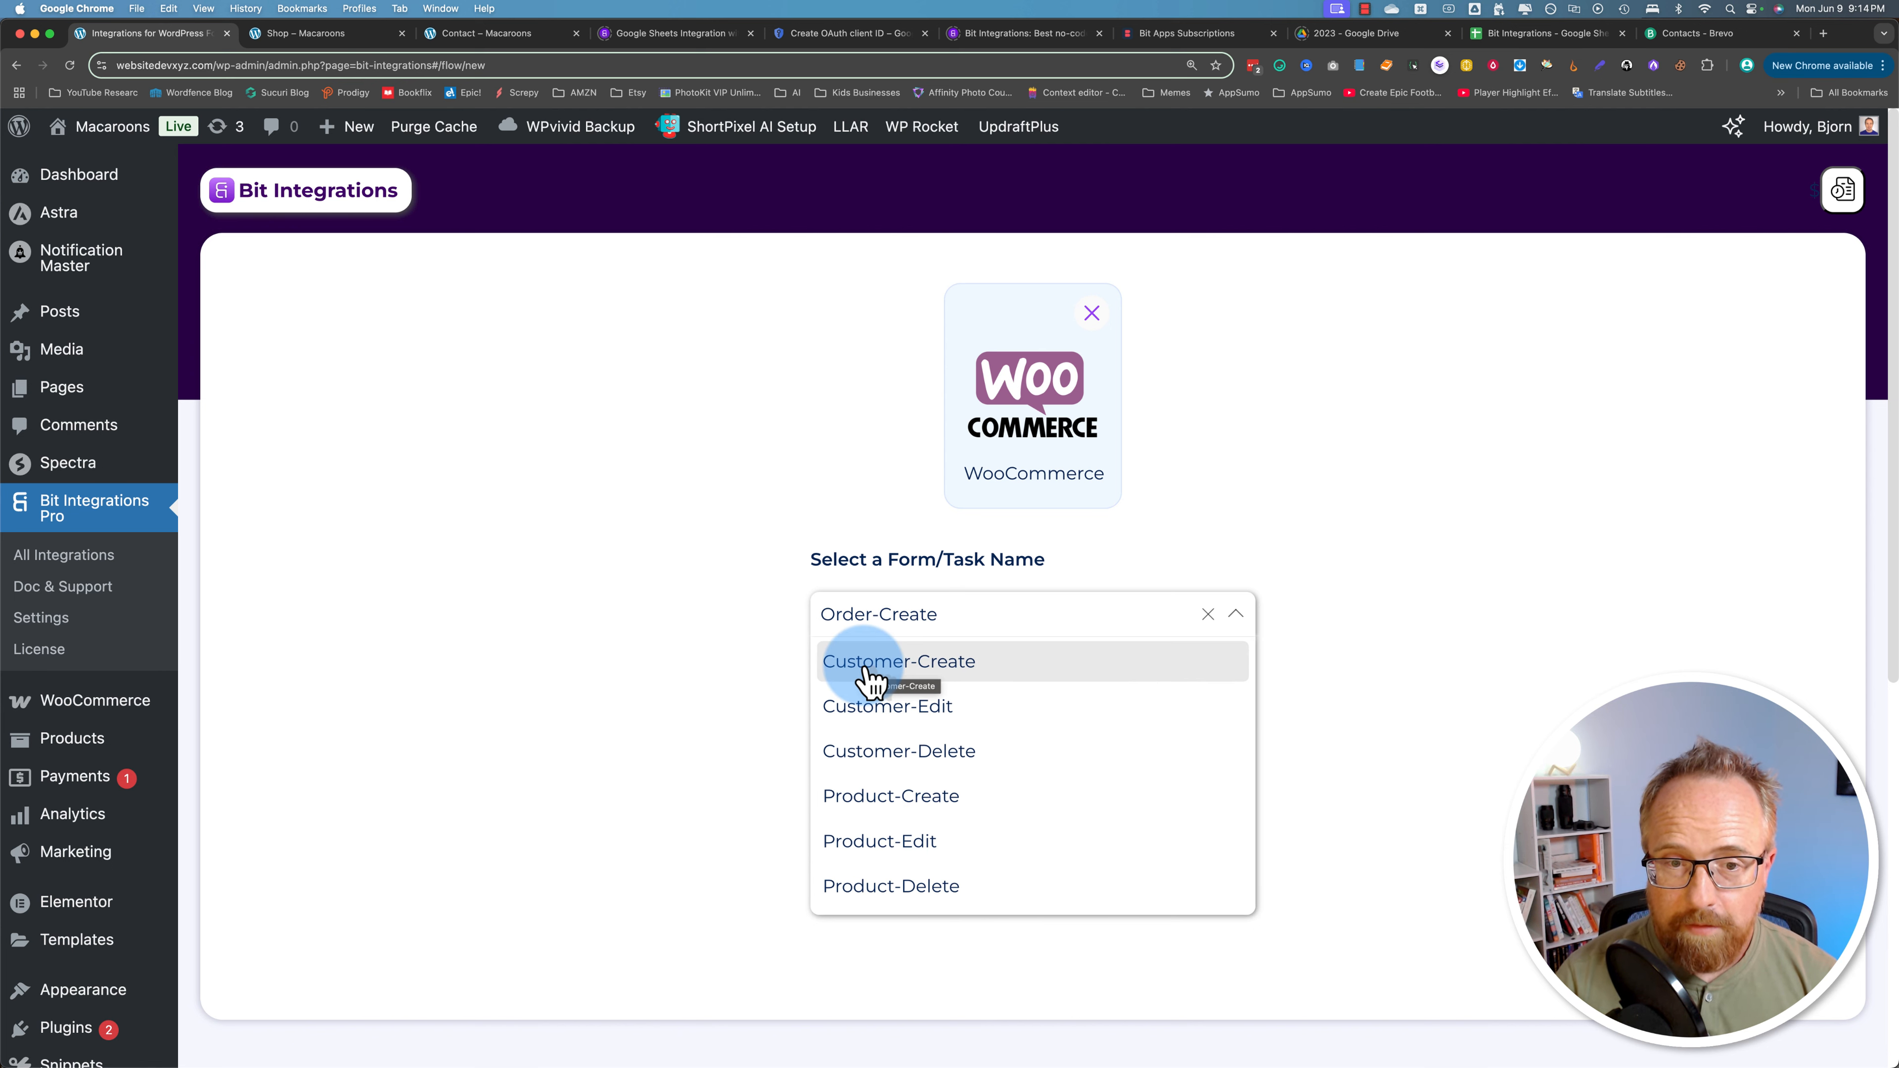
pyautogui.click(796, 679)
# Step: Select Brevo (Sendinblue) as the flow's action, then go to Brevo for an API key
pyautogui.click(1219, 737)
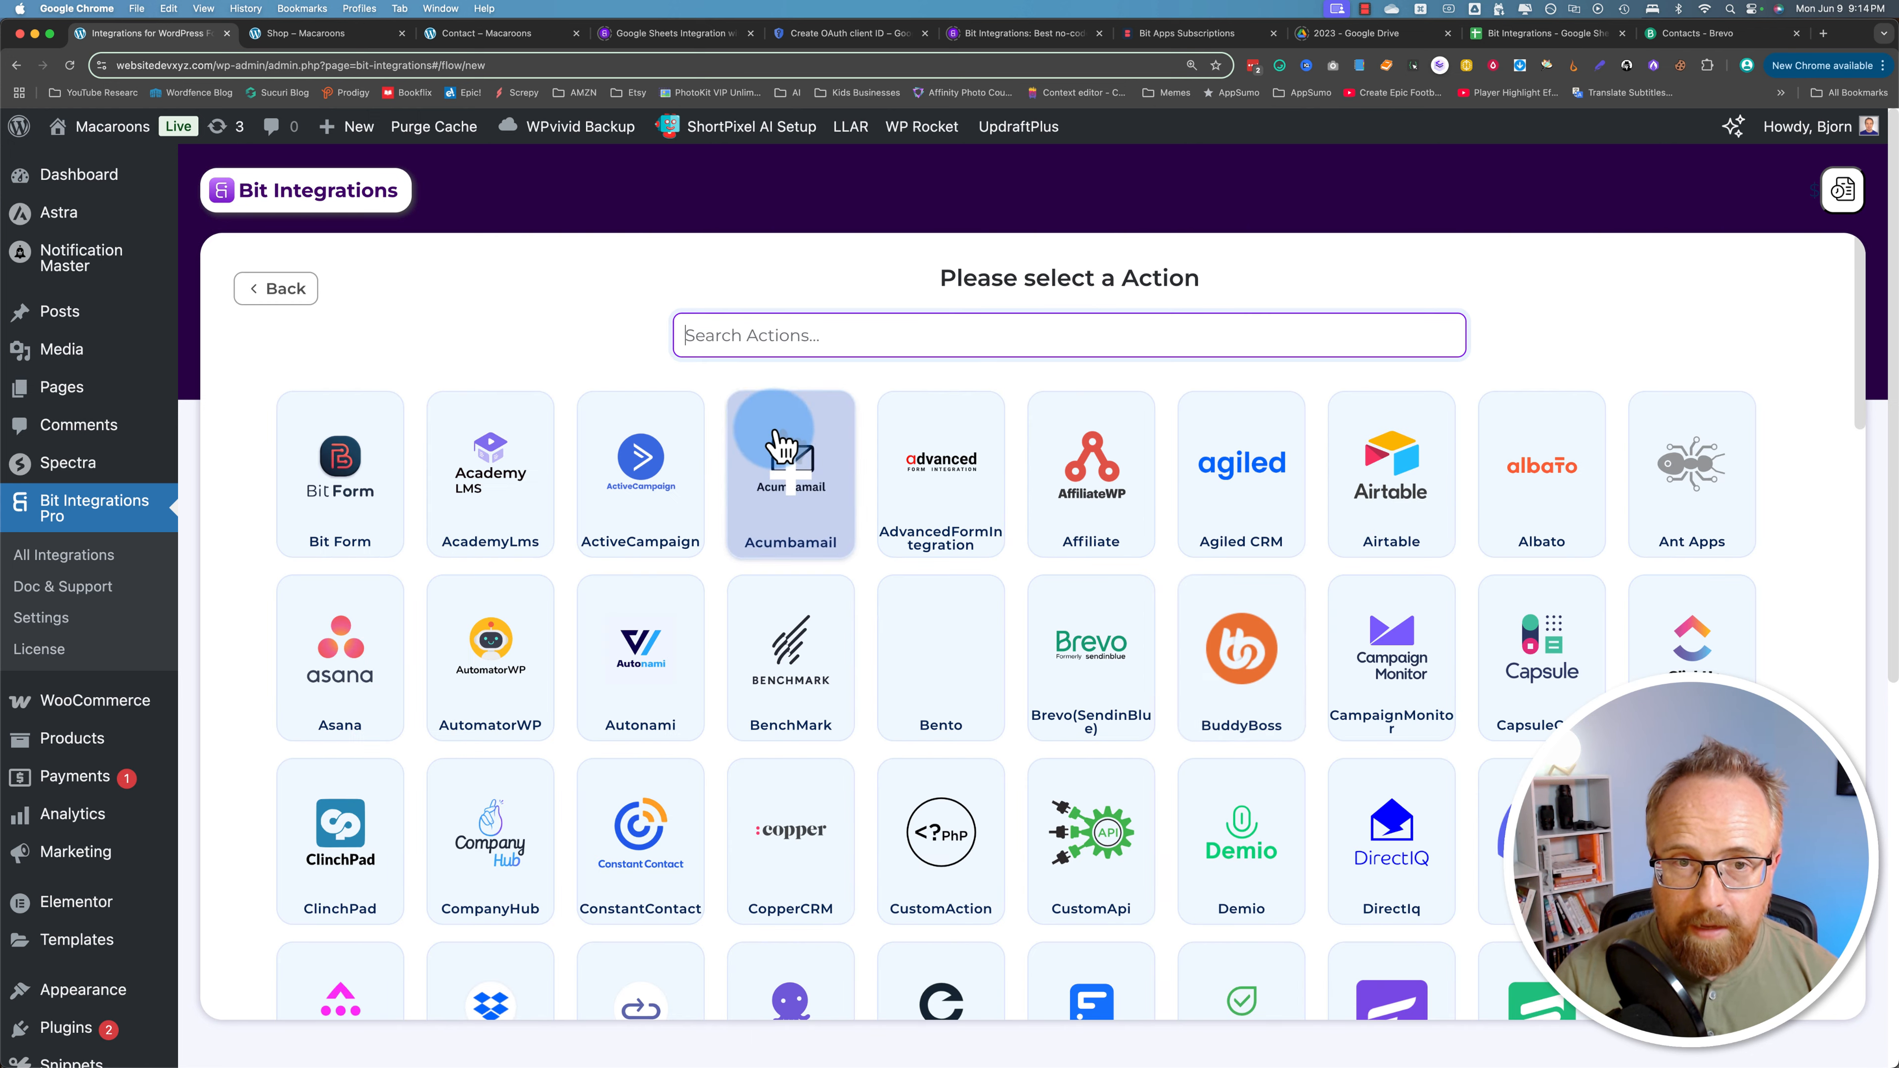
pyautogui.write('brevo')
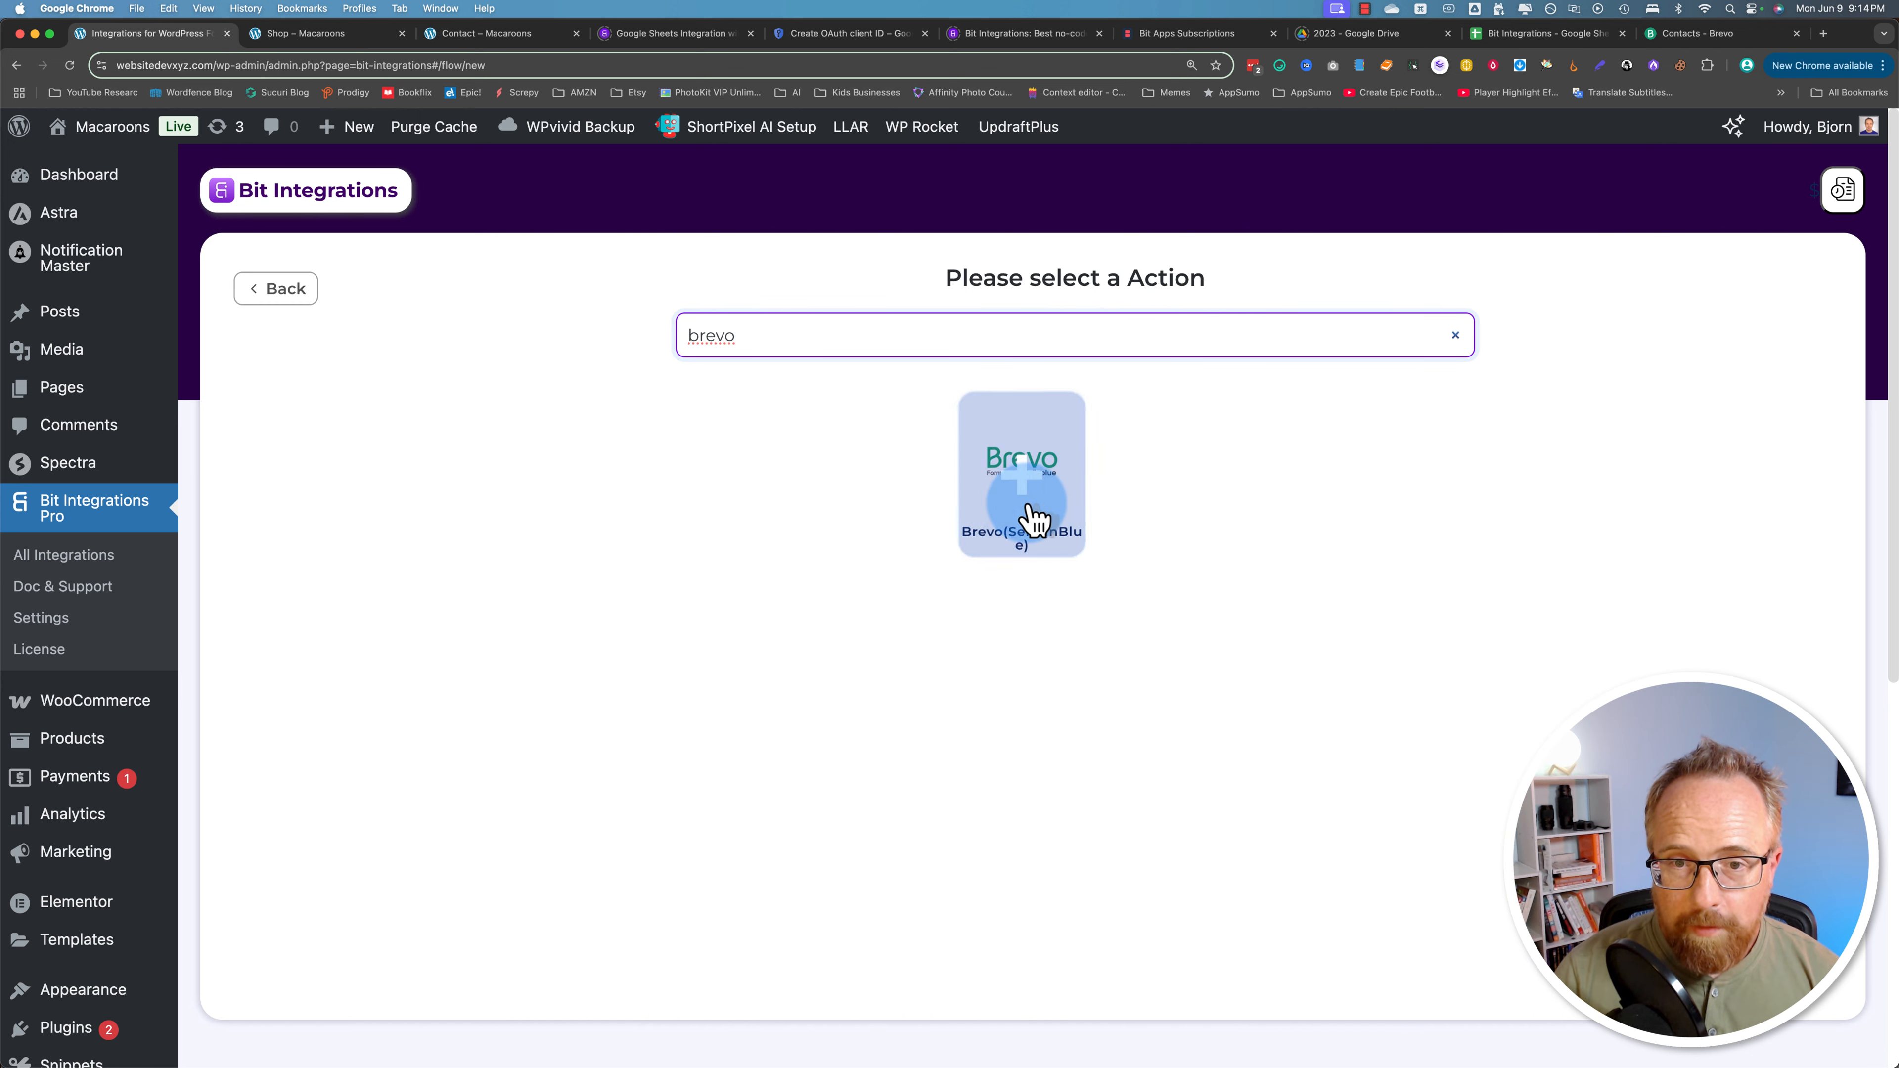
pyautogui.click(1031, 486)
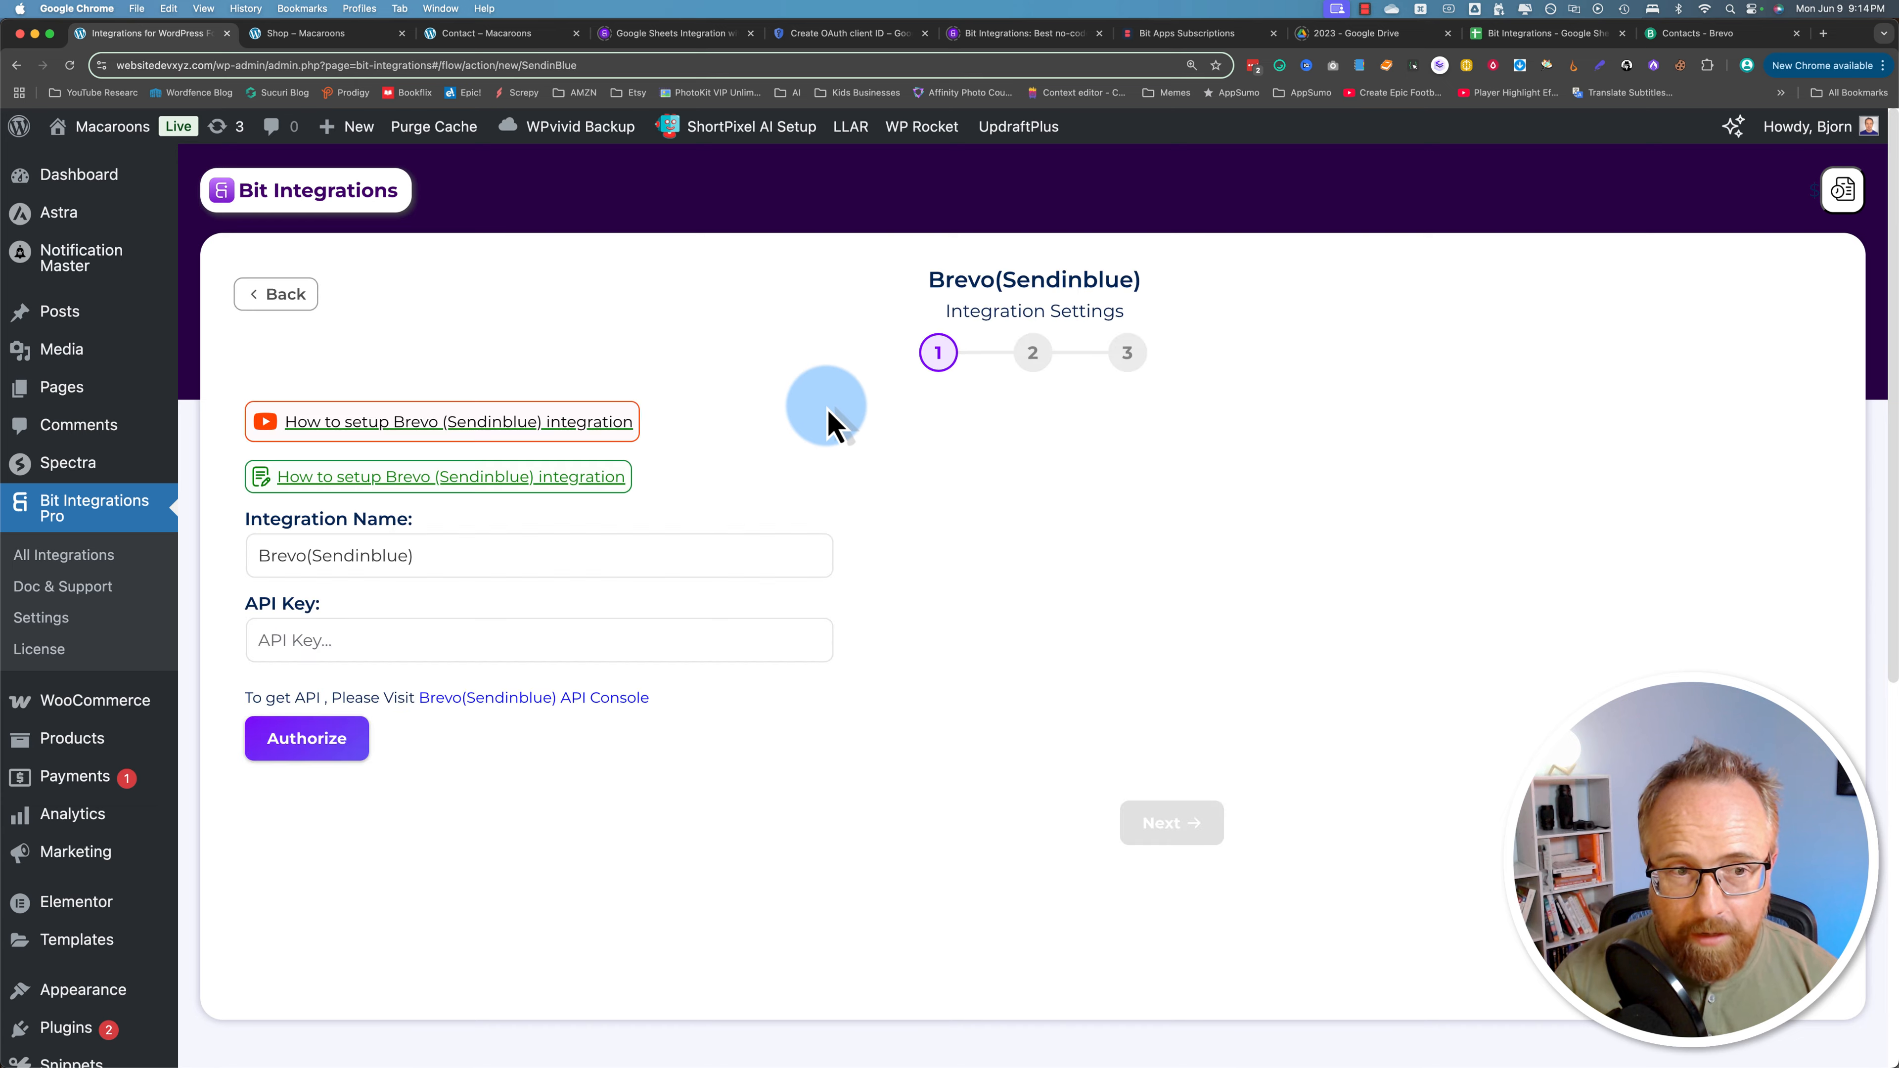
pyautogui.scroll(-1, 805, 475)
pyautogui.click(454, 509)
pyautogui.moveTo(455, 509); pyautogui.dragTo(254, 496)
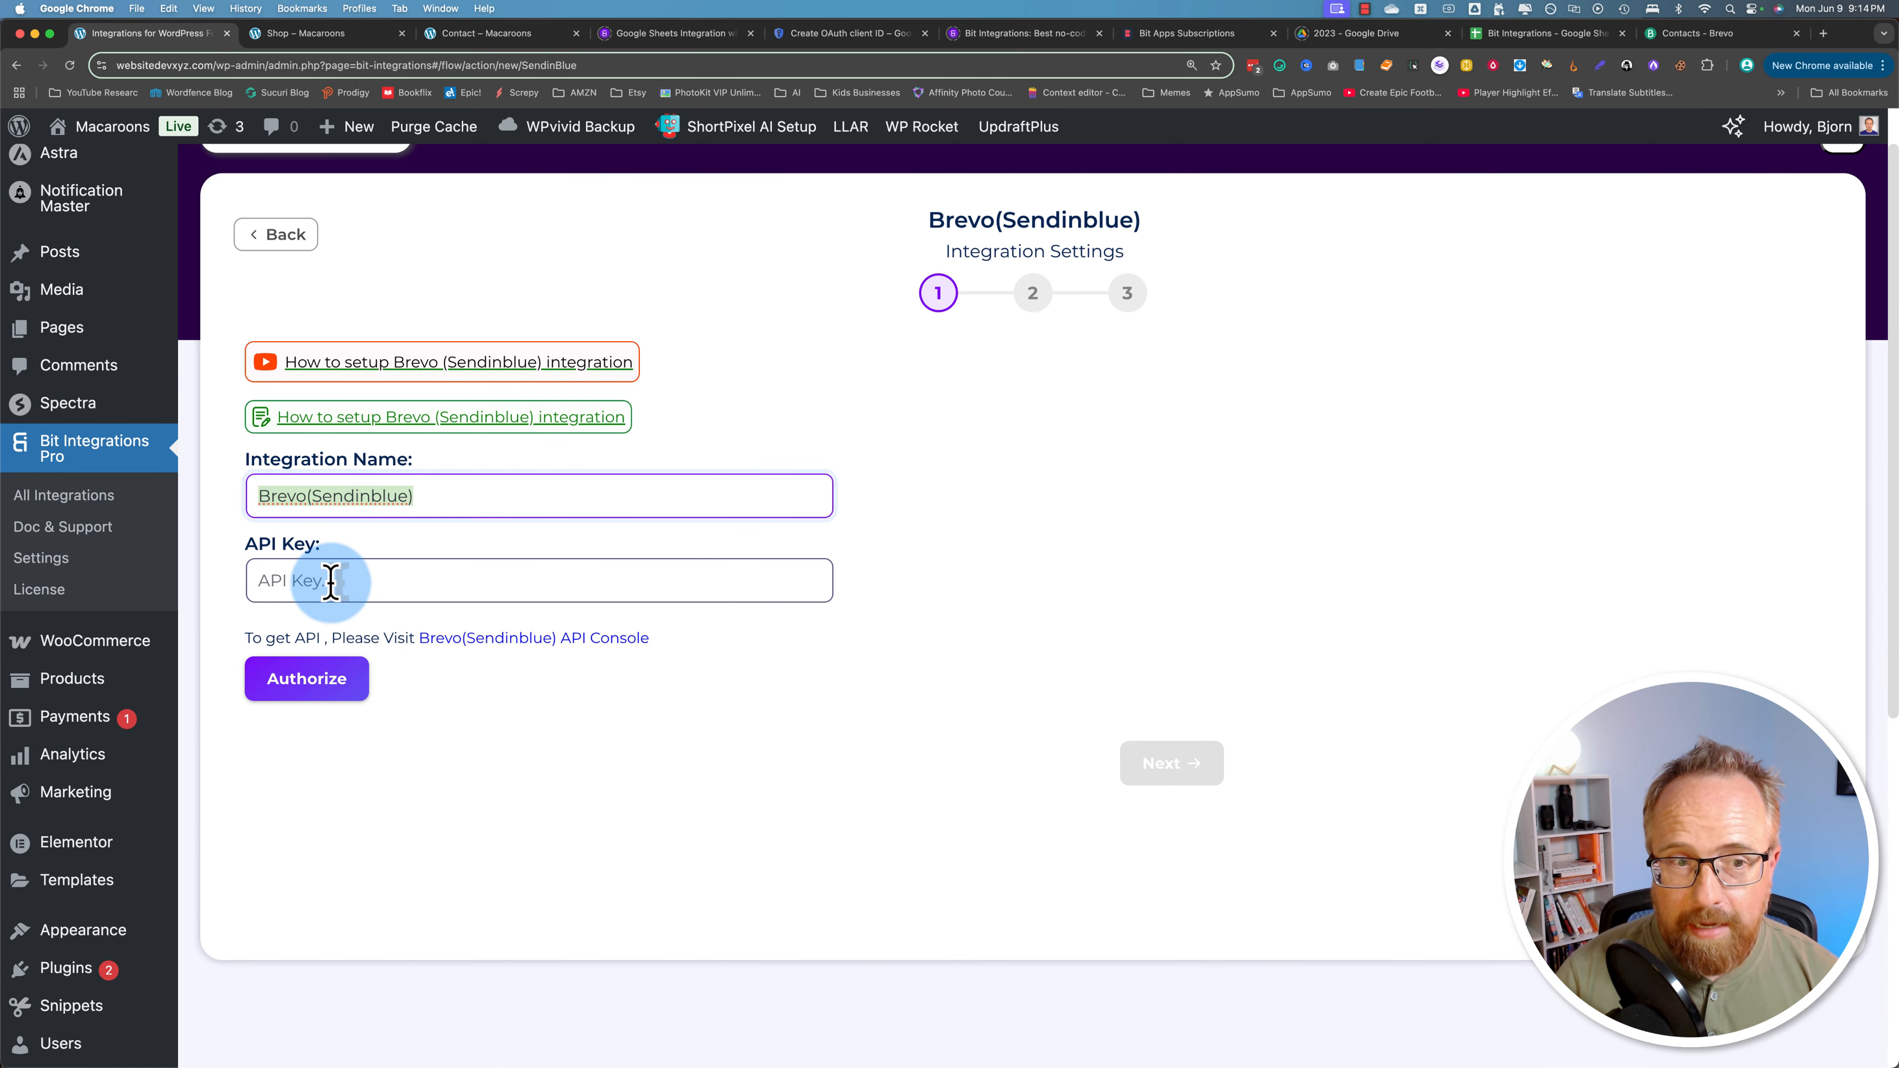
pyautogui.click(1672, 35)
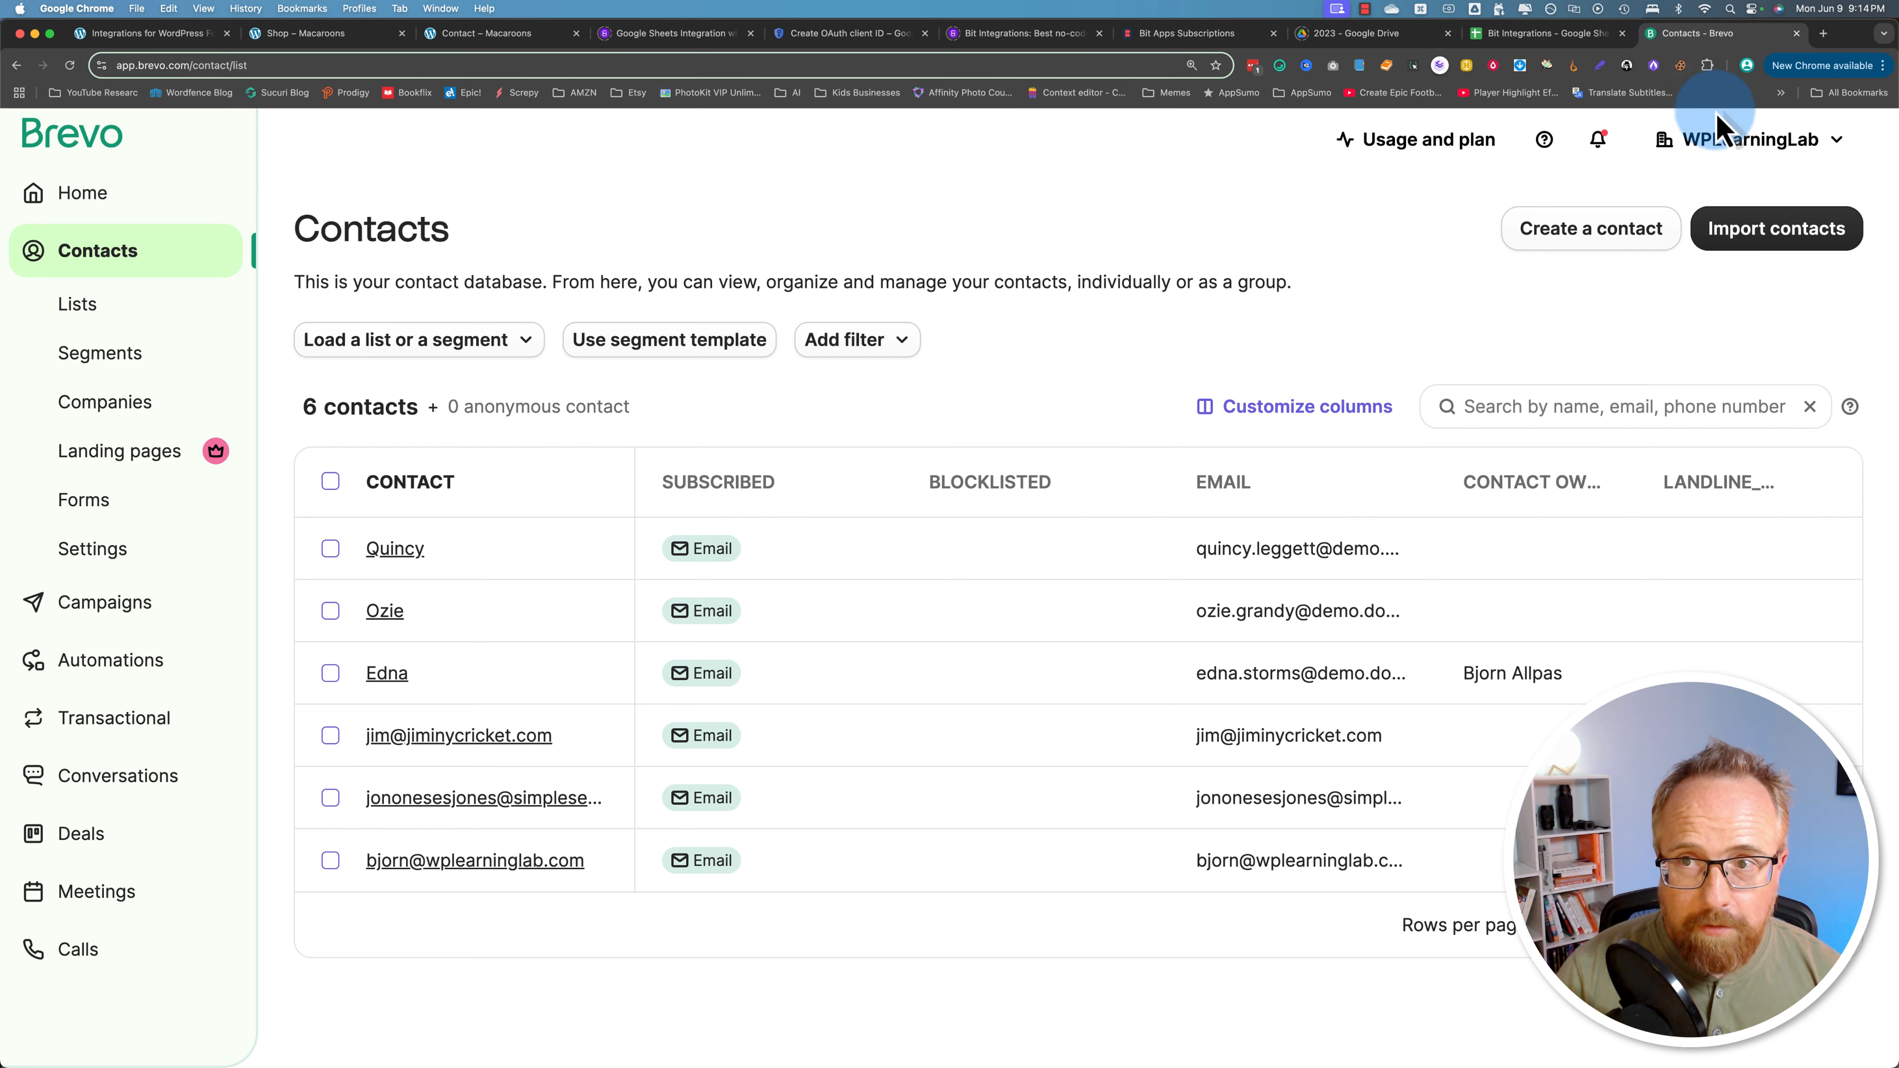
# Step: Generate a Brevo API key named 'Bit Integrations' under SMTP & API and copy it
pyautogui.click(1834, 143)
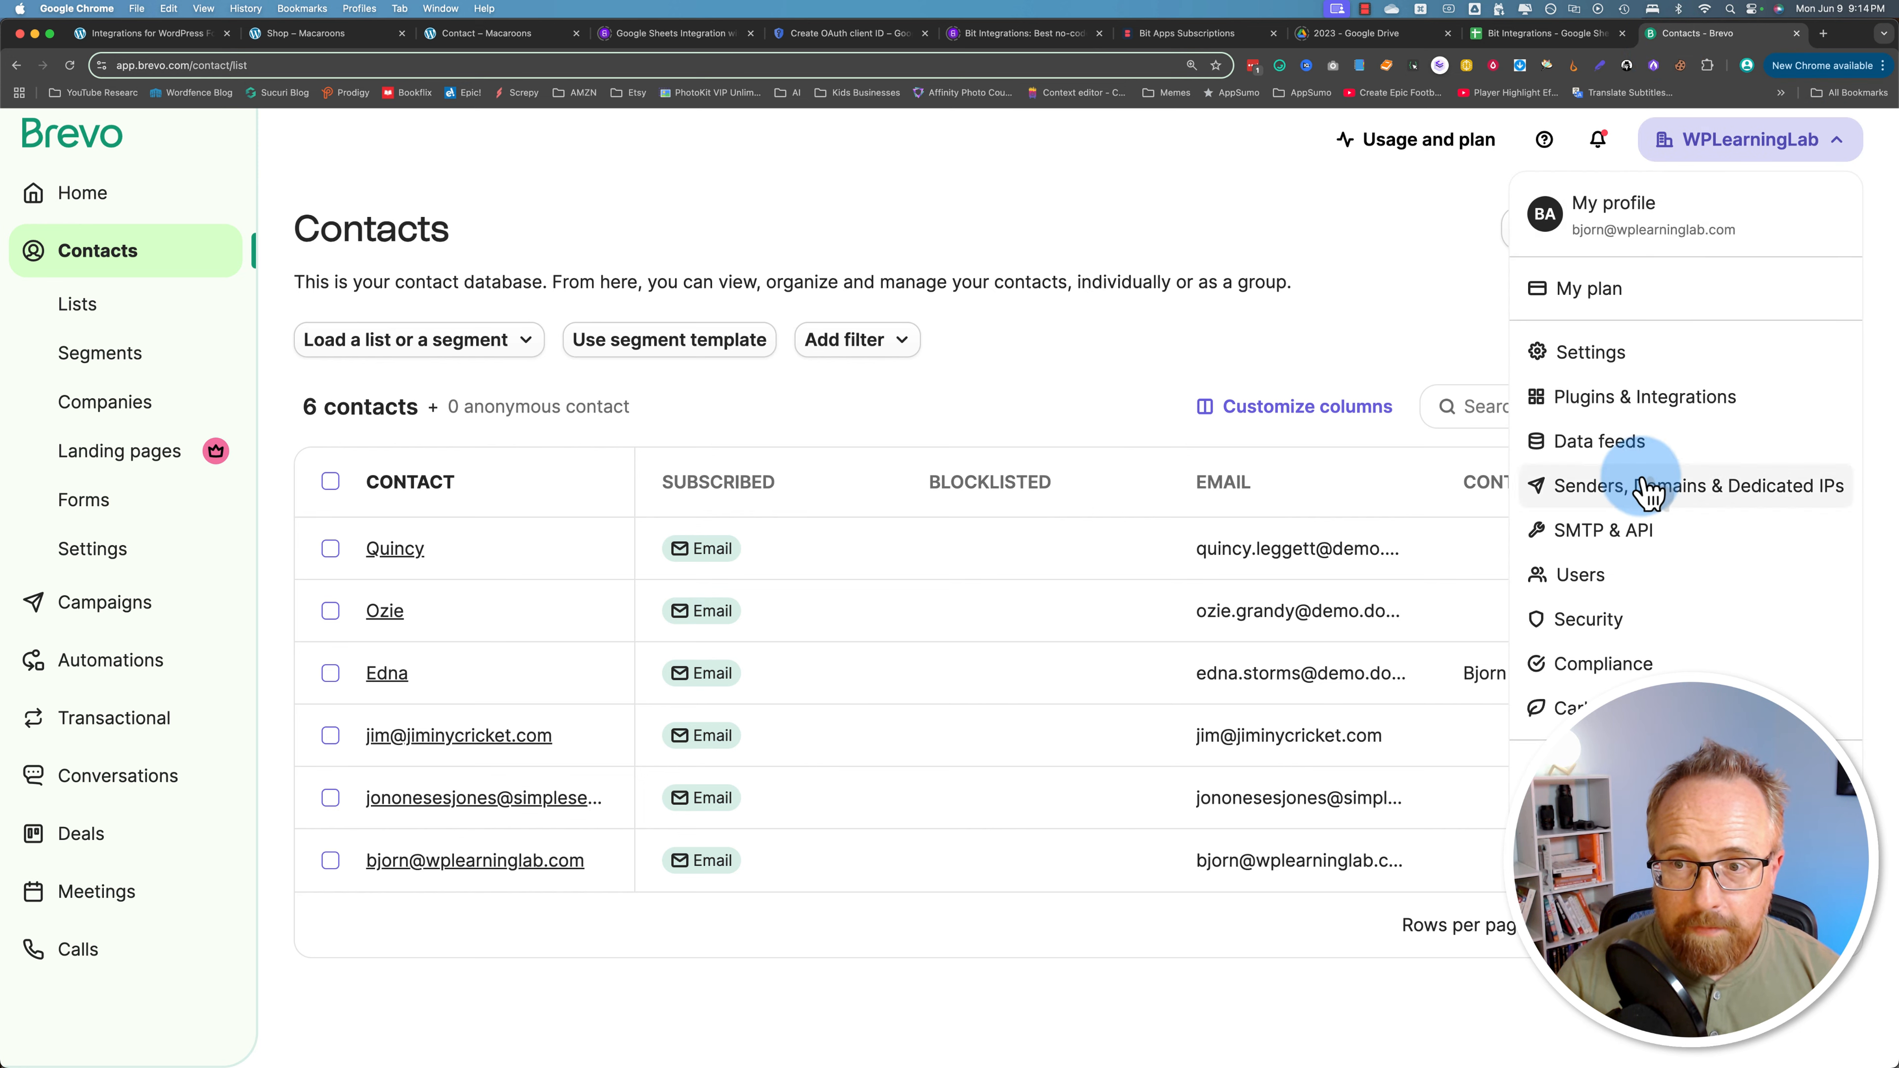
pyautogui.click(1605, 533)
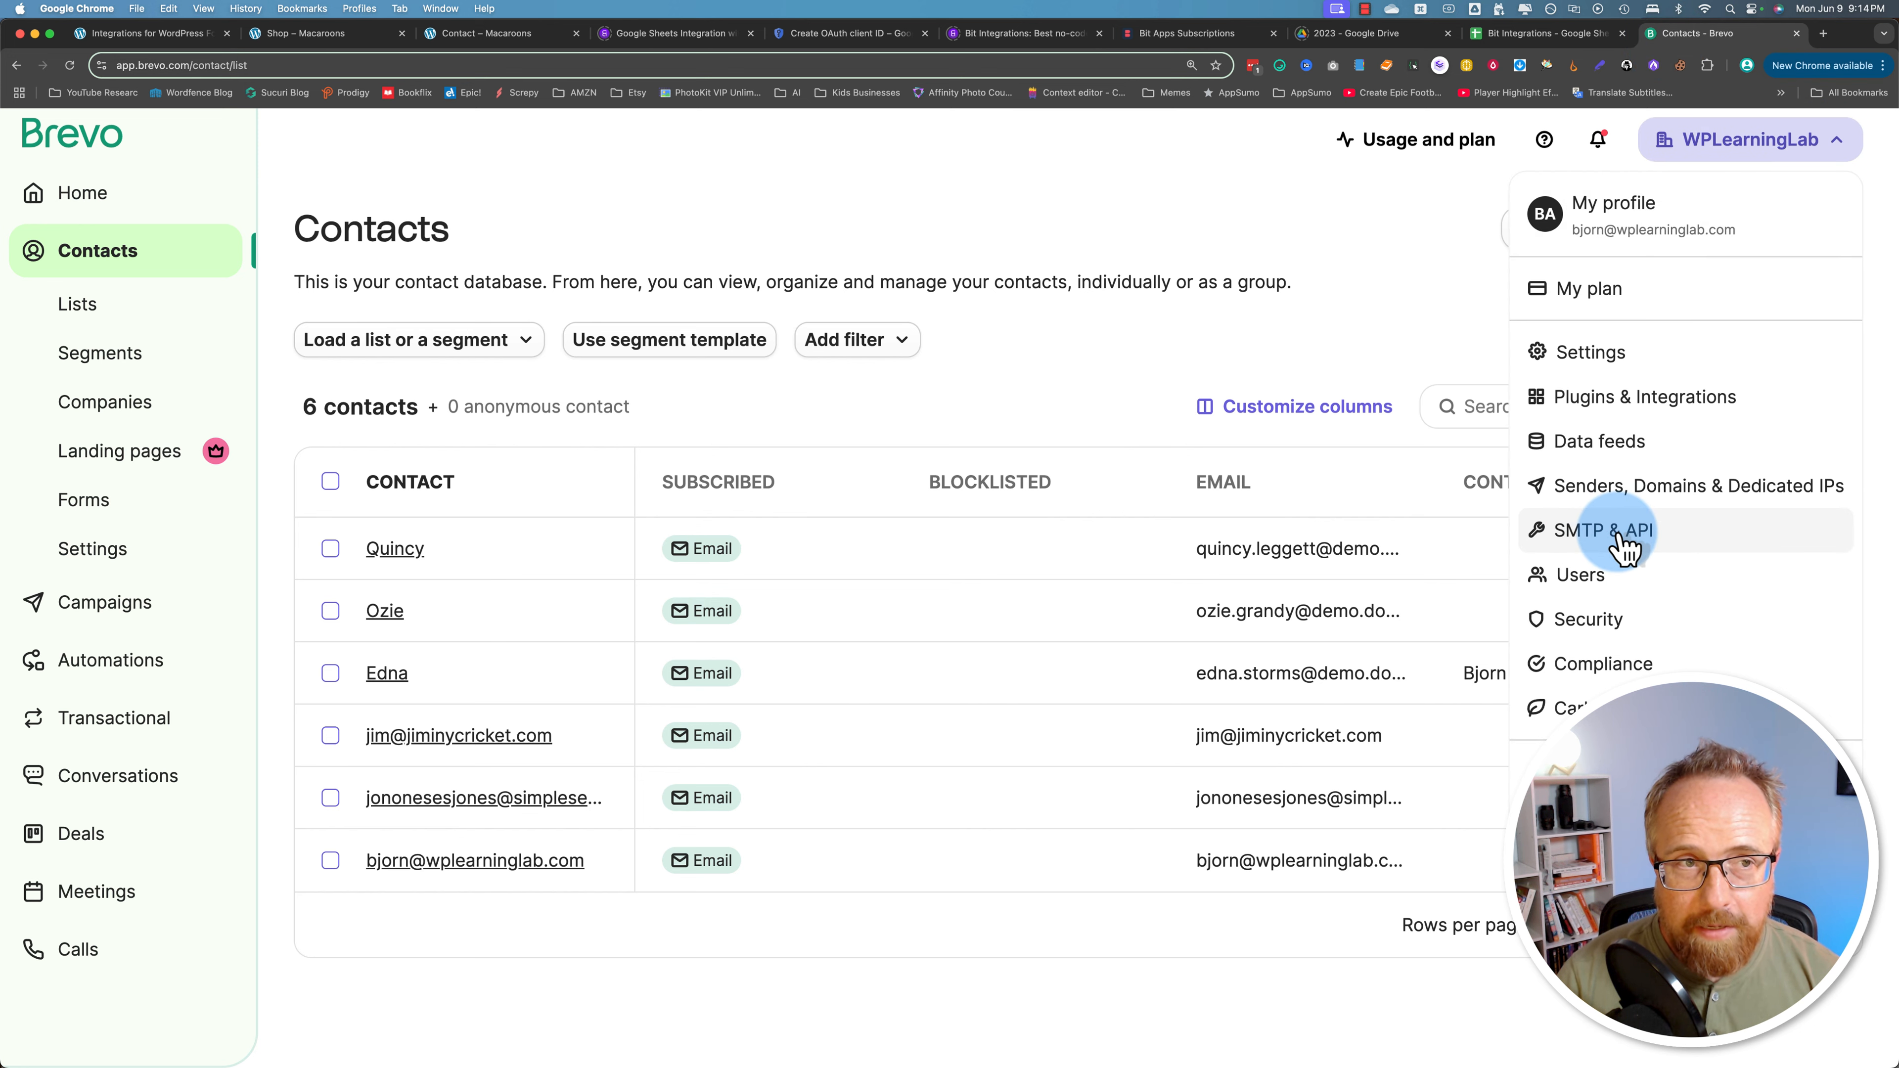
pyautogui.click(240, 346)
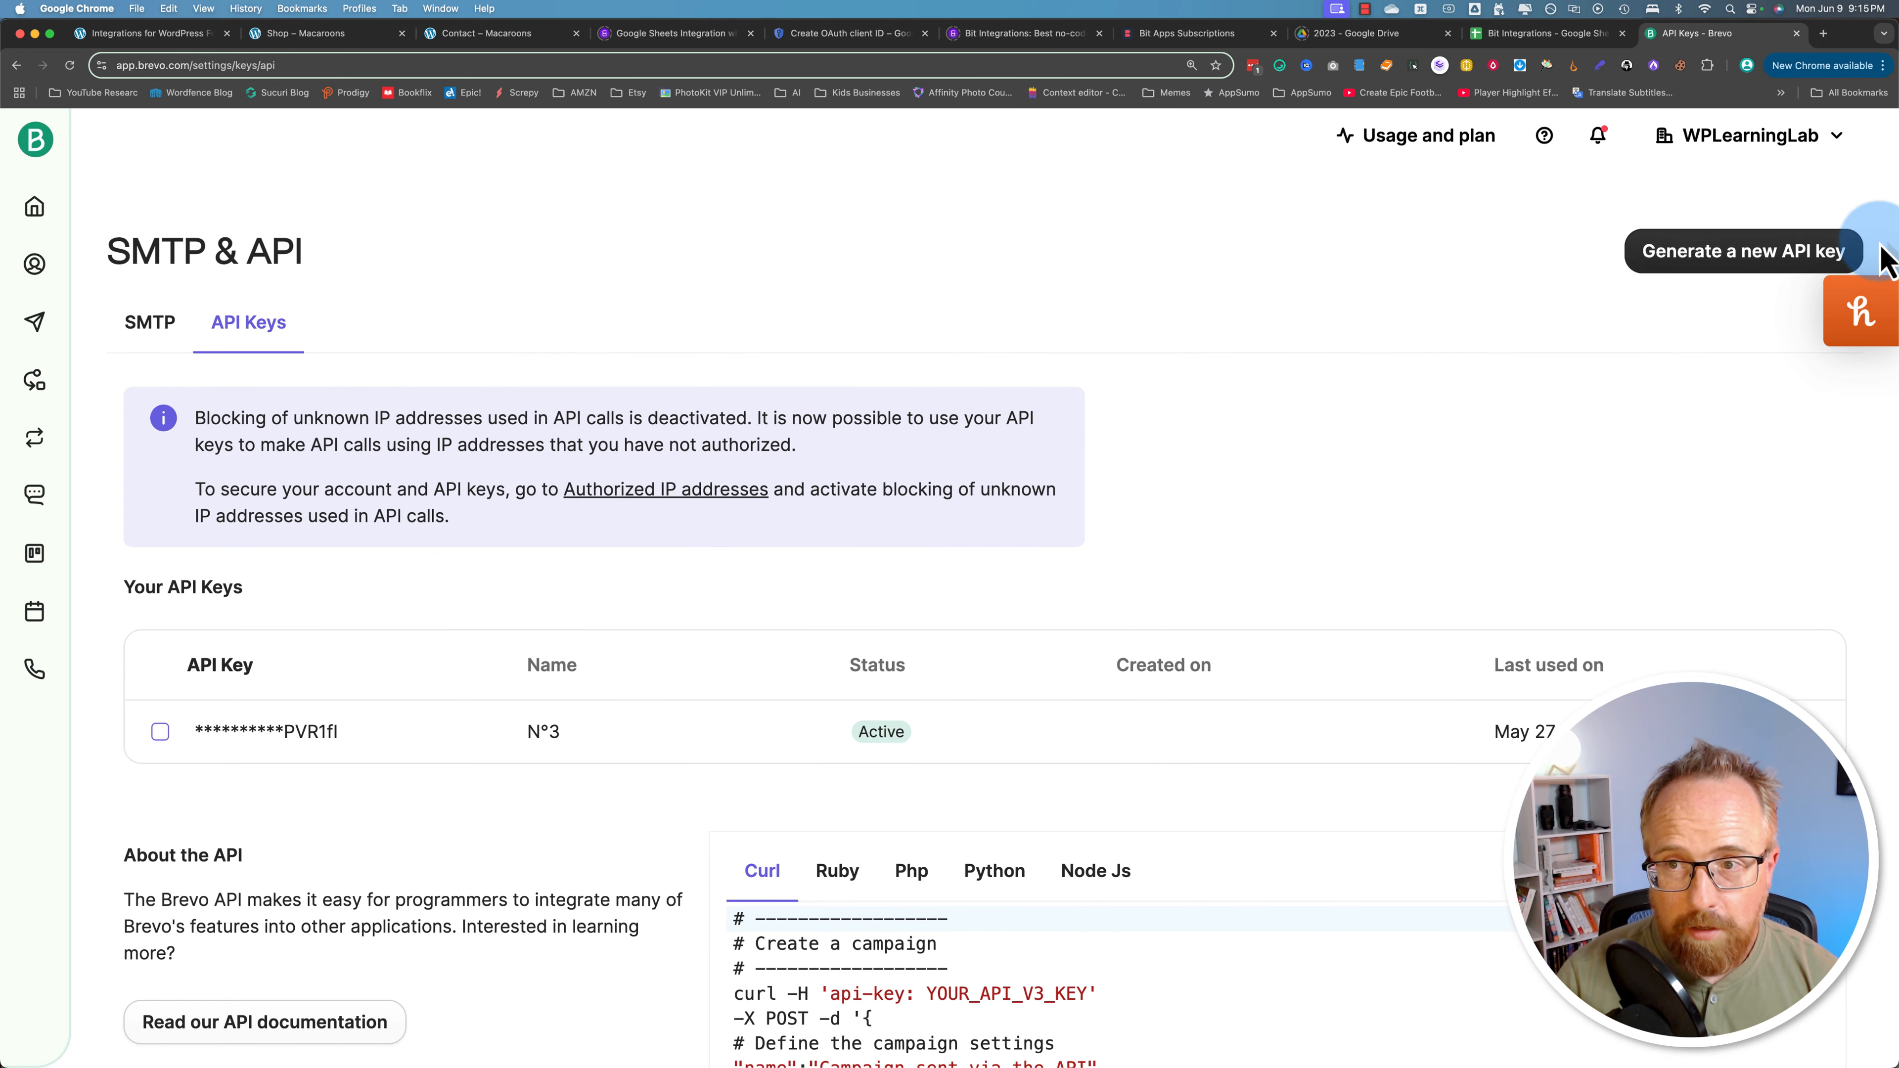
pyautogui.click(1750, 258)
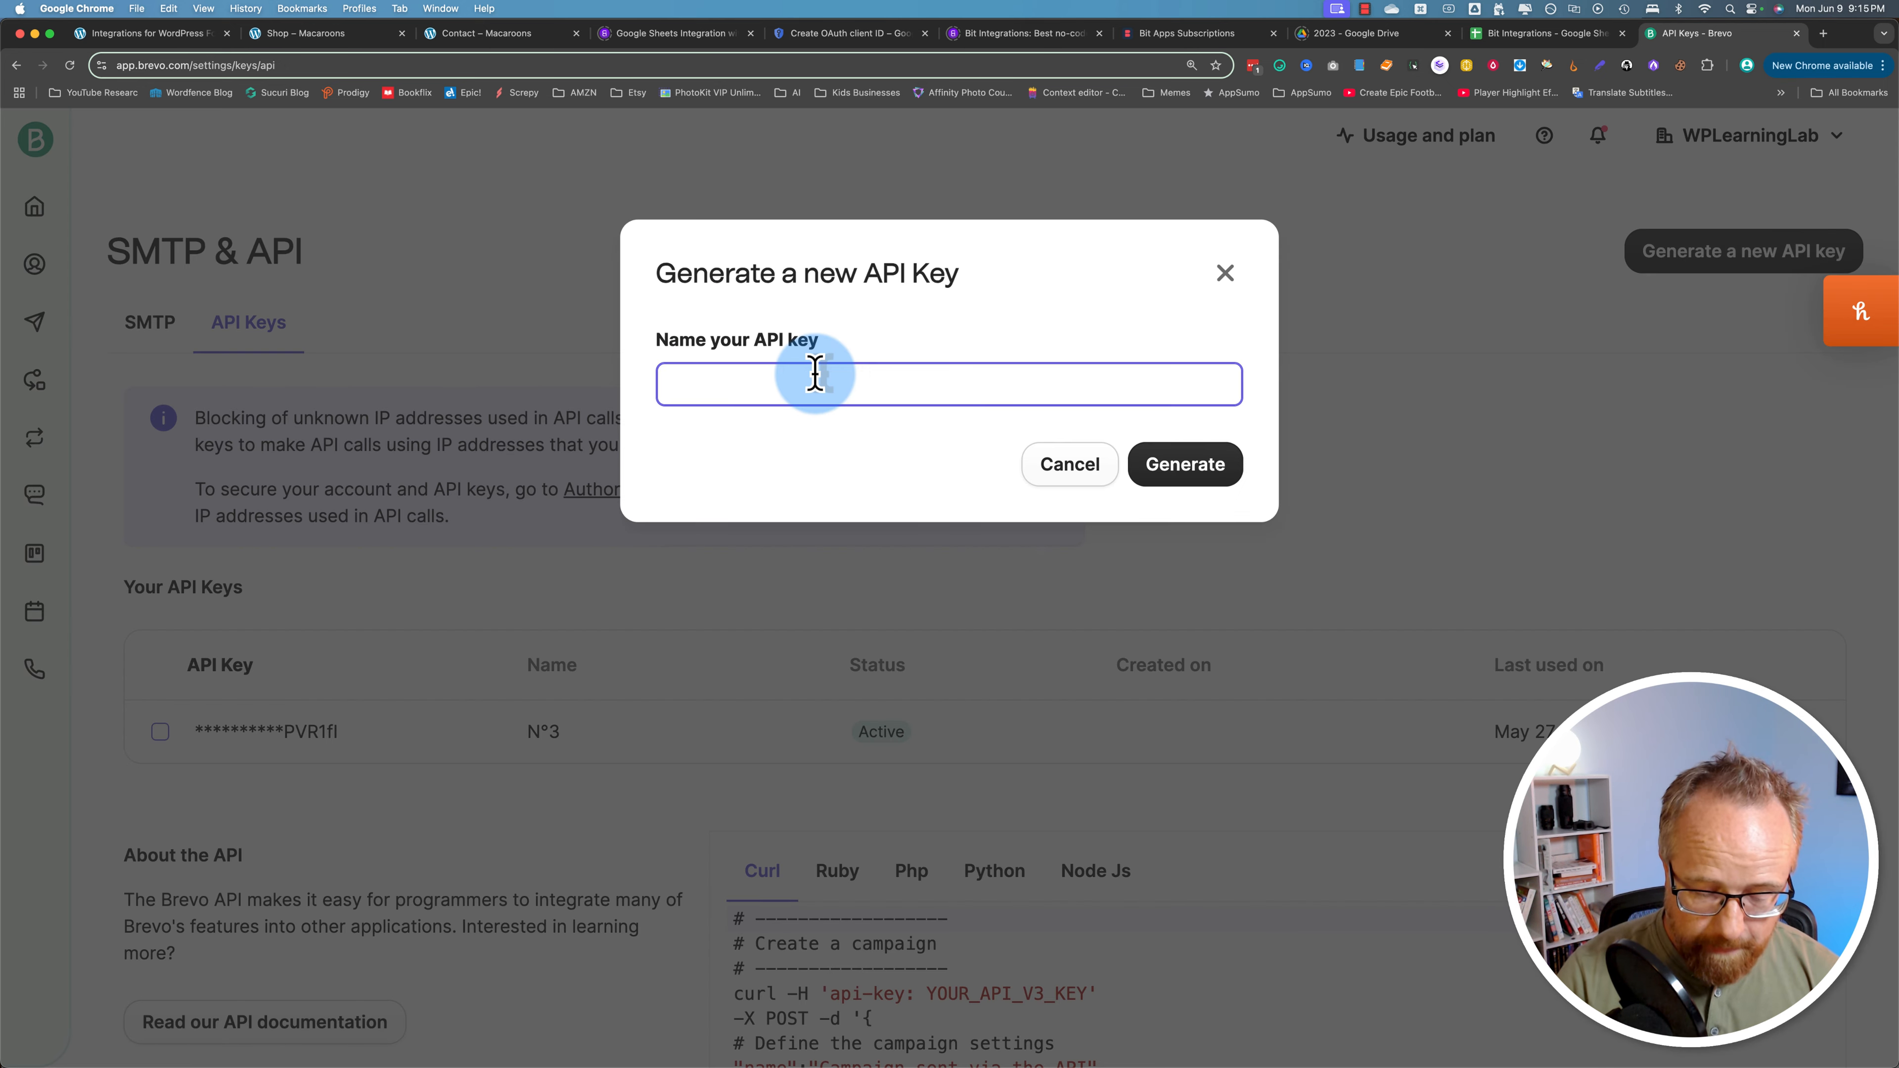
pyautogui.write('Bit Integ')
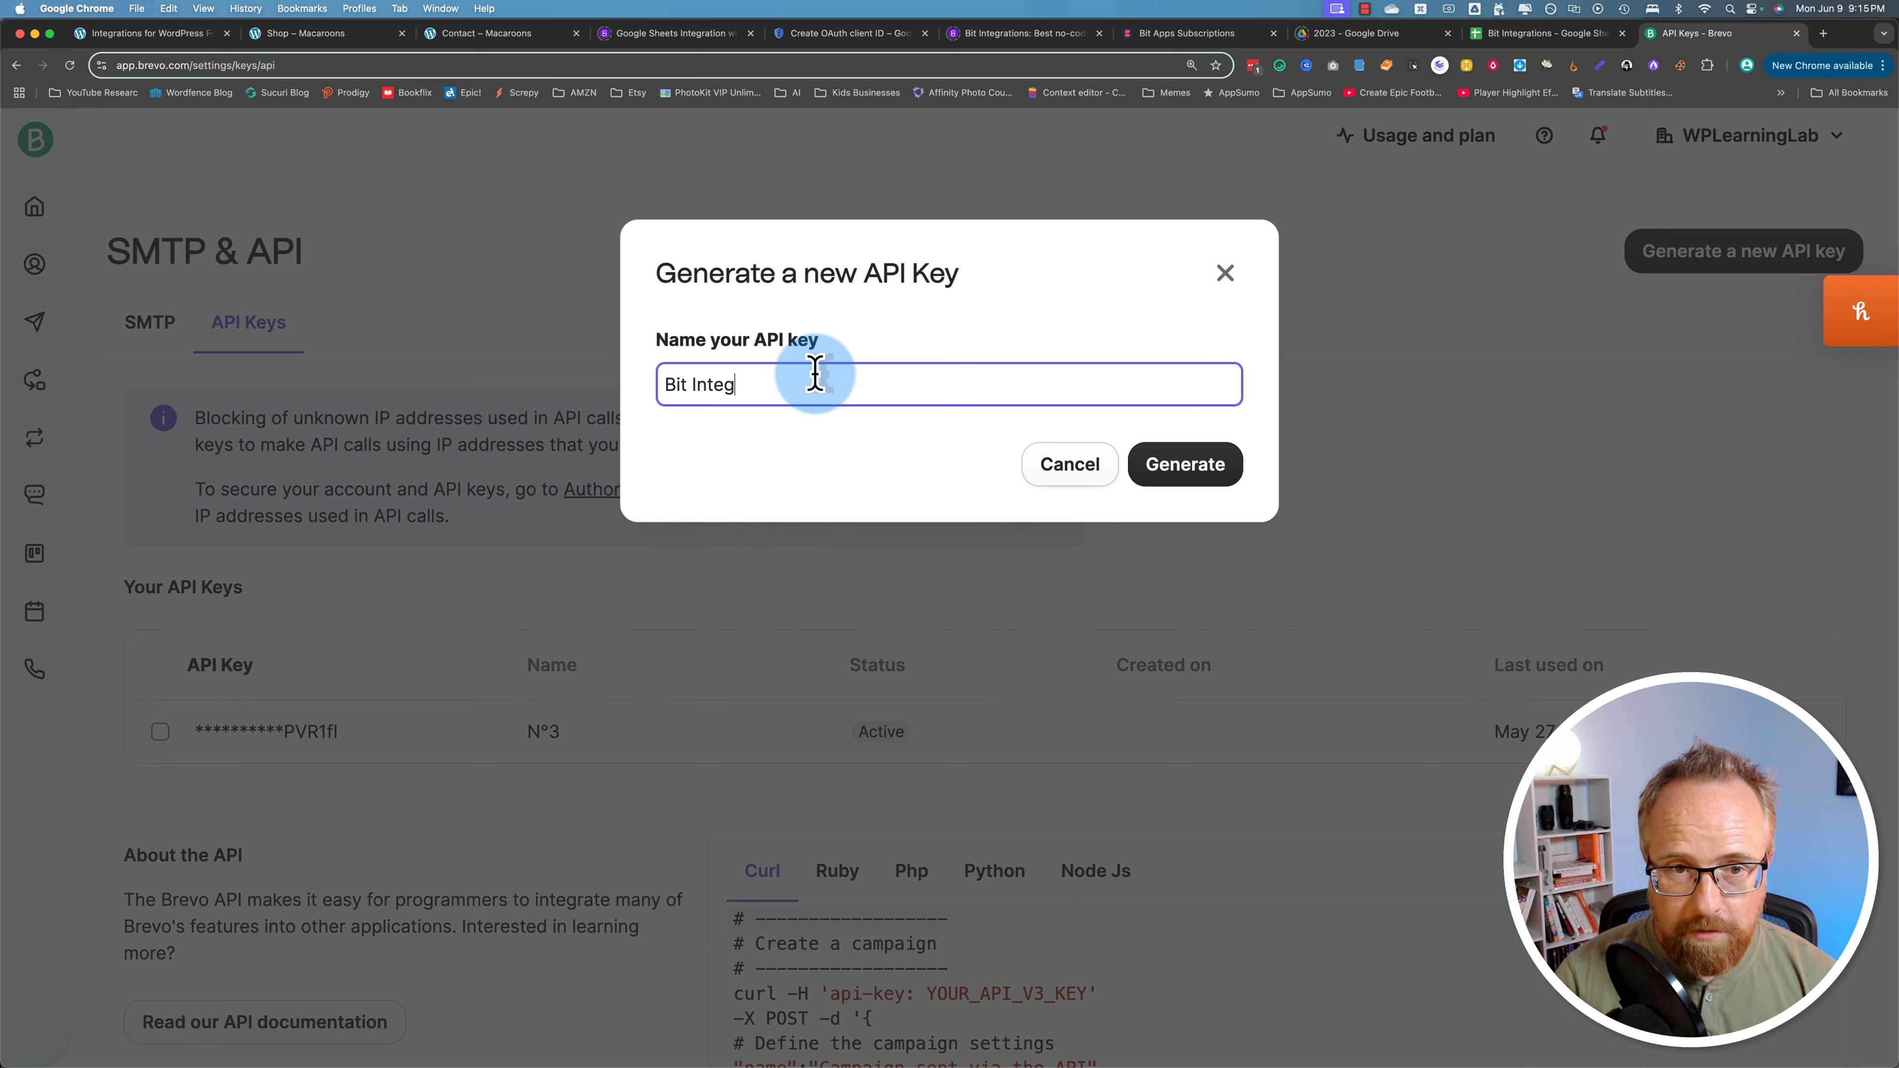
pyautogui.write('rations')
pyautogui.press('Return')
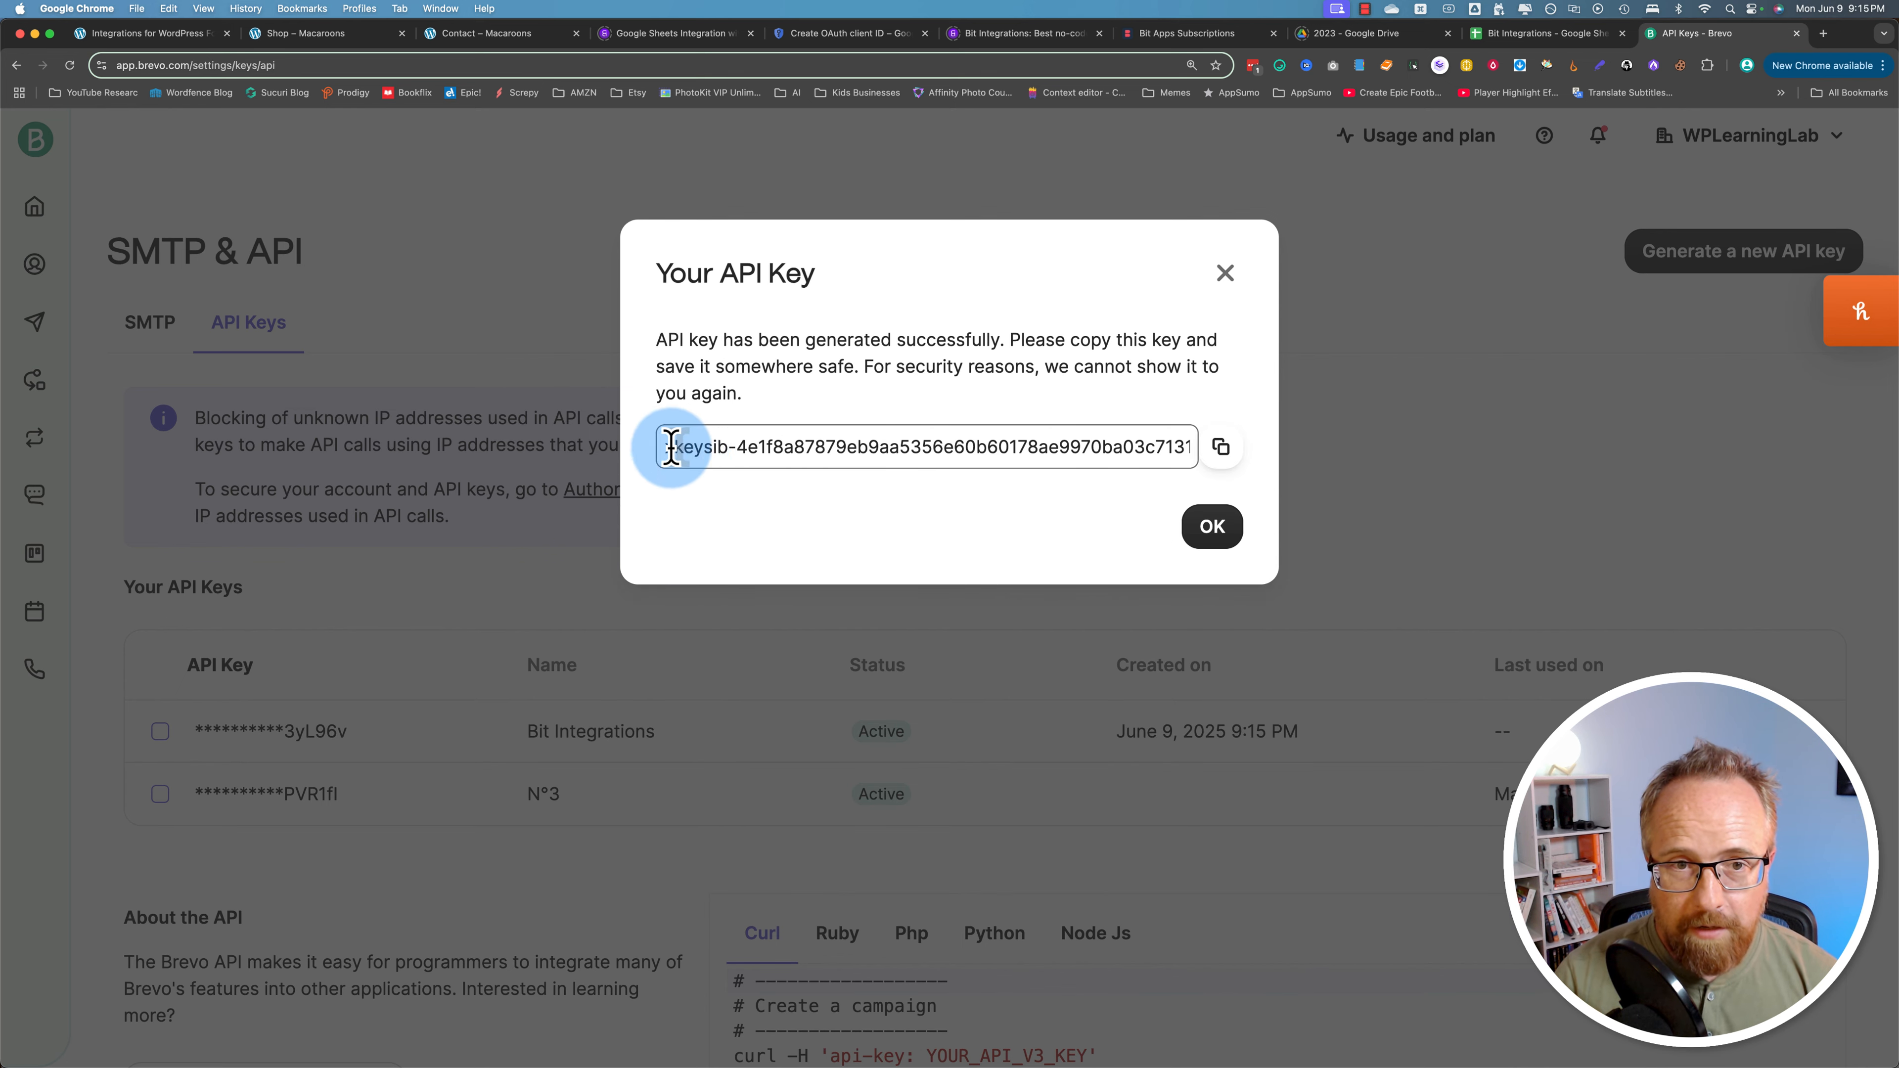
pyautogui.click(1219, 449)
# Step: Paste the copied API key into Bit Integrations and authorize the Brevo connection
pyautogui.click(153, 33)
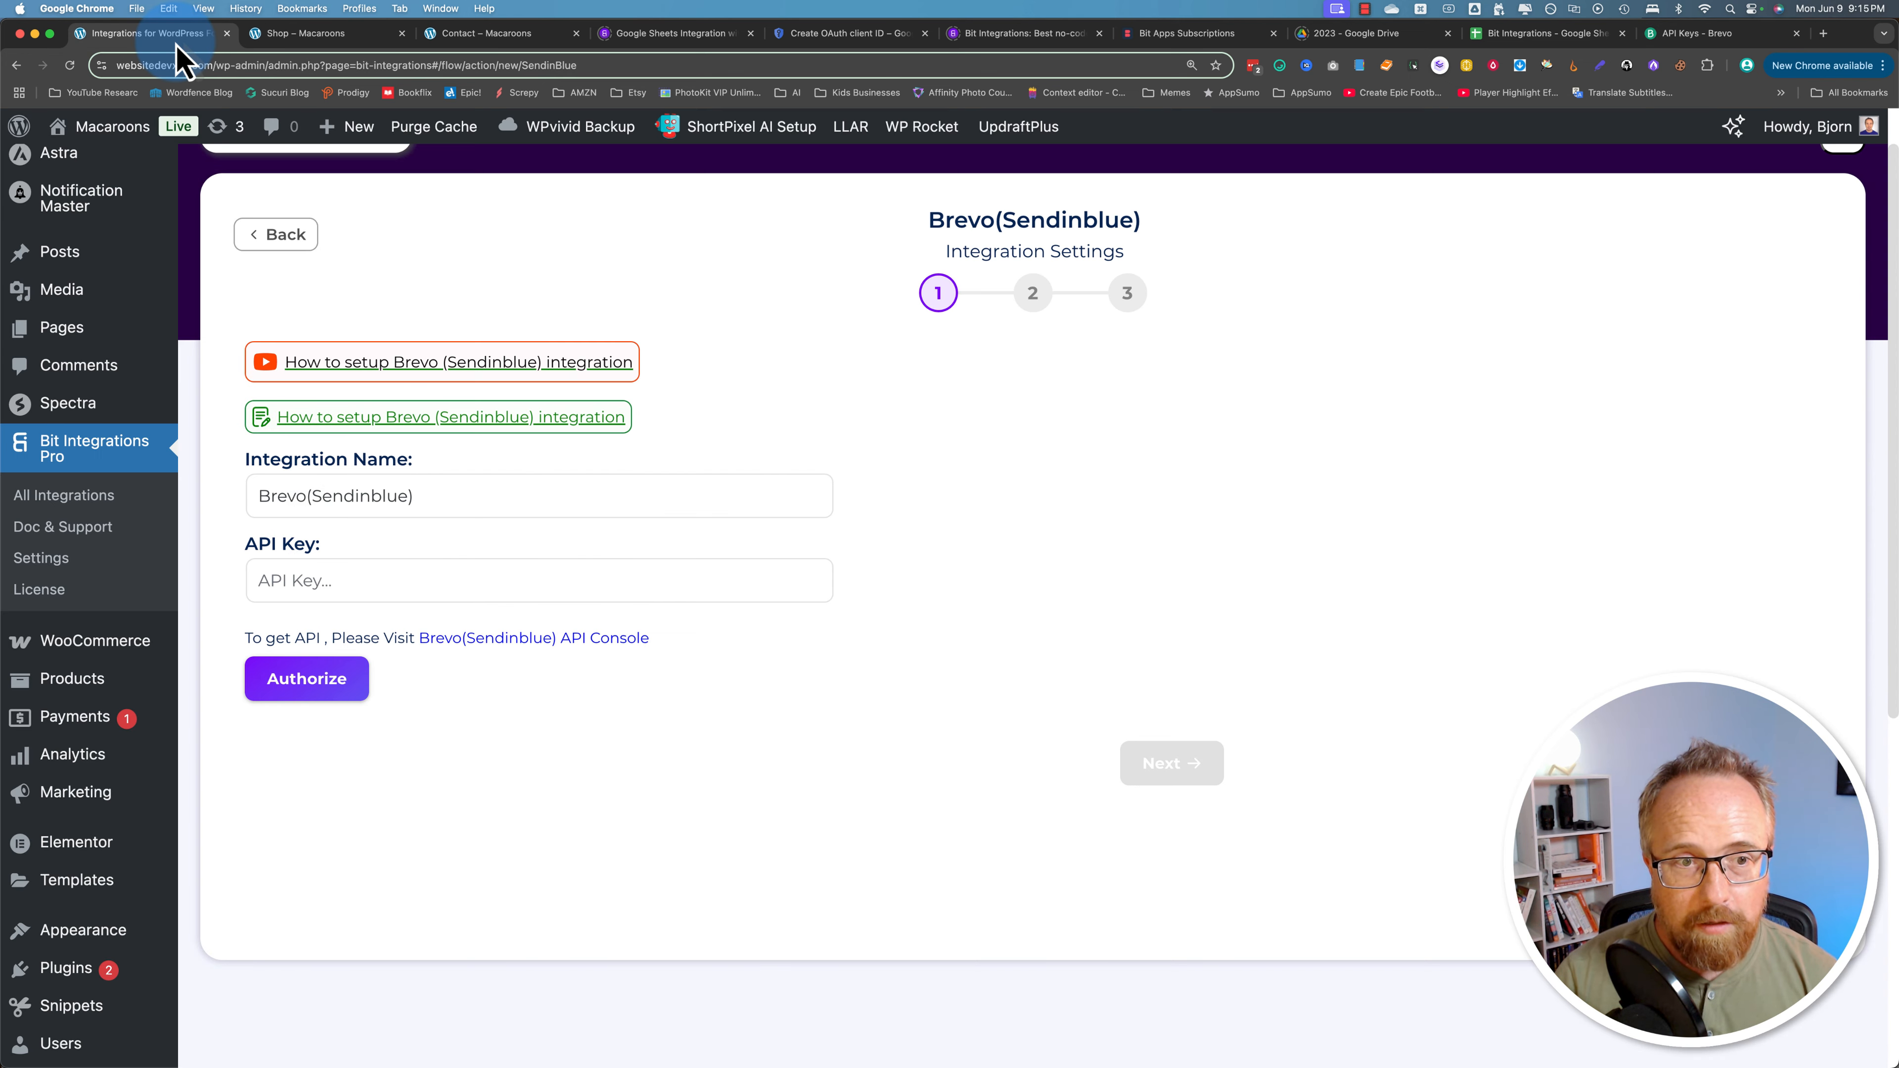
pyautogui.click(294, 580)
pyautogui.rightClick(294, 580)
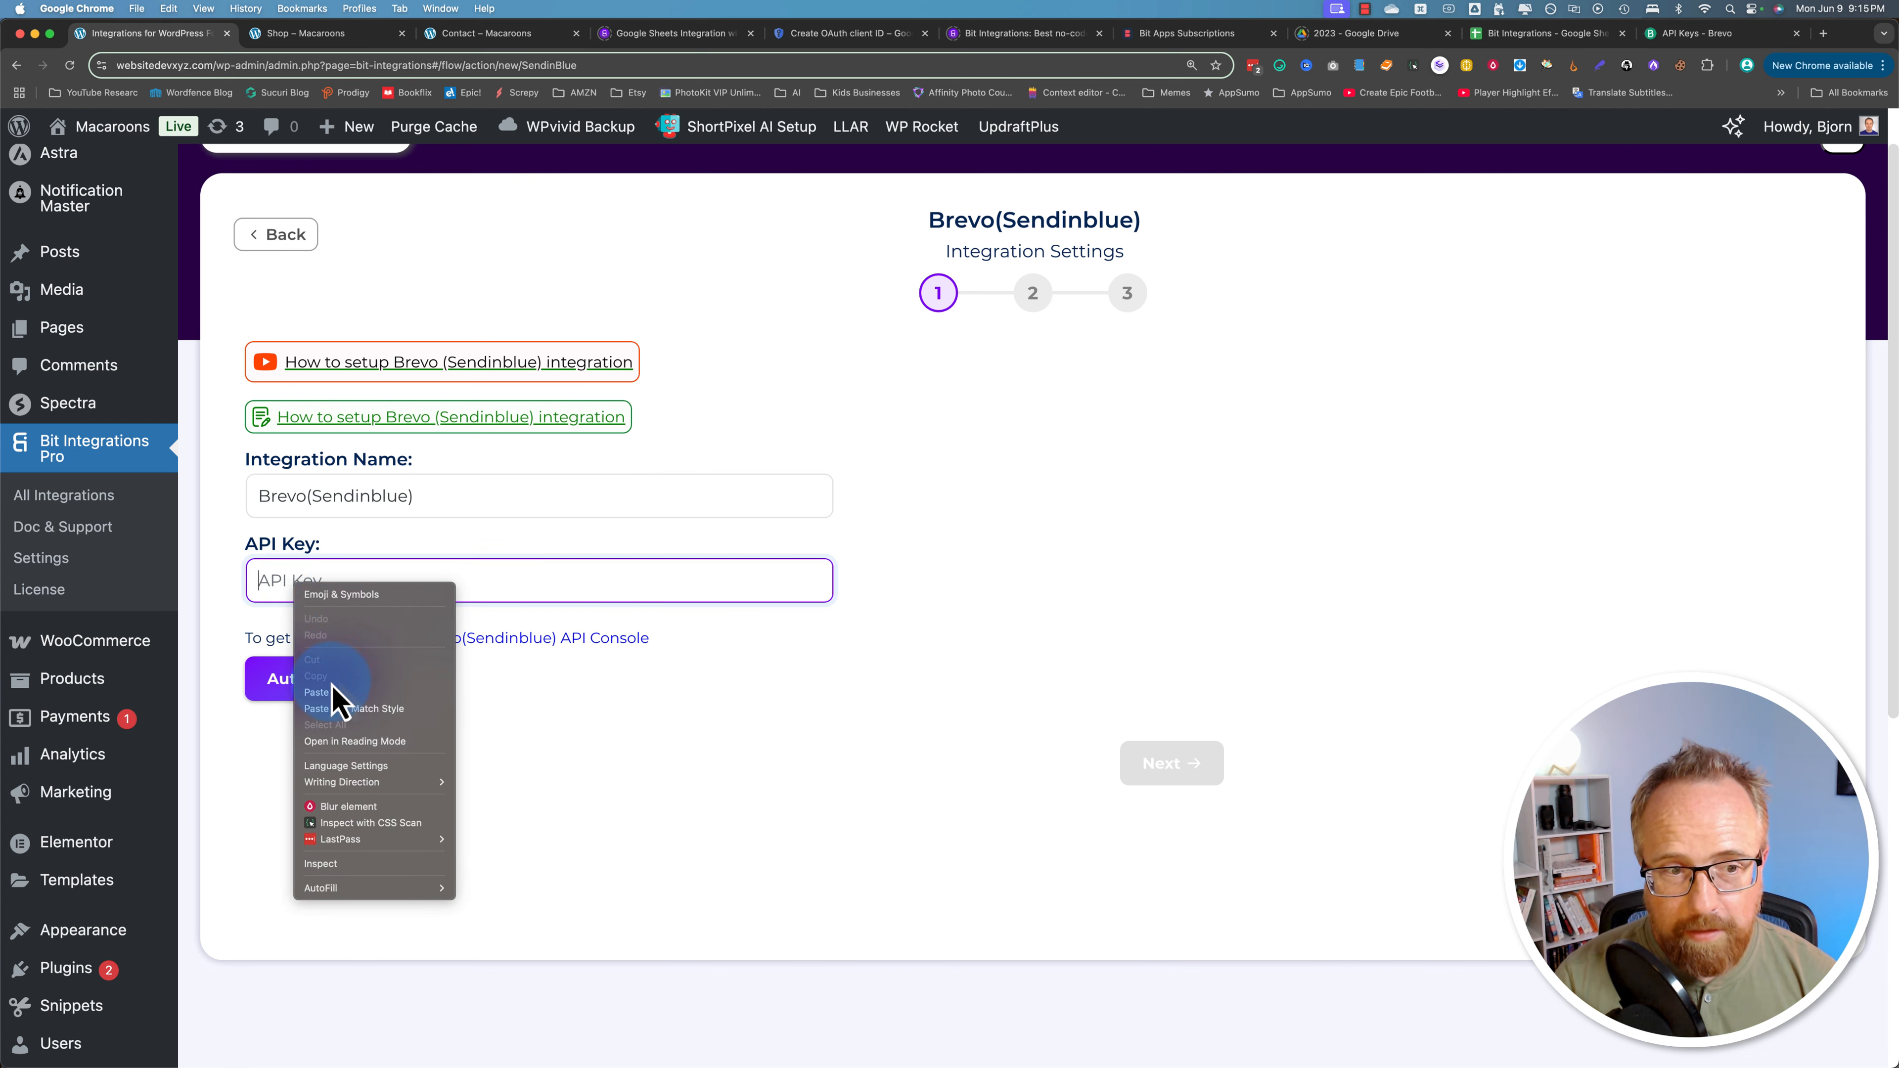
pyautogui.click(340, 700)
pyautogui.click(317, 704)
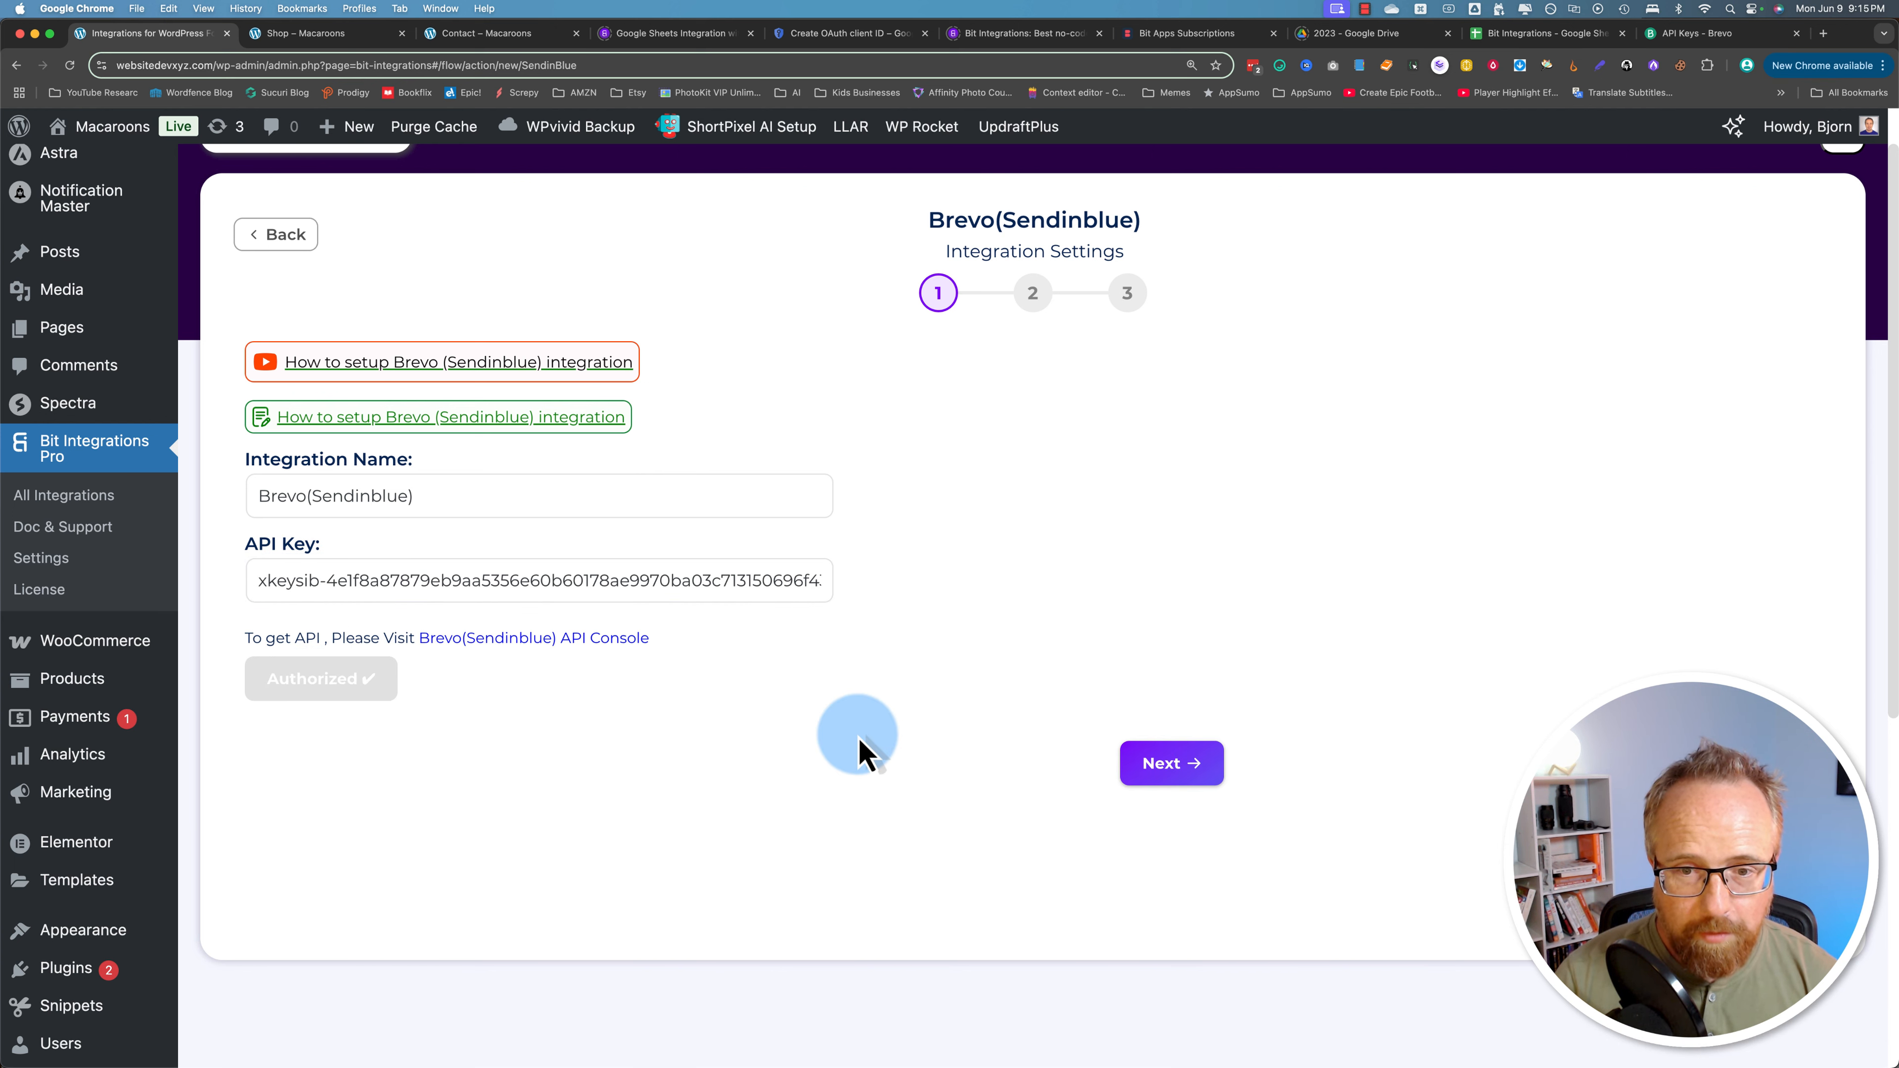
pyautogui.click(1137, 770)
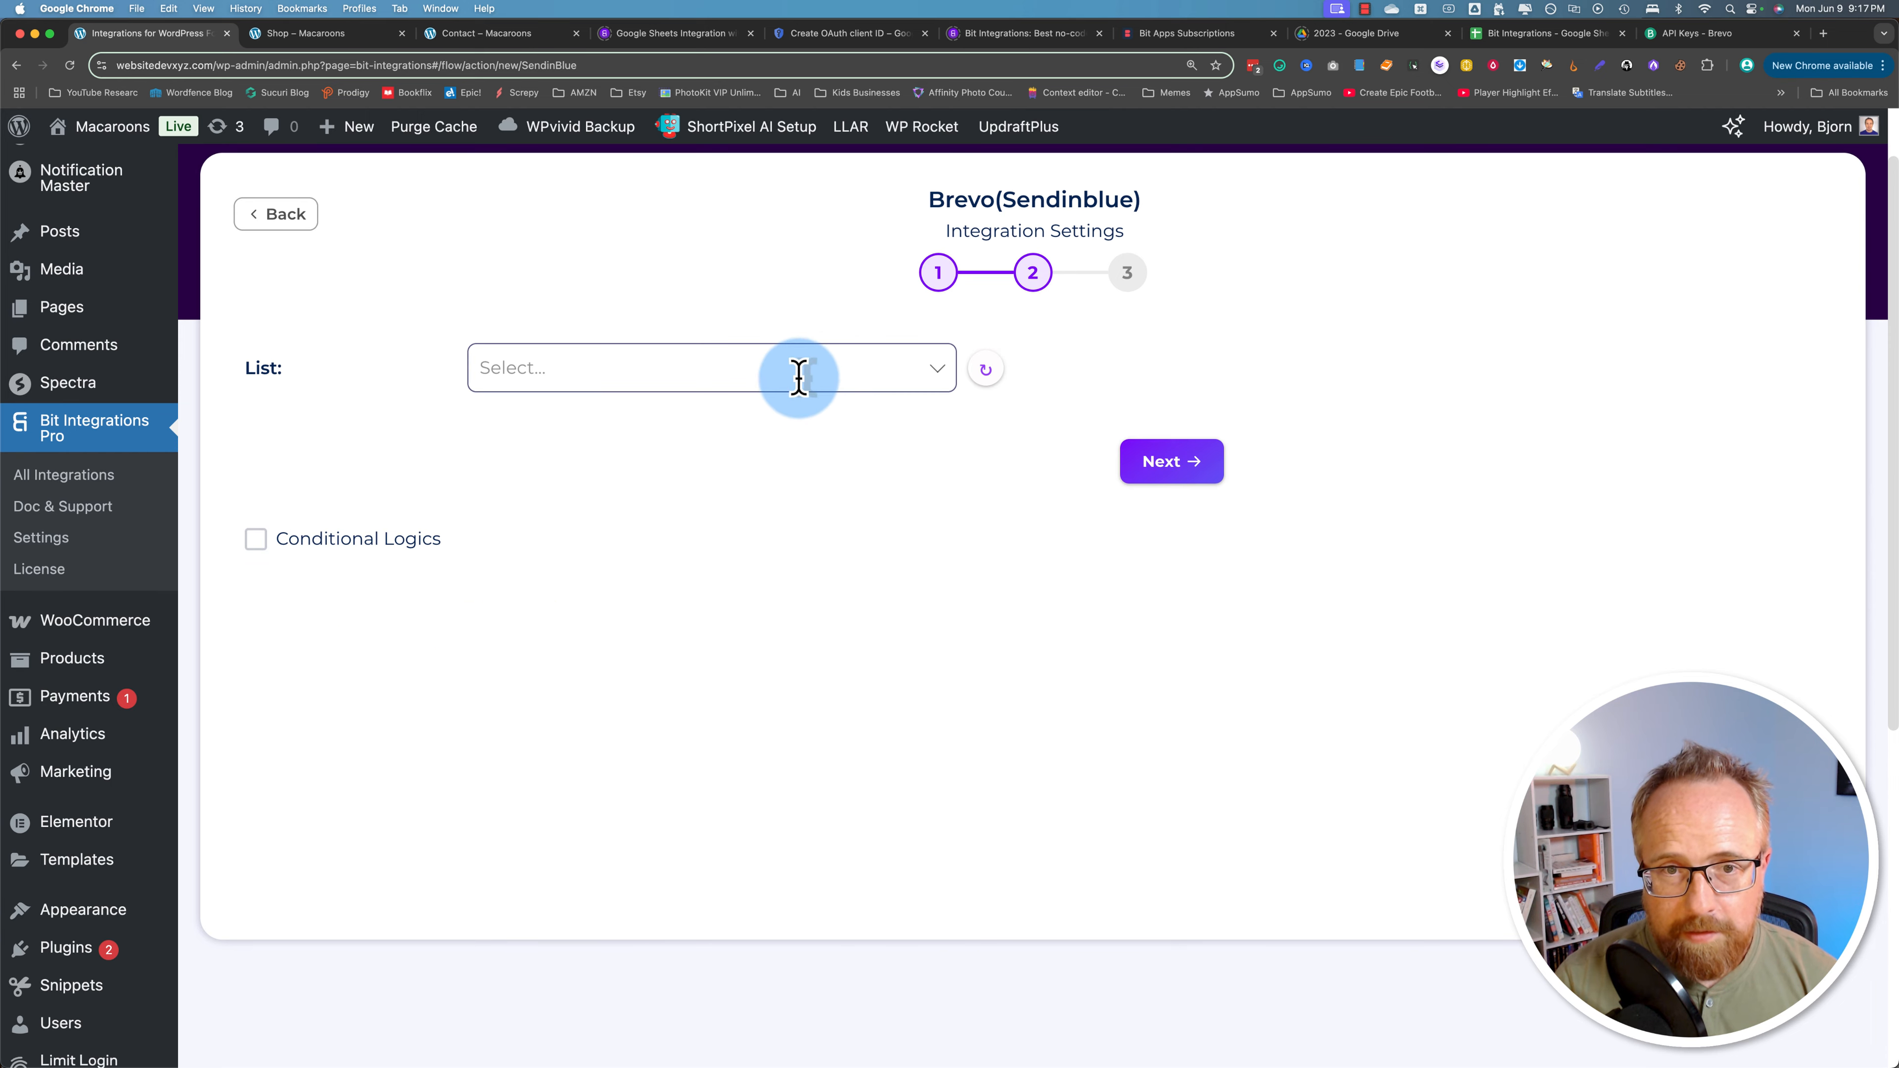
# Step: Choose the WooCom Orders list as the Brevo contact list
pyautogui.click(931, 374)
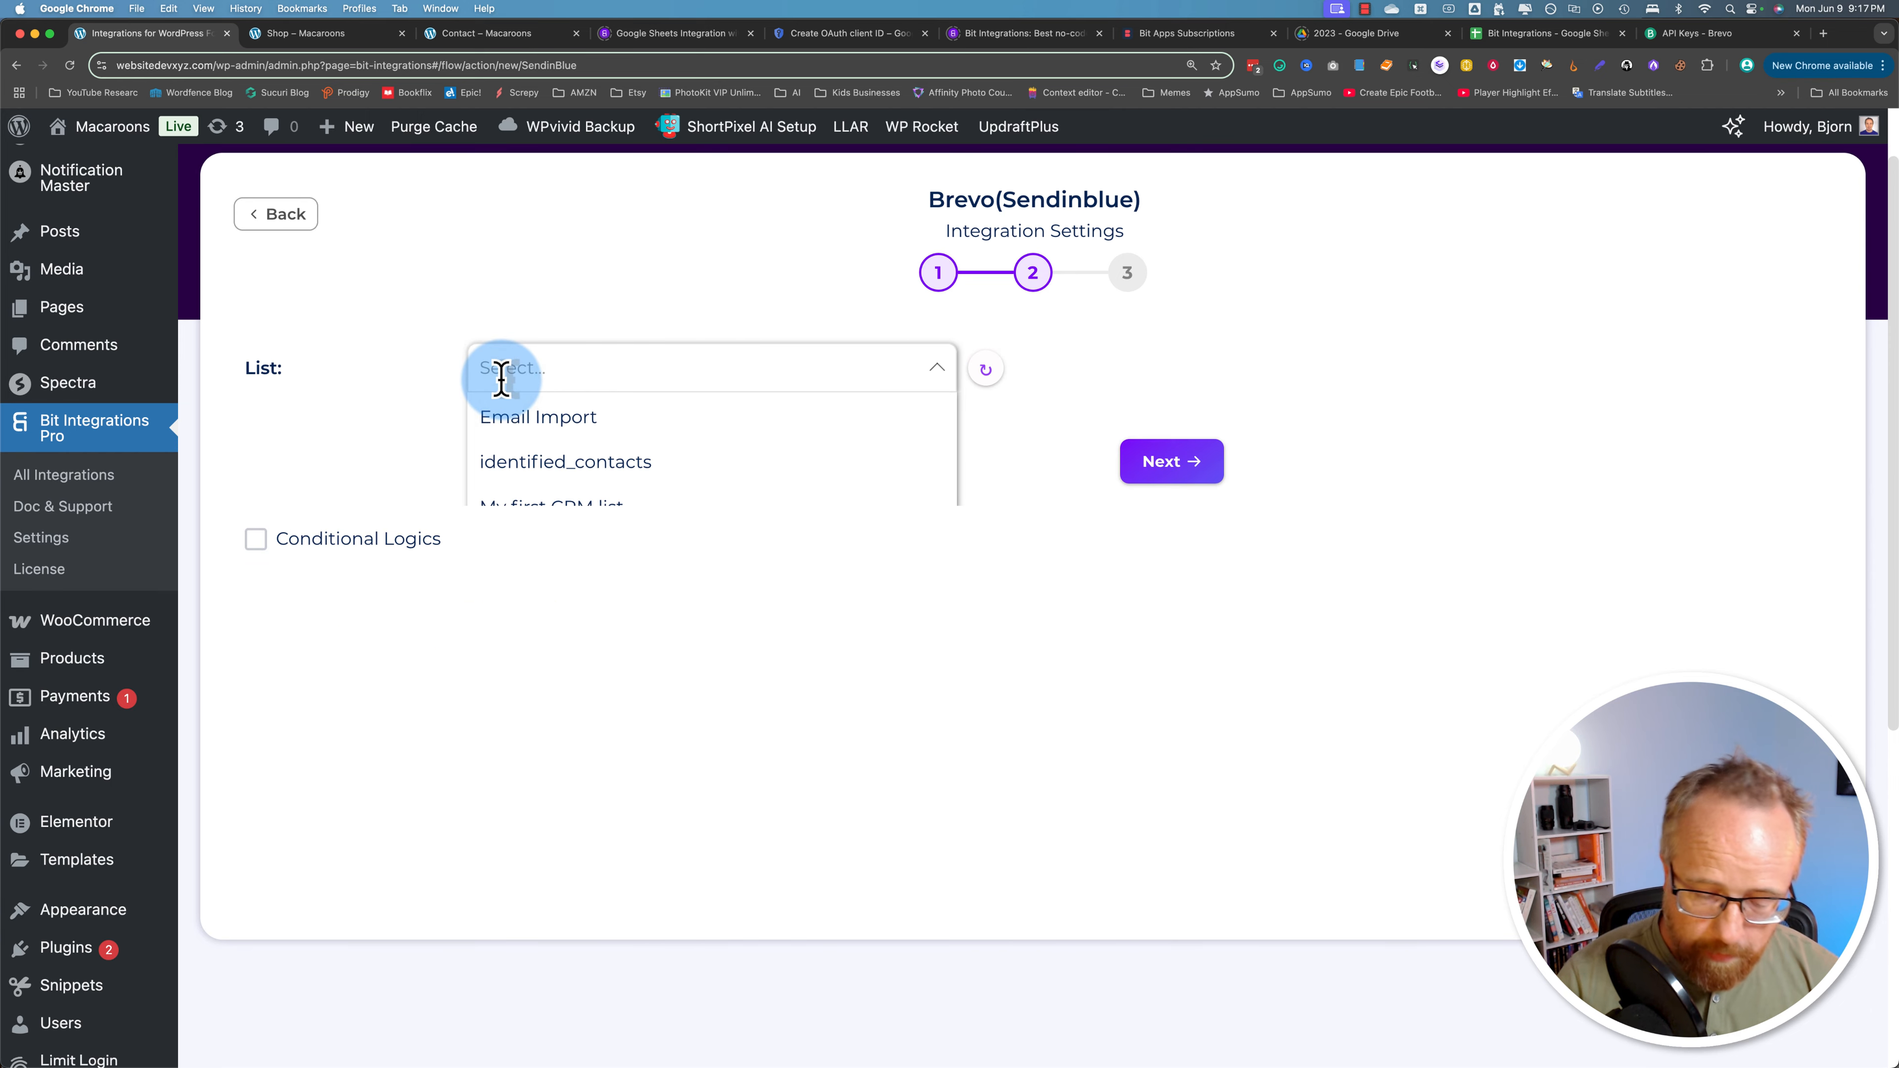
pyautogui.write('woo')
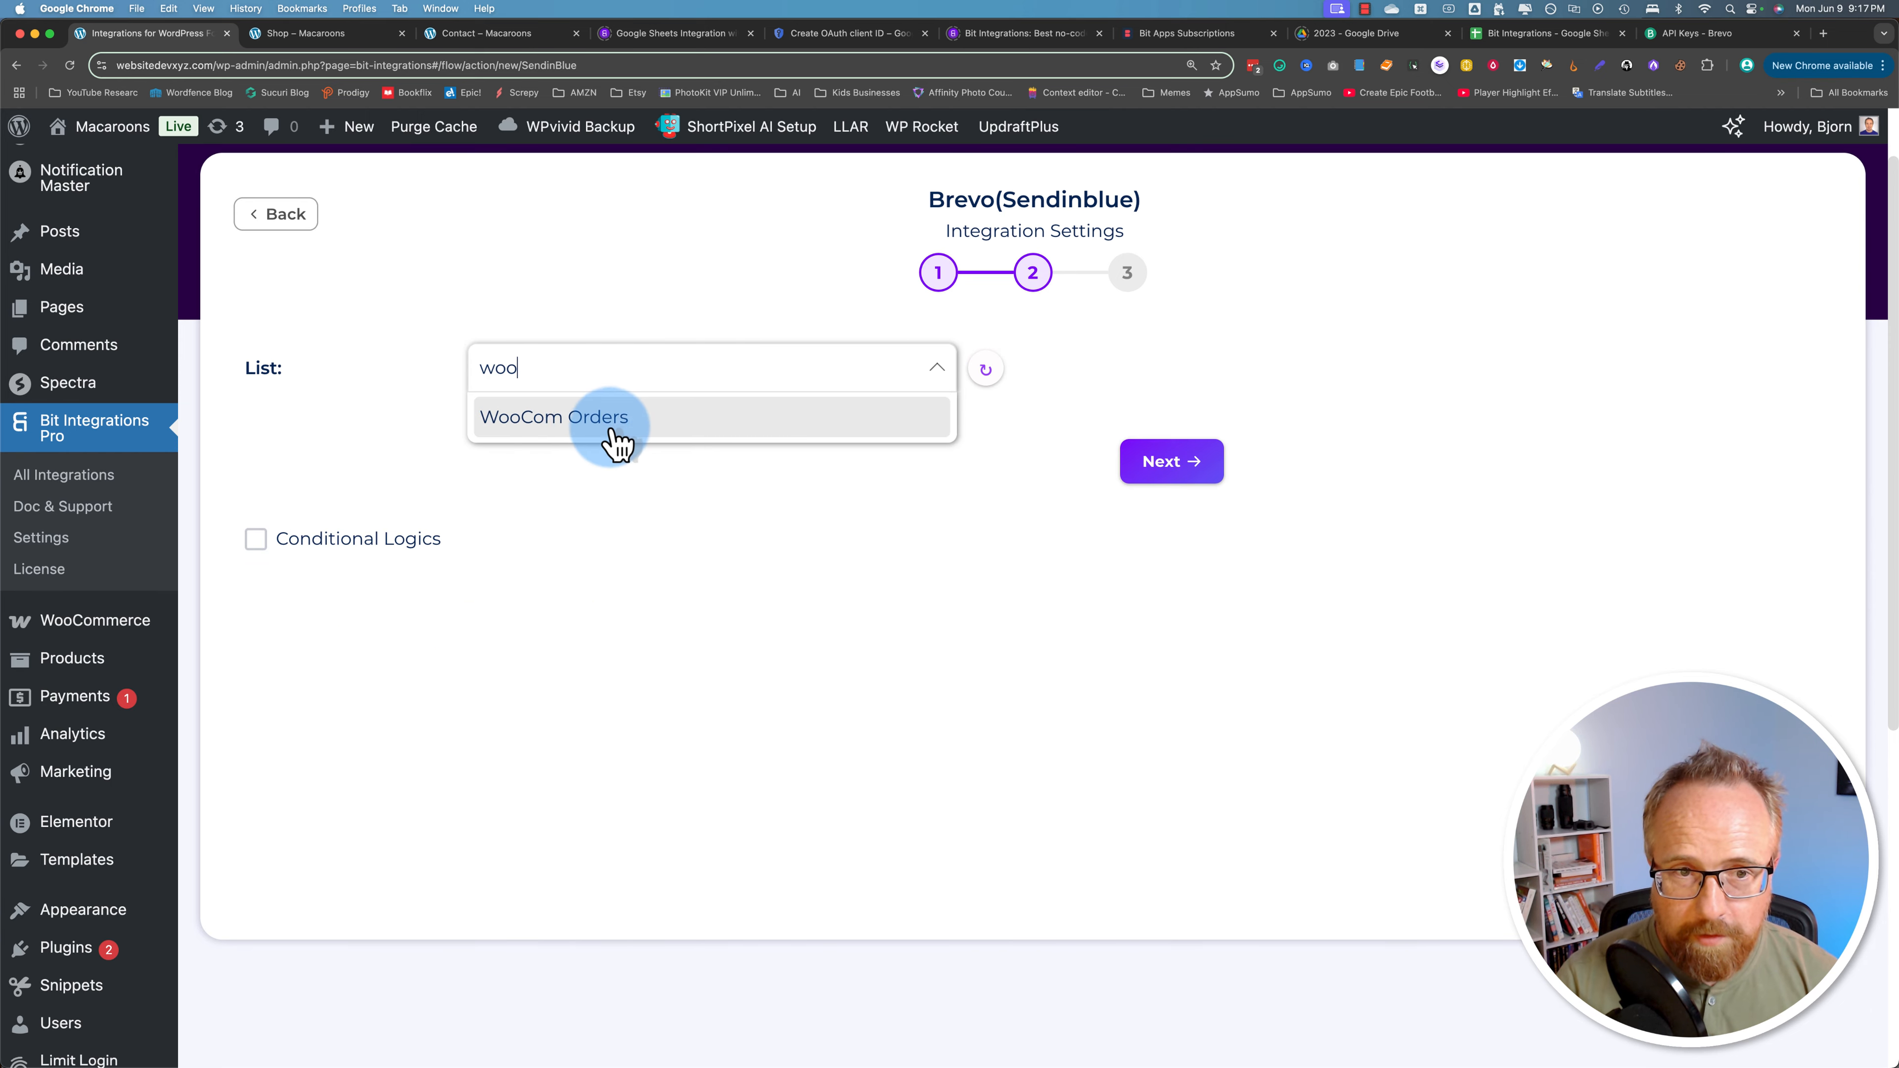
pyautogui.click(524, 432)
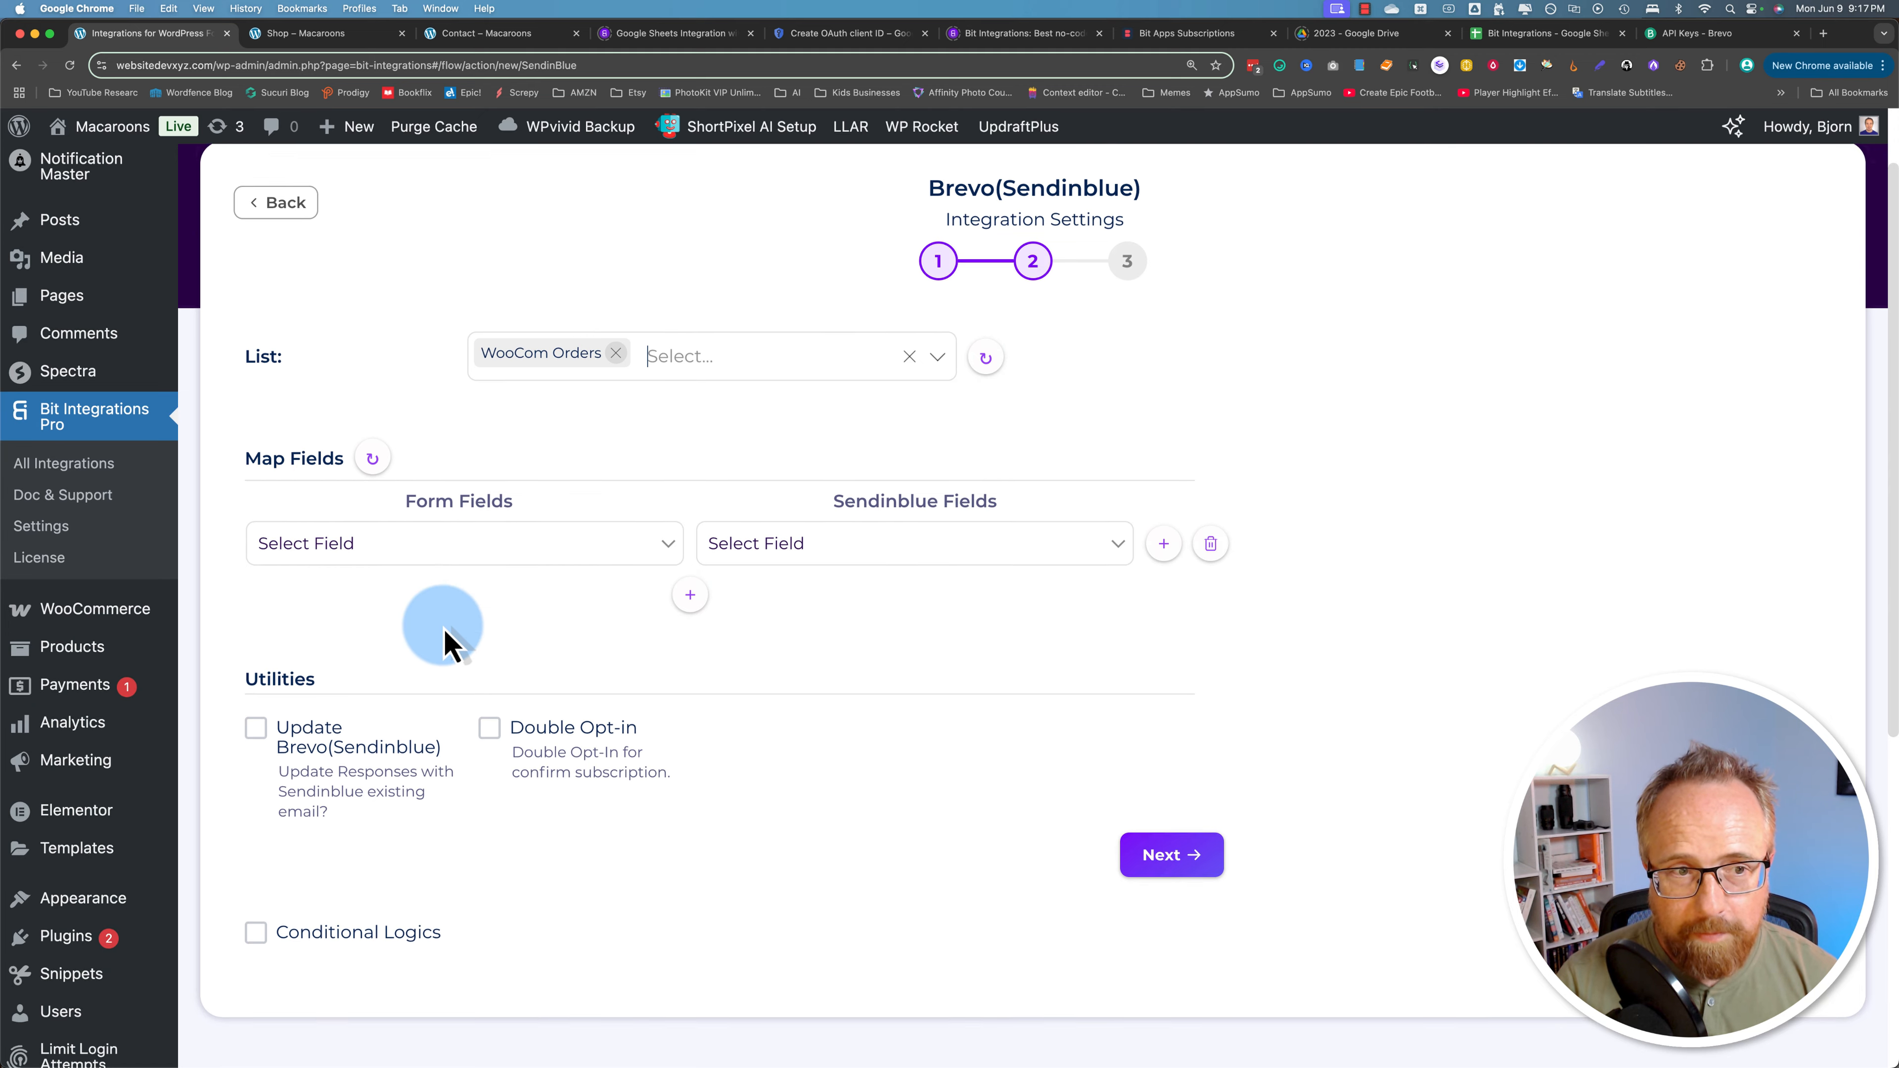
pyautogui.scroll(-3, 453, 645)
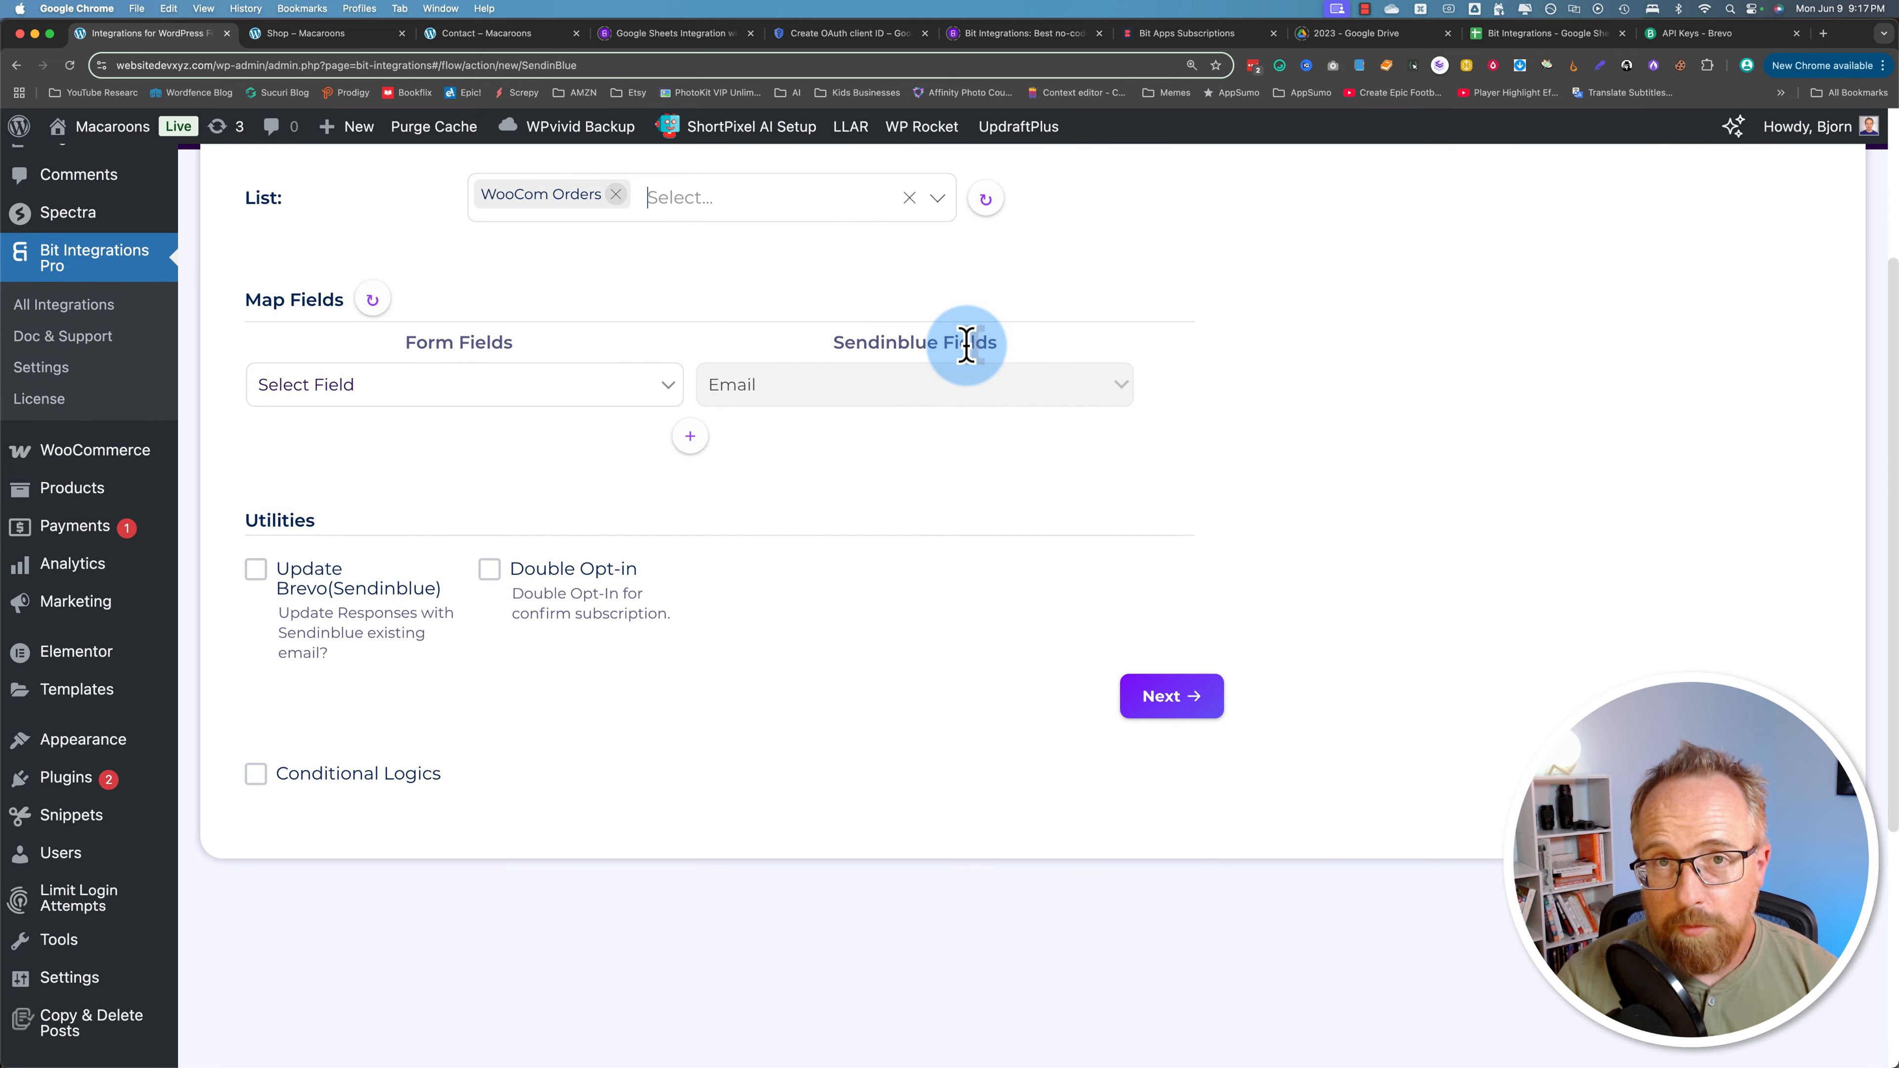
# Step: Map the order's Billing Email field to Brevo's Email field
pyautogui.click(449, 410)
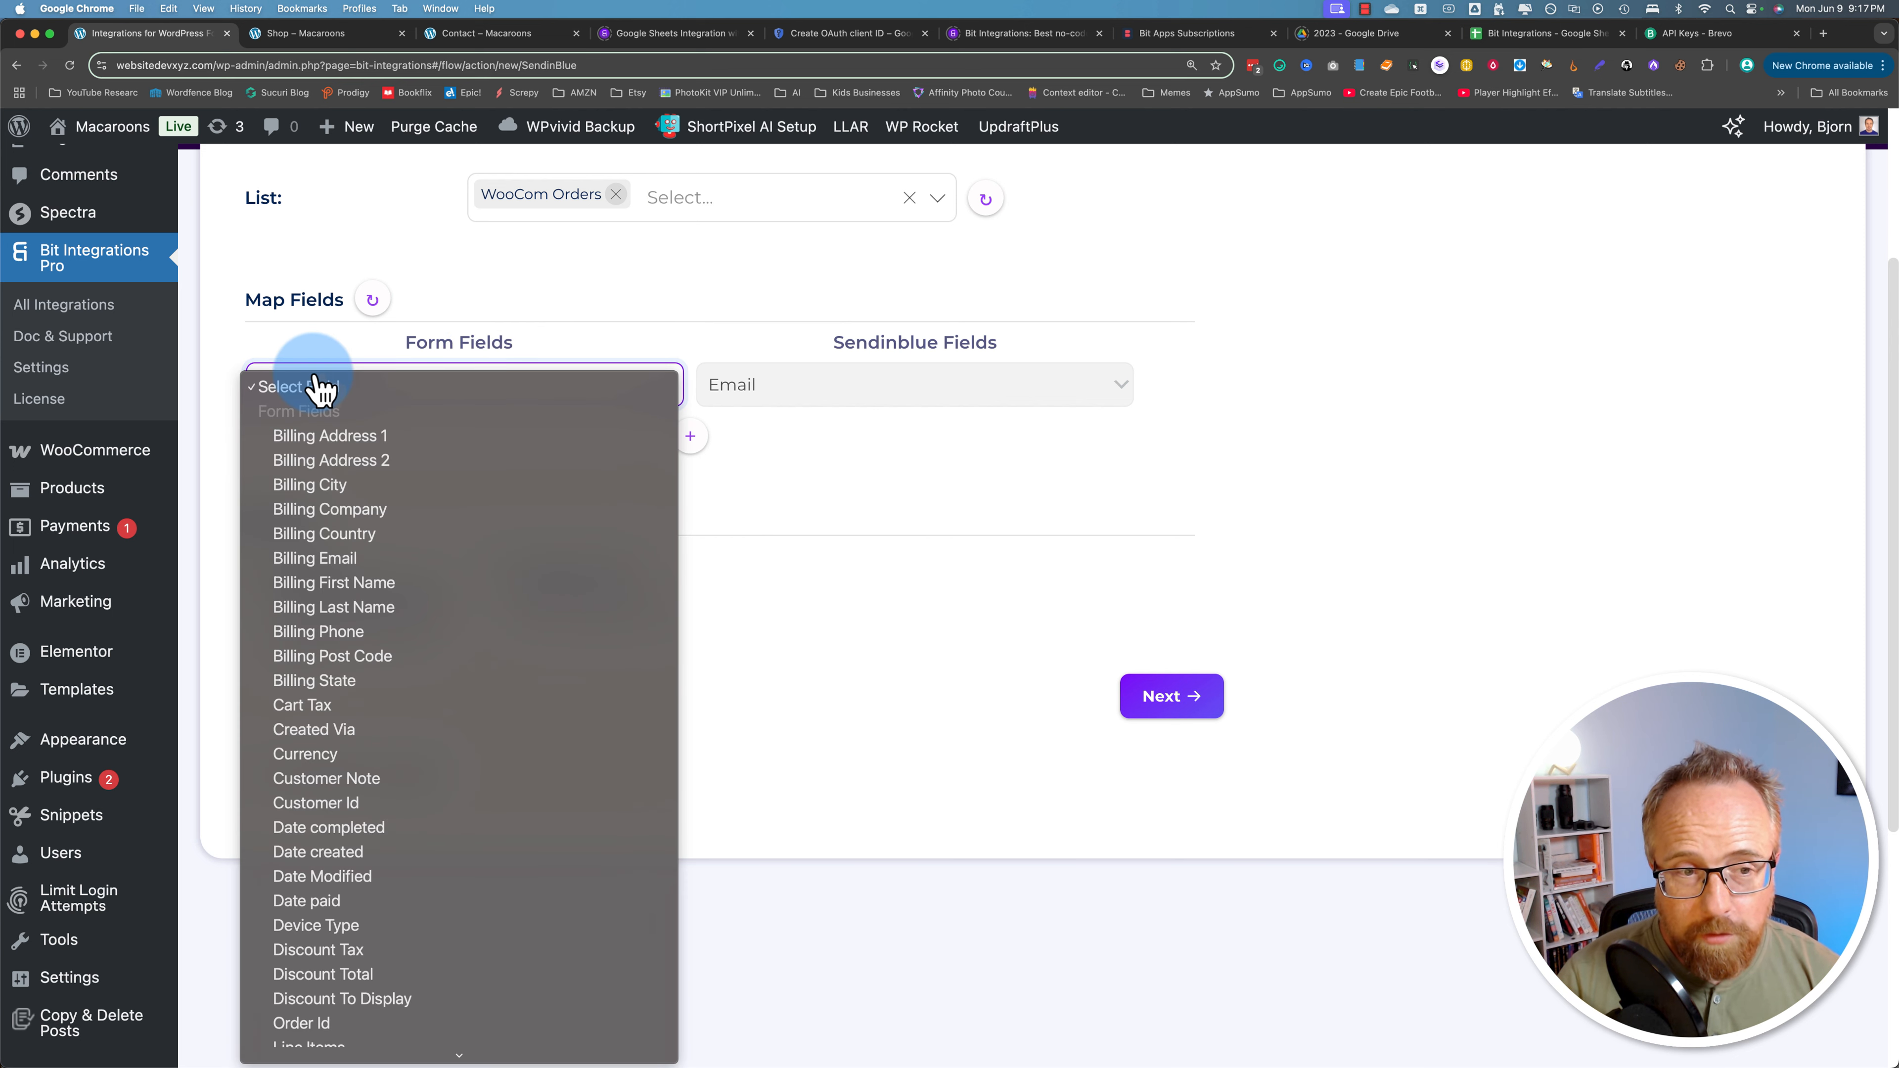
pyautogui.scroll(-10, 340, 703)
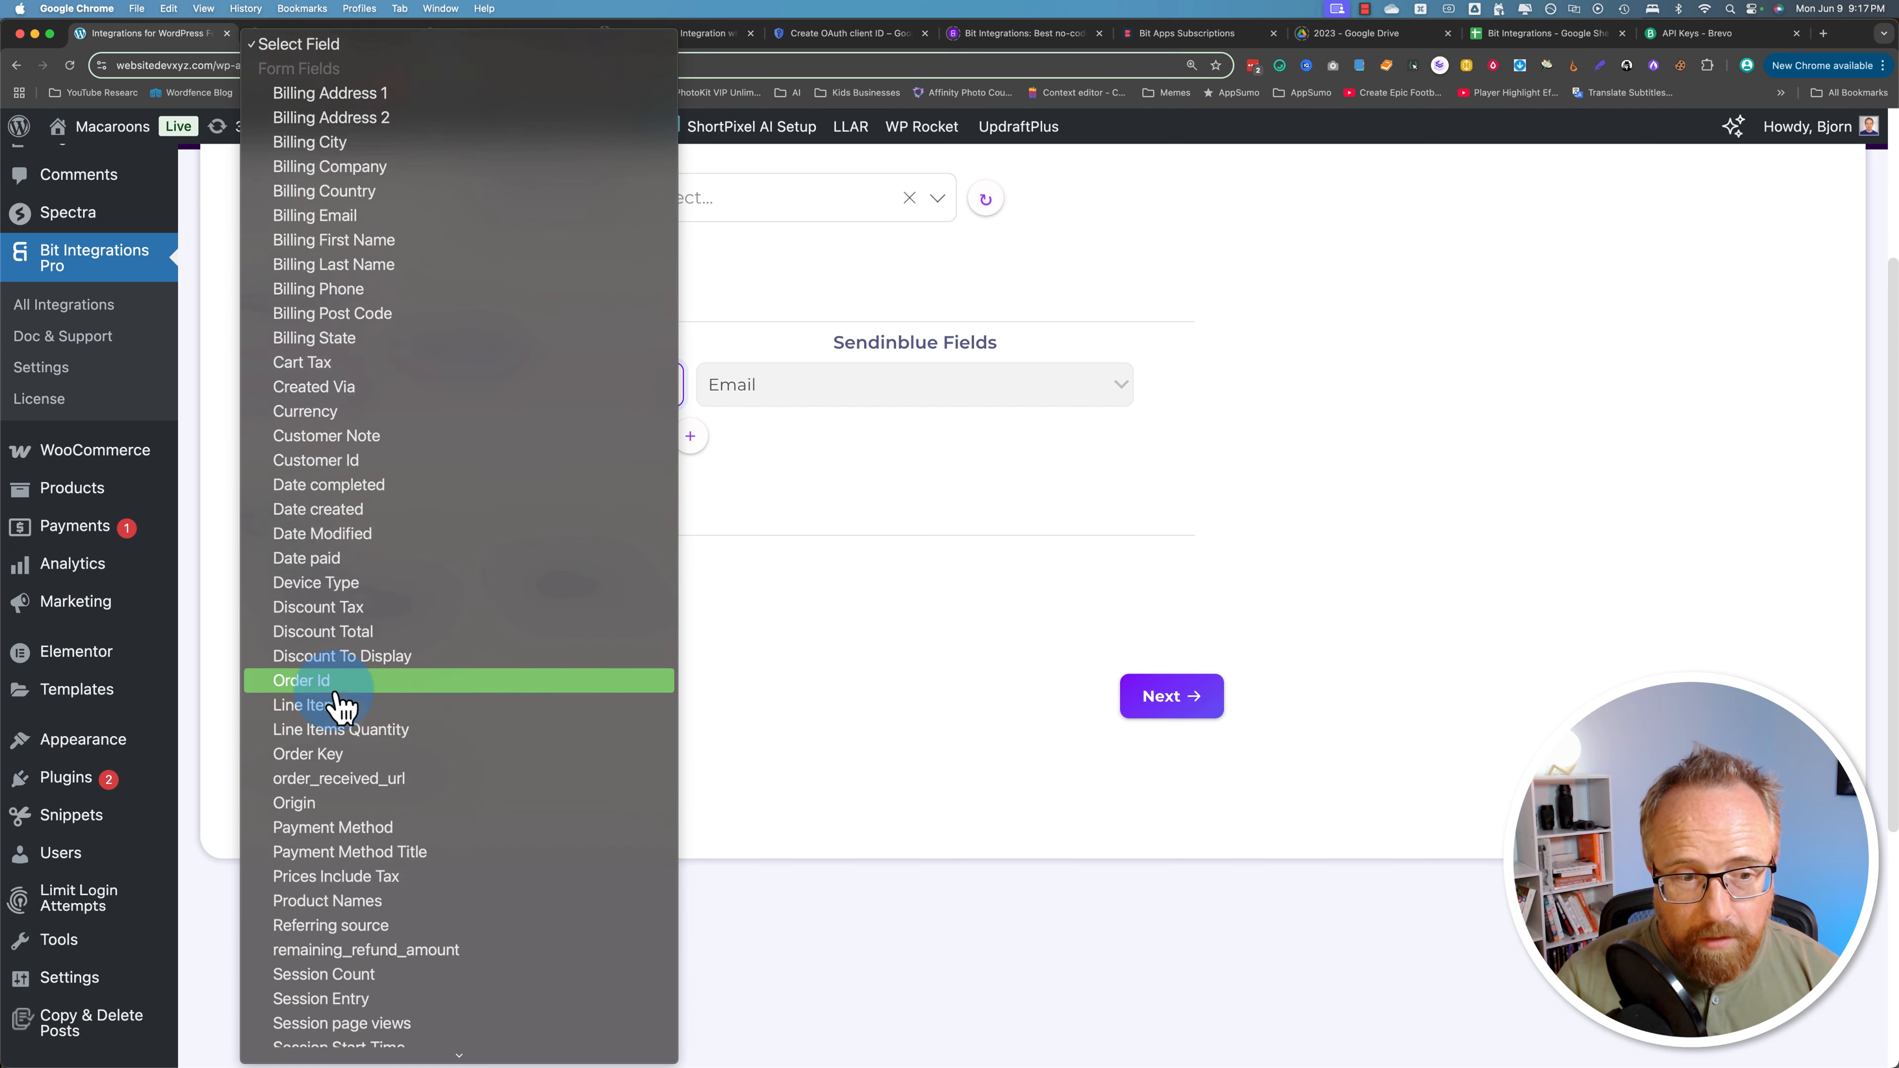
pyautogui.scroll(-15, 380, 896)
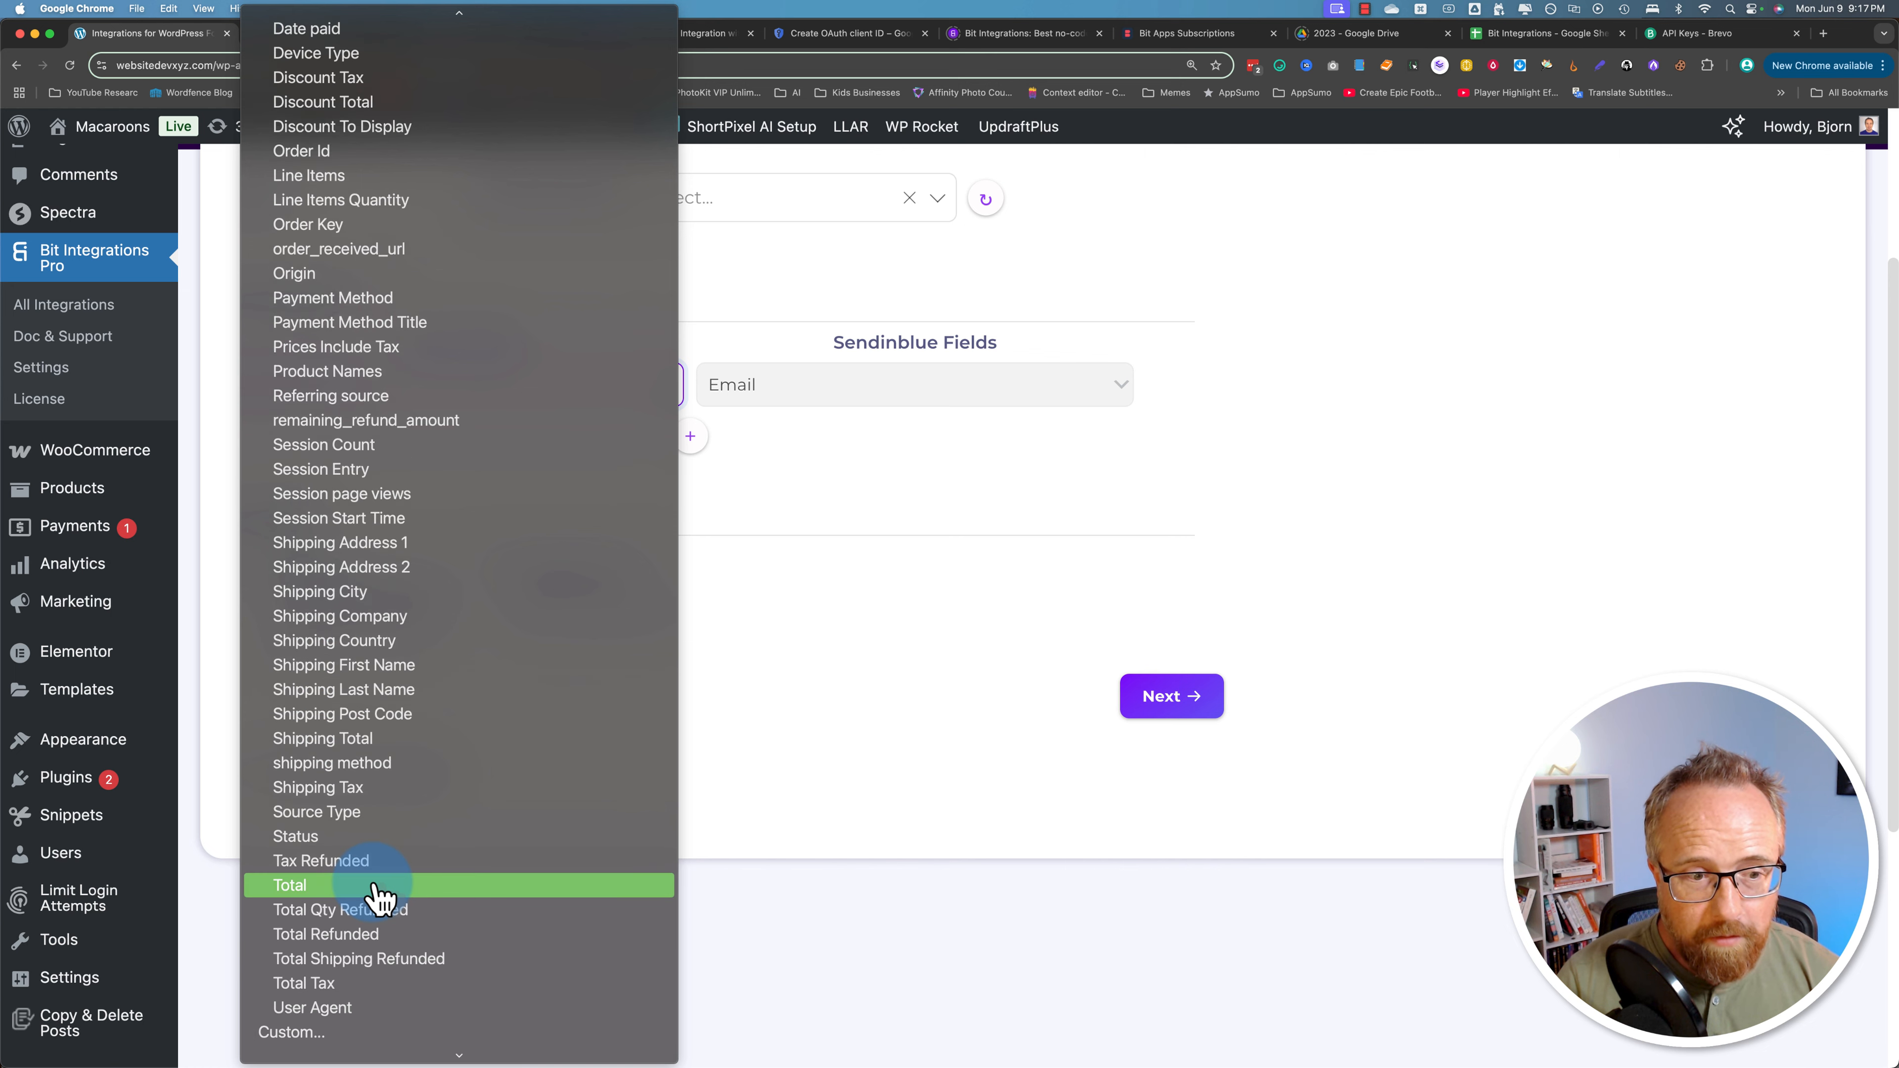
pyautogui.scroll(-6, 380, 896)
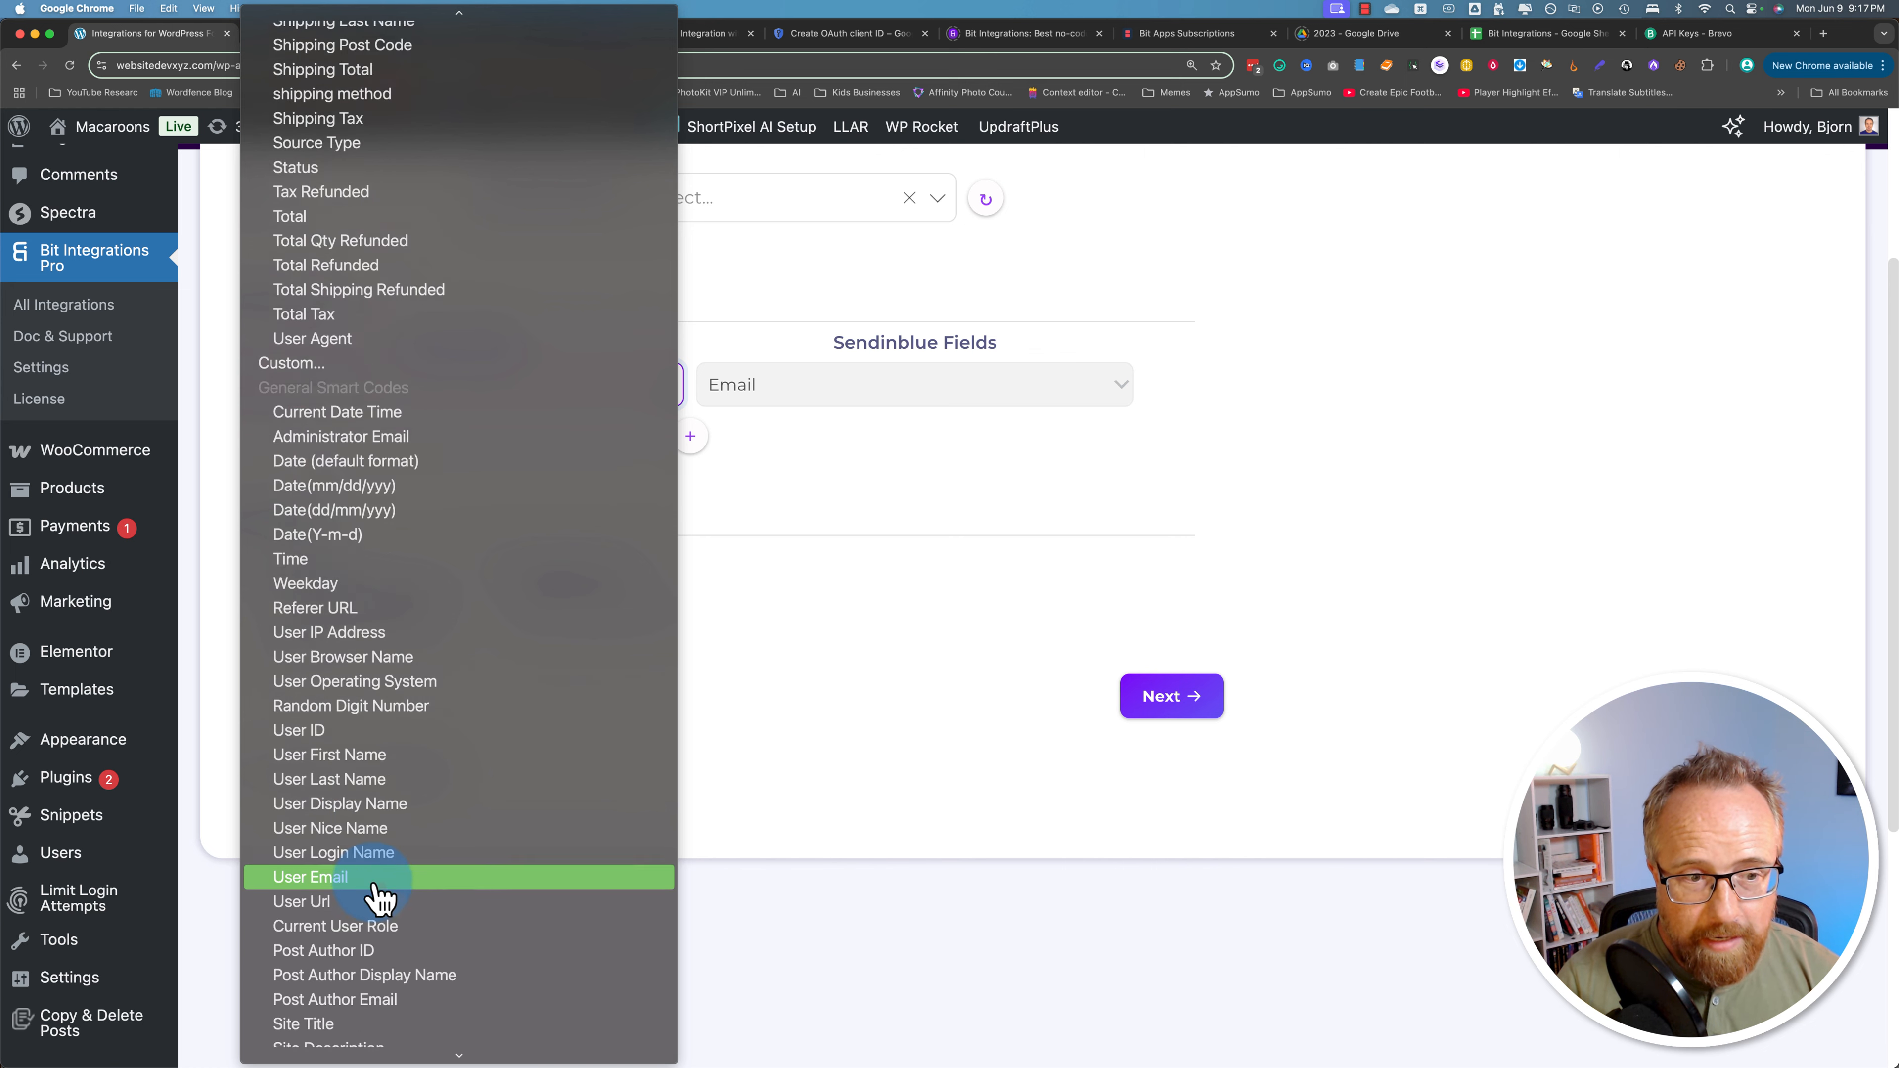
pyautogui.scroll(6, 379, 897)
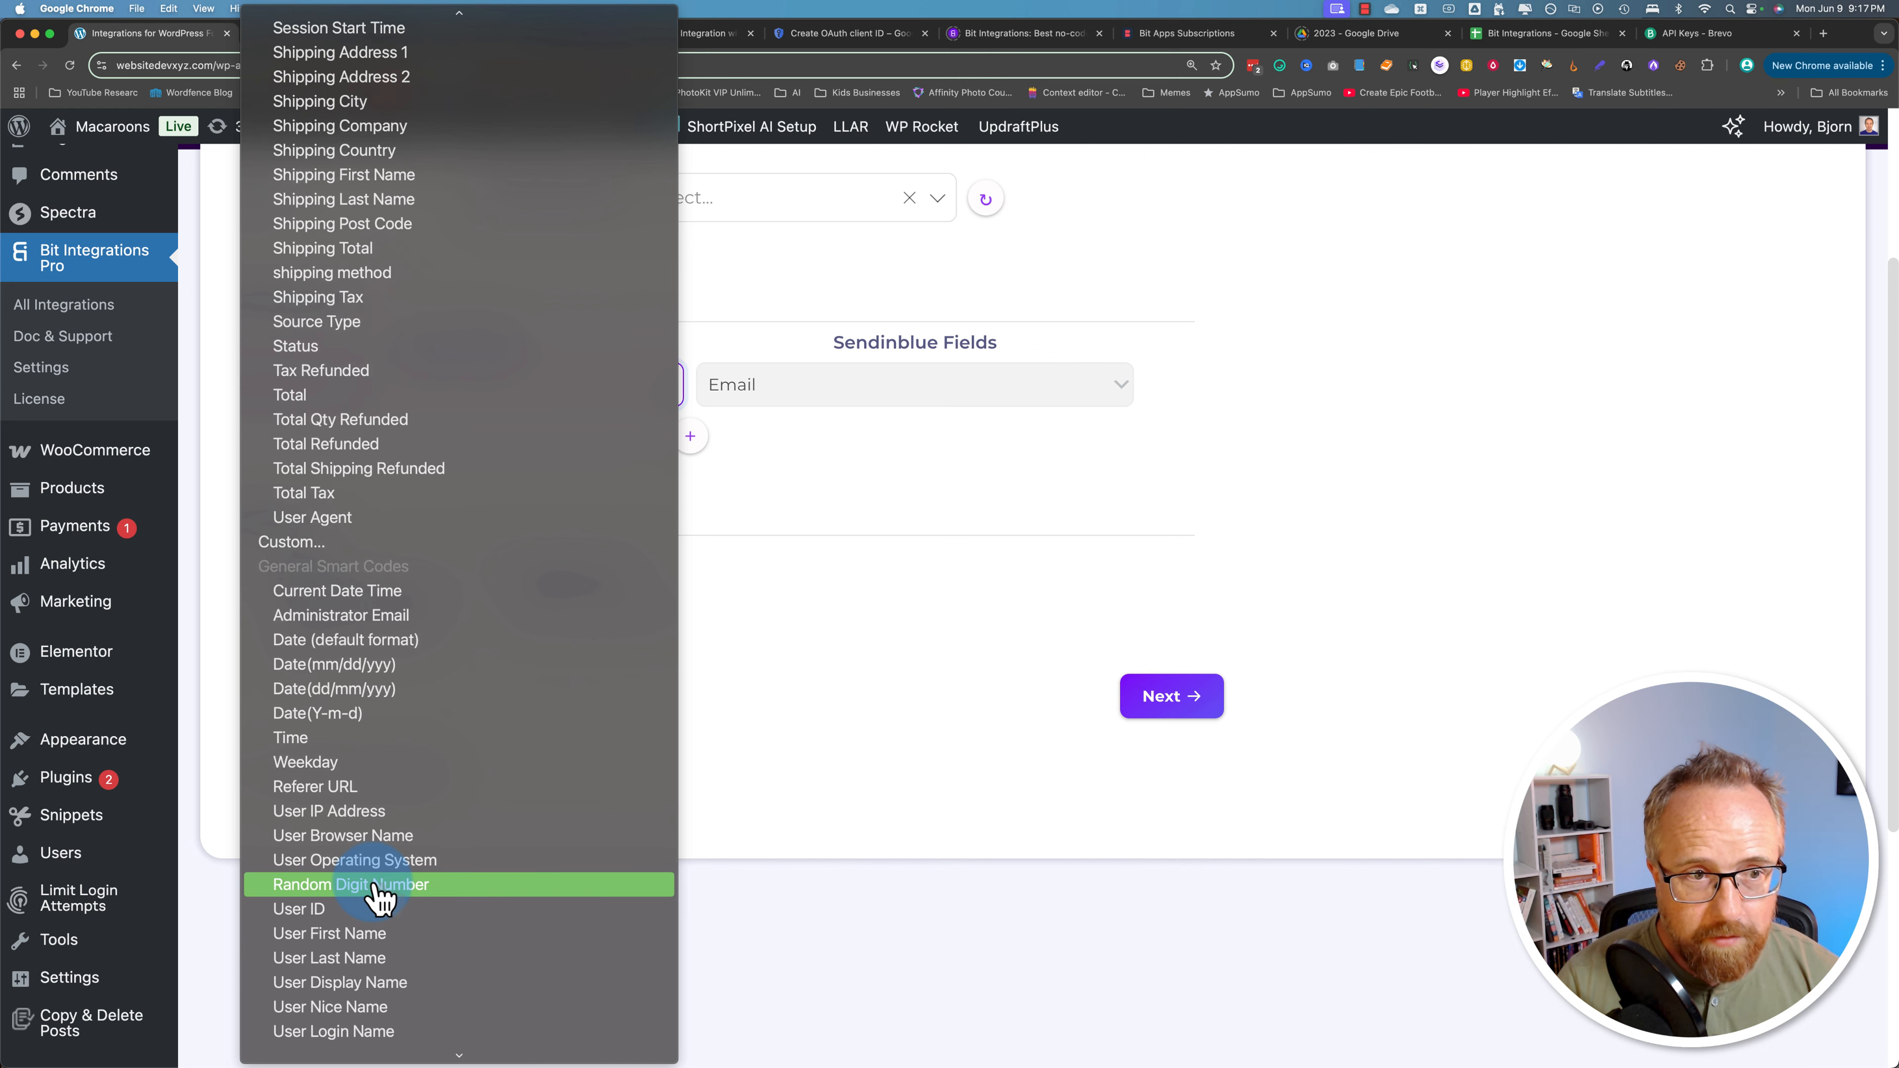
pyautogui.scroll(-4, 378, 897)
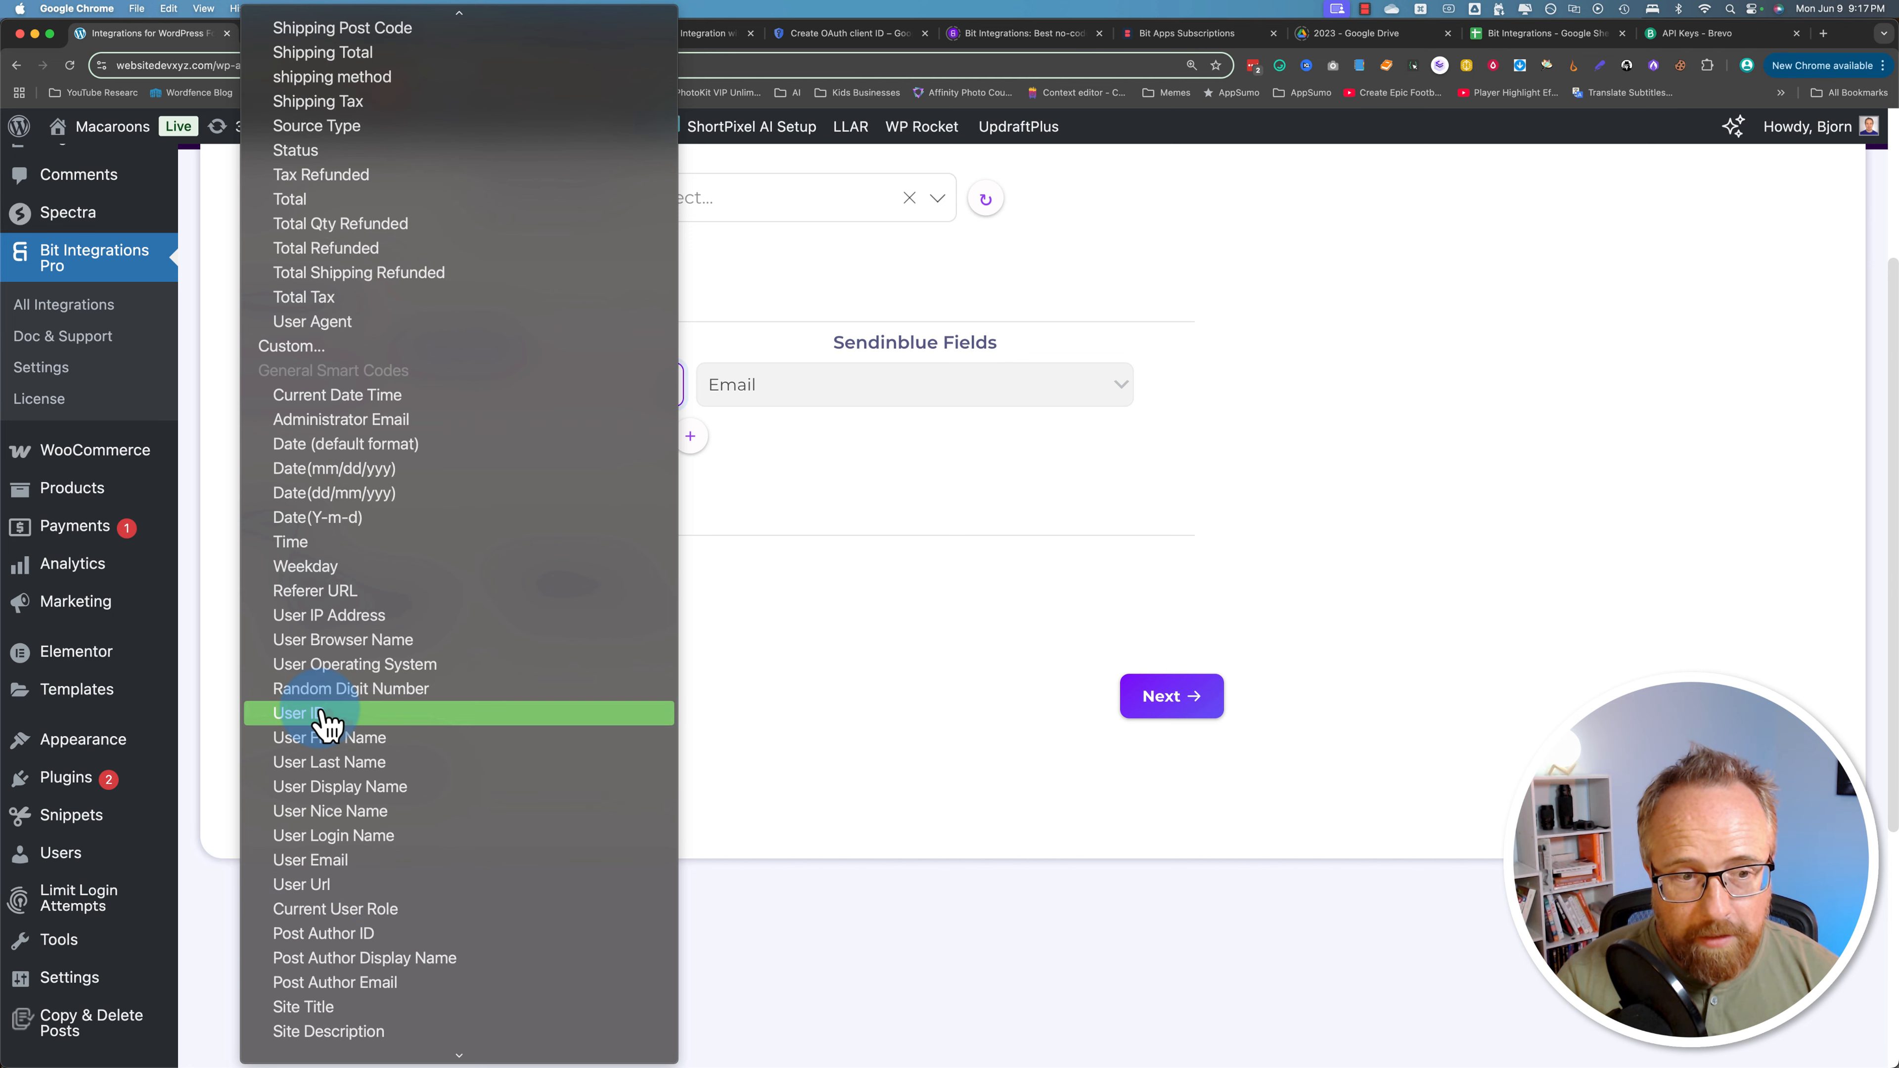
pyautogui.scroll(-1, 400, 853)
pyautogui.scroll(-3, 396, 853)
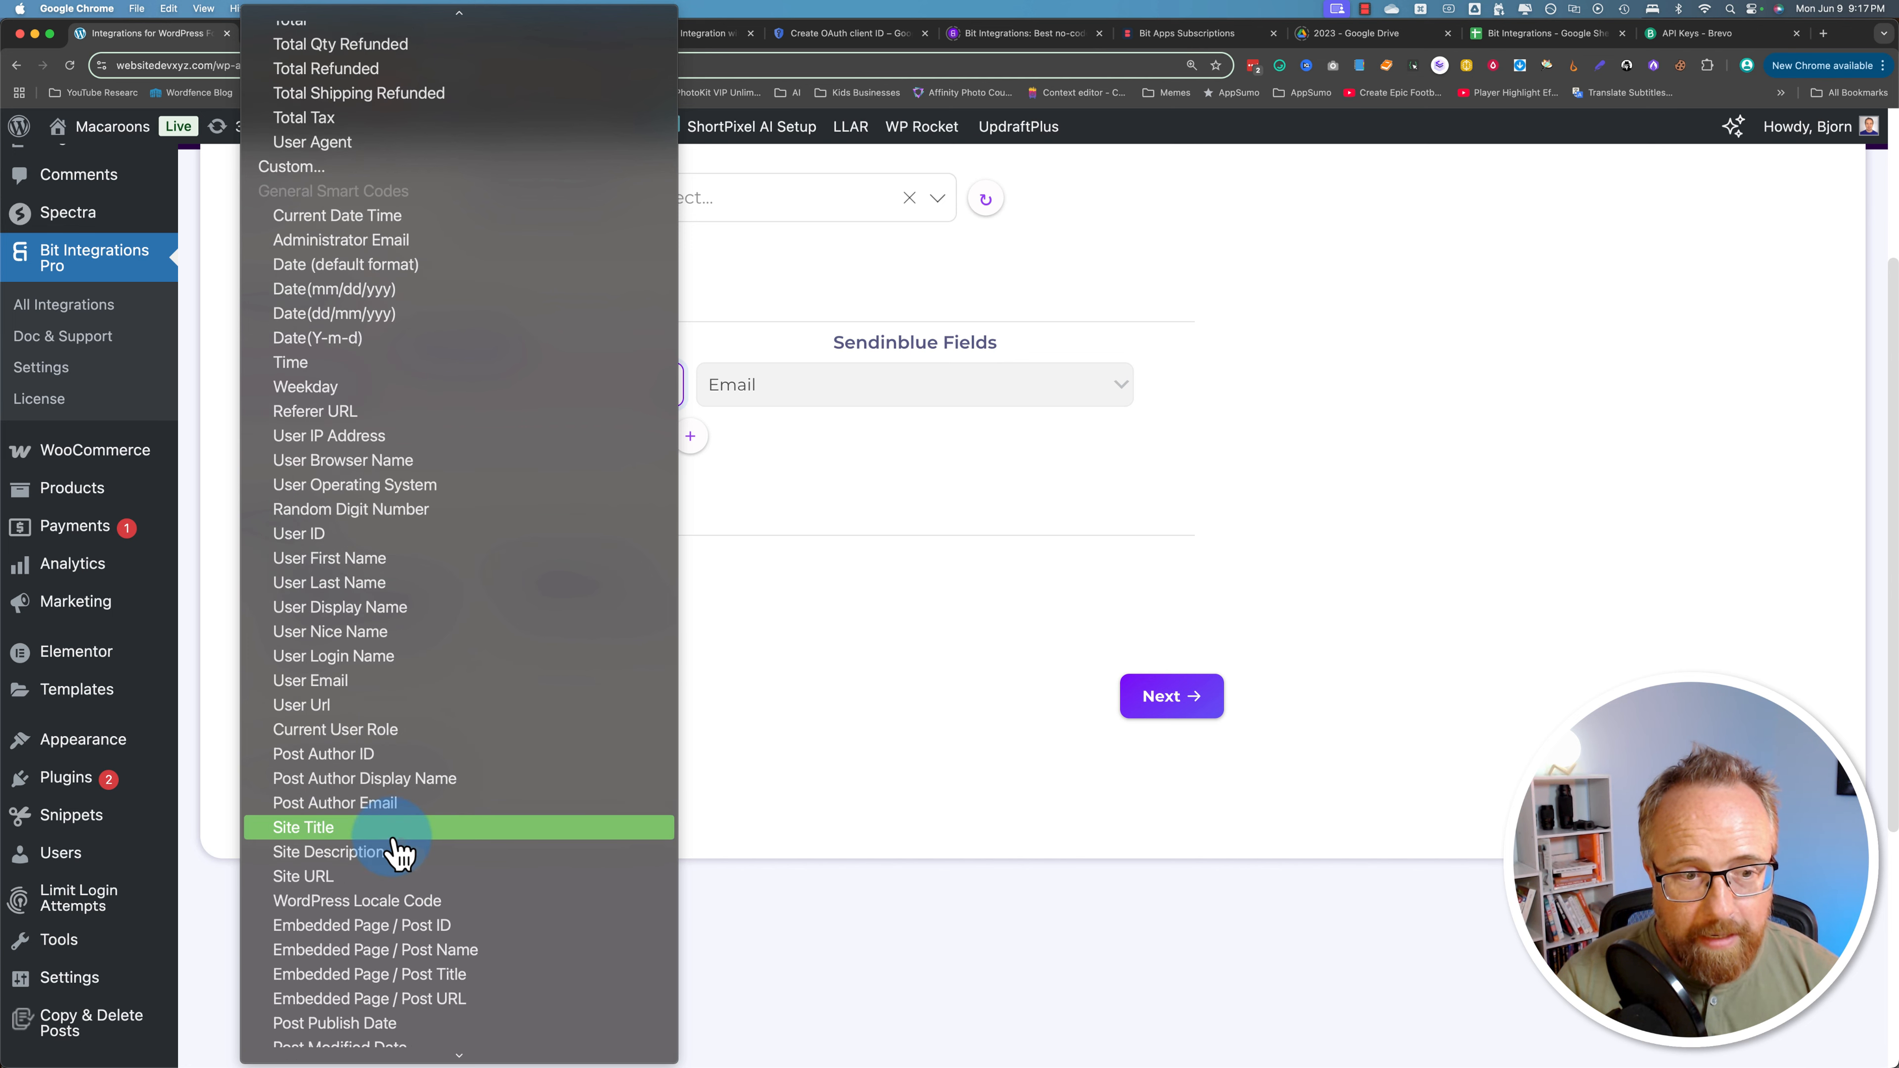
pyautogui.scroll(10, 381, 904)
pyautogui.scroll(15, 381, 903)
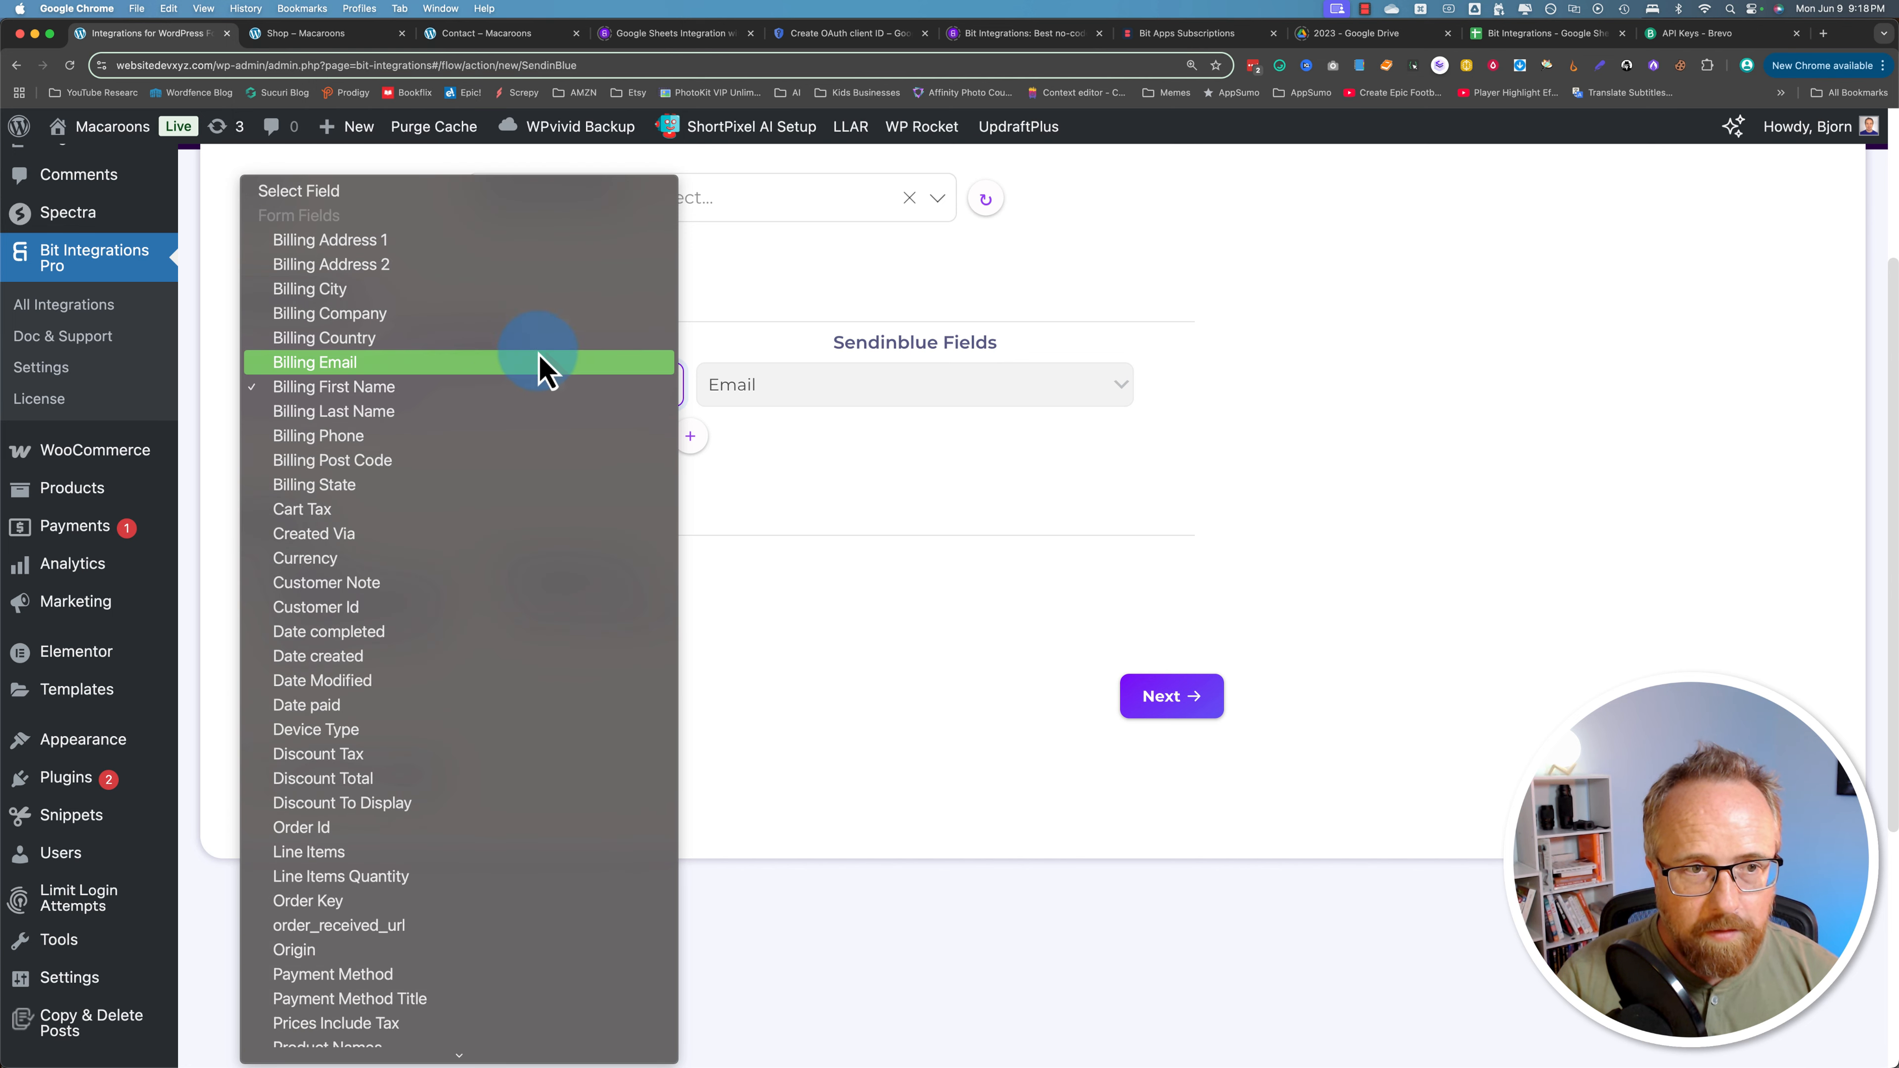
pyautogui.click(318, 383)
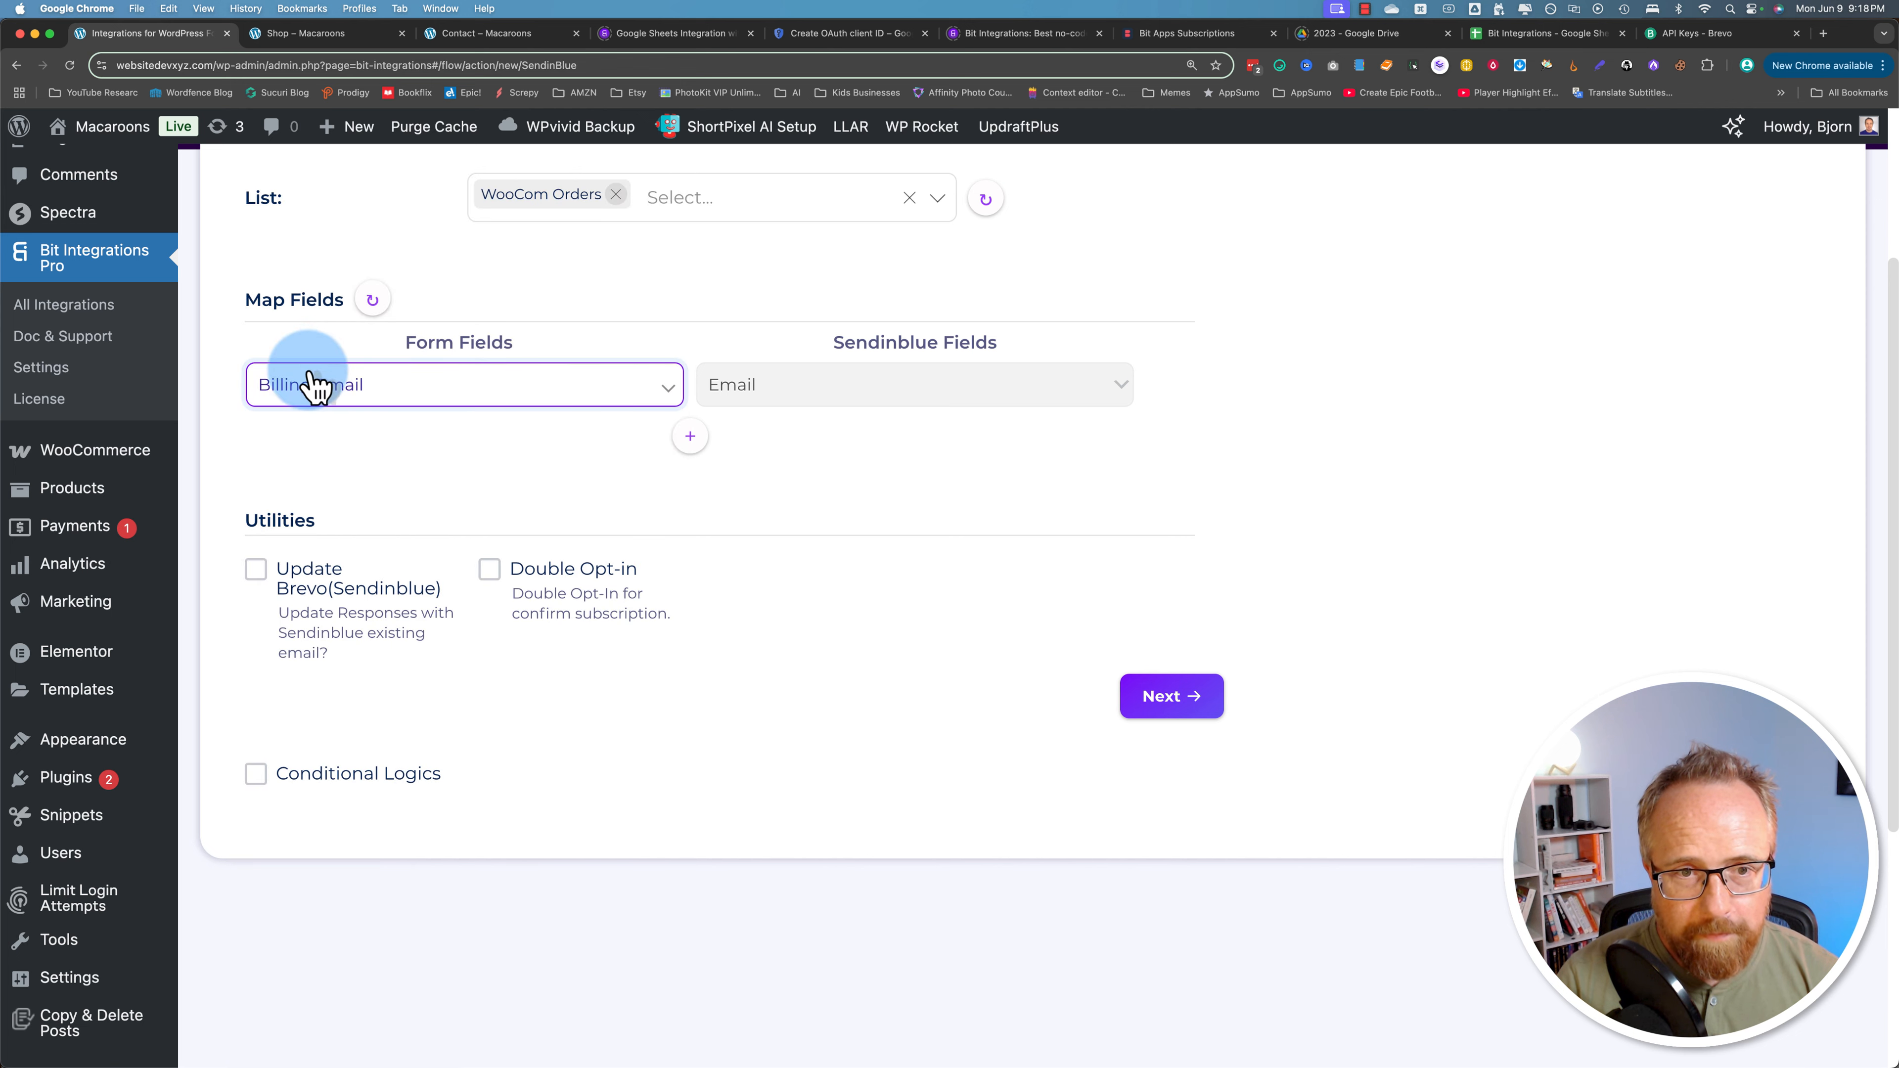
# Step: Add a second mapping row linking Billing First Name to FIRSTNAME
pyautogui.click(690, 437)
pyautogui.click(600, 455)
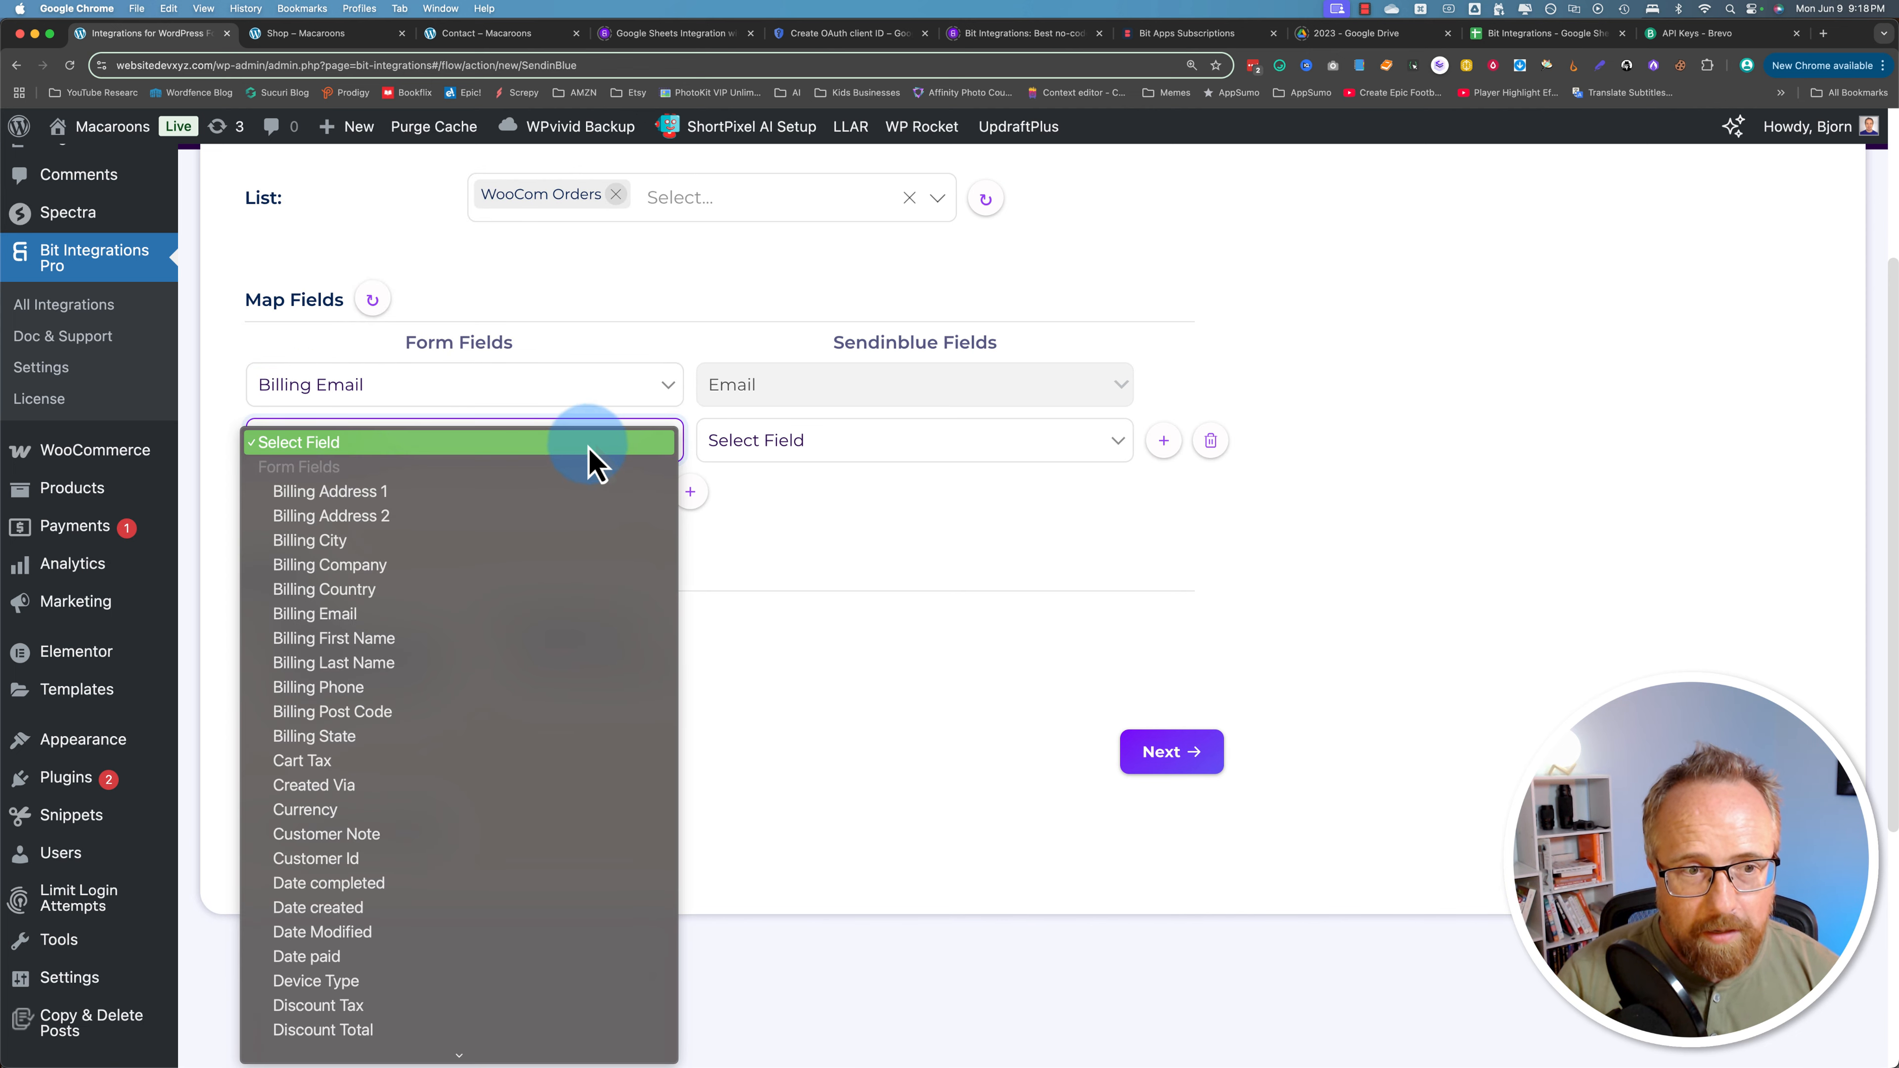
pyautogui.click(351, 639)
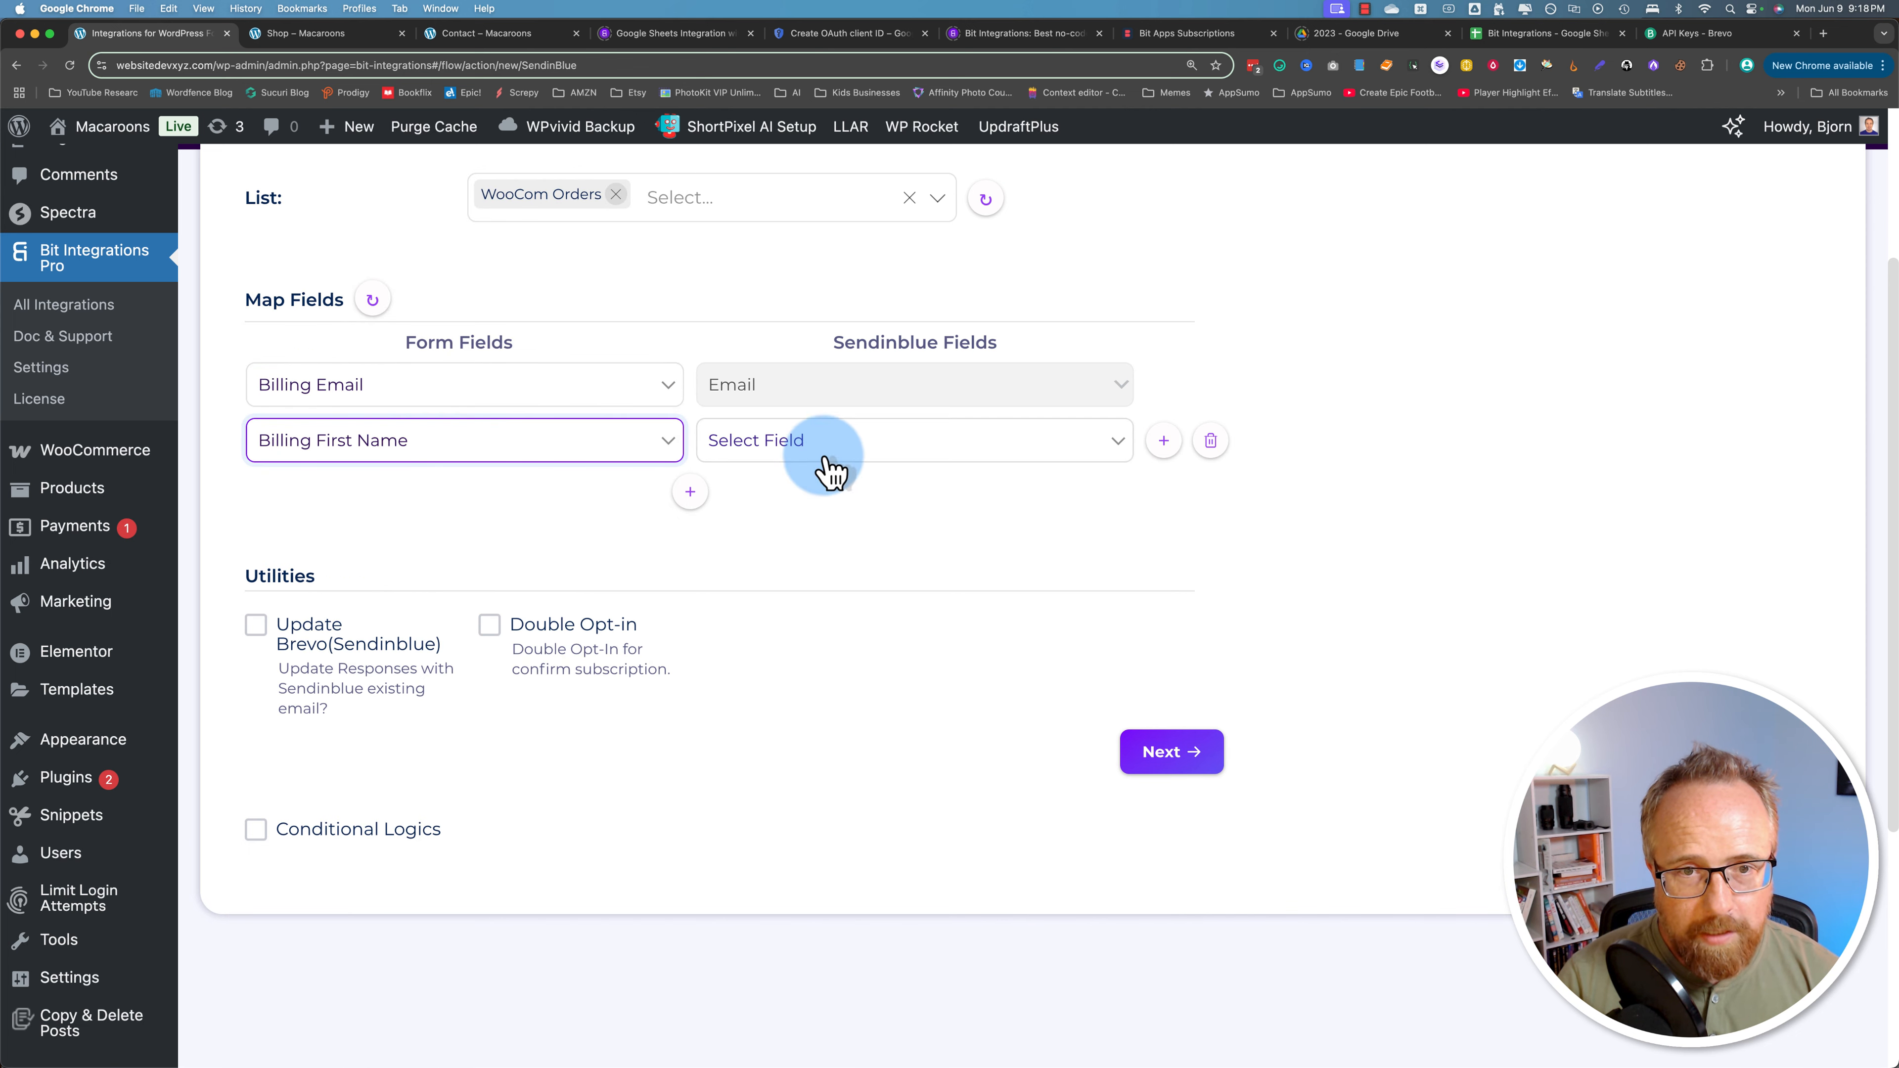
pyautogui.click(830, 472)
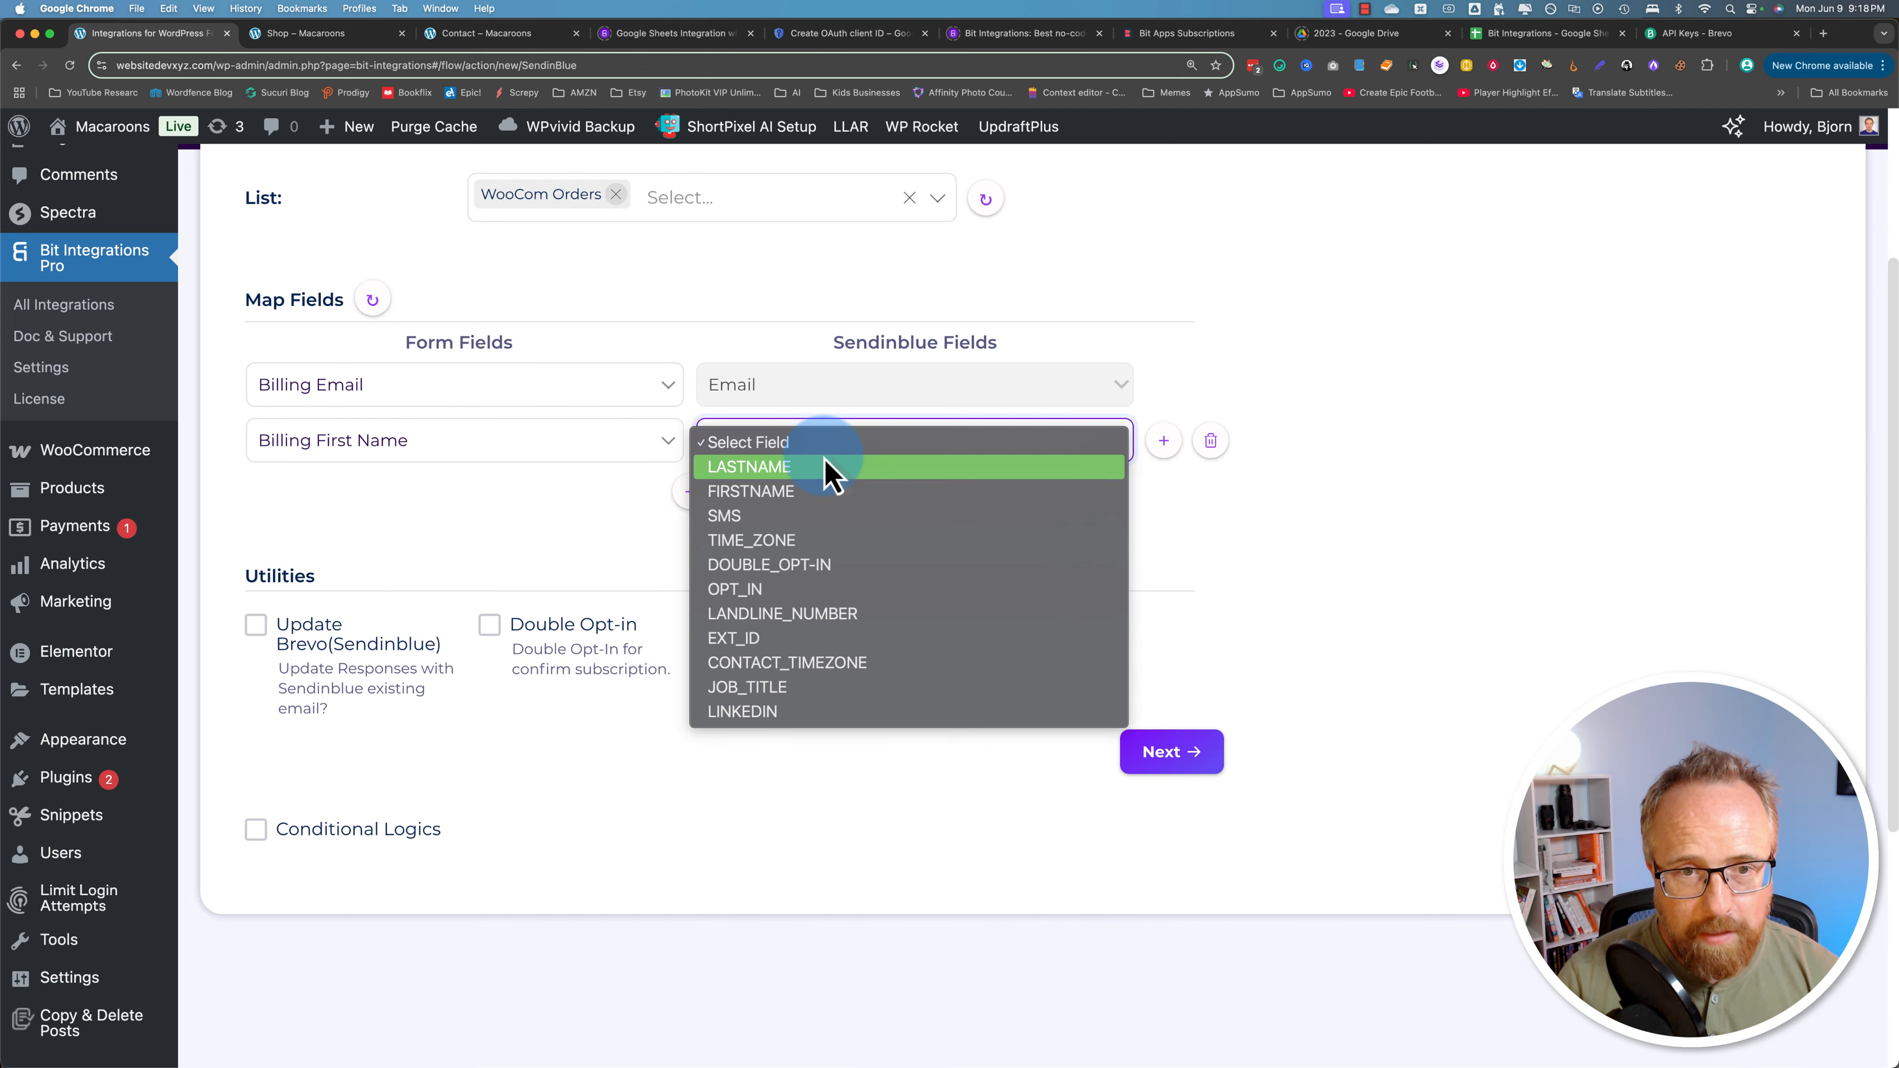
pyautogui.click(732, 494)
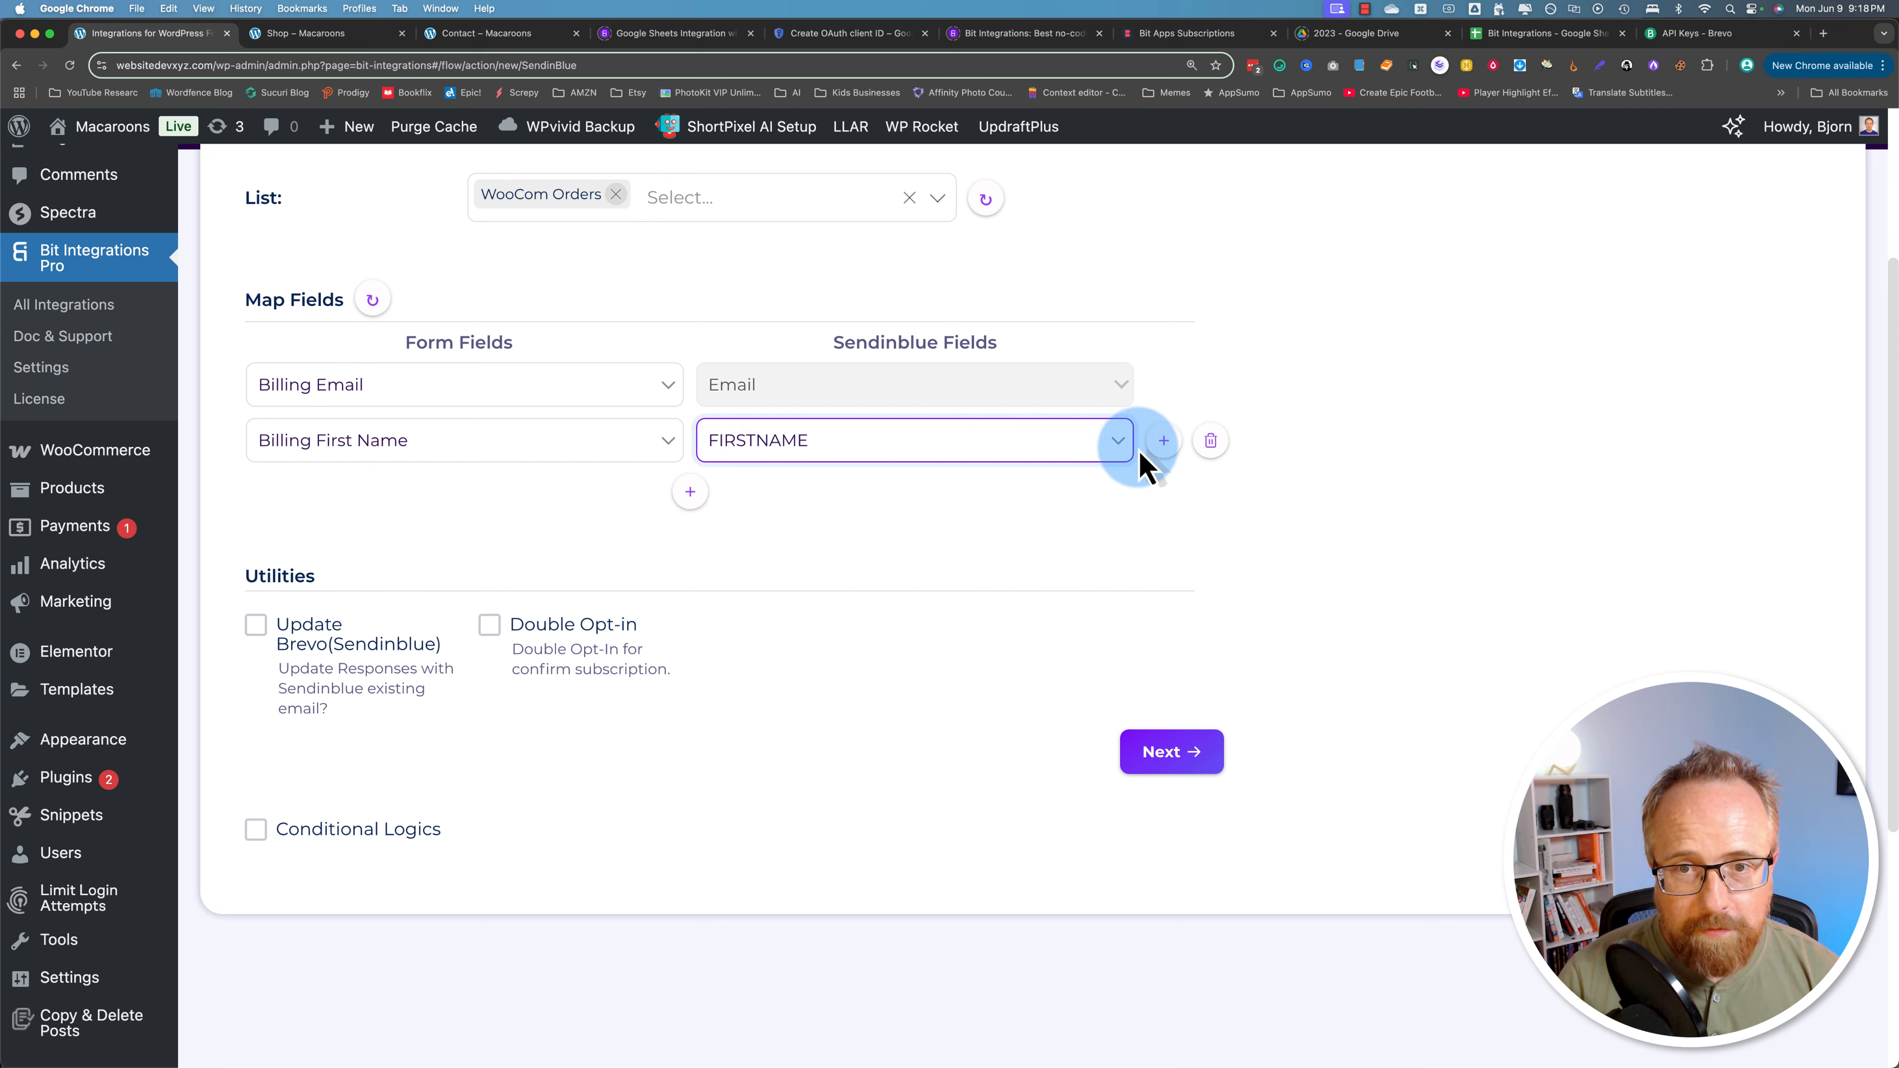
pyautogui.click(1125, 449)
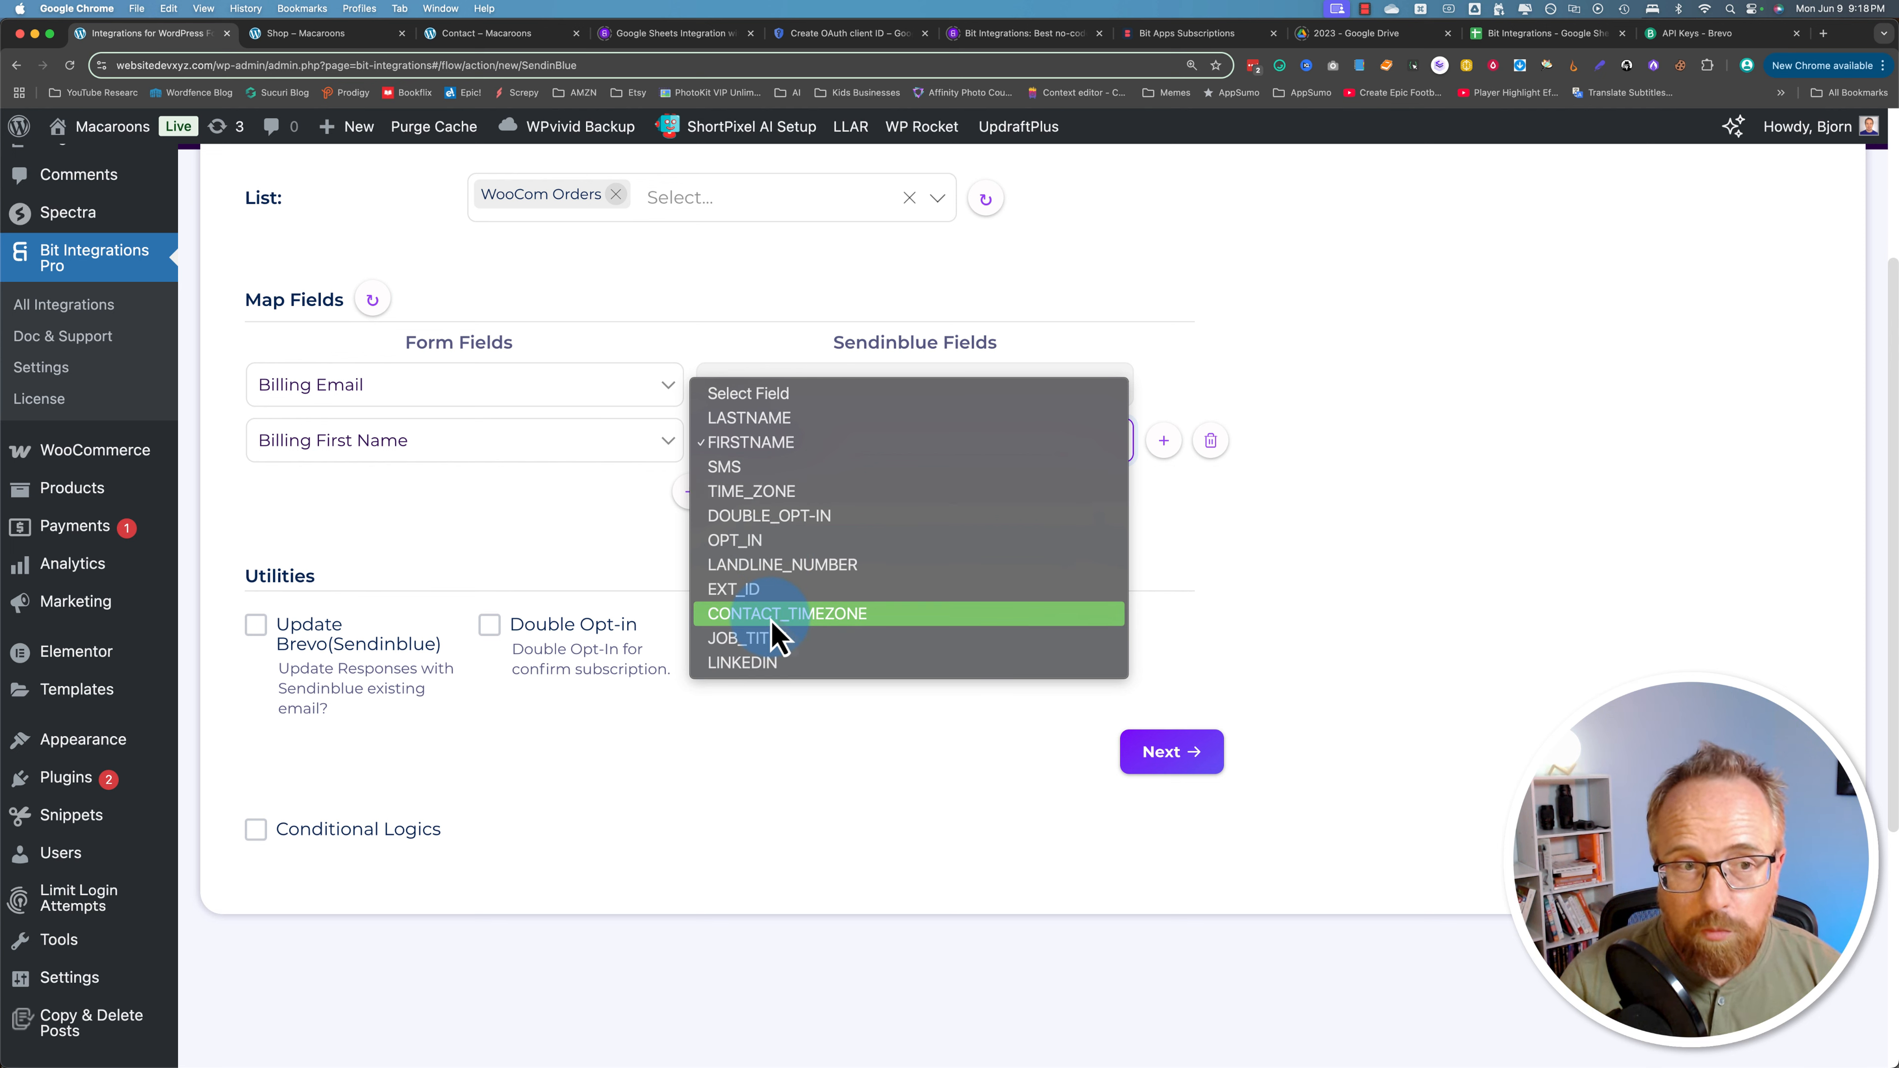
pyautogui.click(620, 565)
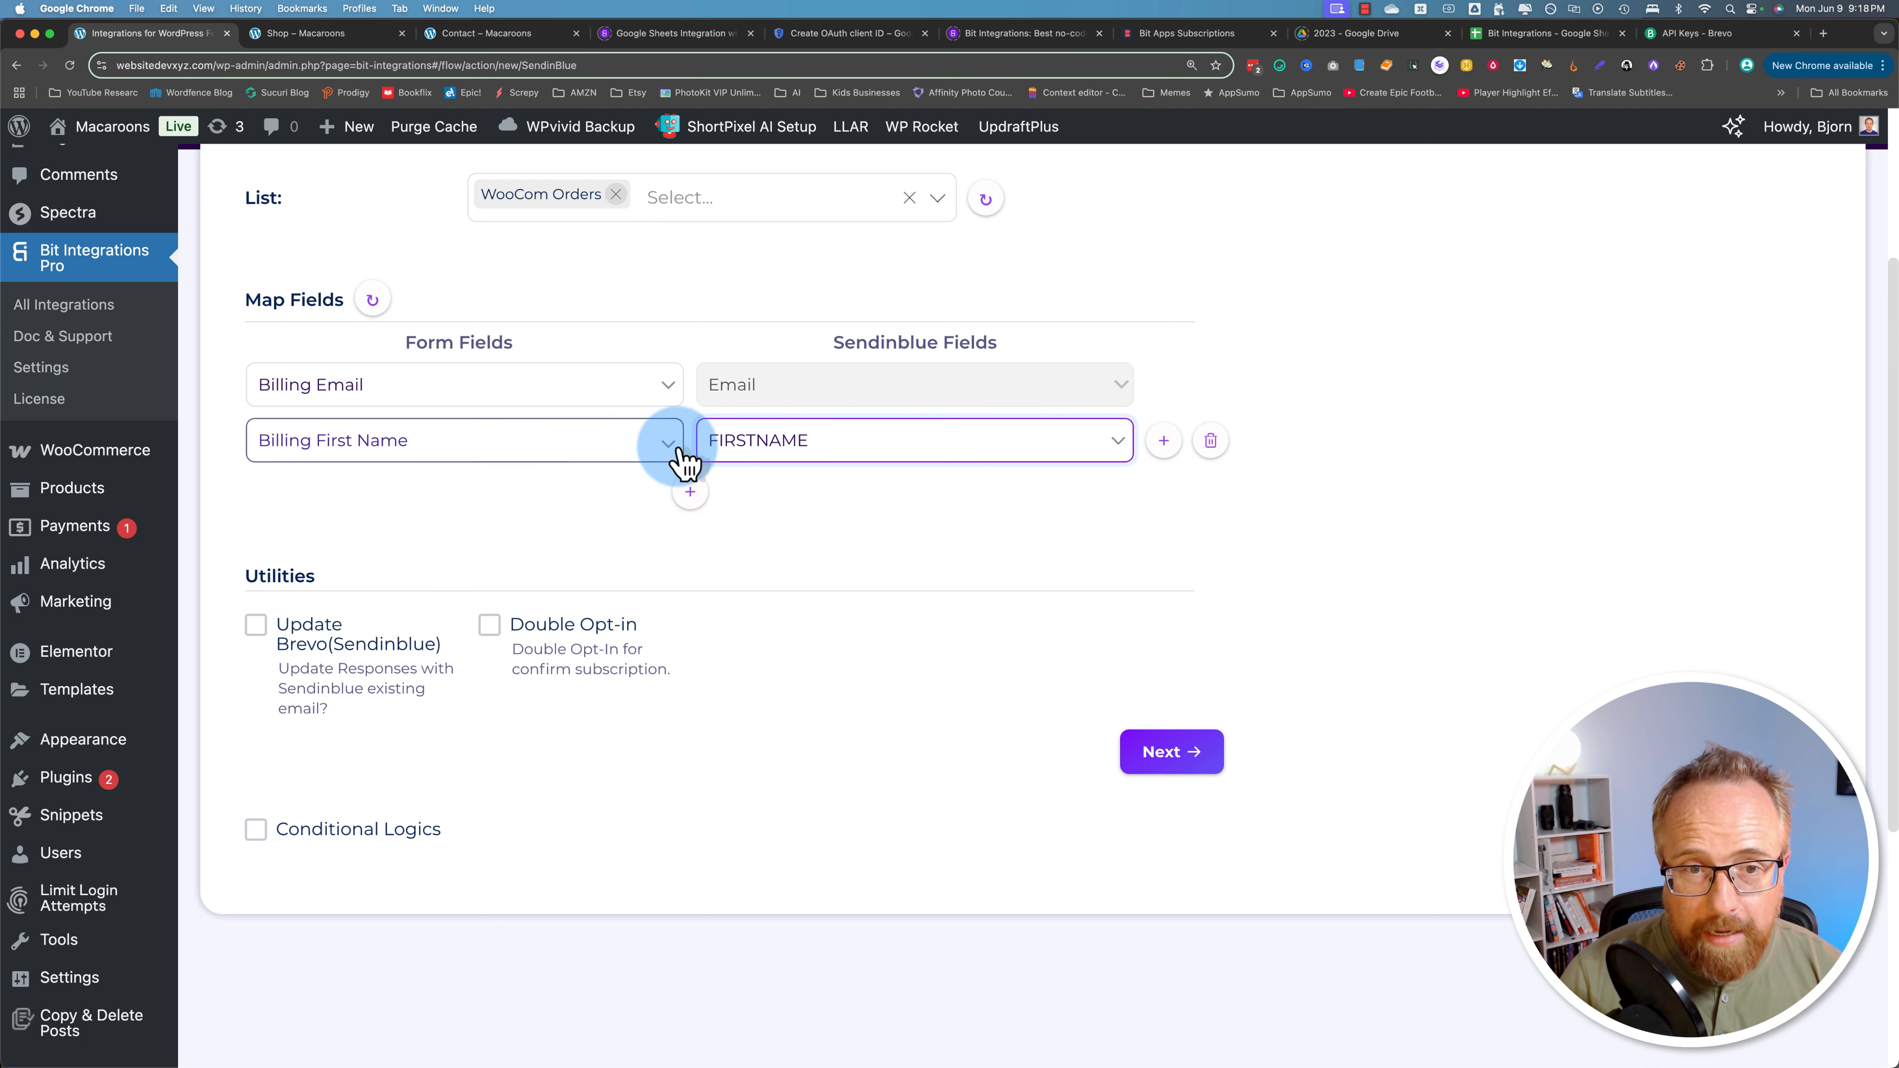
pyautogui.click(464, 440)
pyautogui.click(283, 669)
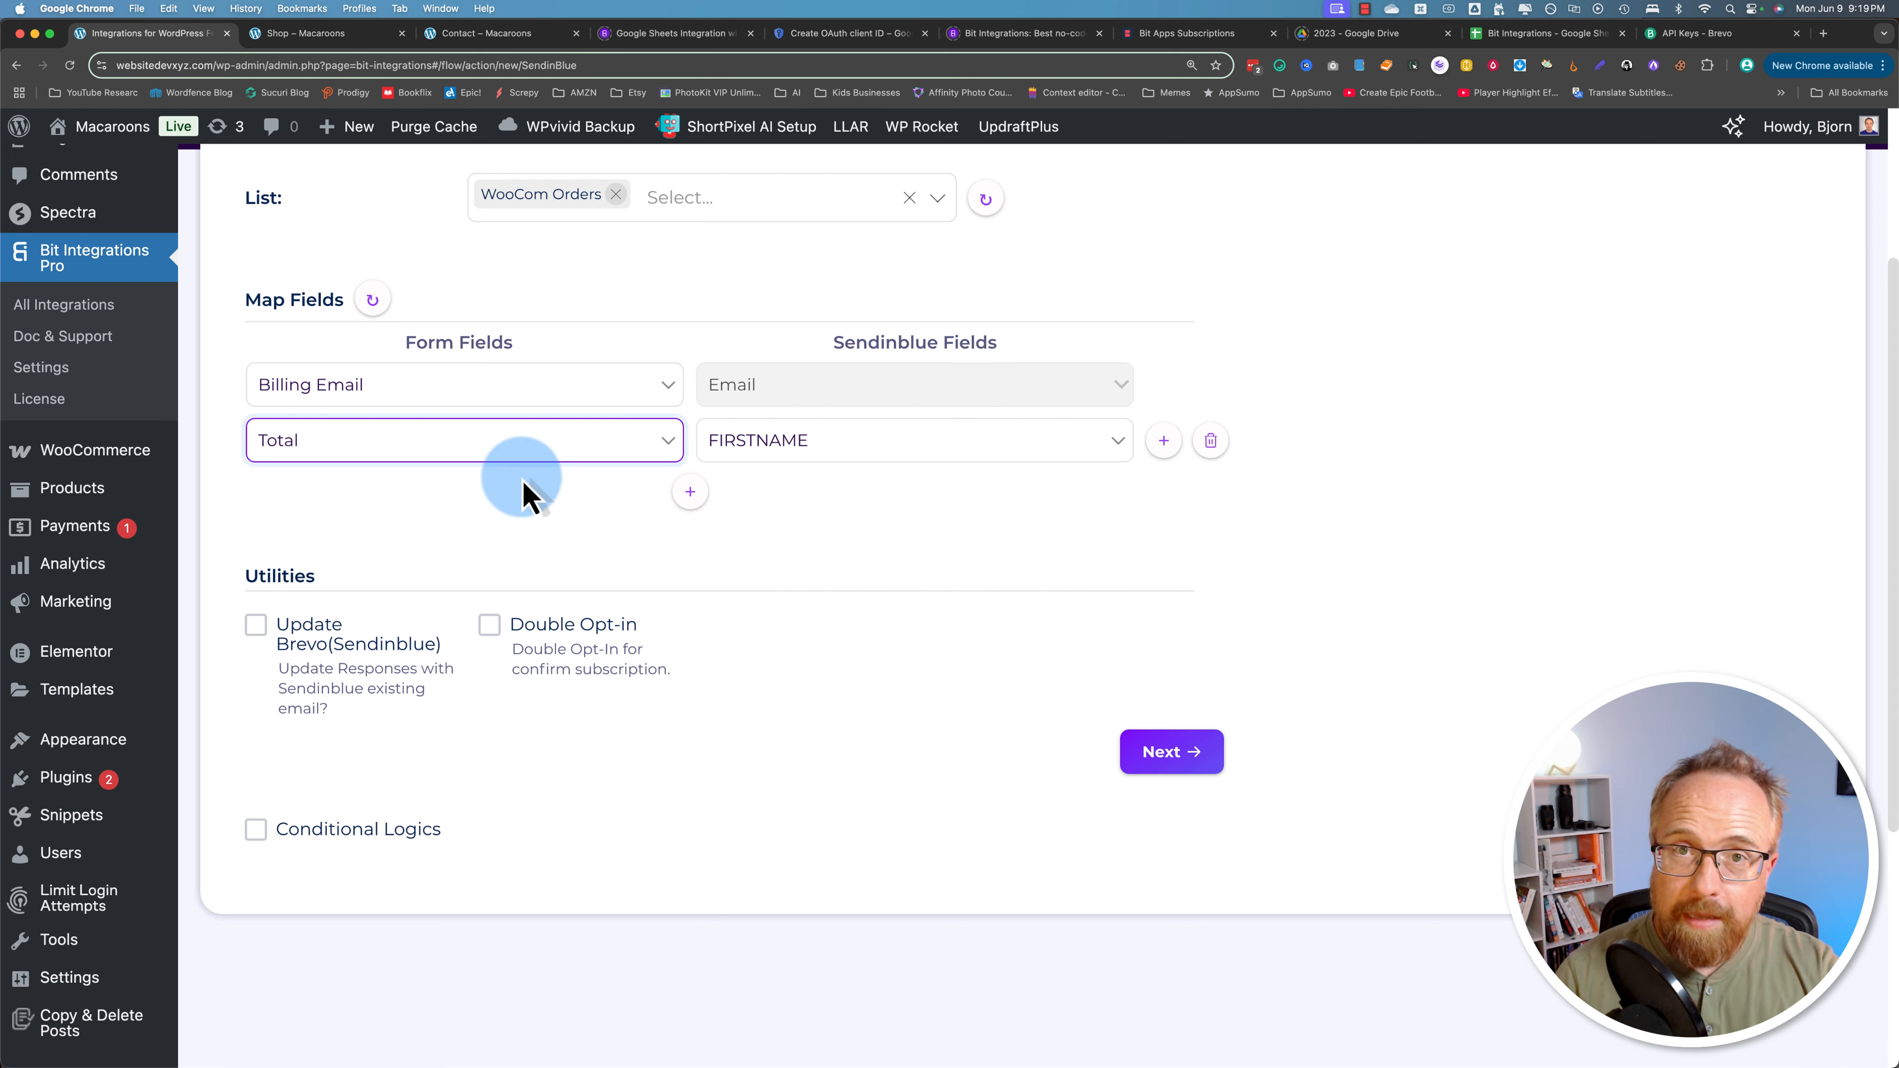
pyautogui.click(573, 449)
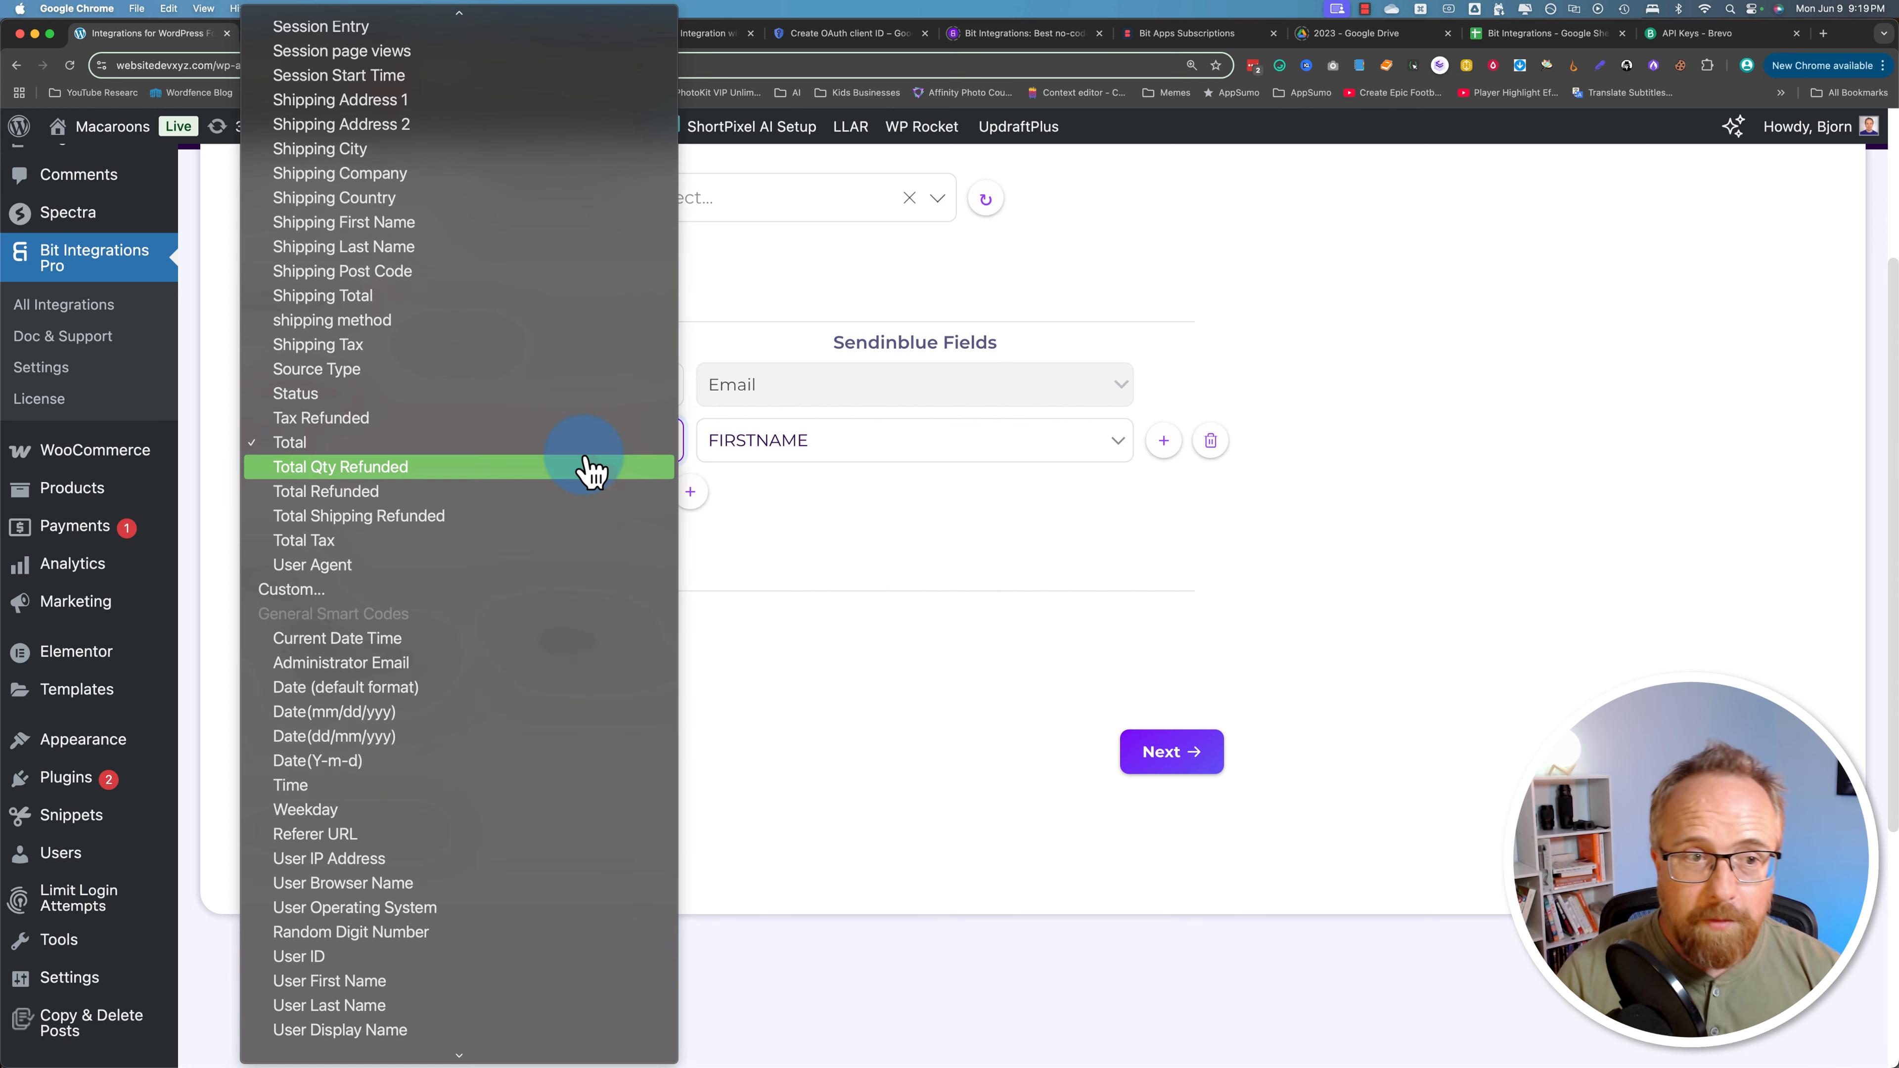
pyautogui.scroll(10, 419, 602)
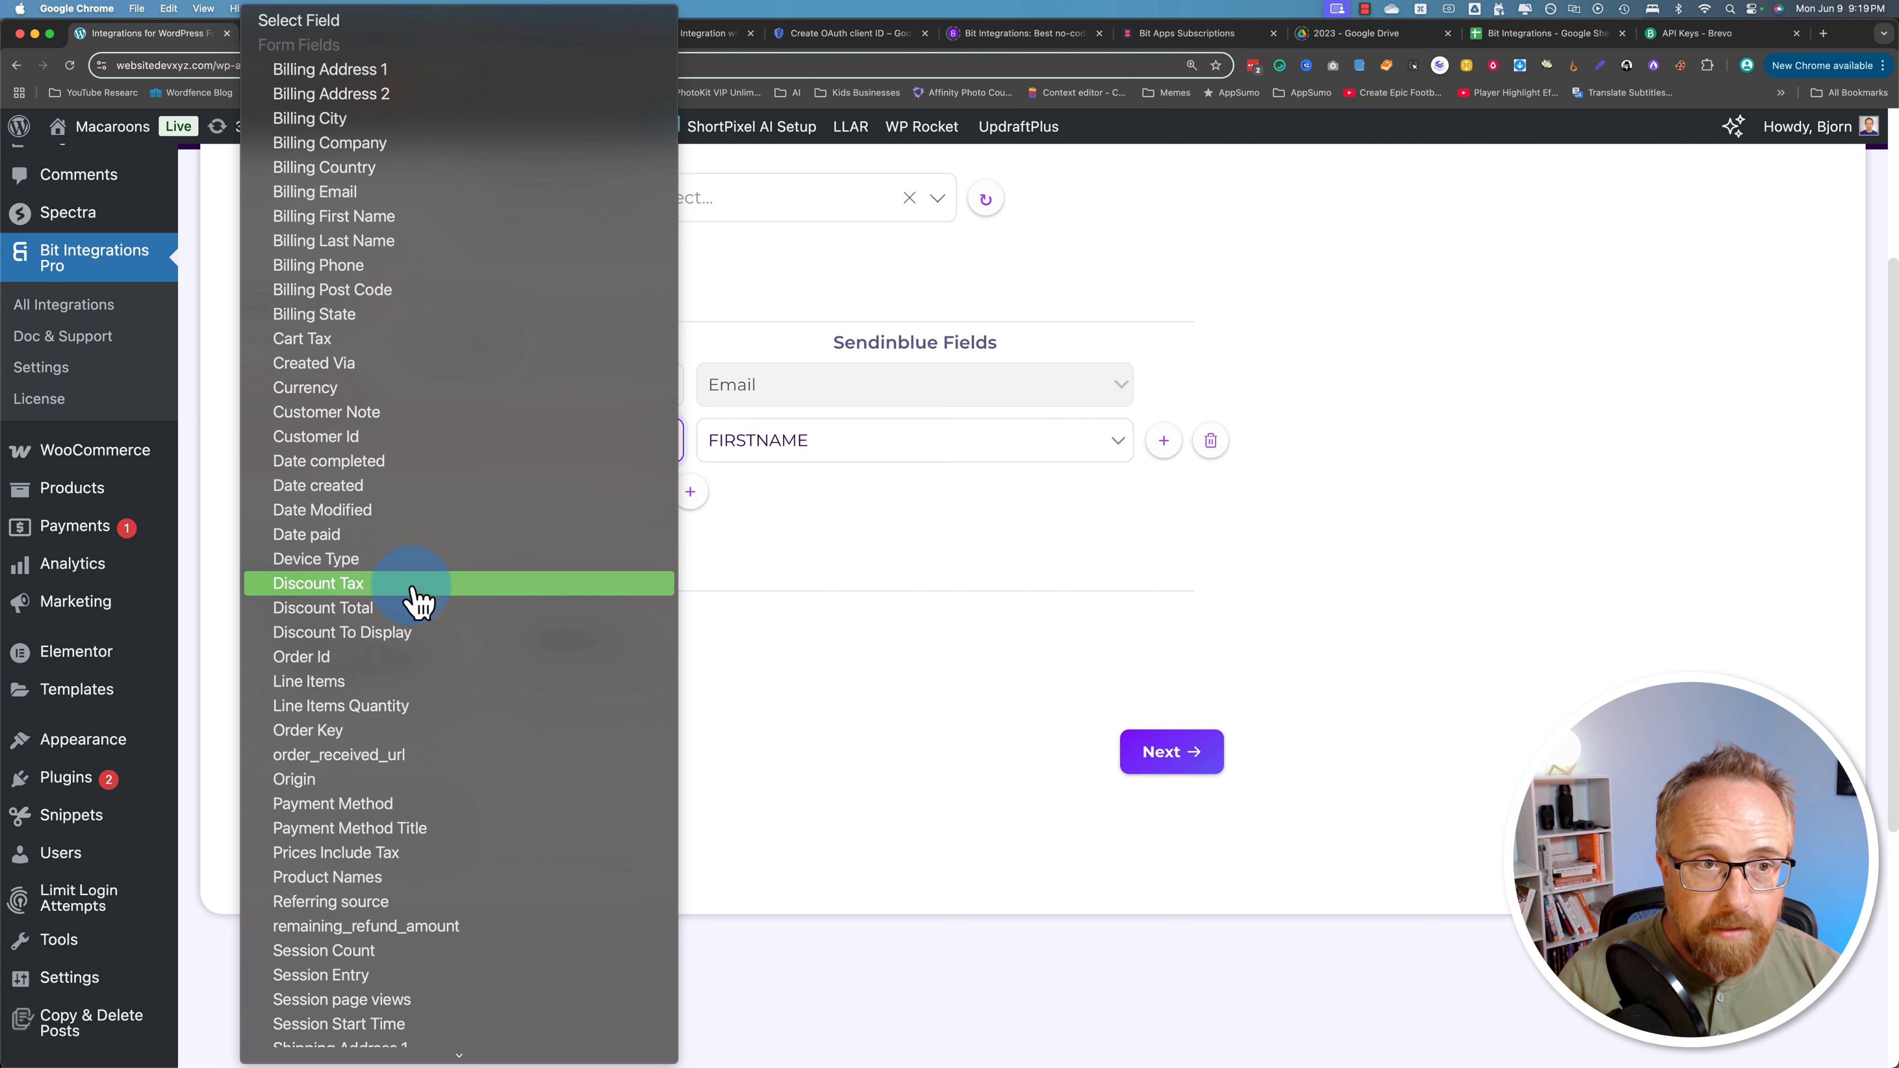
pyautogui.click(352, 216)
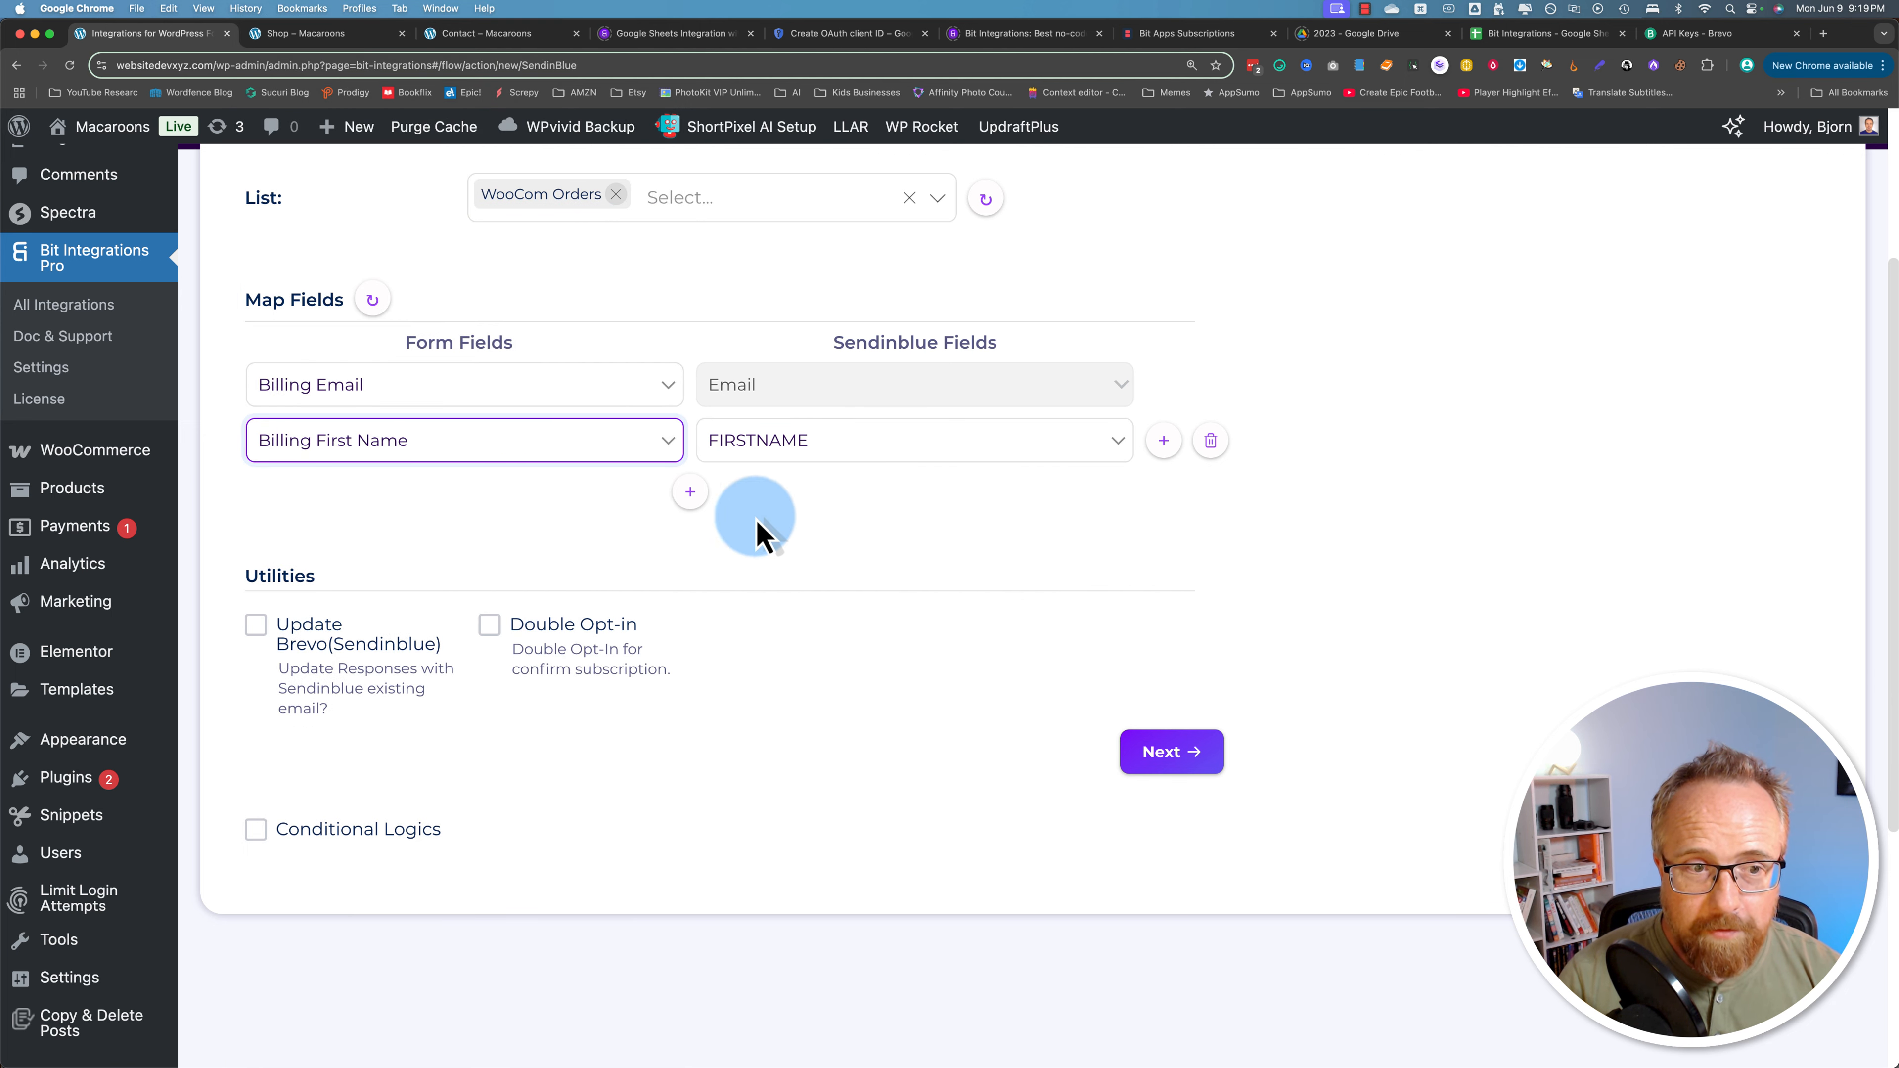
pyautogui.scroll(-1, 280, 564)
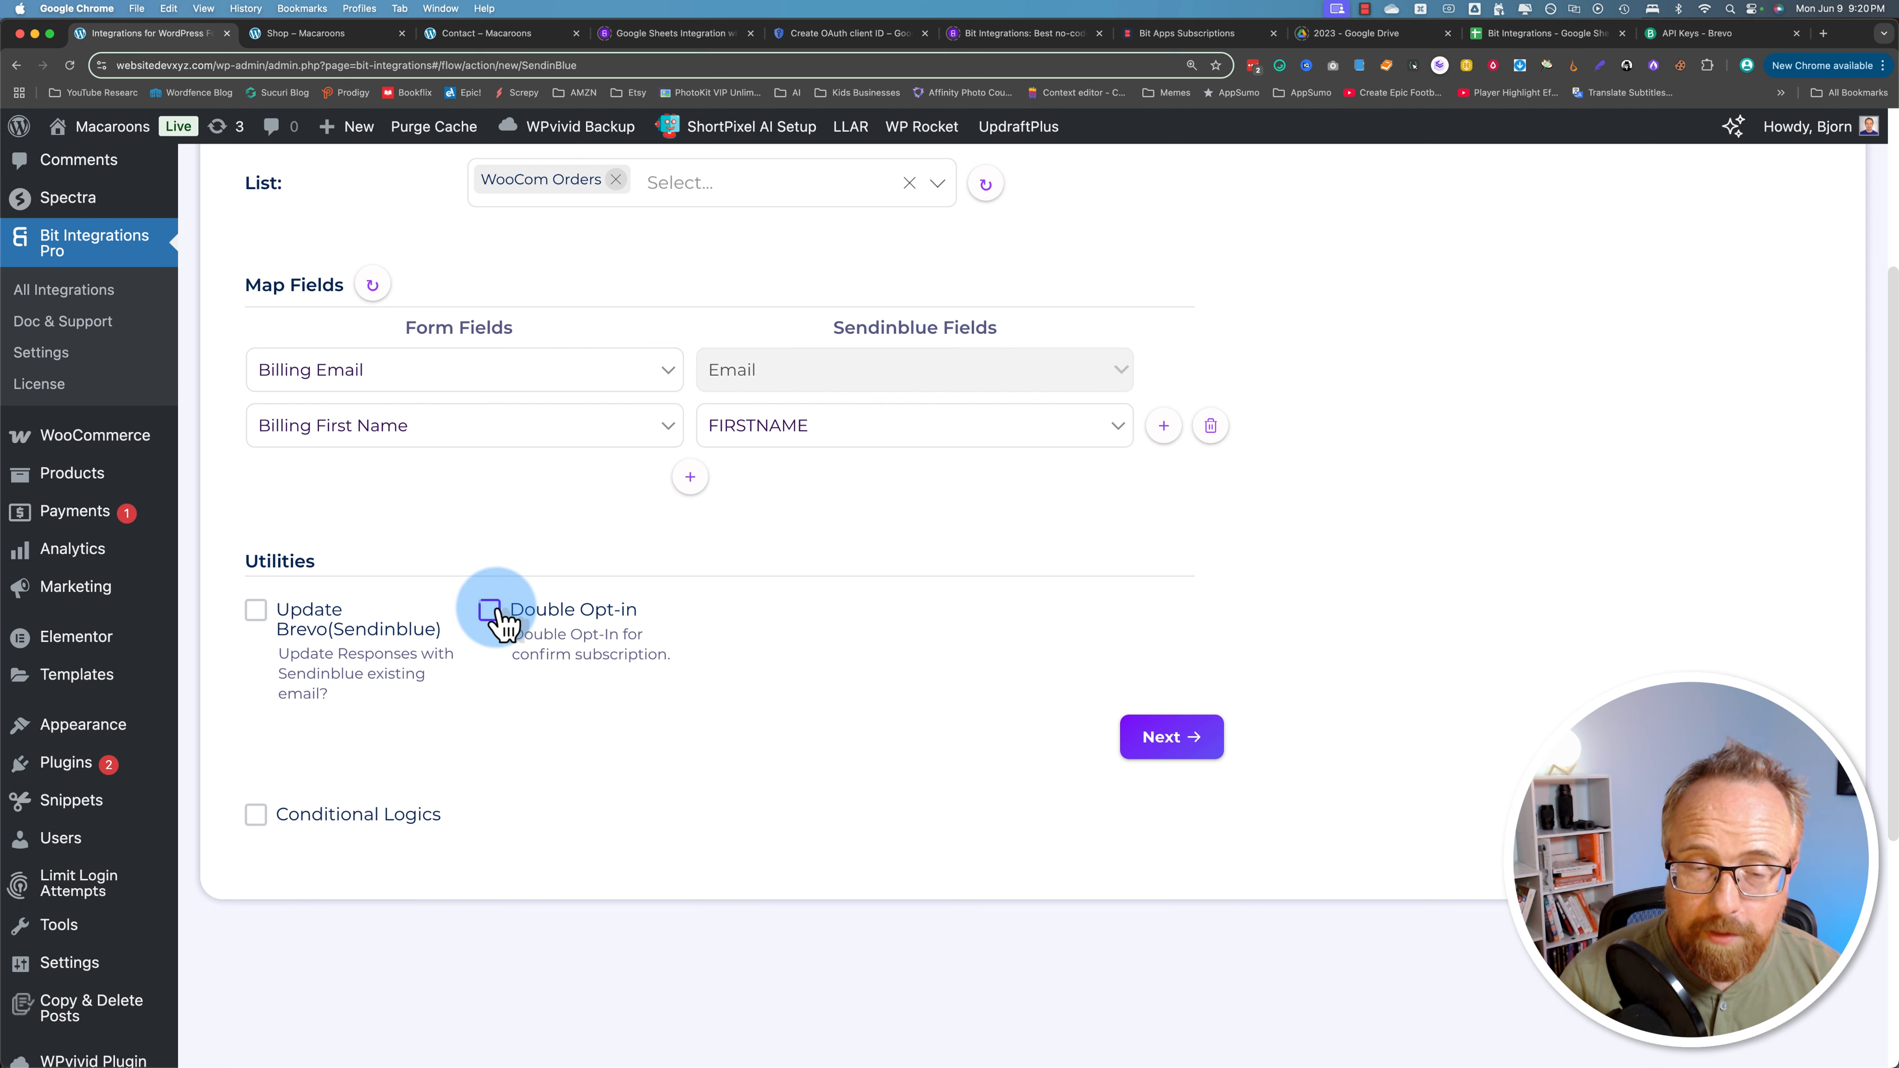
# Step: Finish and save the WooCommerce-to-Brevo integration, then bring up the Macaroons shop page
pyautogui.click(1185, 750)
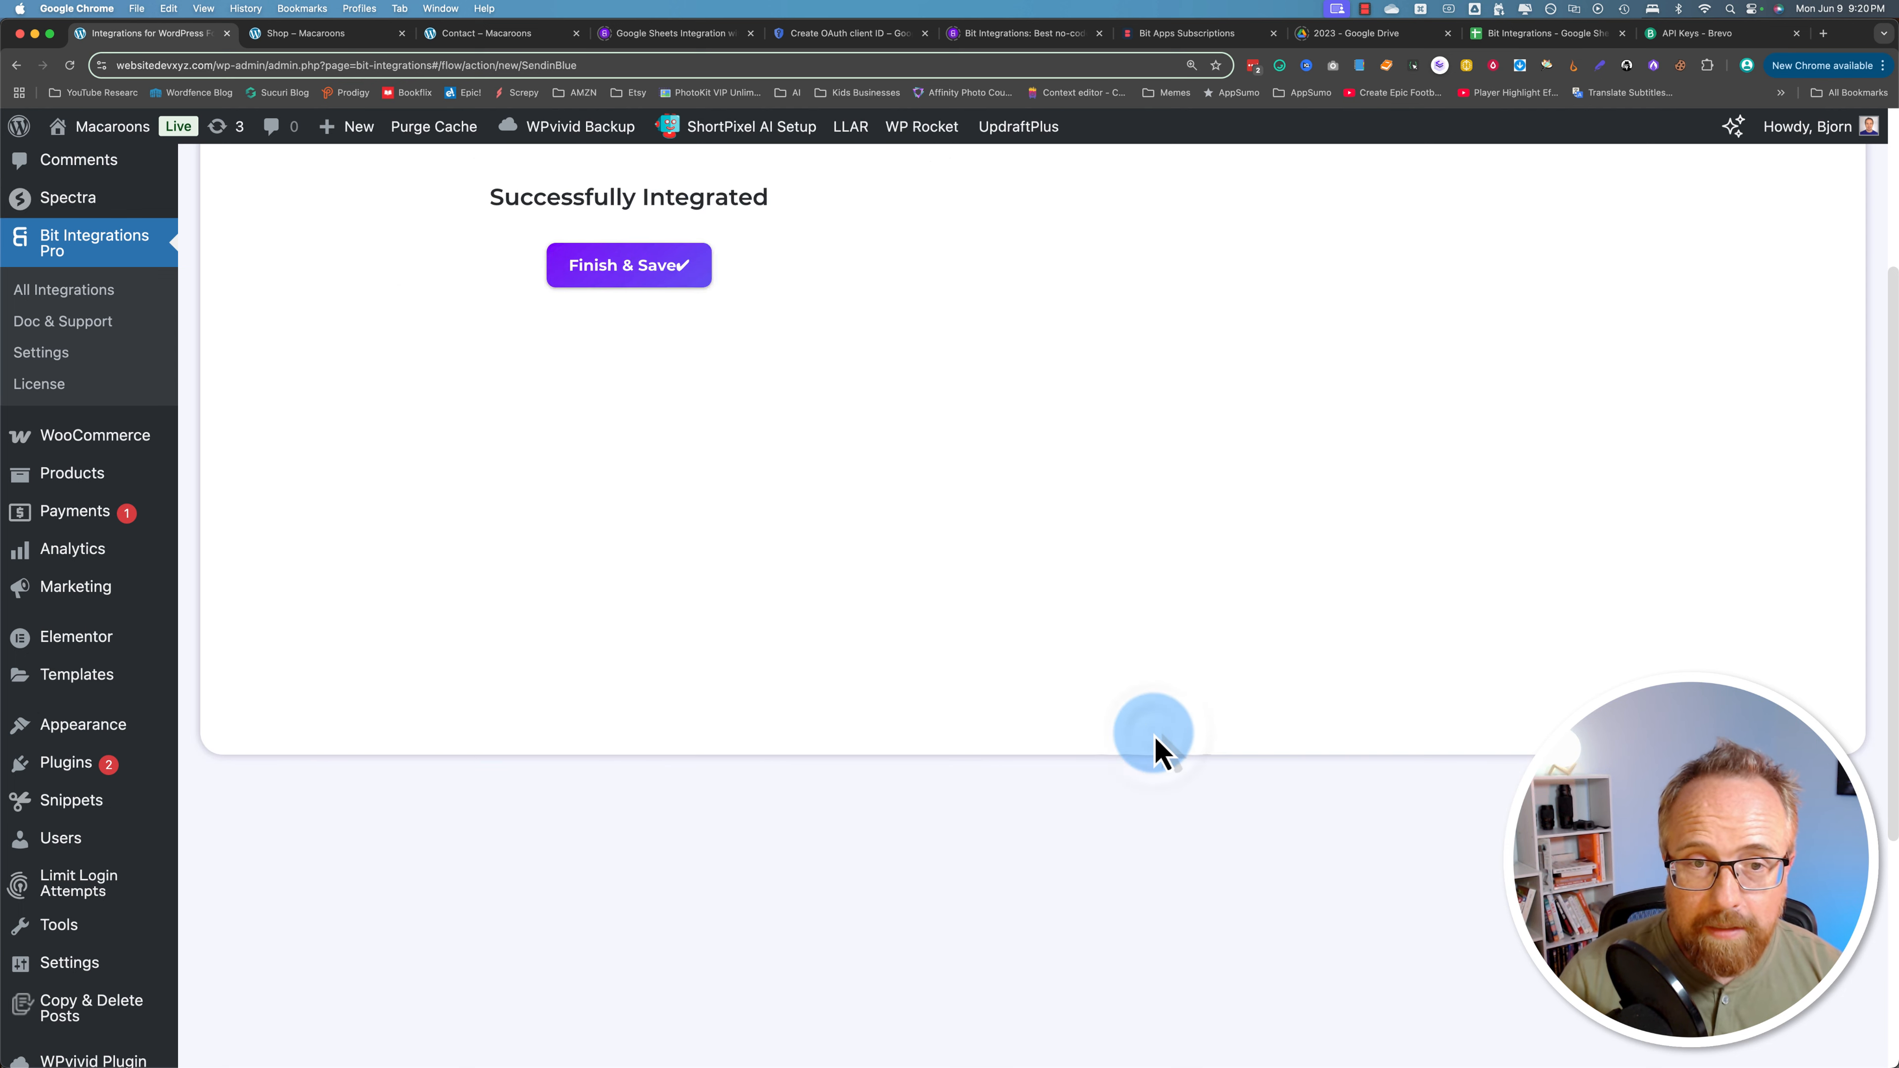
pyautogui.click(1033, 265)
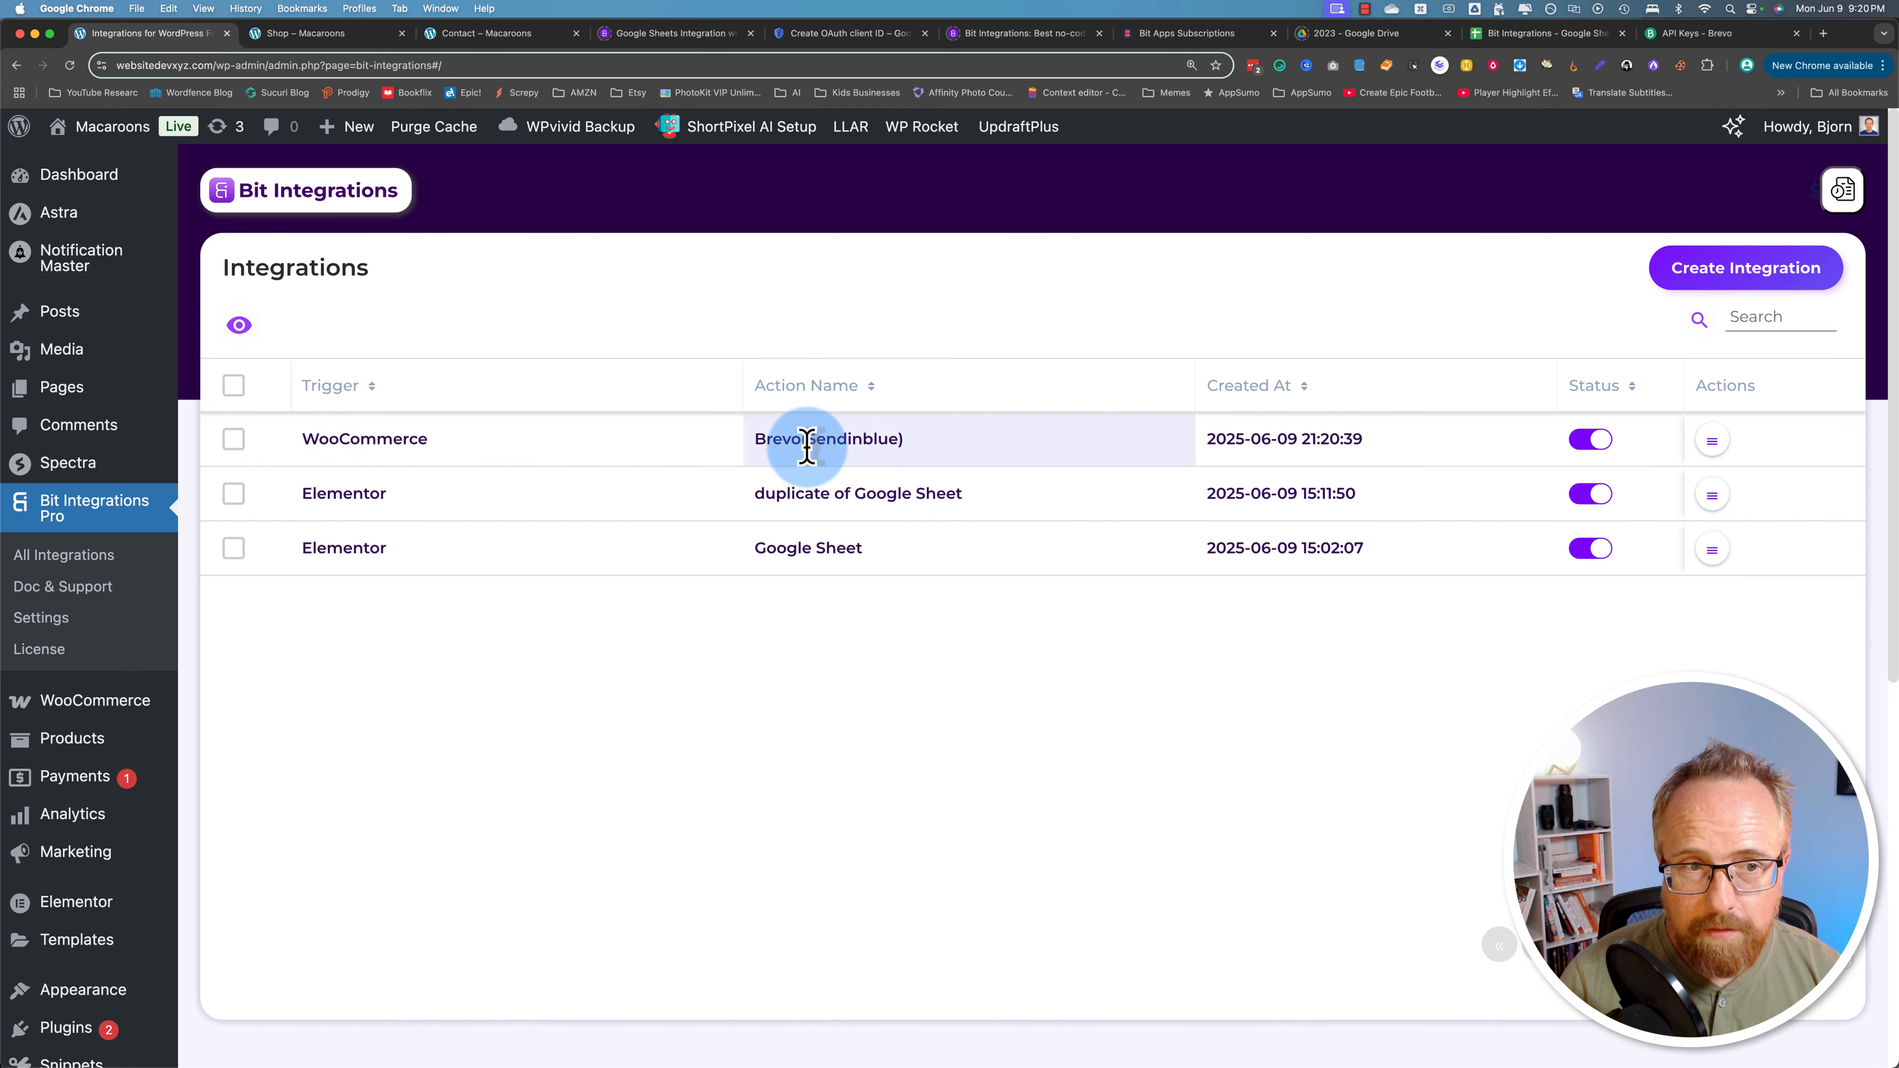
pyautogui.click(350, 39)
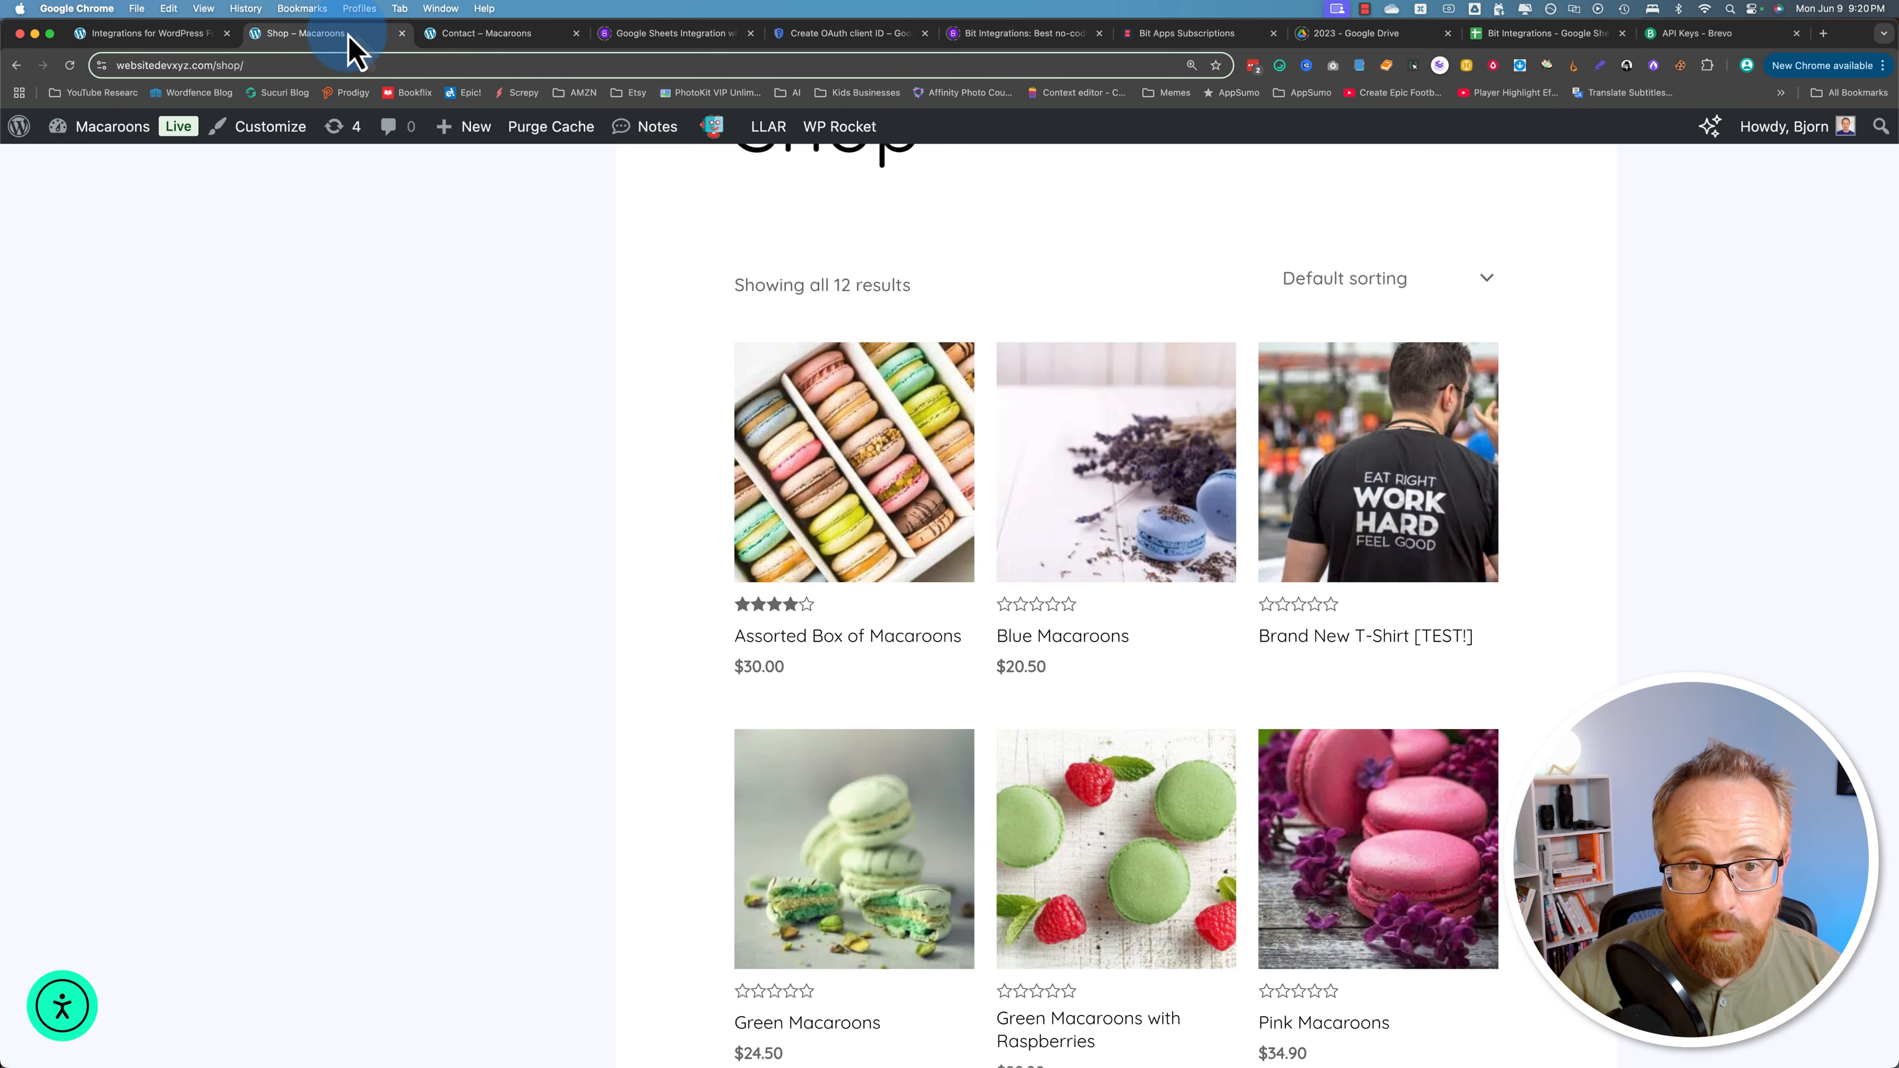
# Step: Open the Assorted Box of Macaroons product from the shop page
pyautogui.click(372, 60)
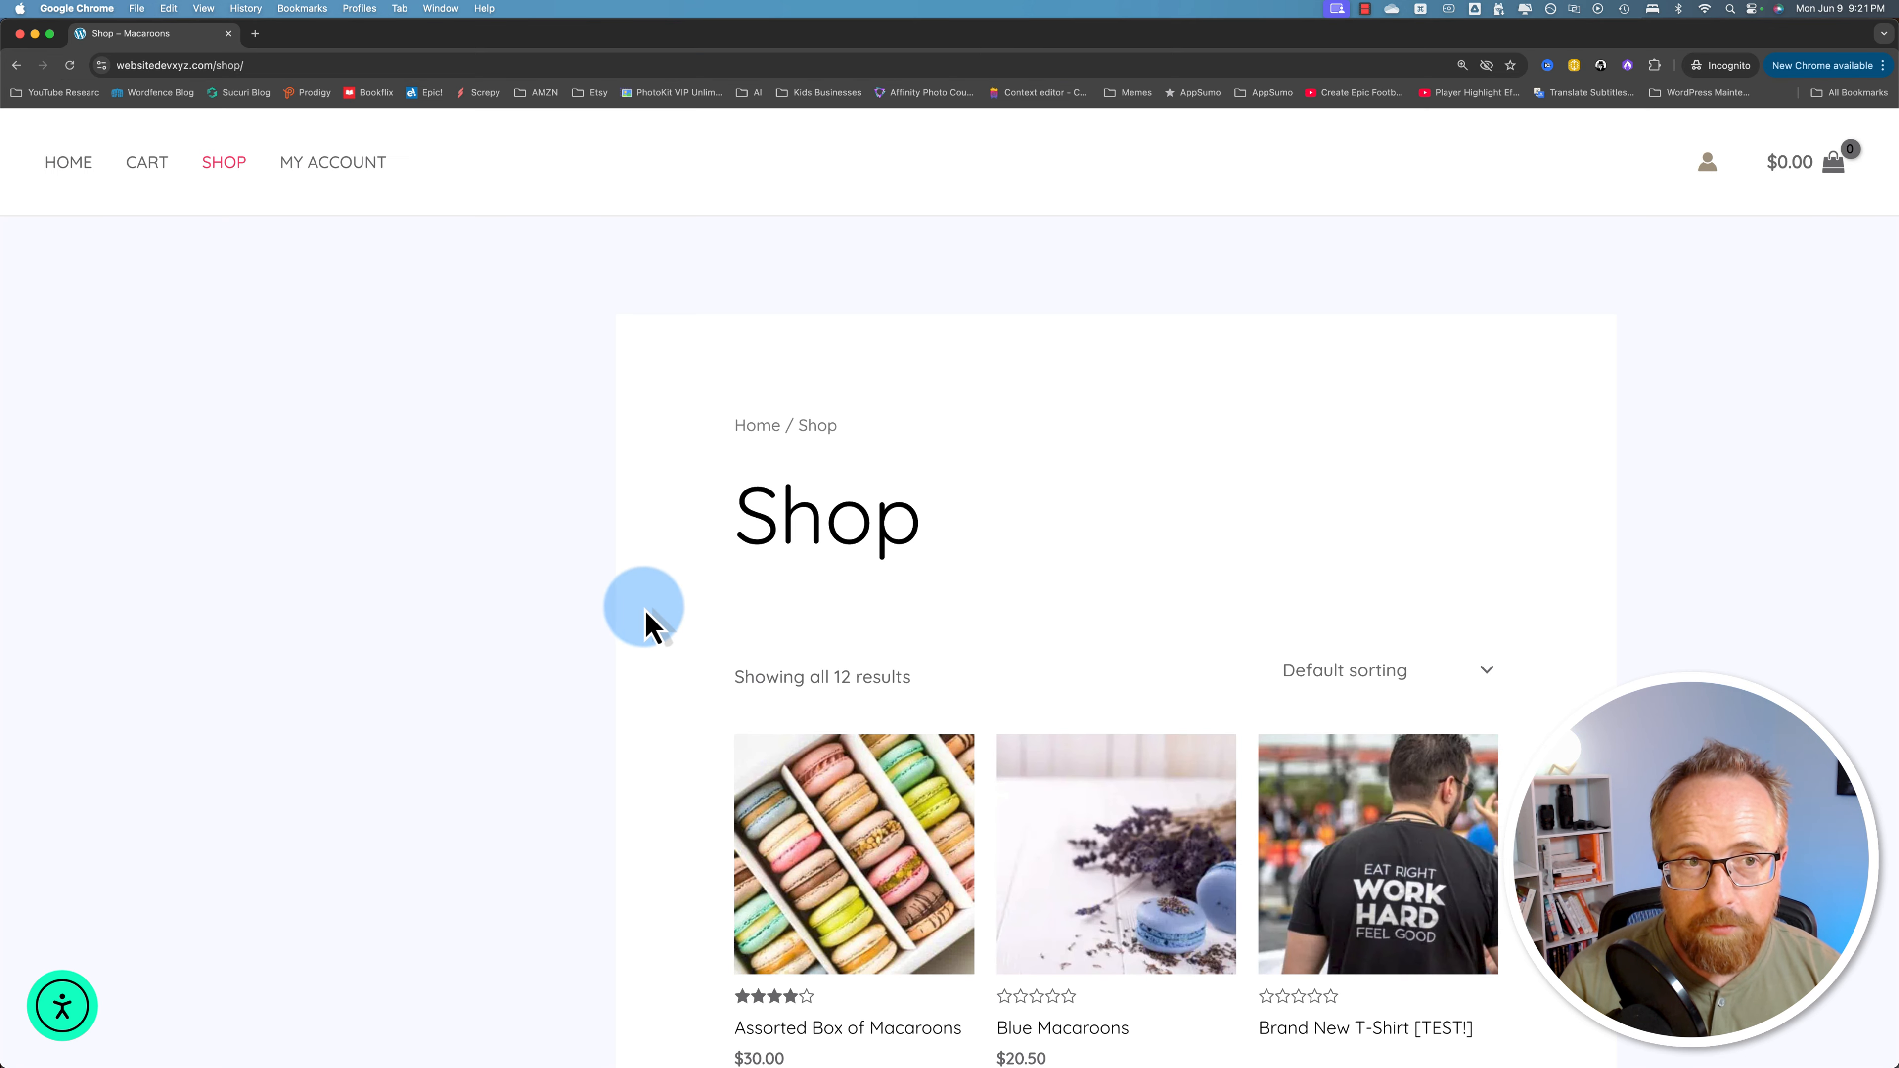
pyautogui.scroll(-1, 646, 607)
pyautogui.scroll(-3, 648, 605)
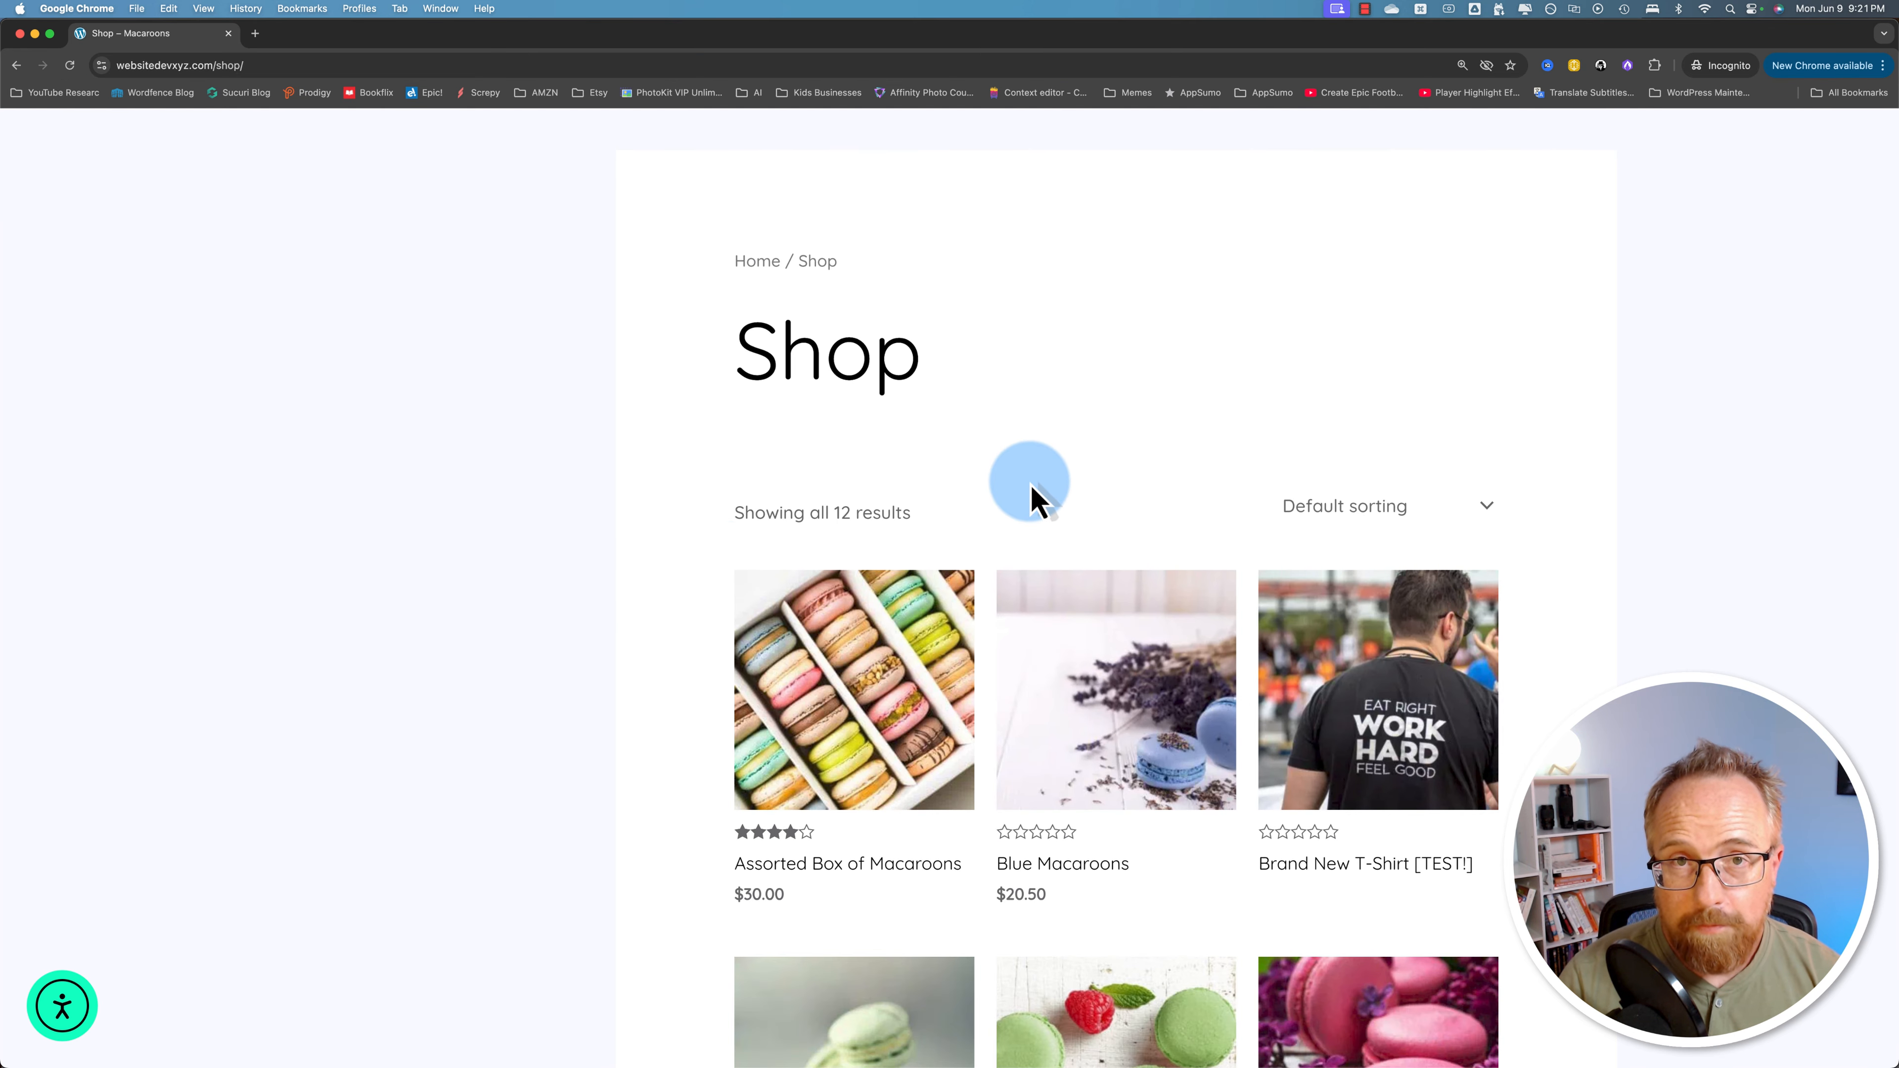
pyautogui.scroll(-3, 756, 509)
pyautogui.click(823, 490)
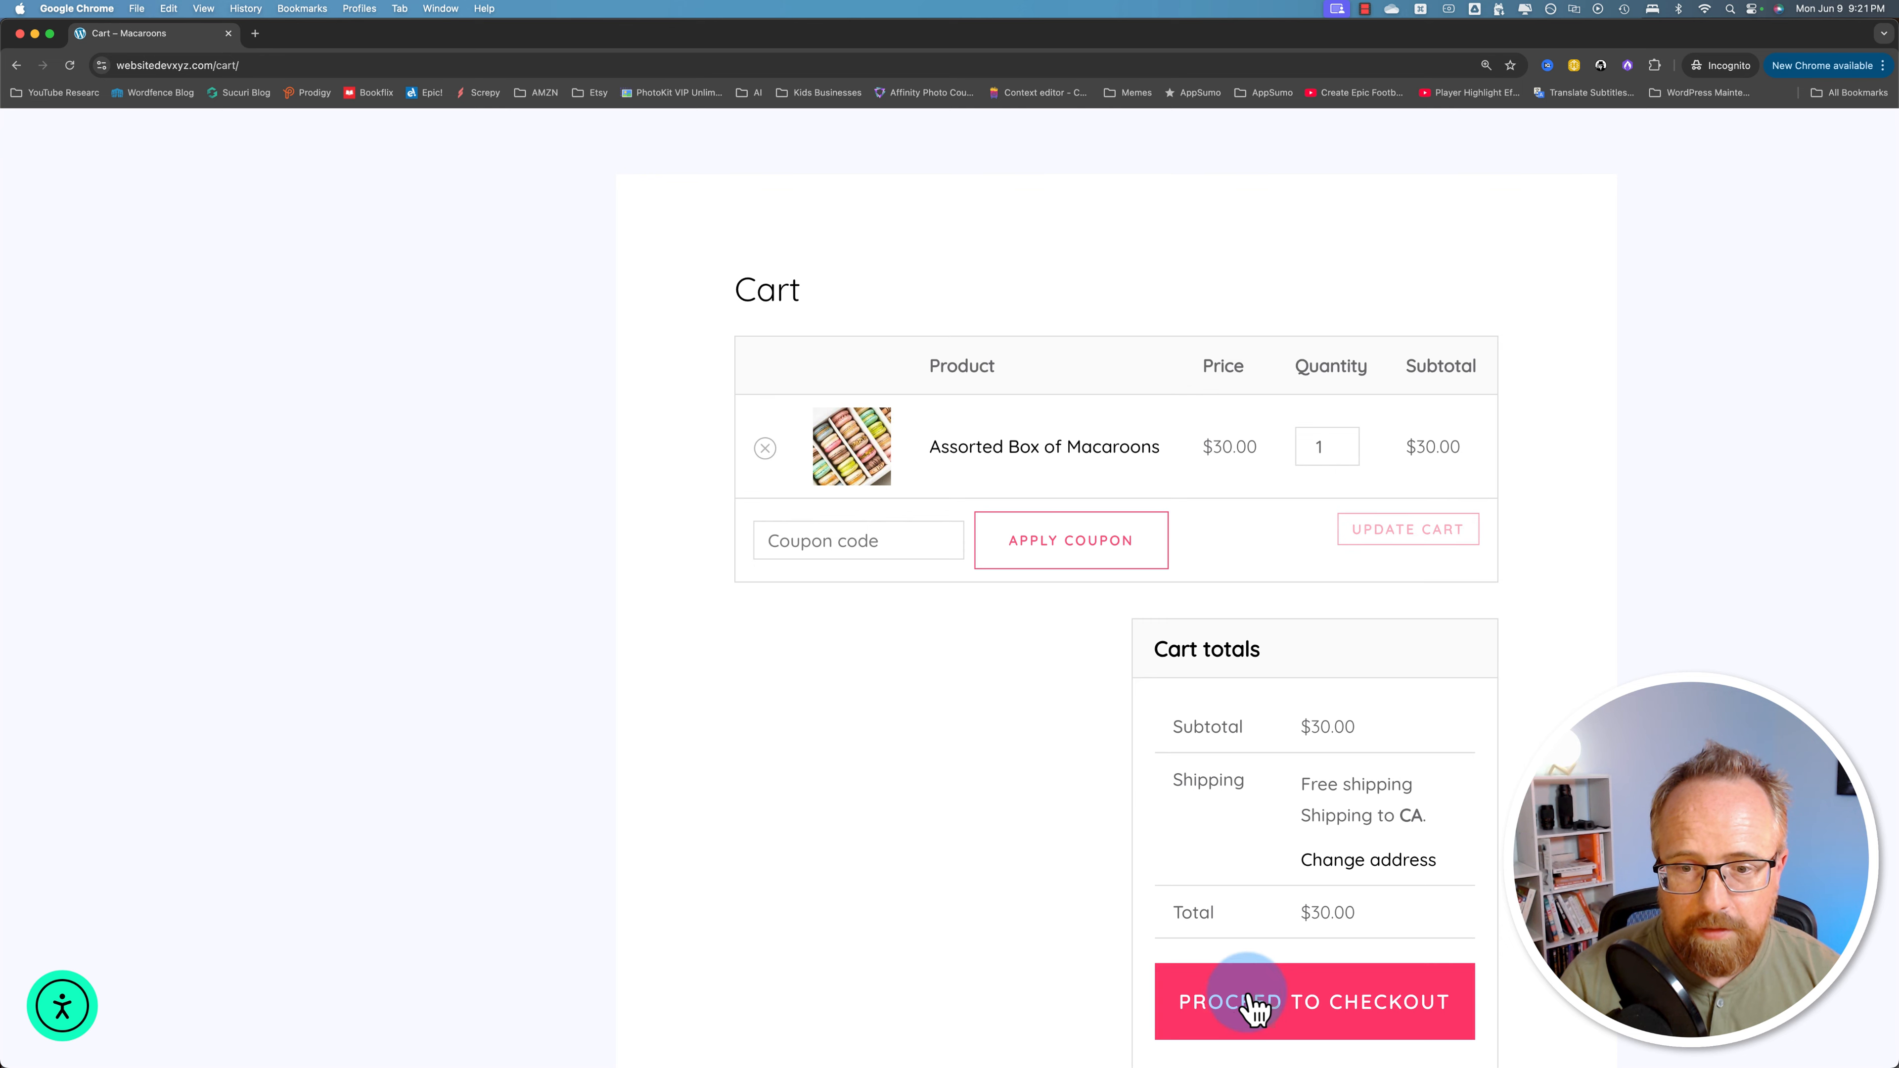
# Step: Check out and place the $30.00 cash-on-delivery test order
pyautogui.click(1364, 1010)
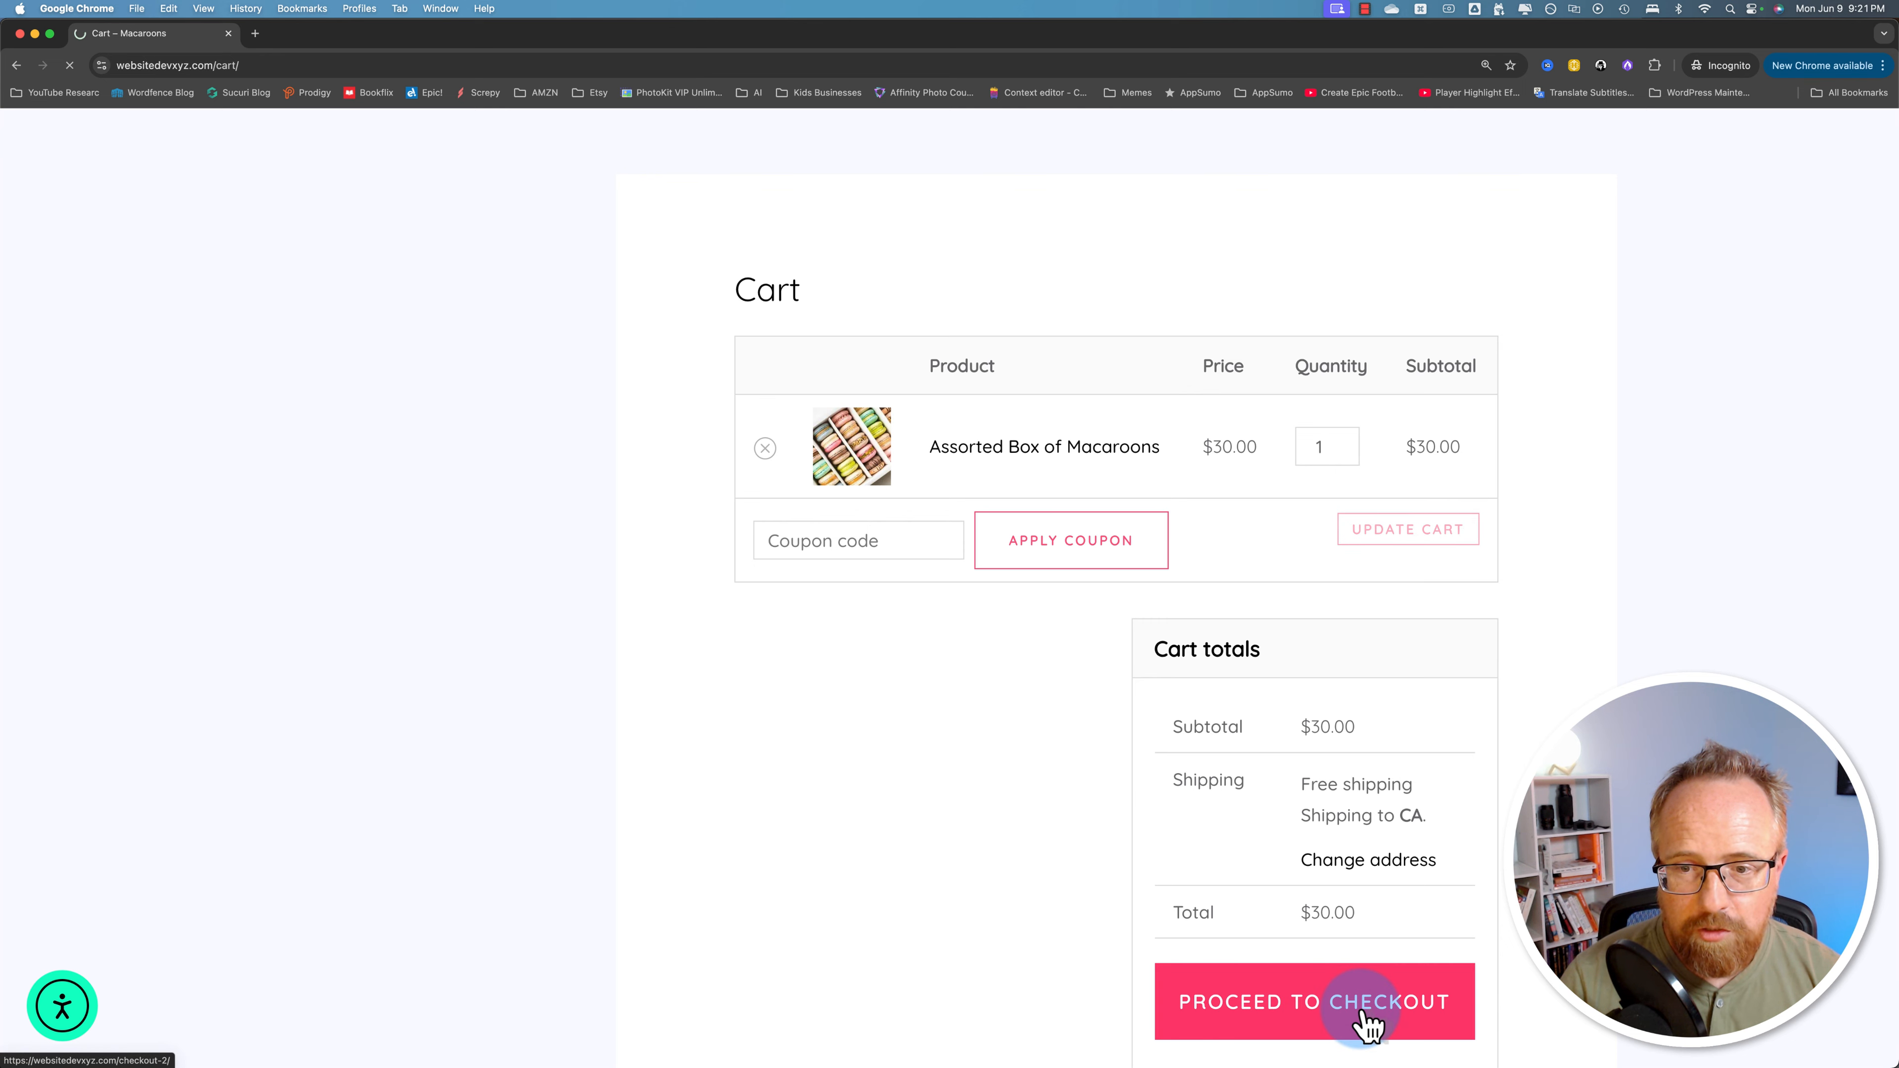
pyautogui.scroll(-2, 700, 679)
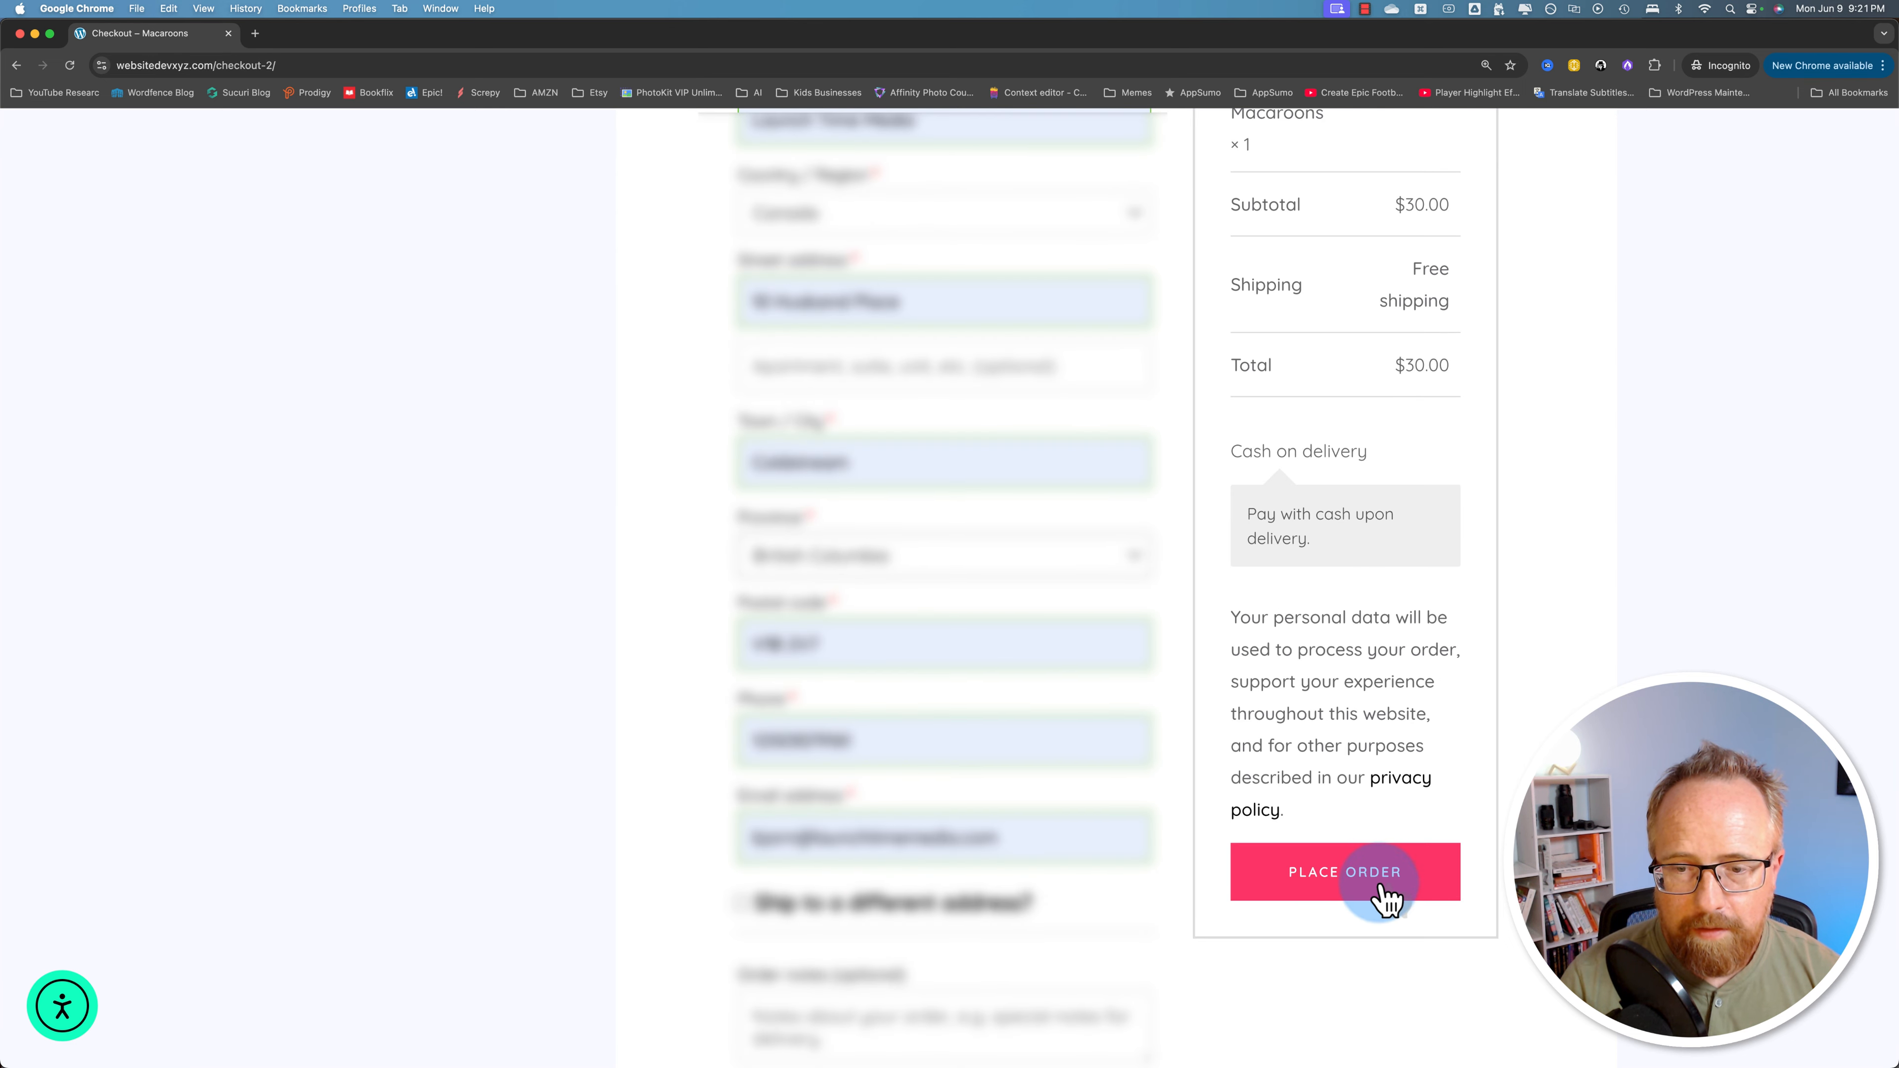
pyautogui.click(1342, 891)
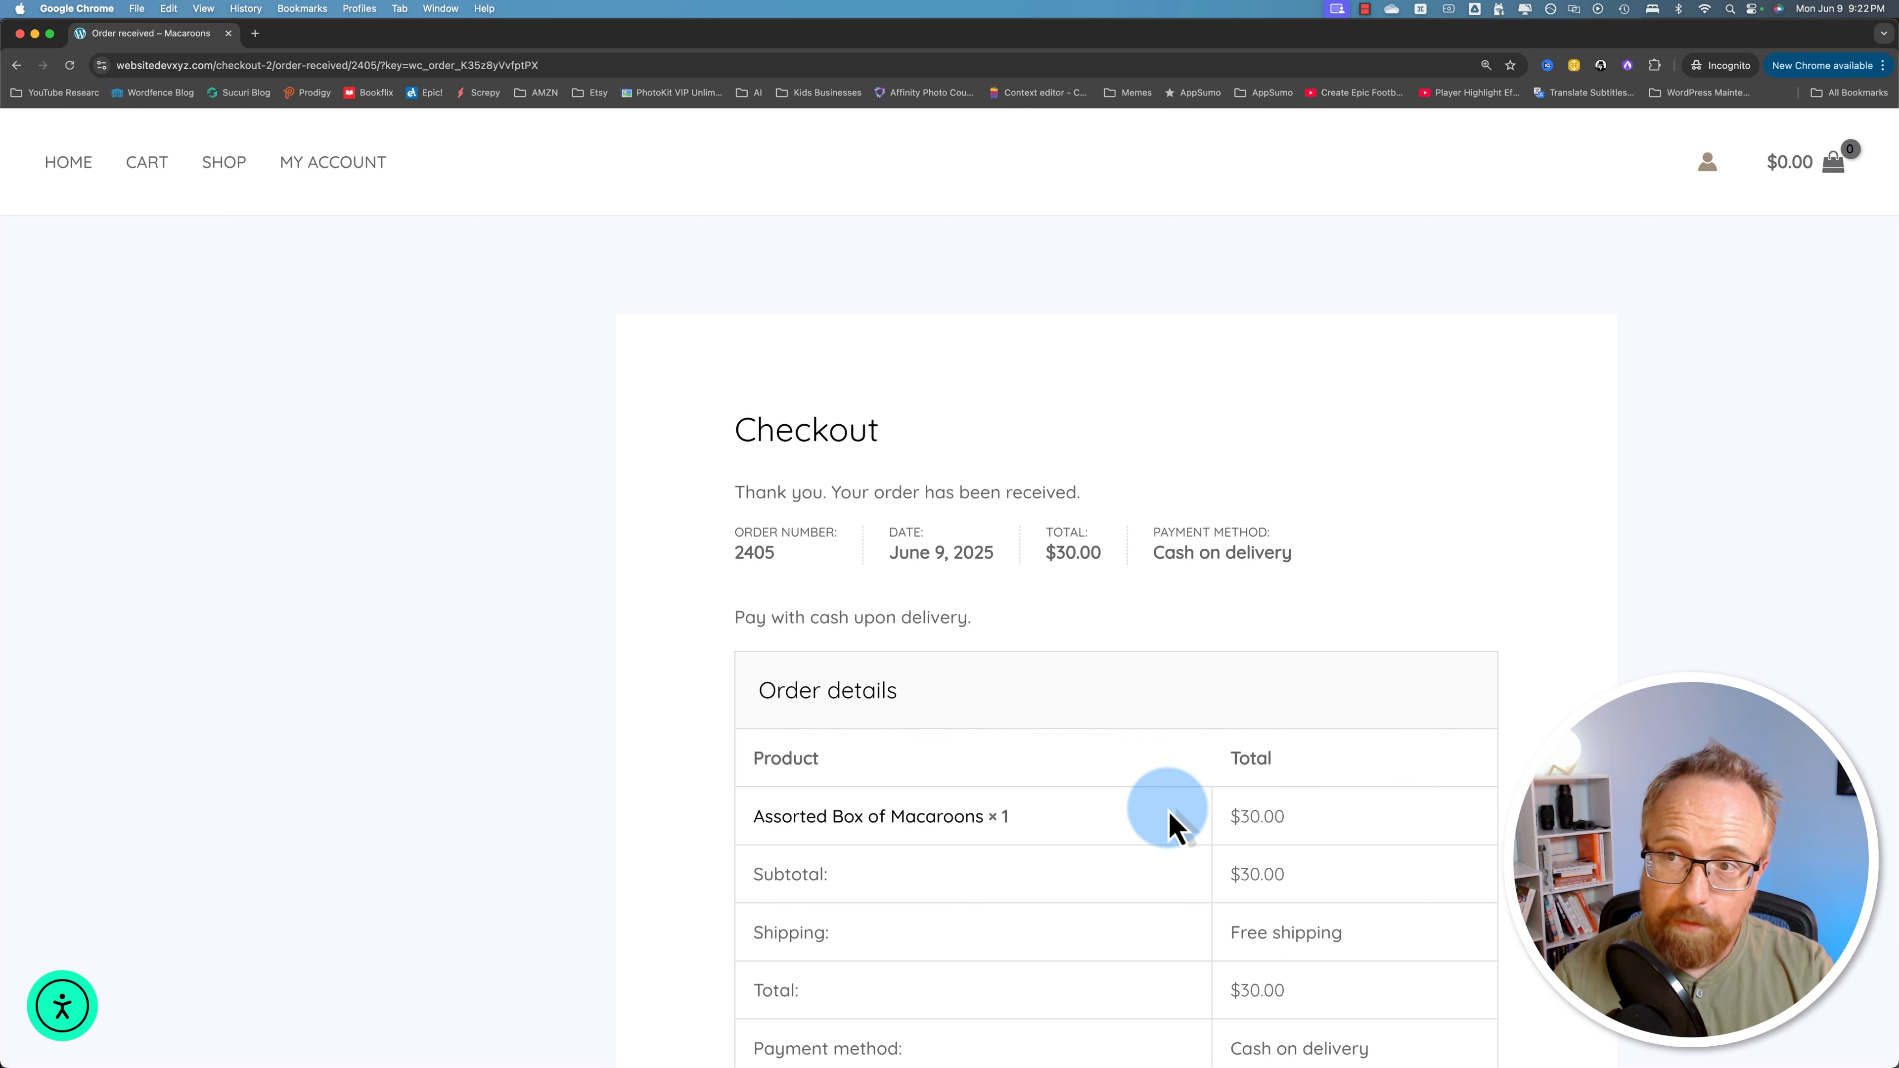
pyautogui.scroll(-4, 1097, 786)
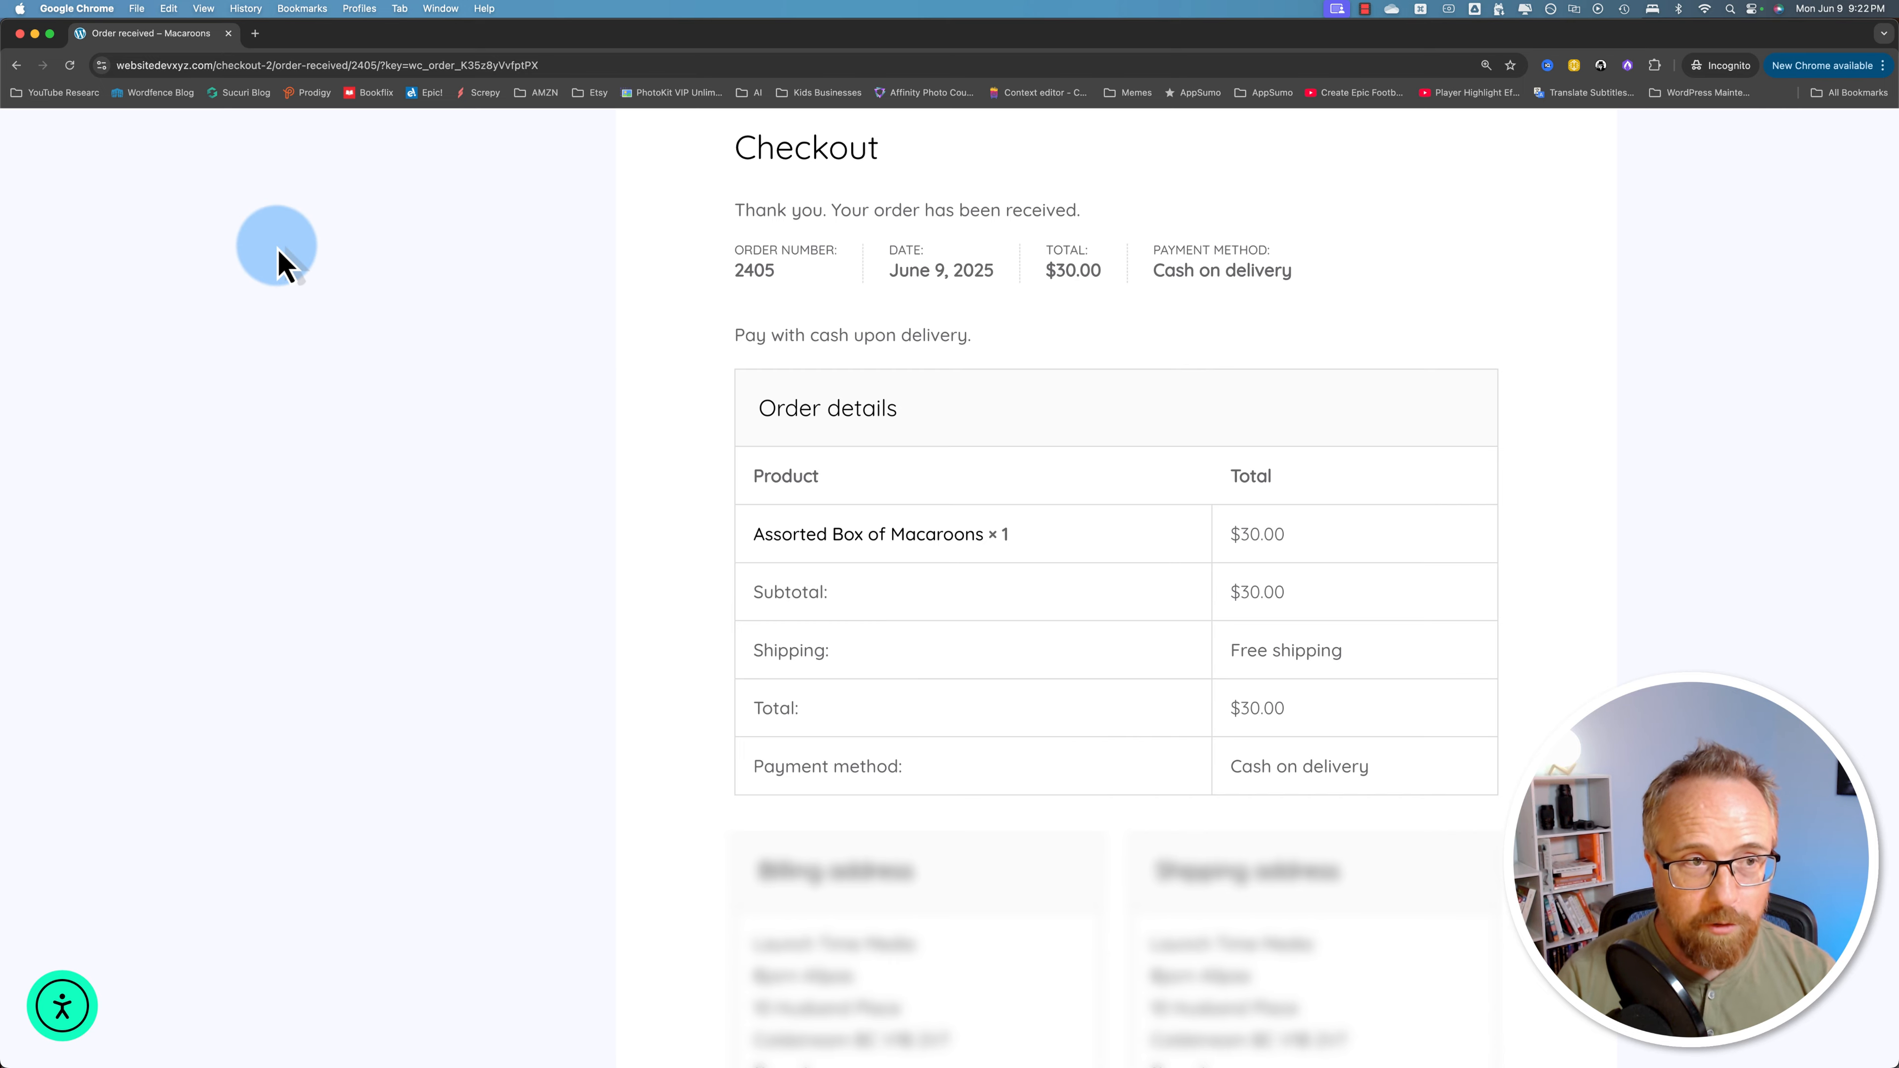
# Step: Open the newest contact in Brevo's Contacts and expand its additional information
pyautogui.click(19, 33)
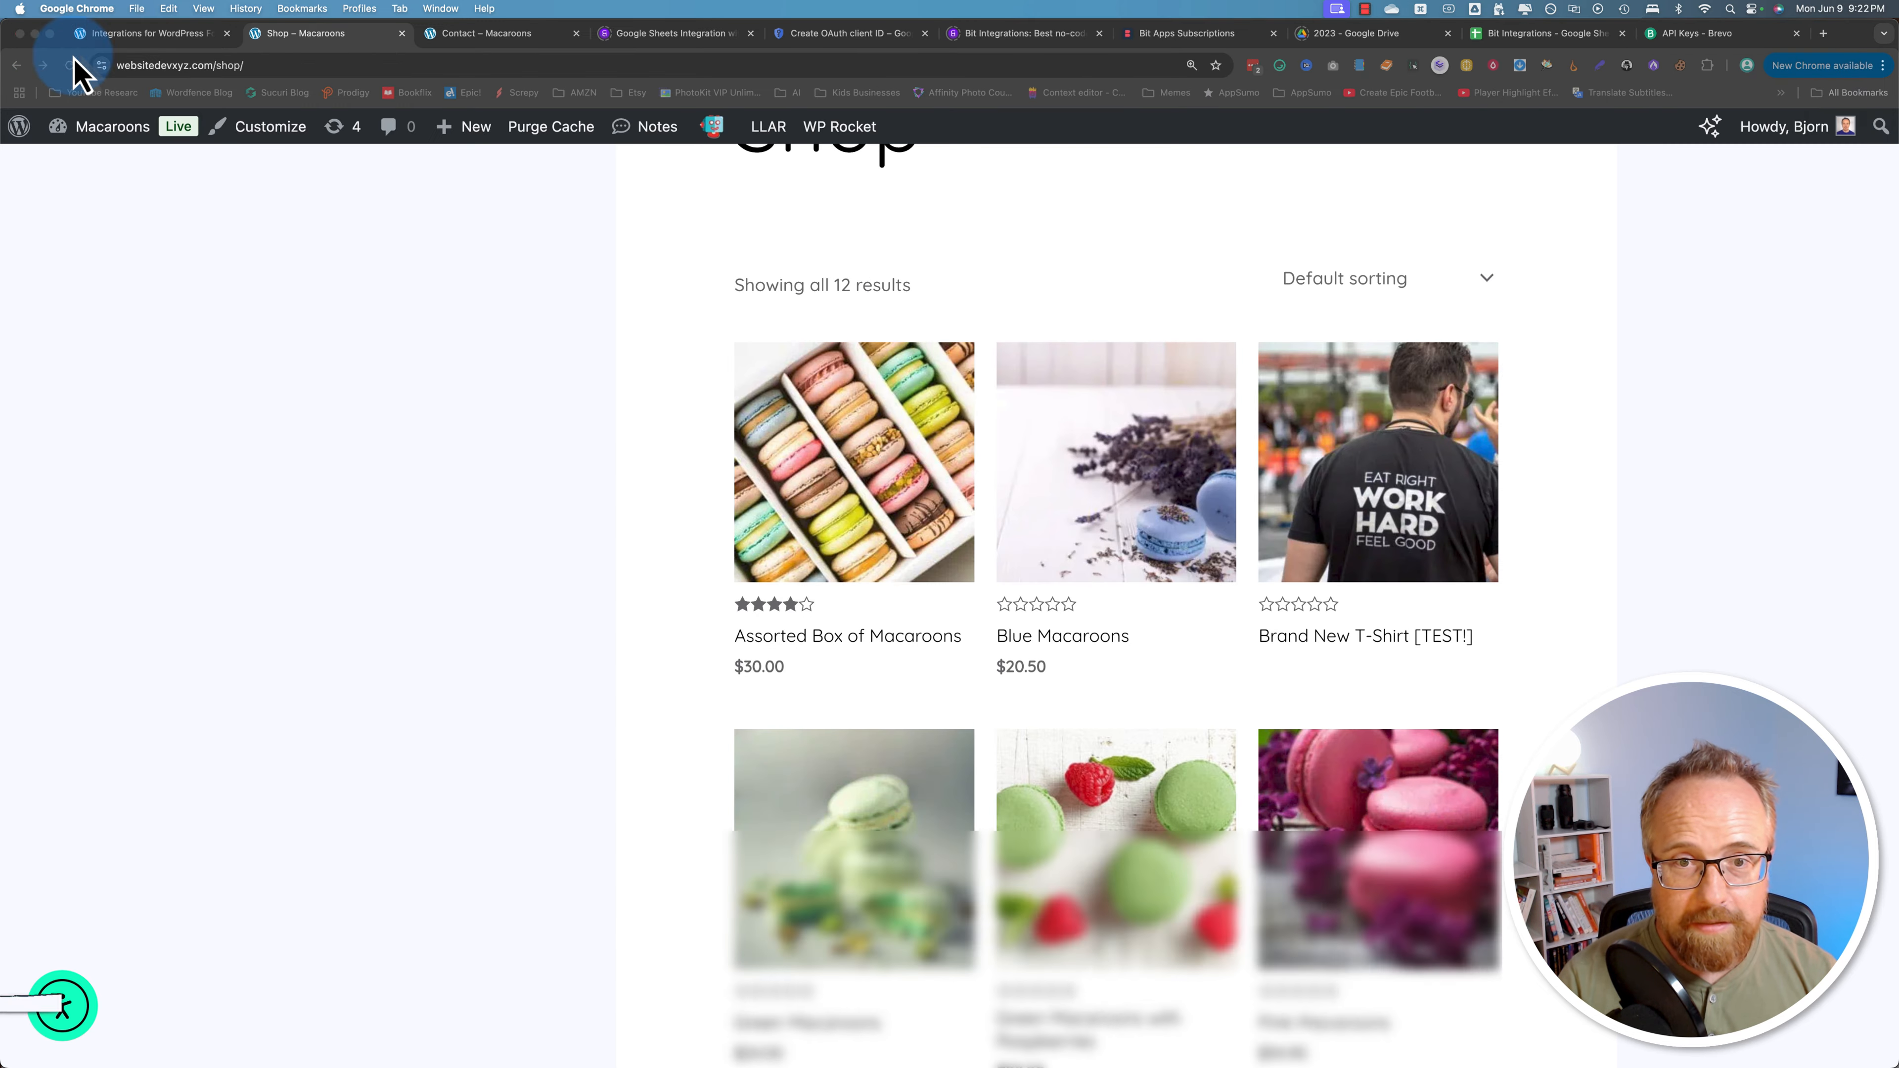
pyautogui.click(1692, 33)
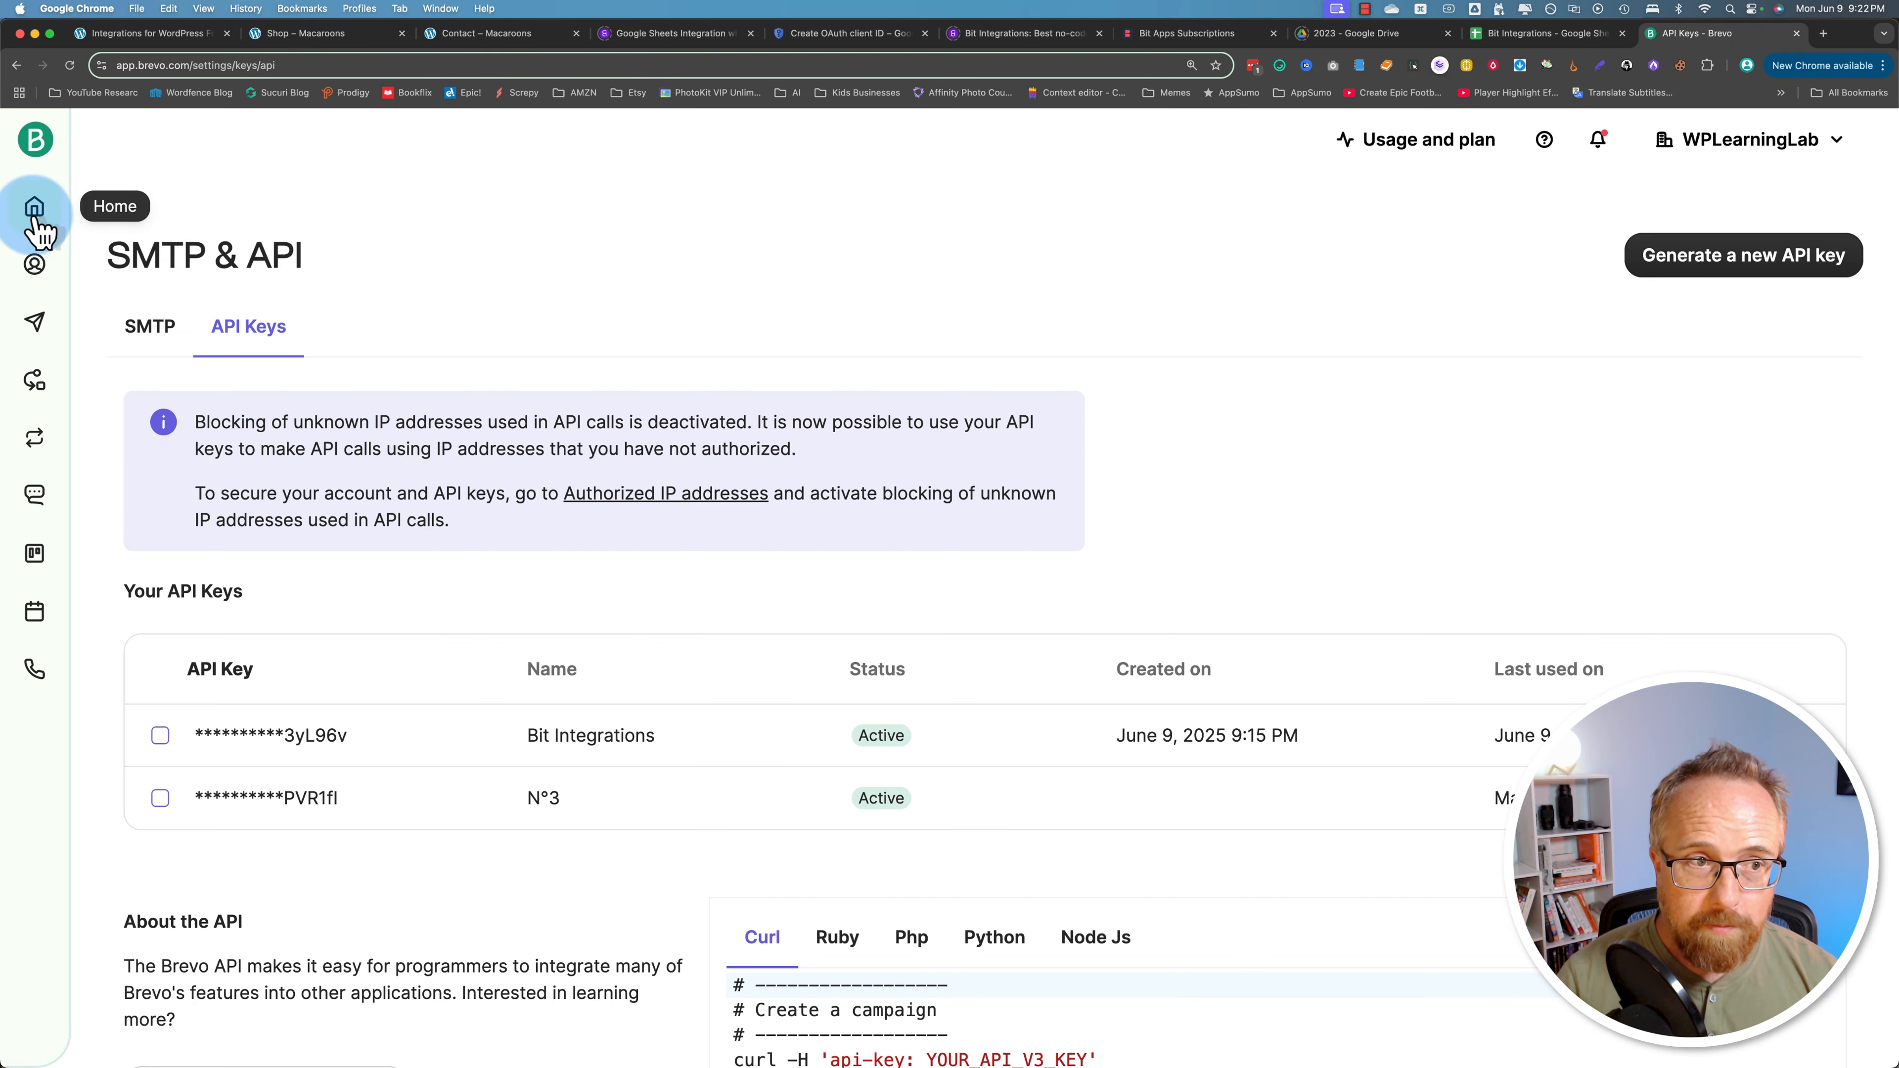
pyautogui.moveTo(39, 266)
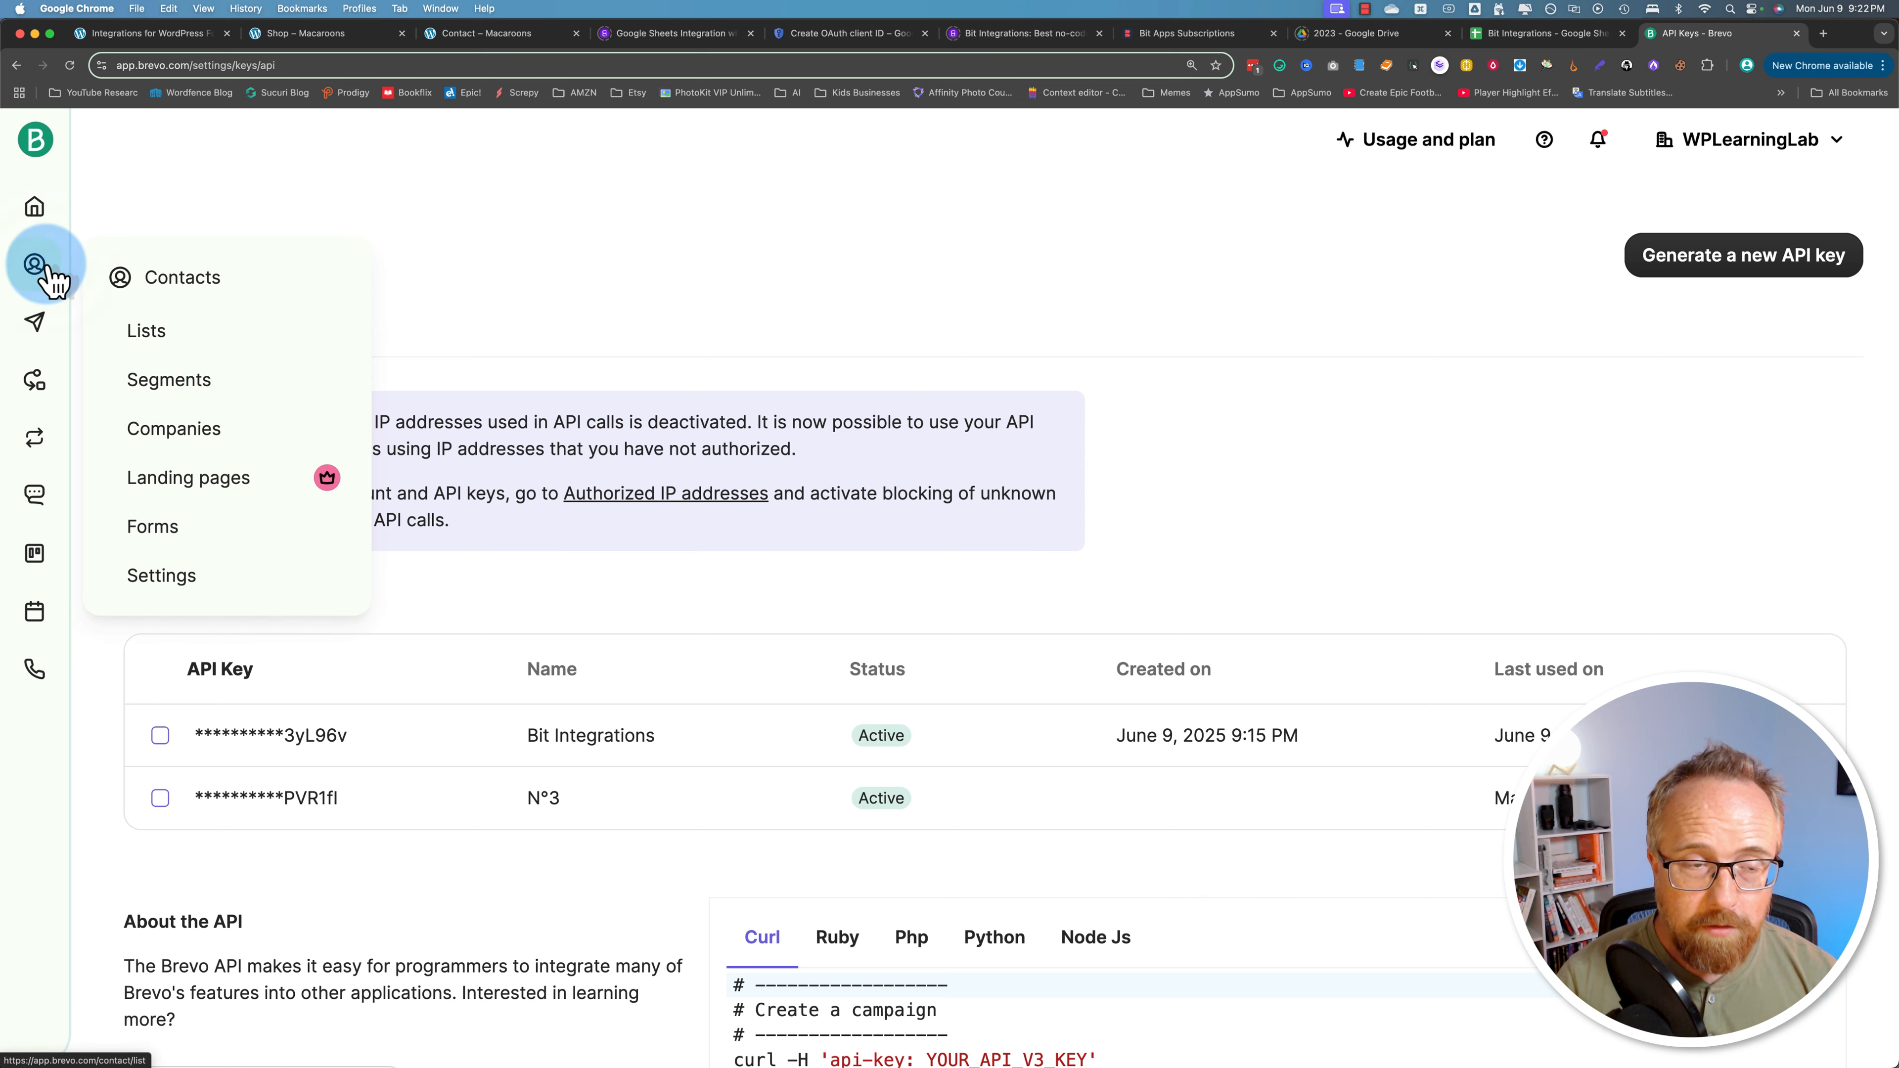
pyautogui.click(283, 297)
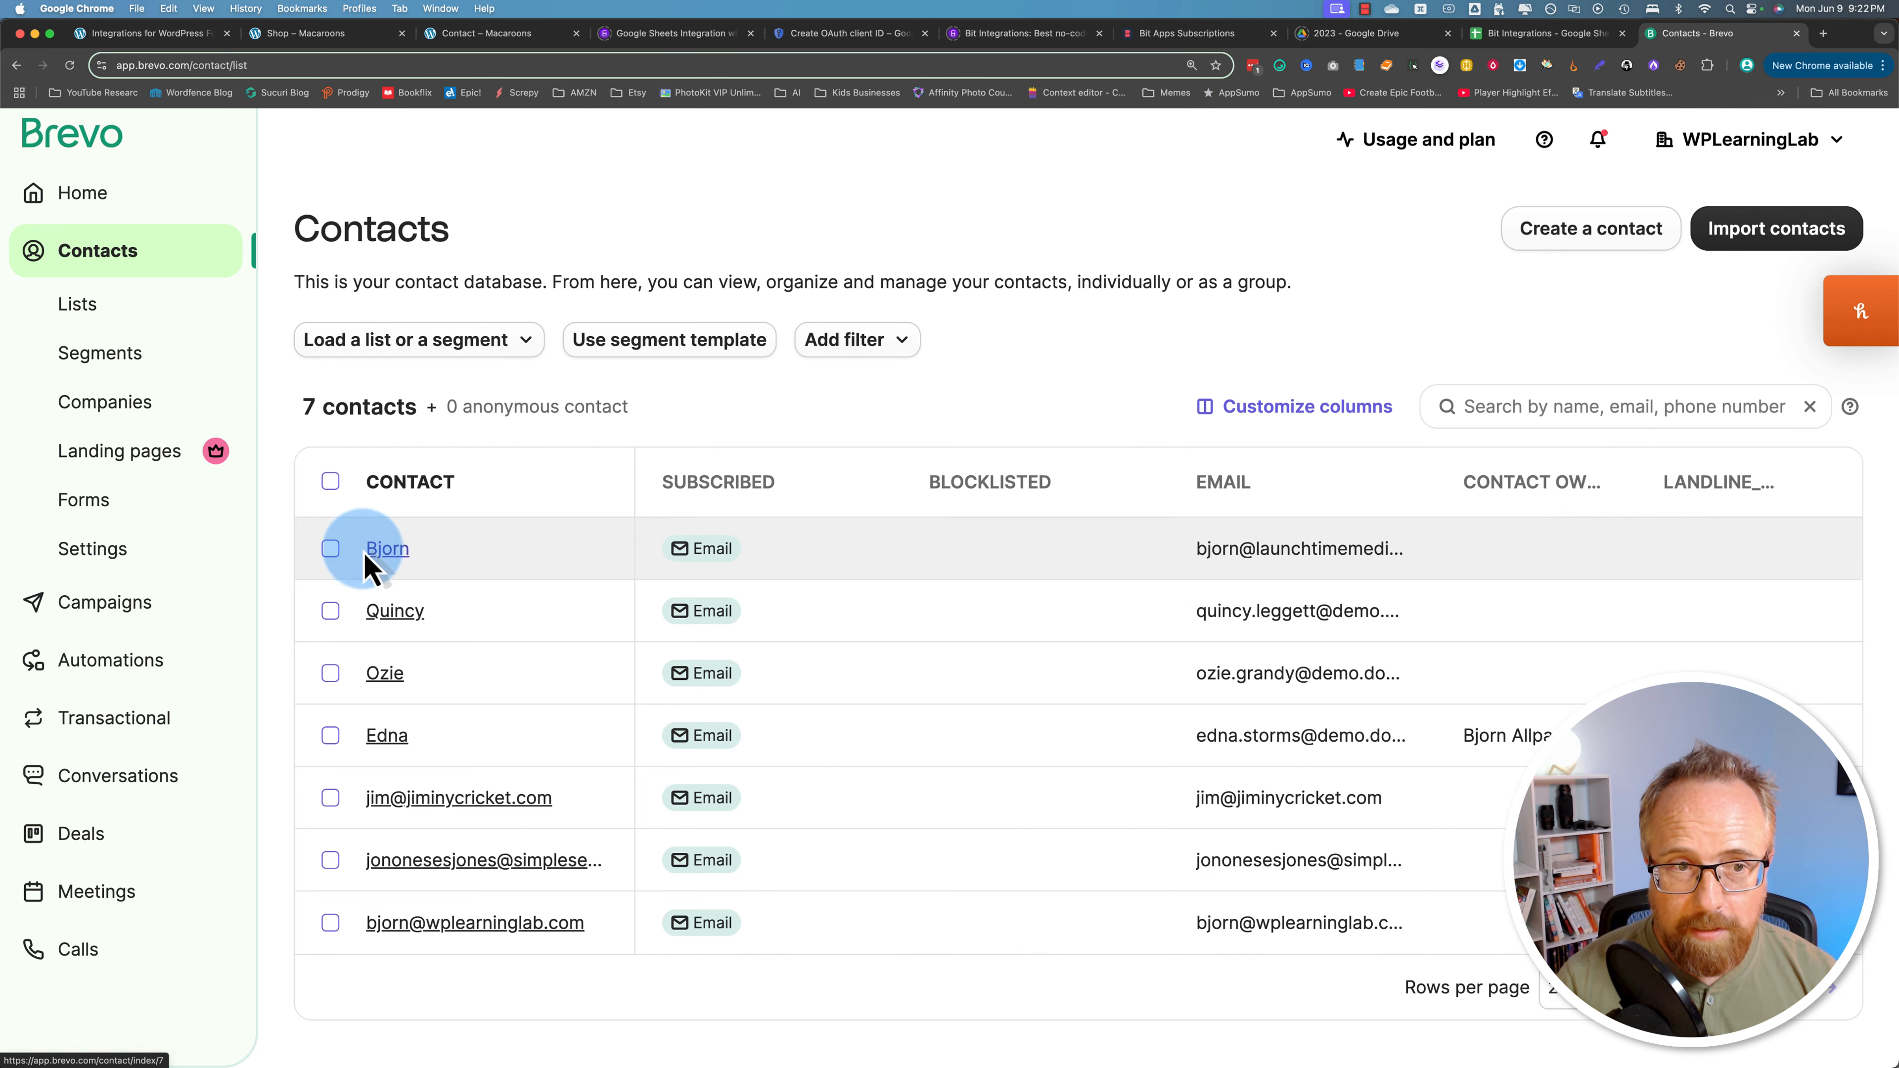
pyautogui.click(399, 553)
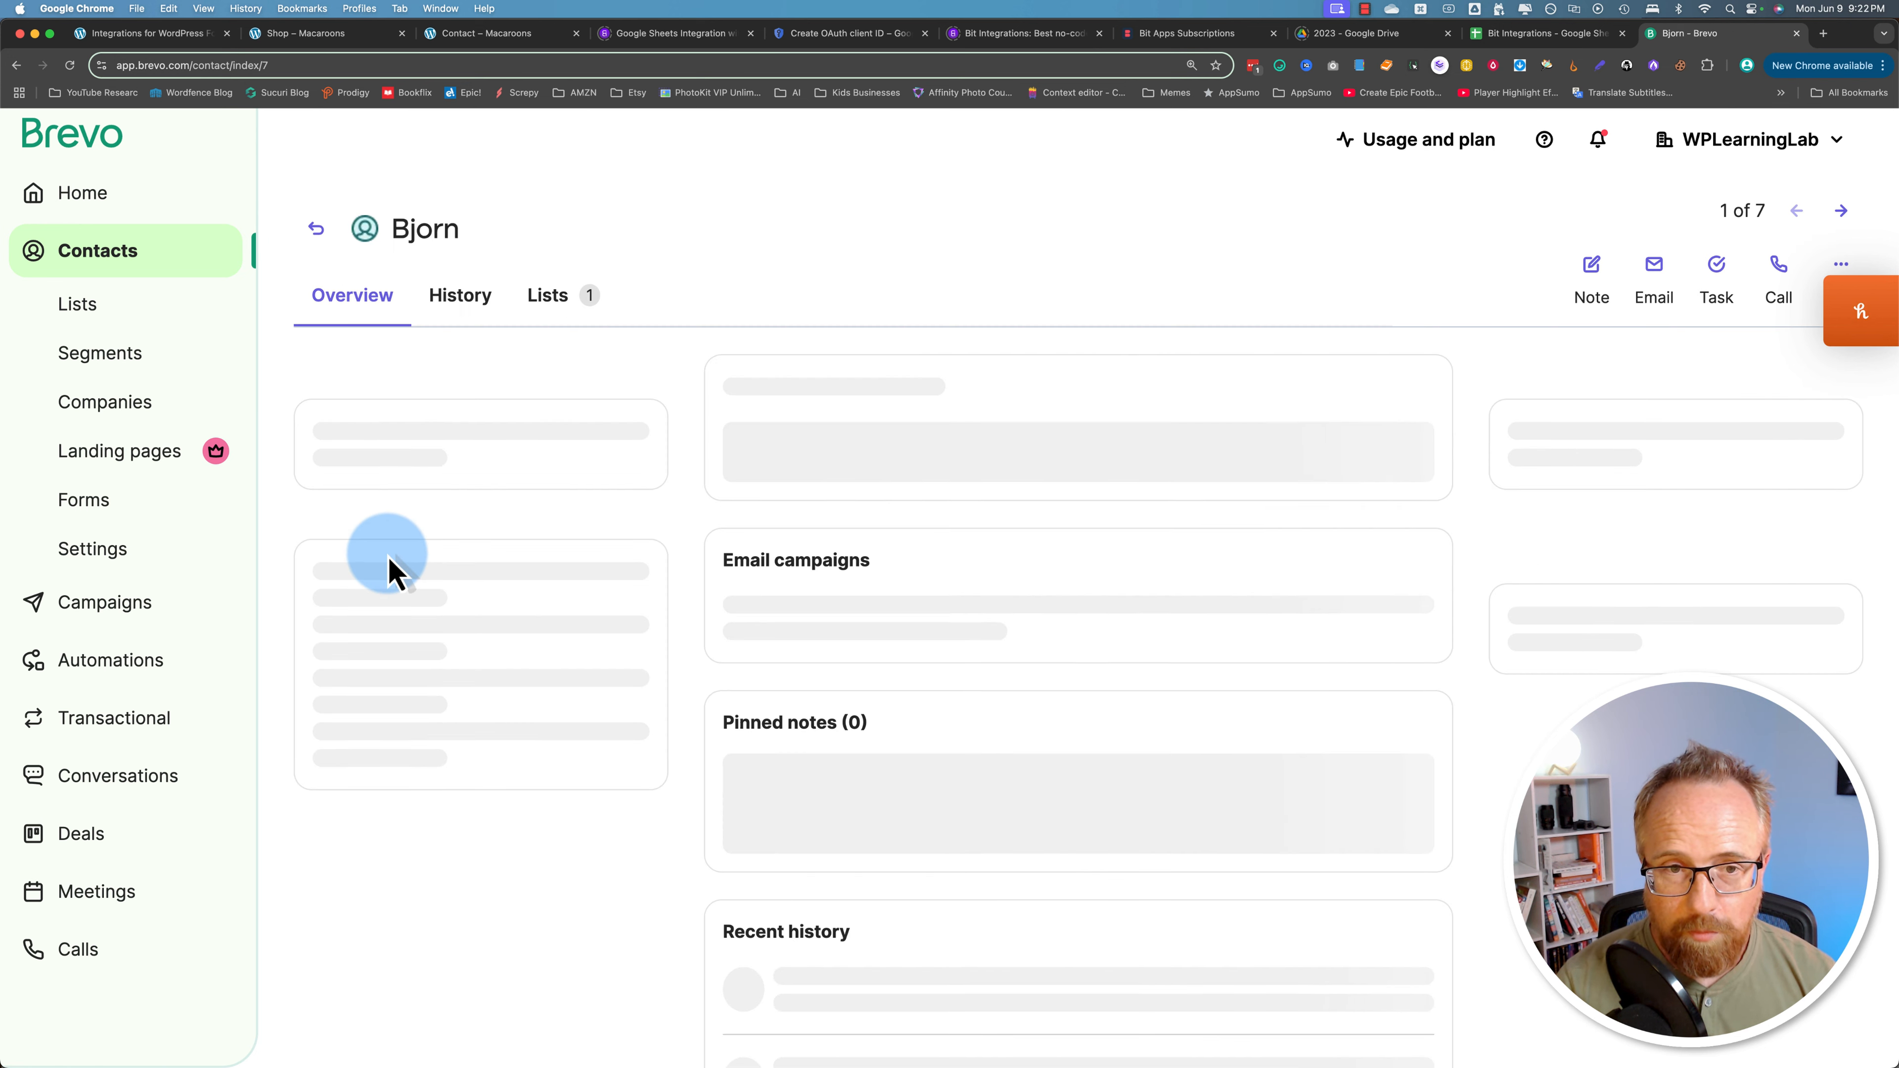
pyautogui.scroll(-1, 674, 544)
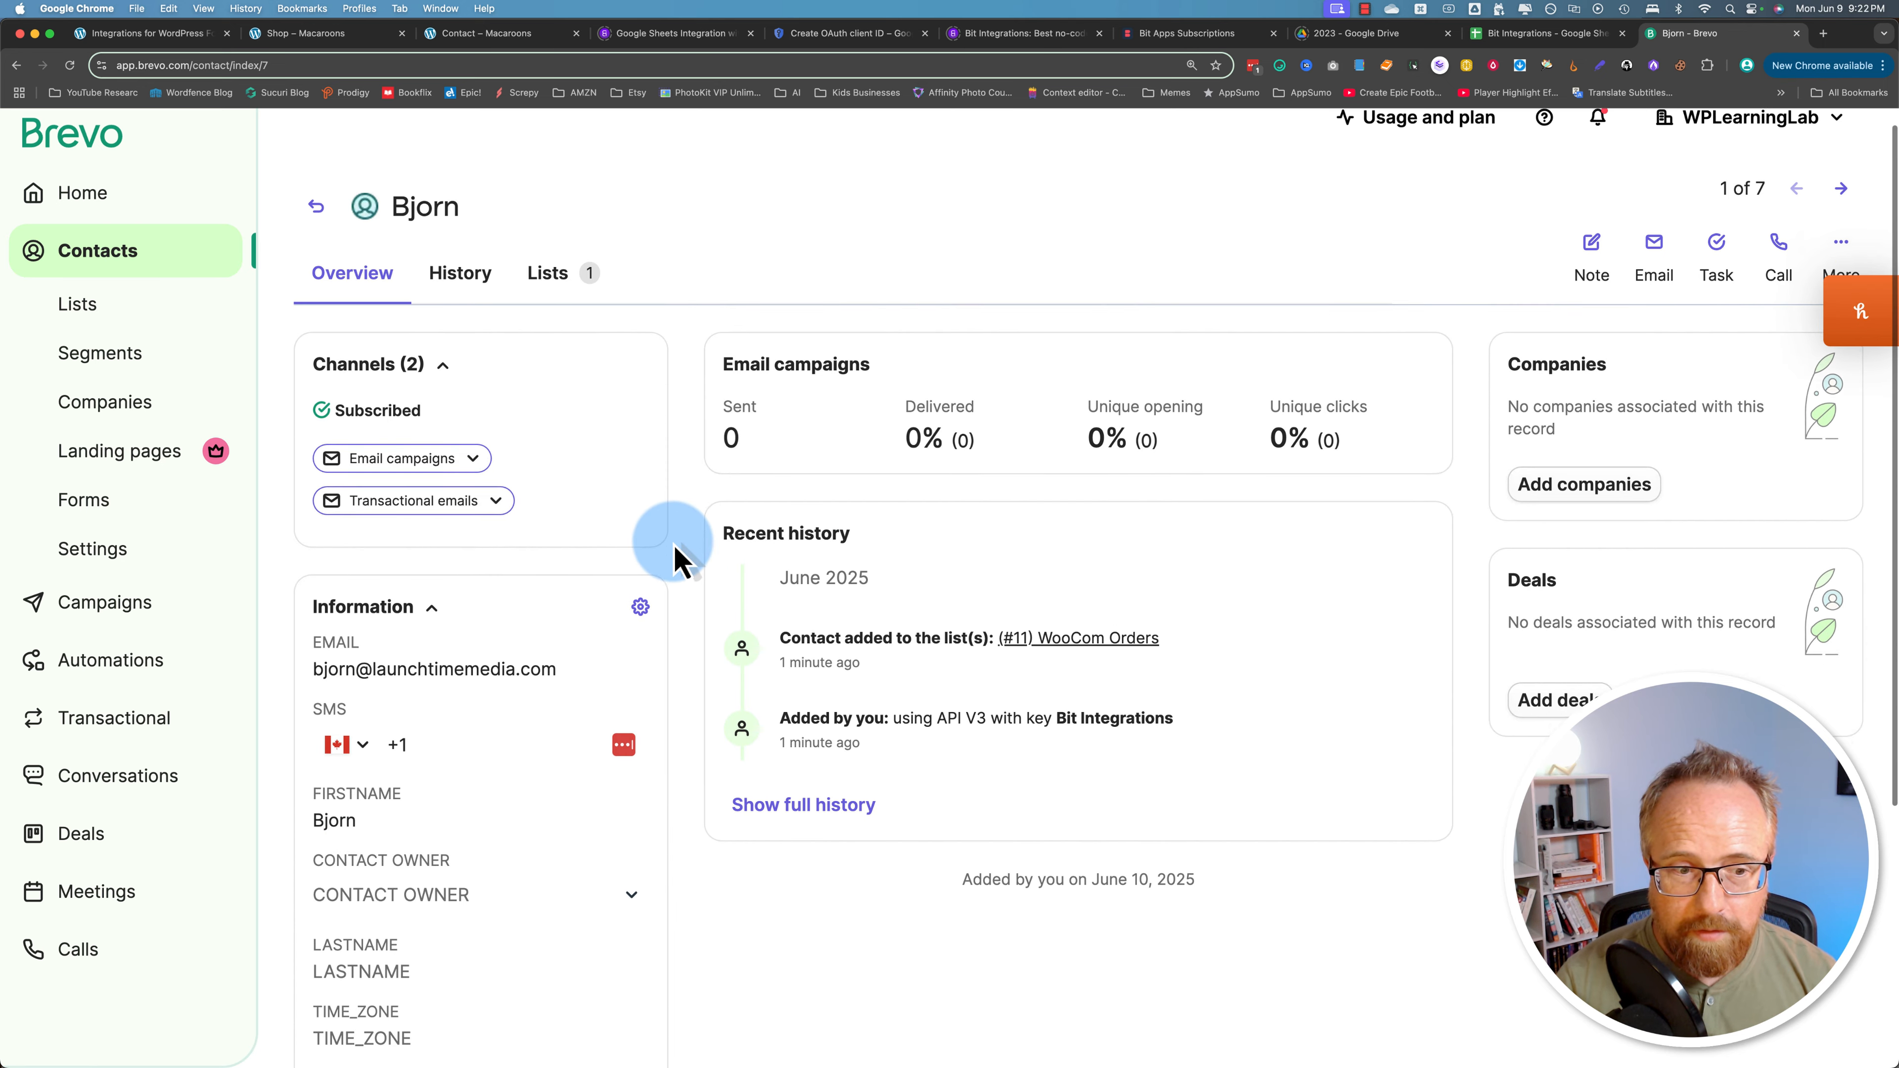
pyautogui.scroll(-6, 673, 561)
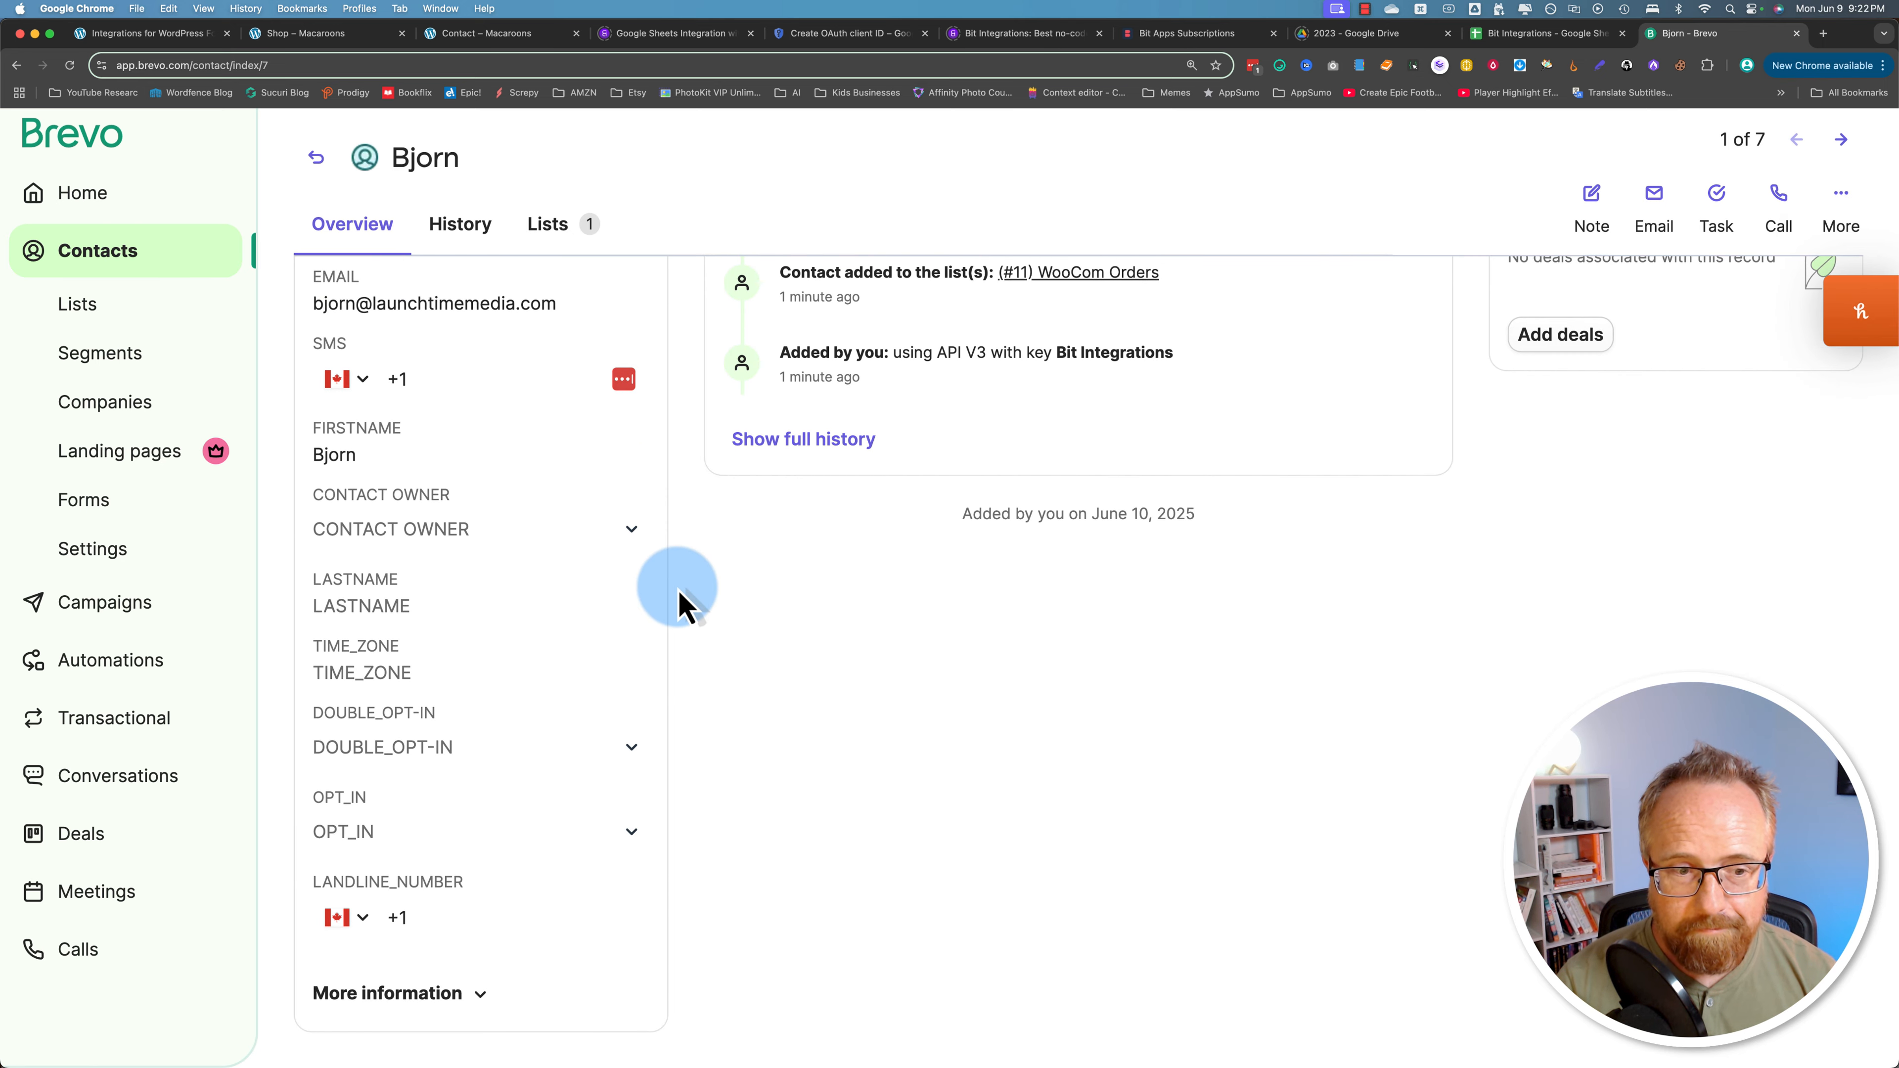
pyautogui.click(487, 998)
pyautogui.scroll(-3, 730, 949)
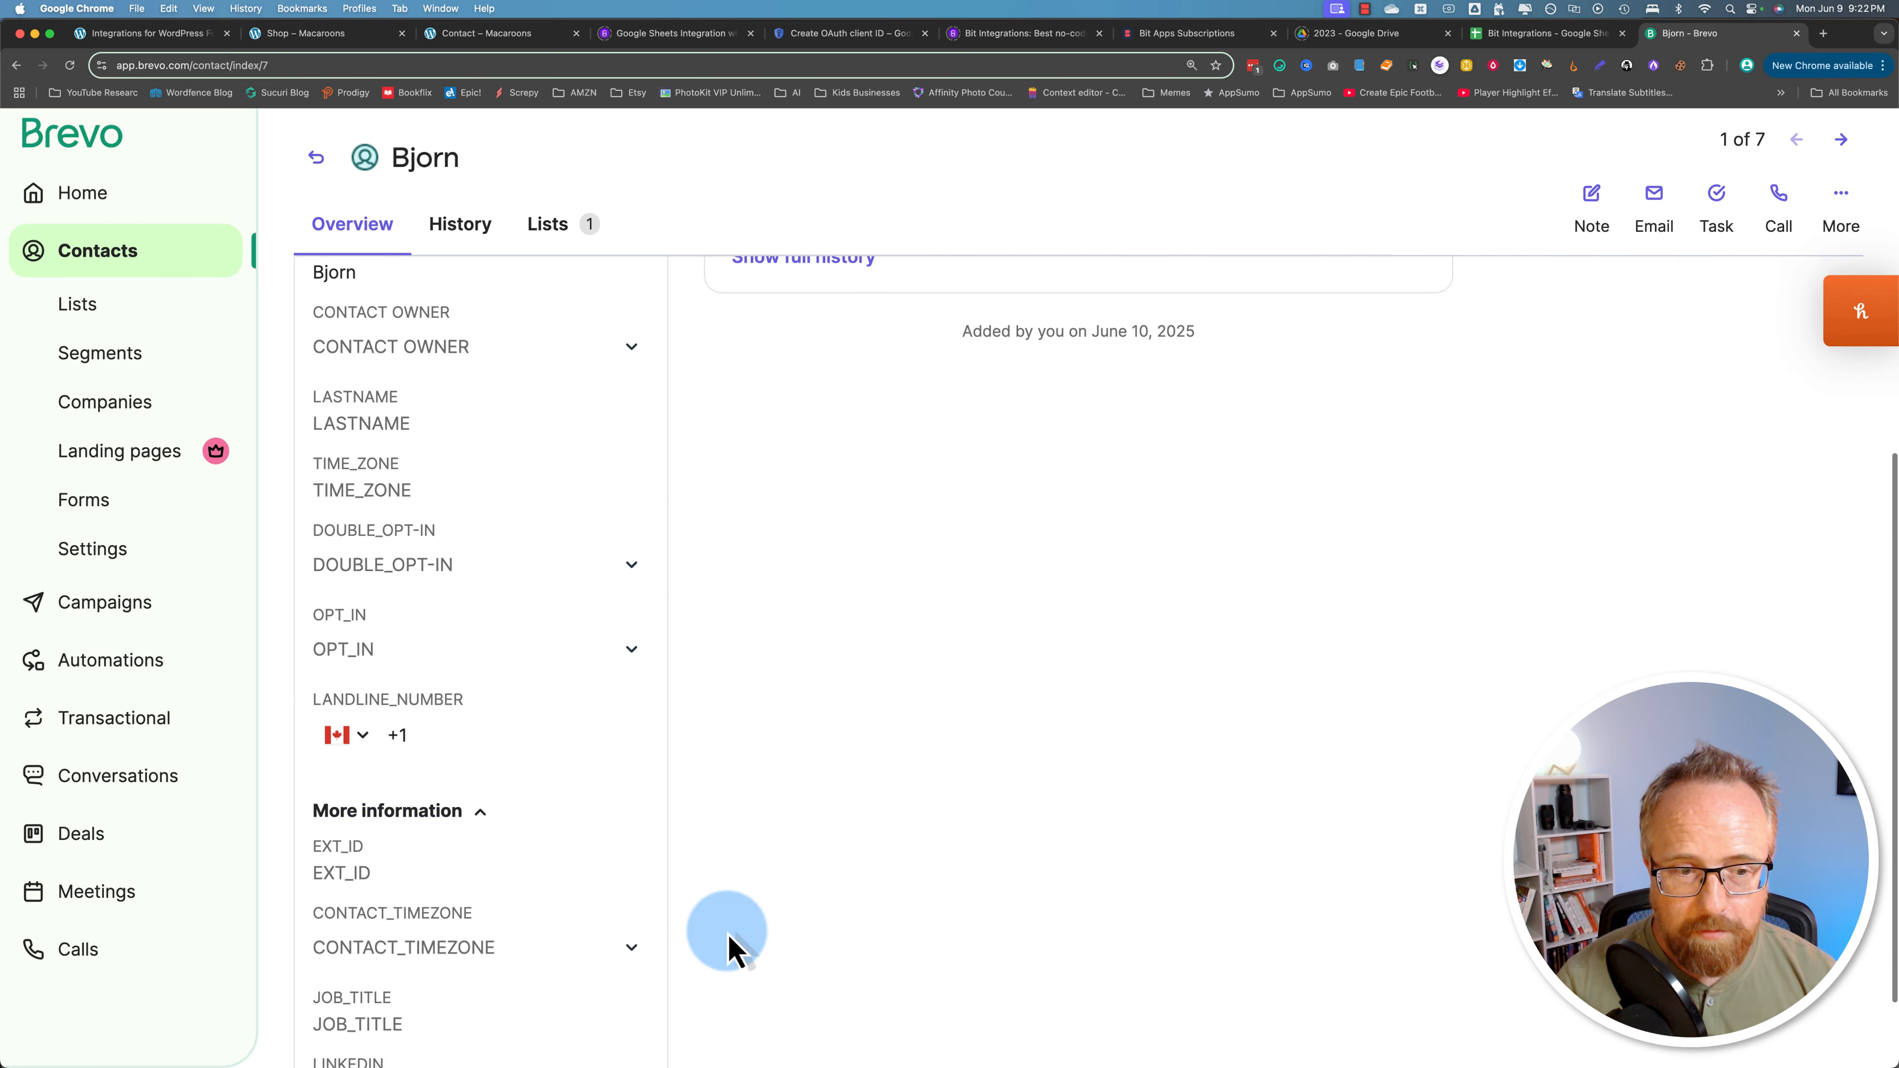
pyautogui.scroll(10, 729, 935)
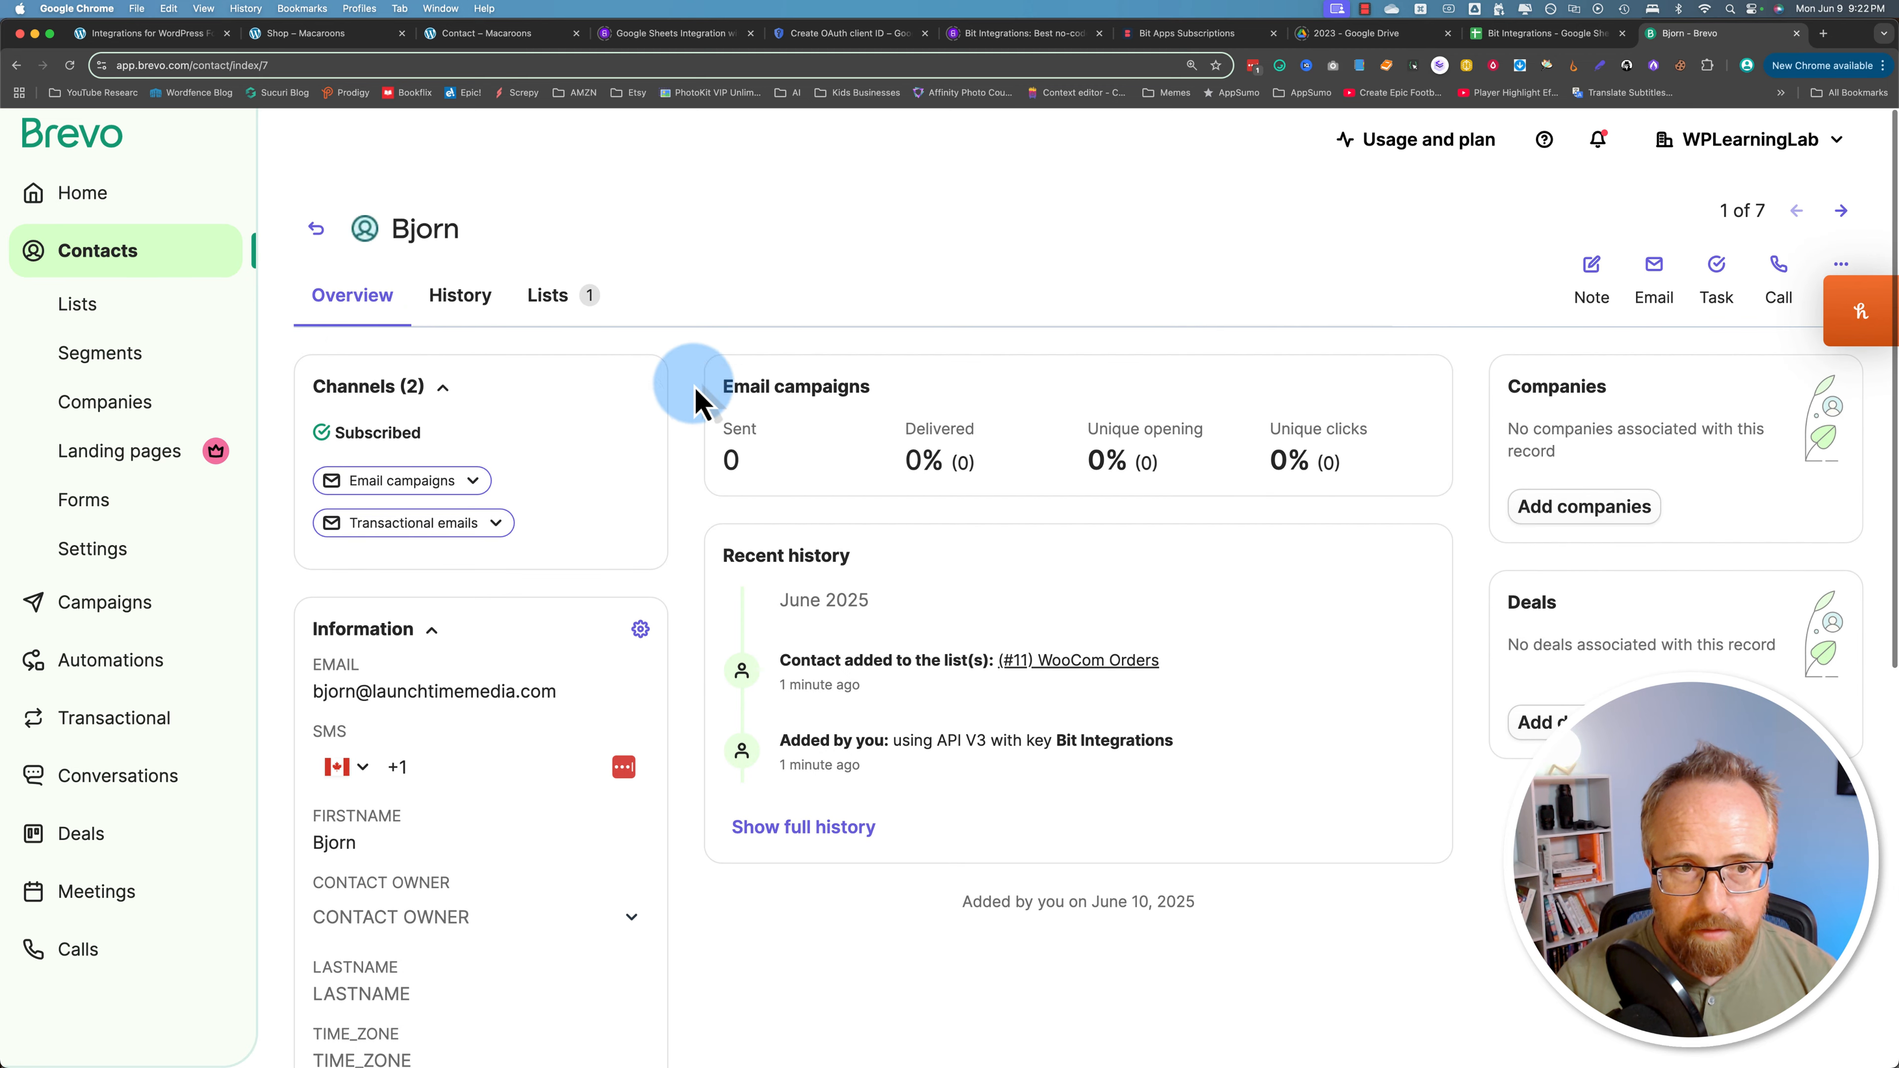
# Step: Check the contact's history showing it was just added via the Bit Integrations API key
pyautogui.click(479, 308)
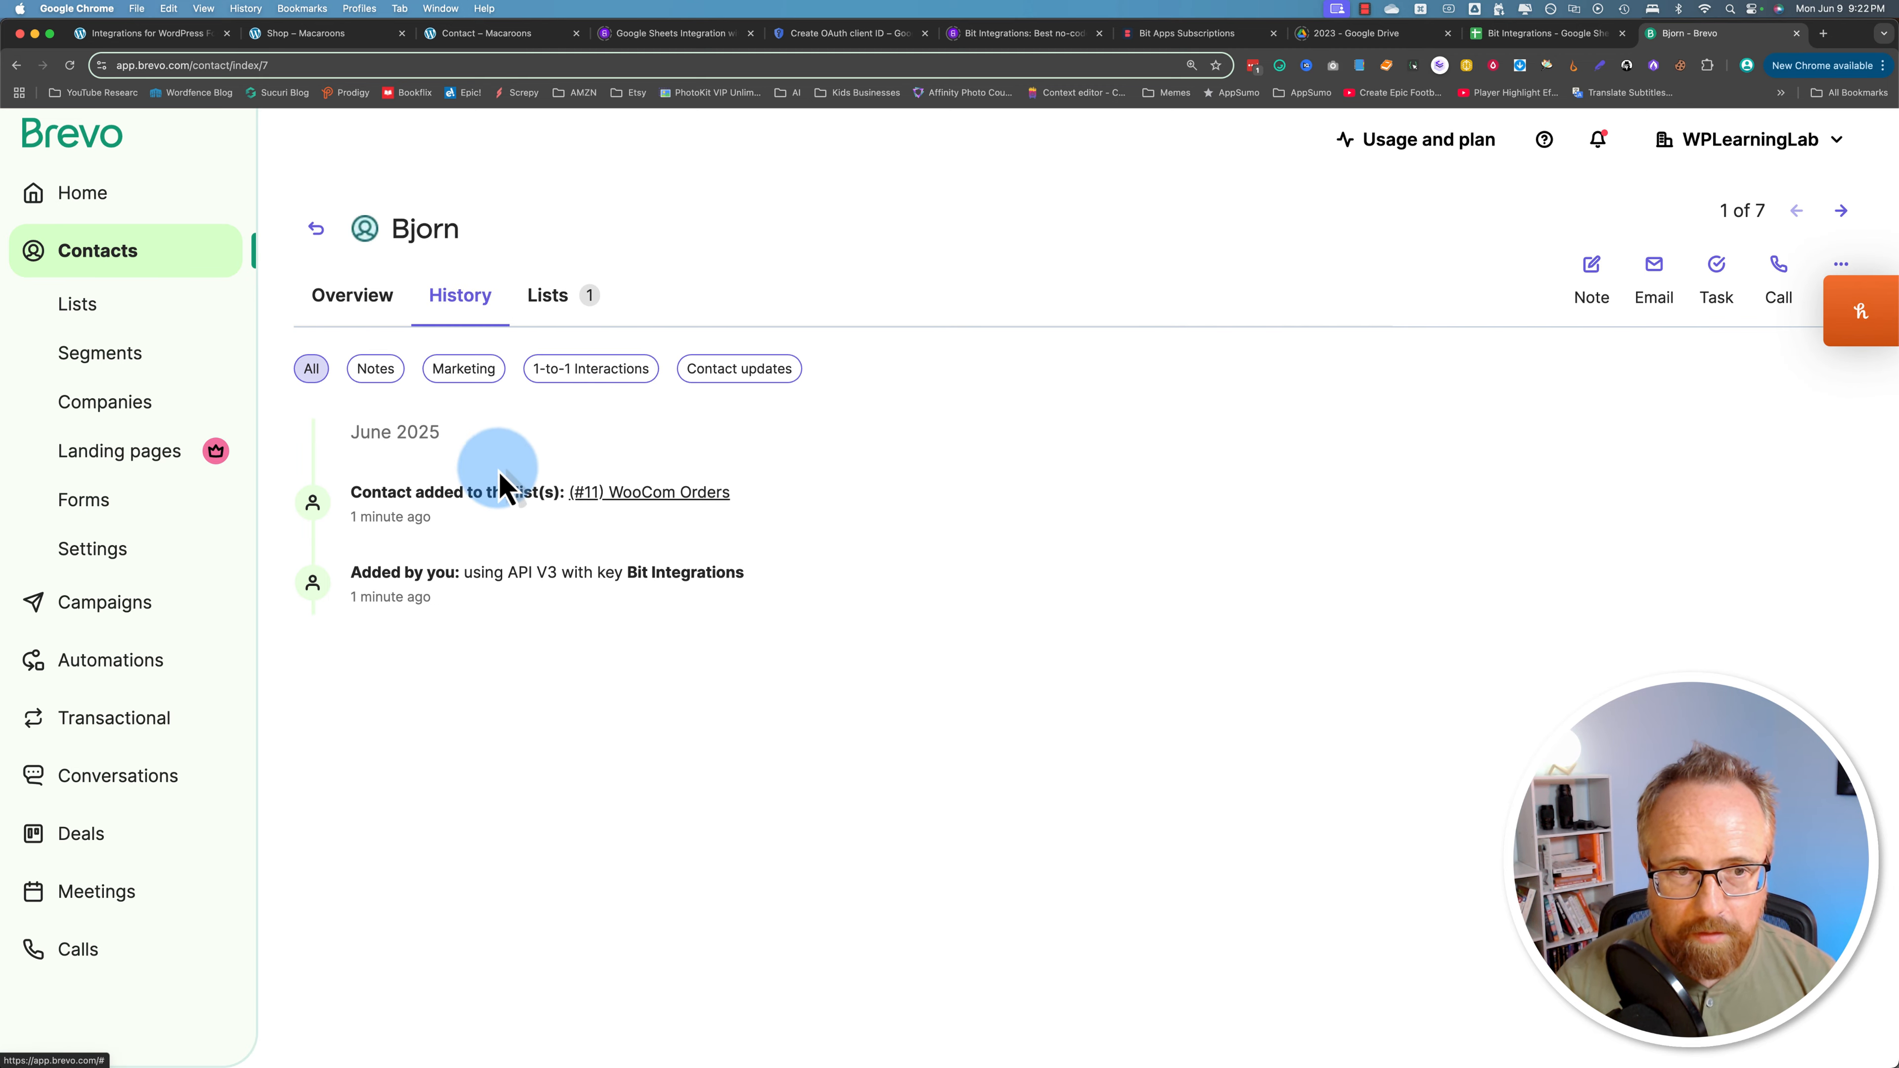
pyautogui.moveTo(351, 517); pyautogui.dragTo(424, 511)
pyautogui.click(386, 436)
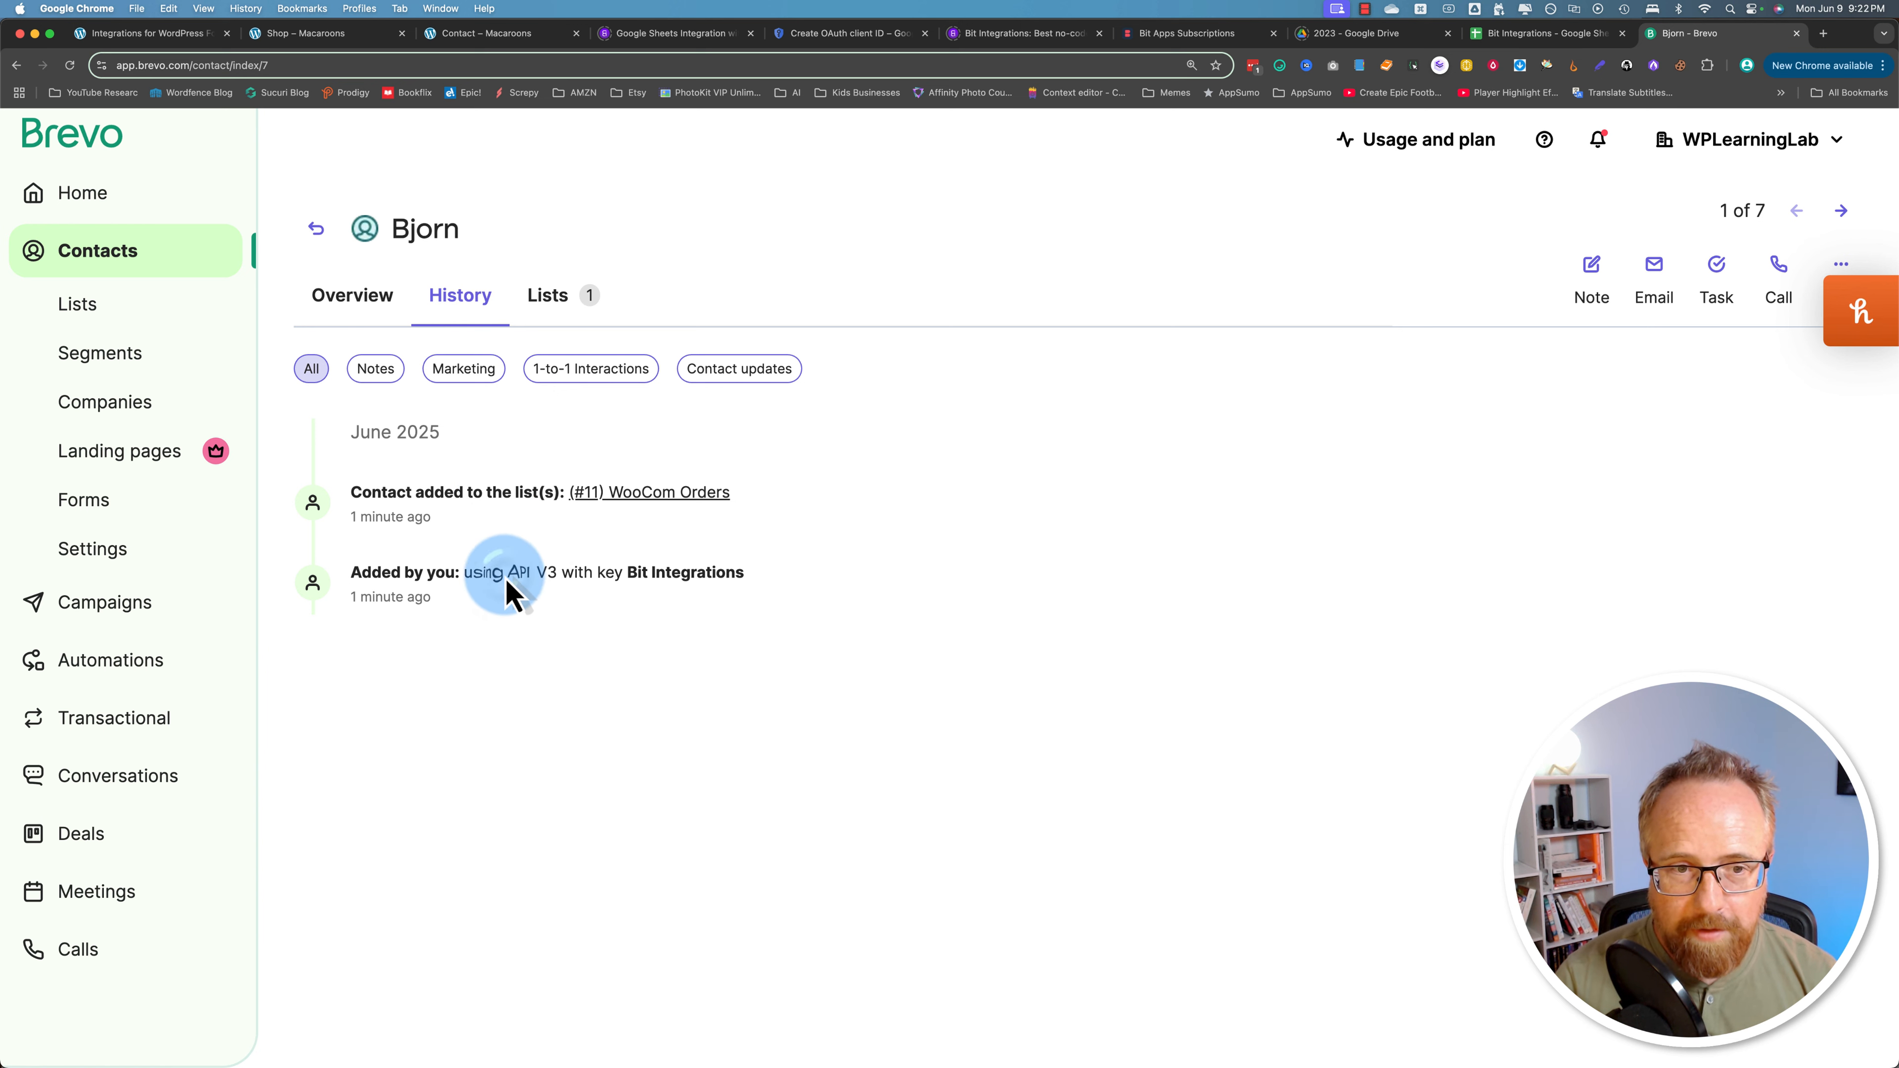
pyautogui.moveTo(508, 590); pyautogui.dragTo(745, 590)
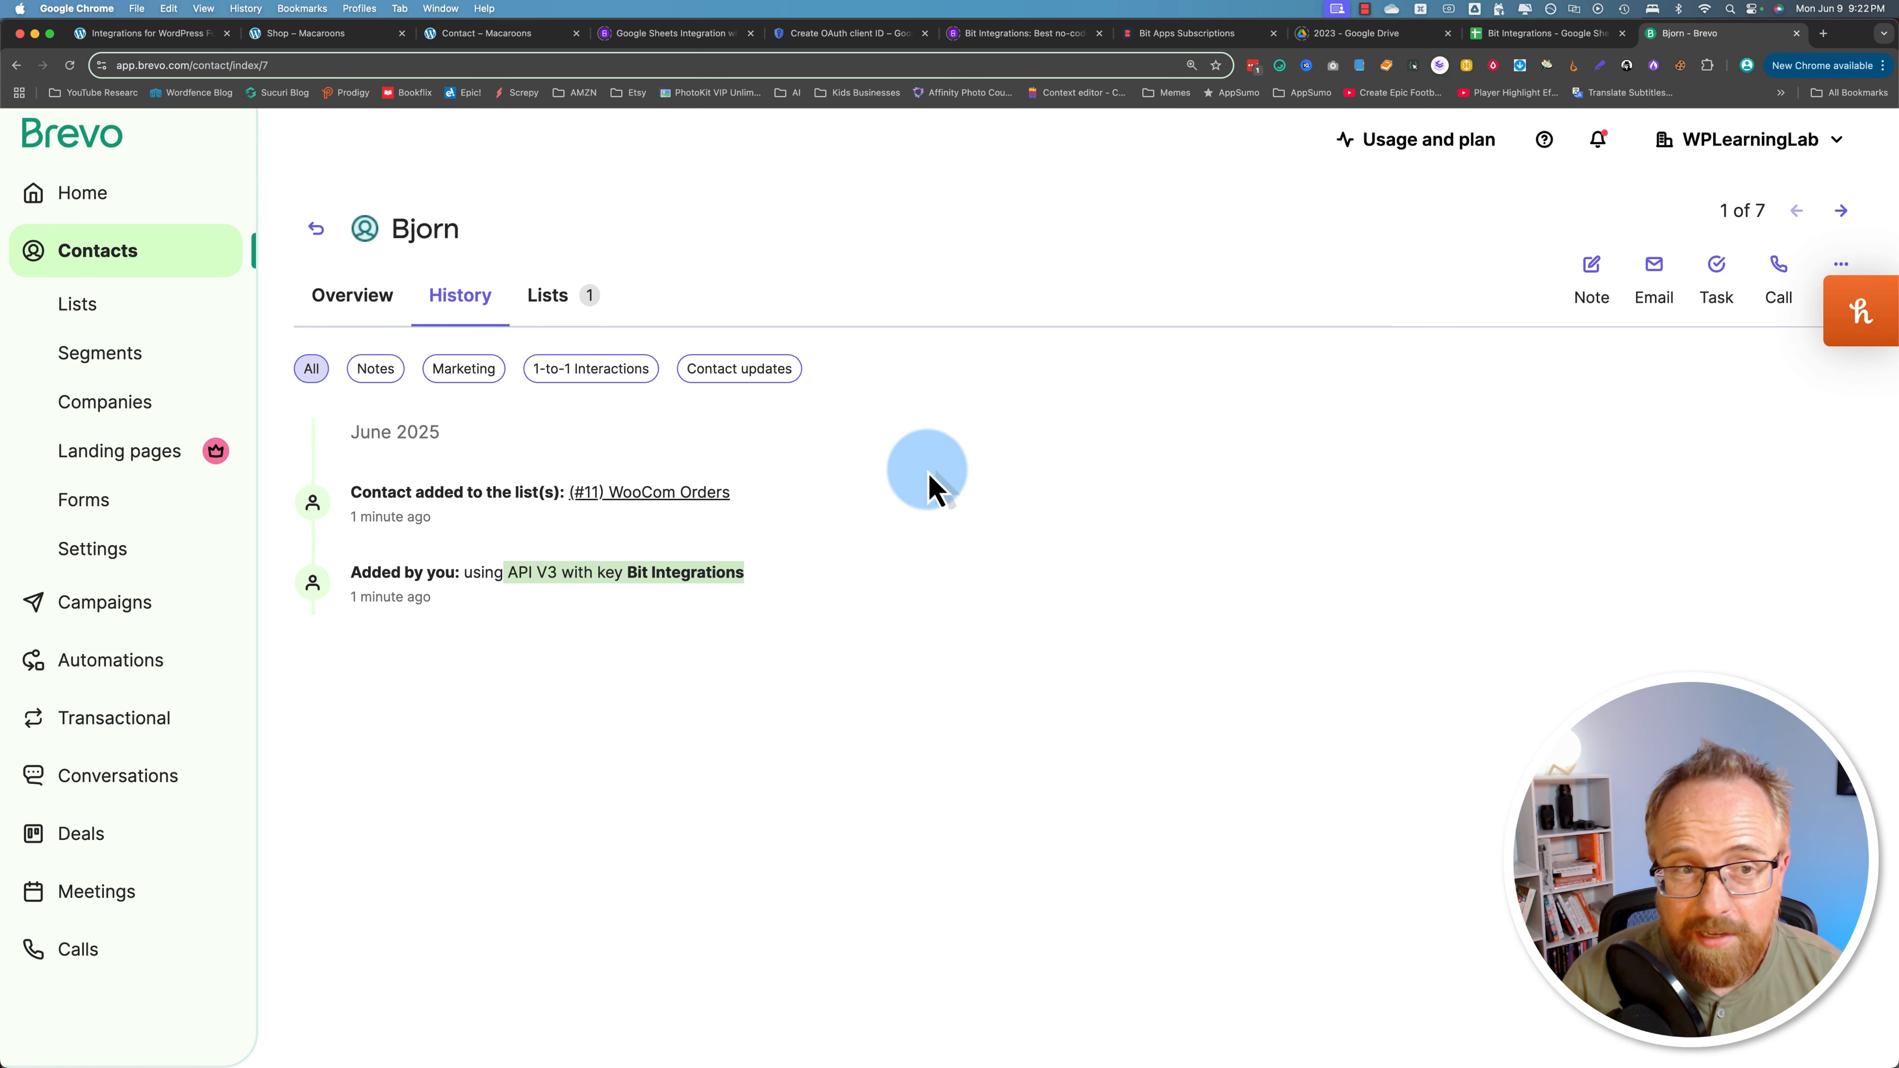
pyautogui.click(364, 300)
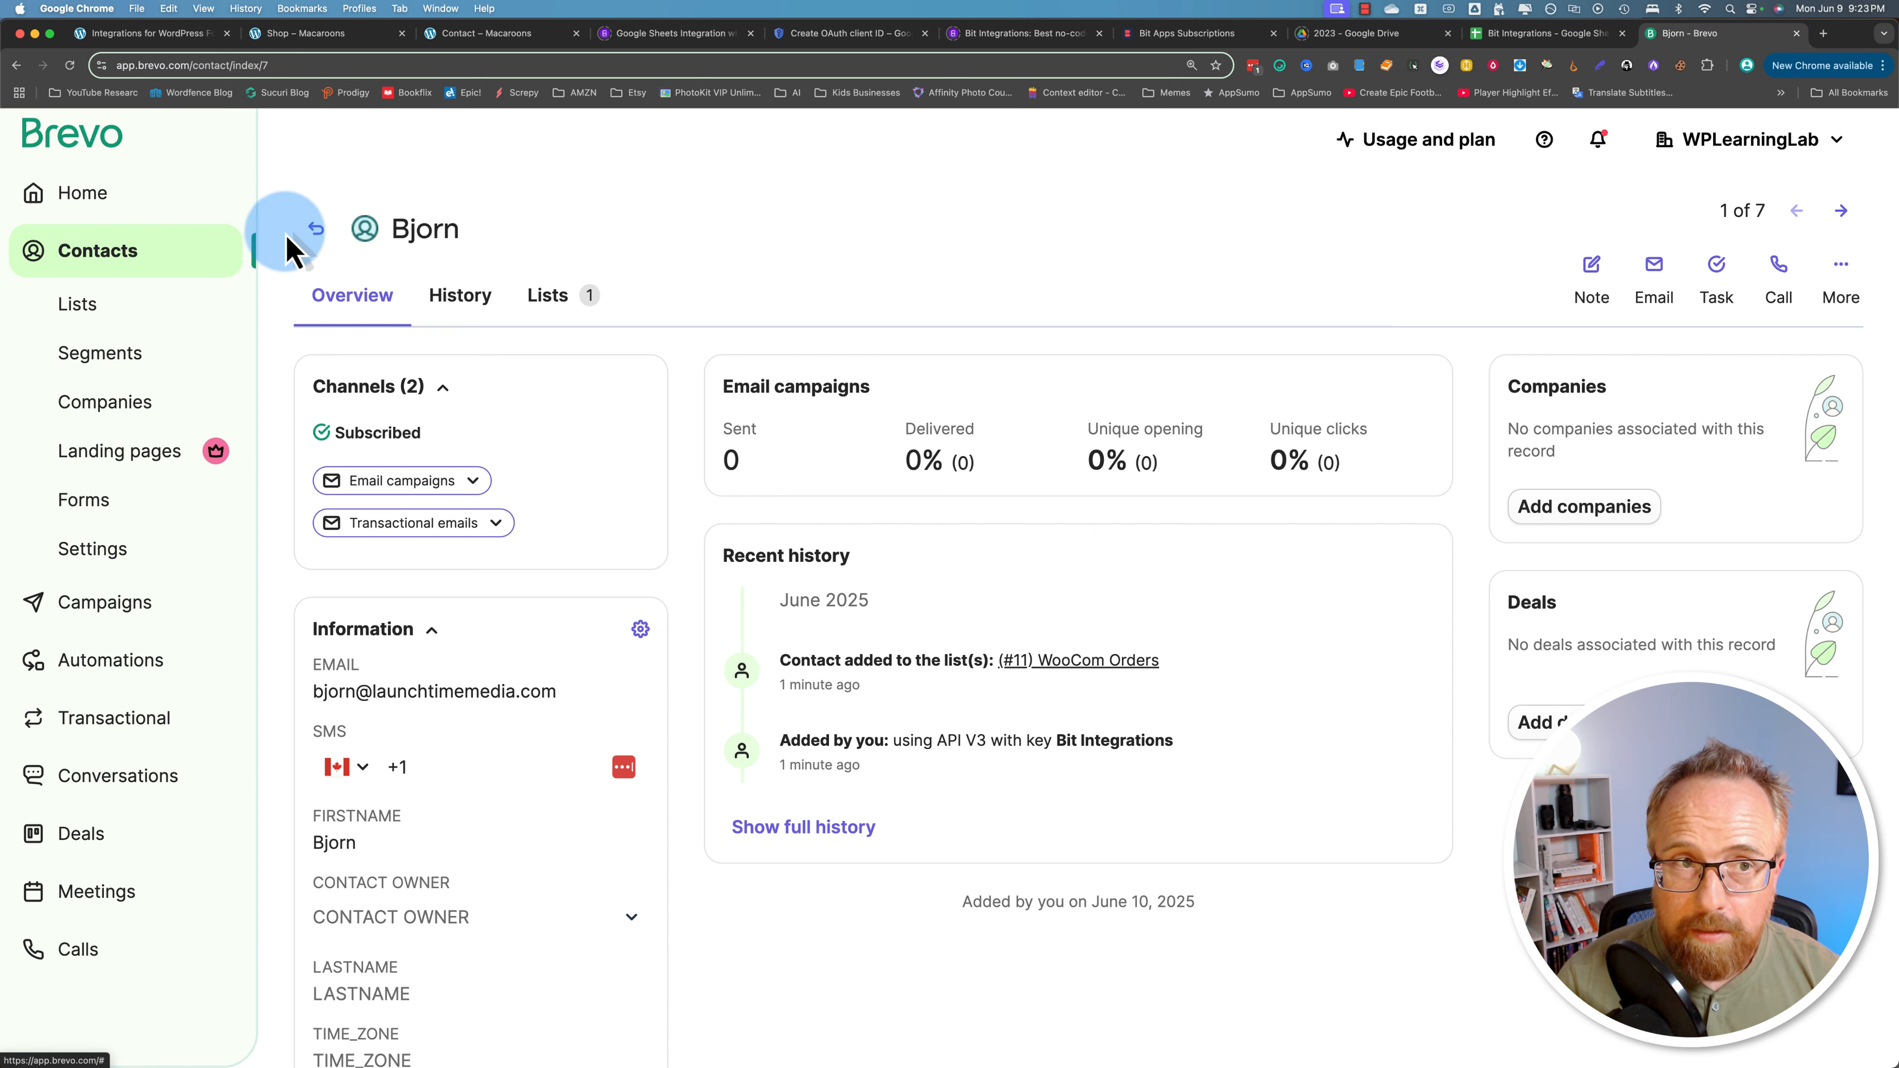
# Step: Bring up the bit-integrations.com homepage and browse it up to the Products menu
pyautogui.click(147, 35)
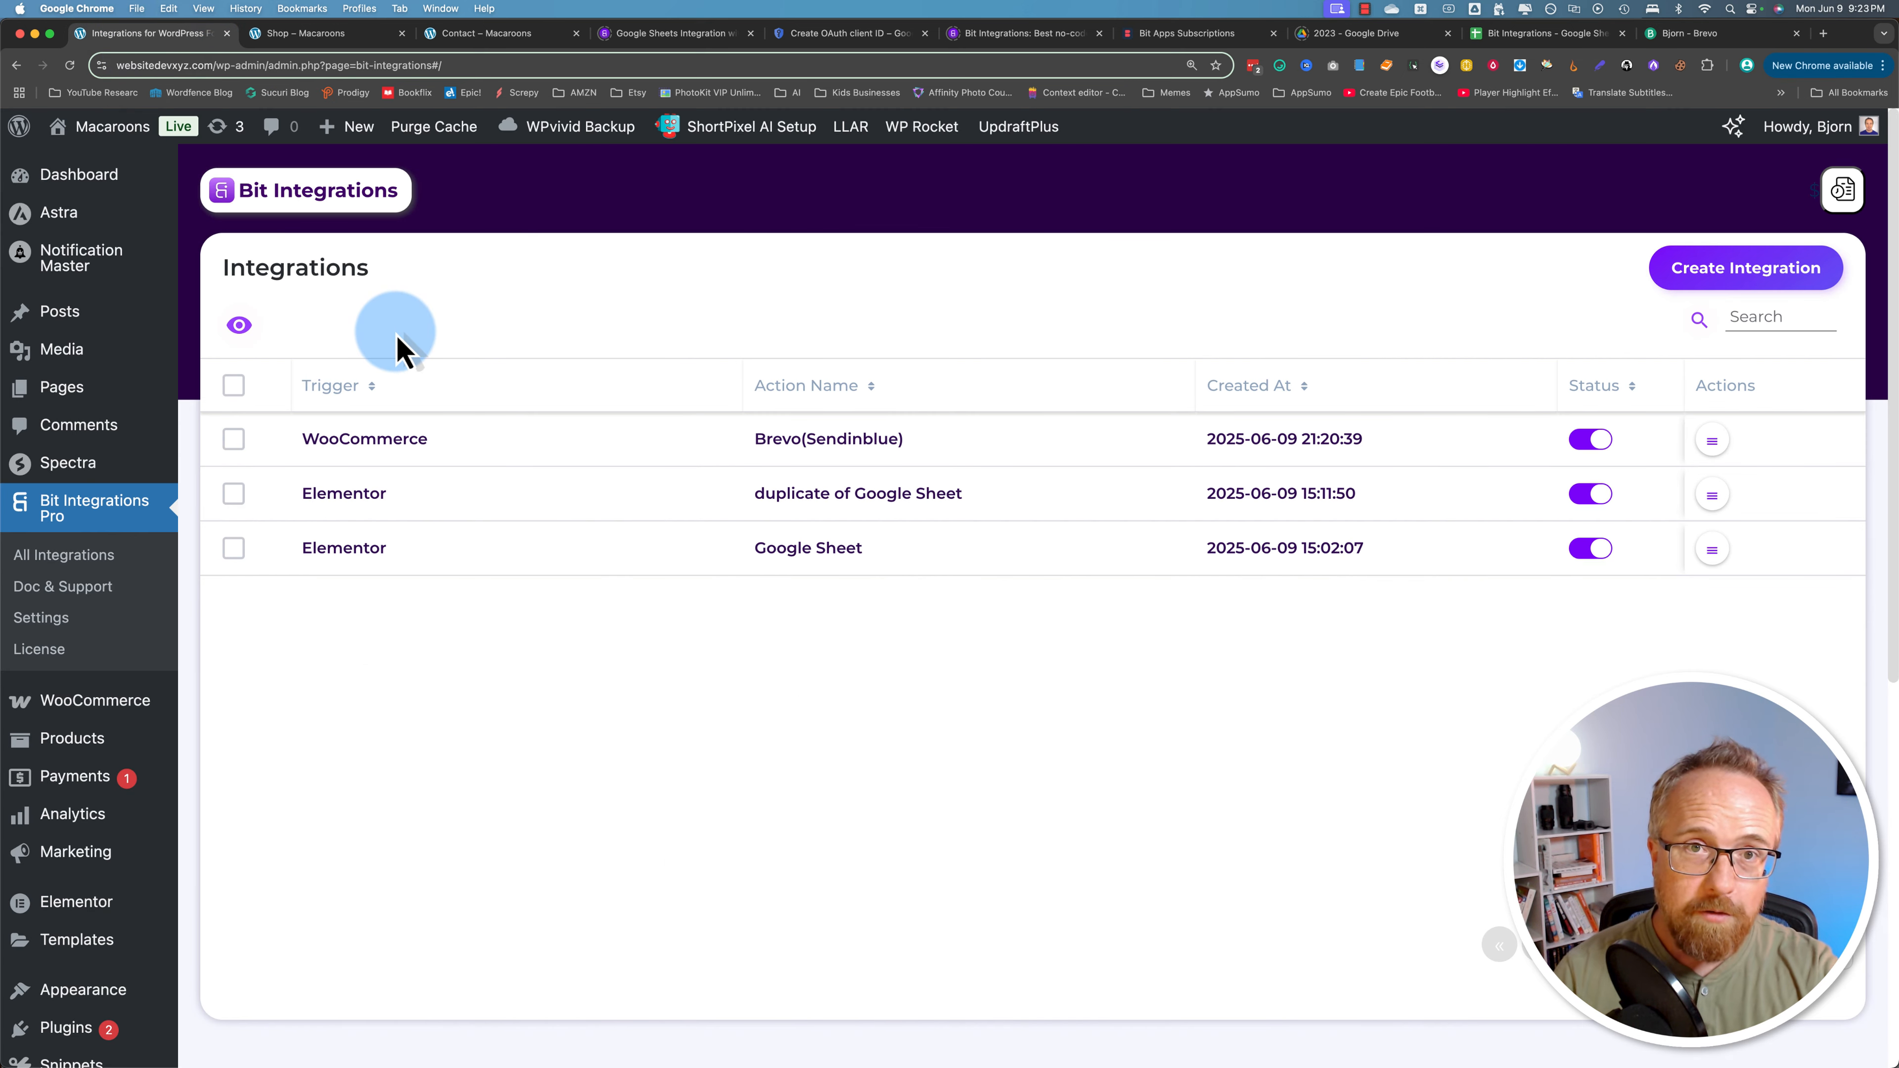
pyautogui.click(987, 33)
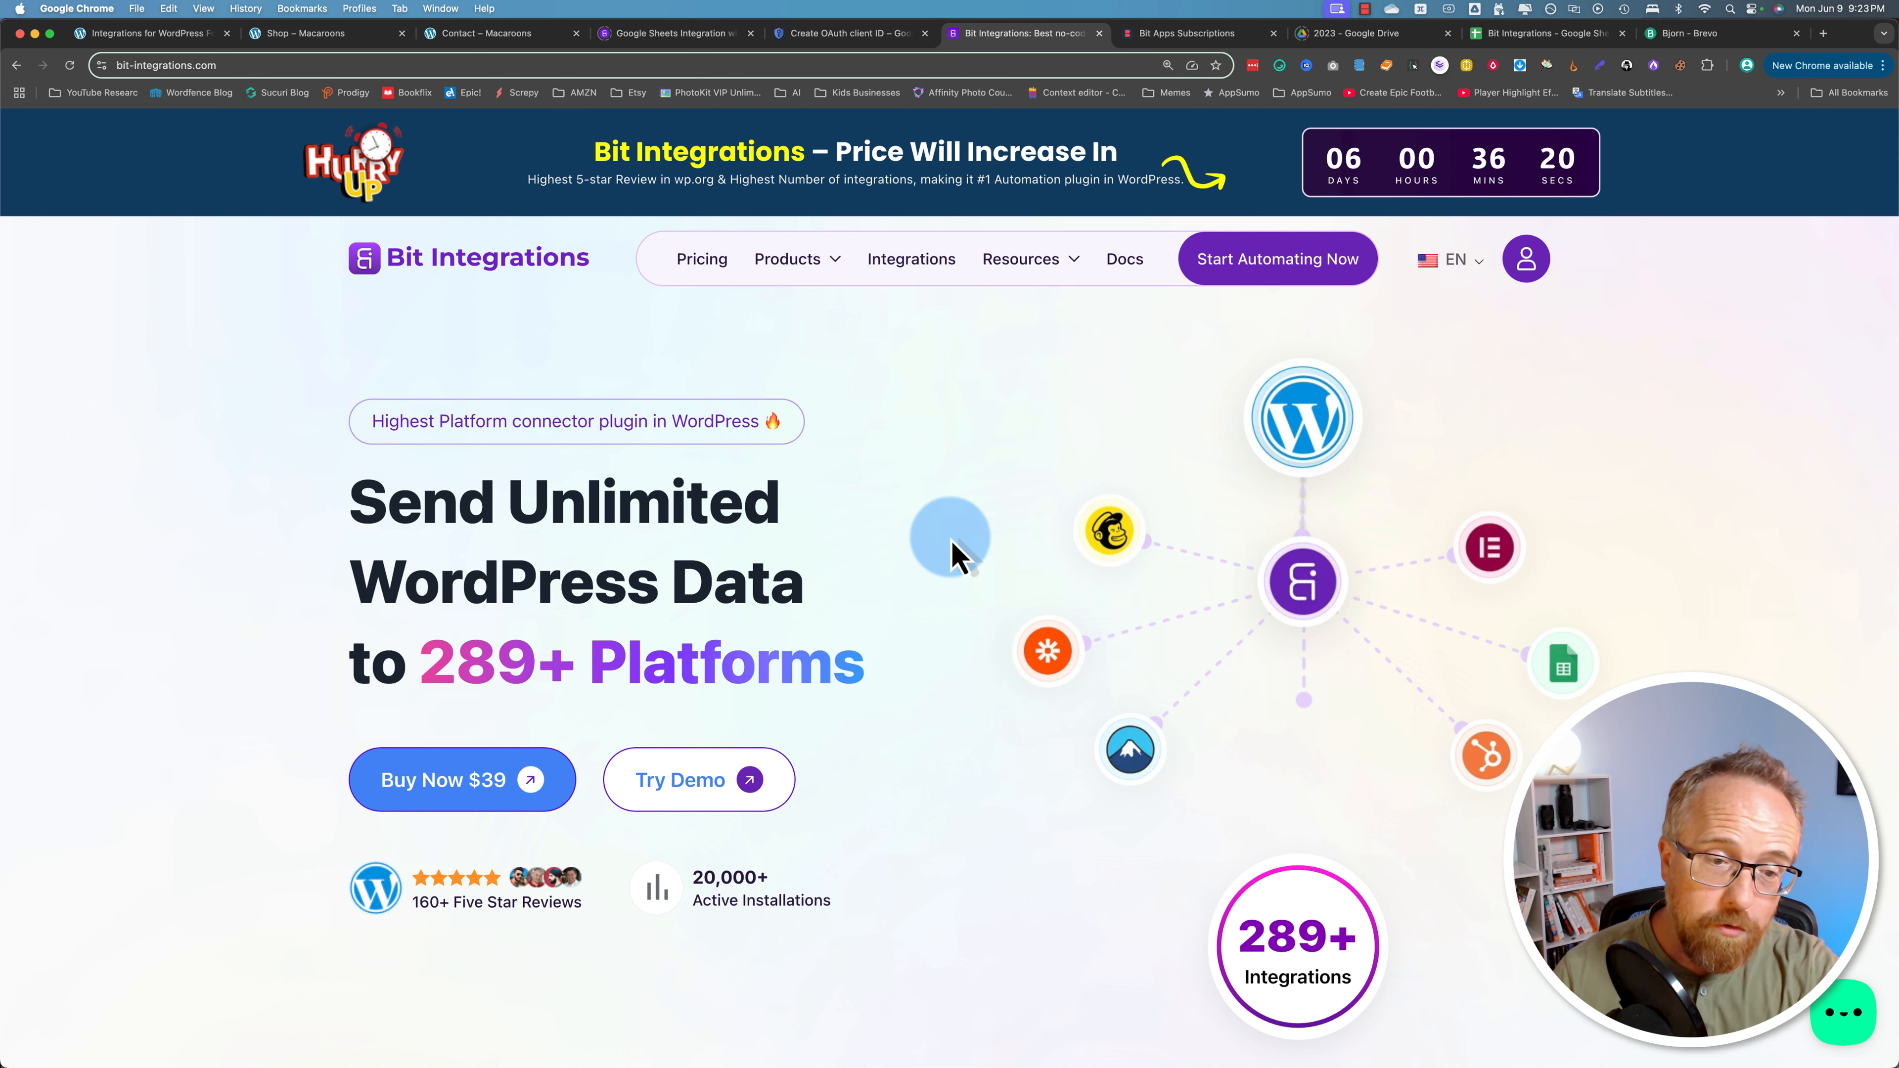
pyautogui.scroll(-3, 958, 557)
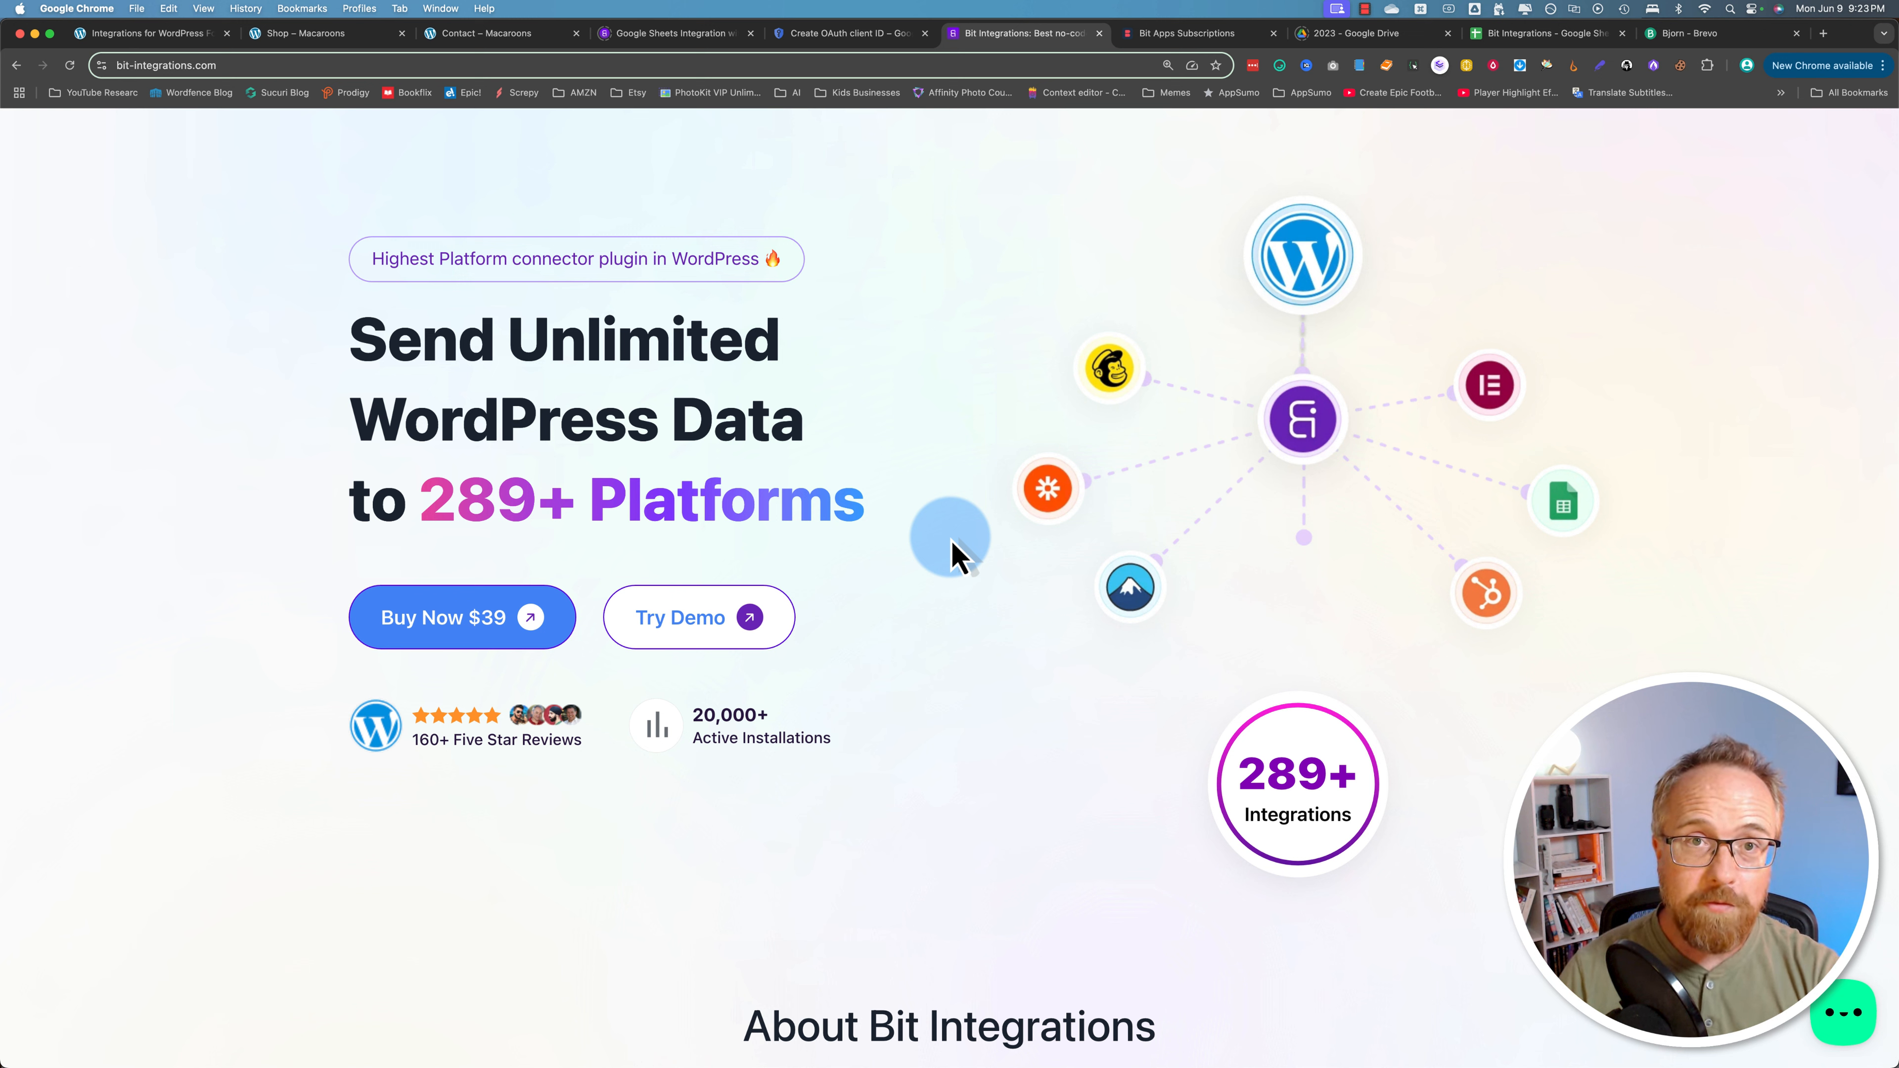
pyautogui.scroll(-15, 178, 556)
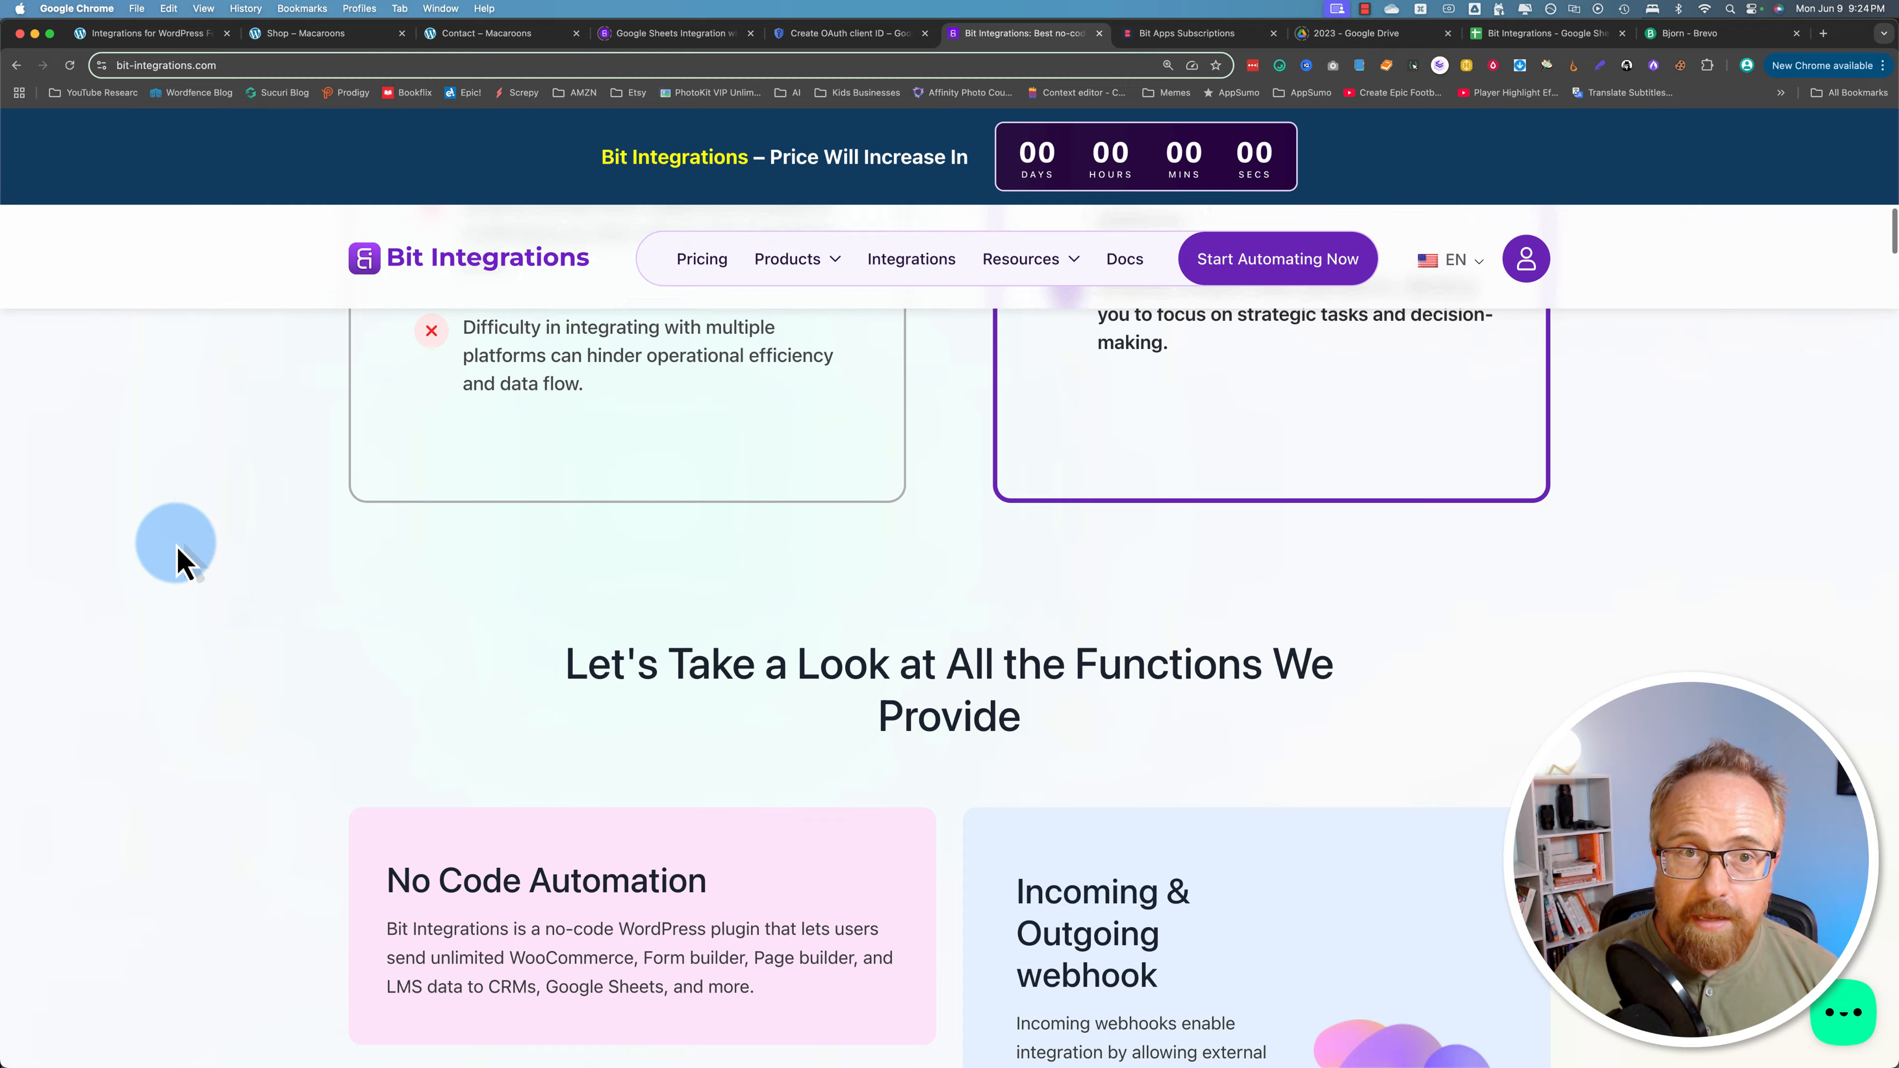
pyautogui.scroll(20, 178, 556)
pyautogui.moveTo(852, 255)
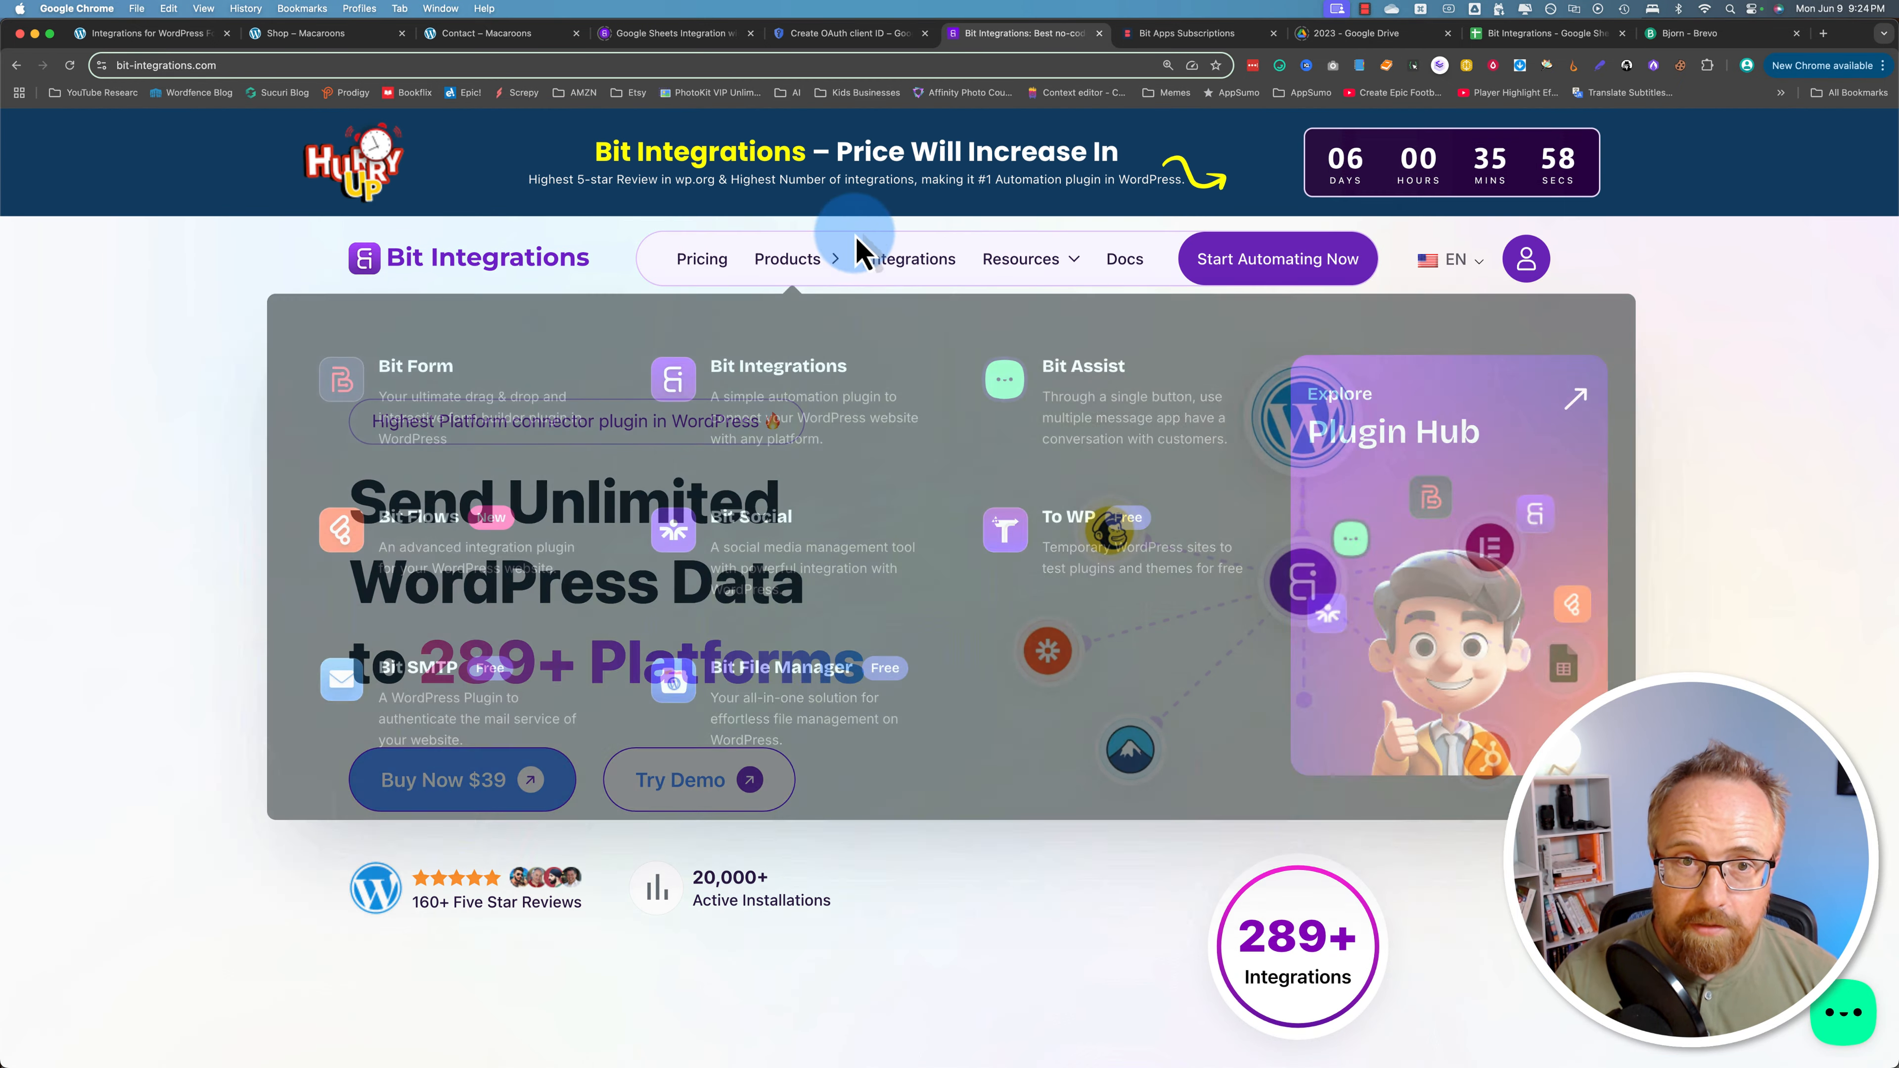